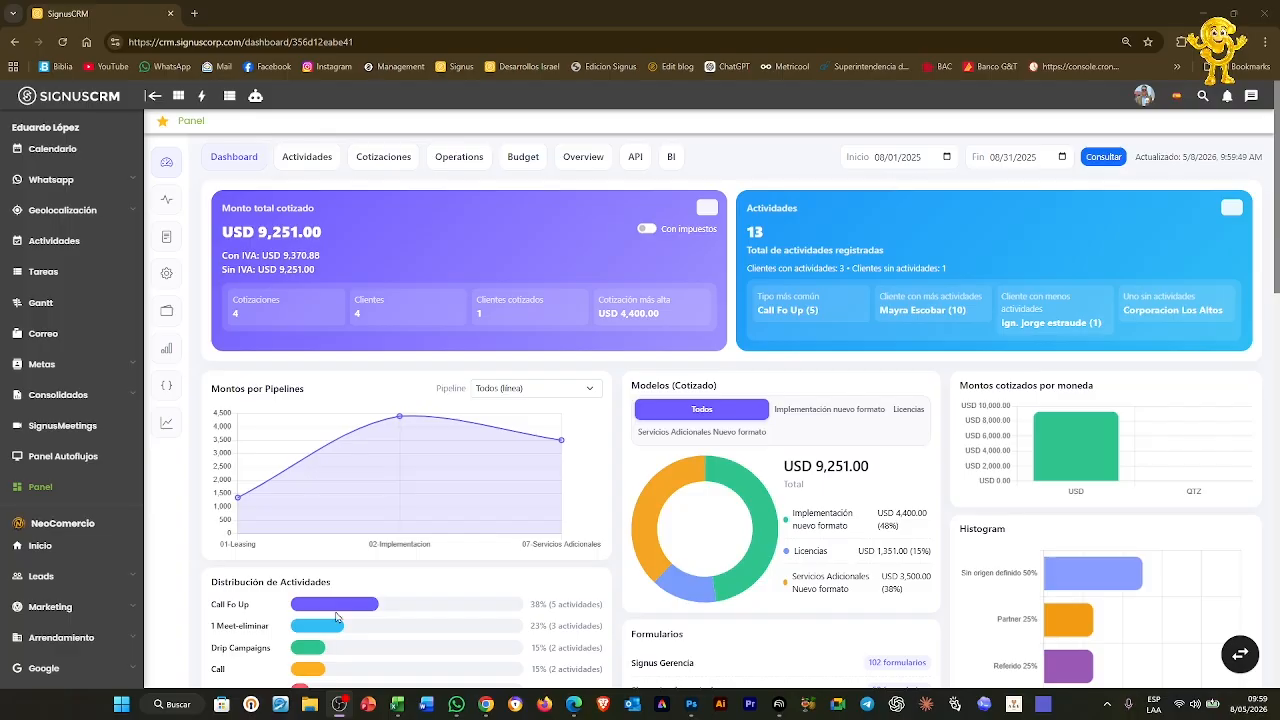
Open Pipeline Comercial in a new background tab from the sidebar
scroll(84, 455, "down", 3)
scroll(84, 455, "down", 1)
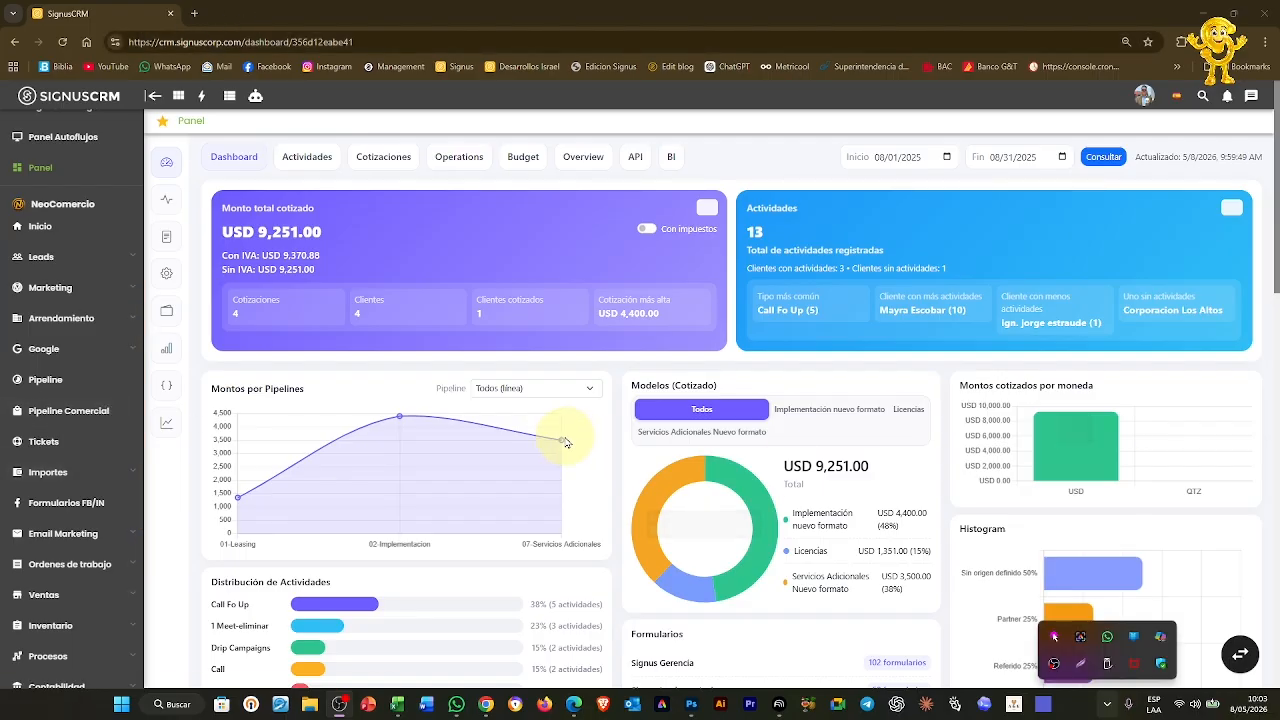
left_click(54, 413)
right_click(54, 413)
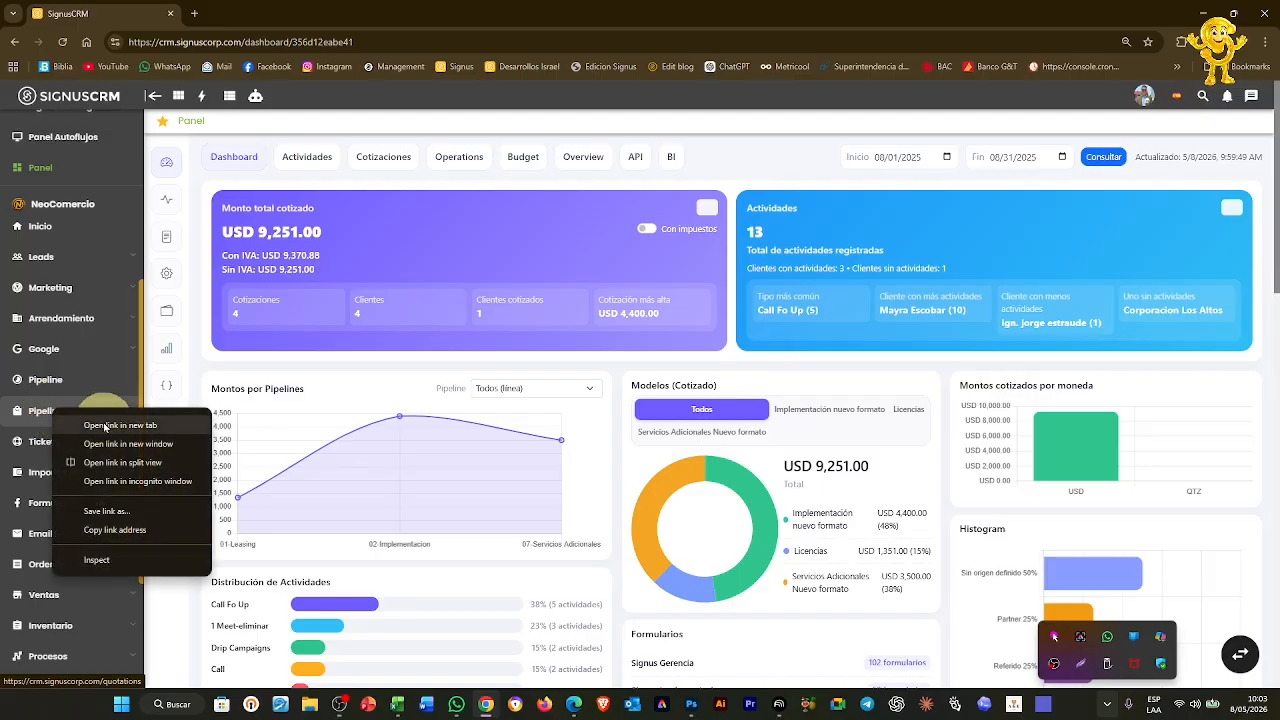
left_click(105, 426)
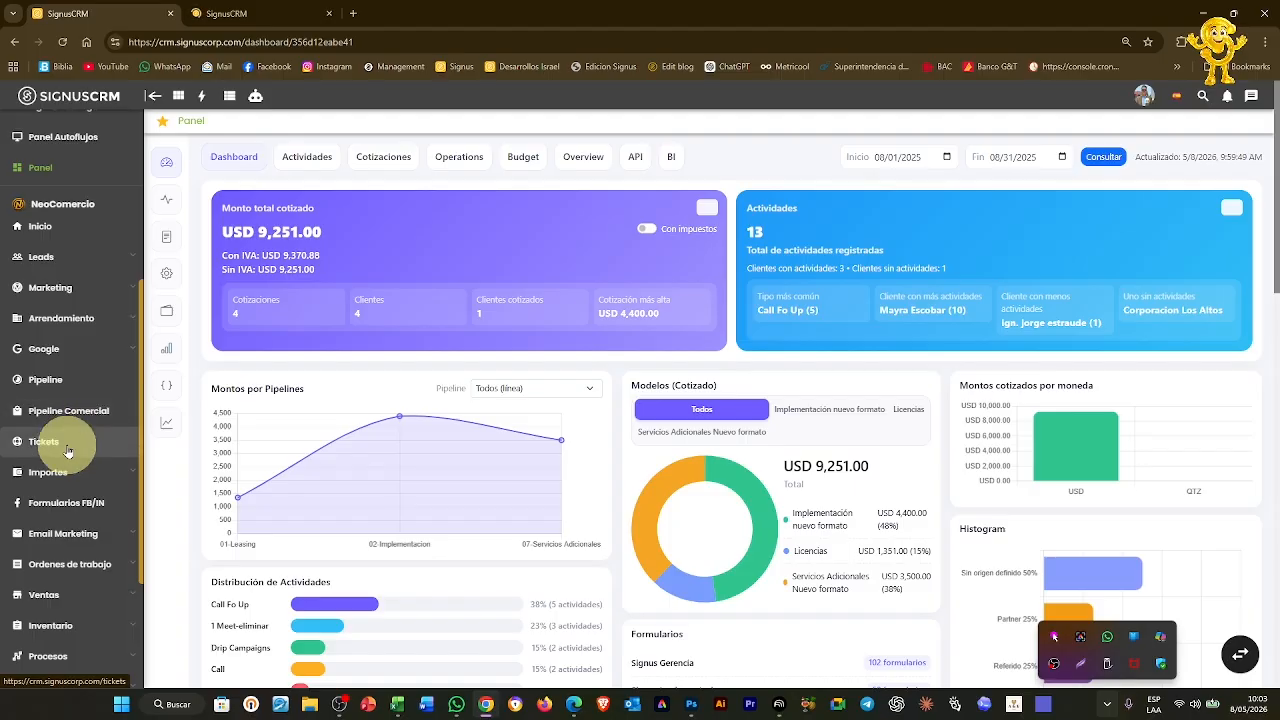
right_click(68, 452)
key("Escape")
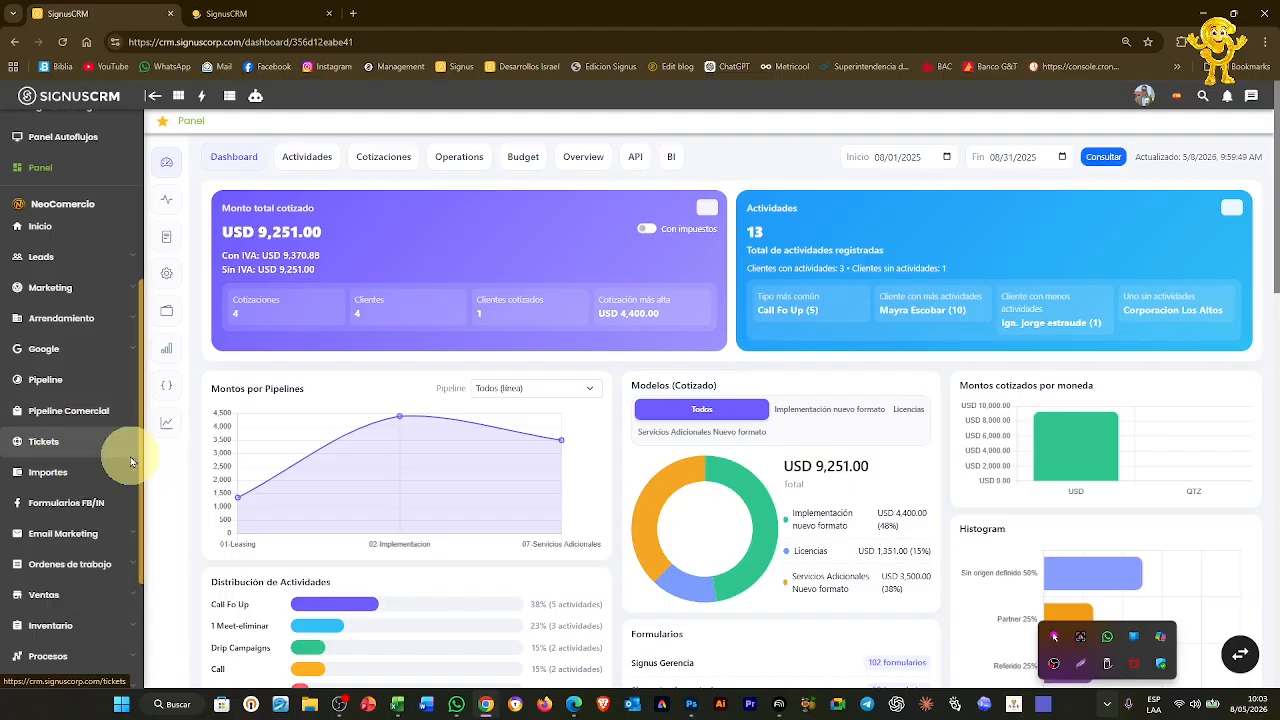
Under Procesos, open Casos and Modelar casos in new background tabs
scroll(120, 458, "down", 2)
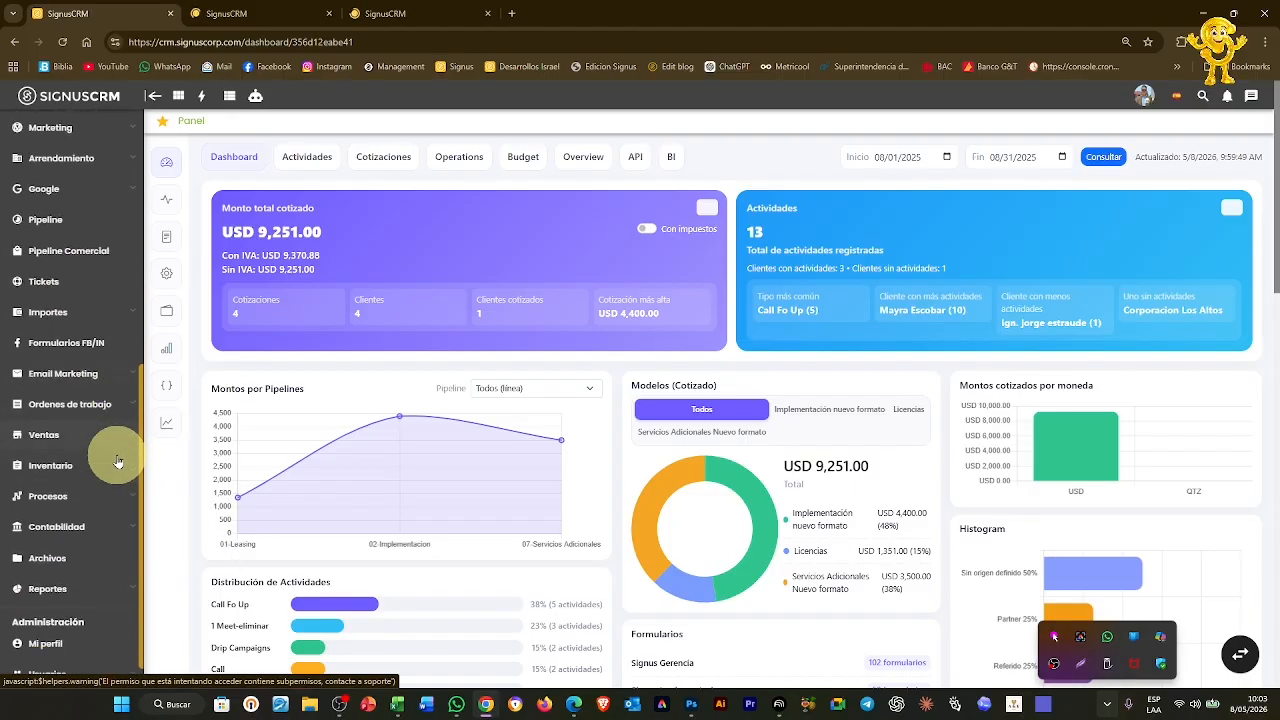
left_click(77, 495)
scroll(64, 505, "down", 3)
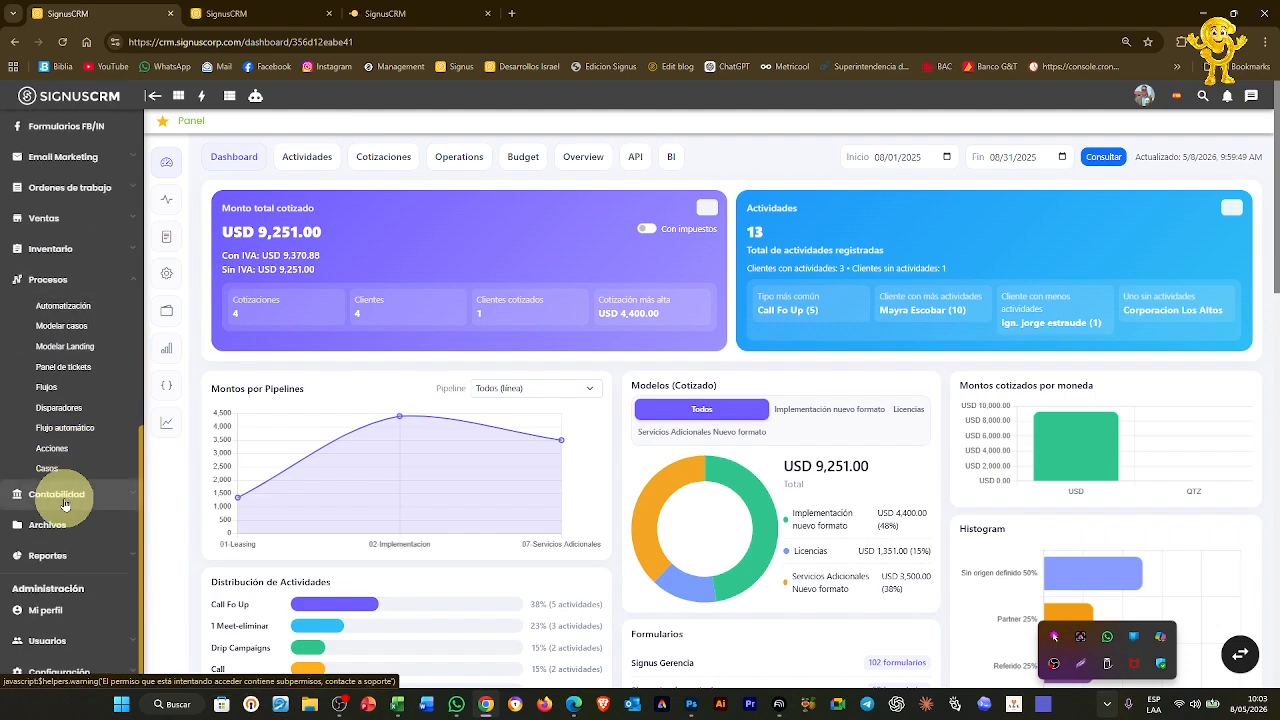
right_click(55, 469)
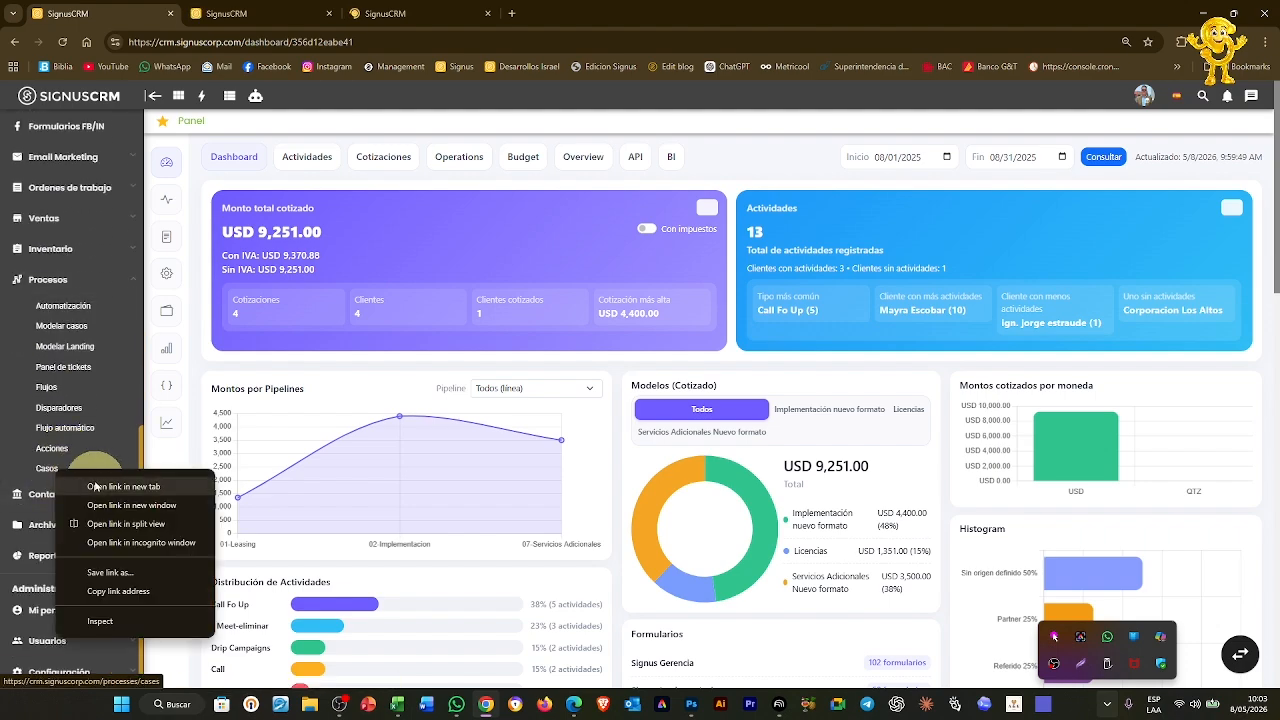
left_click(95, 486)
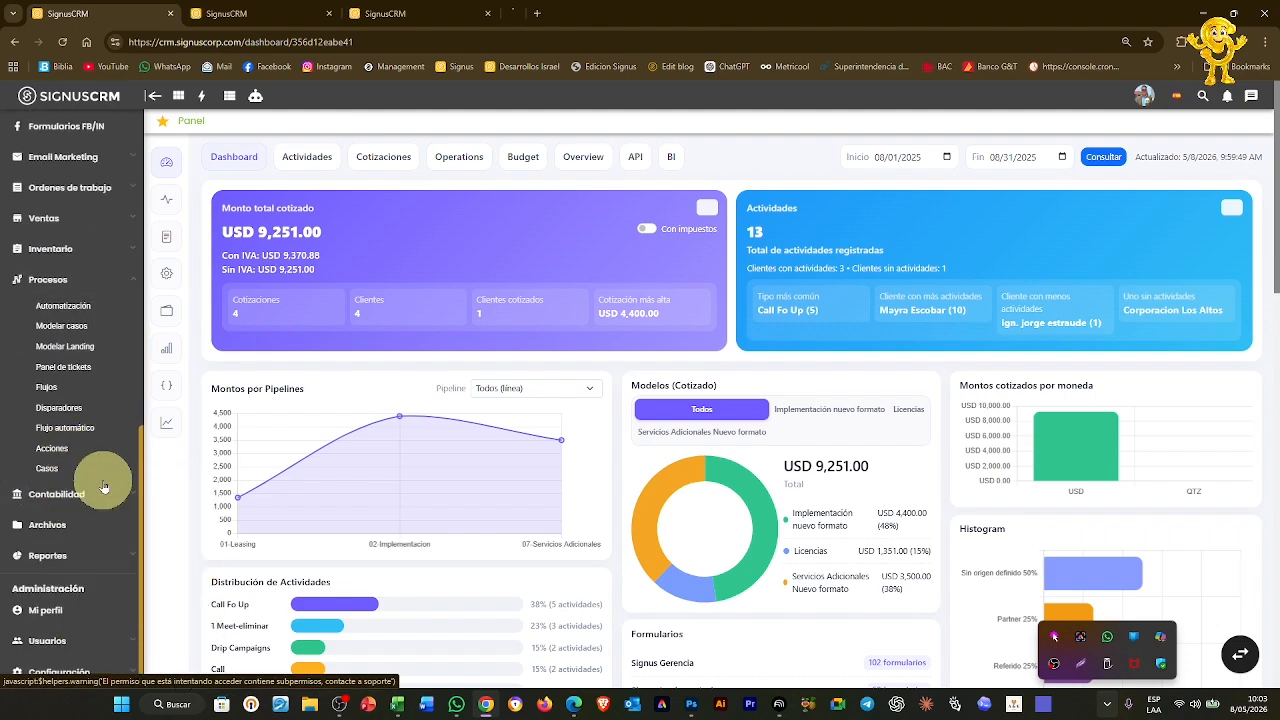
right_click(72, 330)
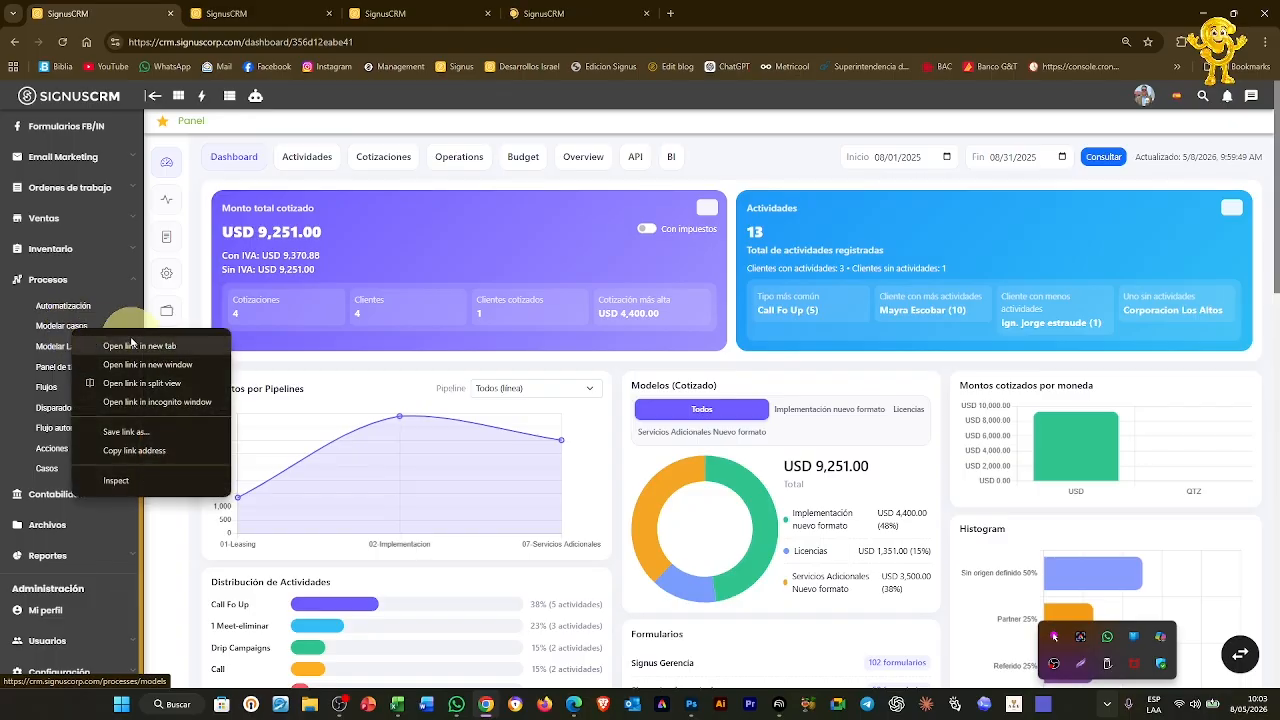
left_click(131, 345)
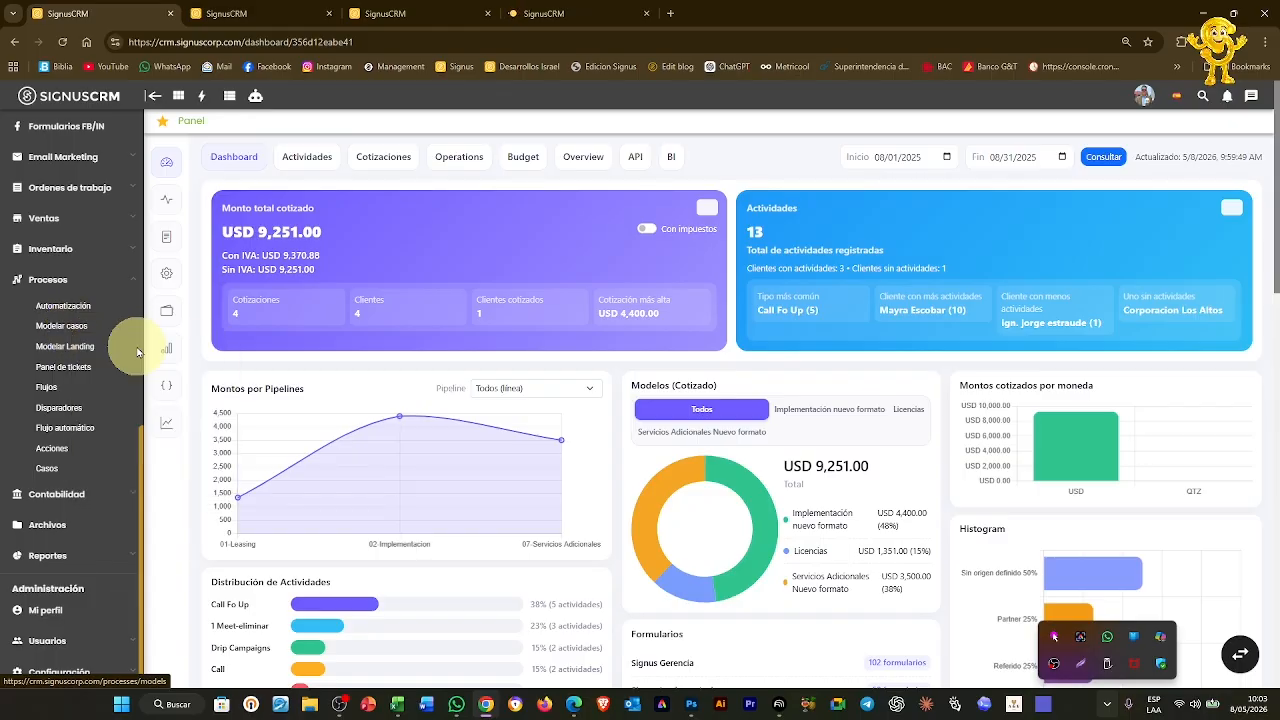
Open Modelar cotizaciones and Unidades de negocio in new background tabs
left_click(48, 218)
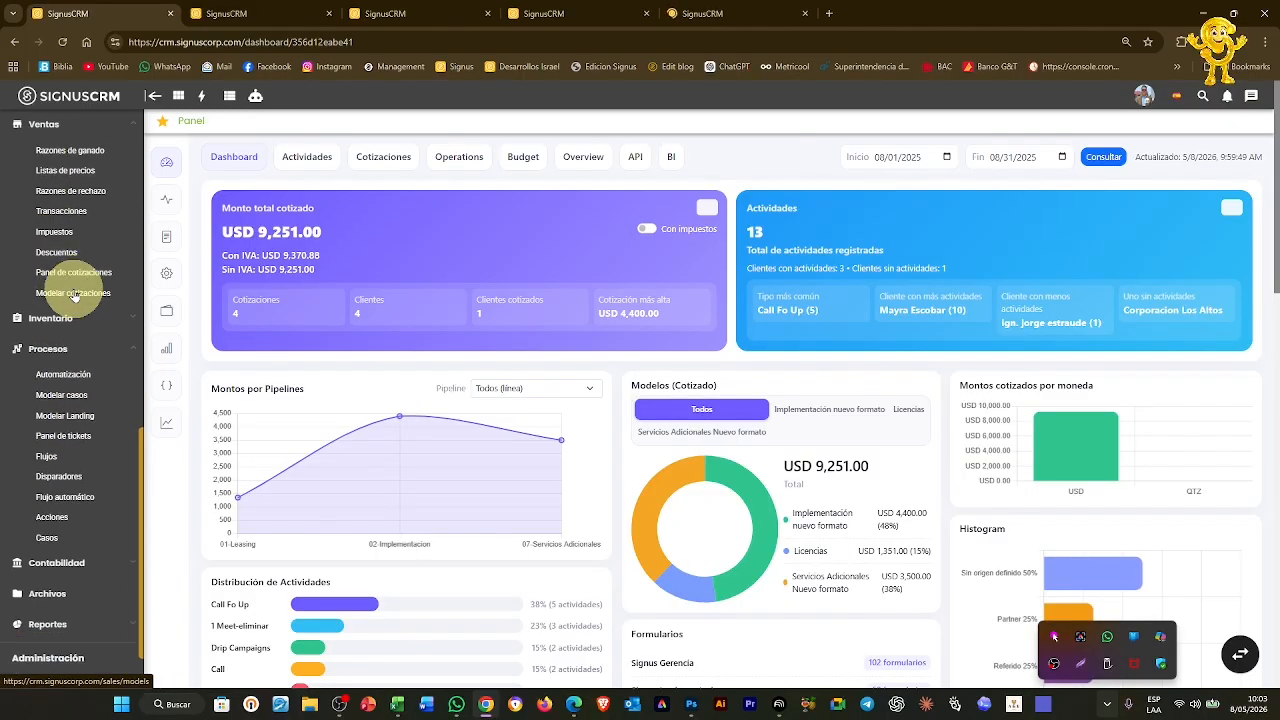
right_click(73, 293)
left_click(140, 309)
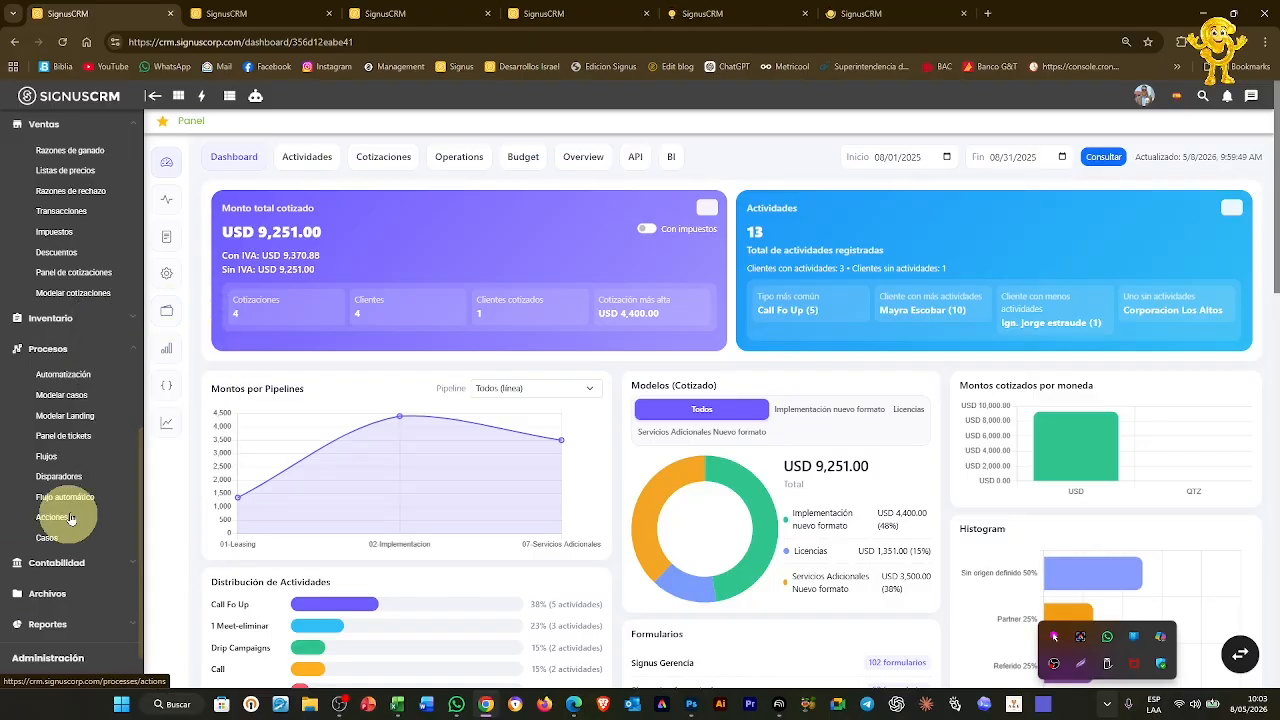
scroll(70, 515, "up", 2)
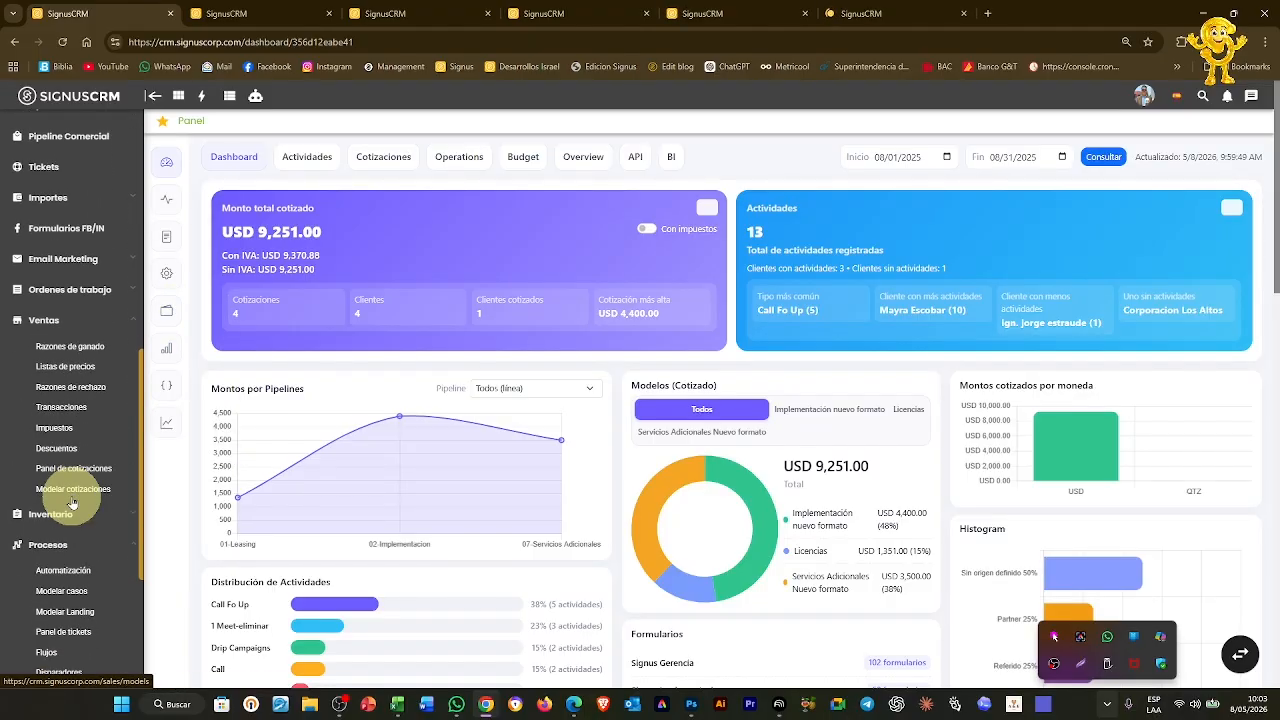
scroll(72, 503, "down", 1)
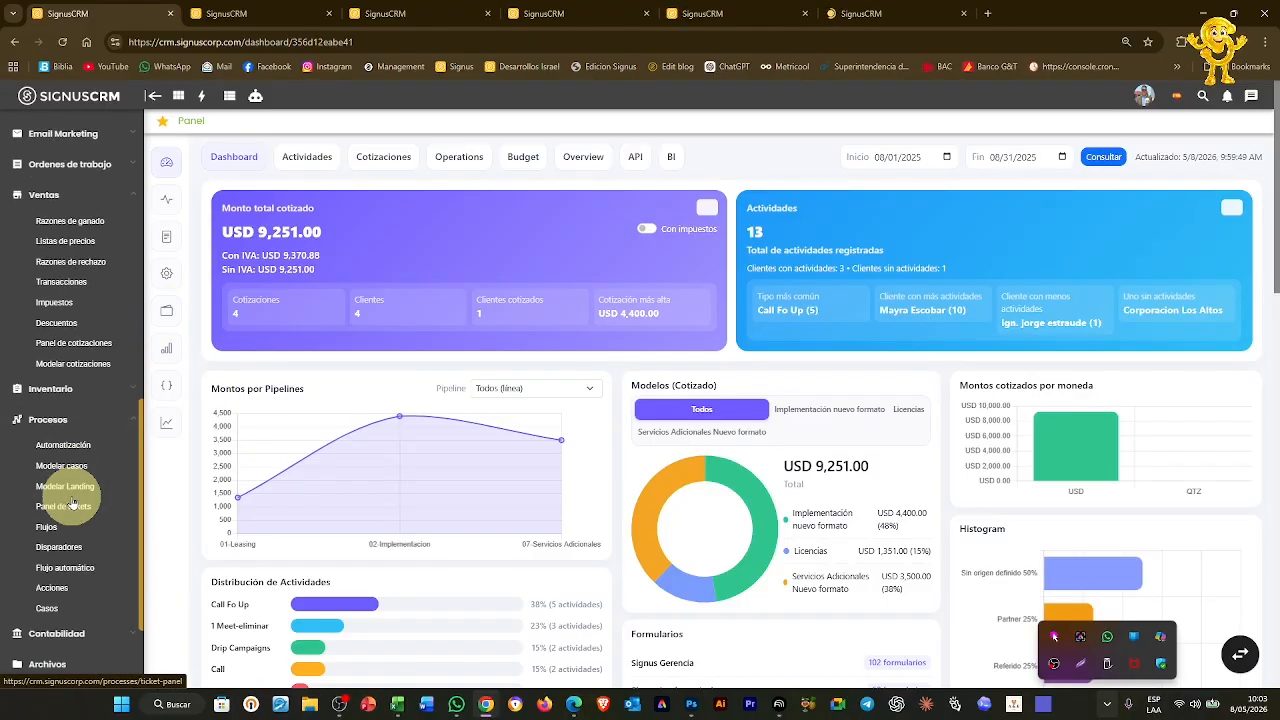
scroll(73, 504, "down", 1)
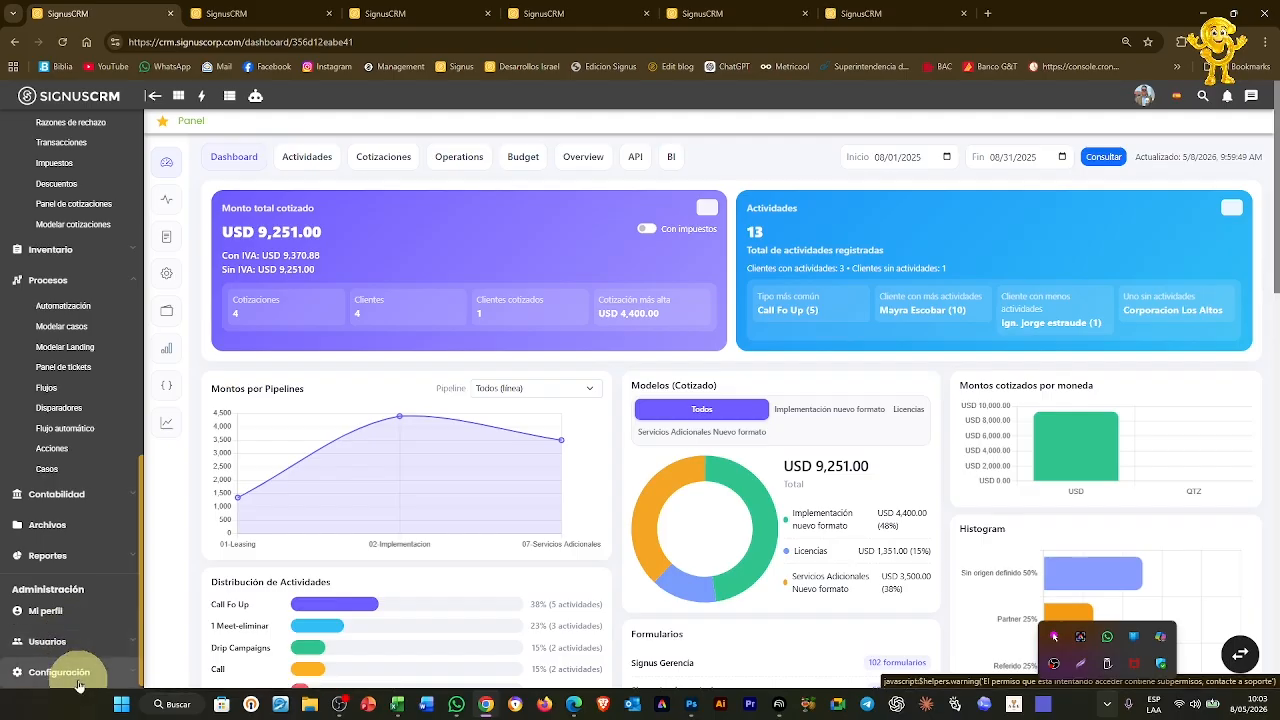
scroll(92, 658, "down", 1)
scroll(92, 658, "down", 1)
right_click(91, 637)
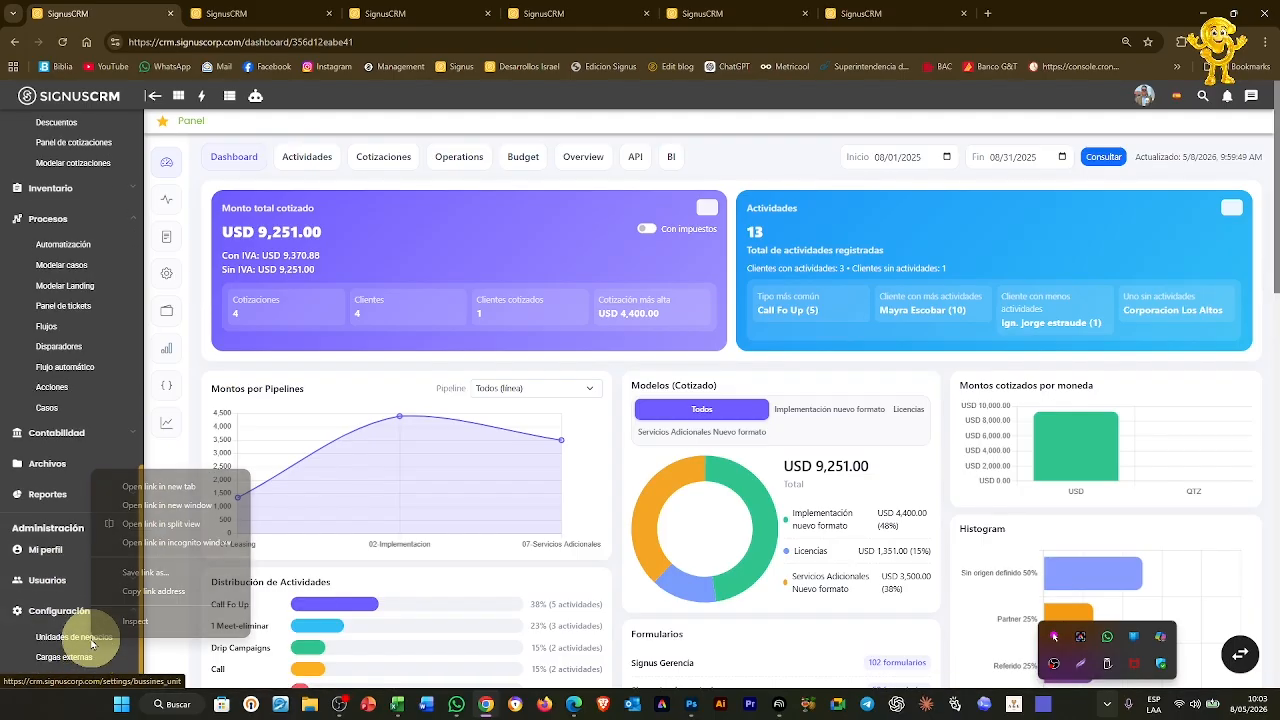
left_click(150, 487)
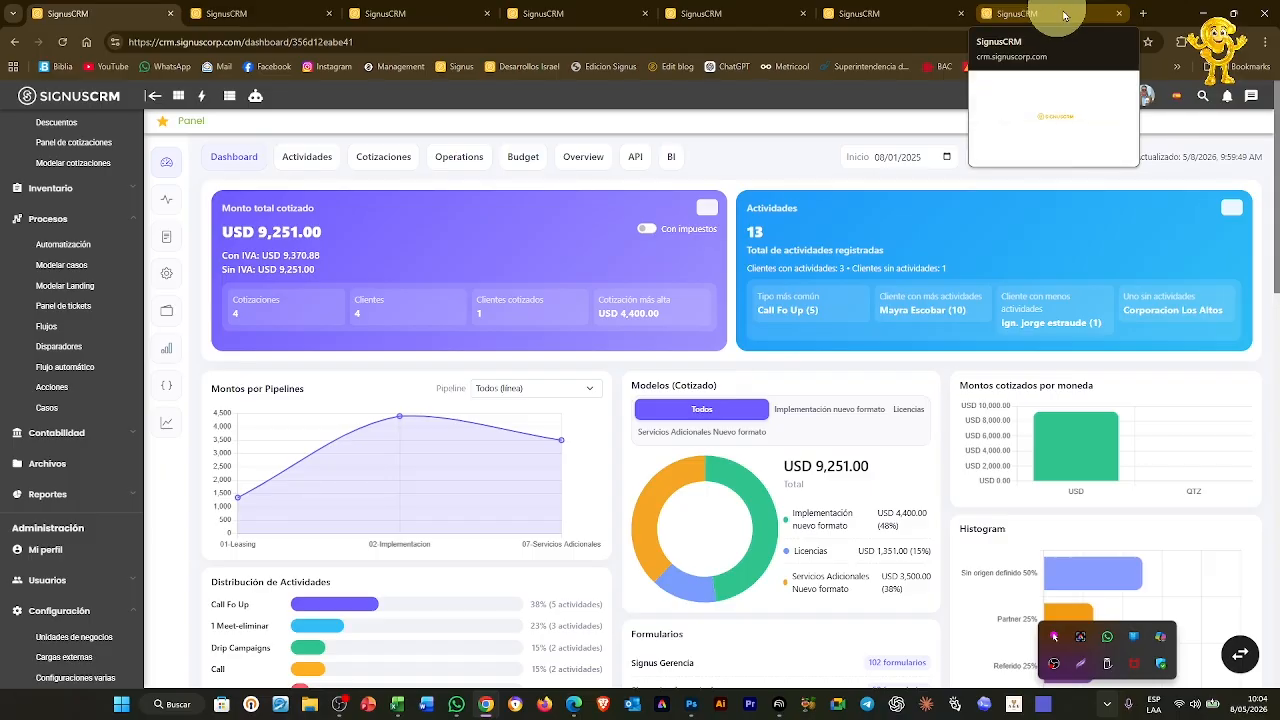
Review the Unidades de negocio, Modelar cotizaciones, Modelar casos, Casos and Tickets tabs, then show Pipeline Comercial
left_click(1053, 14)
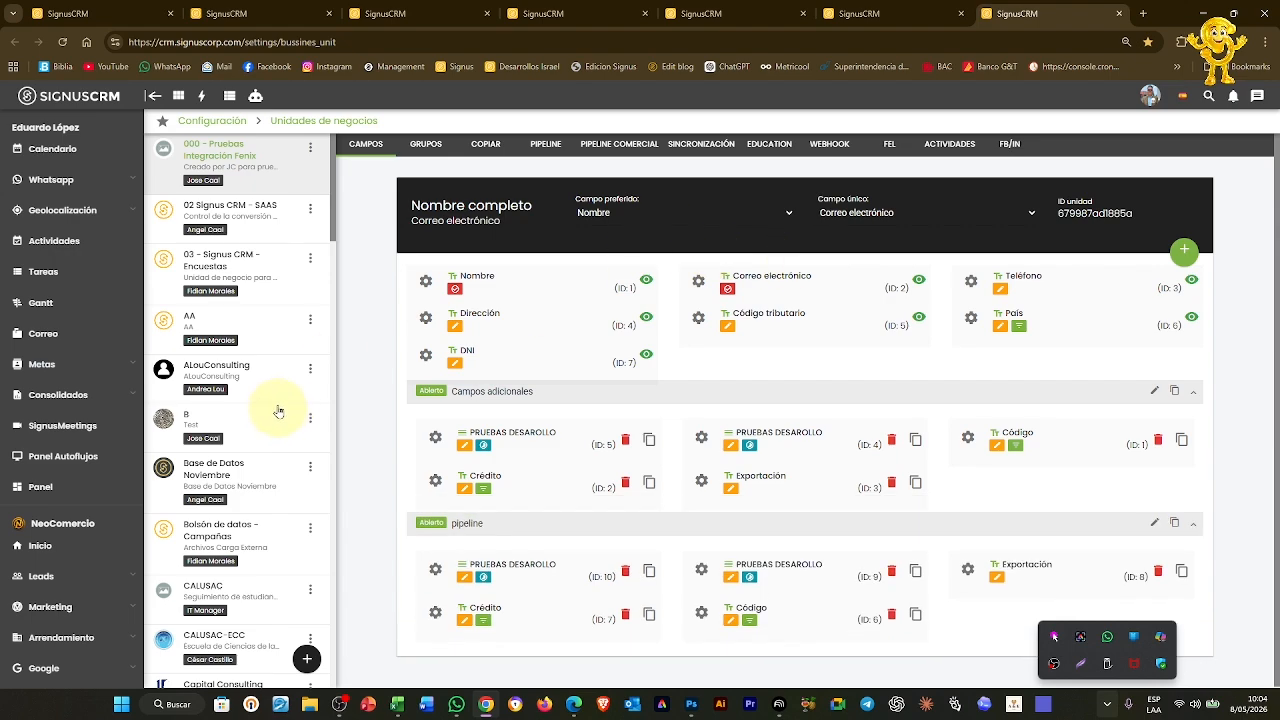
left_click(878, 10)
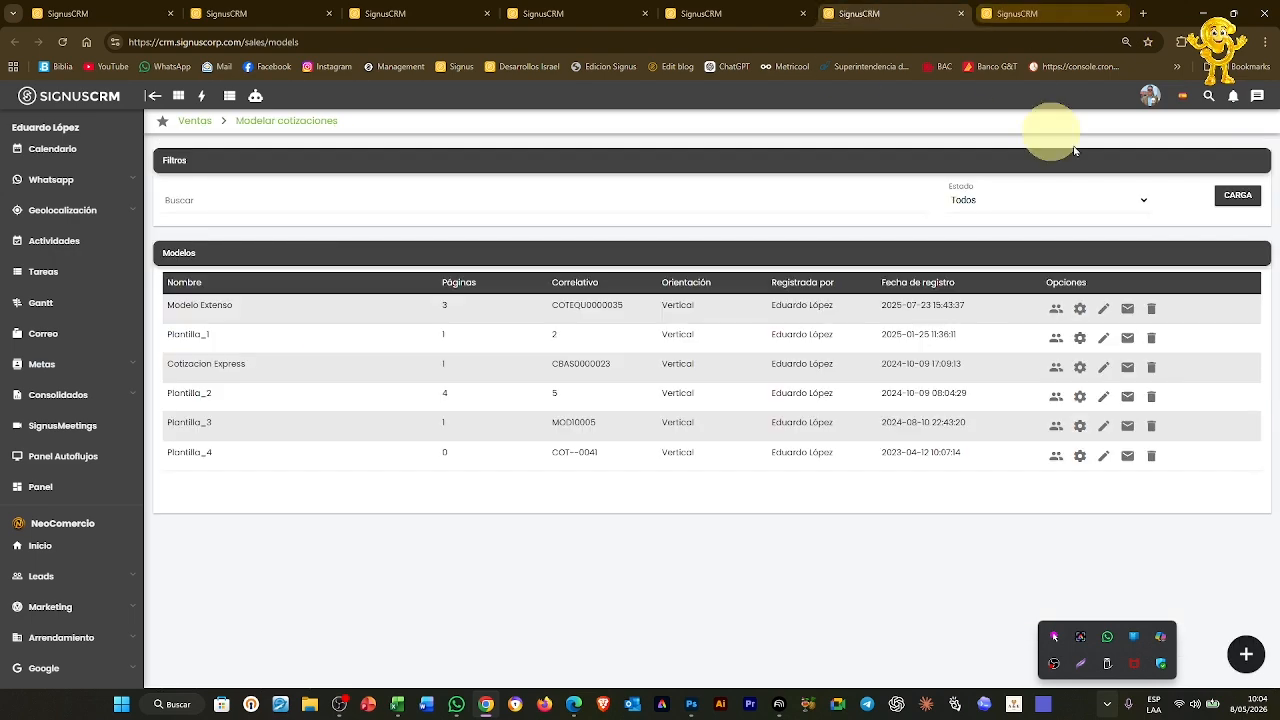
left_click(572, 14)
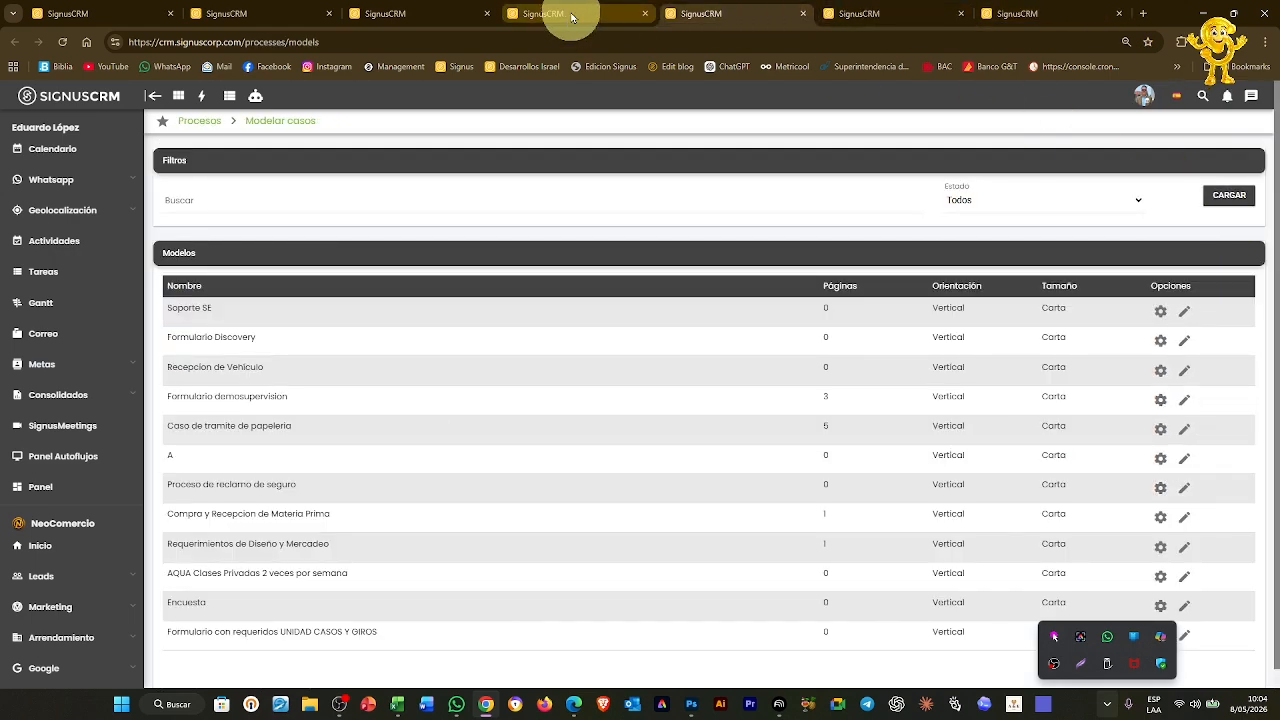
left_click(443, 14)
left_click(400, 12)
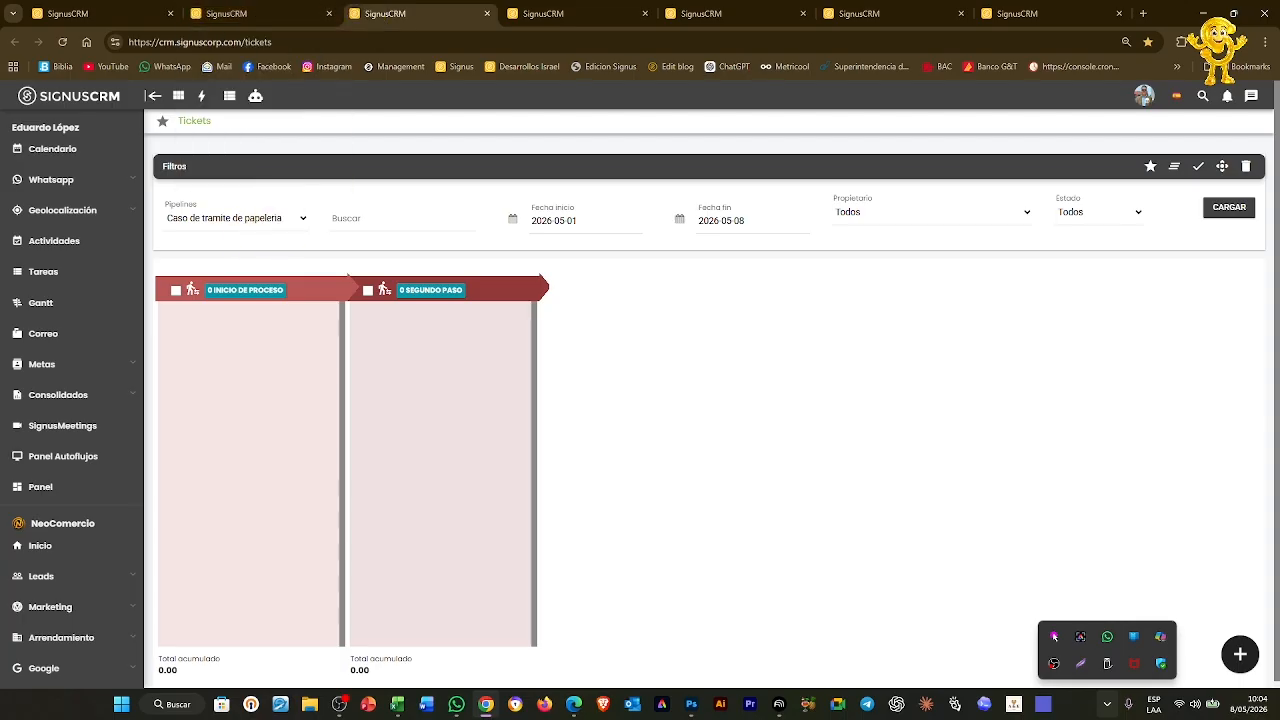
left_click(339, 704)
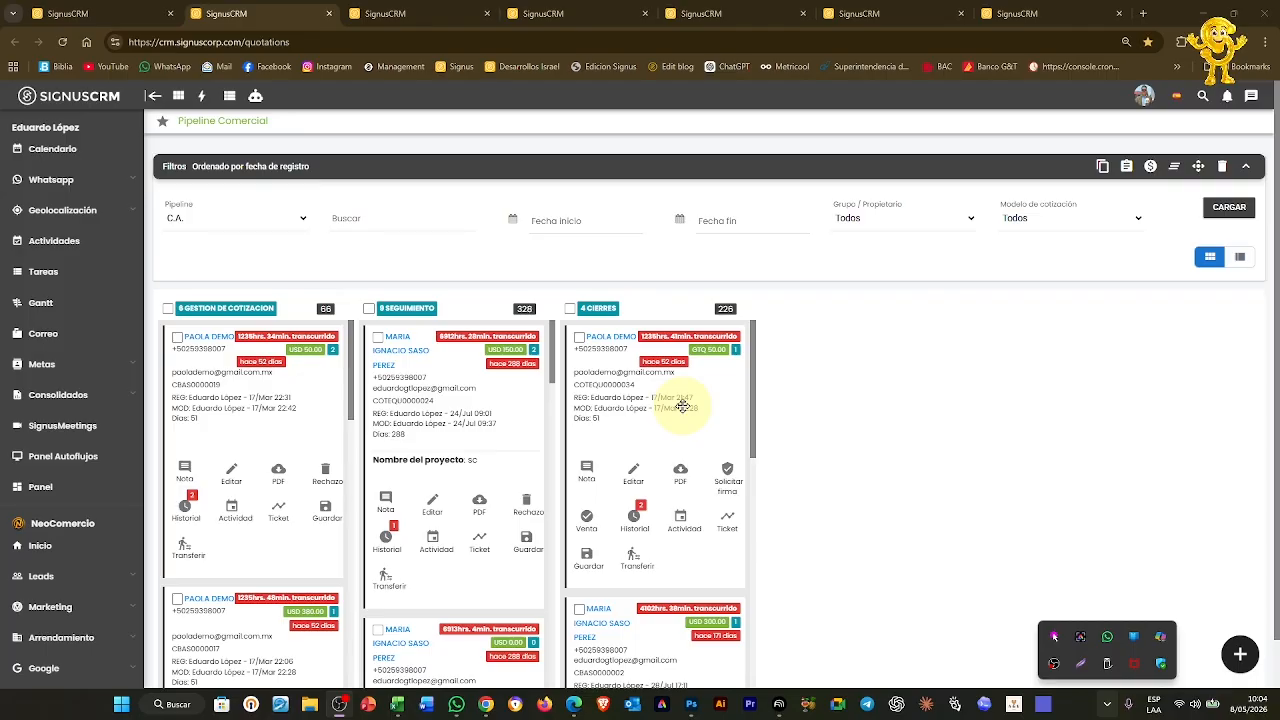
left_click(1106, 705)
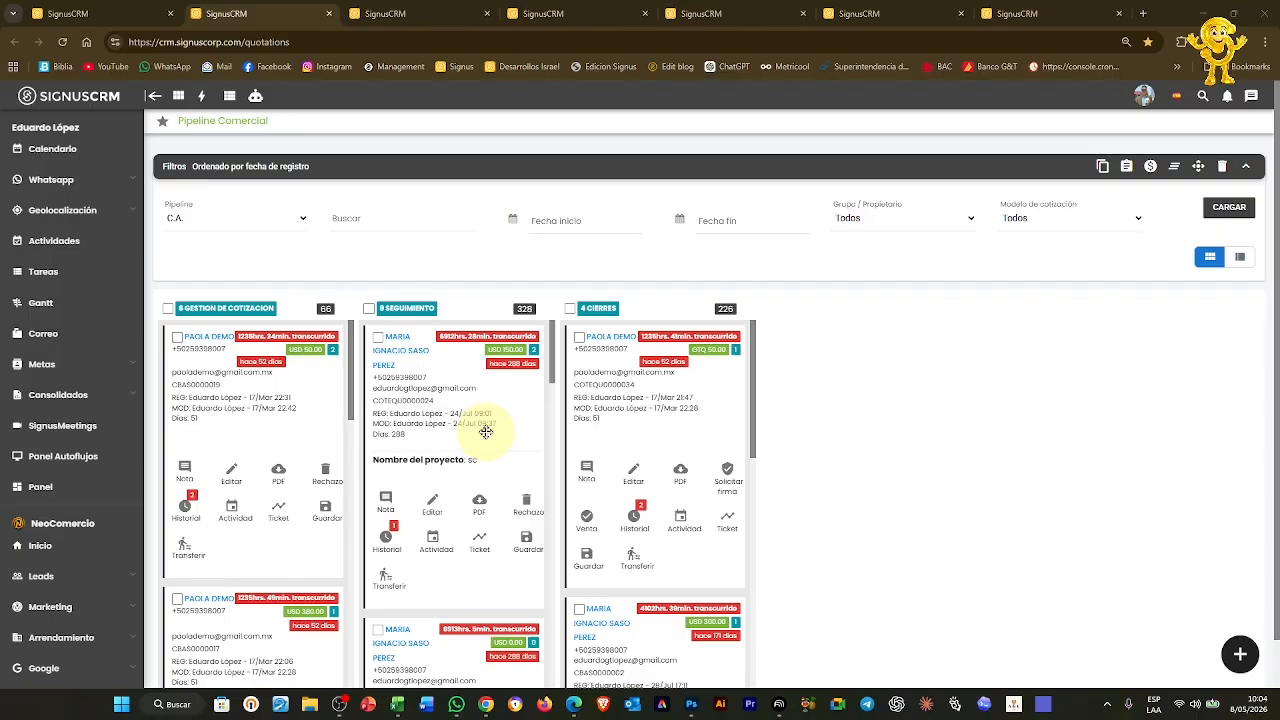
left_click(1240, 655)
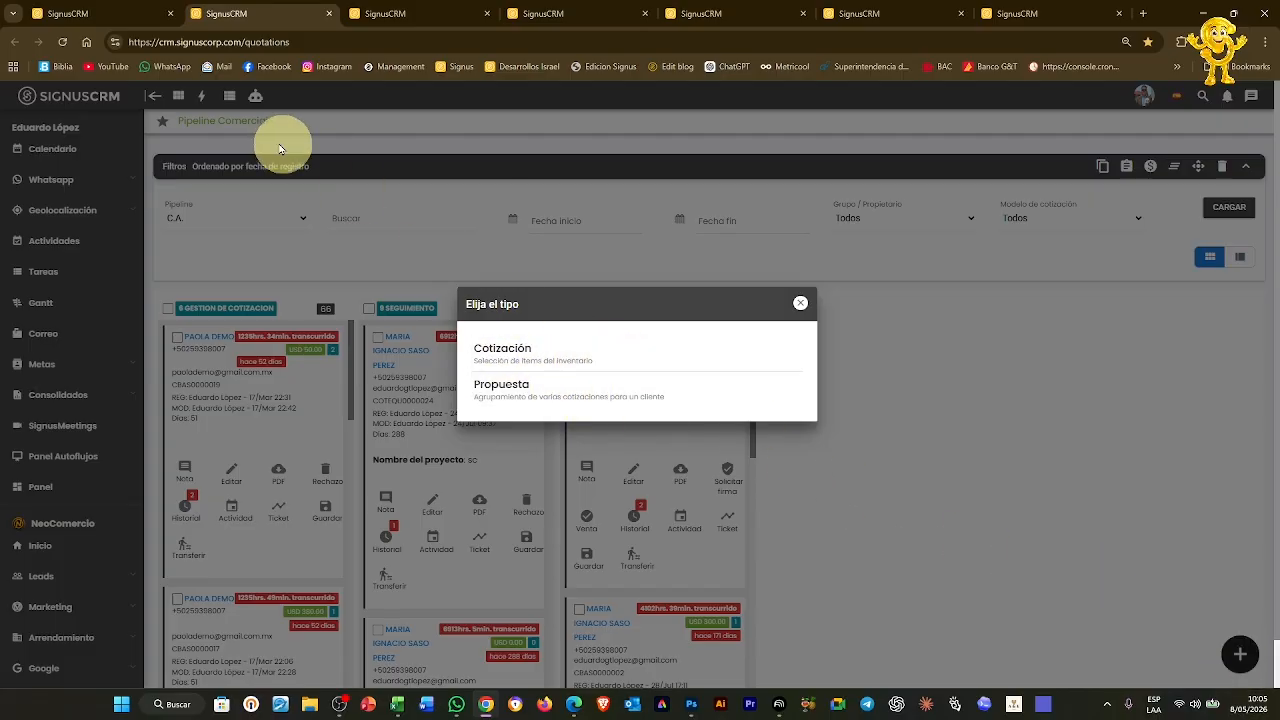
left_click(560, 362)
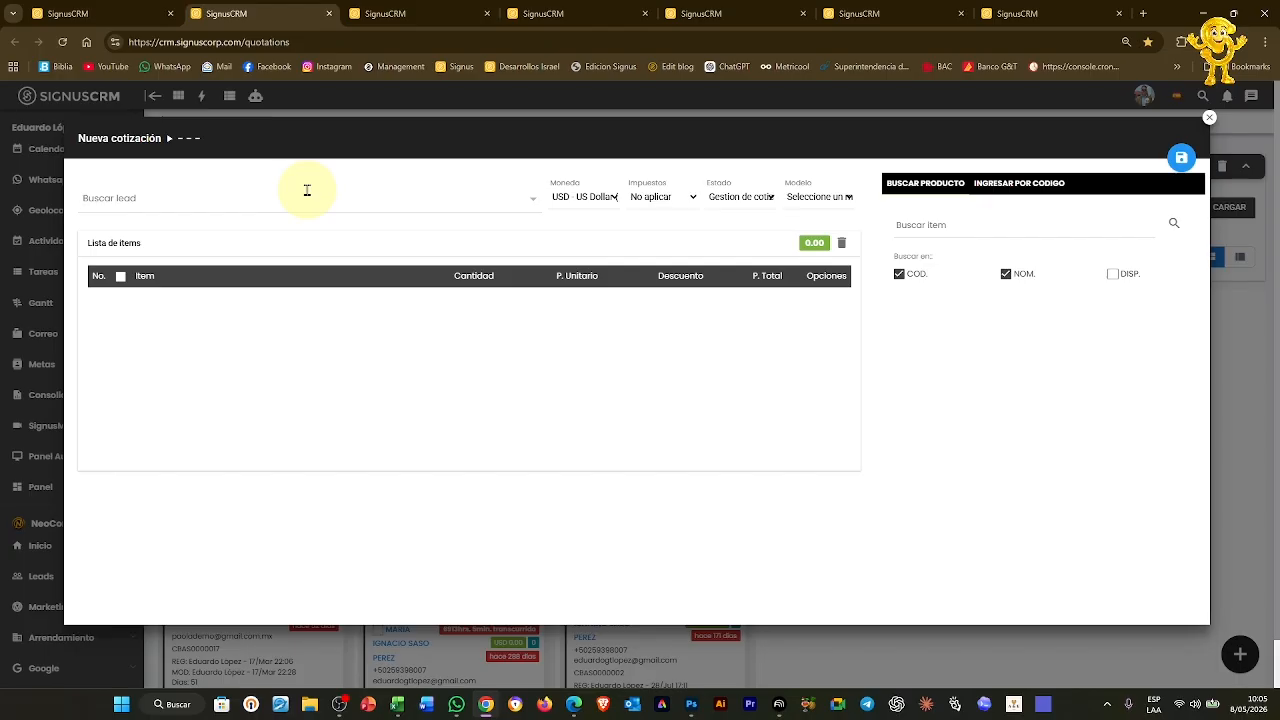
left_click(307, 190)
type("is")
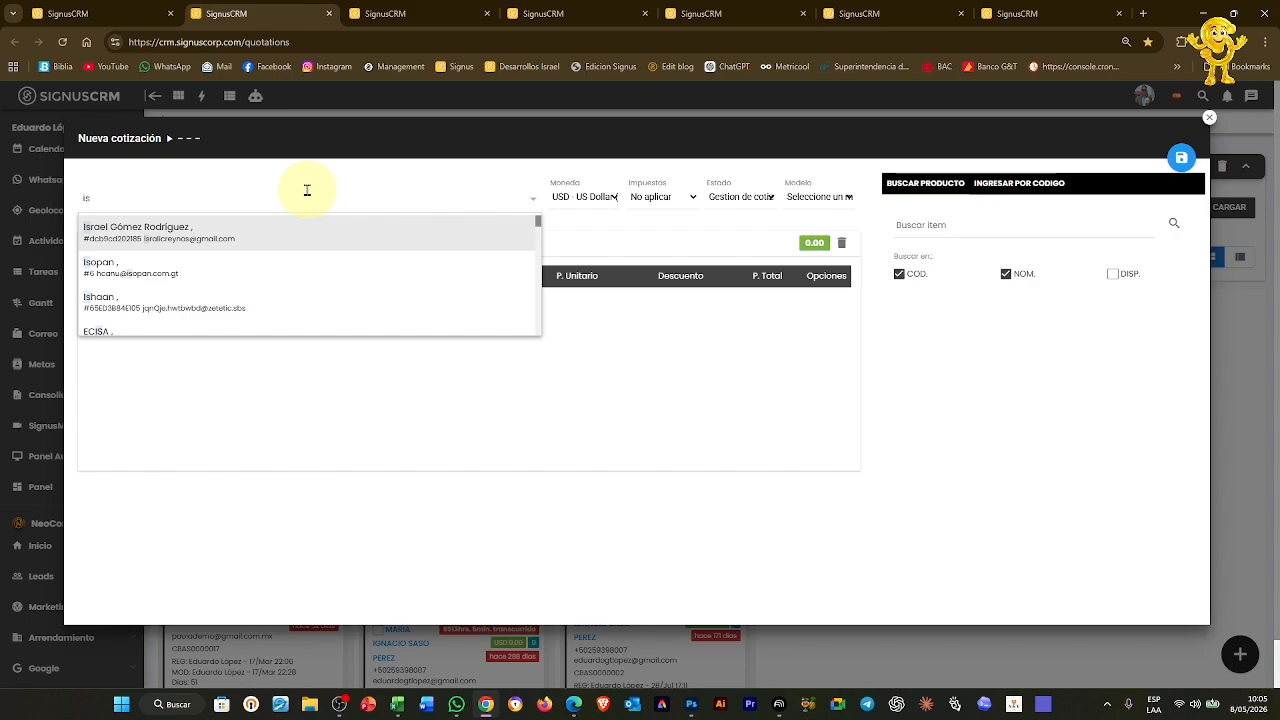
left_click(1209, 119)
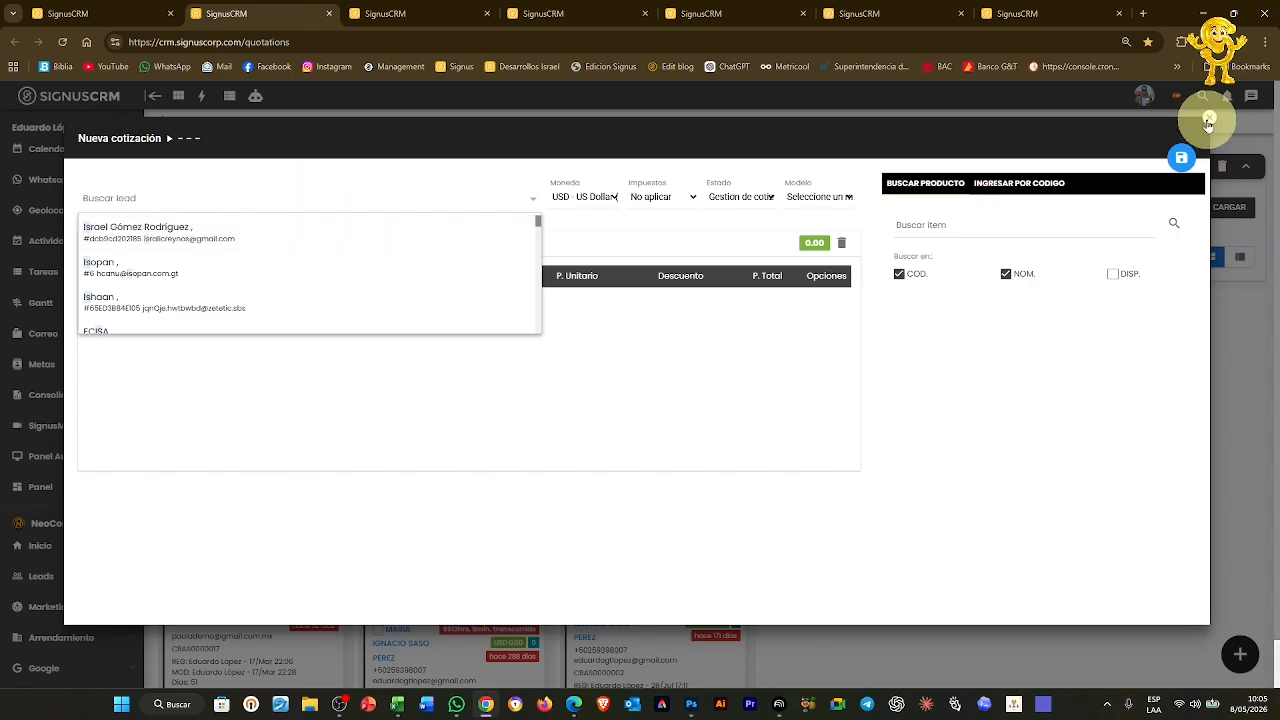
scroll(43, 277, "down", 1)
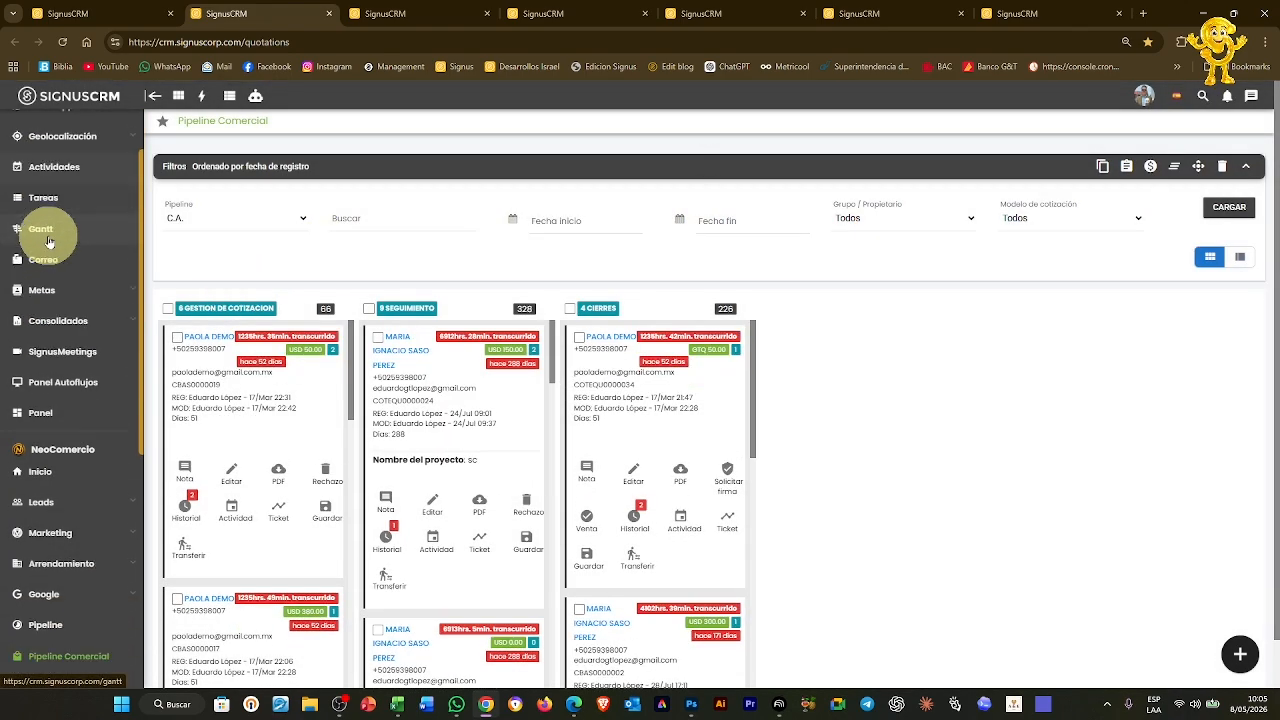
Open the Nuevo lead form in a new tab placed second in the tab bar
left_click(44, 503)
scroll(48, 490, "down", 3)
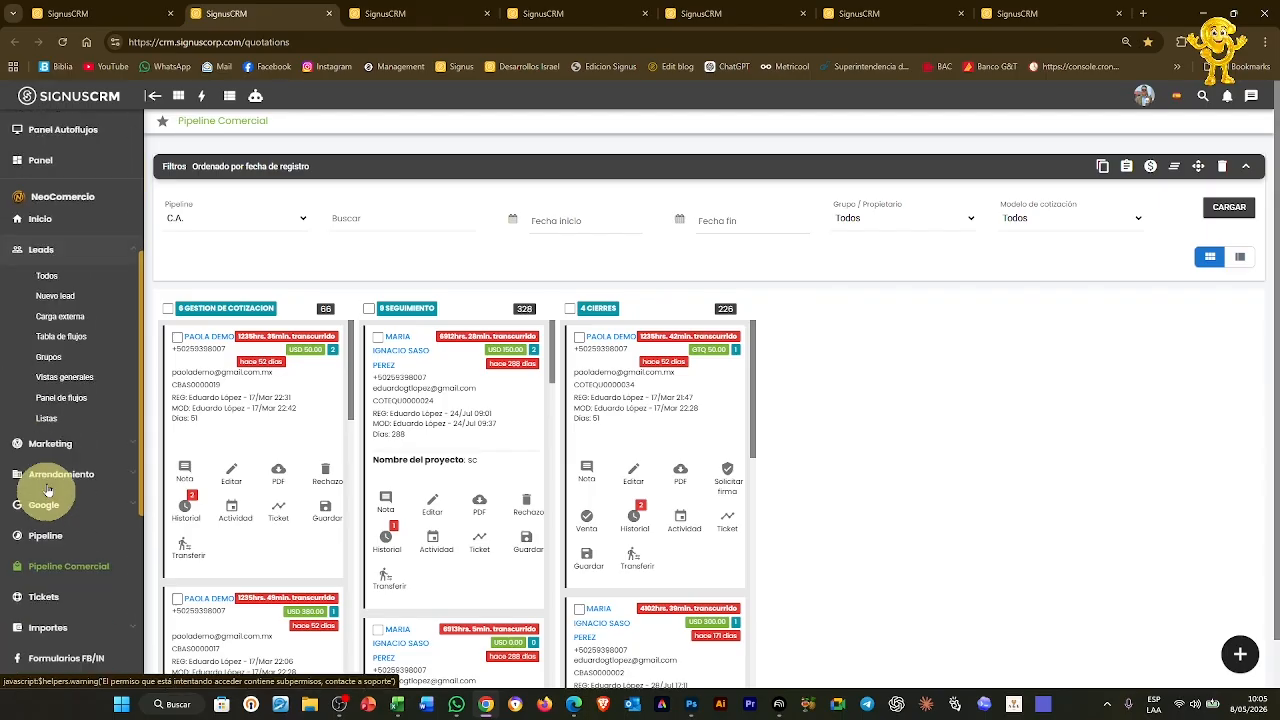
scroll(48, 490, "down", 2)
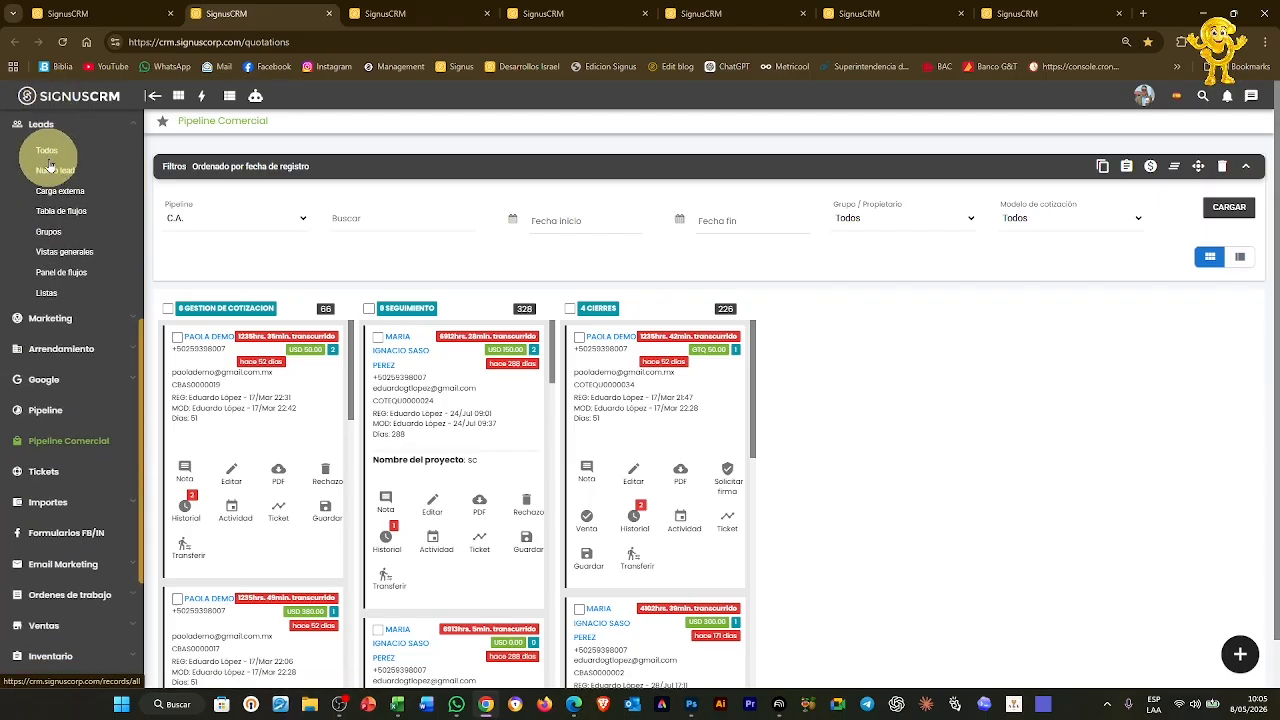
right_click(52, 168)
left_click(110, 189)
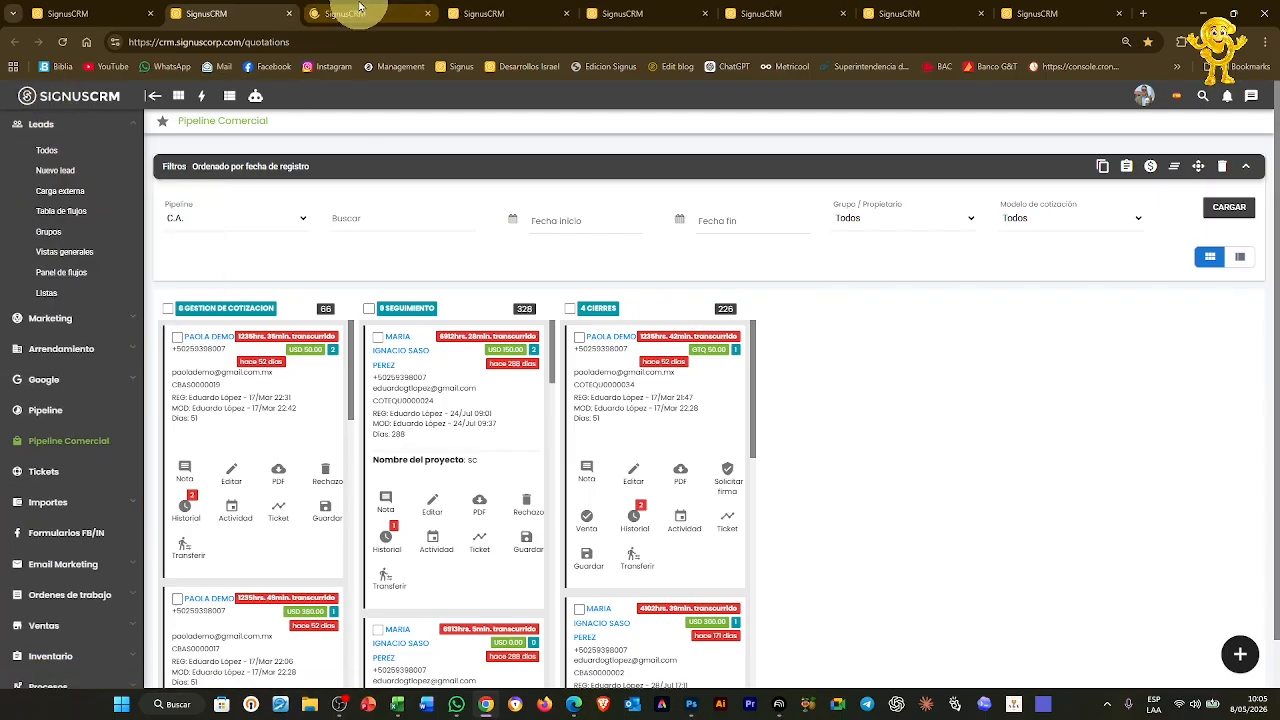
left_click_drag(360, 8, 243, 11)
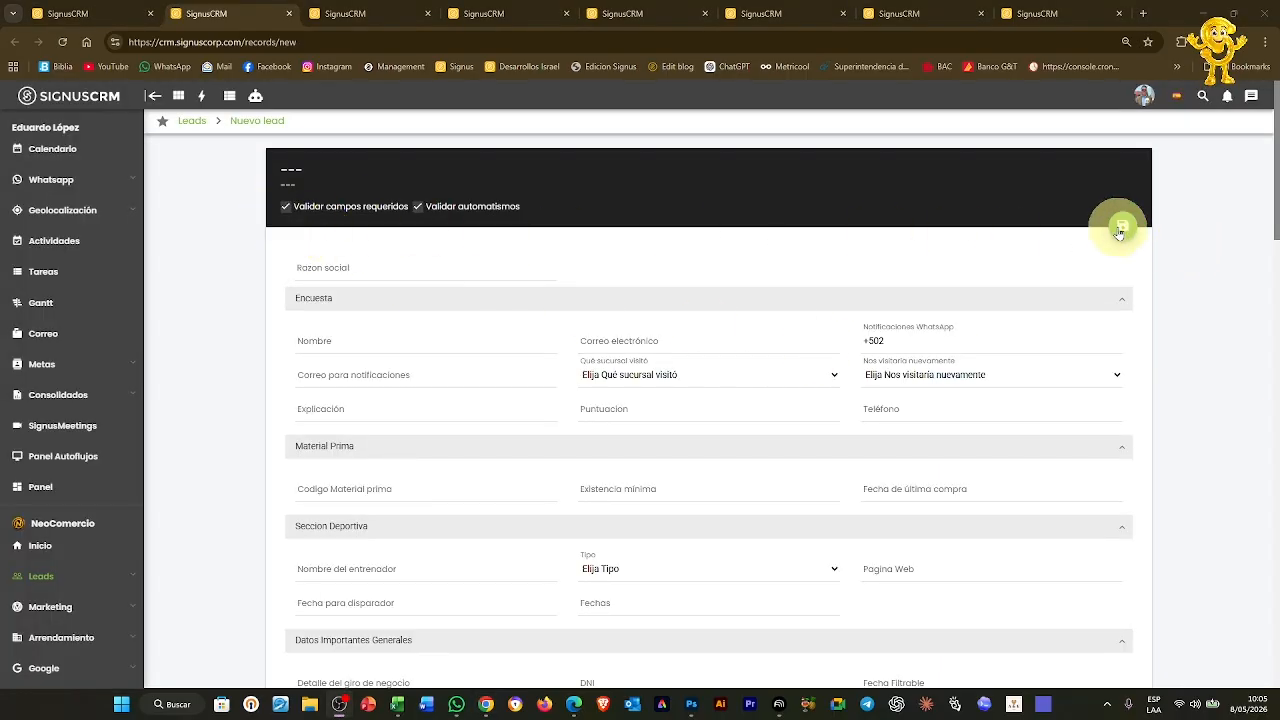
Save the empty lead form to reveal its required fields
scroll(896, 355, "down", 5)
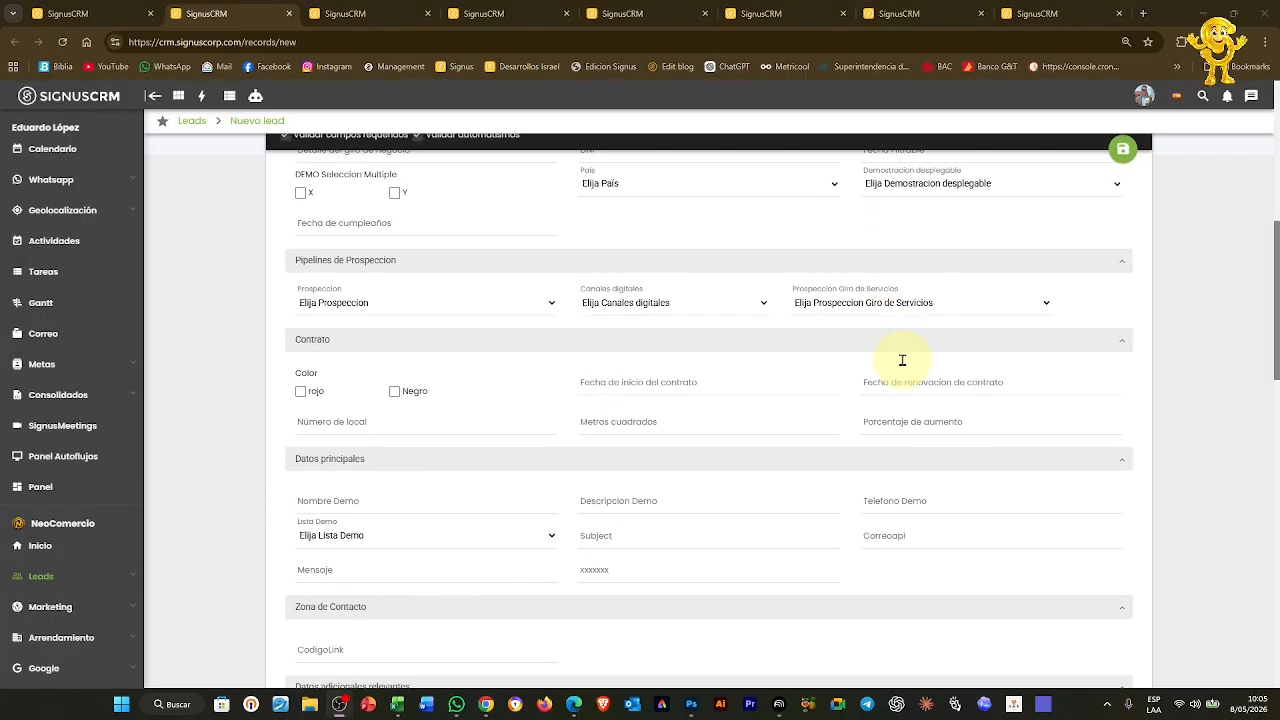
scroll(902, 360, "down", 11)
scroll(903, 365, "up", 7)
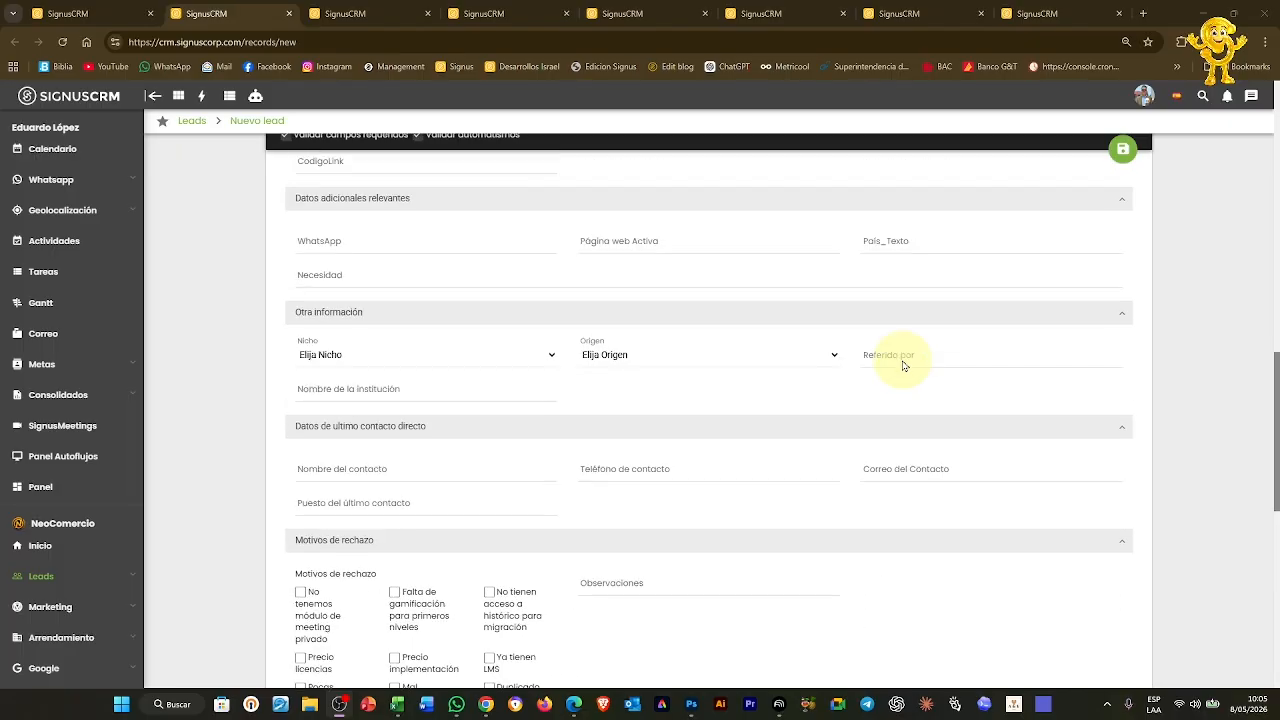
scroll(903, 365, "up", 9)
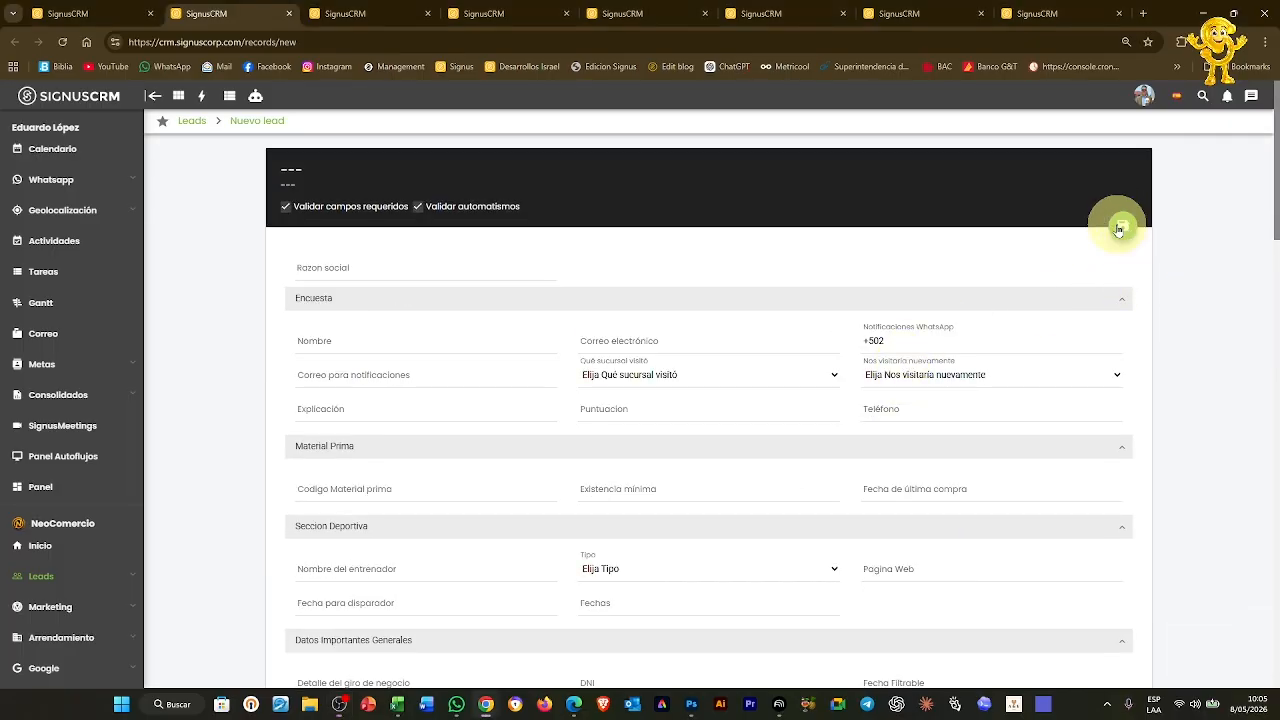
left_click(1119, 230)
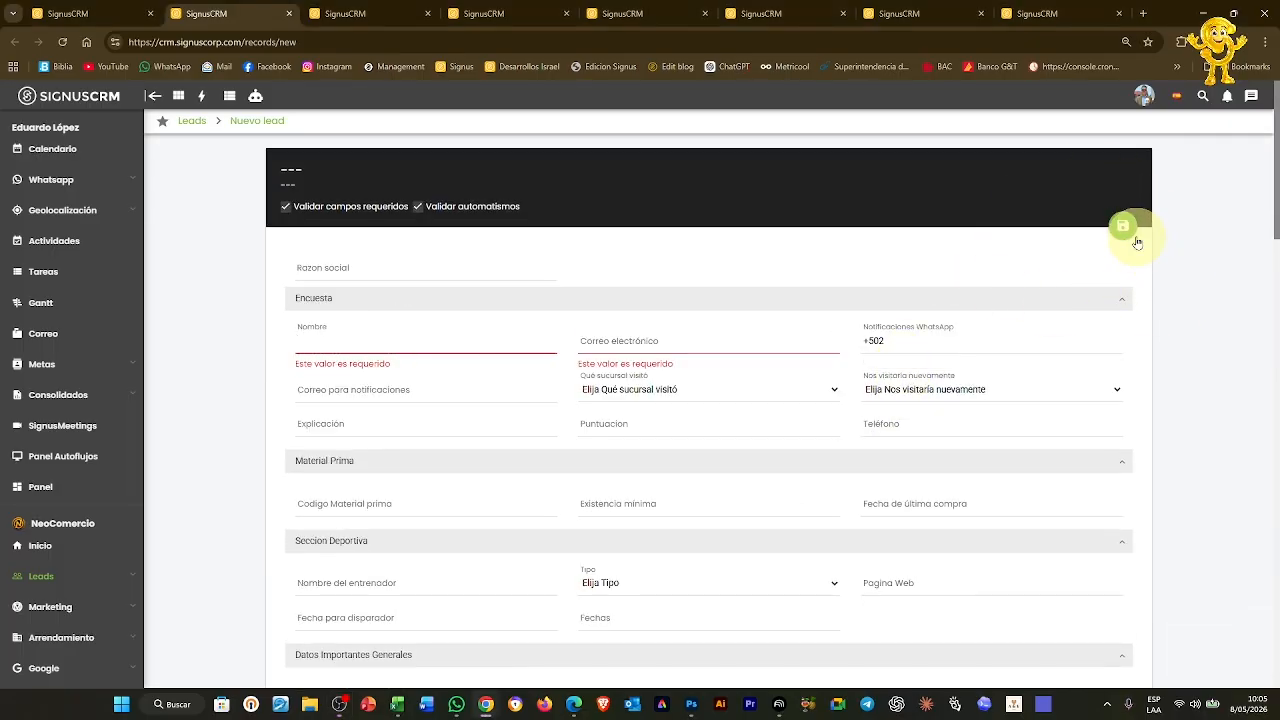
Enter the contact's full name in Nombre and their e-mail address in Correo electrónico
left_click(342, 341)
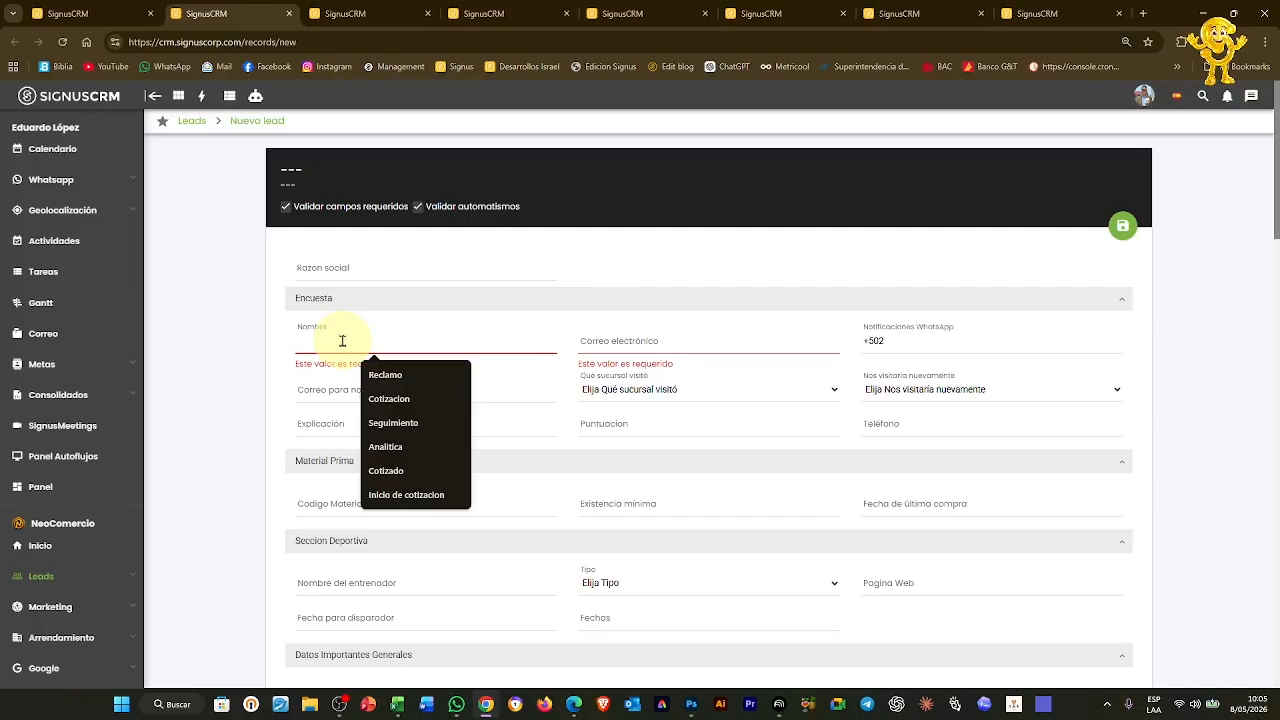
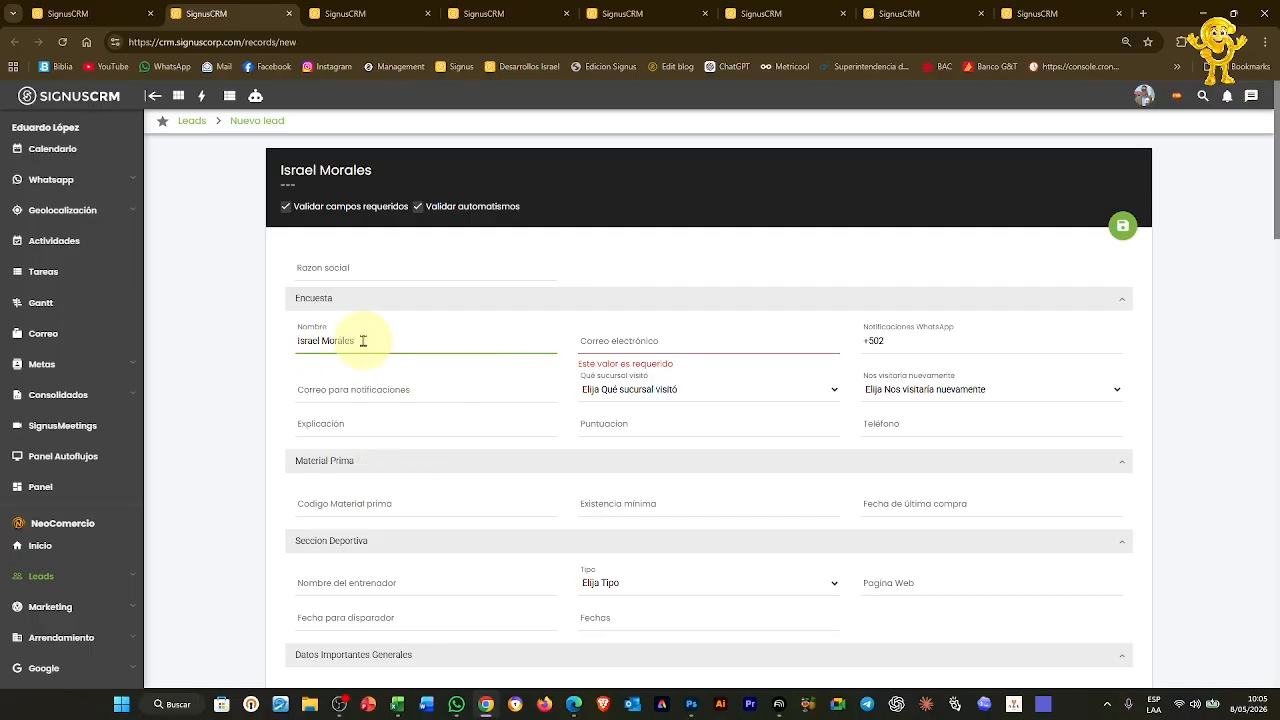
left_click(607, 338)
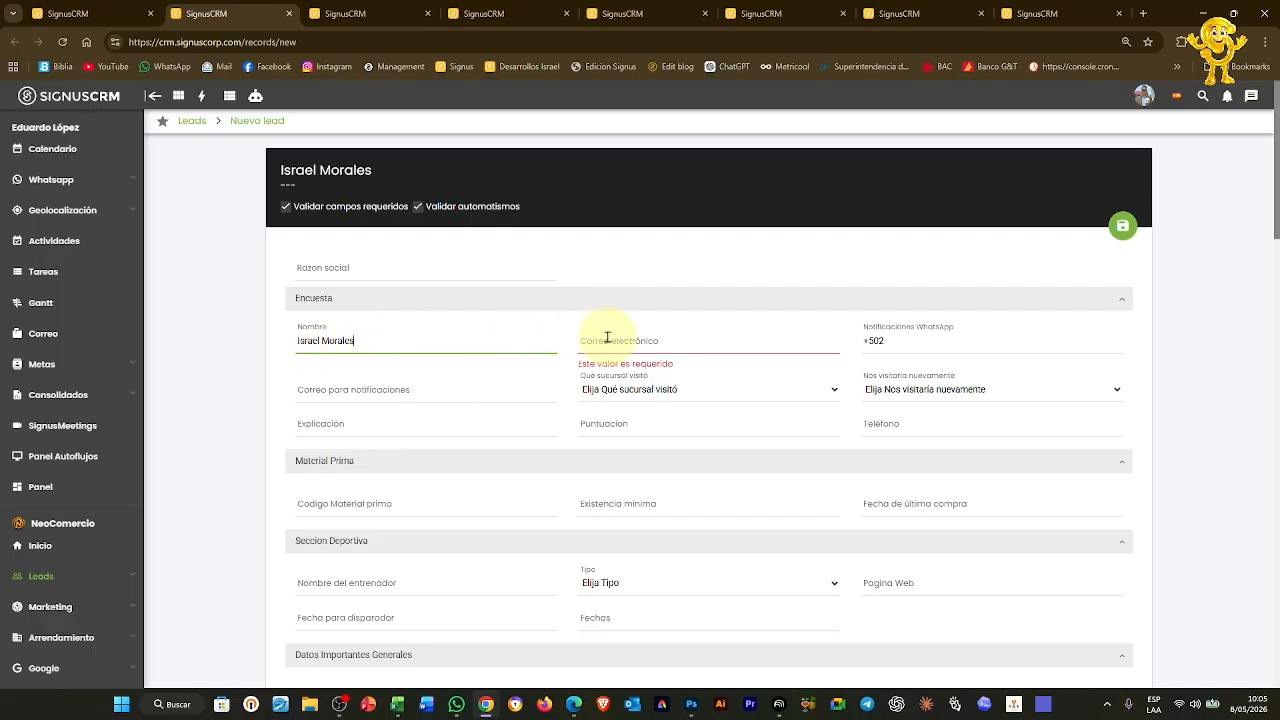
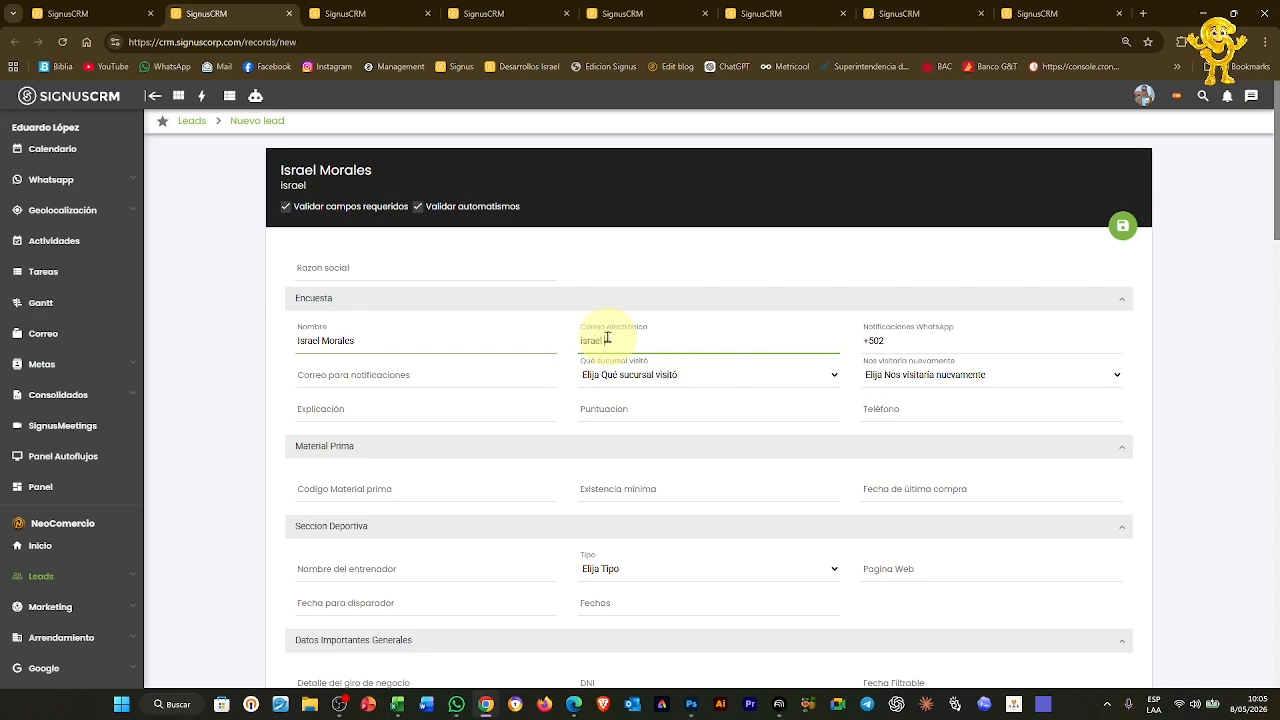
scroll(714, 335, "down", 10)
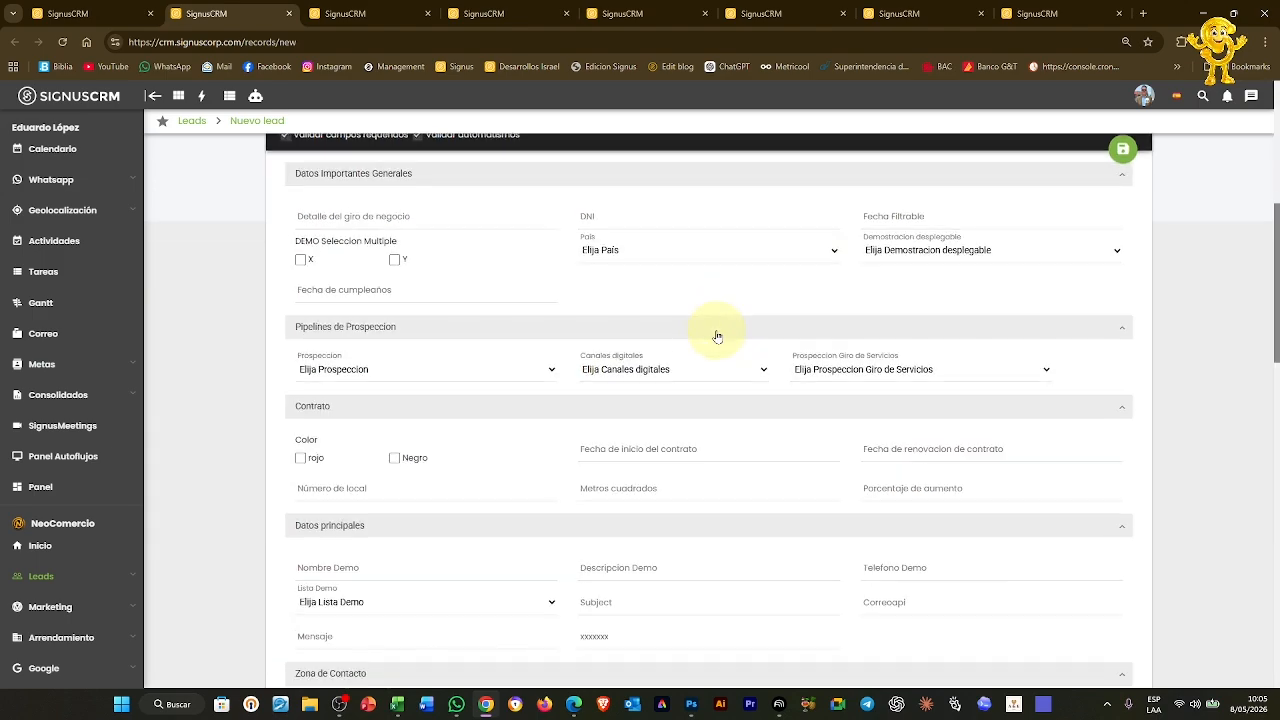
scroll(717, 337, "down", 8)
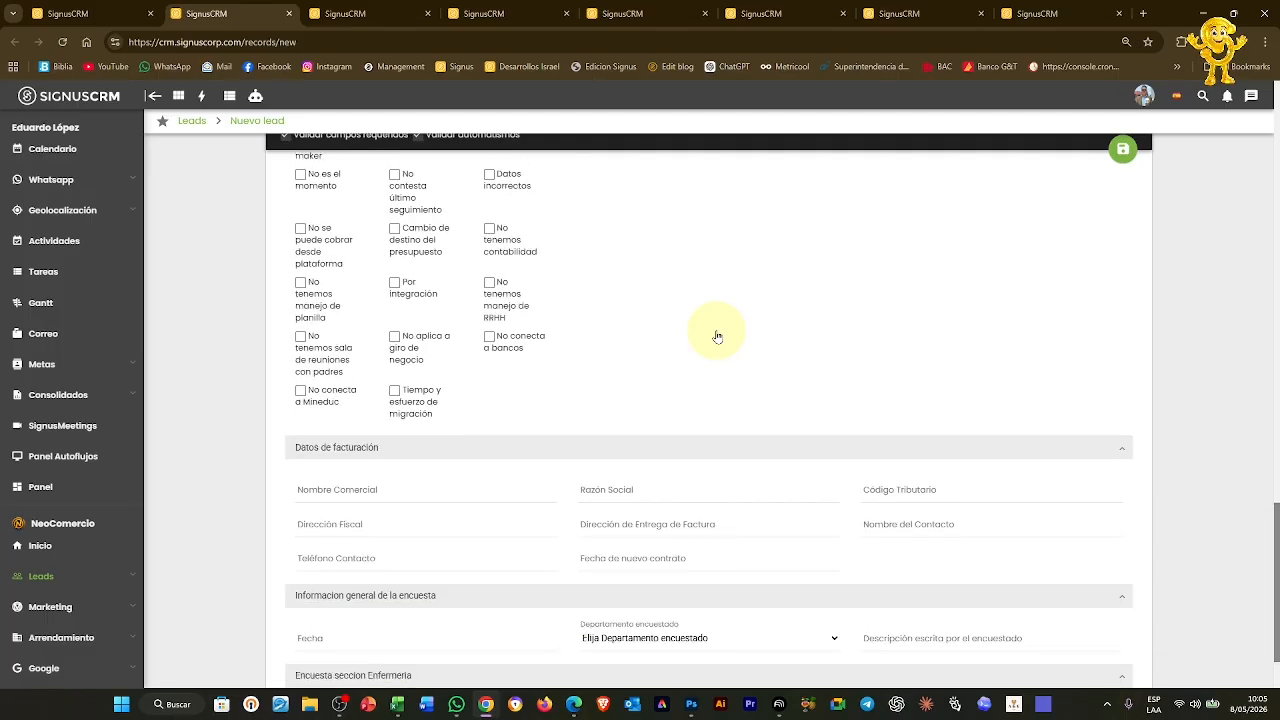
scroll(717, 337, "up", 6)
scroll(717, 337, "up", 10)
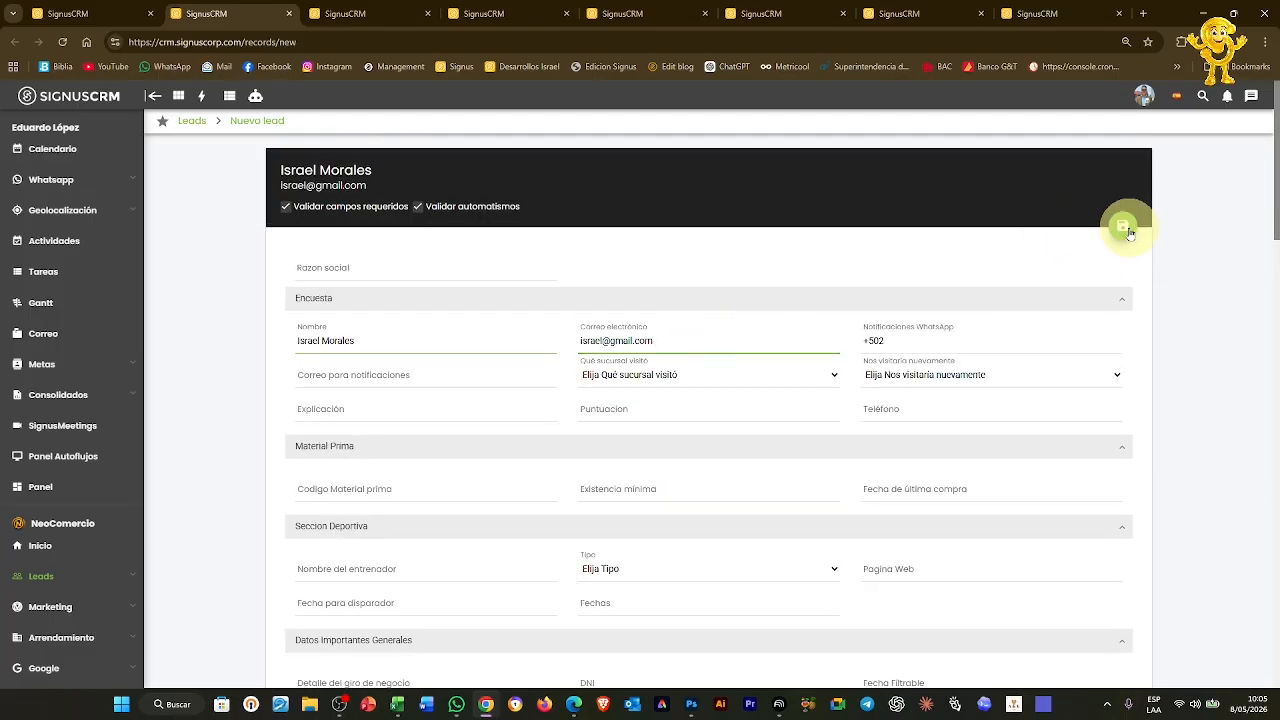
Save the completed new lead record
left_click(1123, 228)
left_click(206, 13)
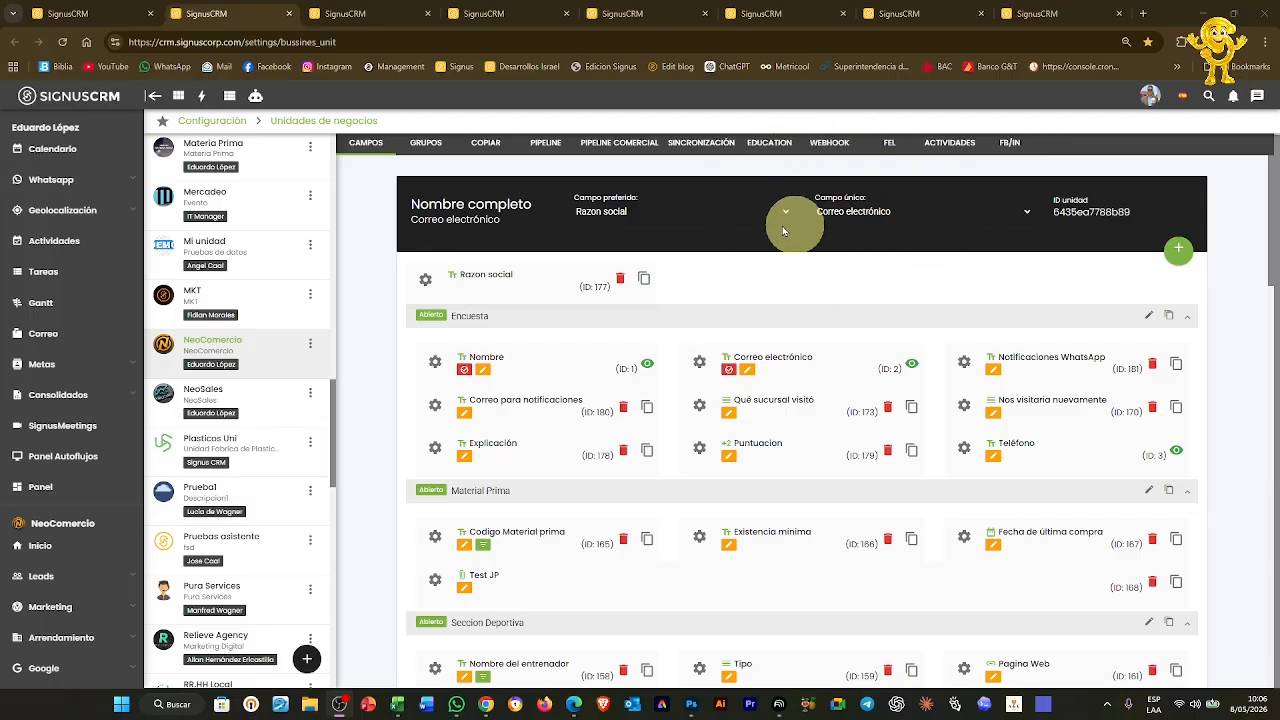
left_click(318, 10)
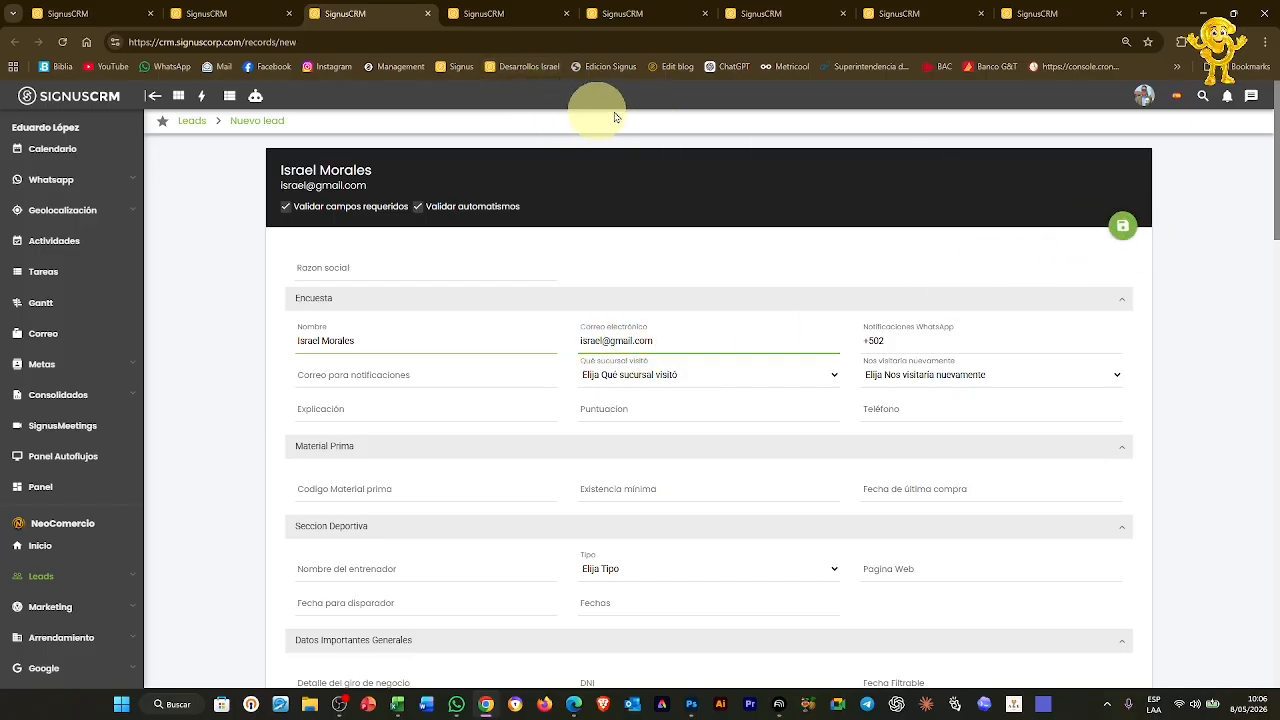
left_click(1116, 234)
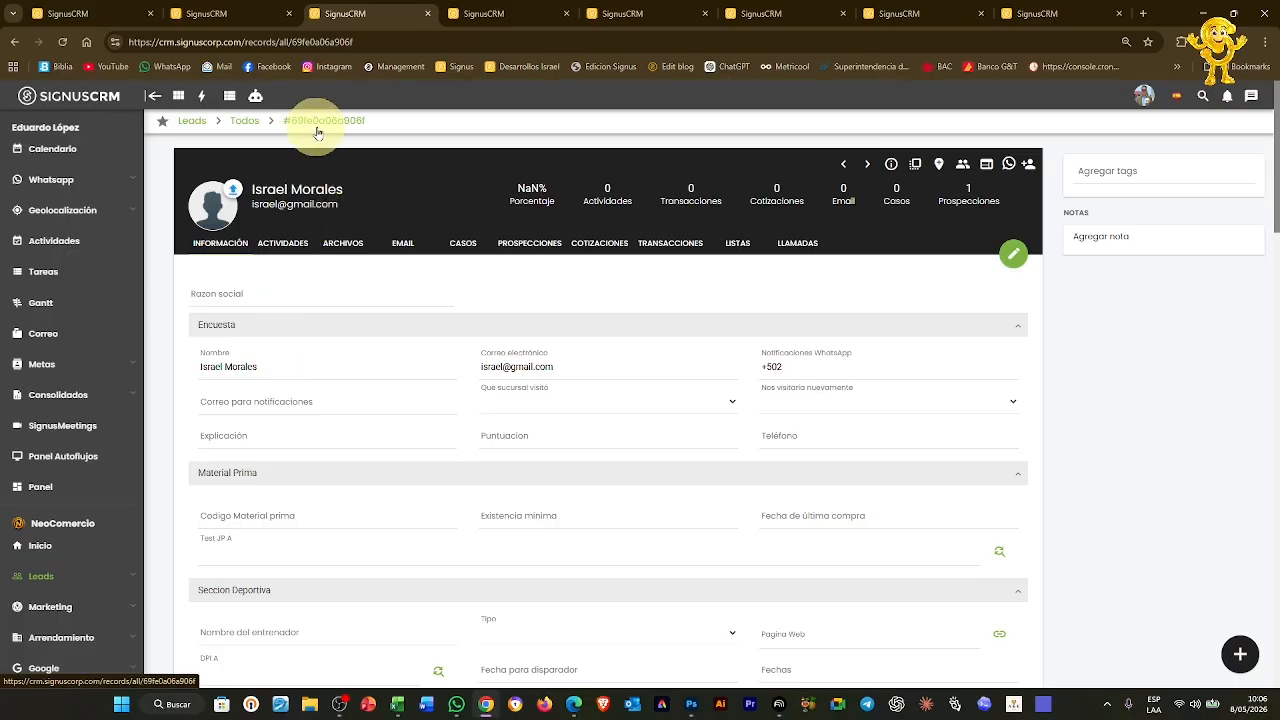
Check the new lead's record id in the web address, then return to Pipeline Comercial
left_click_drag(291, 43, 376, 43)
left_click(376, 43)
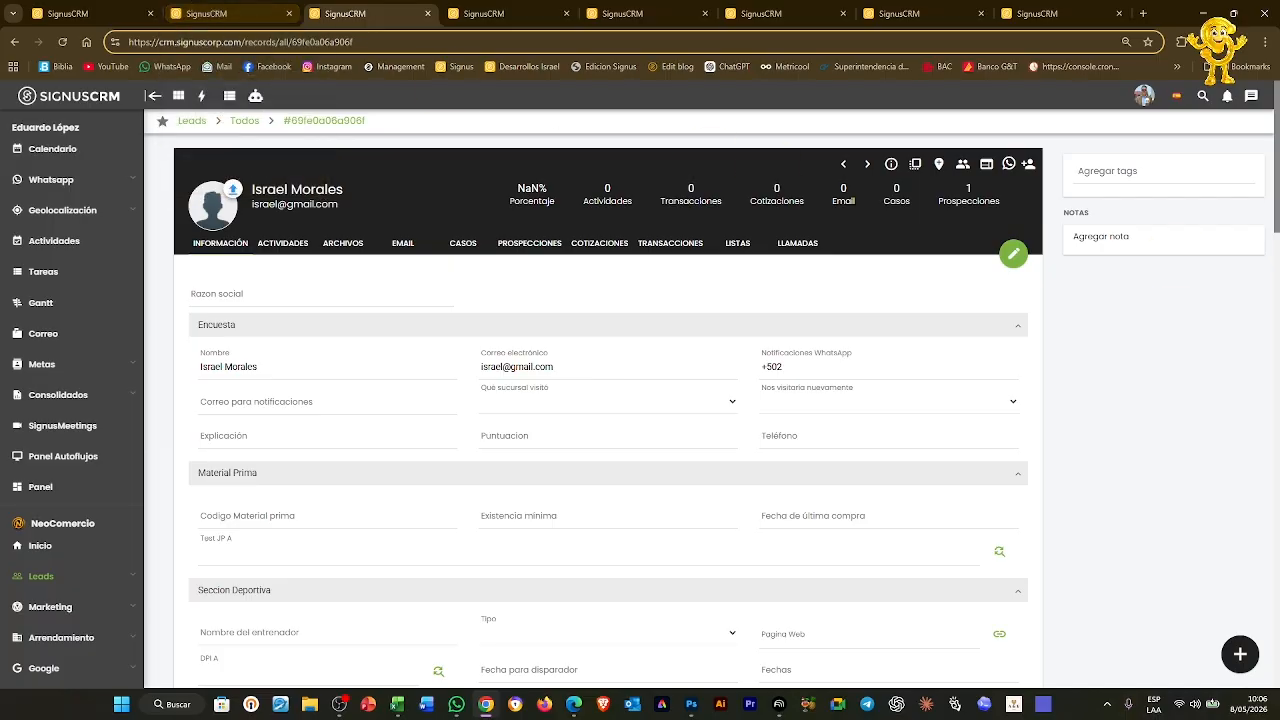
key("ctrl+Tab")
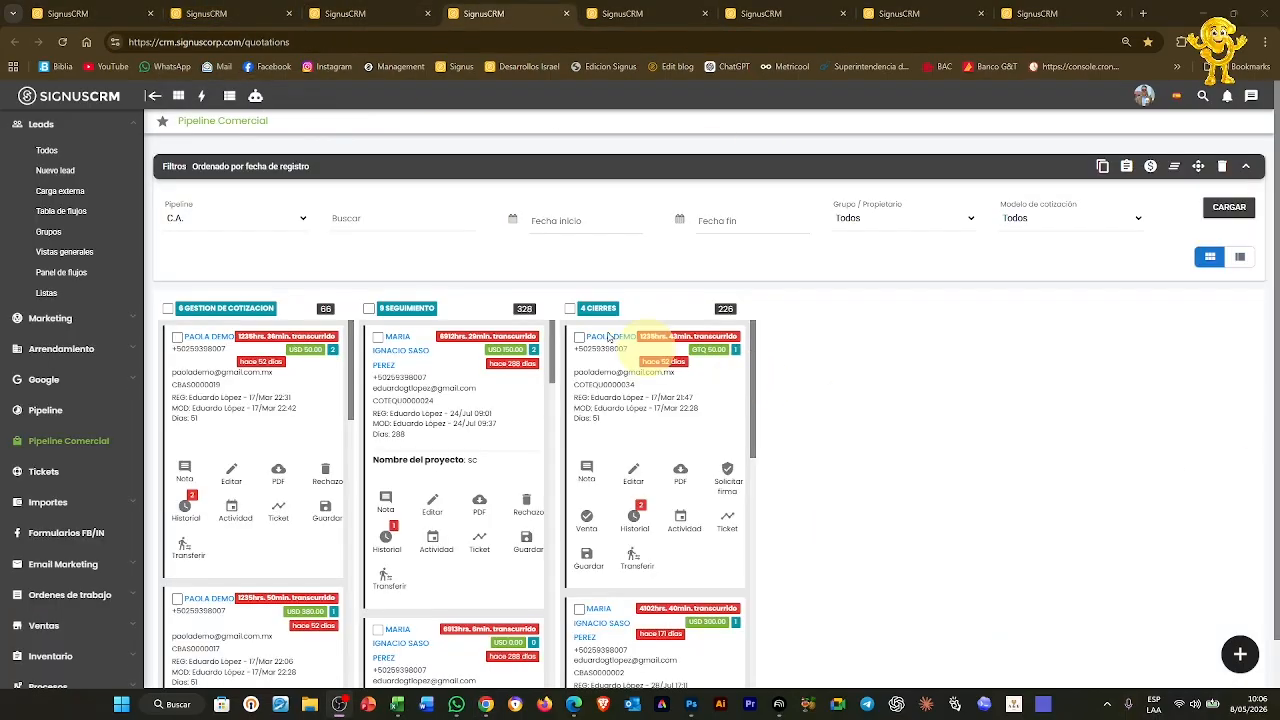
In business unit settings, view the Guatemala commercial pipeline stages and demonstrate reordering a stage
left_click(284, 229)
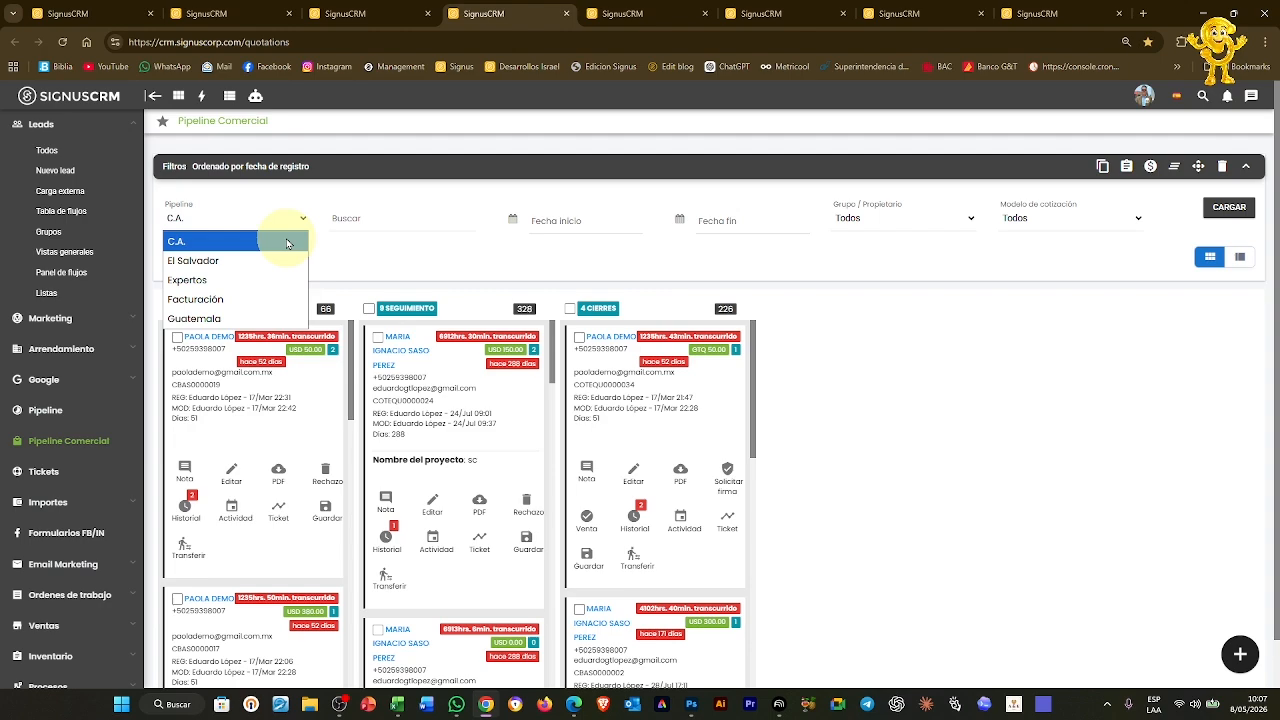
left_click(354, 10)
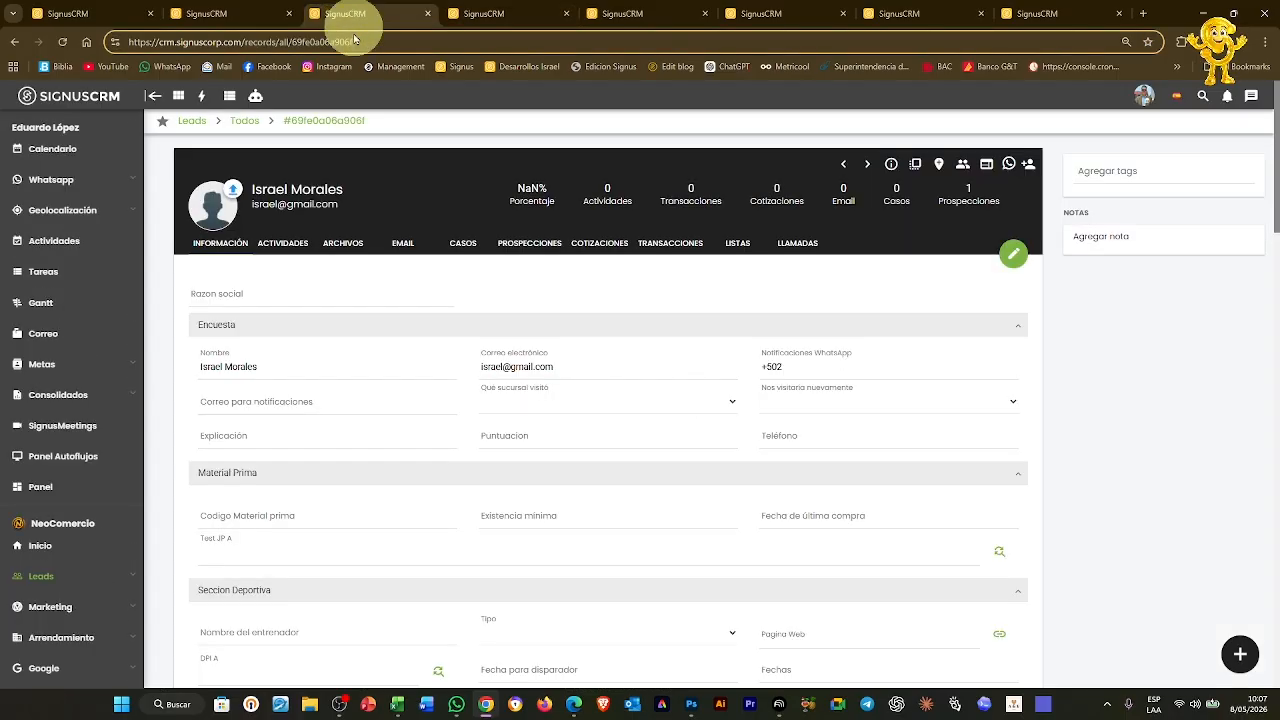
left_click(254, 13)
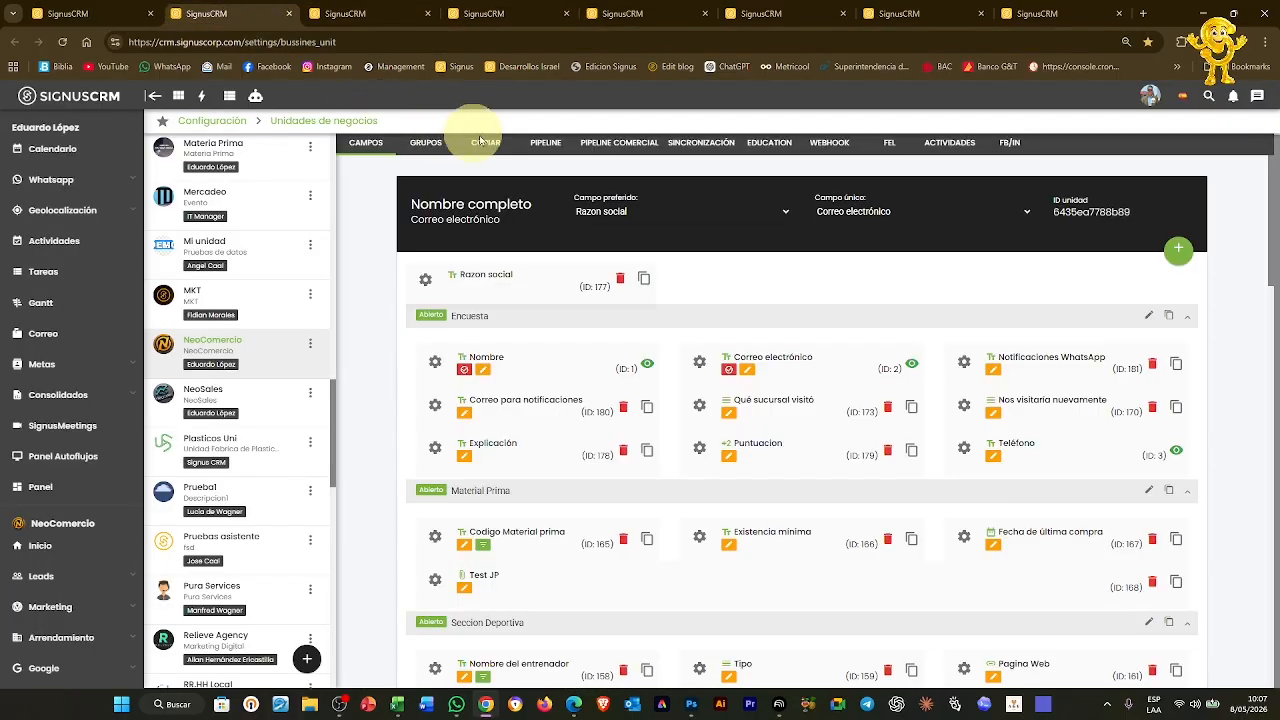
left_click(620, 142)
left_click(452, 262)
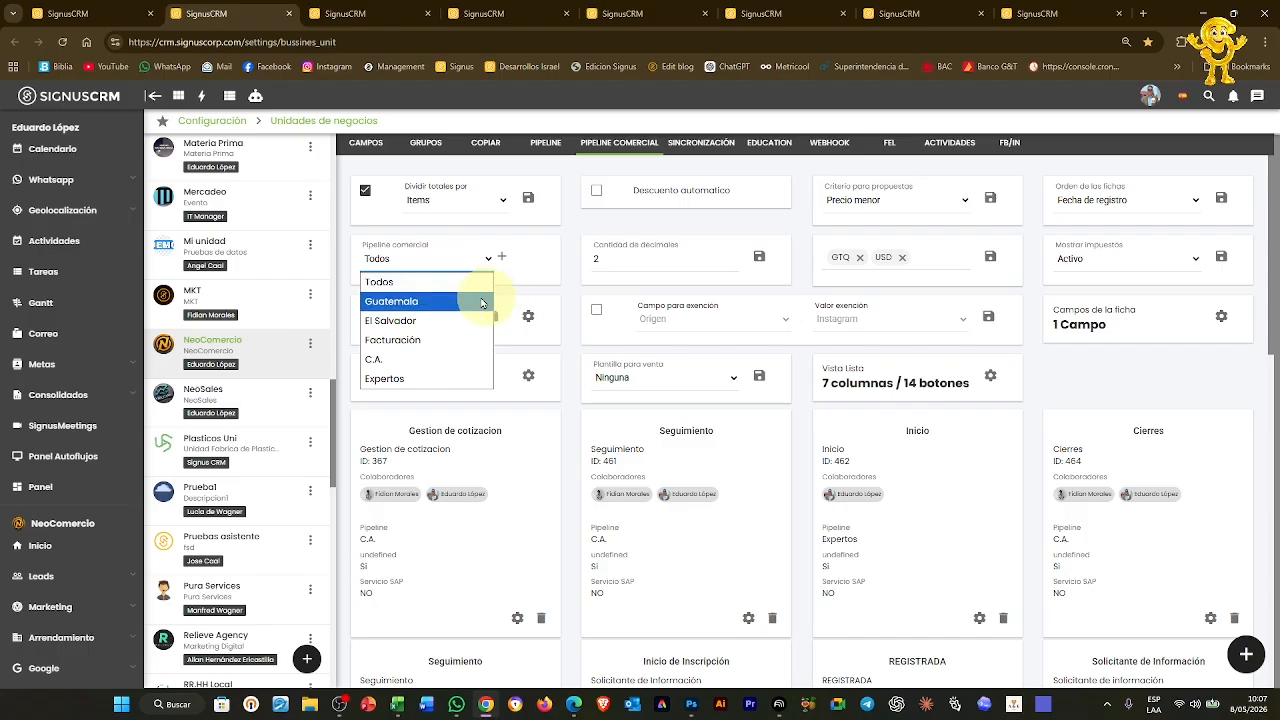
left_click(440, 300)
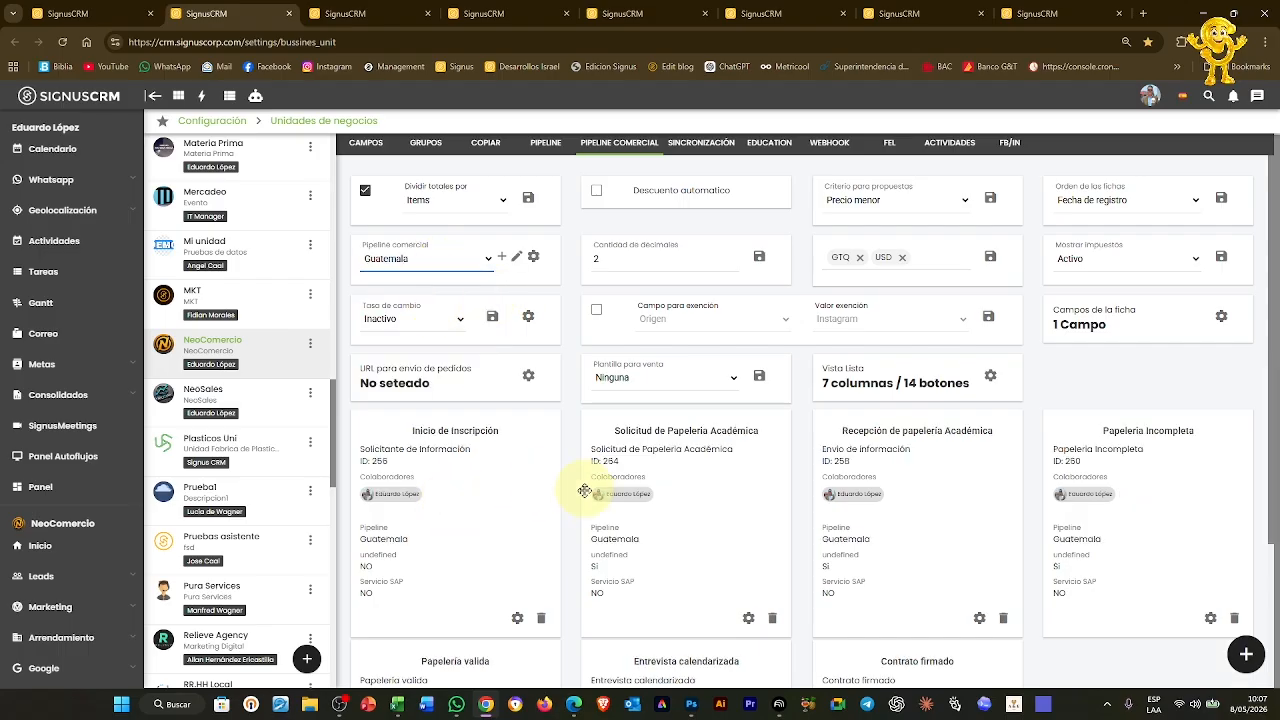
left_click_drag(407, 480, 1160, 466)
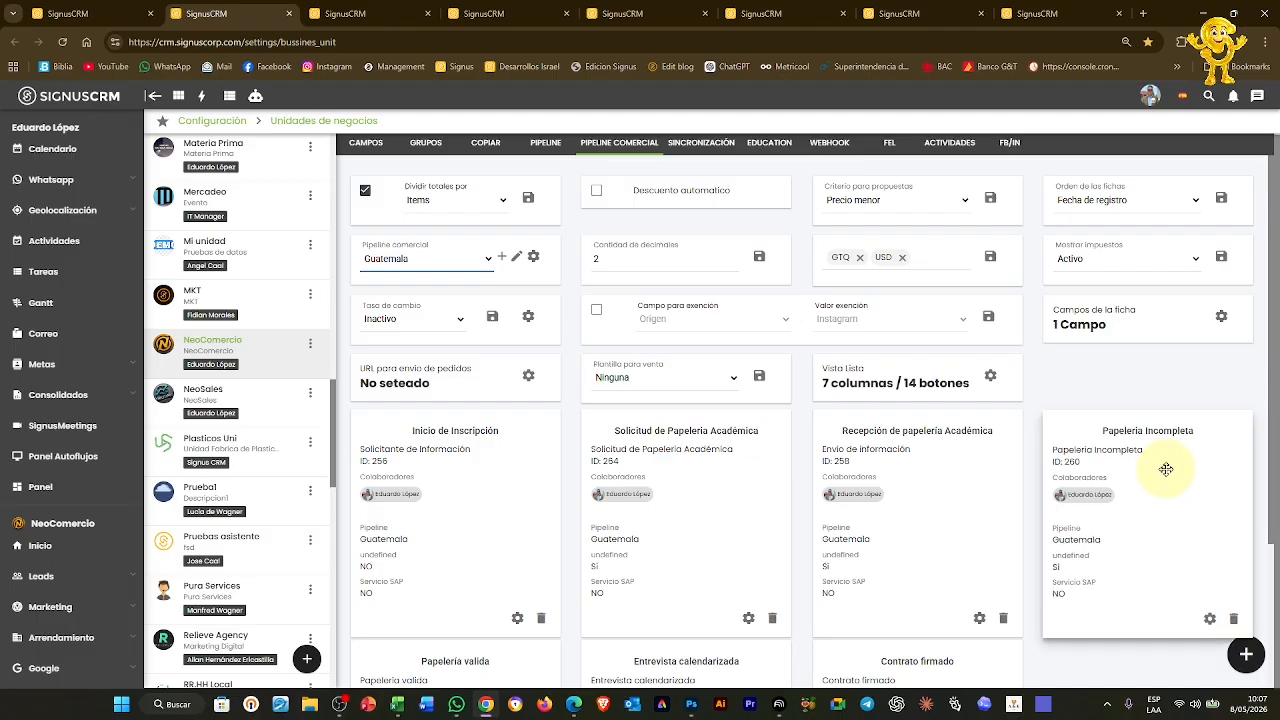
View the El Salvador and Facturación pipeline stages
left_click(443, 263)
left_click(418, 321)
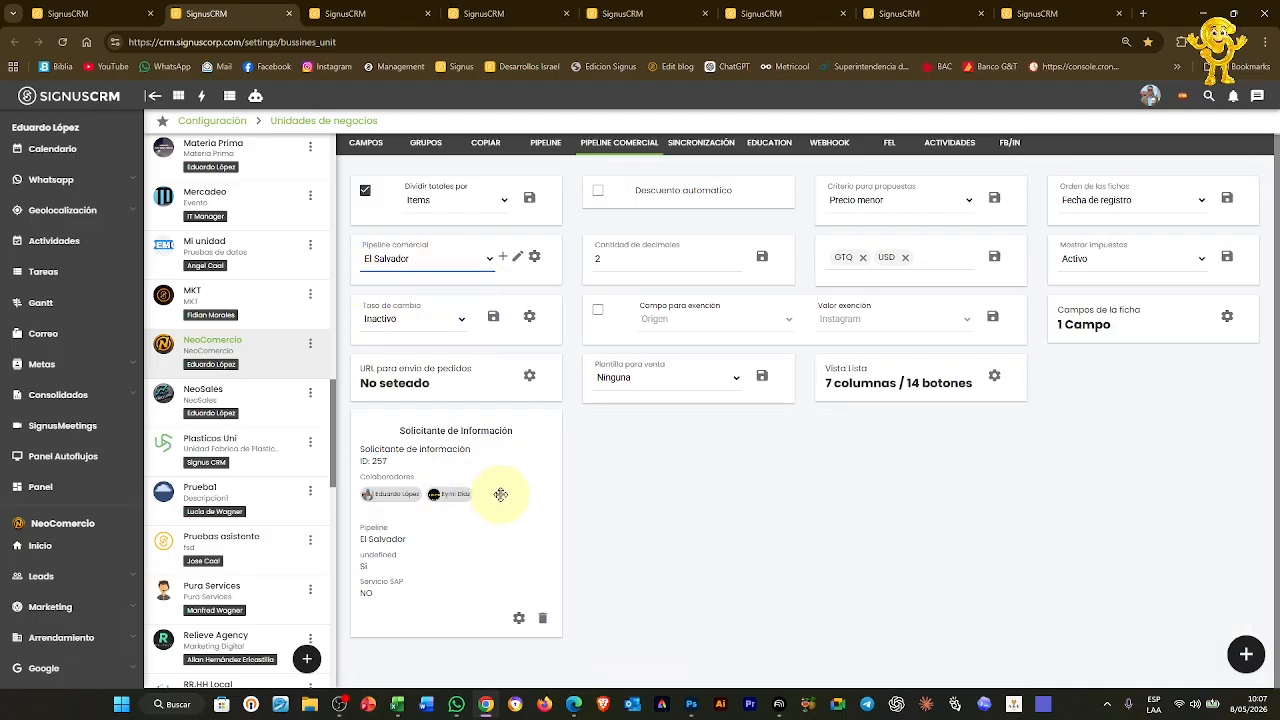
mouse_move(487, 454)
left_mouse_down()
mouse_move(507, 455)
mouse_move(491, 455)
left_mouse_up()
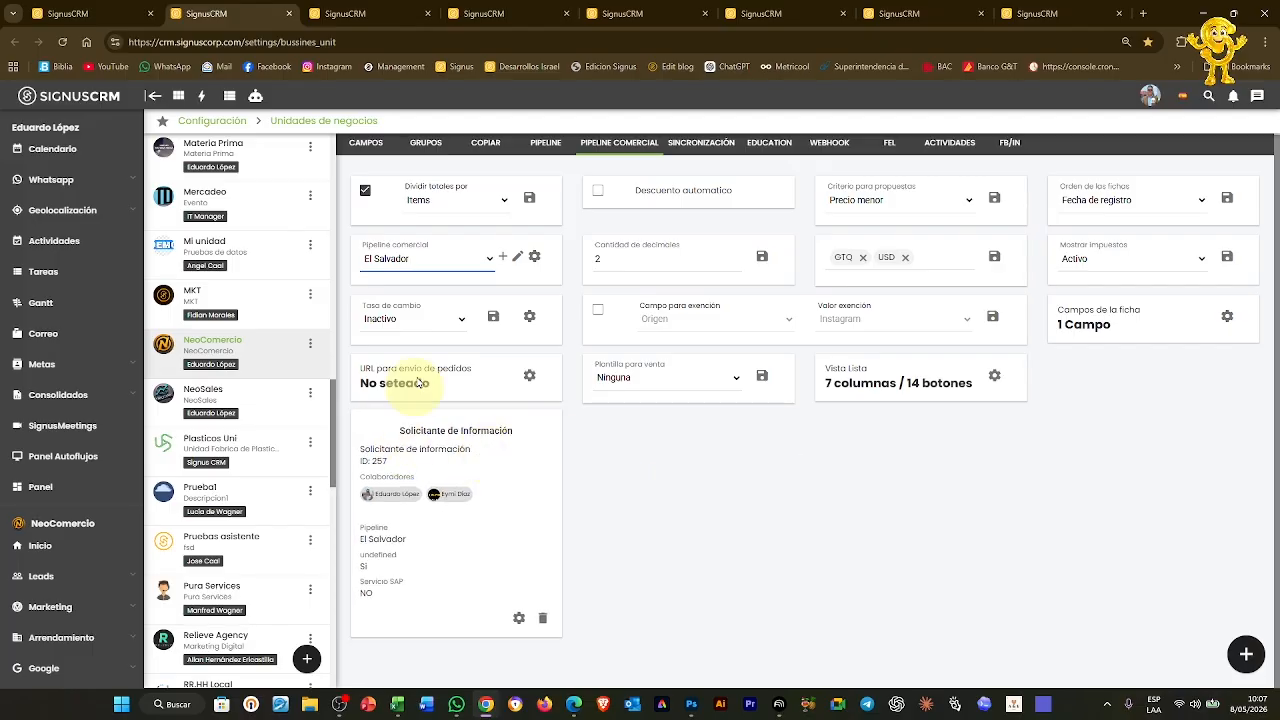
left_click(432, 262)
left_click(407, 341)
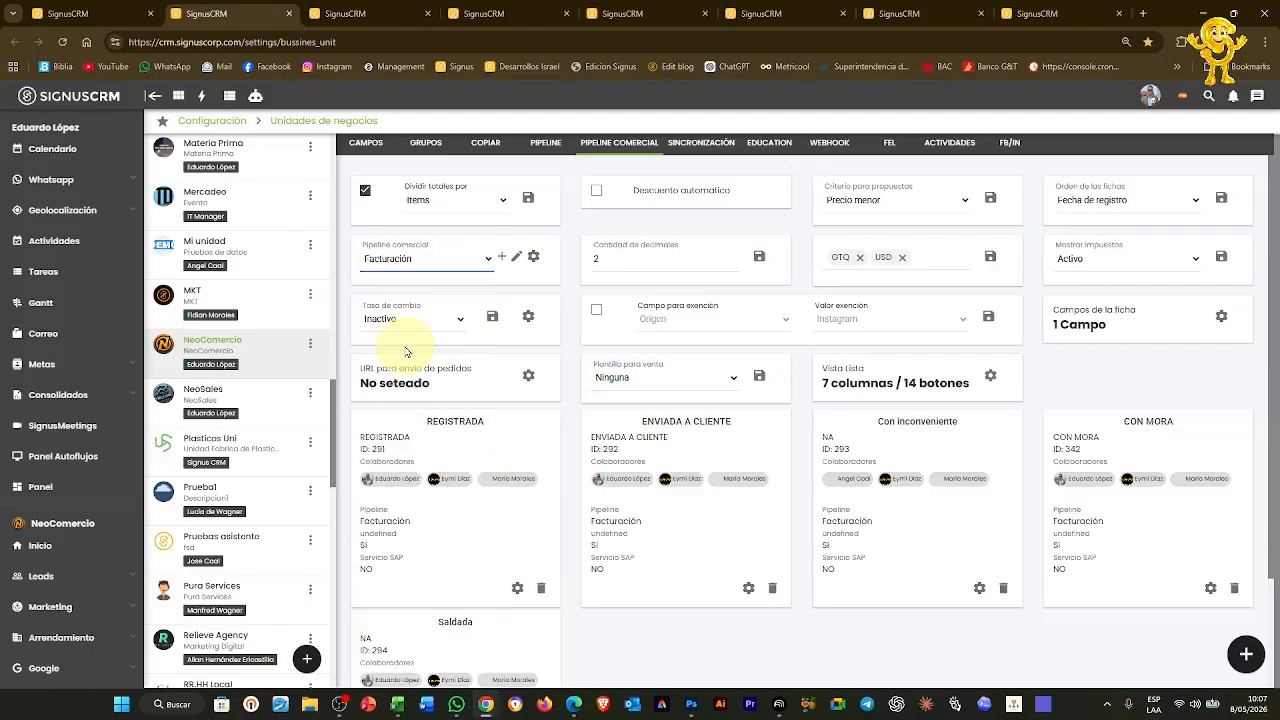
View the Expertos and C.A. pipeline stages, then return to the quotation board
left_click(400, 258)
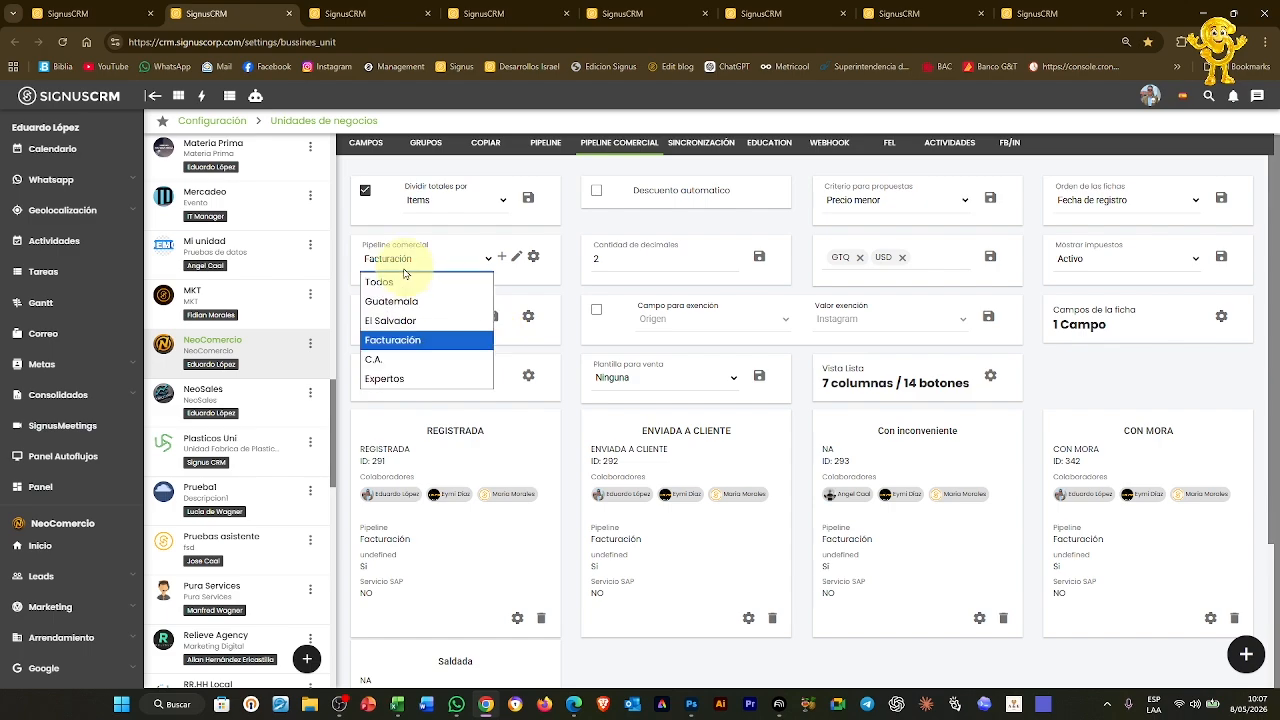
left_click(418, 376)
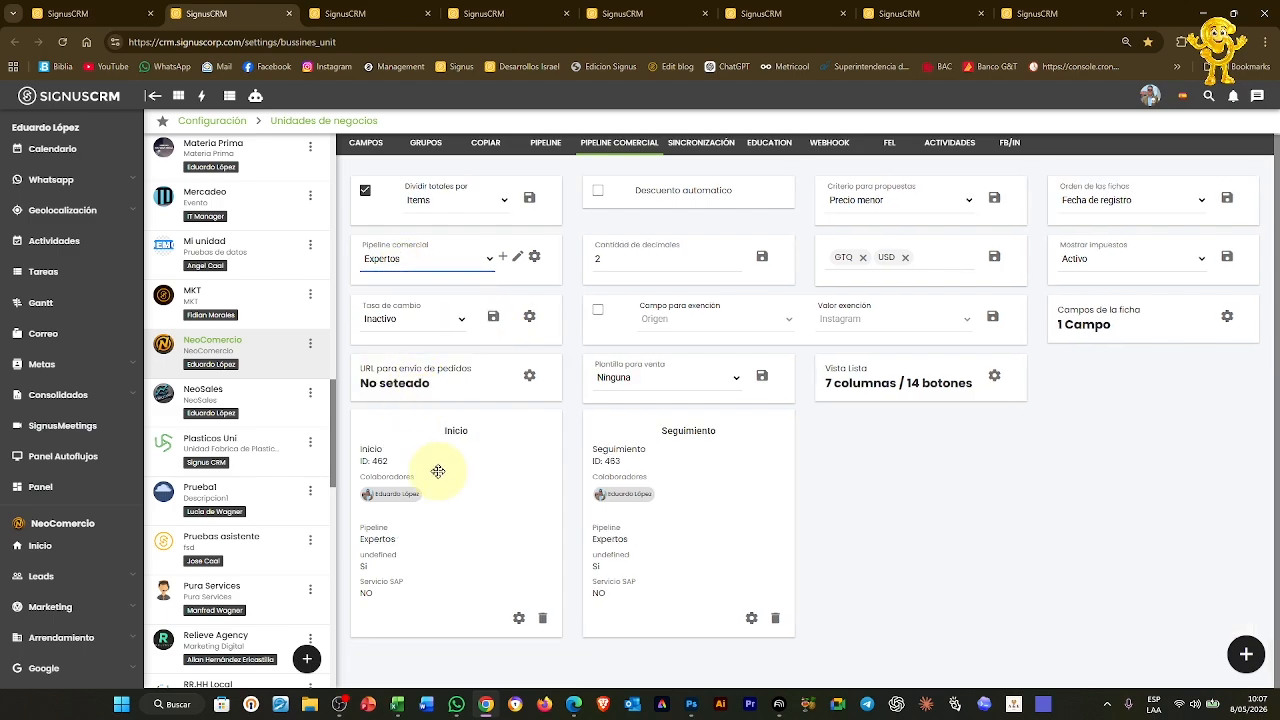
left_click(427, 268)
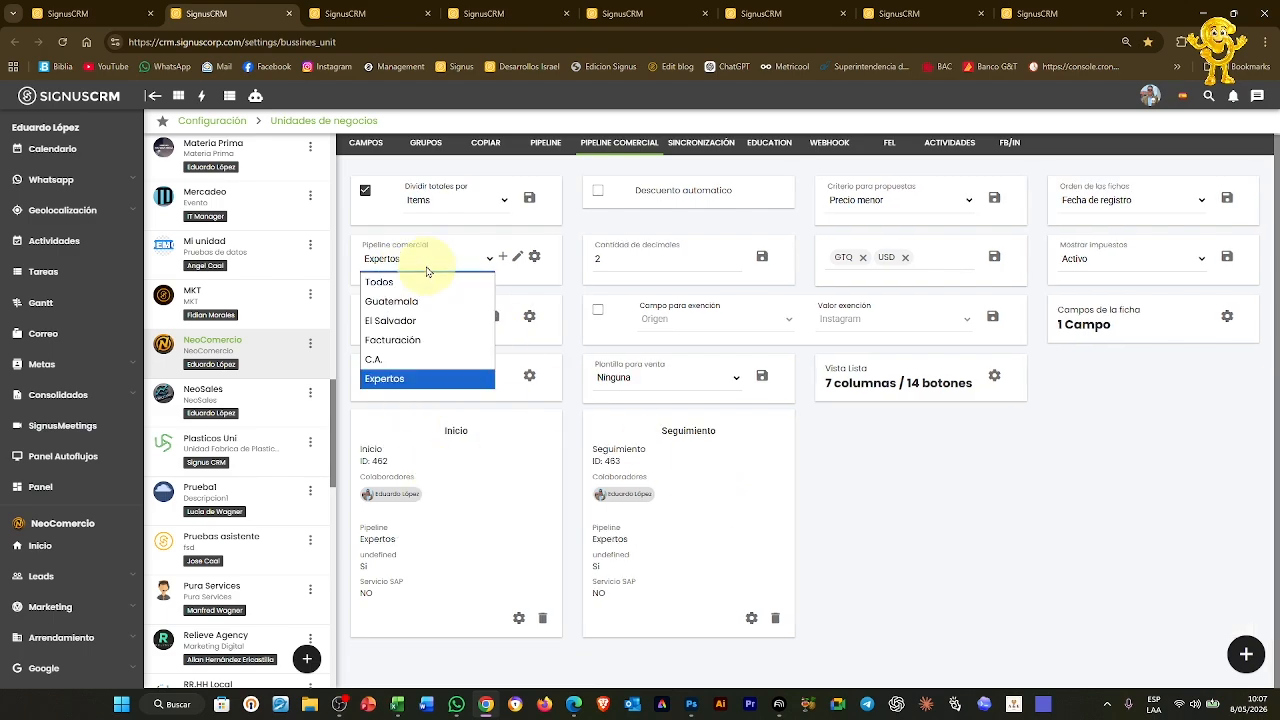
left_click(410, 360)
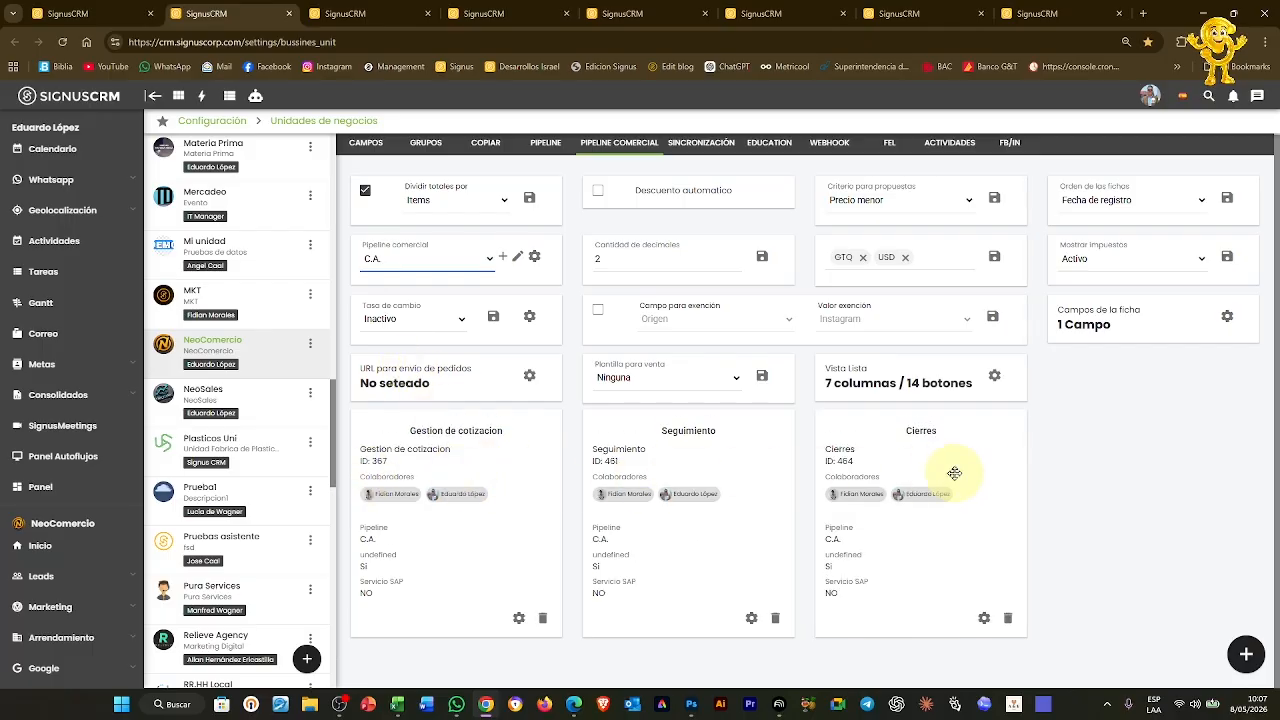
left_click(530, 13)
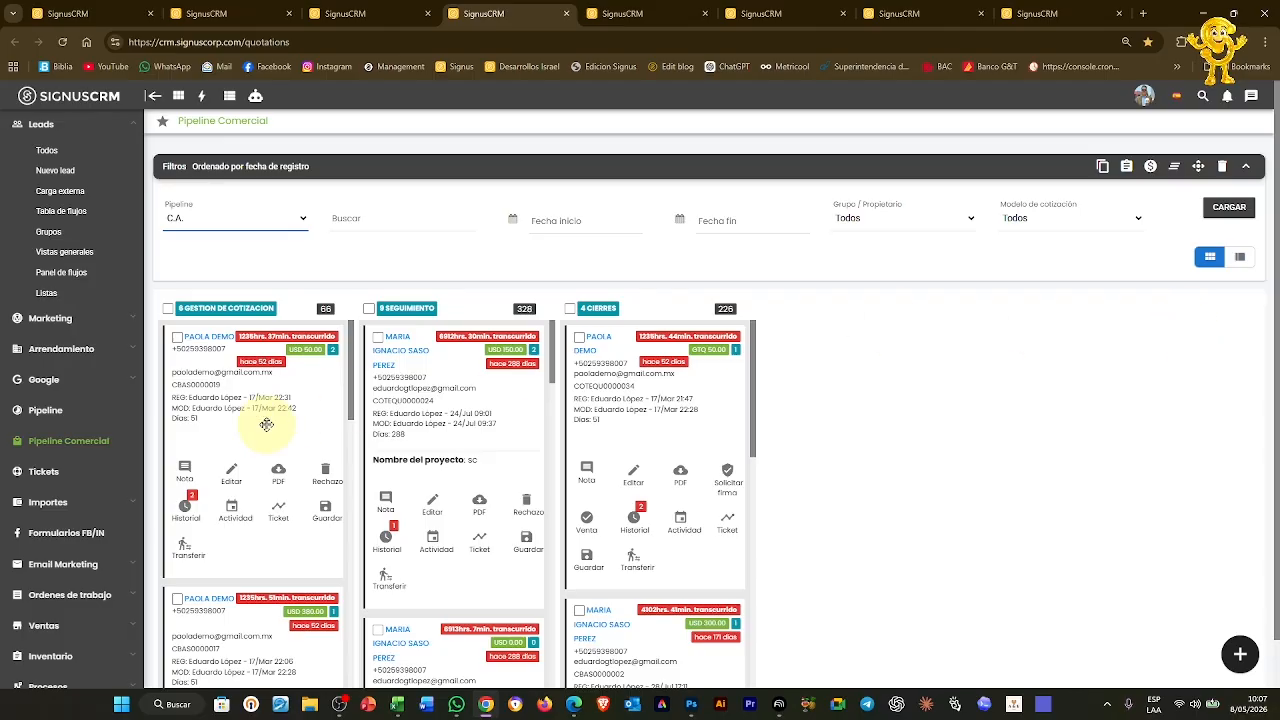
Start a new Cotización and link it to the saved lead via Buscar lead
left_click(1240, 654)
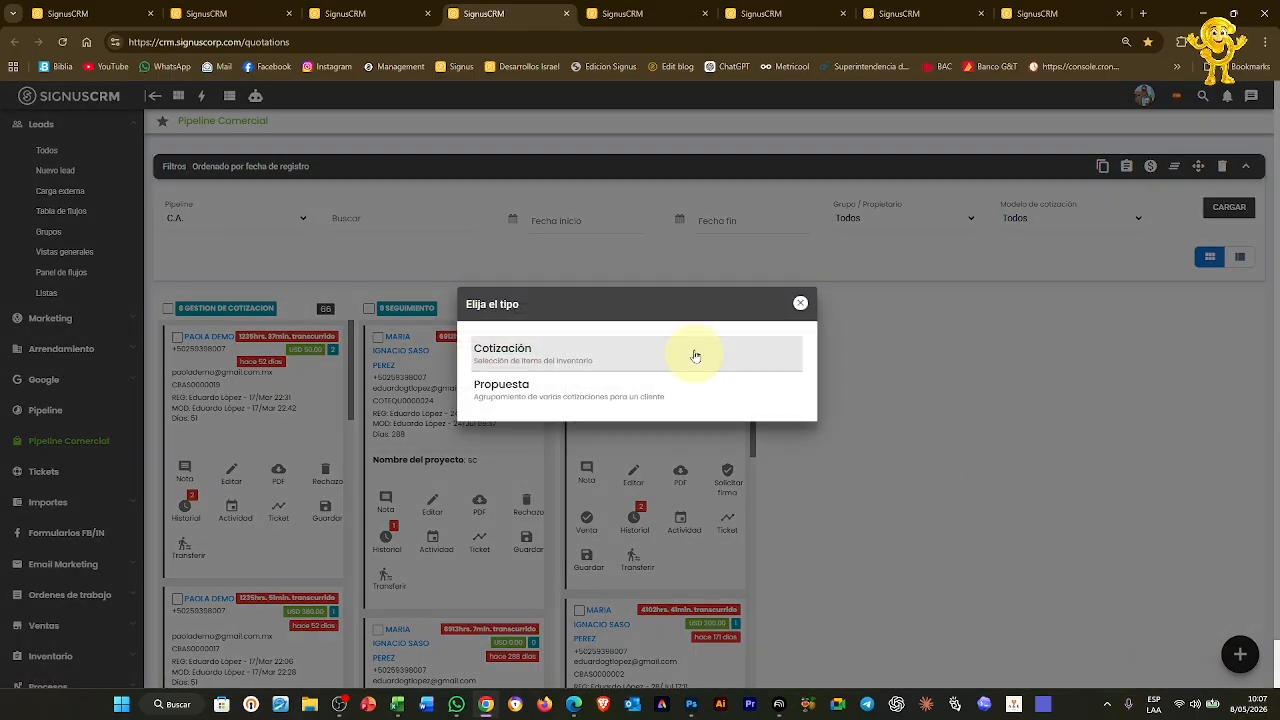
left_click(614, 357)
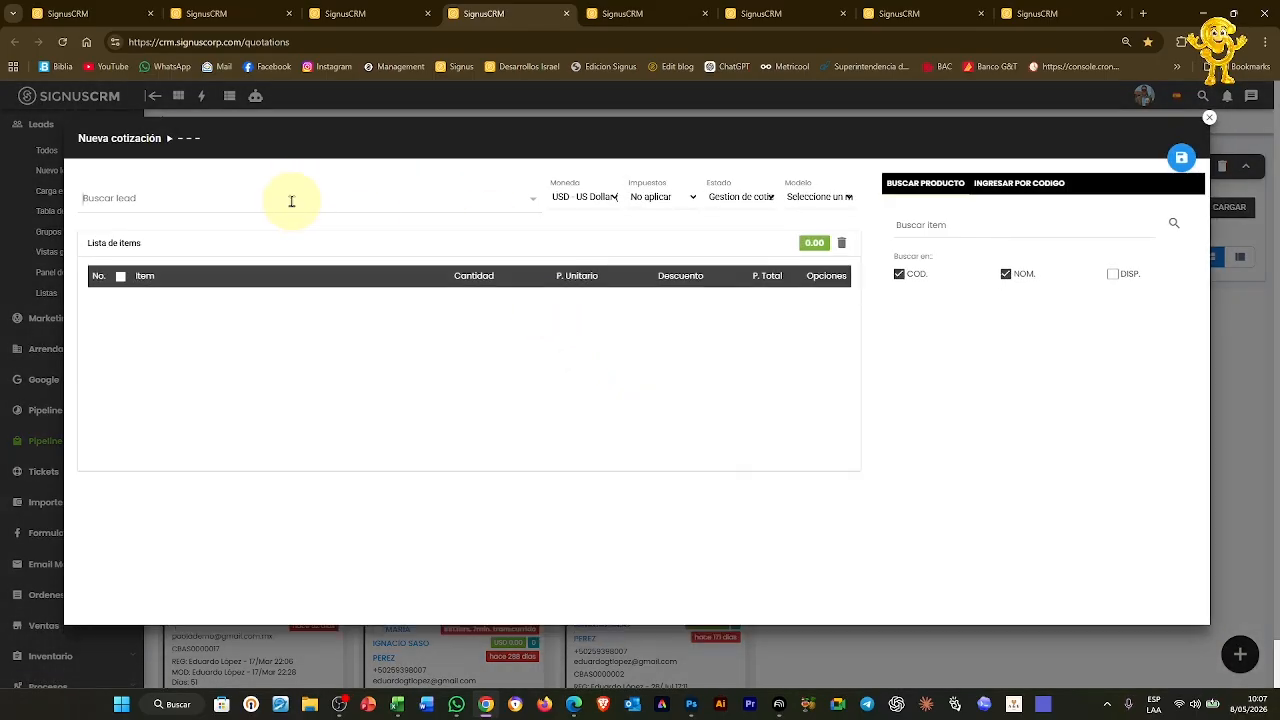
left_click(291, 201)
type("is")
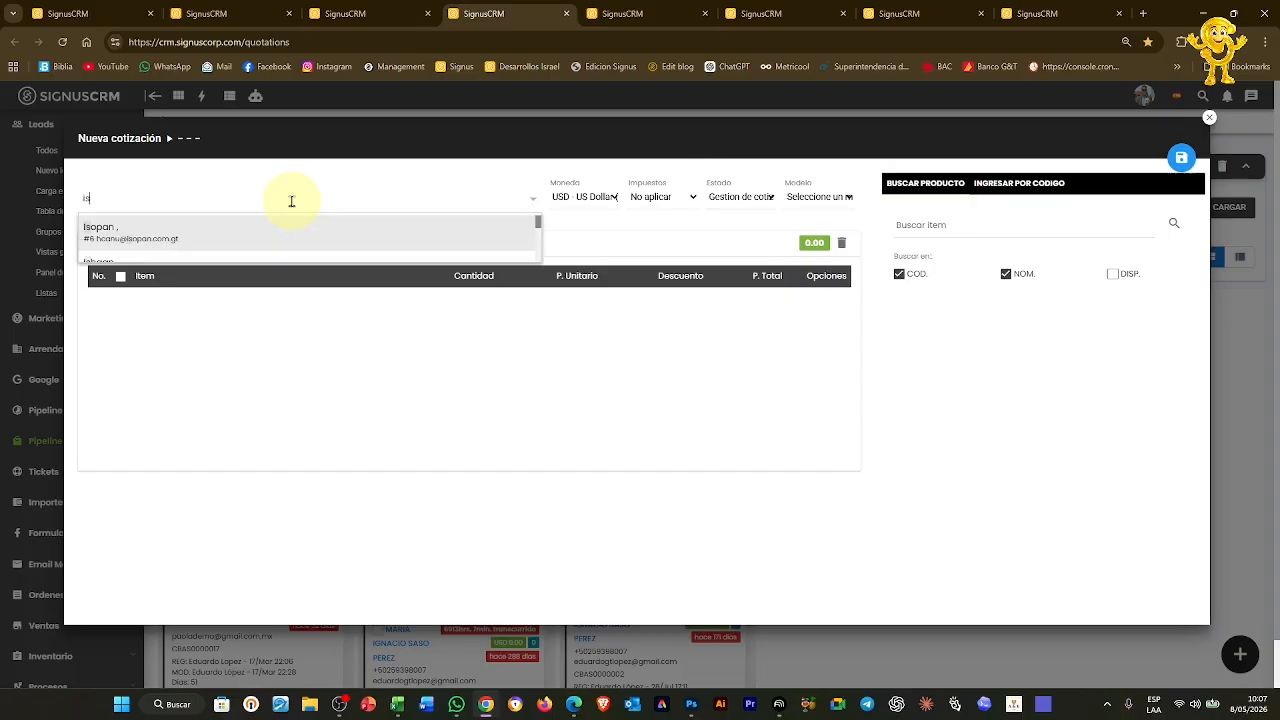
type("ra")
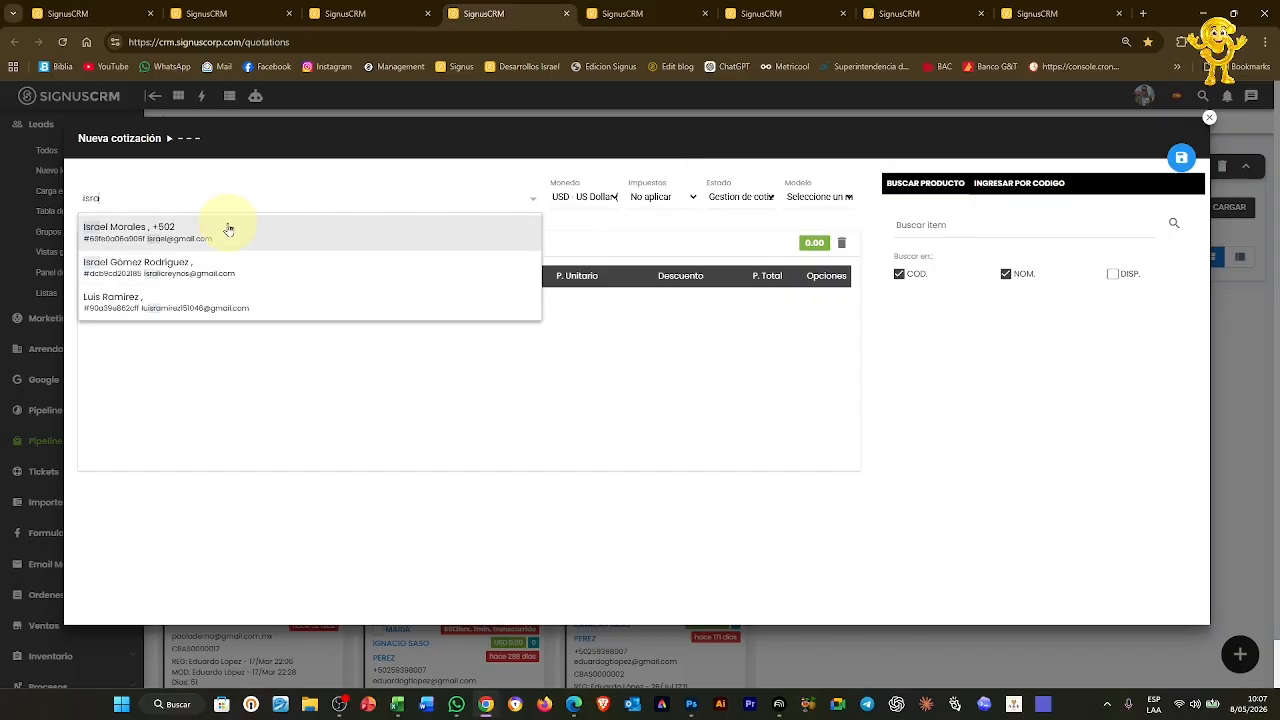
left_click(228, 230)
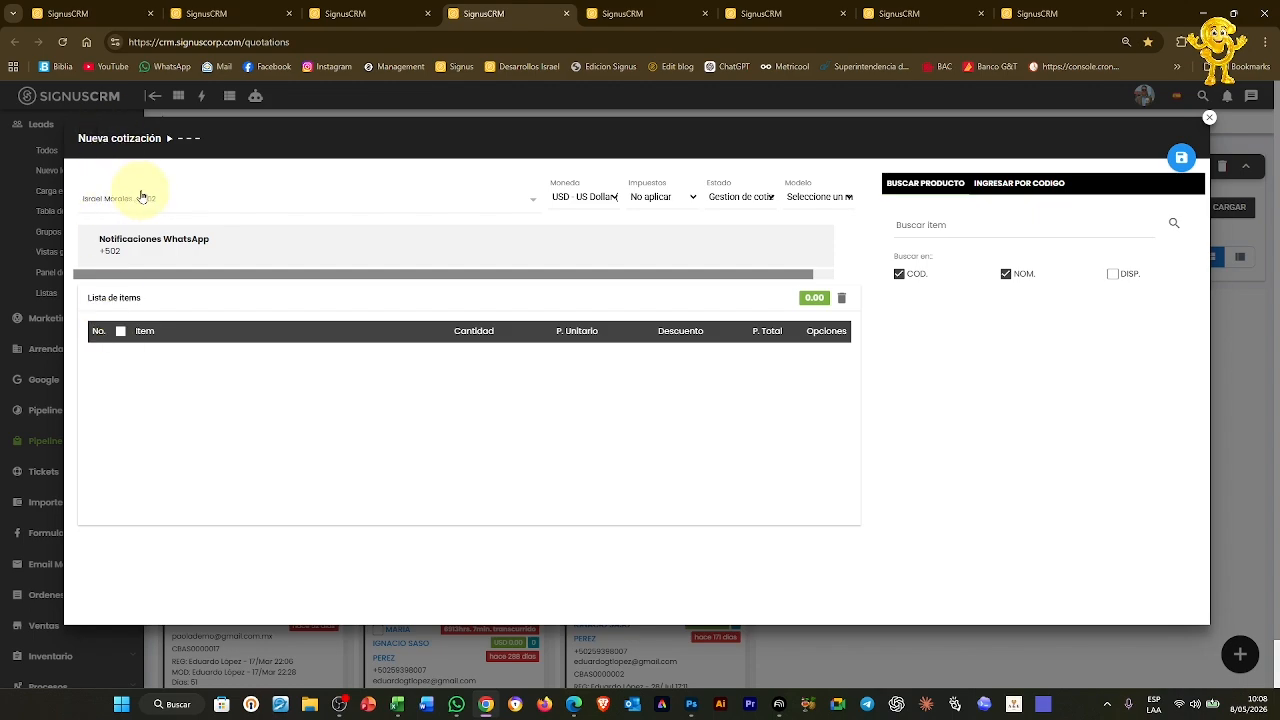
Keep the quotation's currency as USD and status as Gestion de cotizacion
left_click(591, 200)
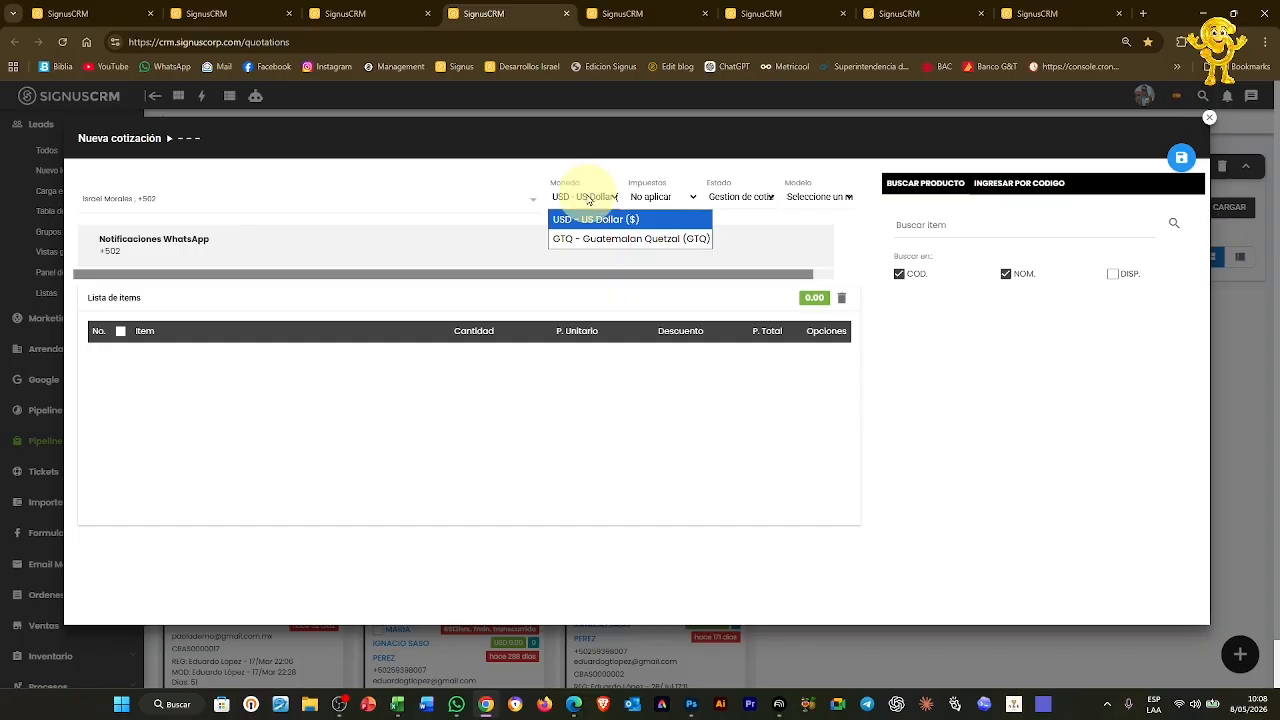
left_click(588, 199)
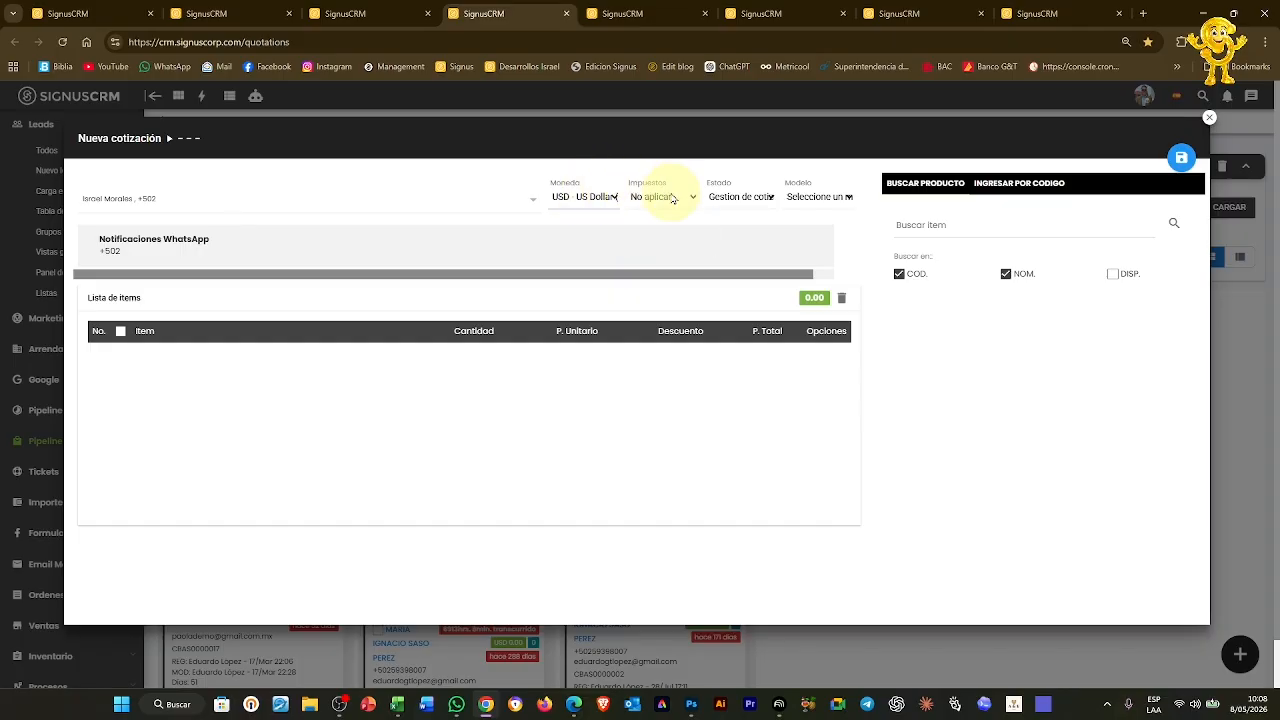
left_click(753, 200)
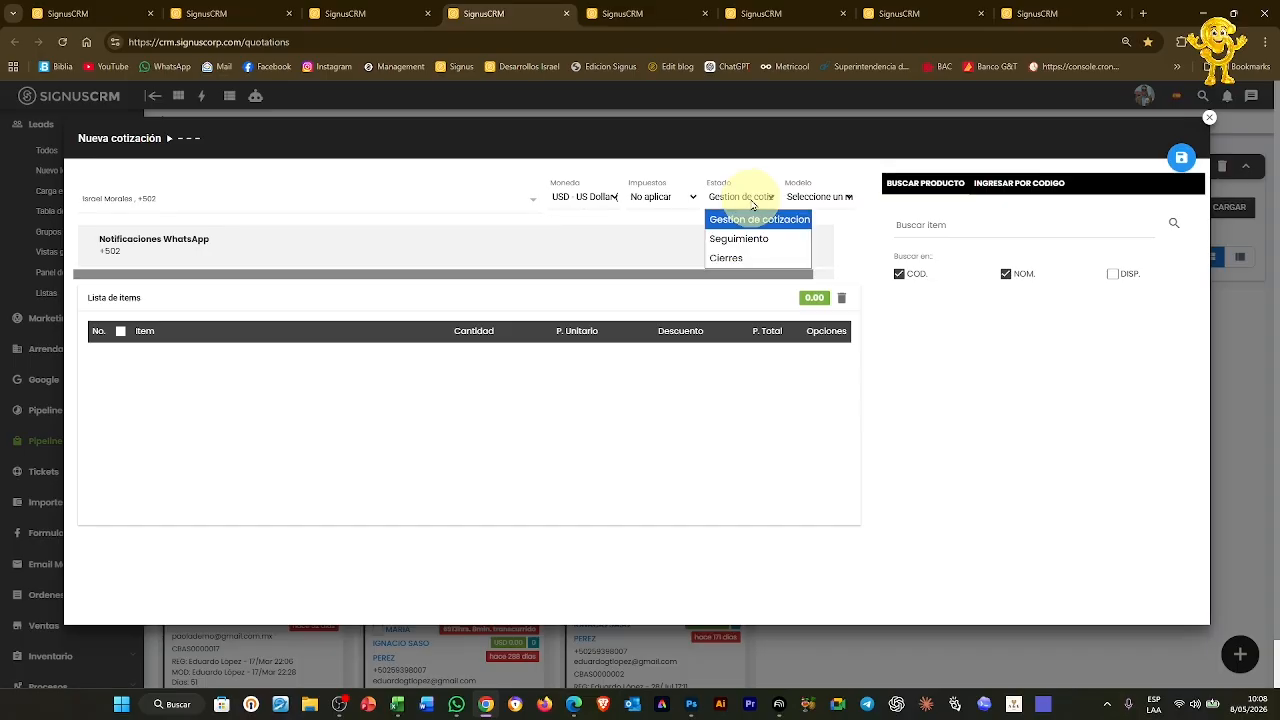
left_click(370, 15)
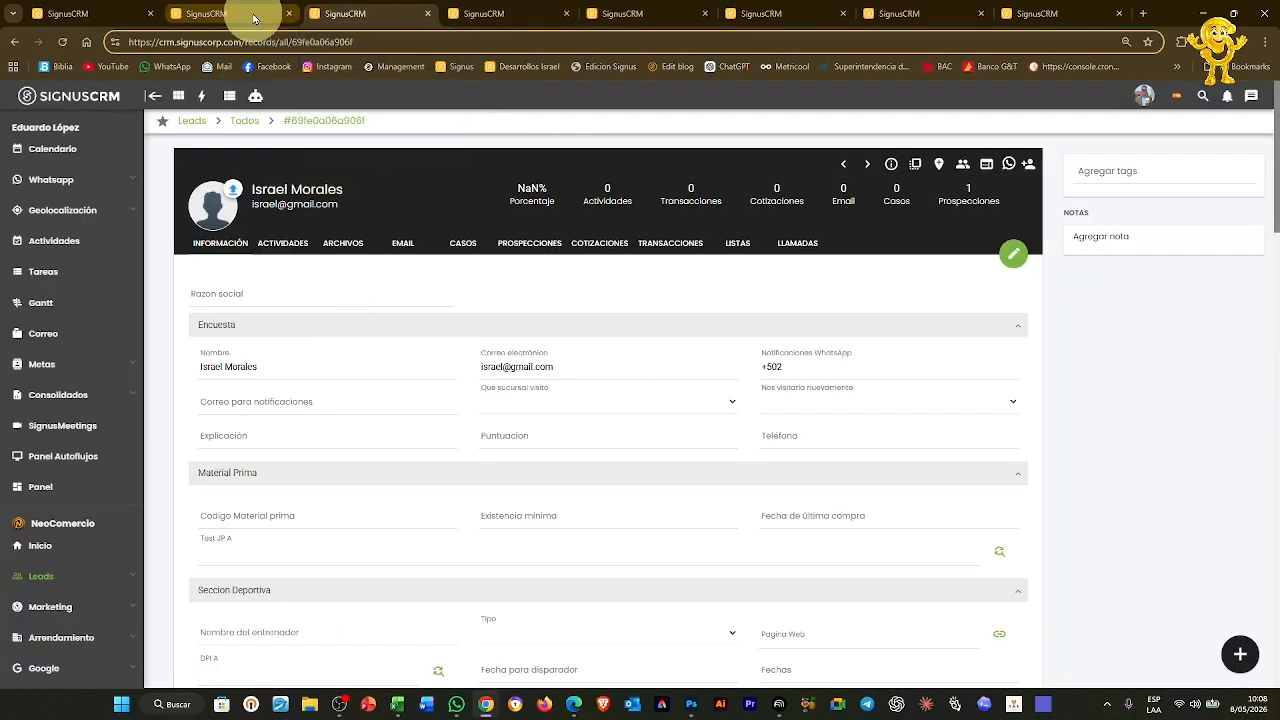
left_click(230, 14)
left_click(350, 14)
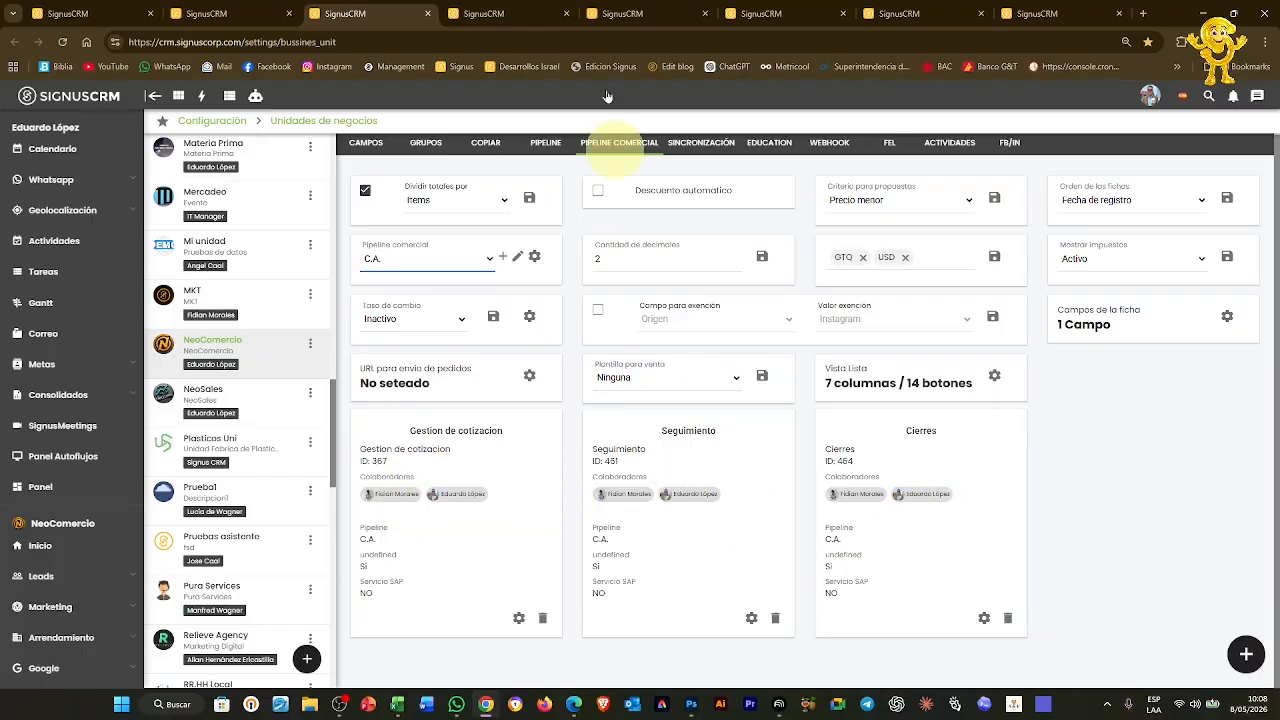
left_click(655, 14)
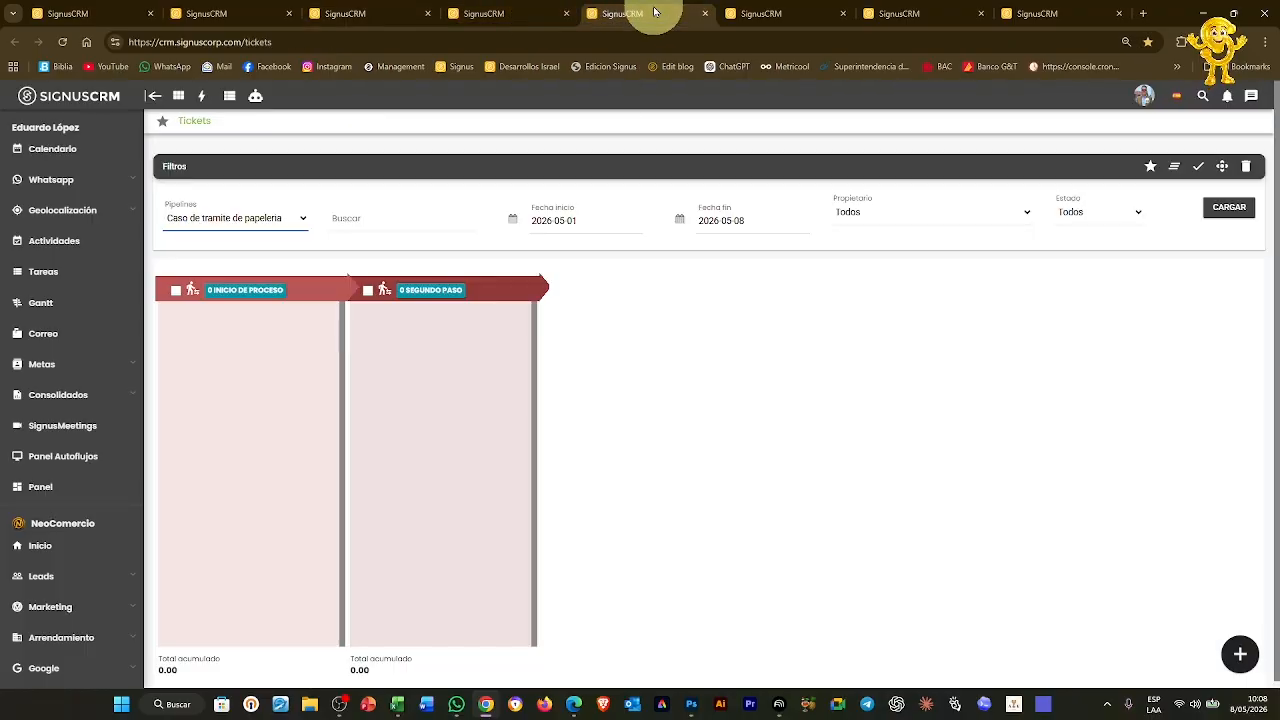
left_click(534, 14)
left_click(762, 197)
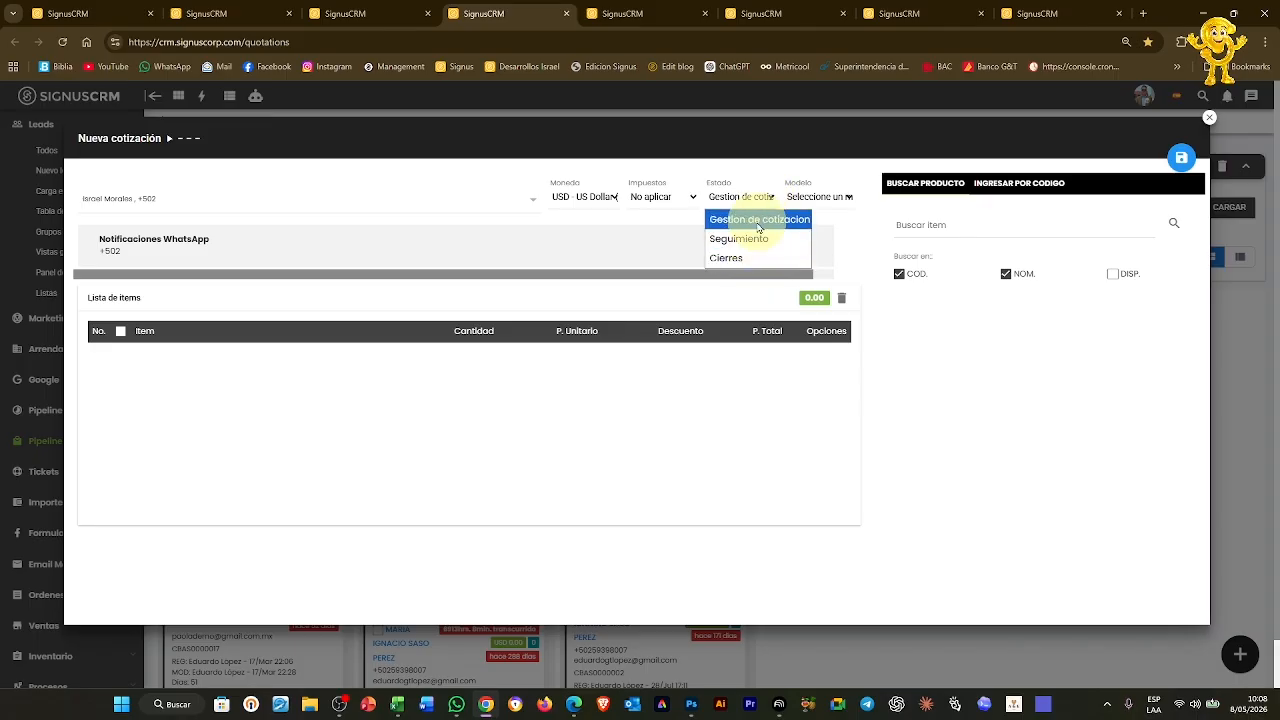
left_click(758, 220)
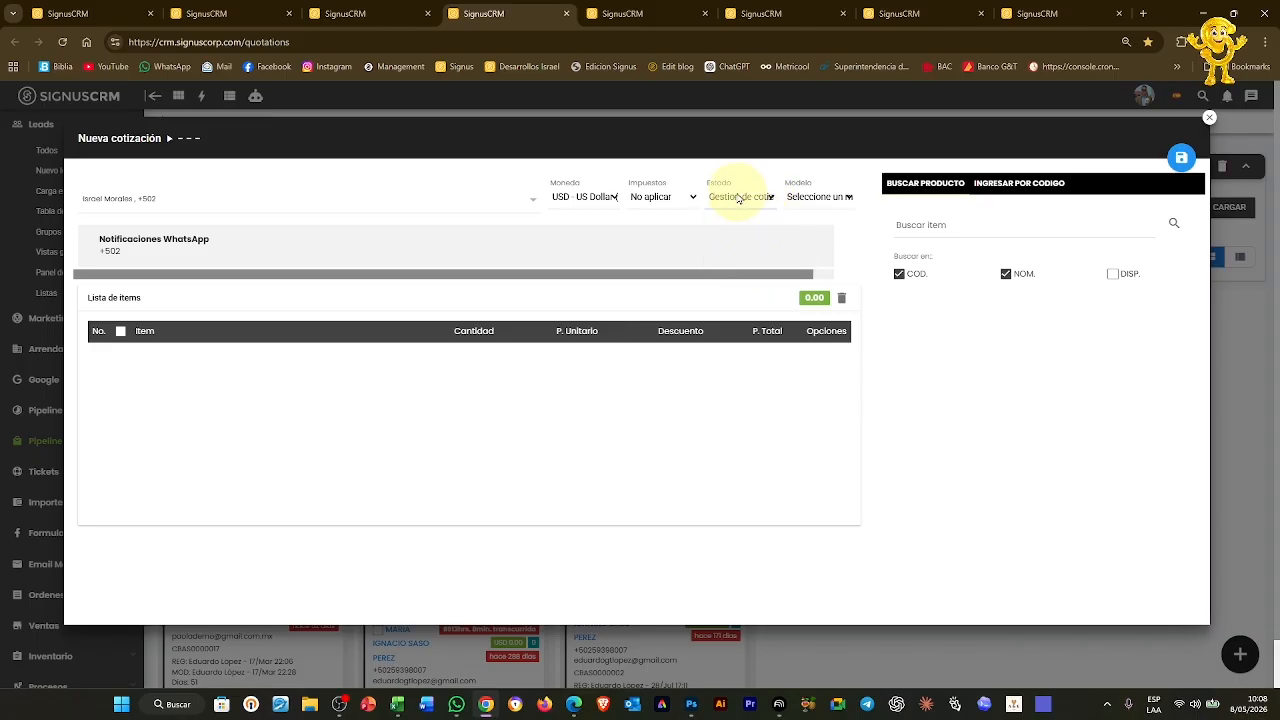
Assign the Cotizacion Express model, producing quotation CBAS0000023, then move to Modelar casos
left_click(838, 198)
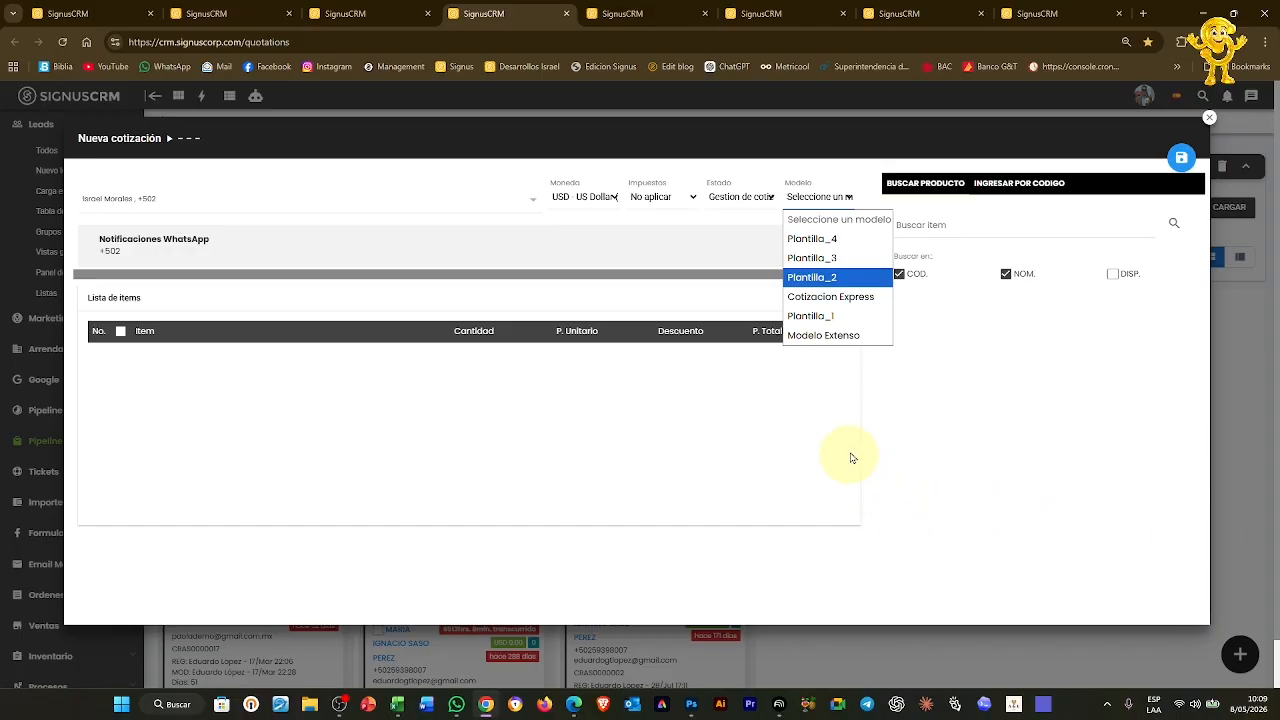
left_click(831, 298)
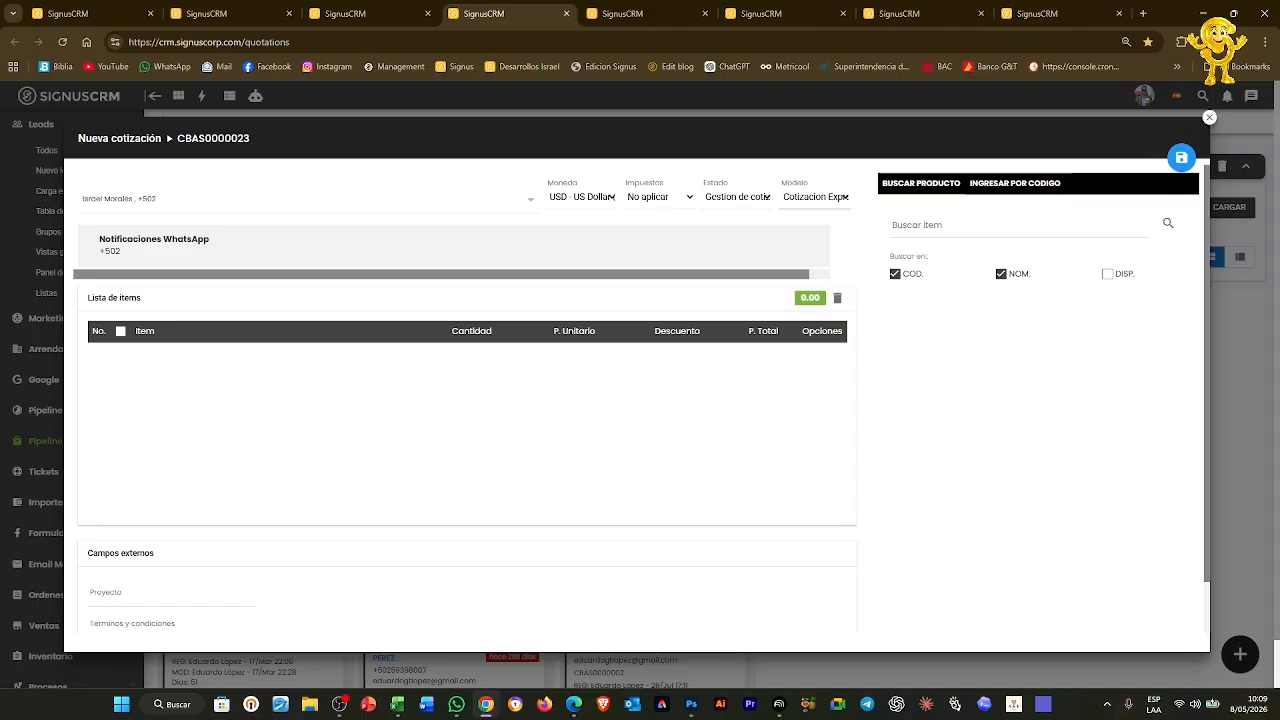
key("ctrl+Tab")
scroll(470, 352, "down", 1)
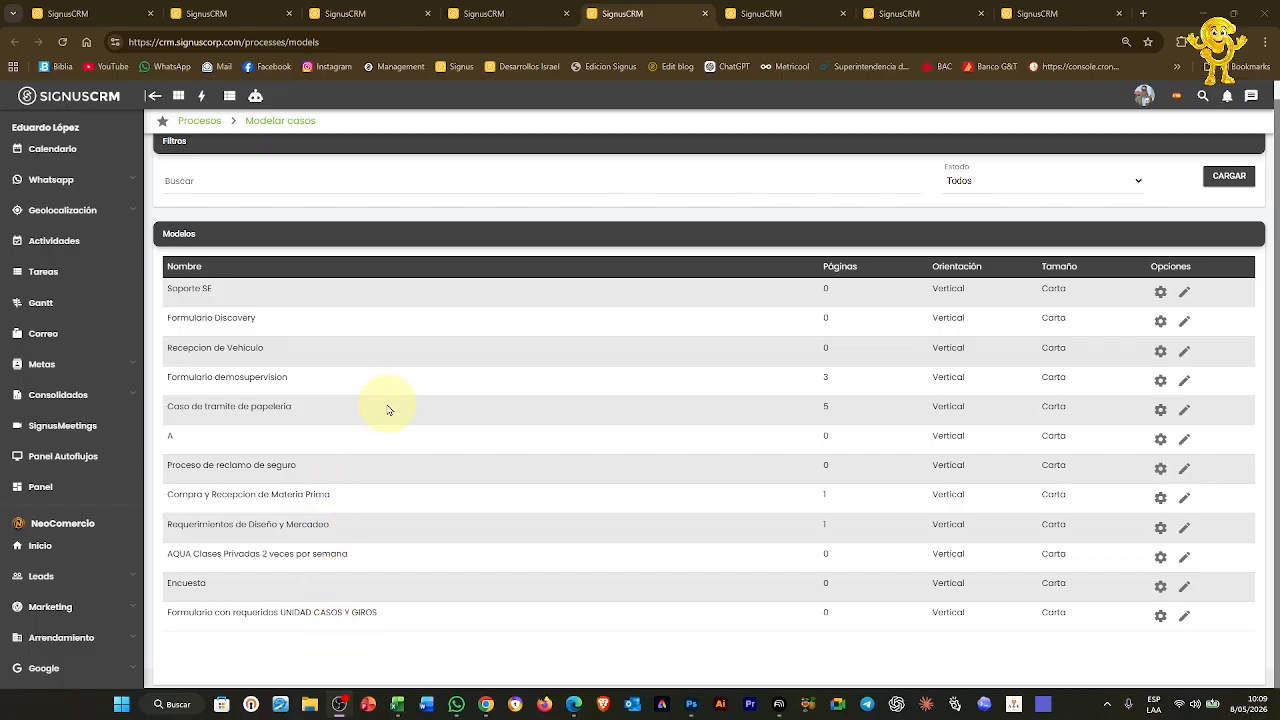
Open a quotation template in the editor and inspect its CSS rules
scroll(389, 410, "up", 1)
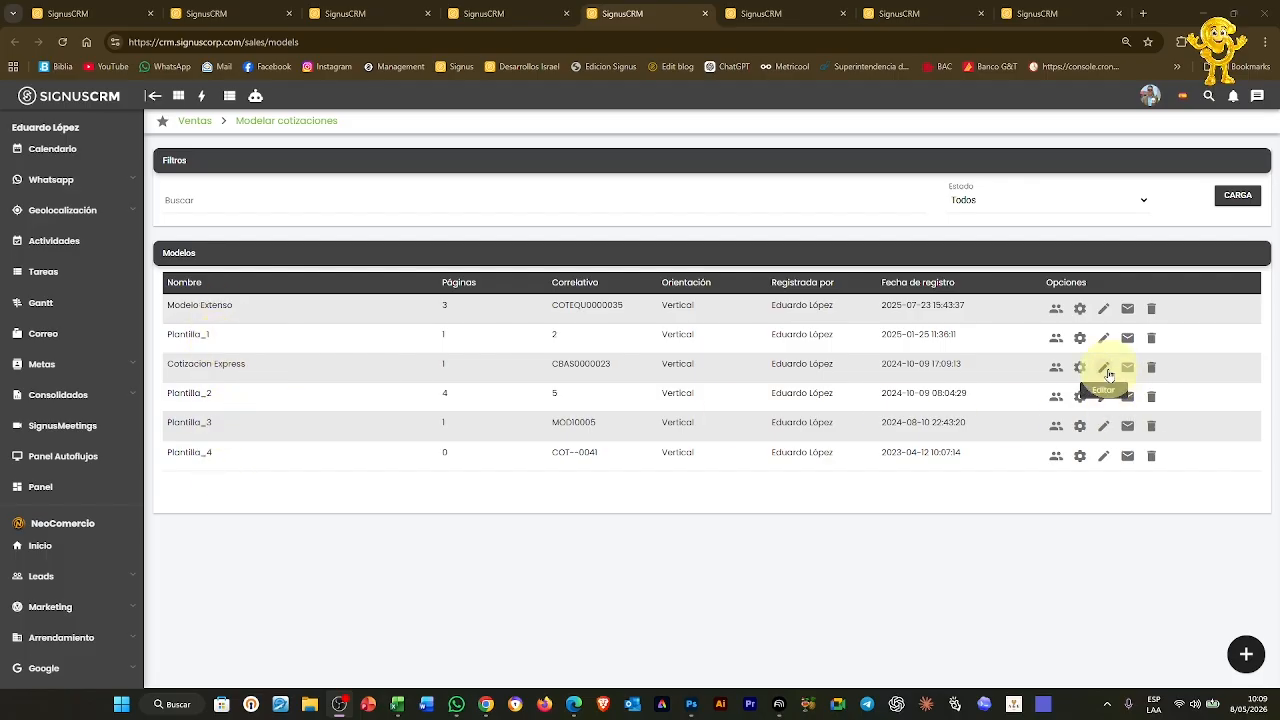
left_click(1103, 339)
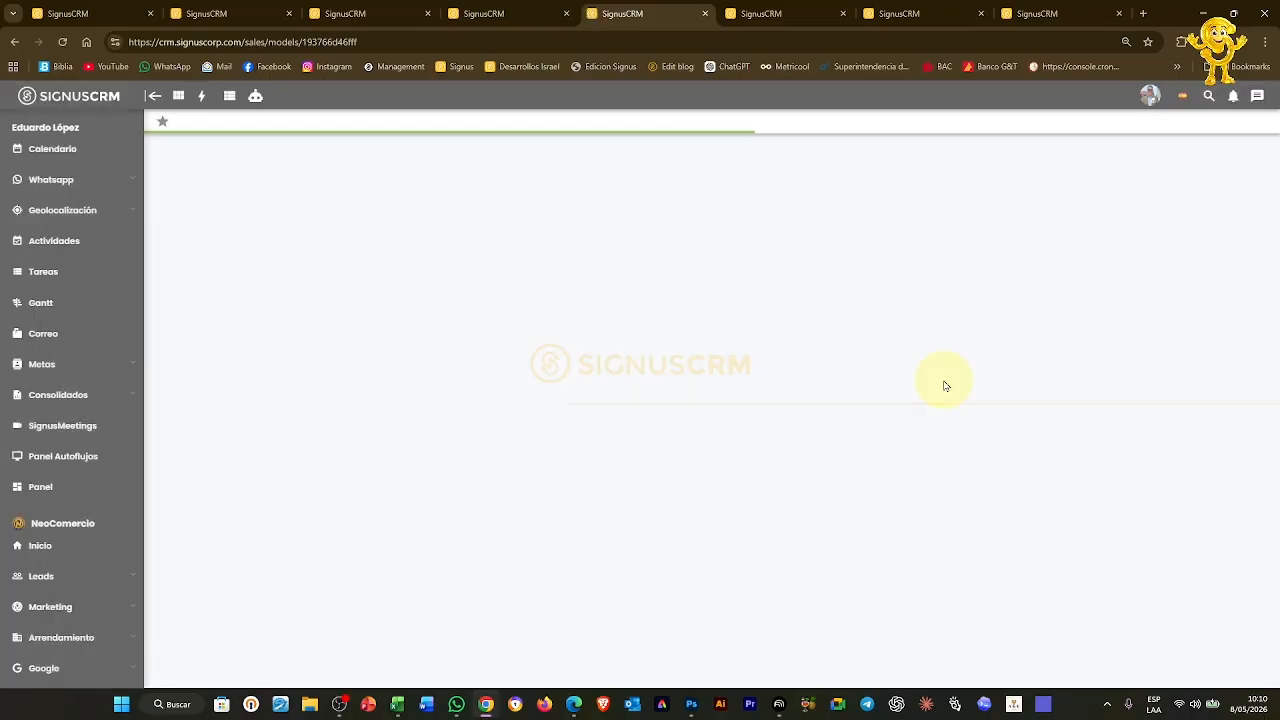
scroll(950, 380, "down", 5)
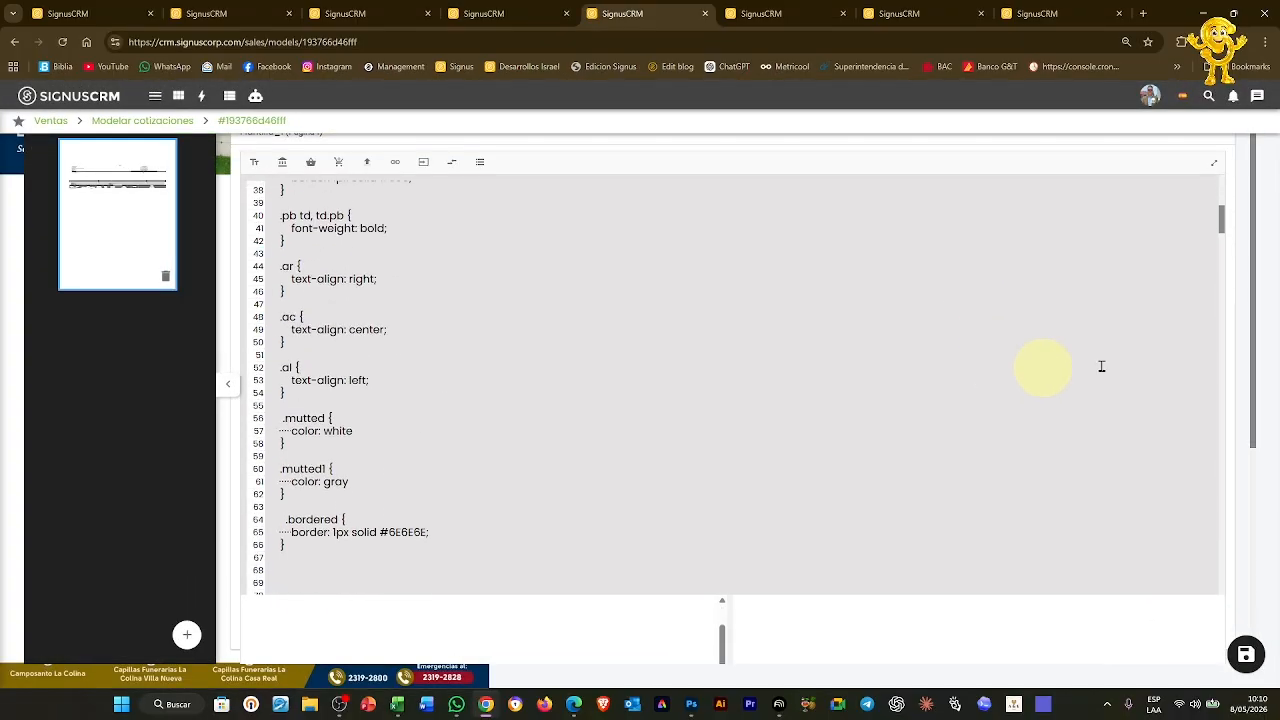
left_click_drag(1249, 298, 1252, 494)
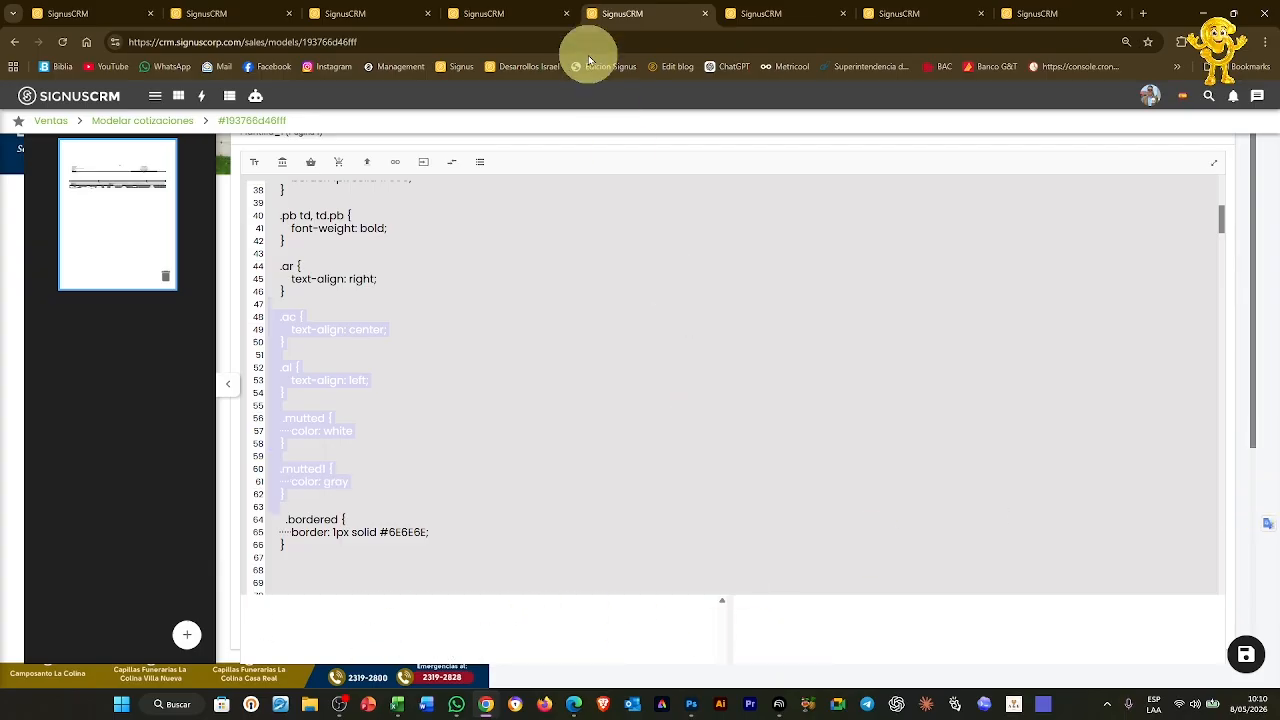
left_click(178, 120)
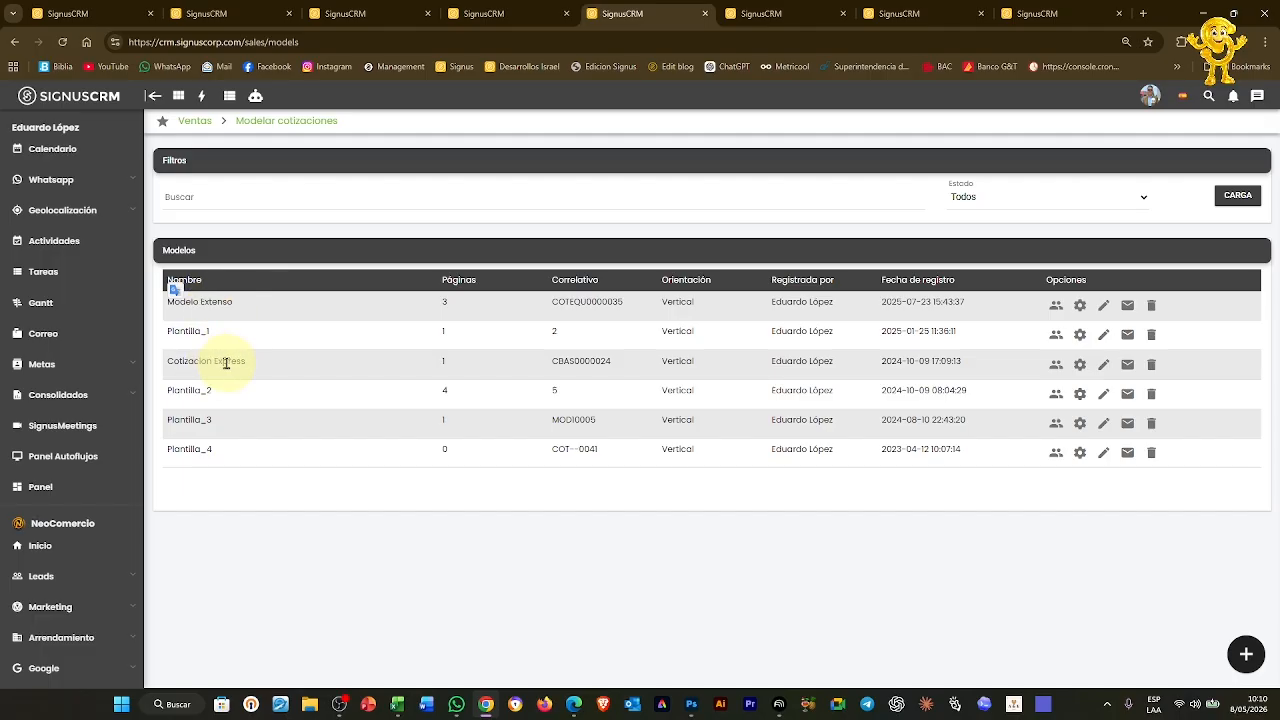
Open the Cotizacion Express template for editing, showing its Página 1 code
left_click(480, 13)
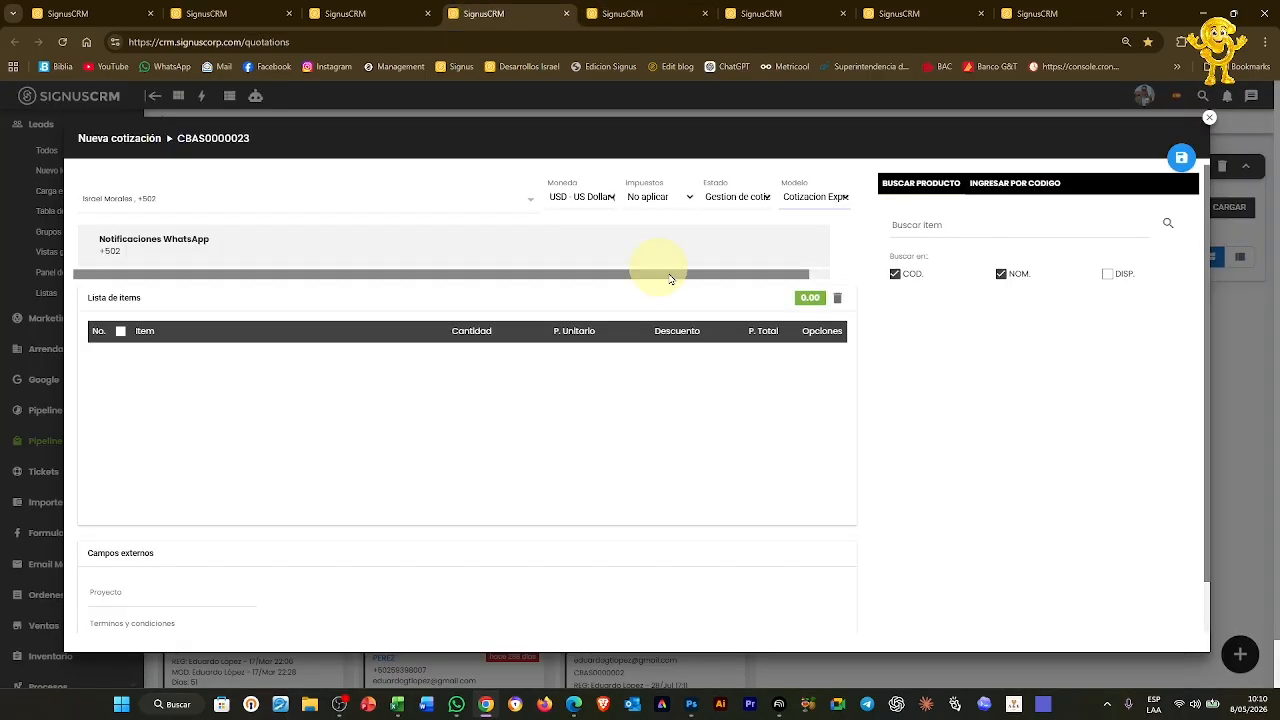
left_click(621, 22)
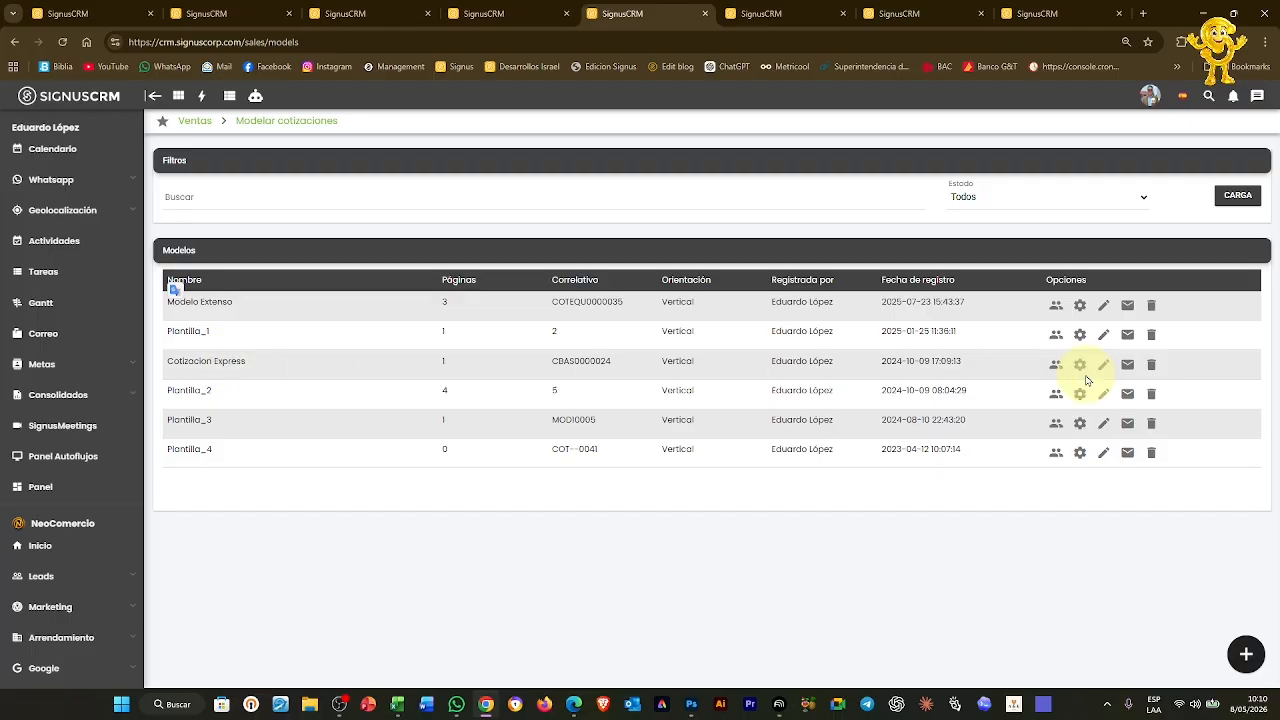
left_click(1104, 365)
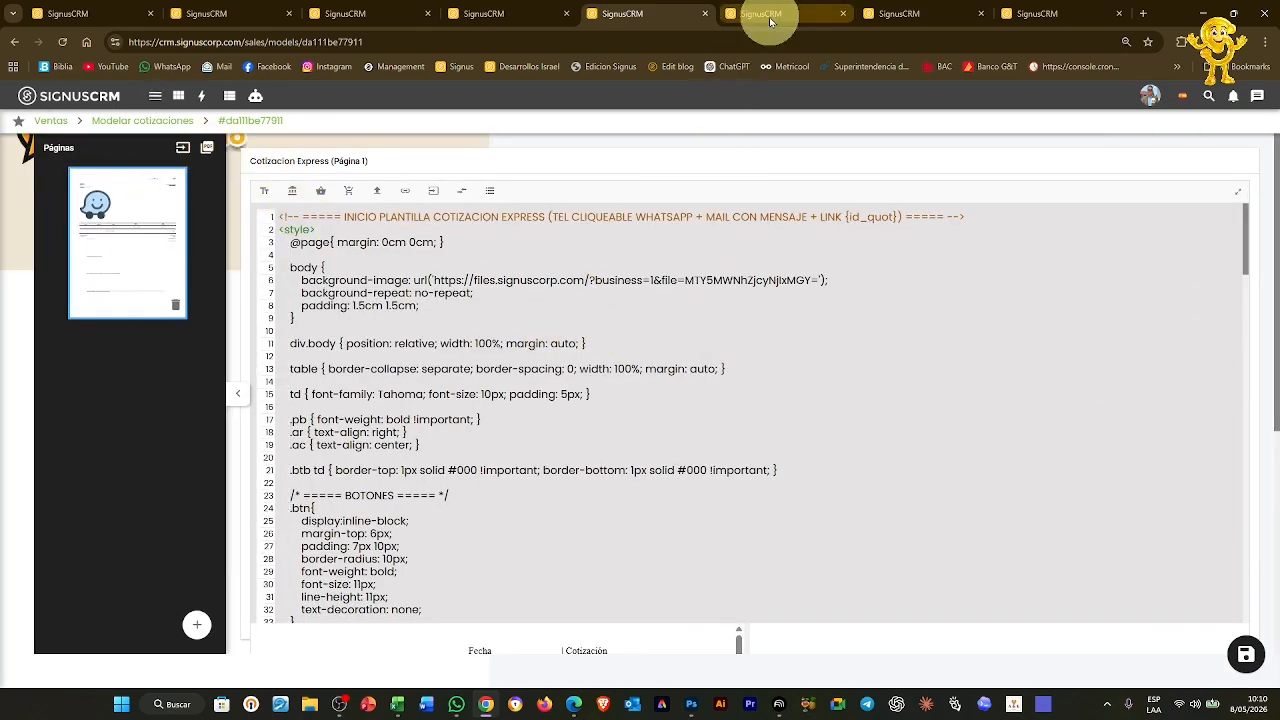
mouse_move(770, 22)
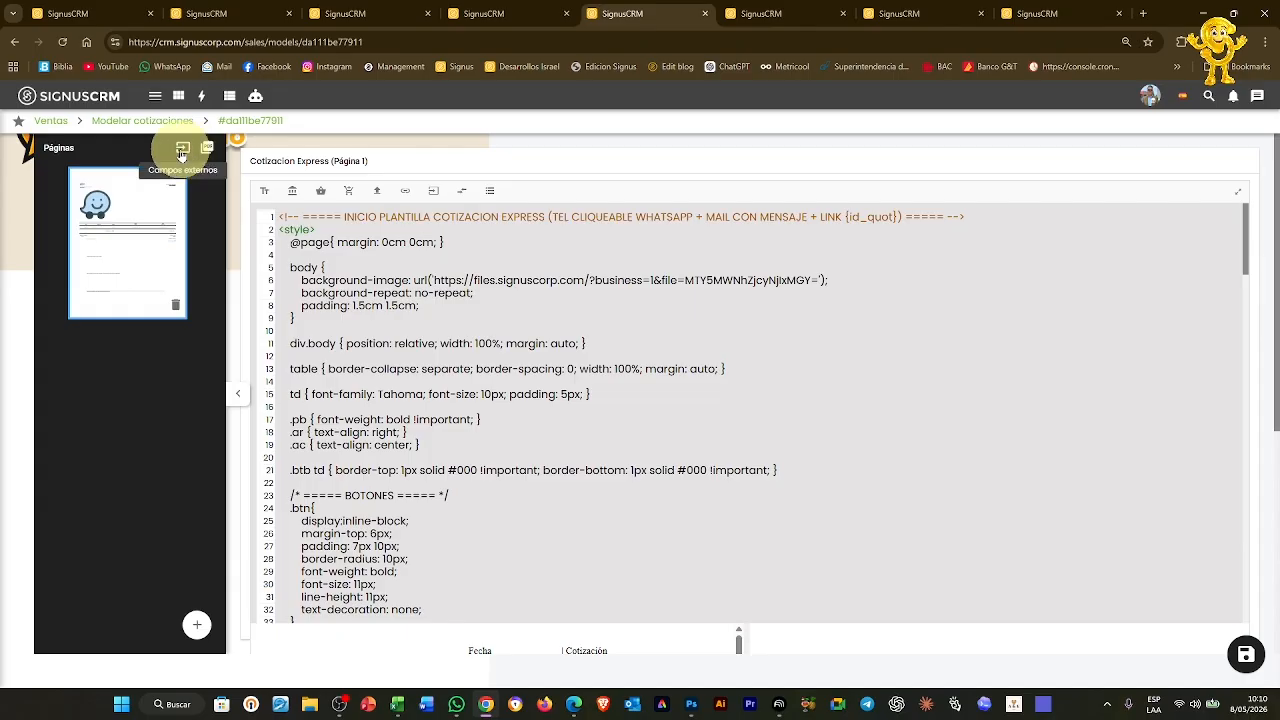
Add an editable external field named 'credito para la cotizacion'
left_click(186, 150)
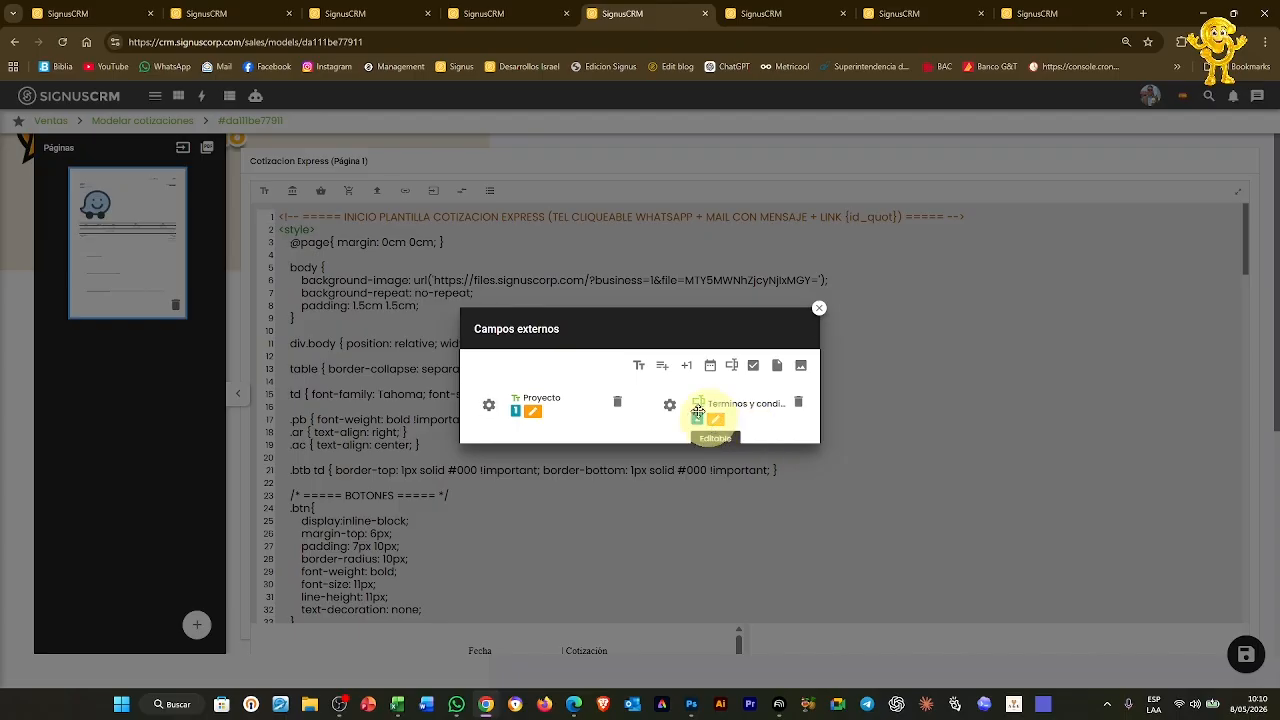
left_click(662, 365)
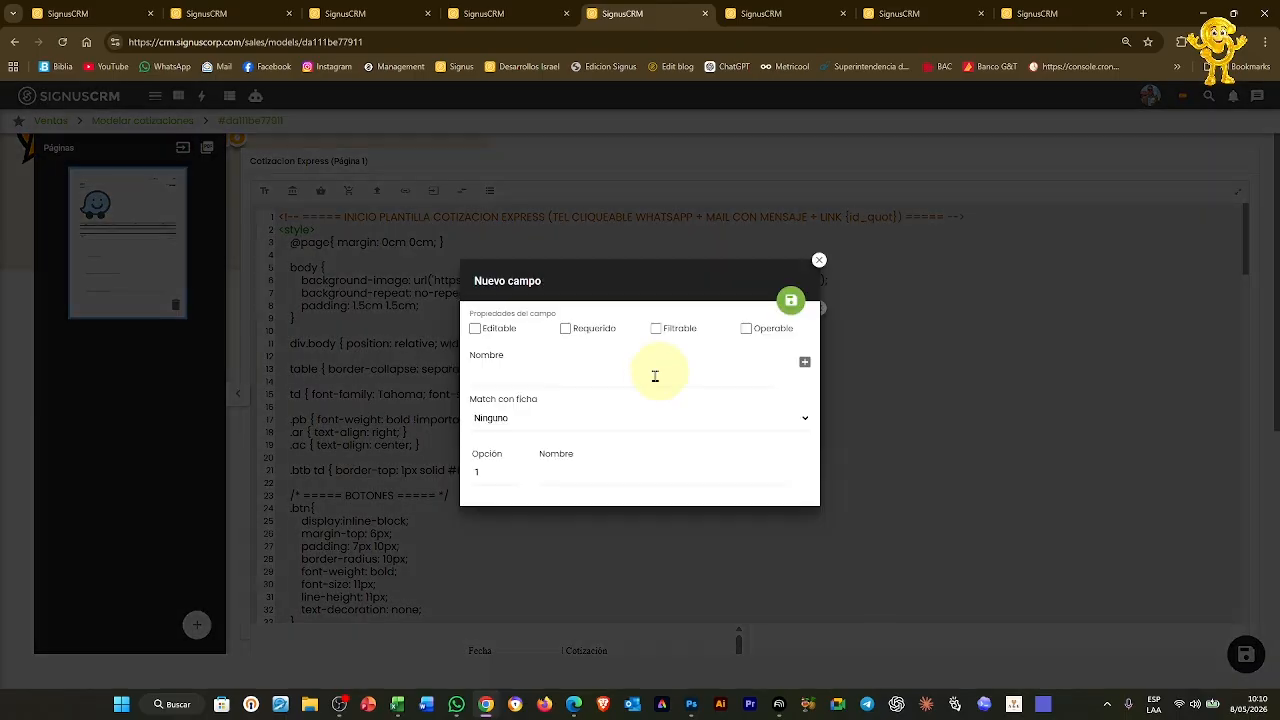
left_click(488, 336)
left_click(555, 374)
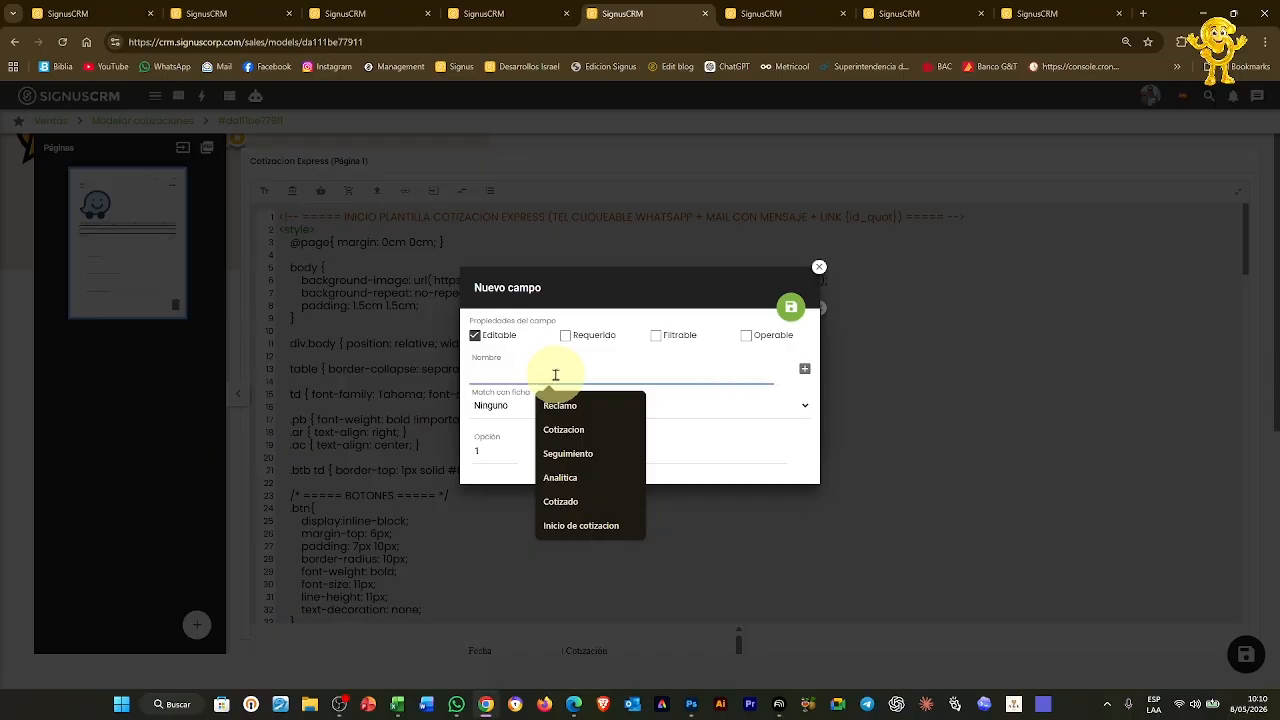
type("cr")
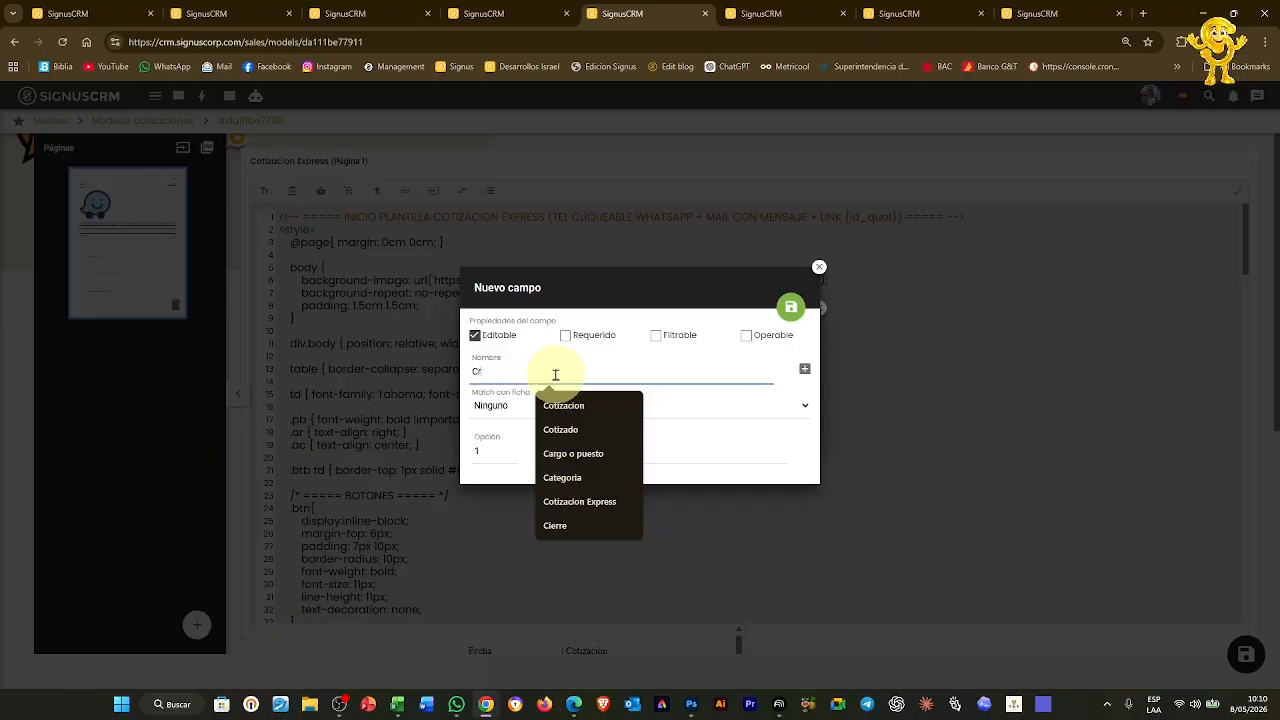
type("edito para la cotizacio")
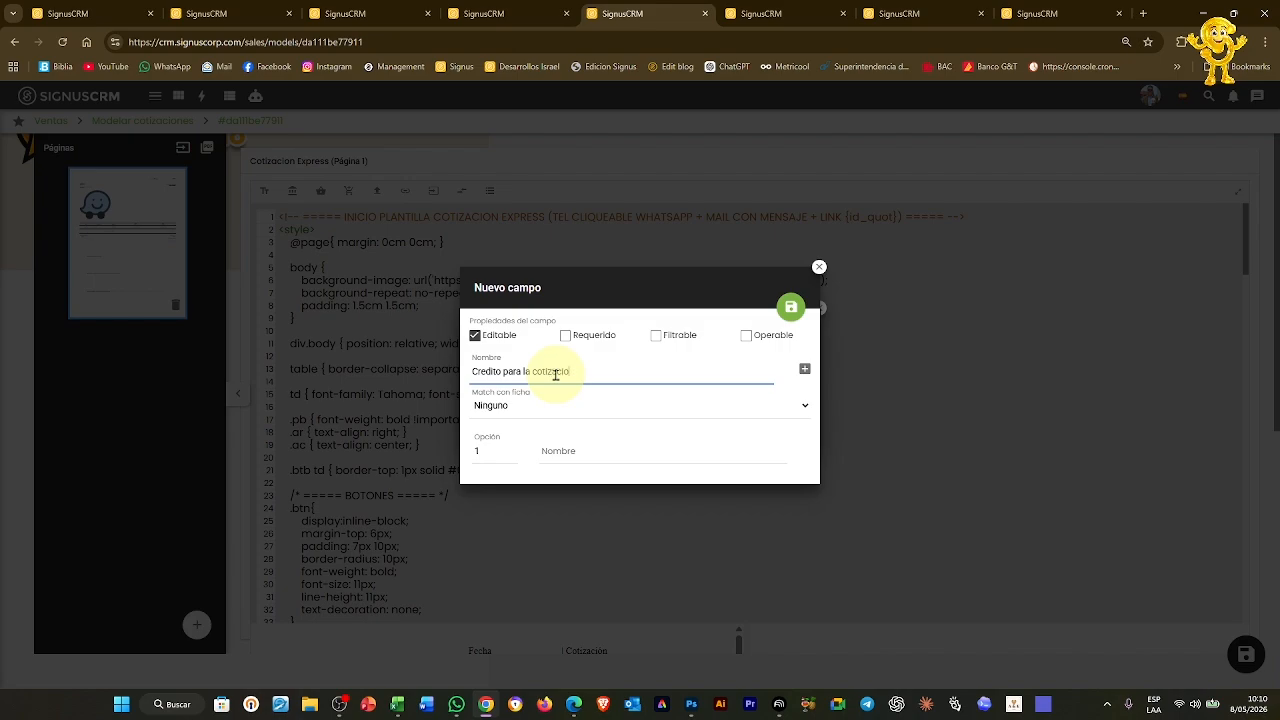
type("n")
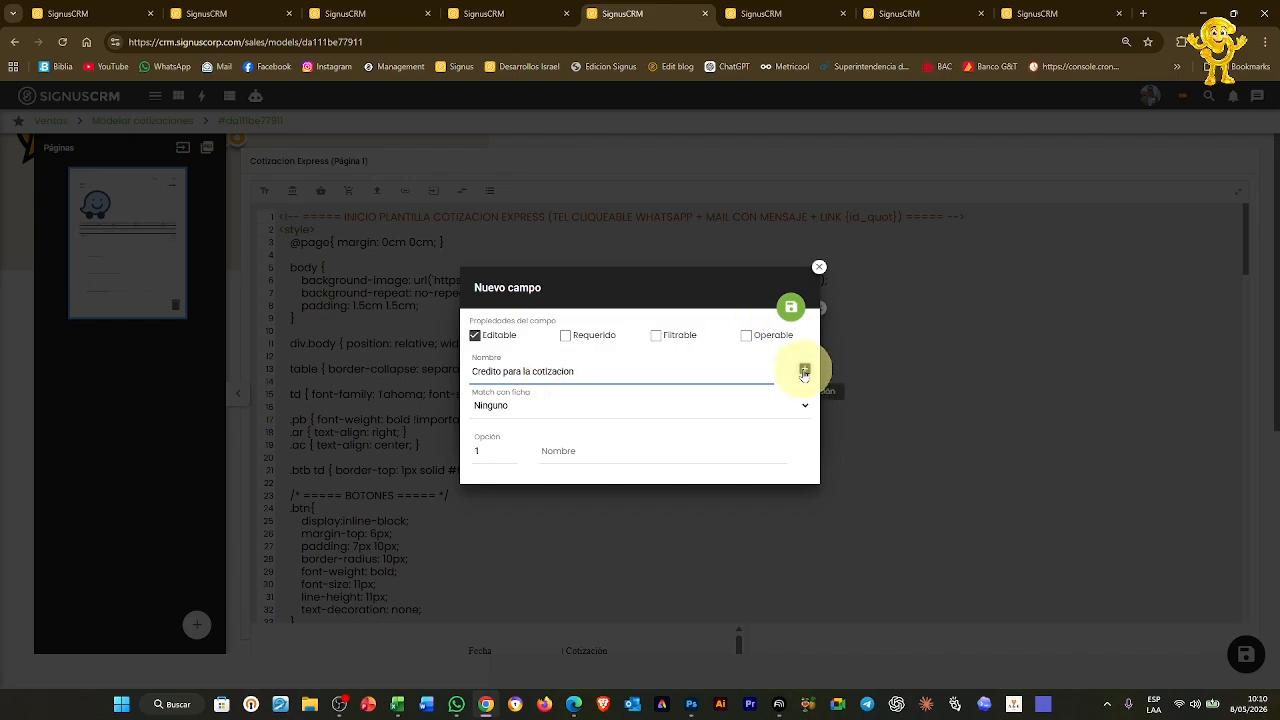
Give the credit field options 15 dias, 30 dias and 60 dias, and save it
left_click(804, 369)
left_click(805, 339)
left_click(575, 400)
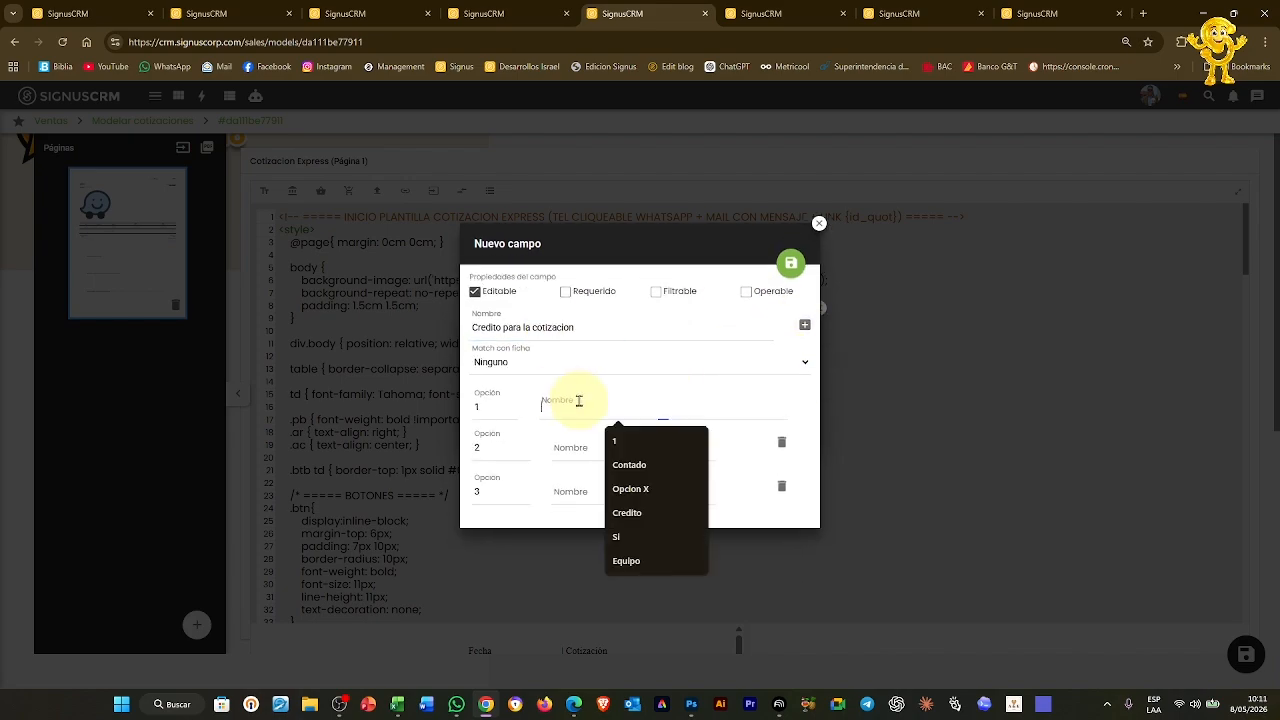
type("15 dias")
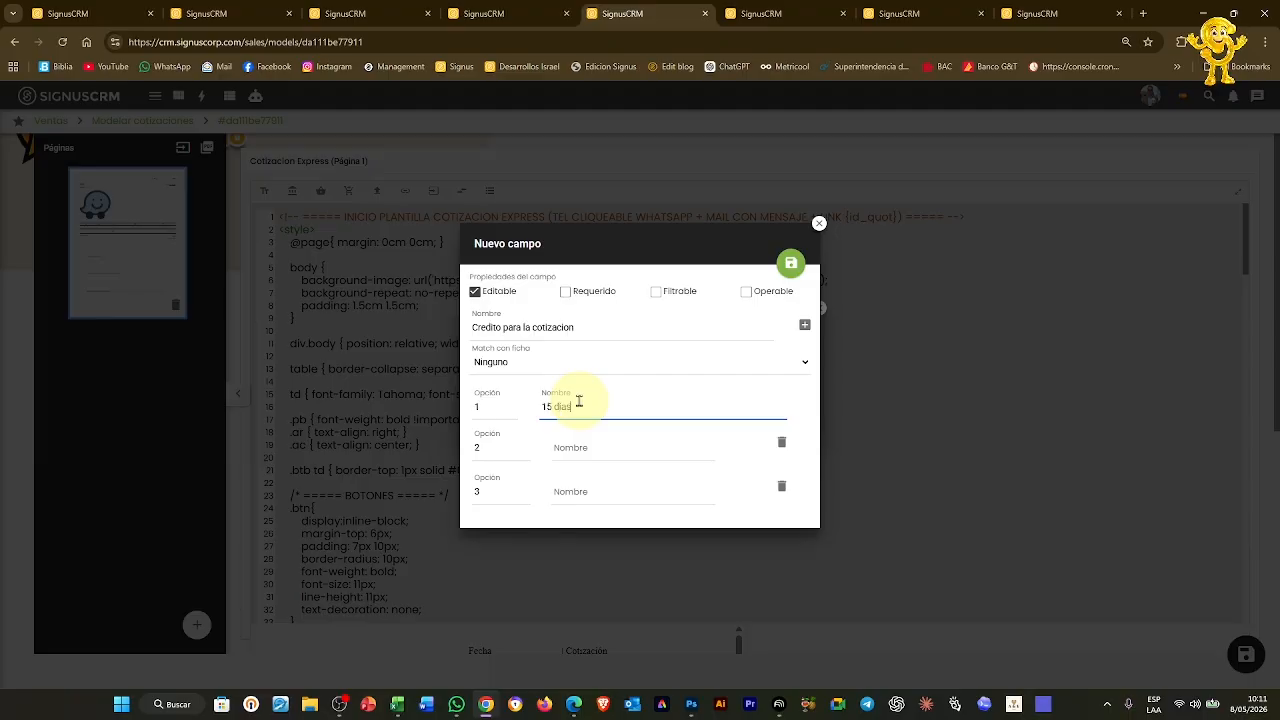
left_click(614, 446)
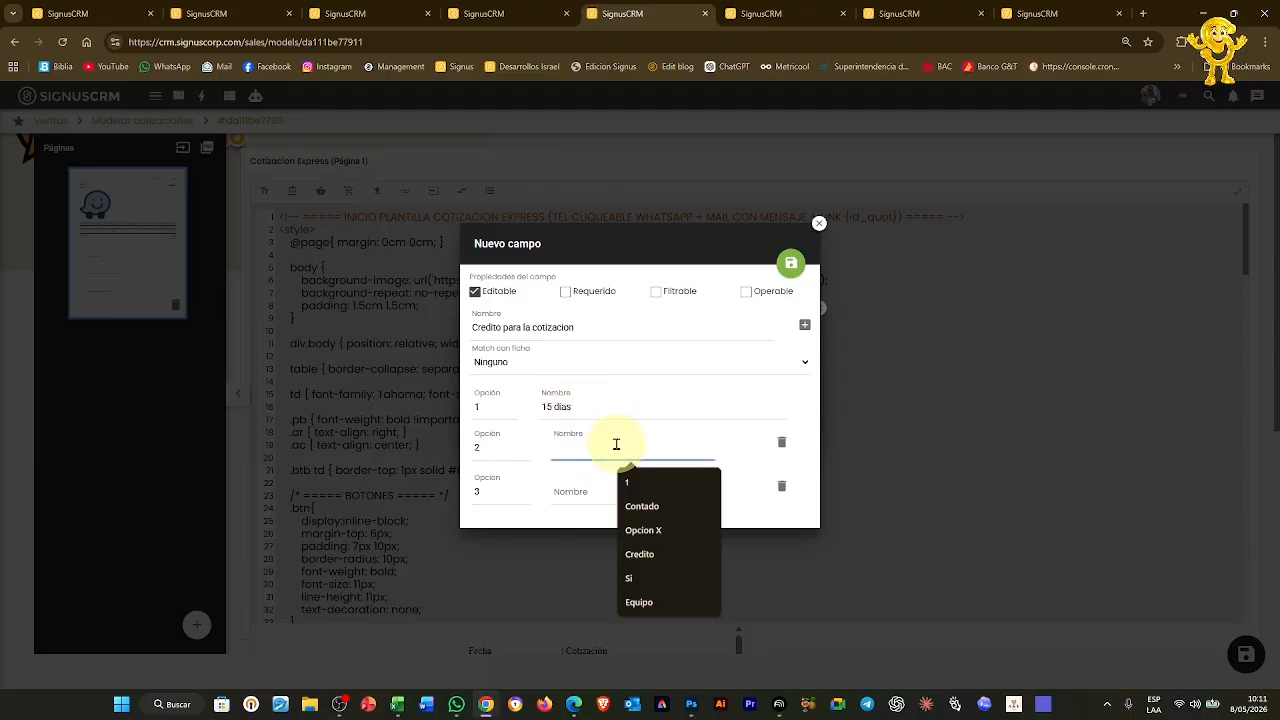
type("30 dias")
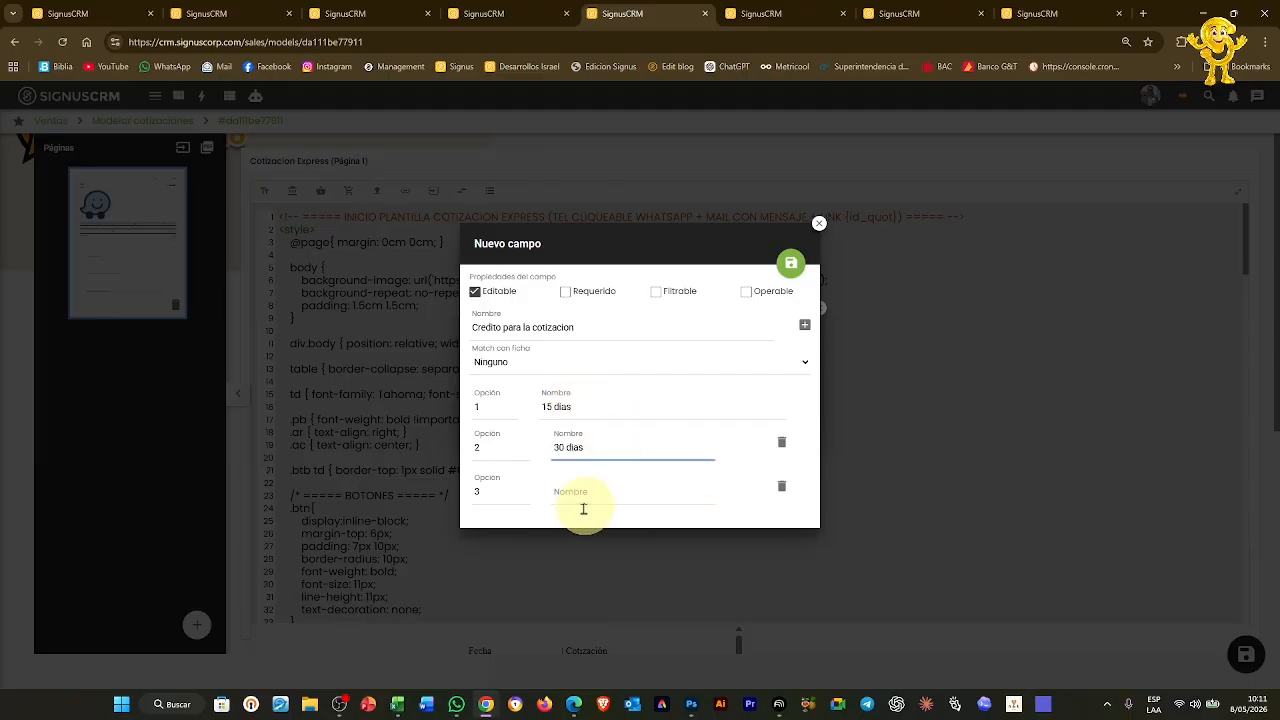
left_click(587, 489)
type("60")
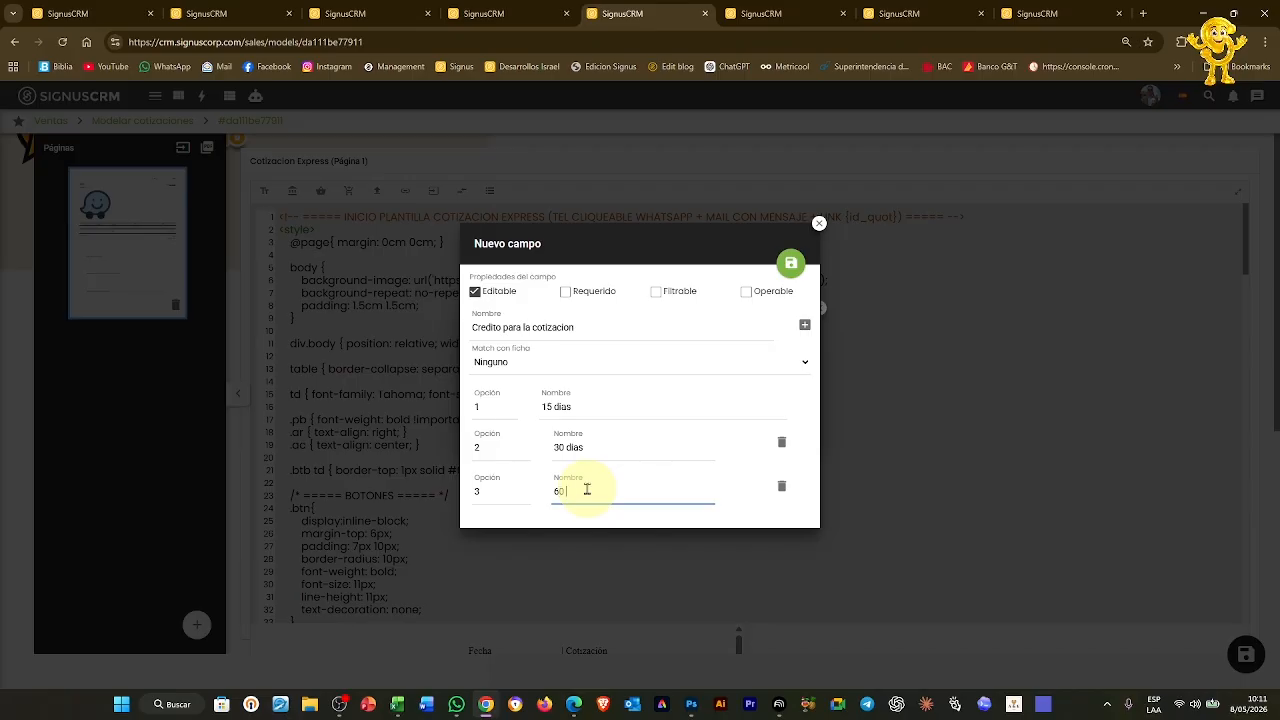
type(" dias")
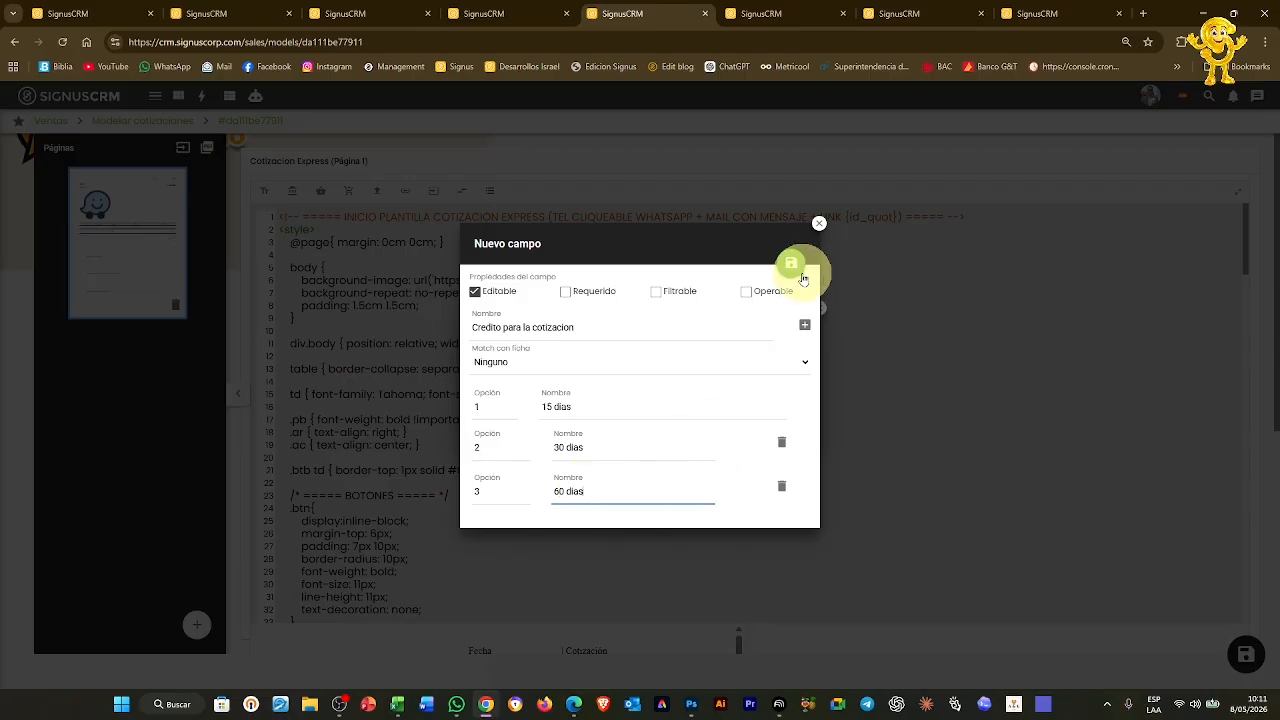
left_click(791, 264)
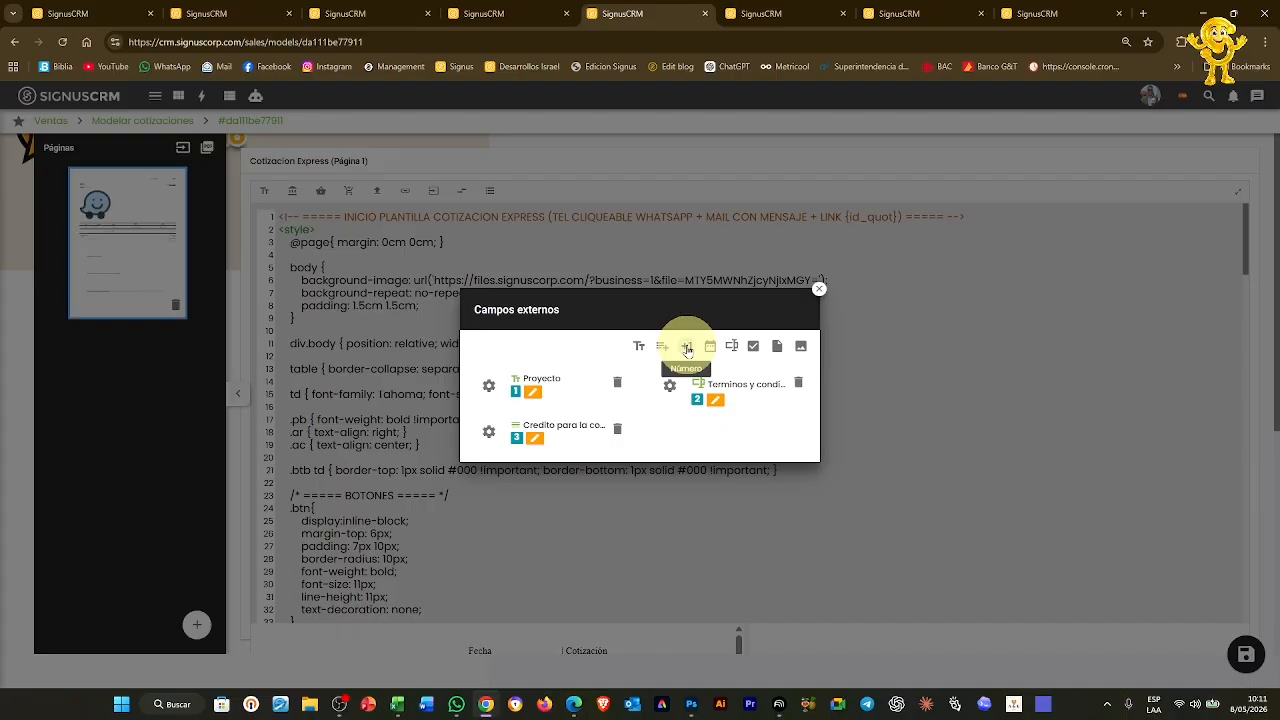
Add and save a number field 'Vigencia de la cotizacion', then close Campos externos
left_click(687, 347)
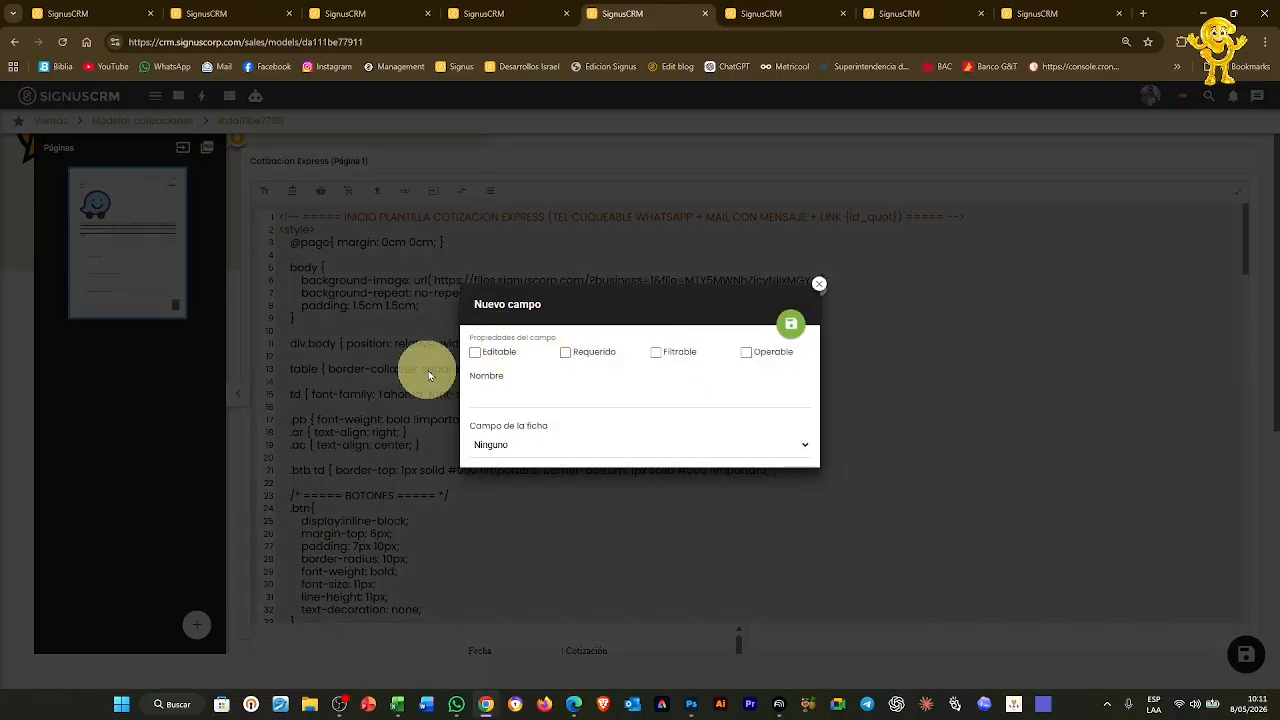
left_click(517, 397)
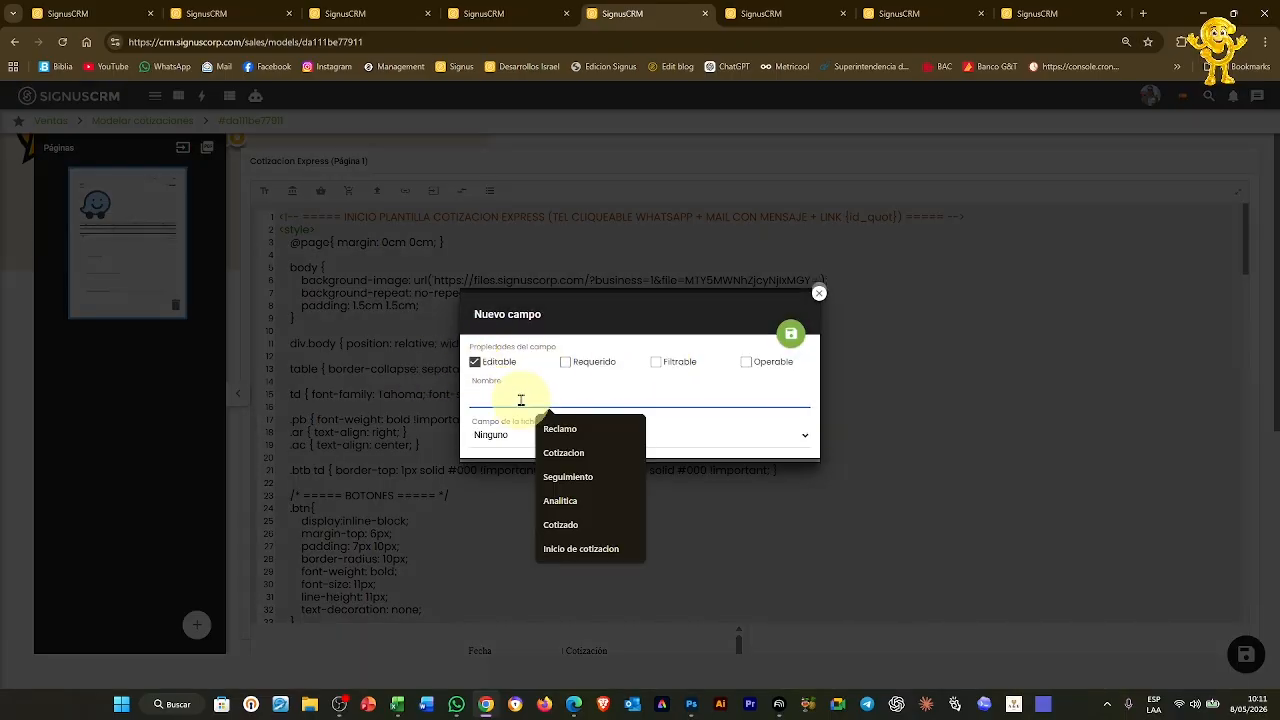
type("Vigencia de la cotizacion")
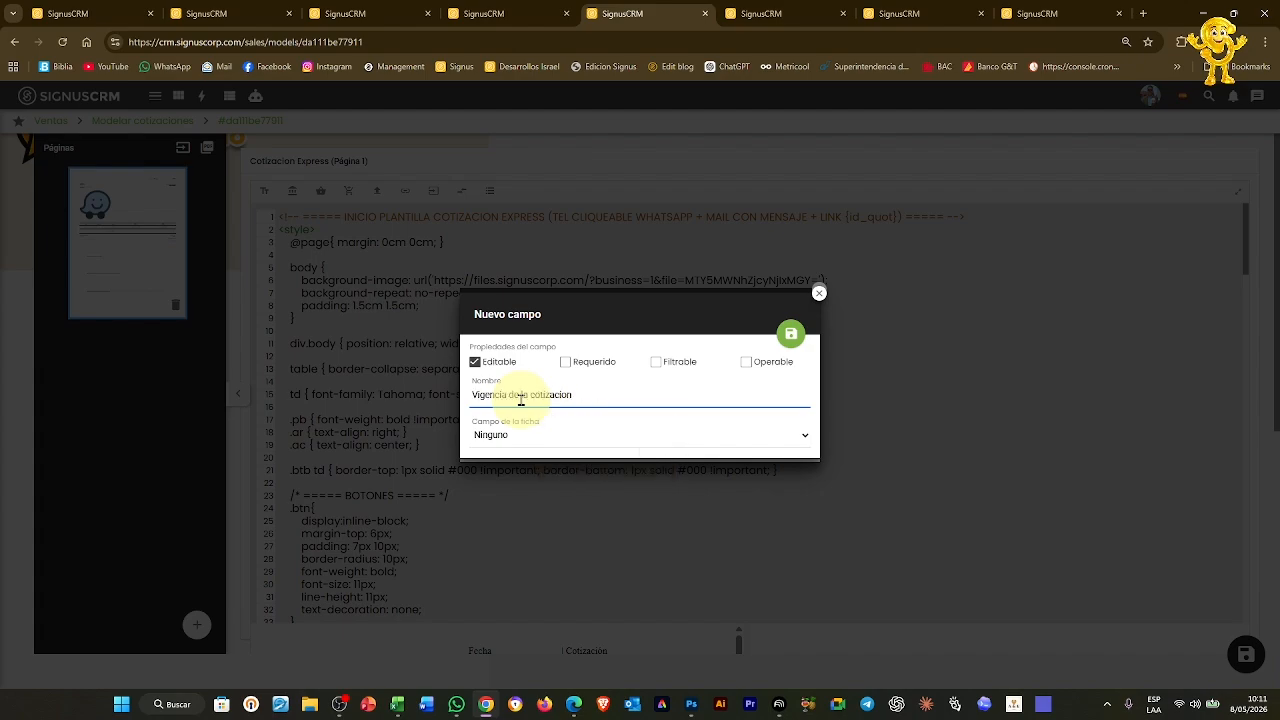
left_click(791, 333)
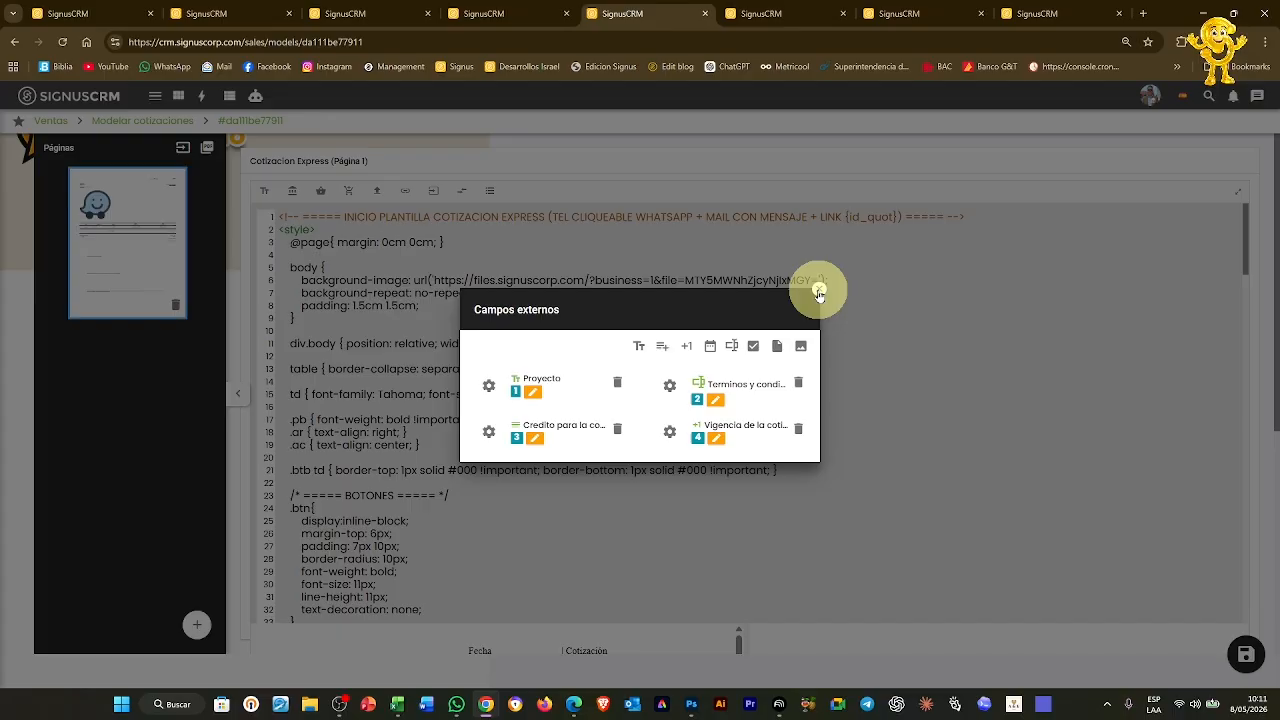
left_click(818, 292)
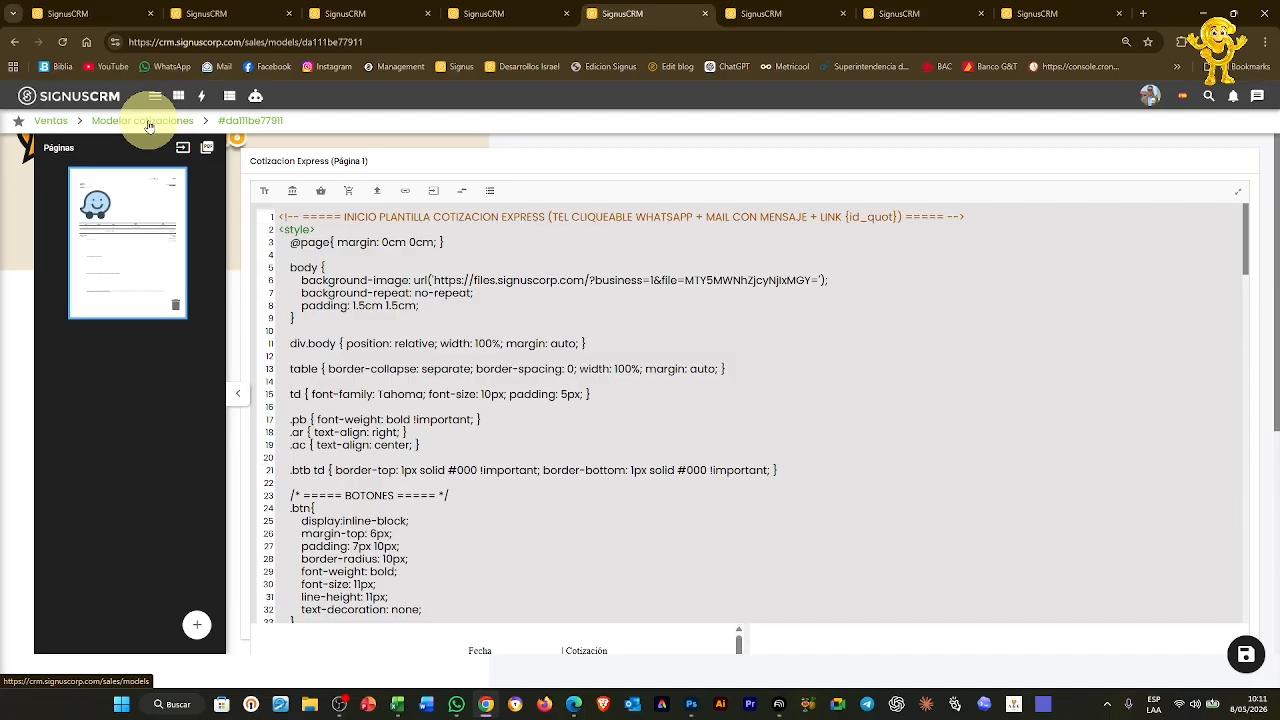
Go back to the quotation tab and reload it to show the empty Pipeline Comercial board
left_click(148, 121)
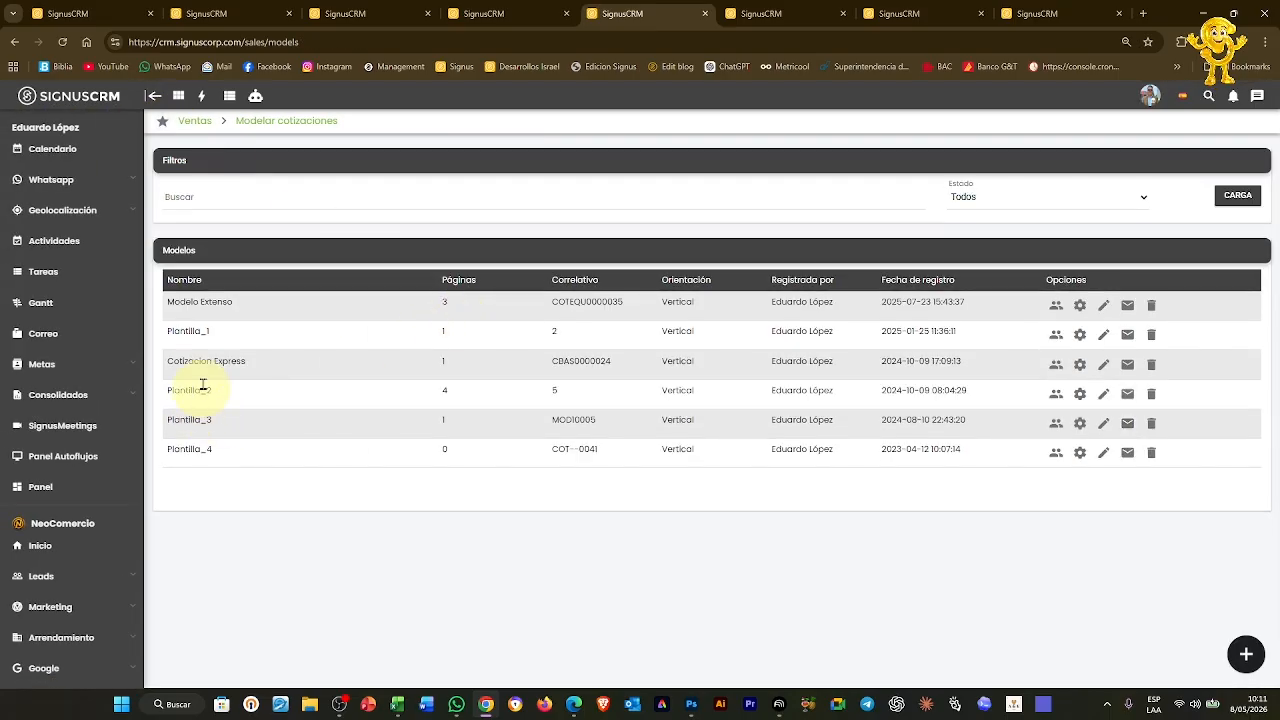
left_click(740, 13)
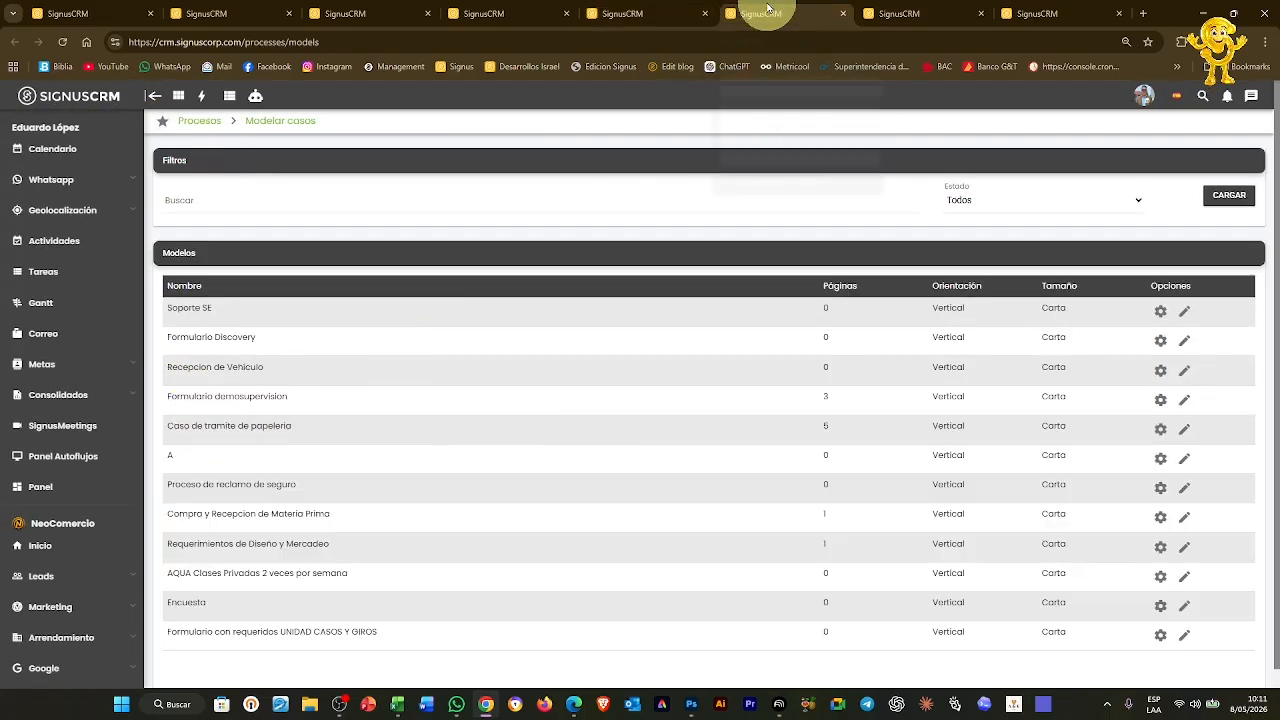
left_click(525, 12)
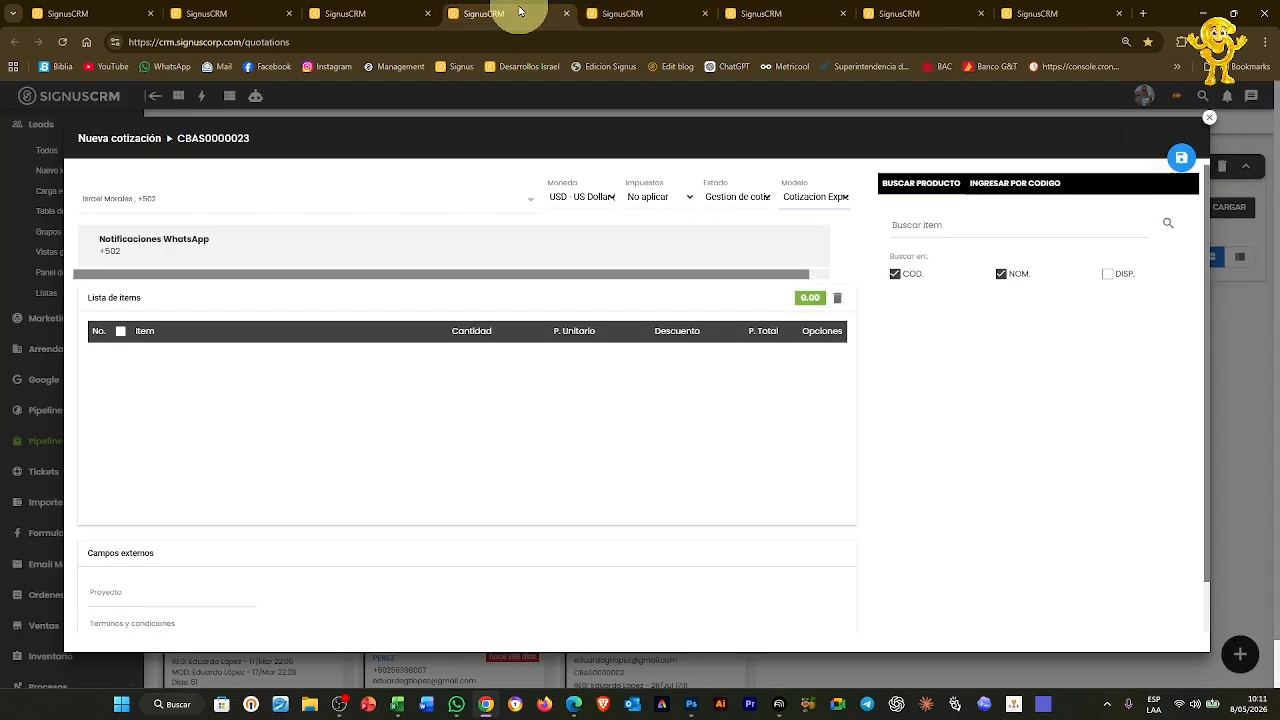
left_click(597, 43)
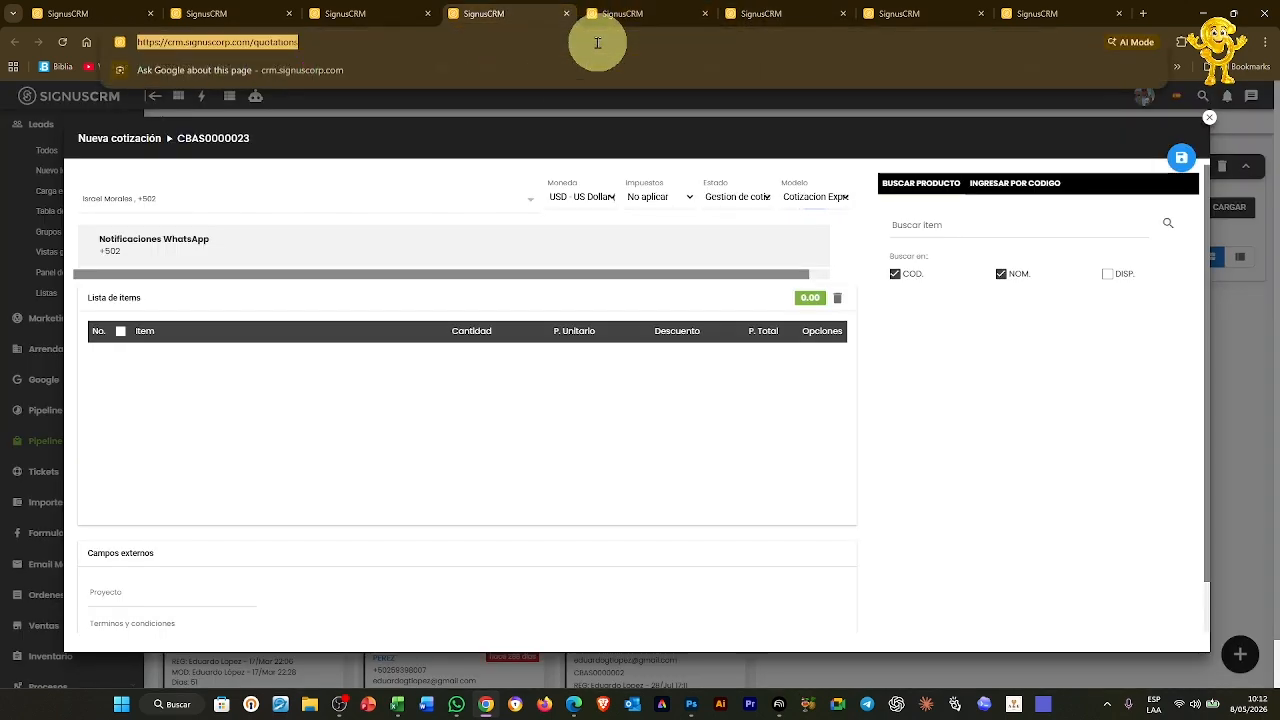
key("Return")
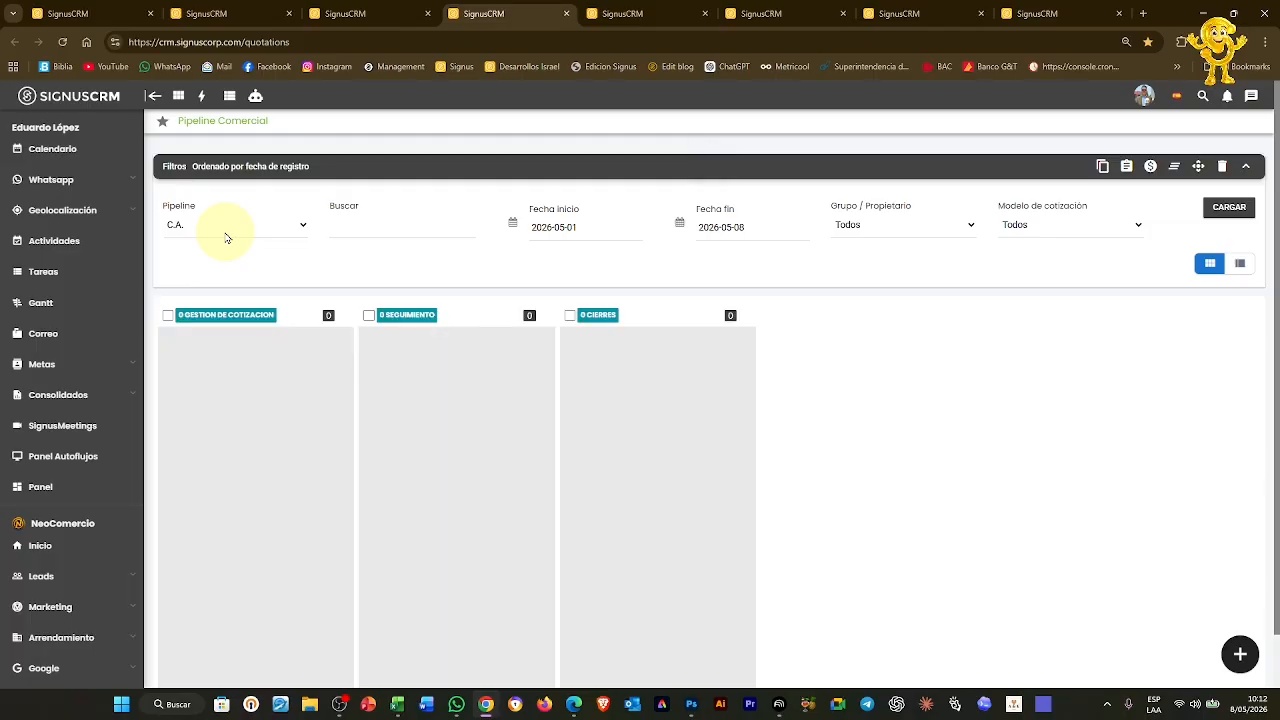
Start a new Cotización for the chosen client using the Cotizacion Express model
left_click(1239, 653)
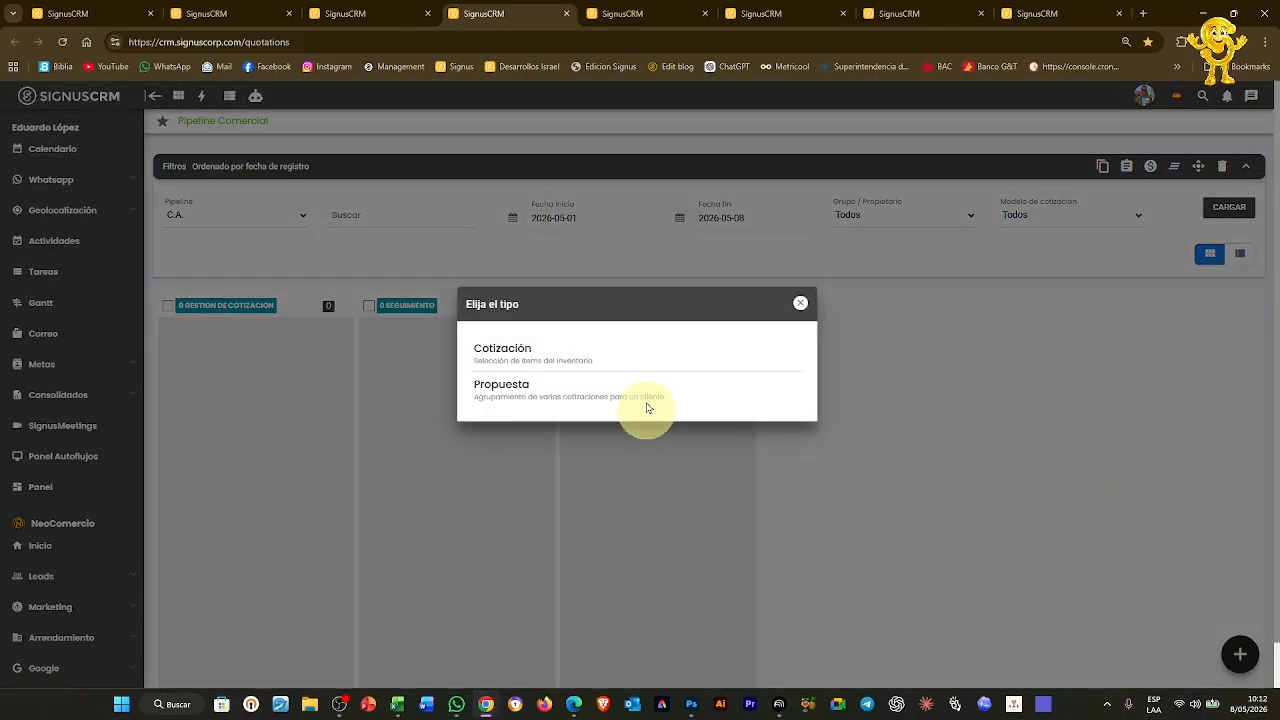
left_click(521, 354)
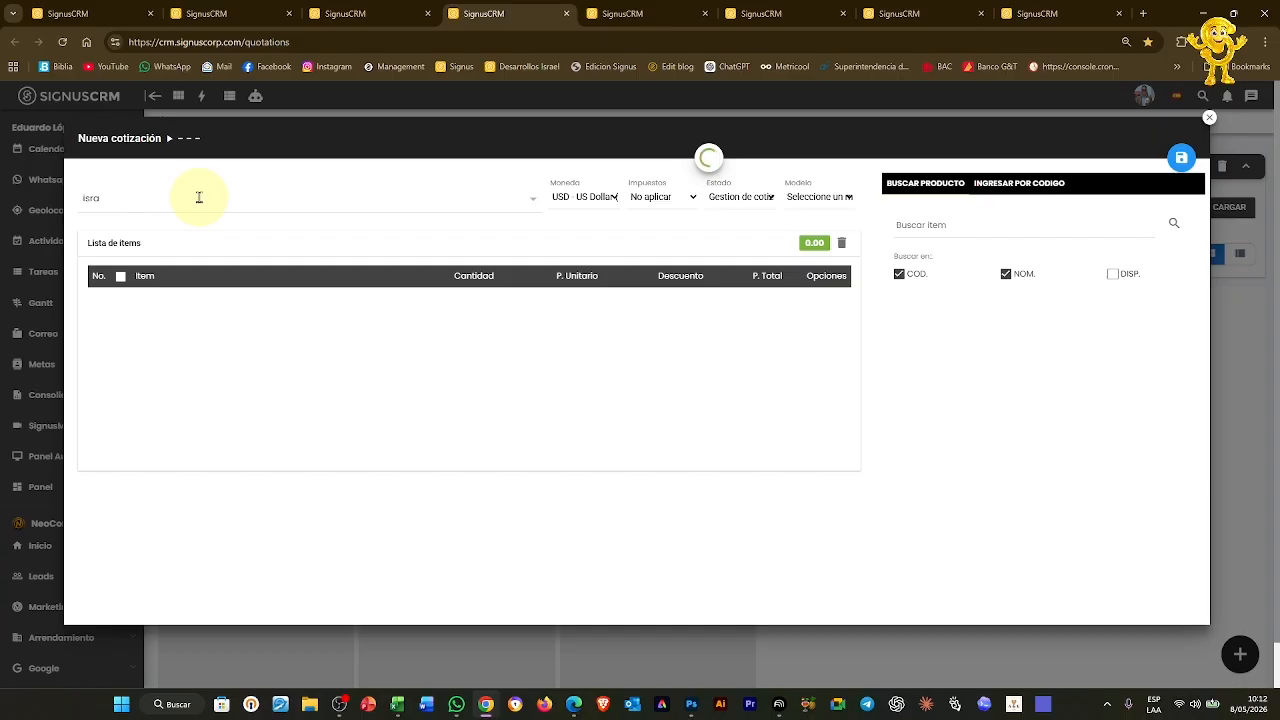
left_click(206, 220)
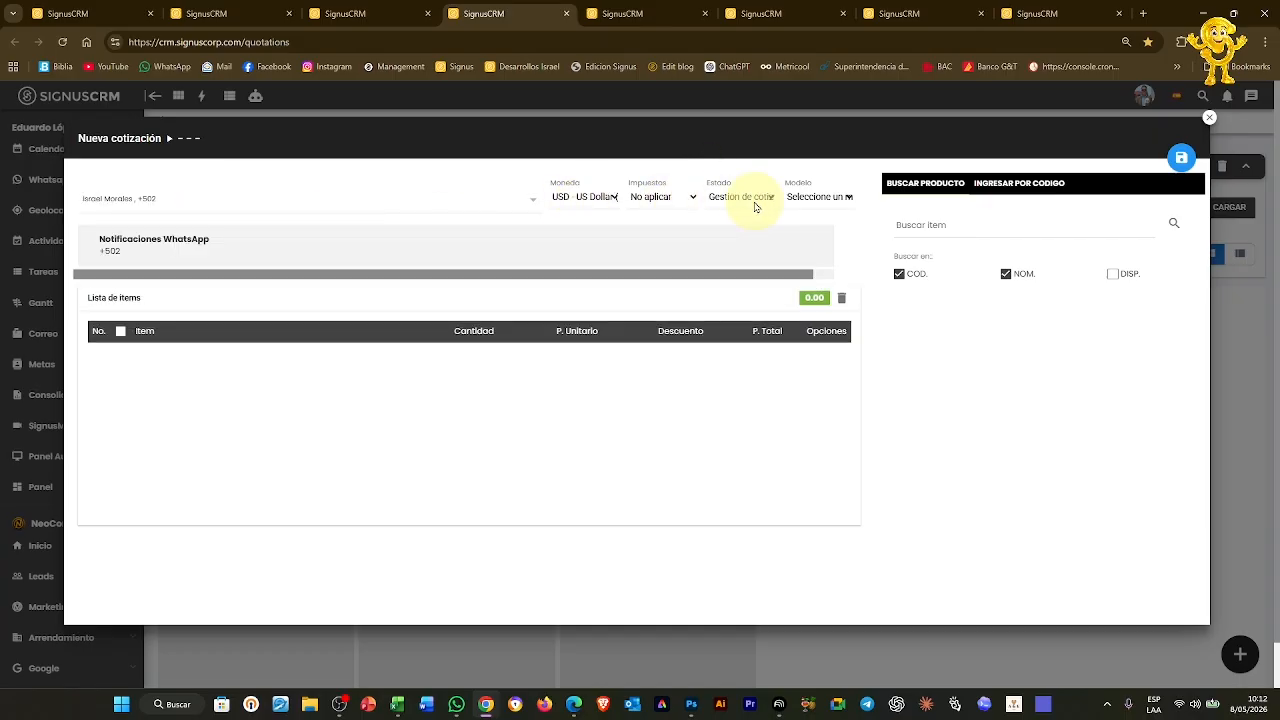
left_click(810, 197)
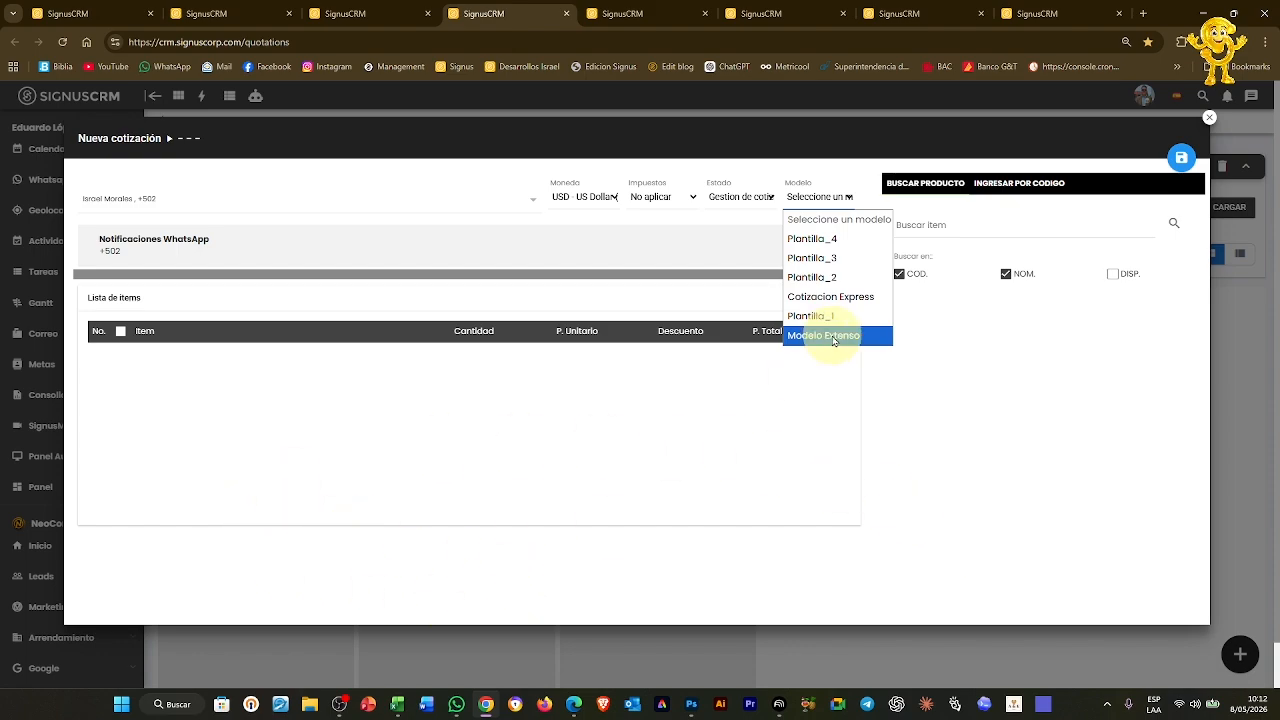
left_click(846, 297)
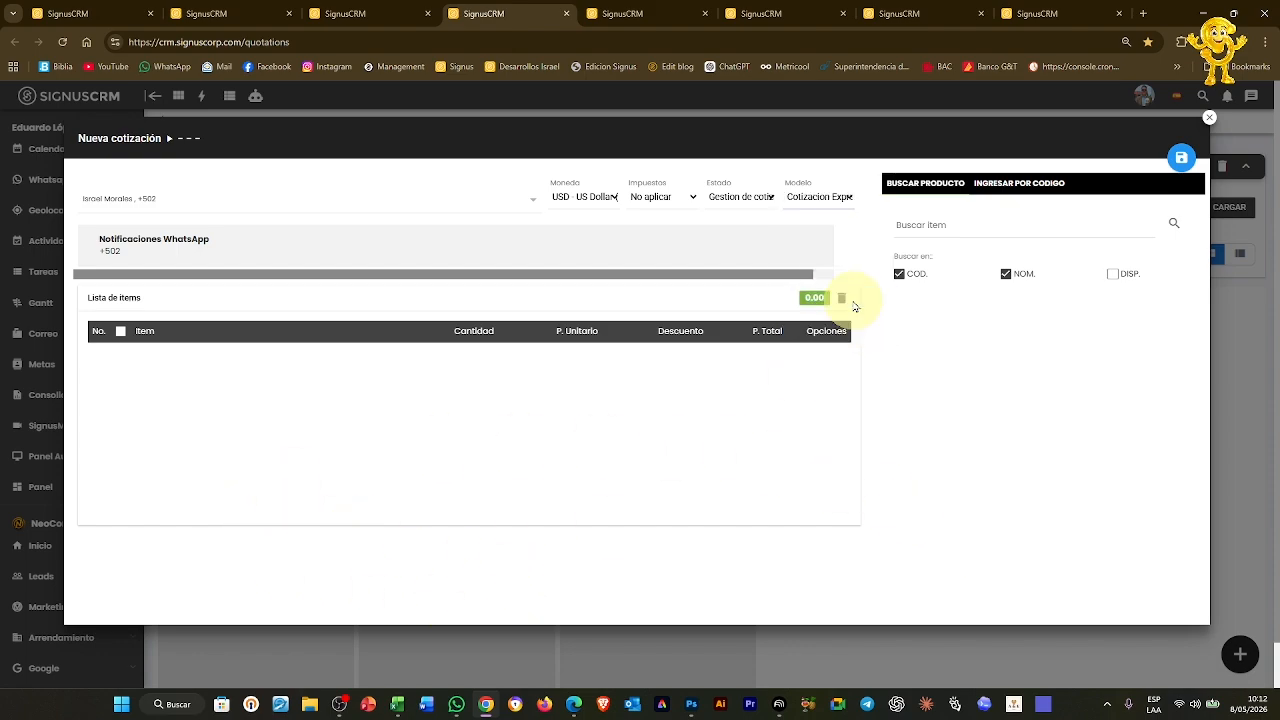
Scroll to the credit and validity fields, glance at the templates tab, and return to the draft
scroll(540, 492, "down", 1)
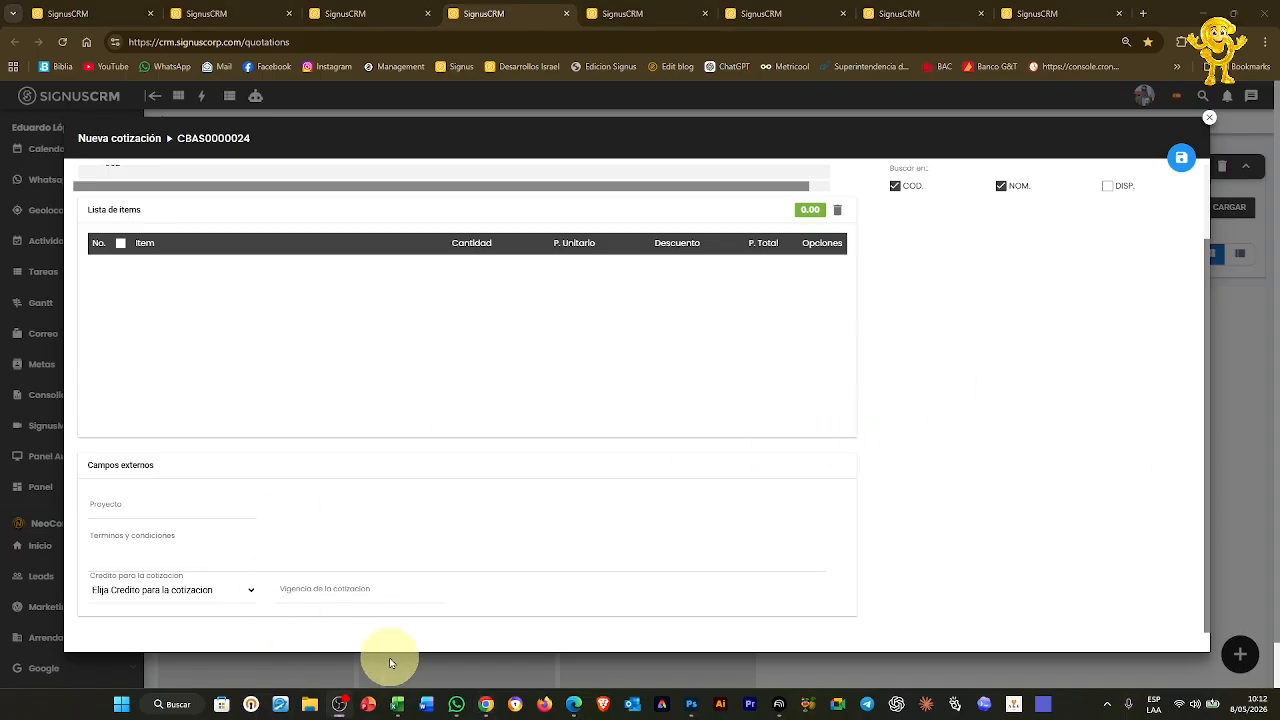
left_click(620, 15)
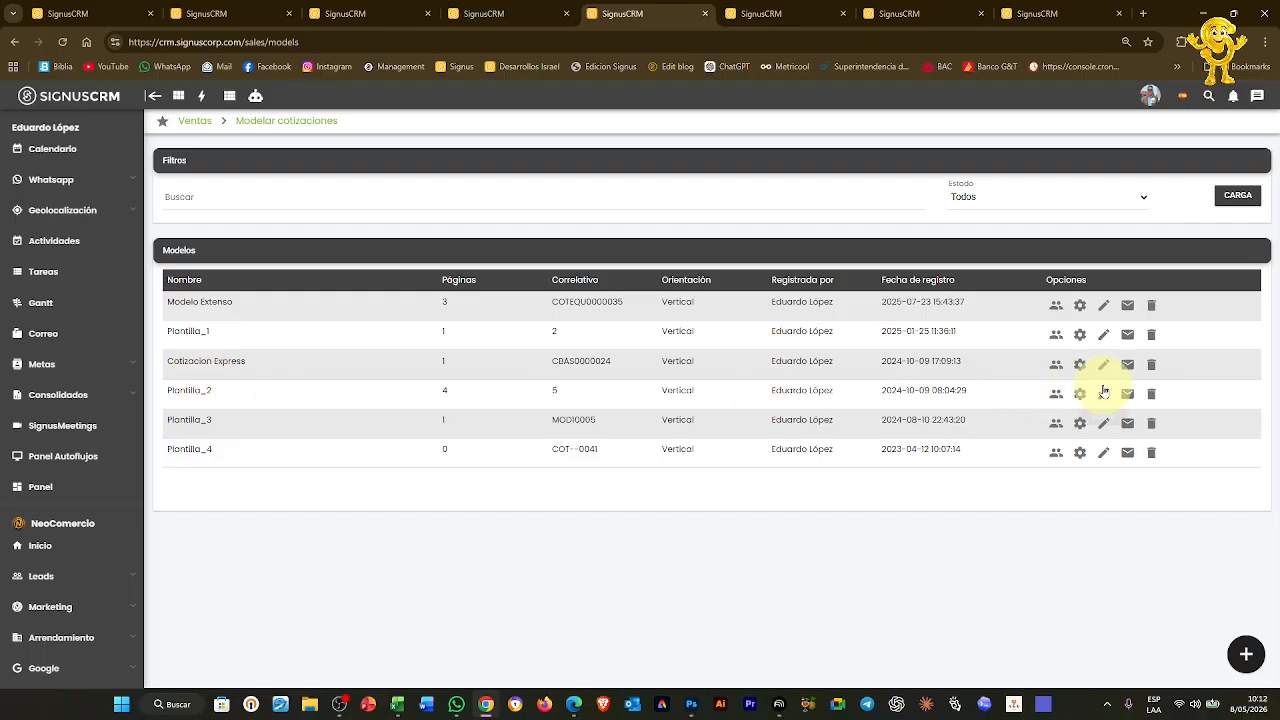
left_click(1103, 365)
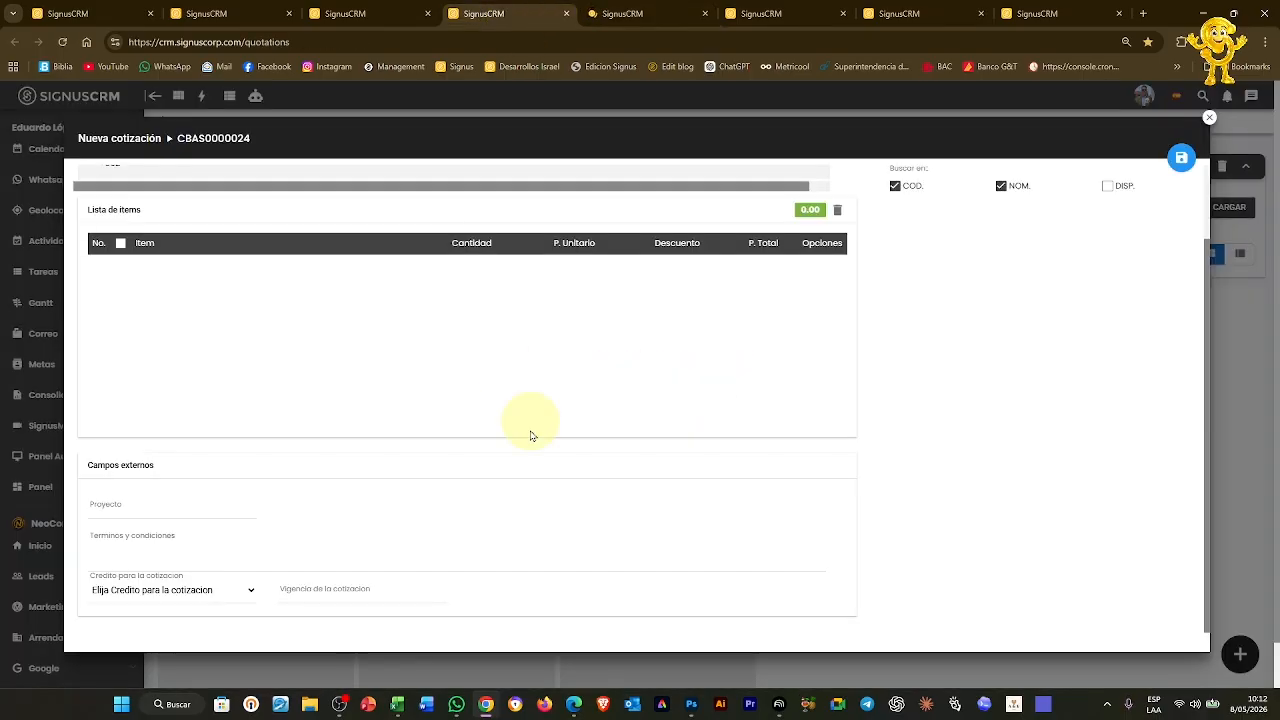
left_click(616, 13)
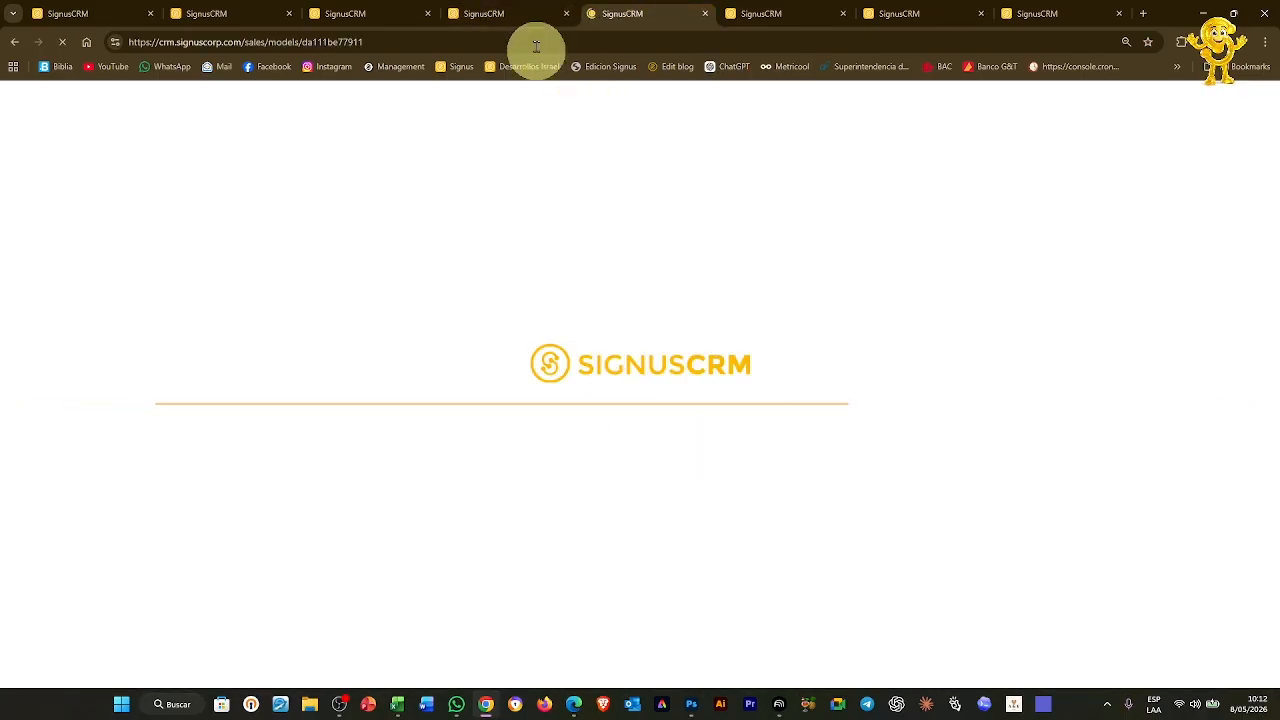
left_click(510, 13)
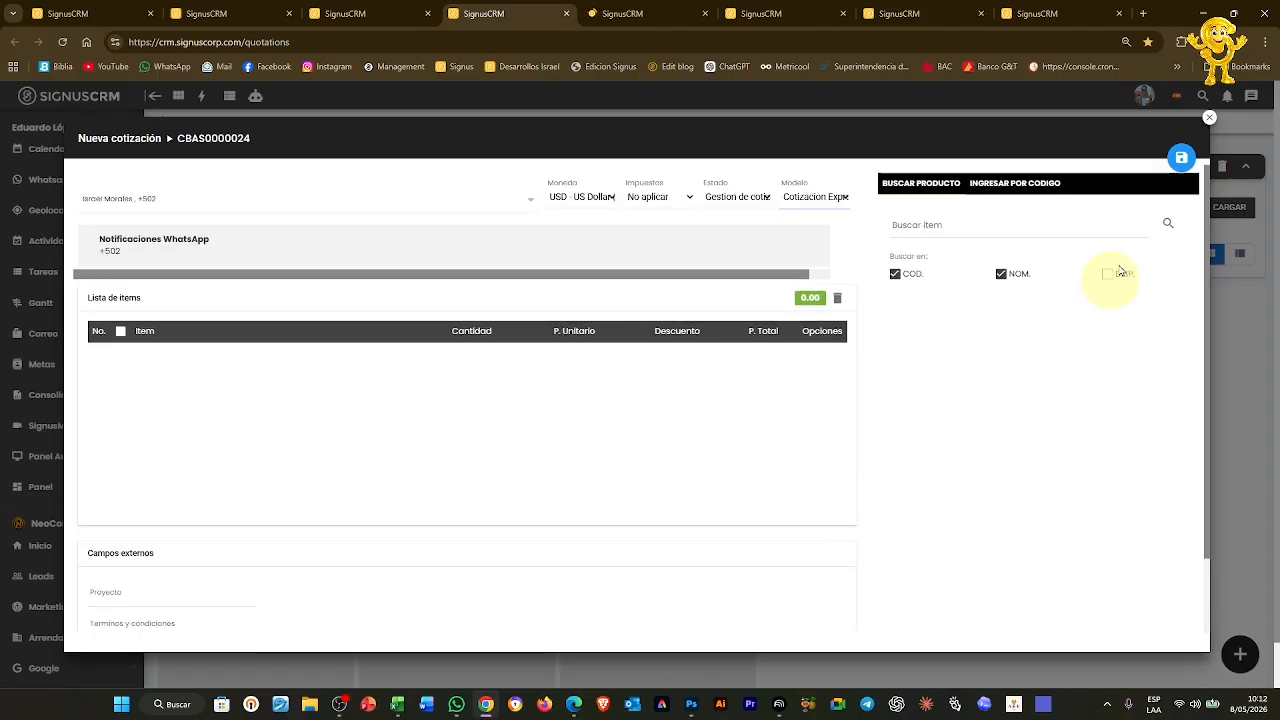
Add one LLAVE item priced at 50000 and save quotation CBAS0000024 to the pipeline
left_click(1168, 228)
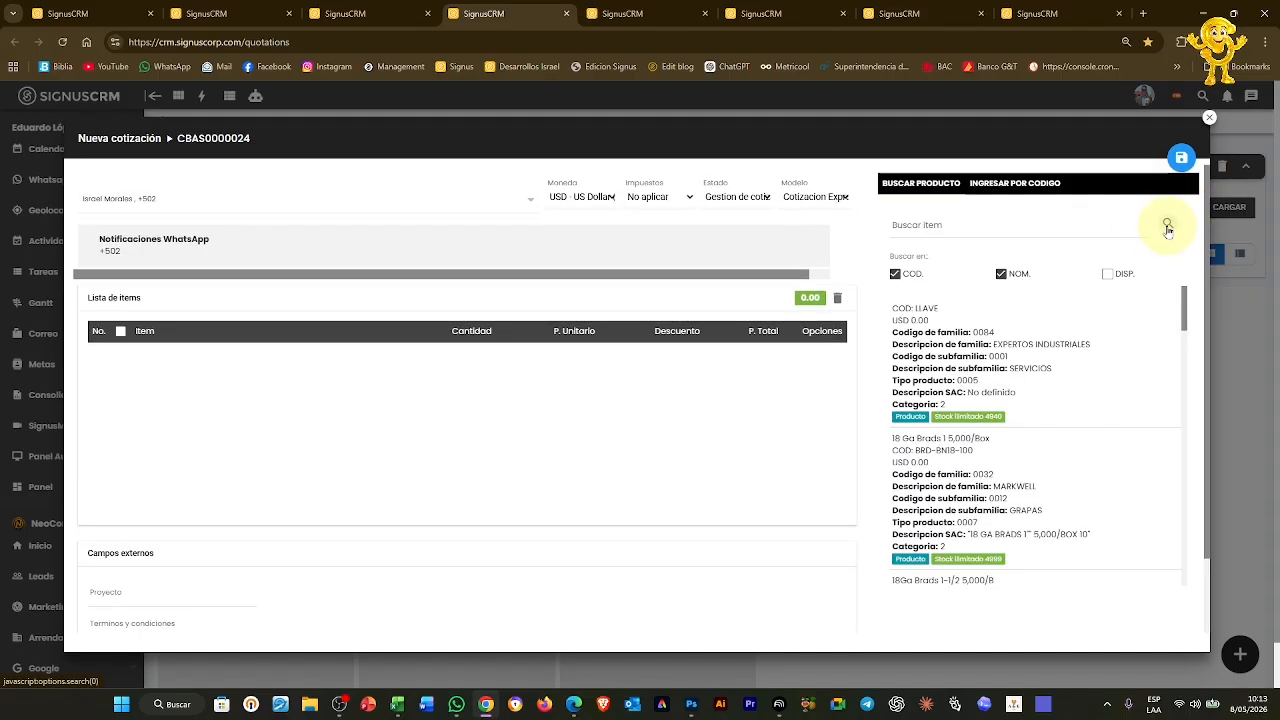
left_click(1022, 363)
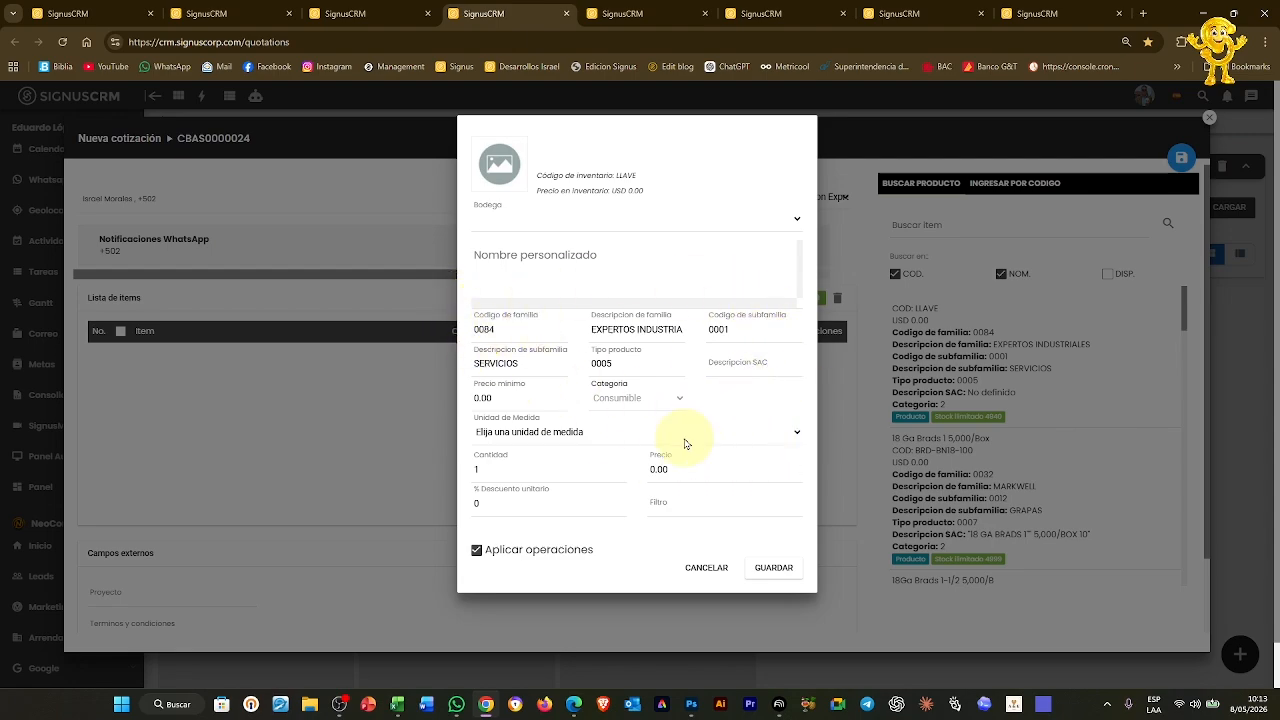
left_click_drag(688, 473, 640, 476)
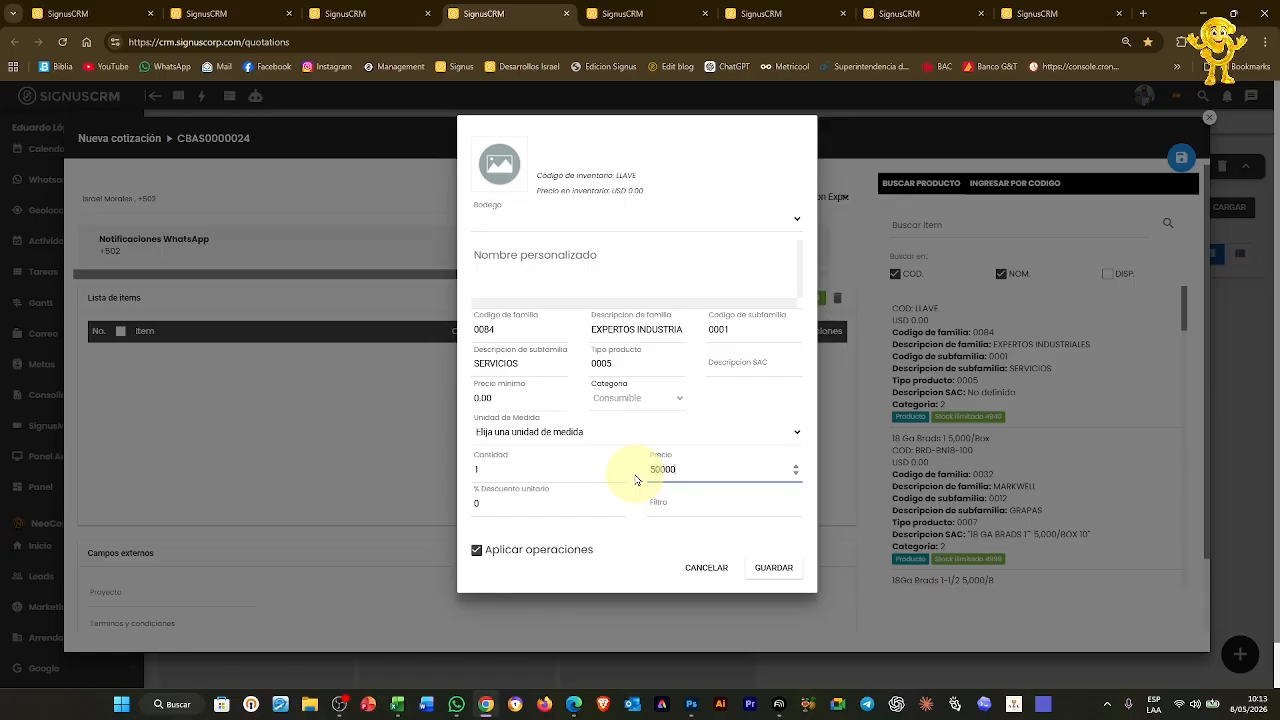
left_click(785, 570)
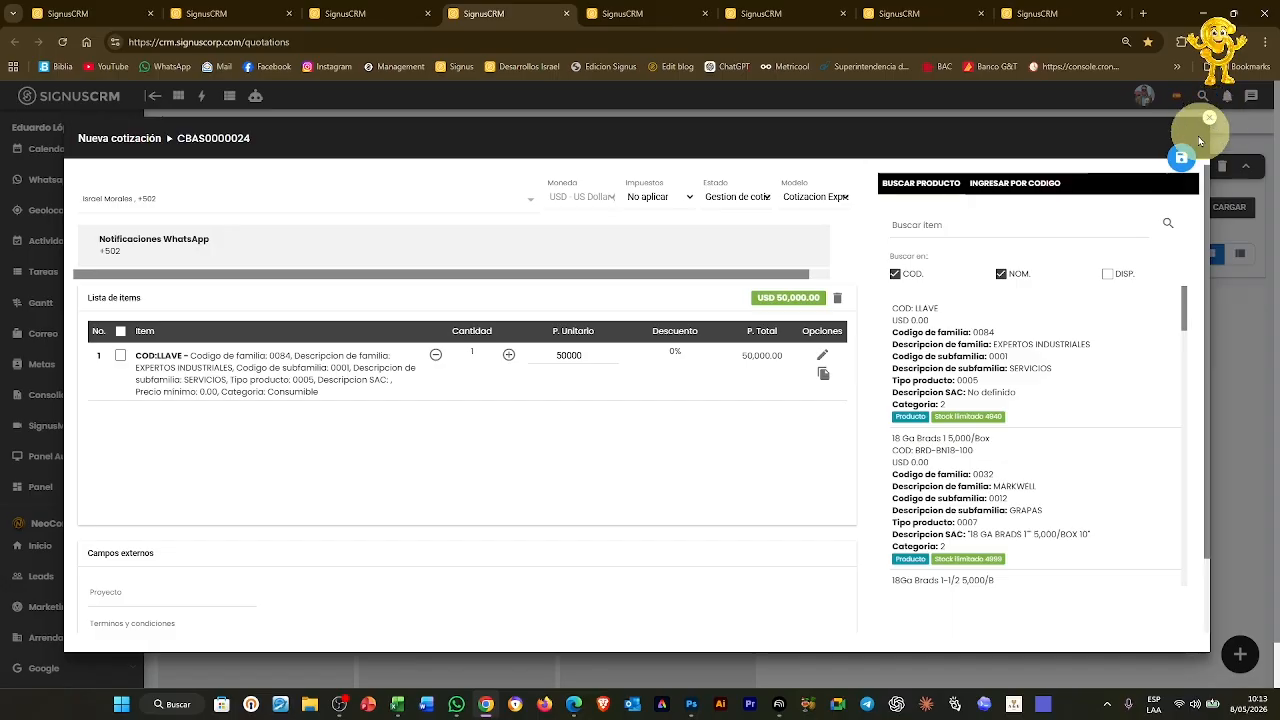
left_click(1183, 157)
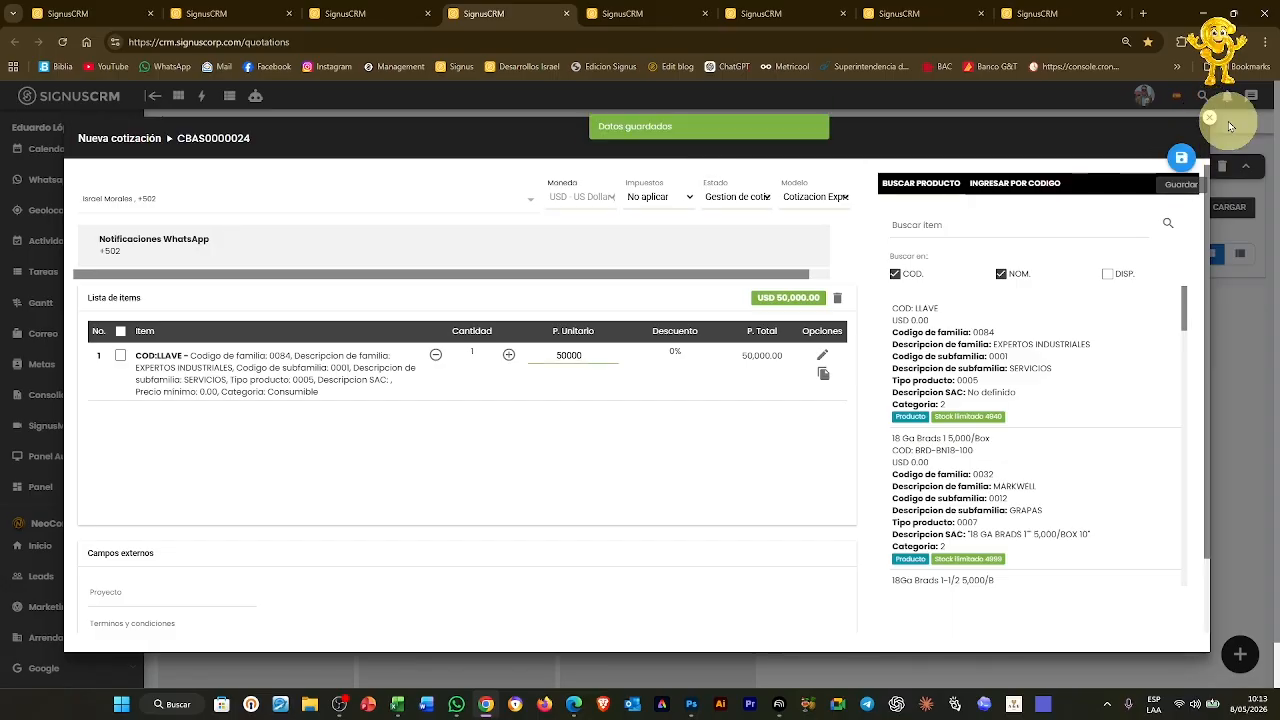
left_click(1210, 121)
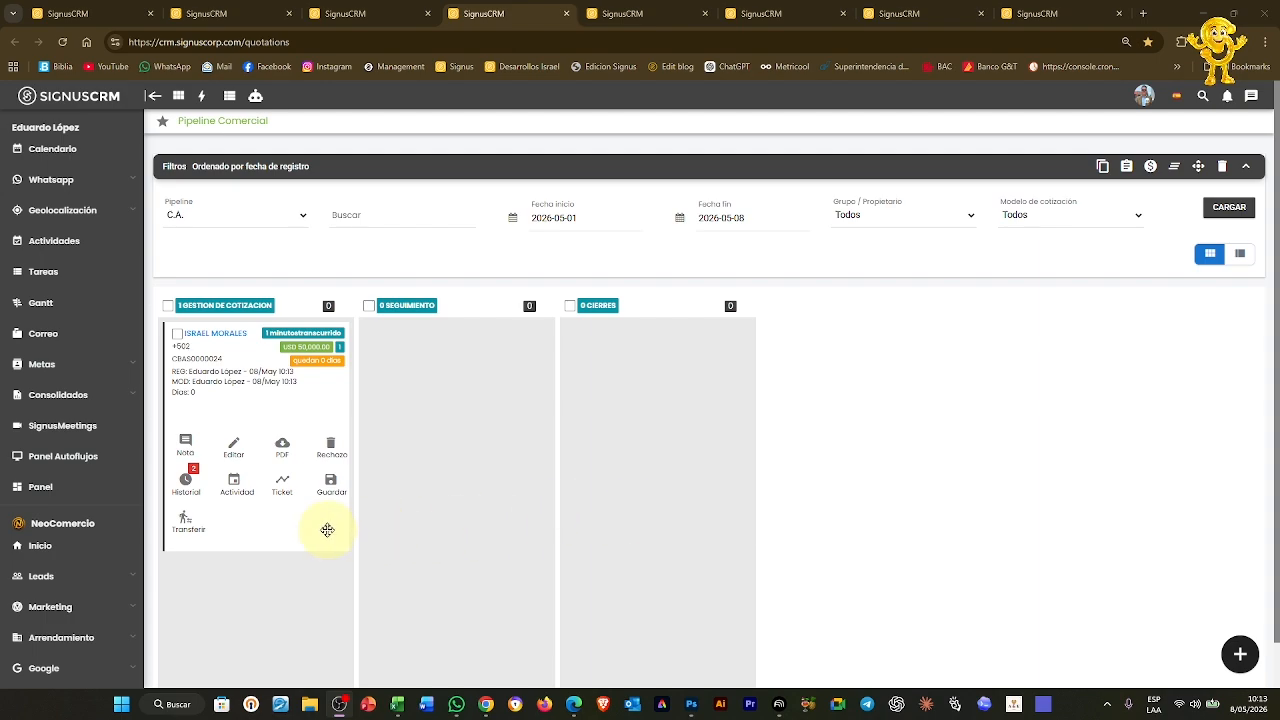
Generate the CBAS0000024 quotation PDF and view it maximized and zoomed in Acrobat
left_click(282, 450)
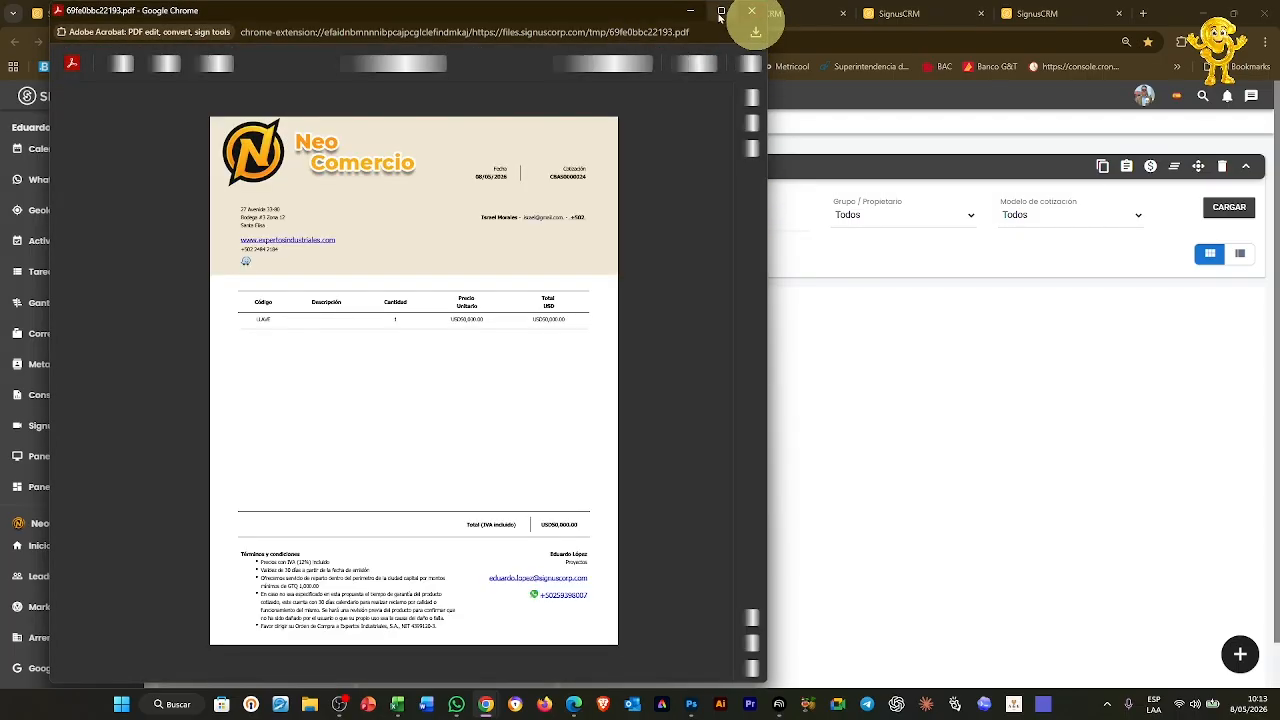
left_click(721, 12)
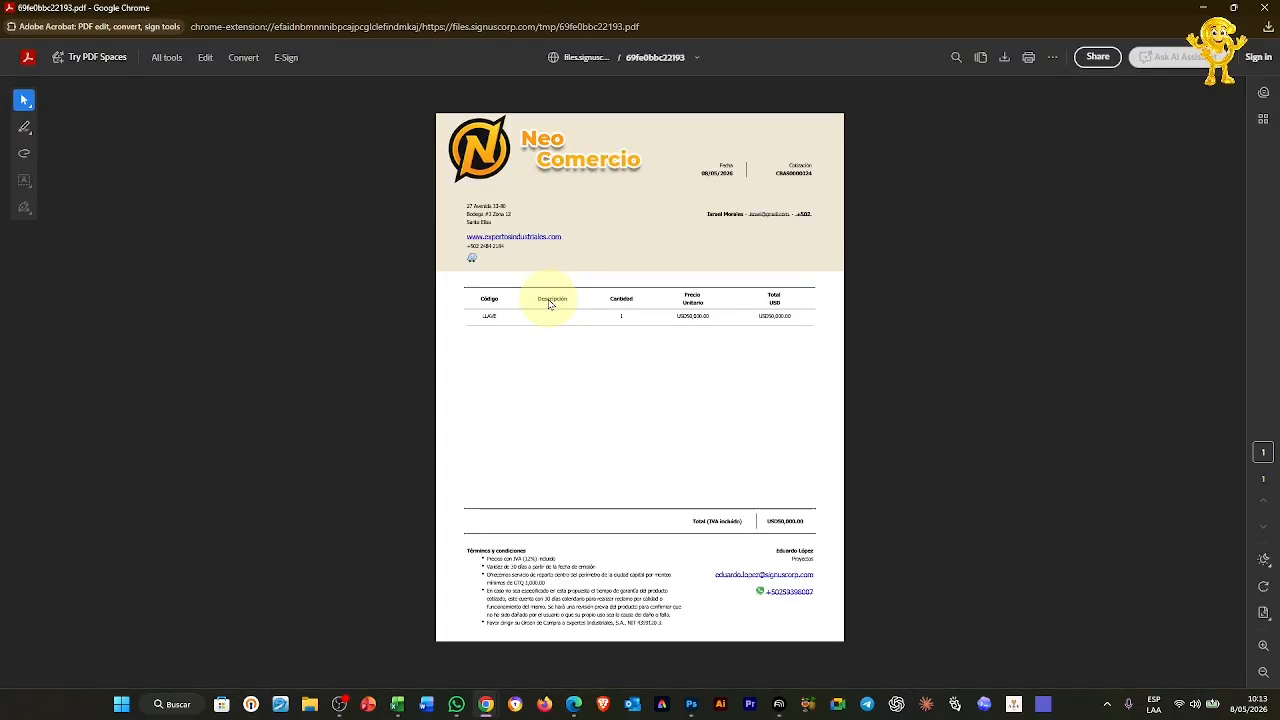
left_click(1263, 645)
left_click(1263, 645)
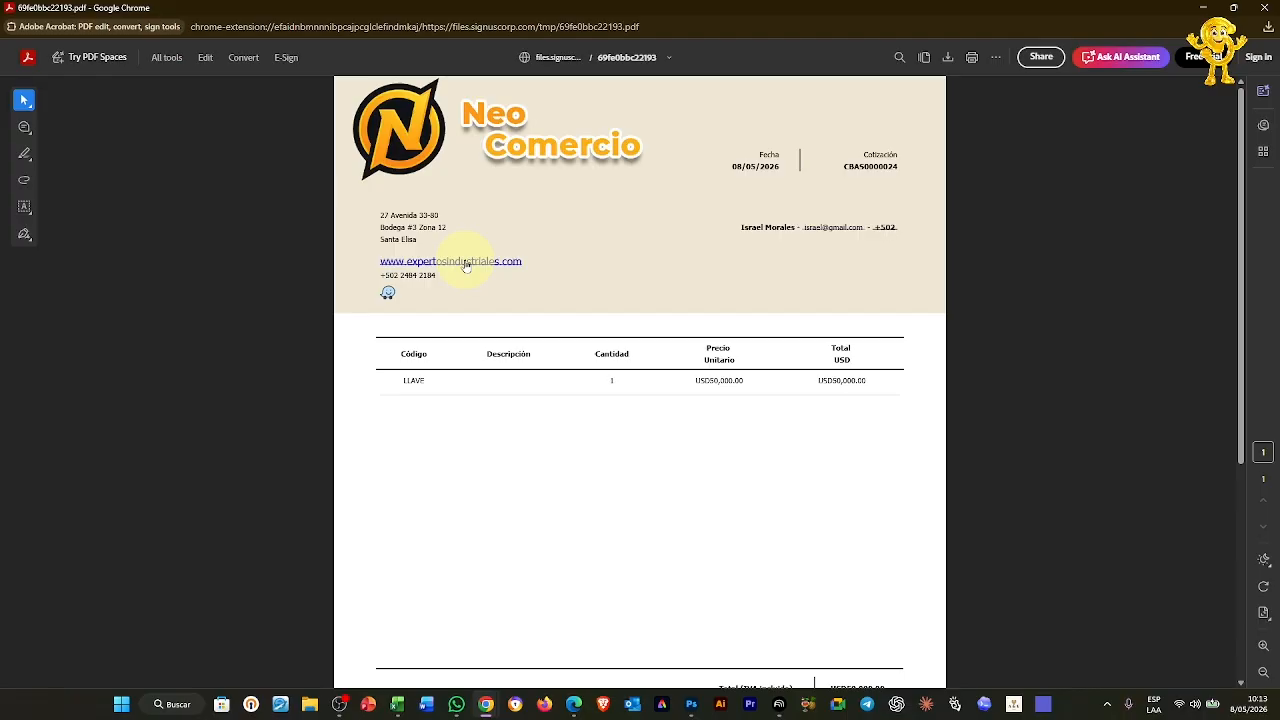
scroll(466, 265, "down", 5)
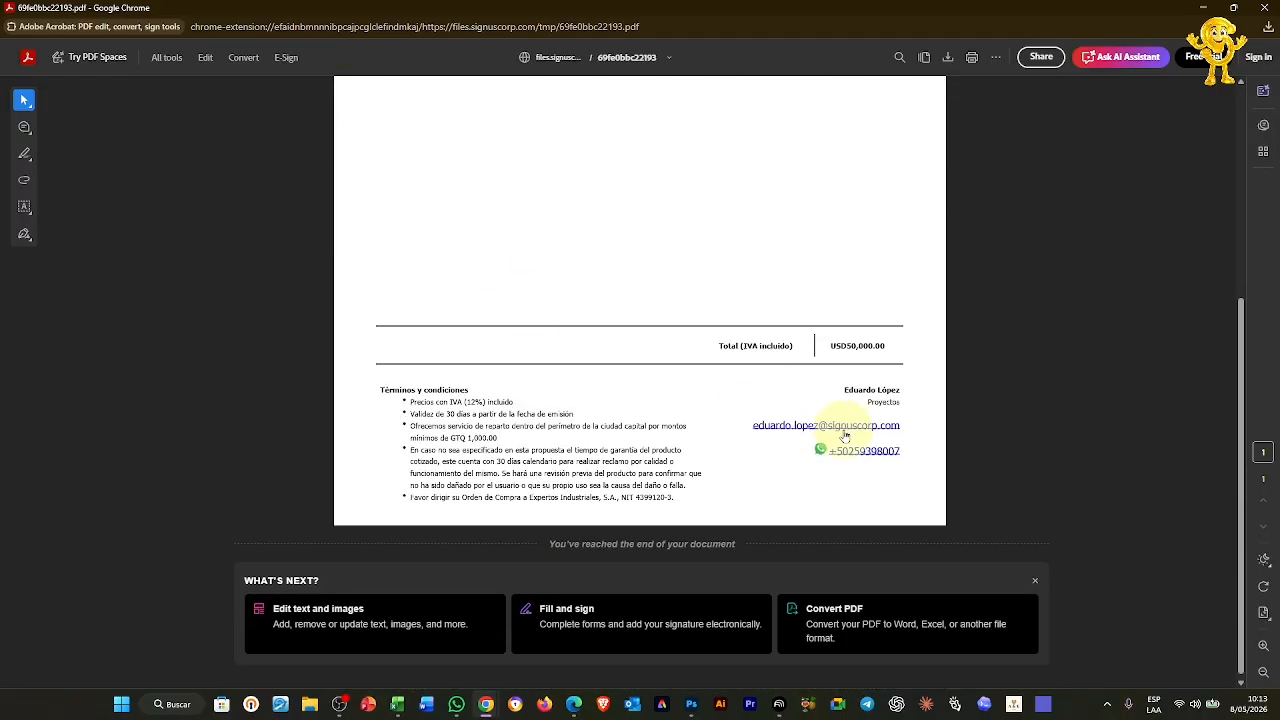
scroll(862, 459, "up", 5)
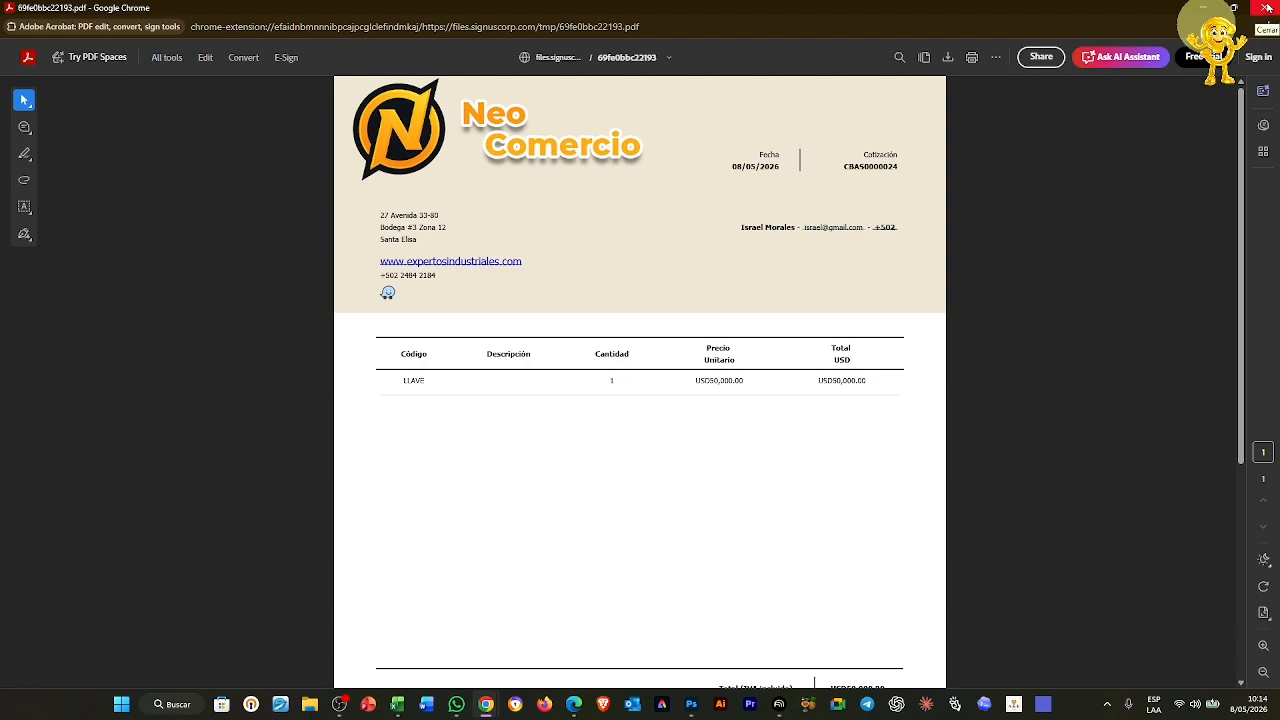
Close the PDF and open quotation CBAS0000024's details in the CRM
left_click(1267, 8)
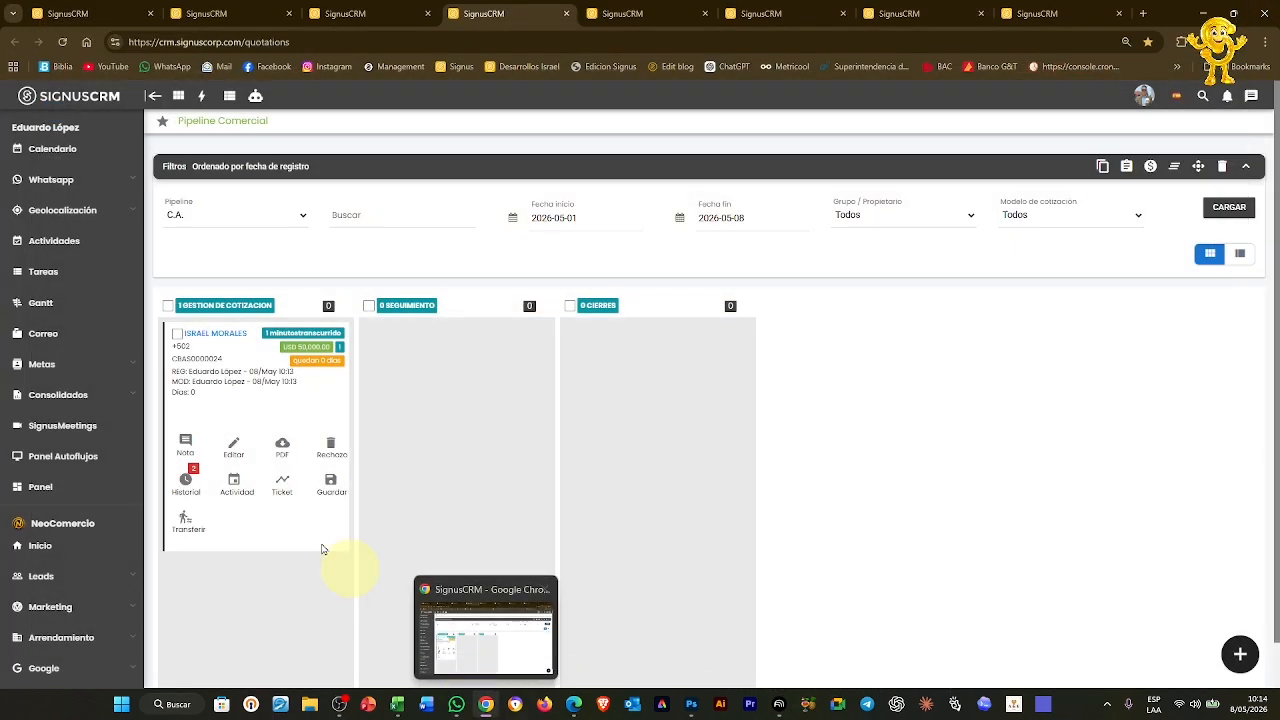
left_click(239, 452)
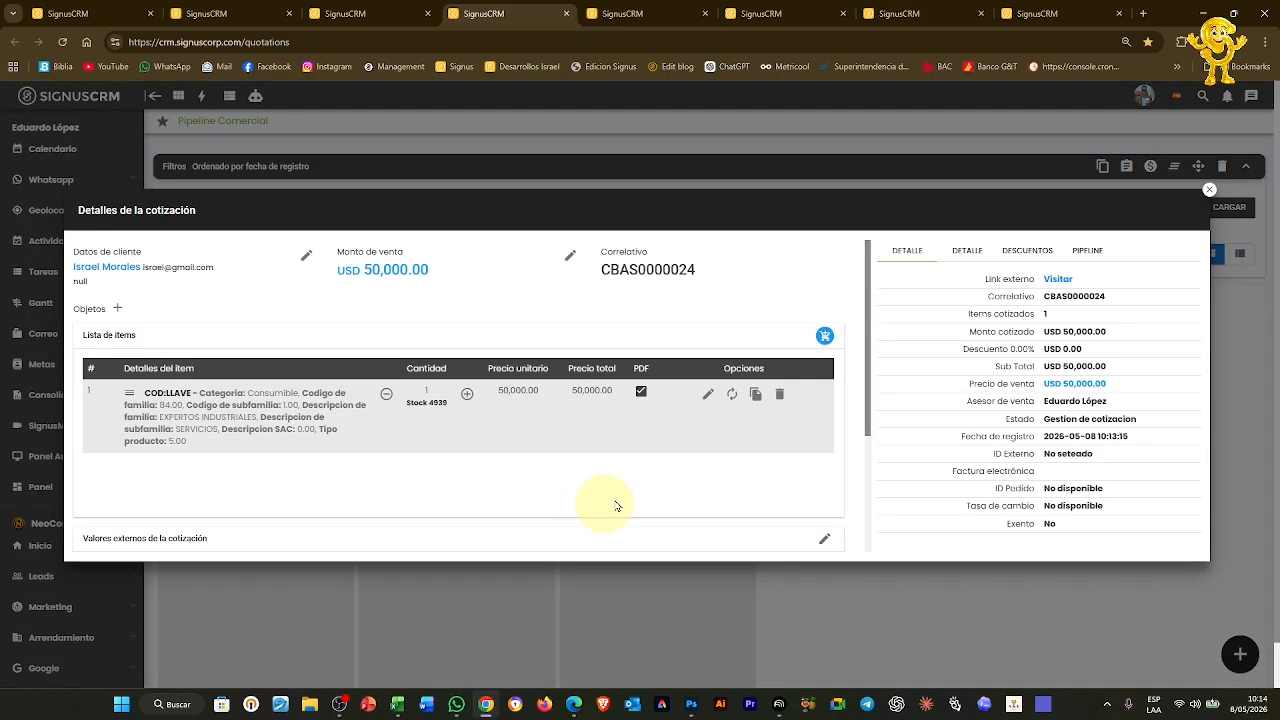
scroll(795, 441, "down", 3)
scroll(405, 379, "up", 1)
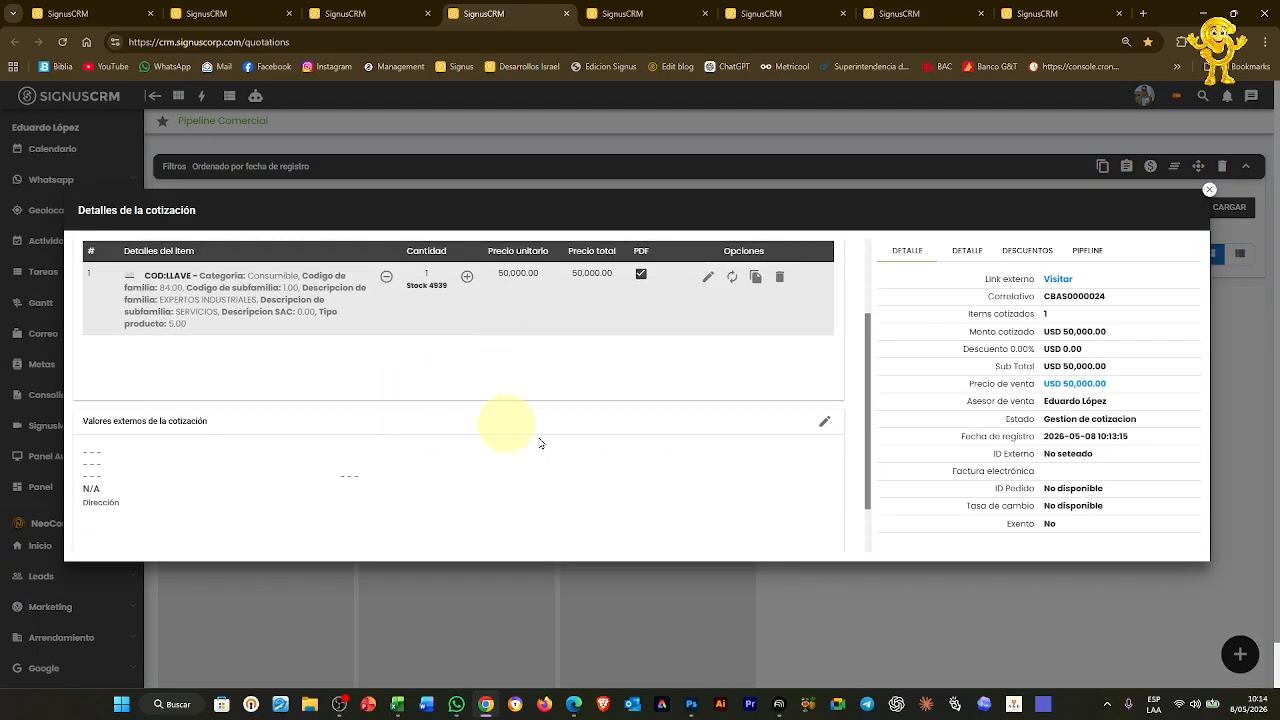
scroll(828, 410, "up", 2)
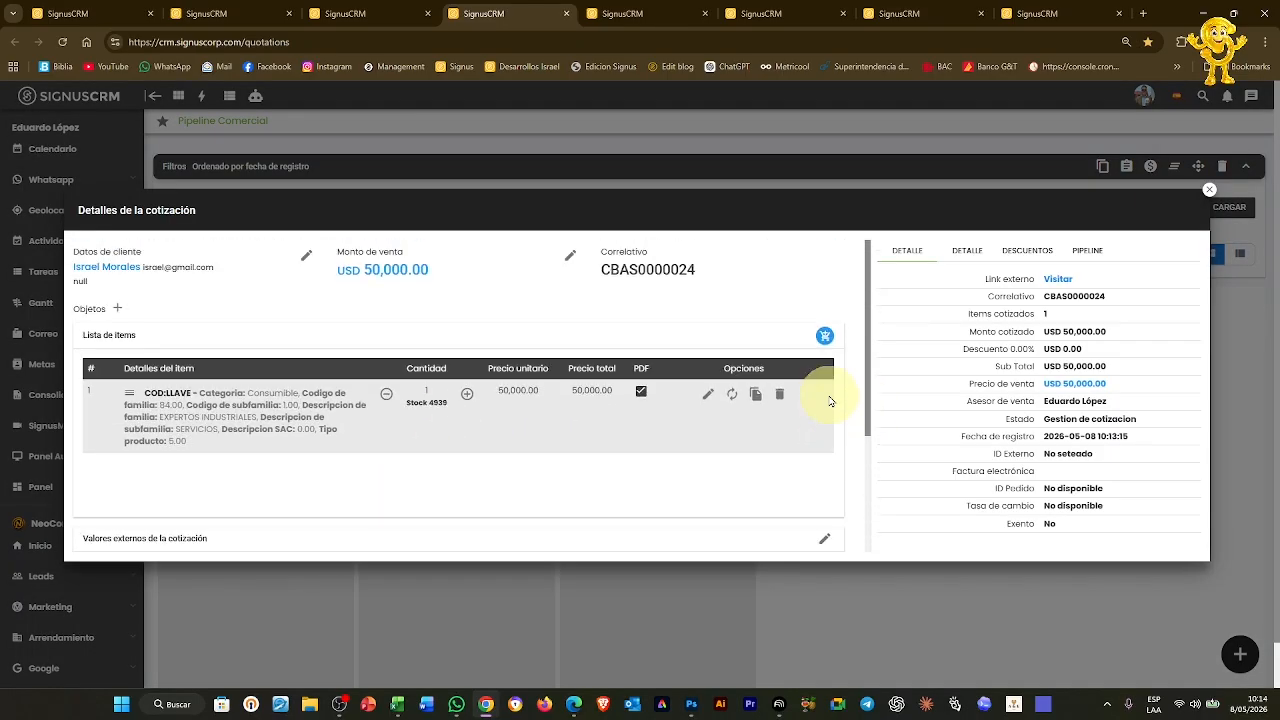
scroll(831, 500, "down", 3)
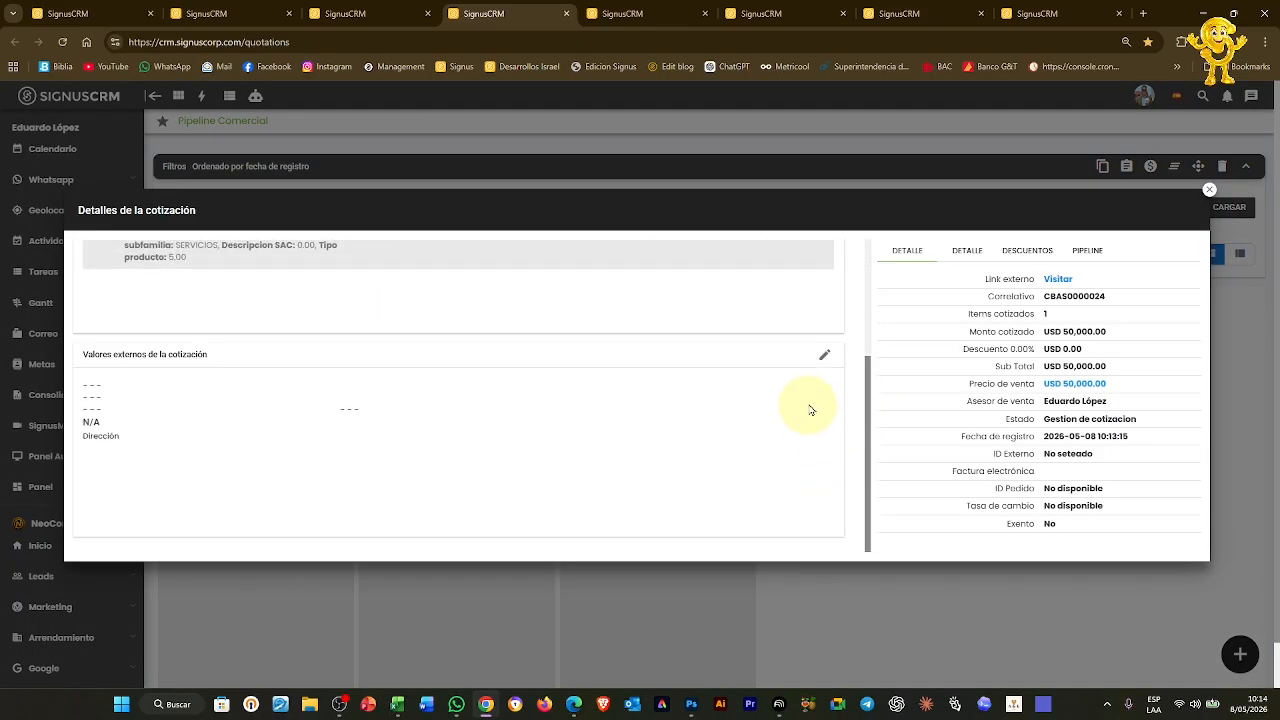
Save external values Proyecto Demostracion, terms ABC, 15 días credit and validity 5
left_click(826, 357)
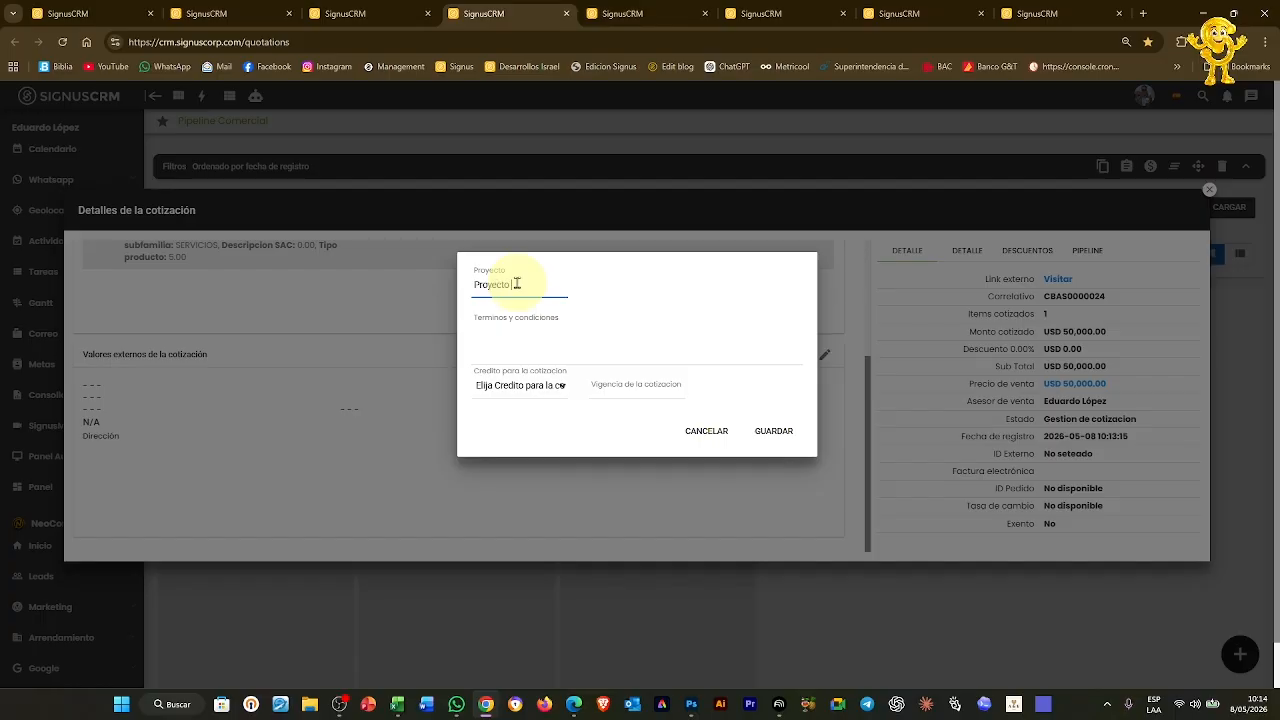
type("cion")
left_click(508, 330)
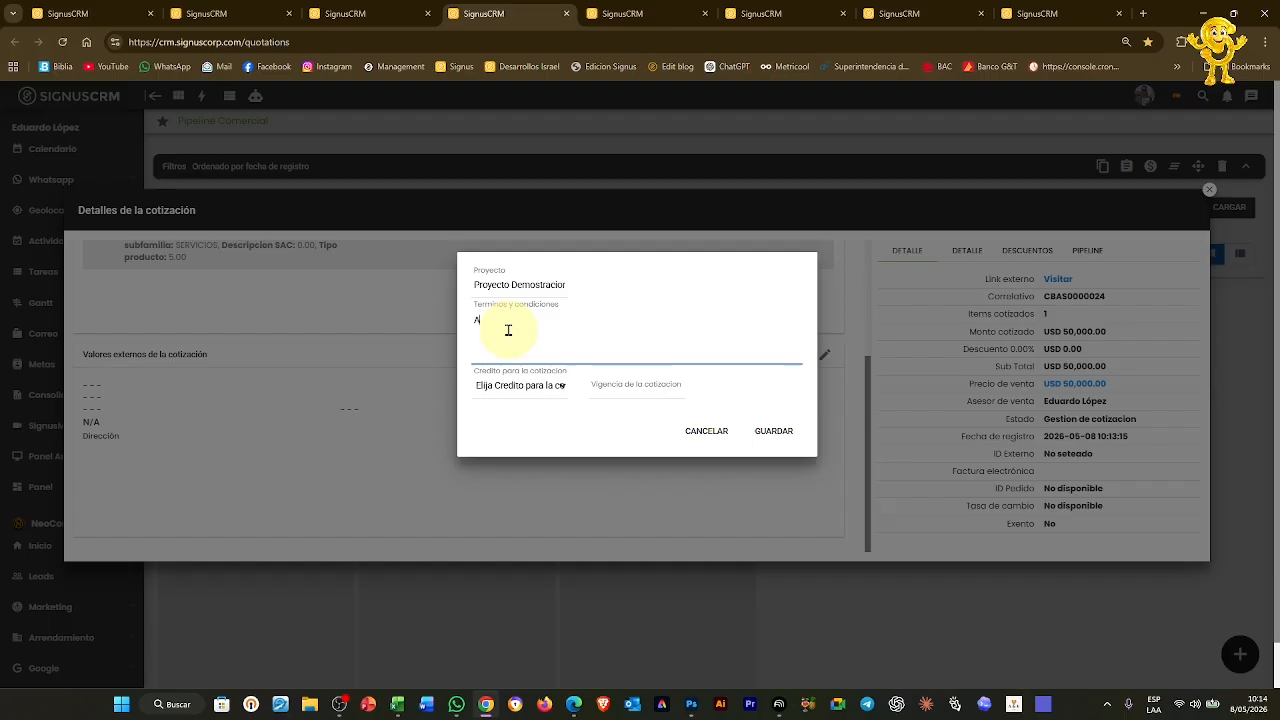
left_click(545, 388)
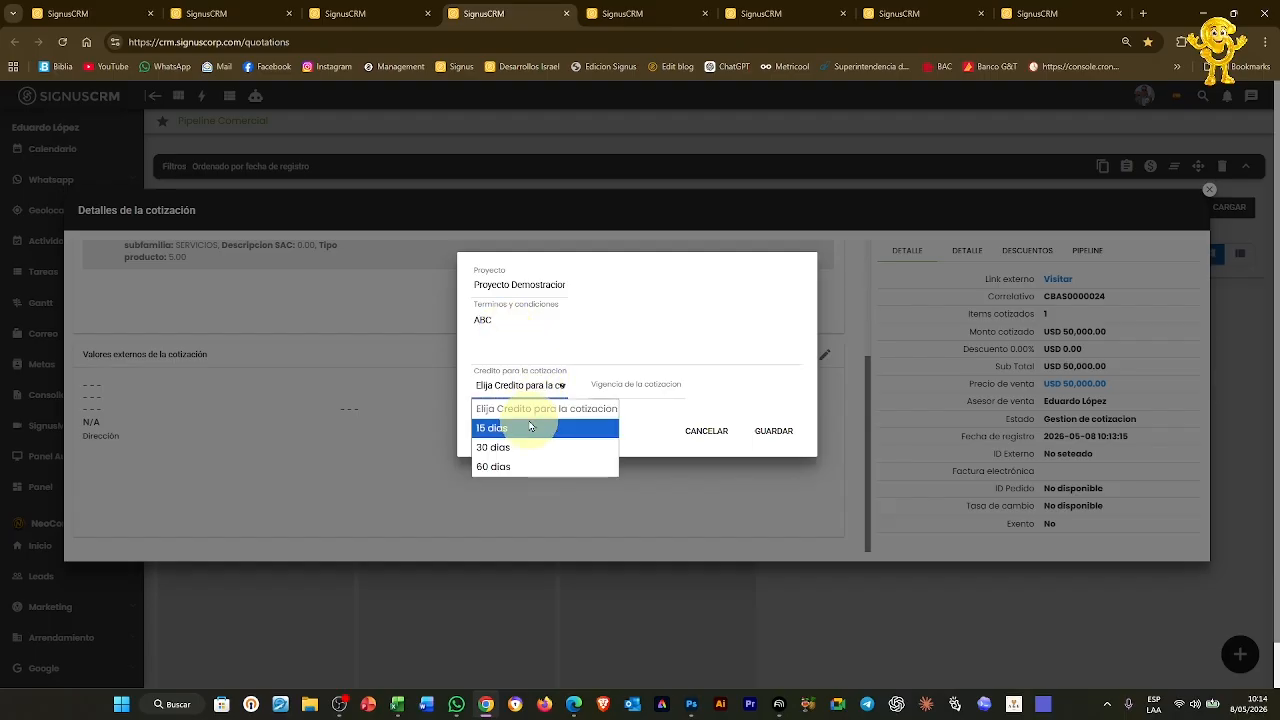
left_click(530, 430)
left_click(635, 388)
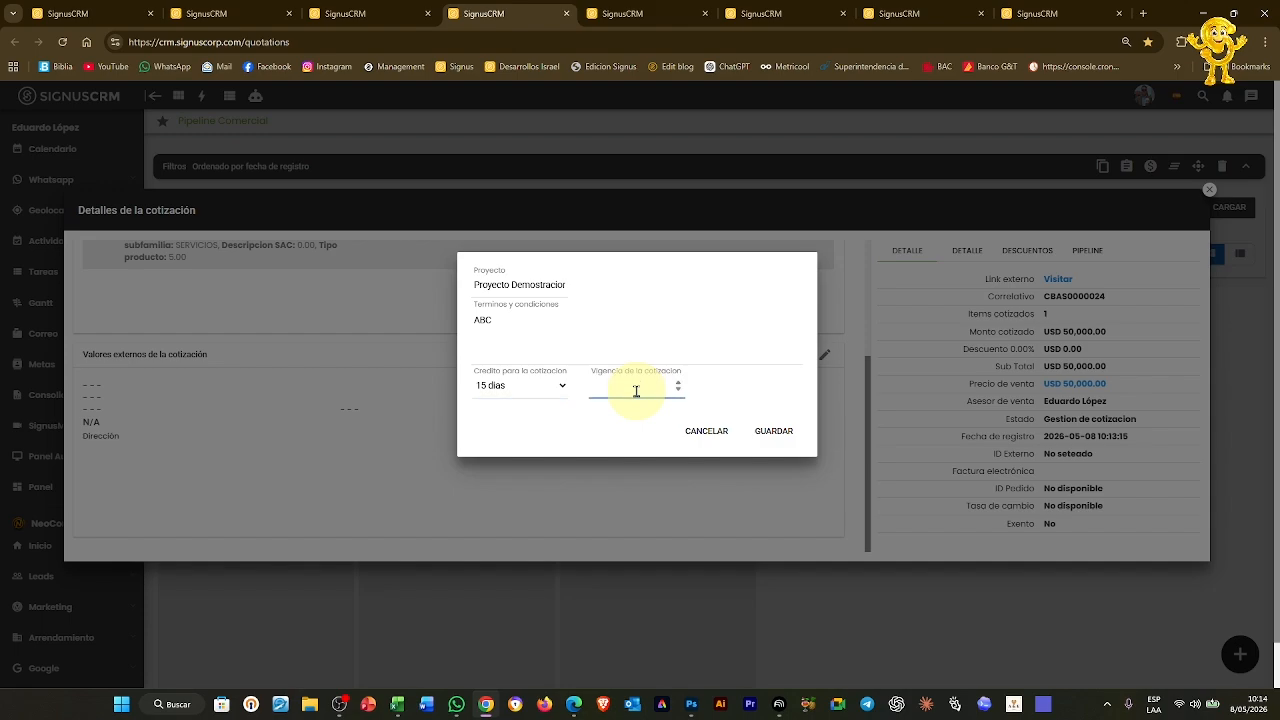
left_click(773, 431)
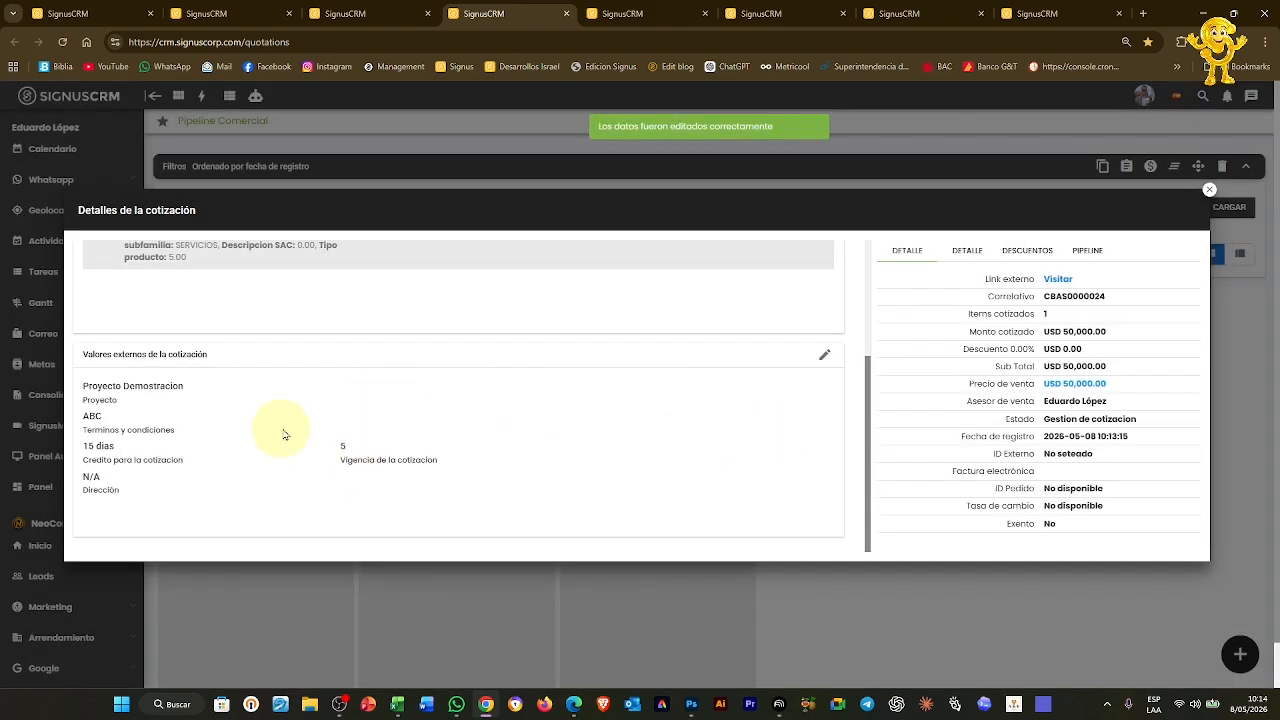
left_click(1211, 193)
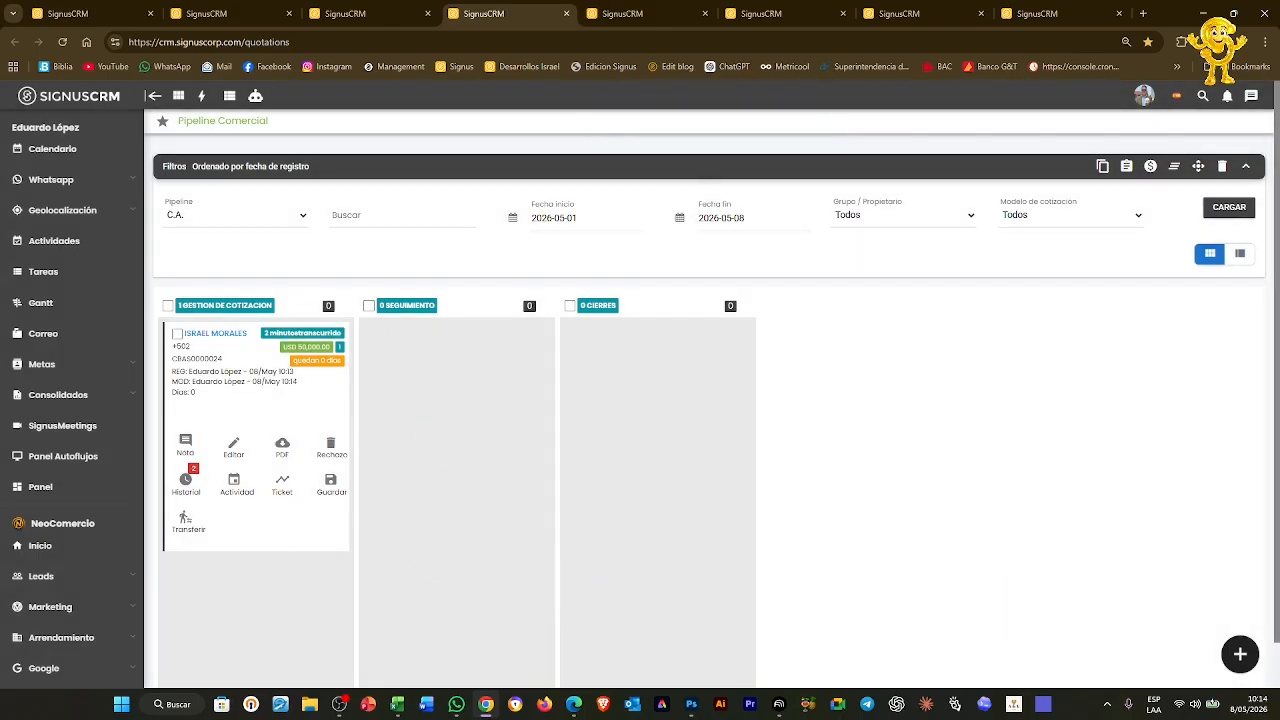
left_click(270, 500)
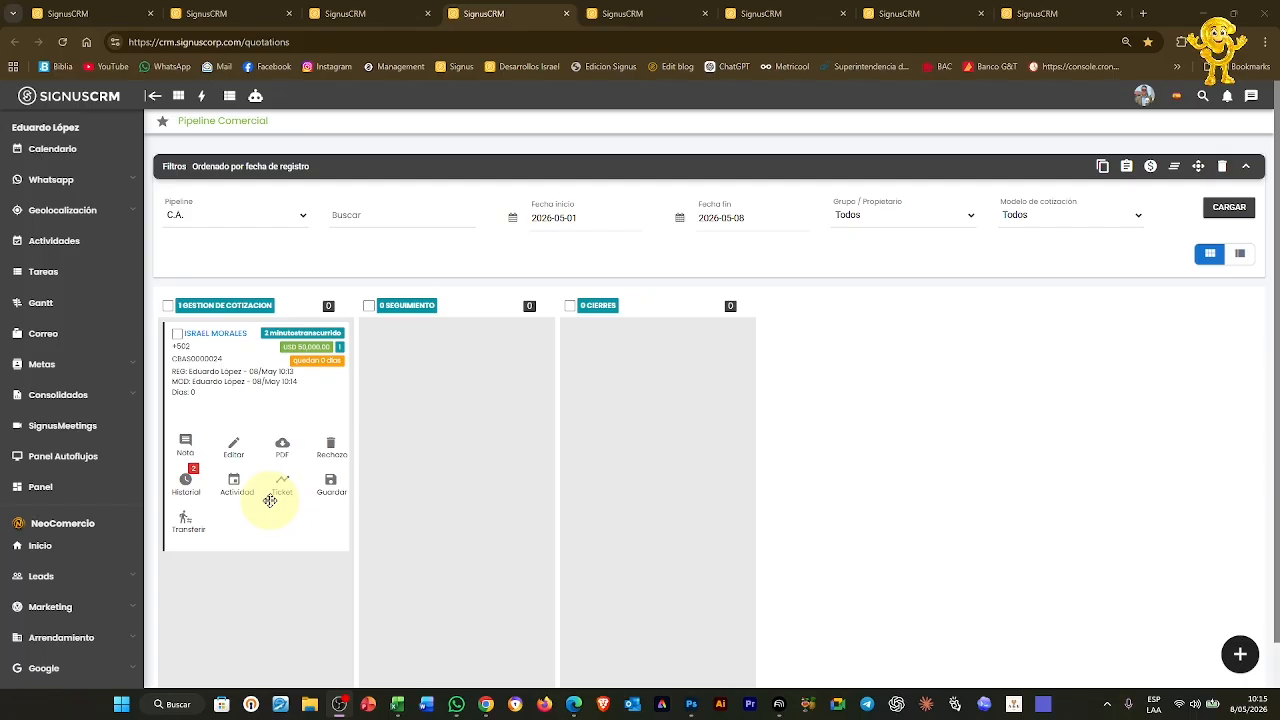
left_click(284, 446)
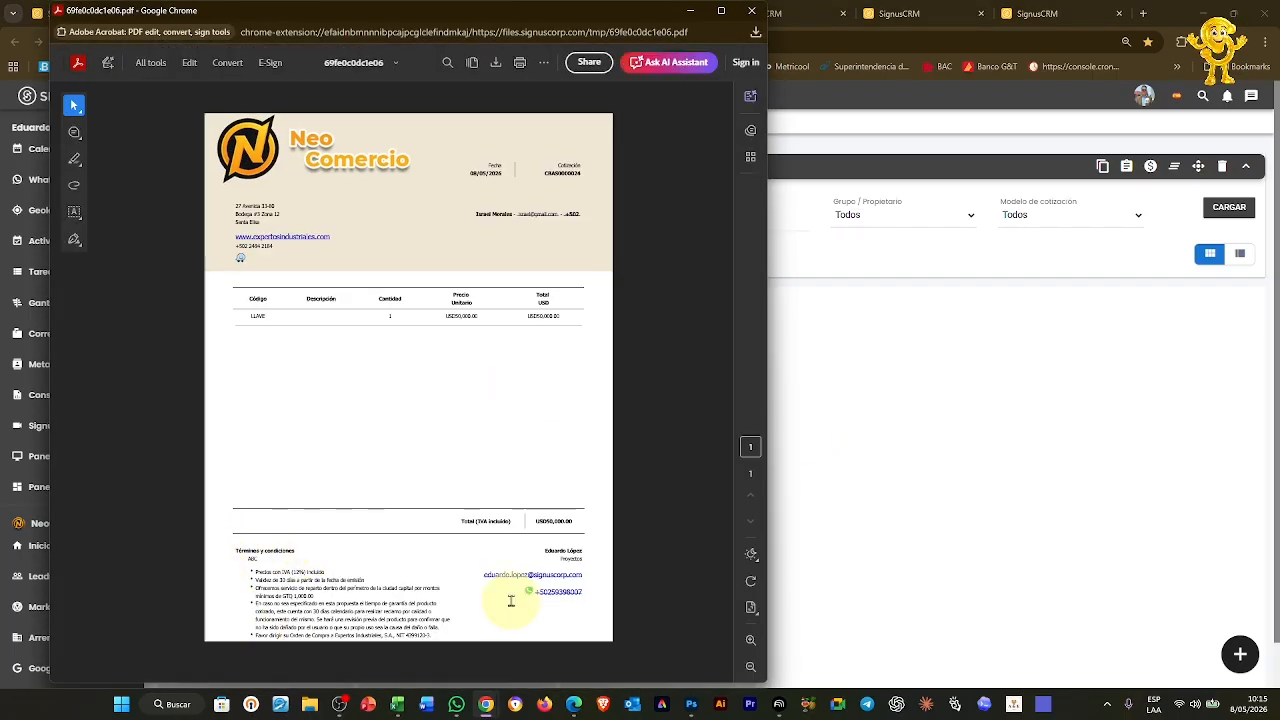
scroll(511, 601, "down", 1)
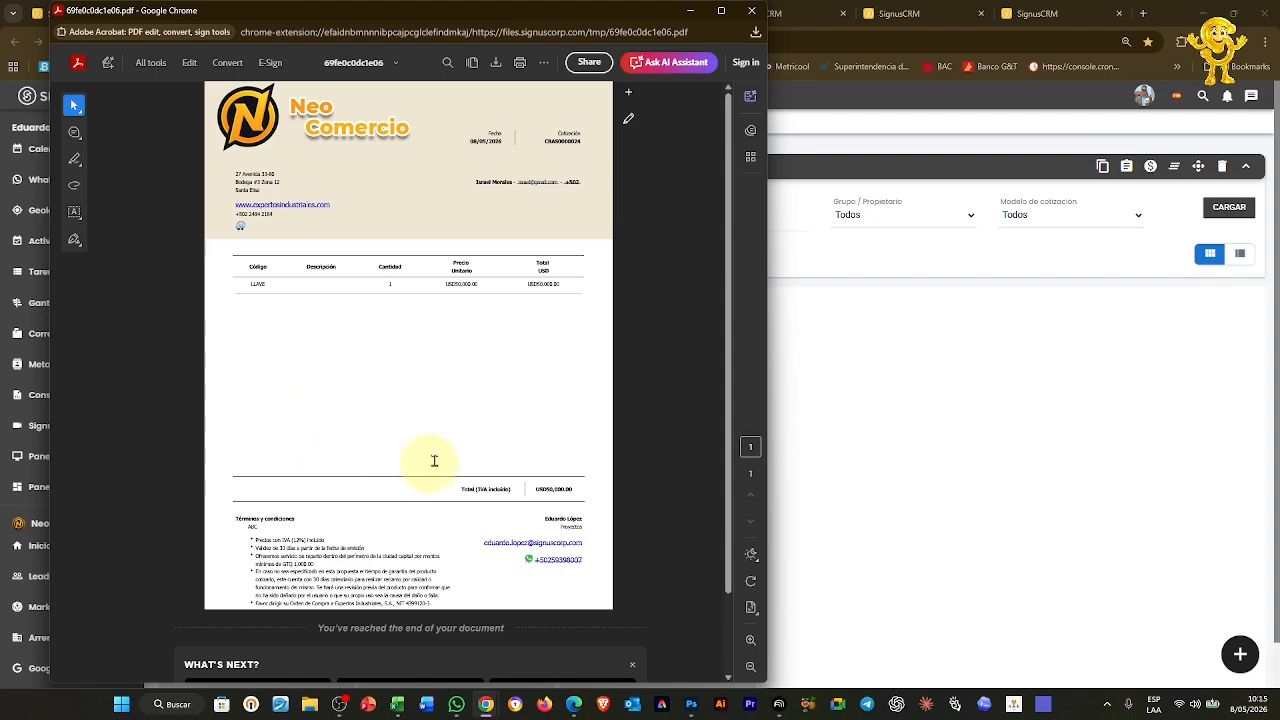
left_click(753, 11)
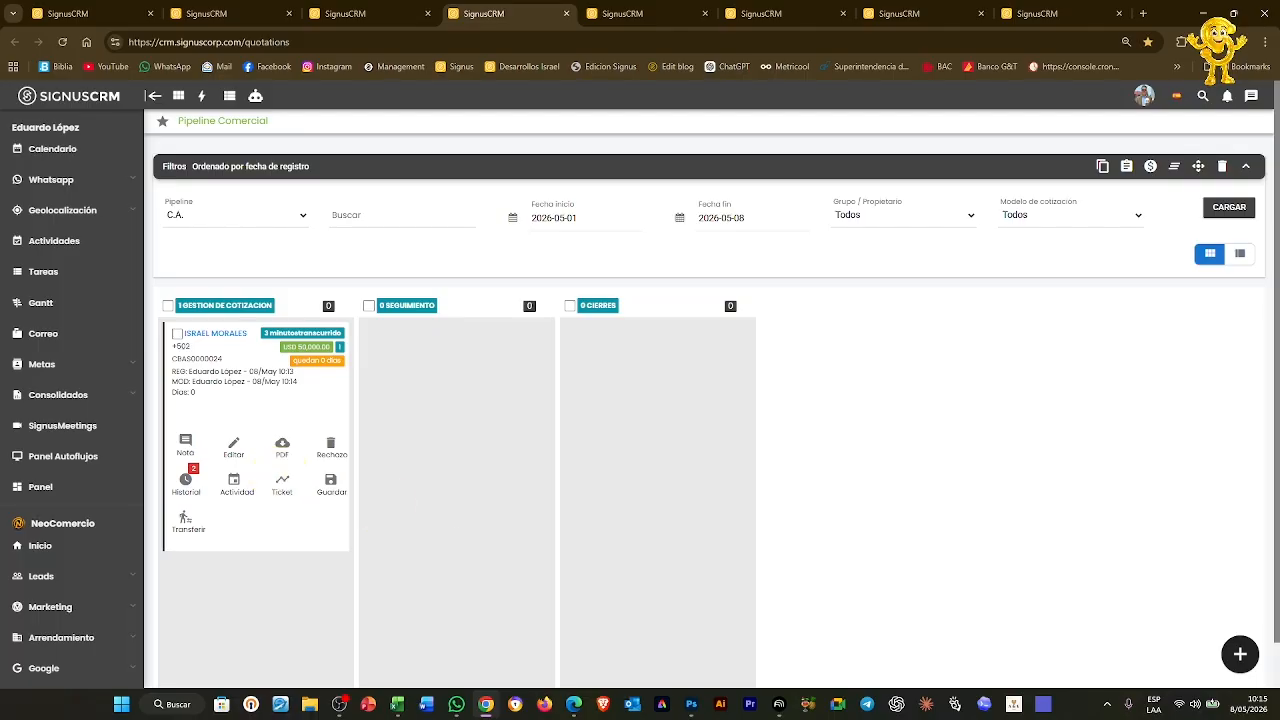
Review the Soporte SE case configuration and its TRES step, then close it
key("ctrl+9")
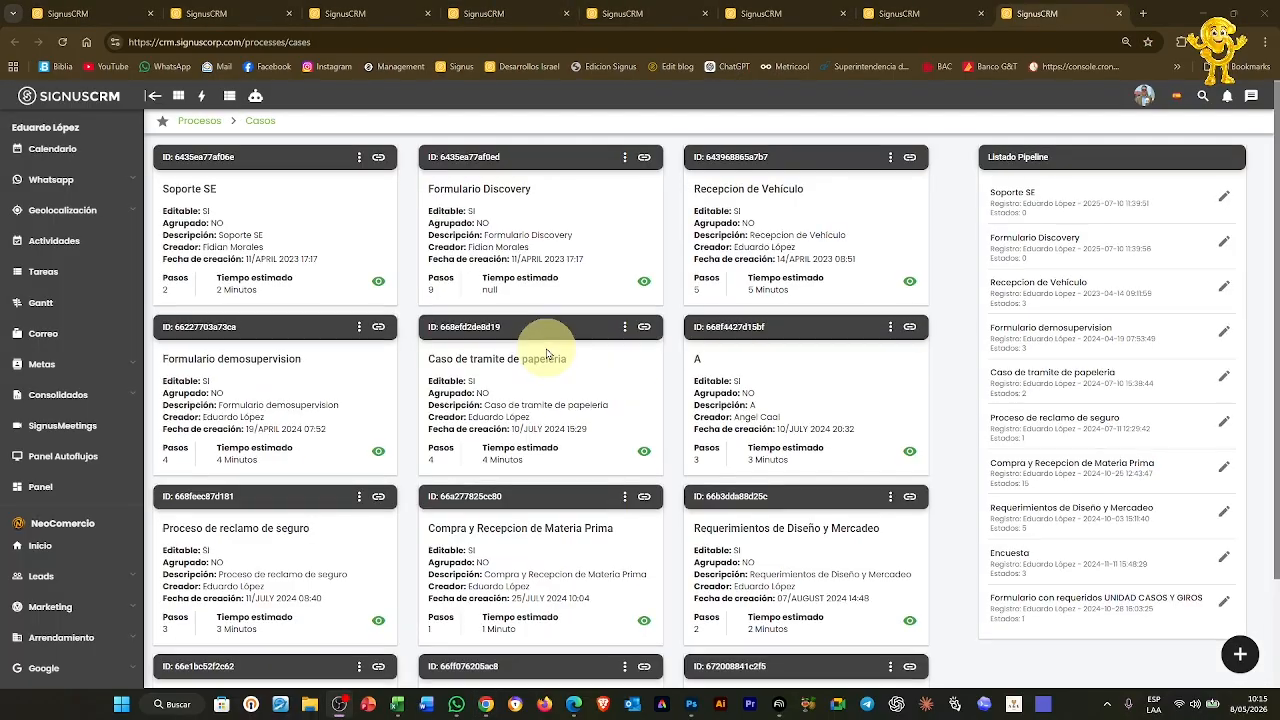
scroll(530, 370, "down", 2)
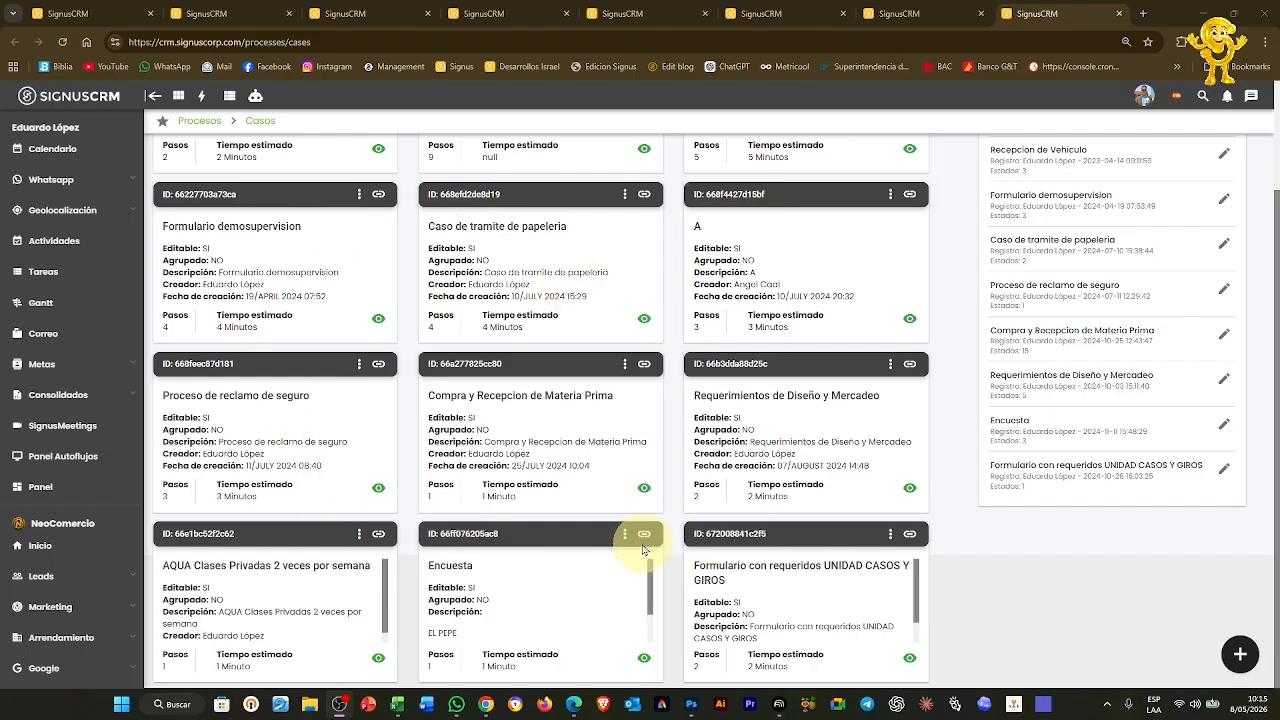
scroll(644, 549, "up", 2)
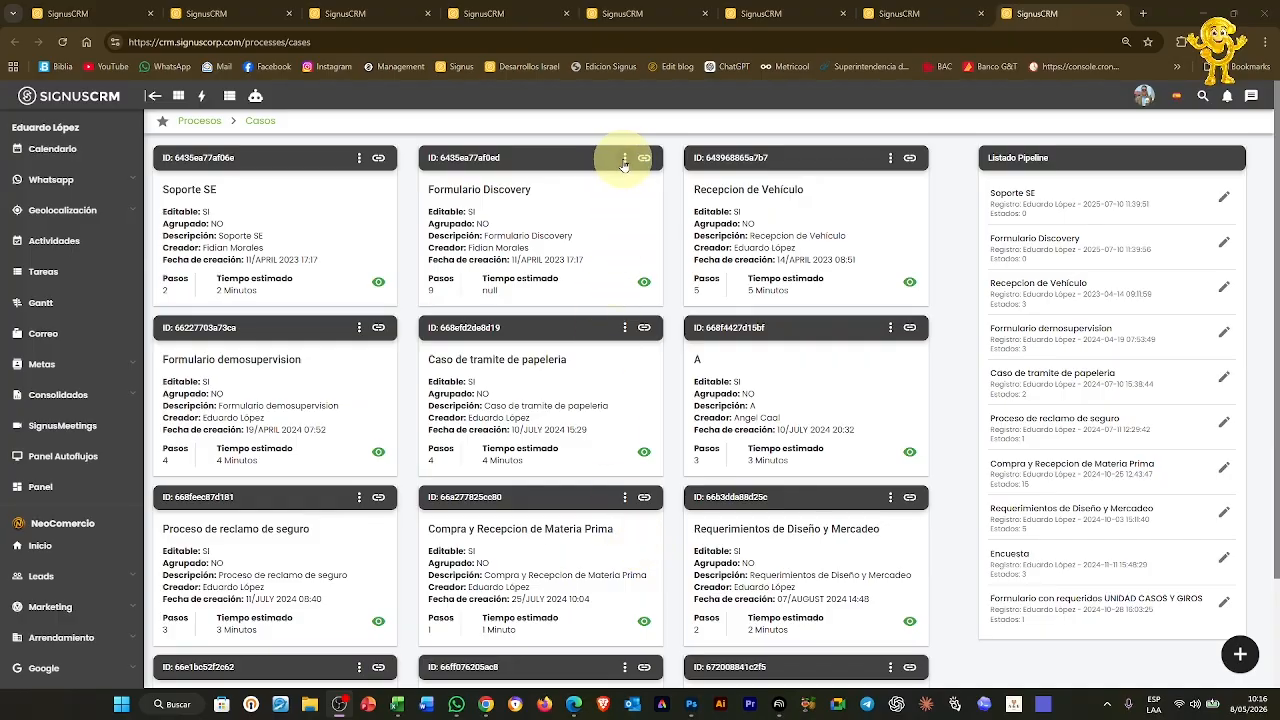
left_click(359, 159)
left_click(323, 171)
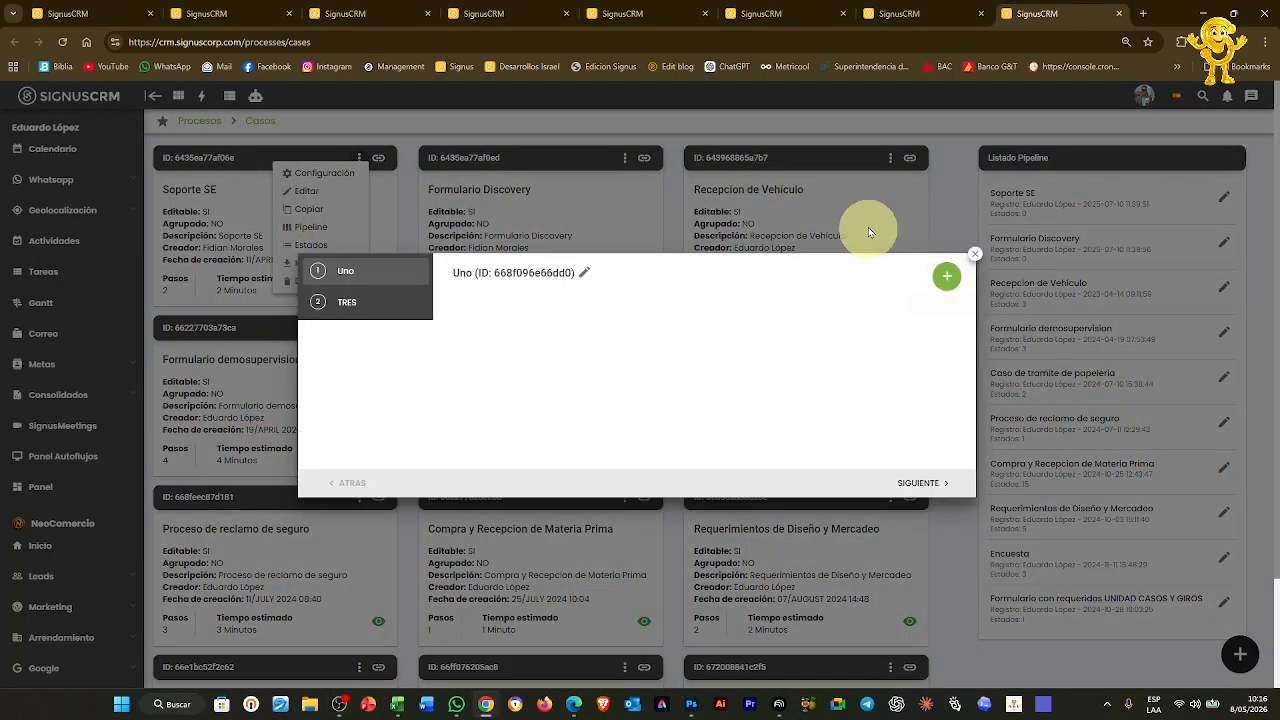
left_click(346, 302)
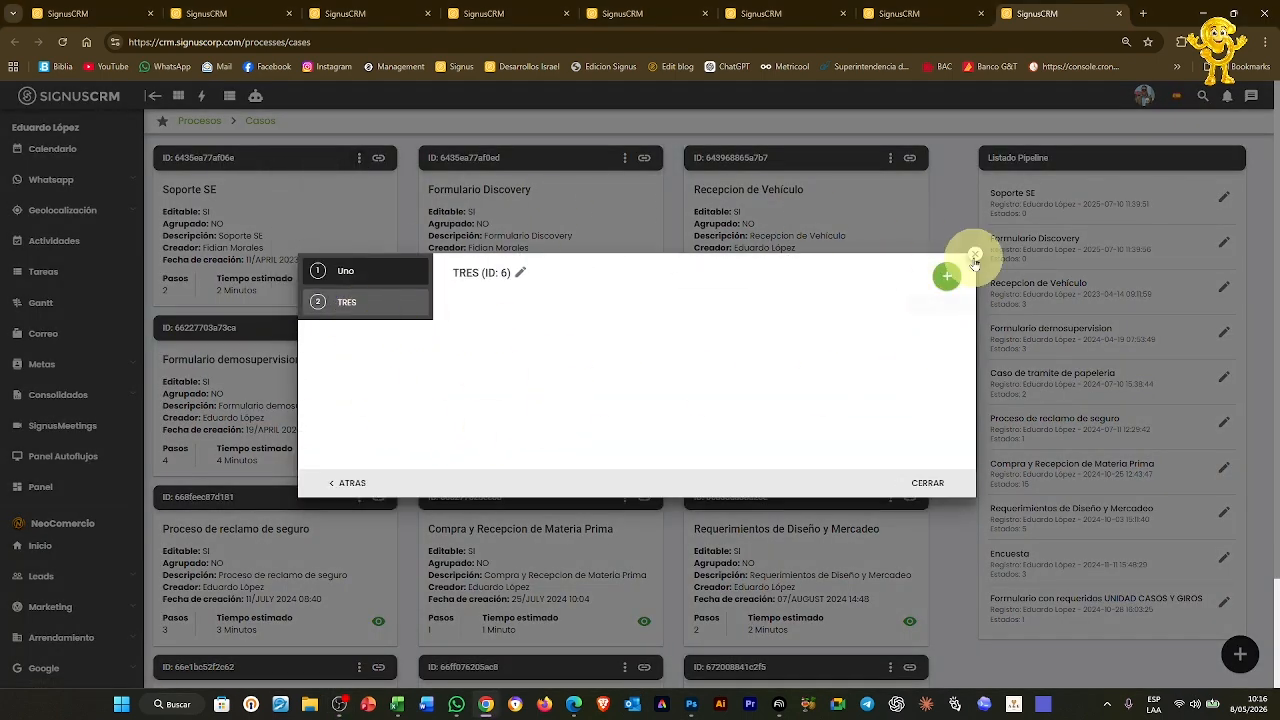
left_click(975, 254)
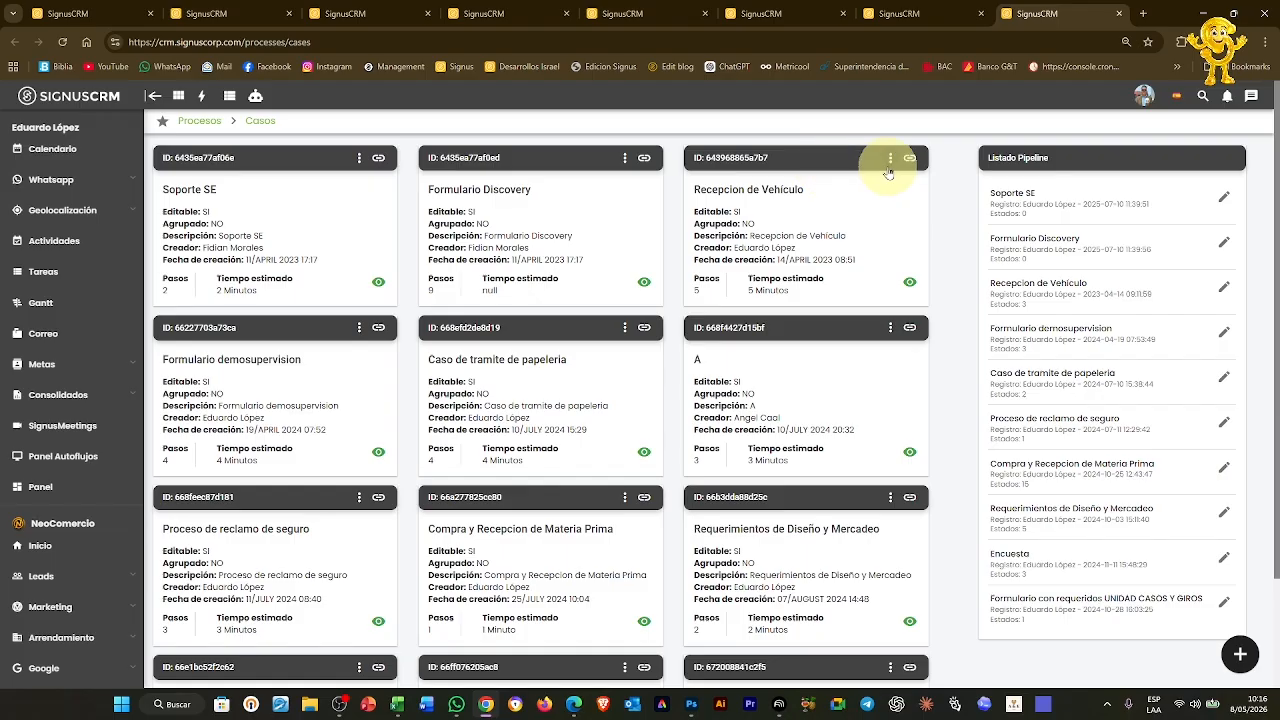
Review the Recepcion de Vehiculo form's Informacion Alumno and Plano steps, then close it
left_click(890, 160)
left_click(856, 174)
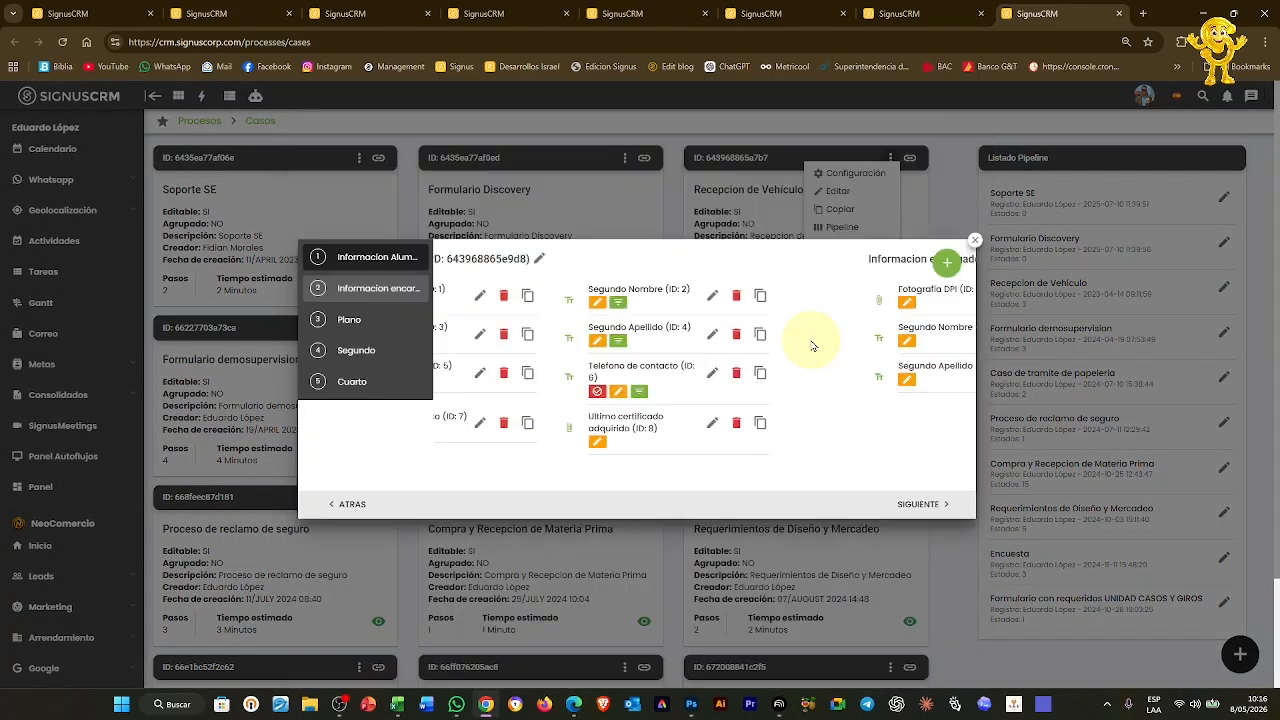
left_click(371, 252)
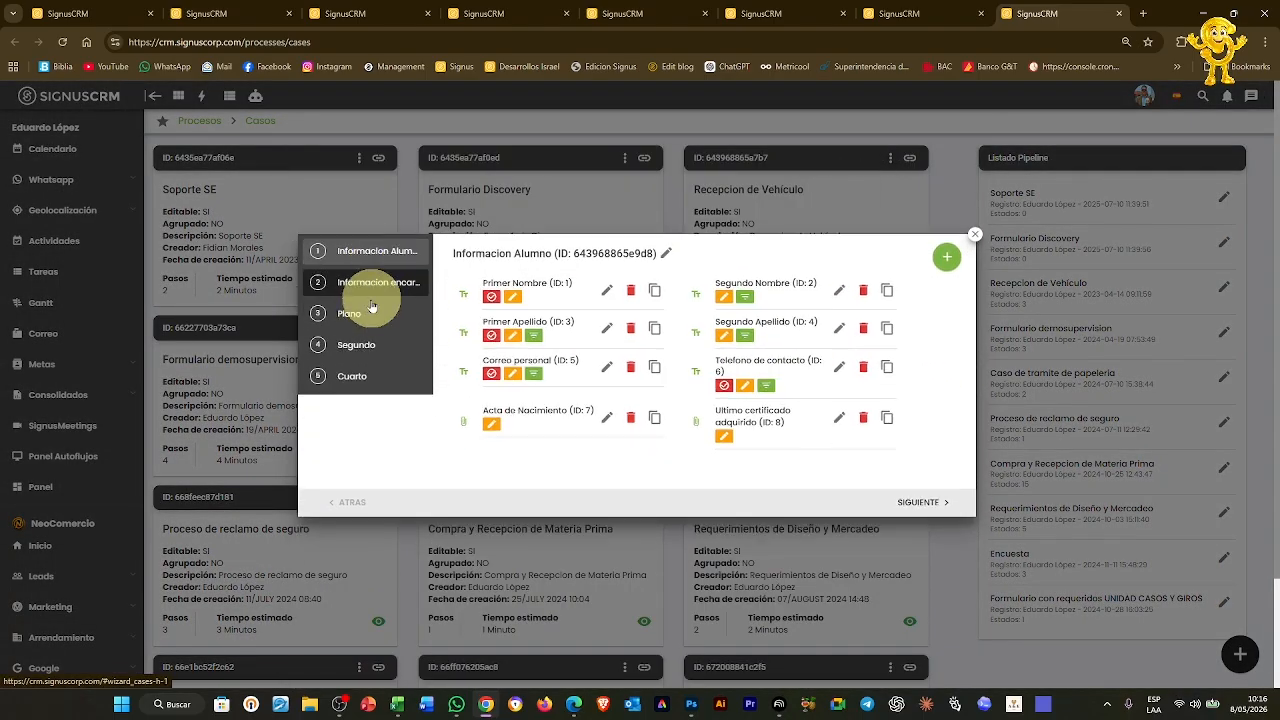
left_click(366, 313)
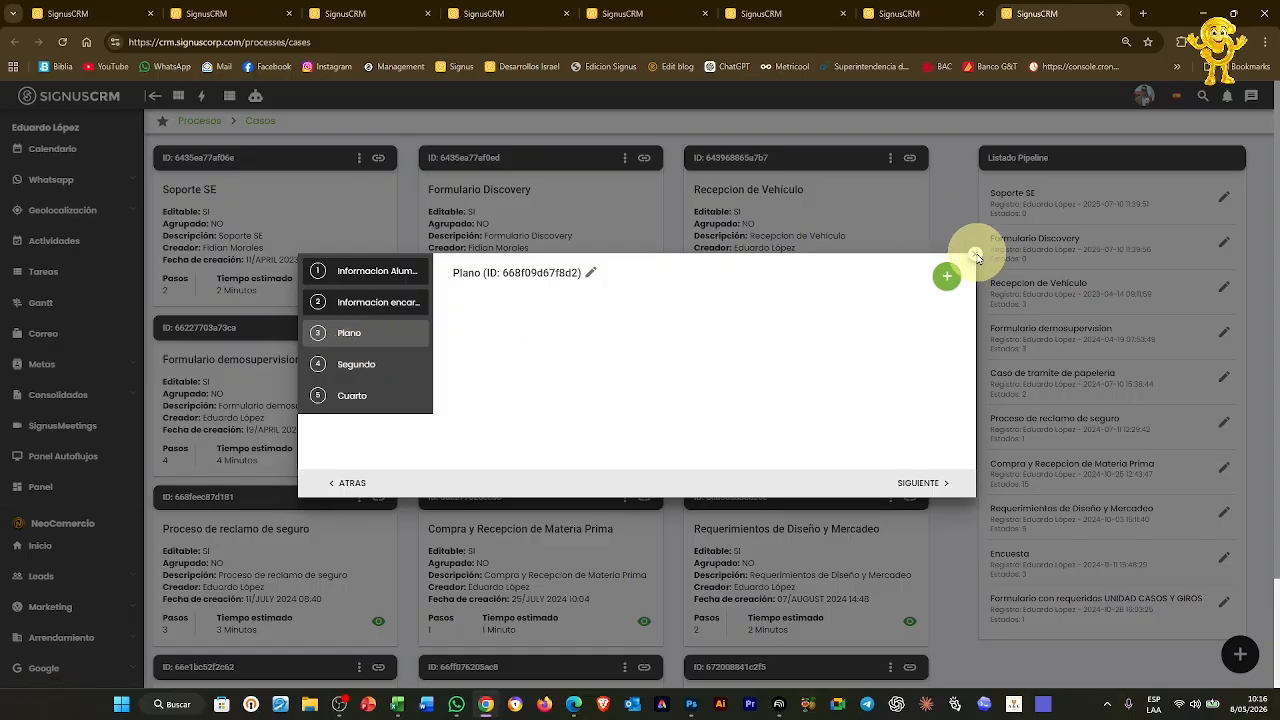
left_click(975, 235)
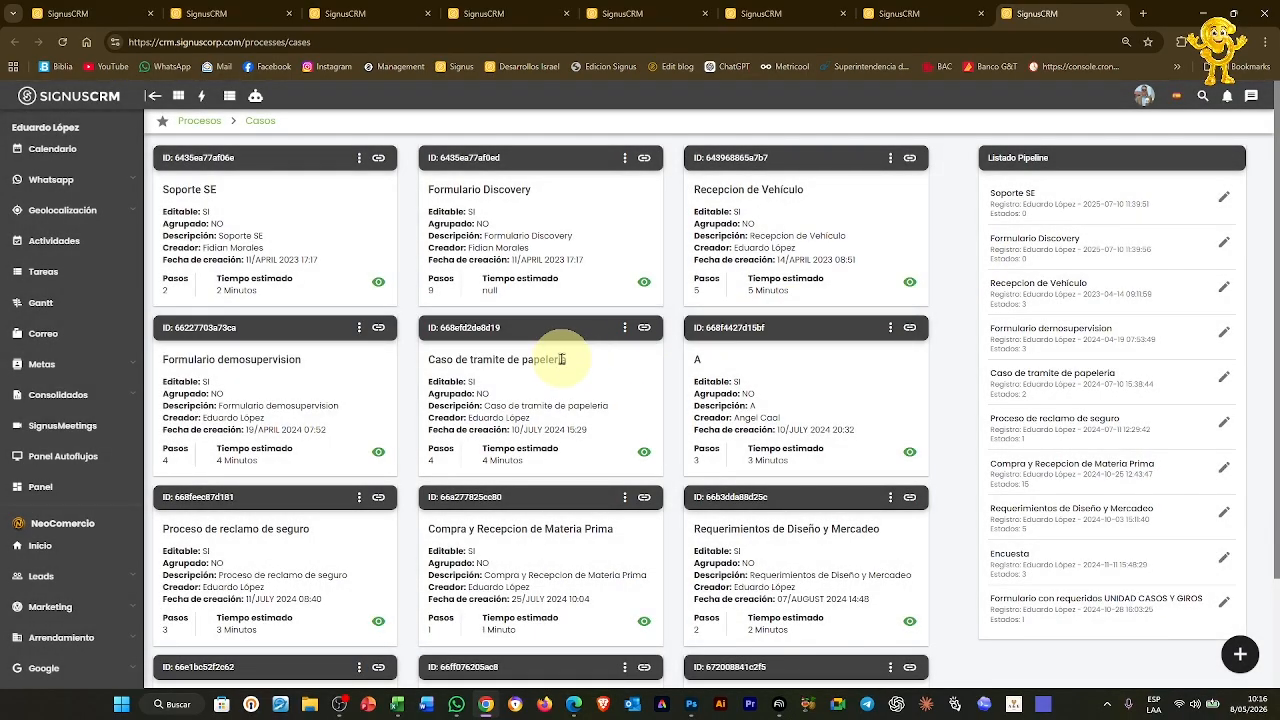
Open and close the Formulario demosupervision case form configuration
left_click(358, 327)
left_click(325, 343)
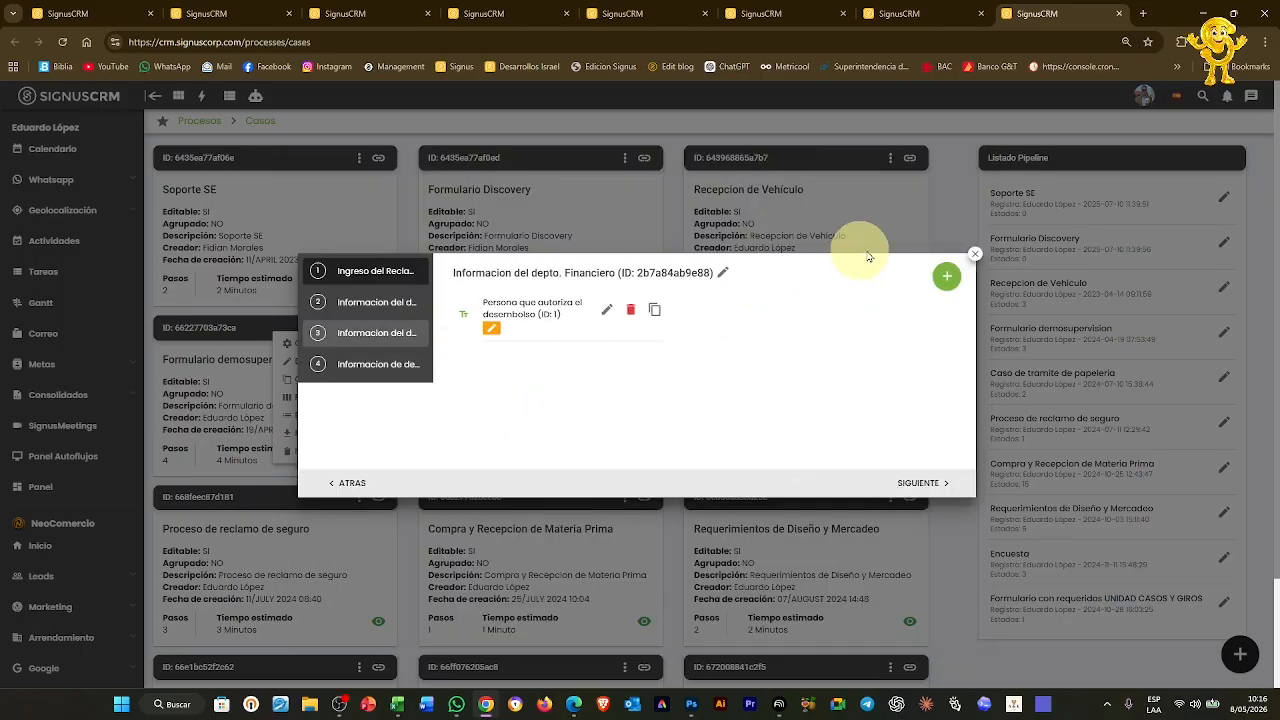
left_click(977, 256)
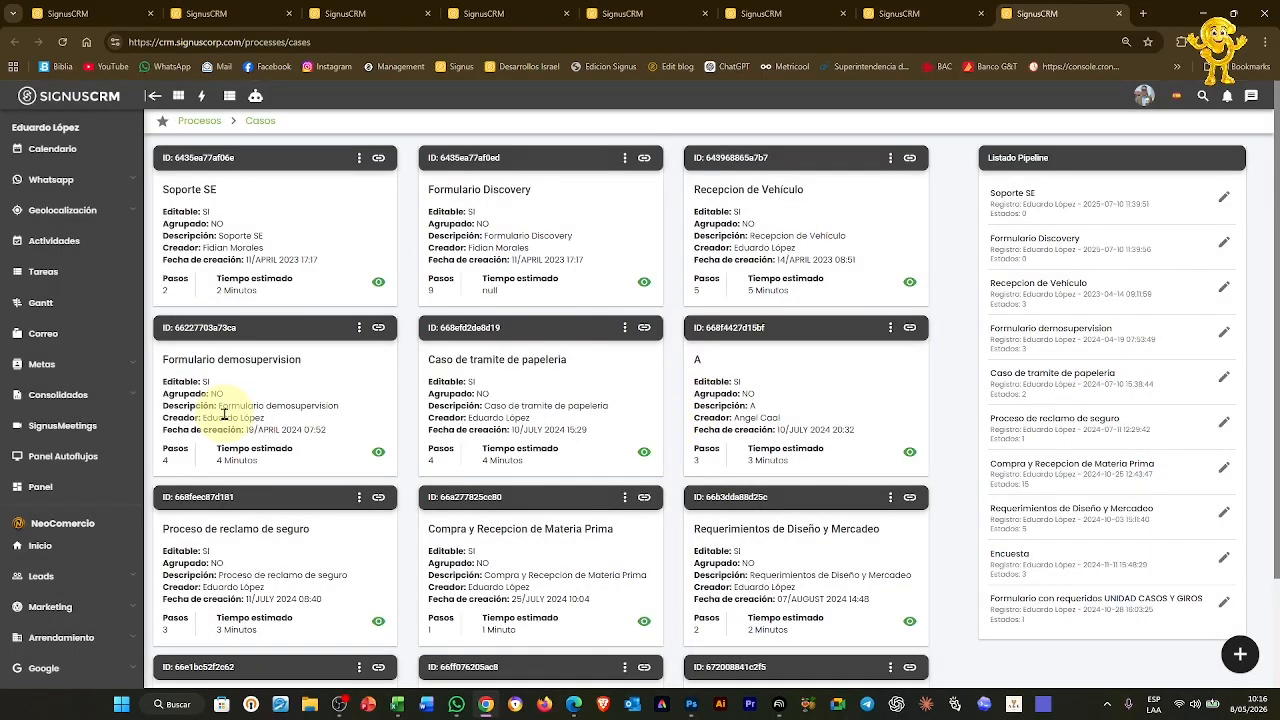
Review demosupervision's Ingreso de Reclamo and Validacion del caso pipeline steps, then view Tickets
left_click(358, 327)
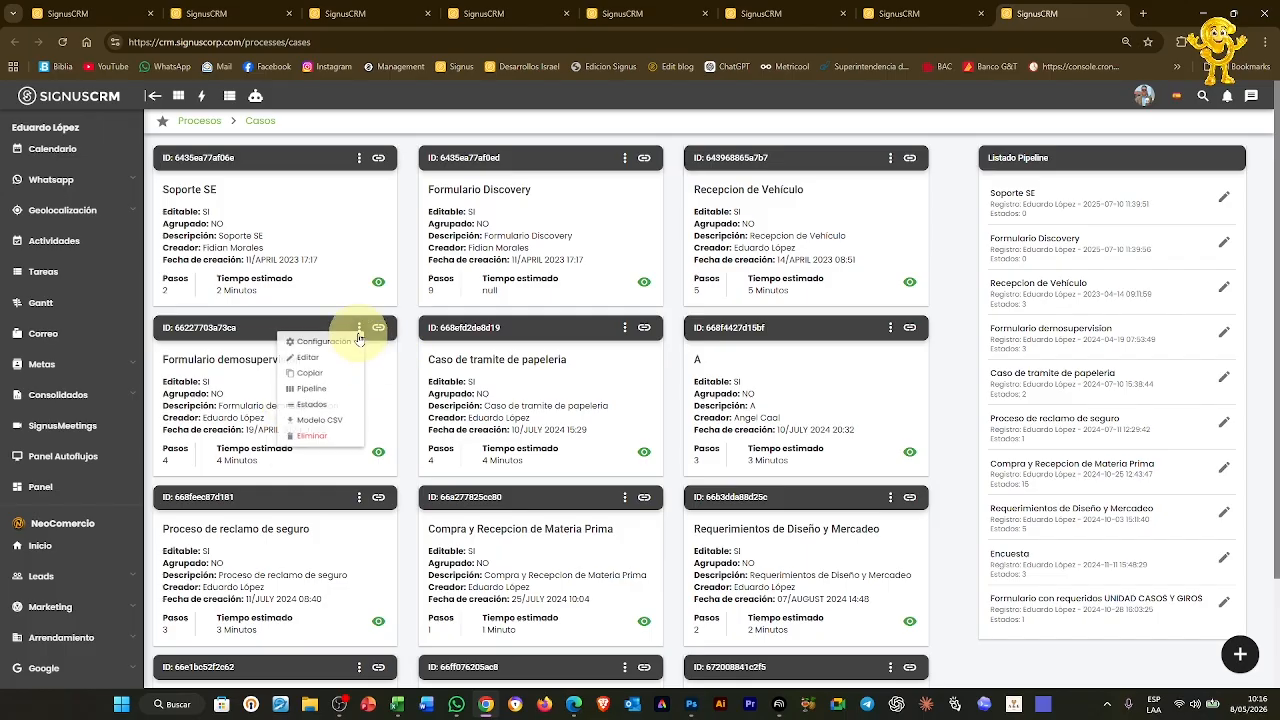
left_click(320, 398)
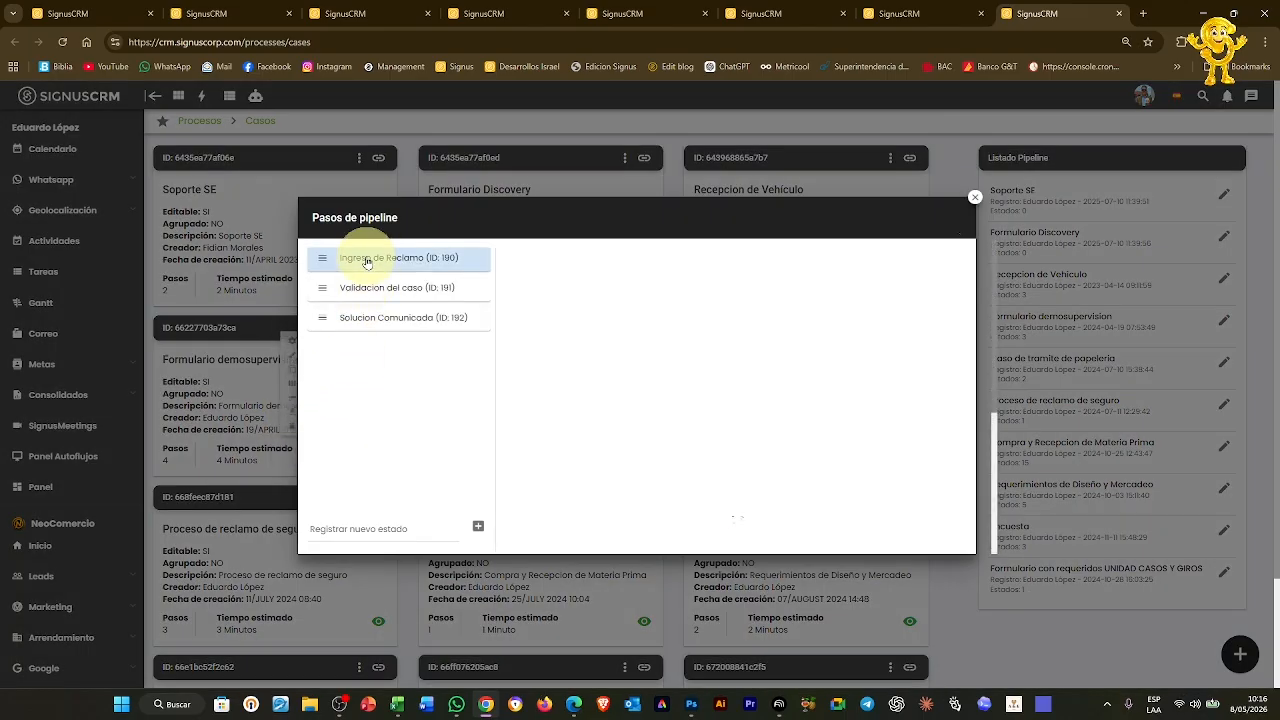
left_click(366, 288)
left_click(368, 320)
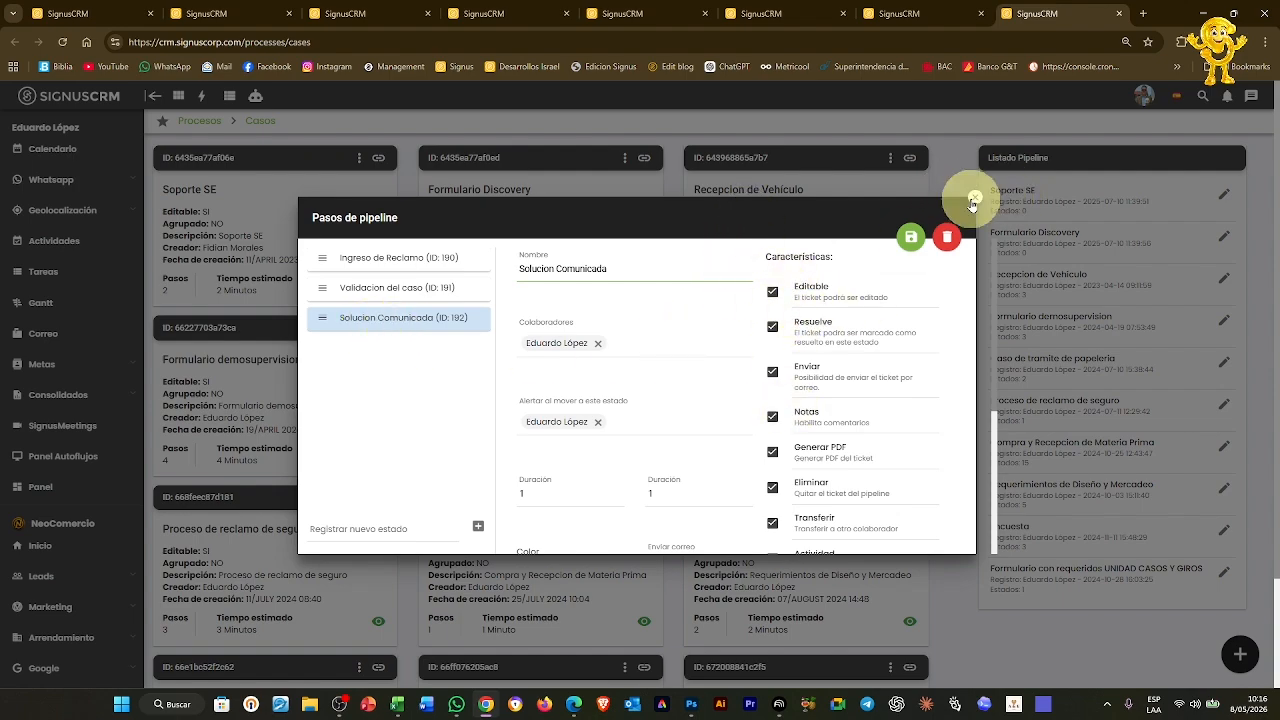
left_click(972, 205)
left_click(899, 13)
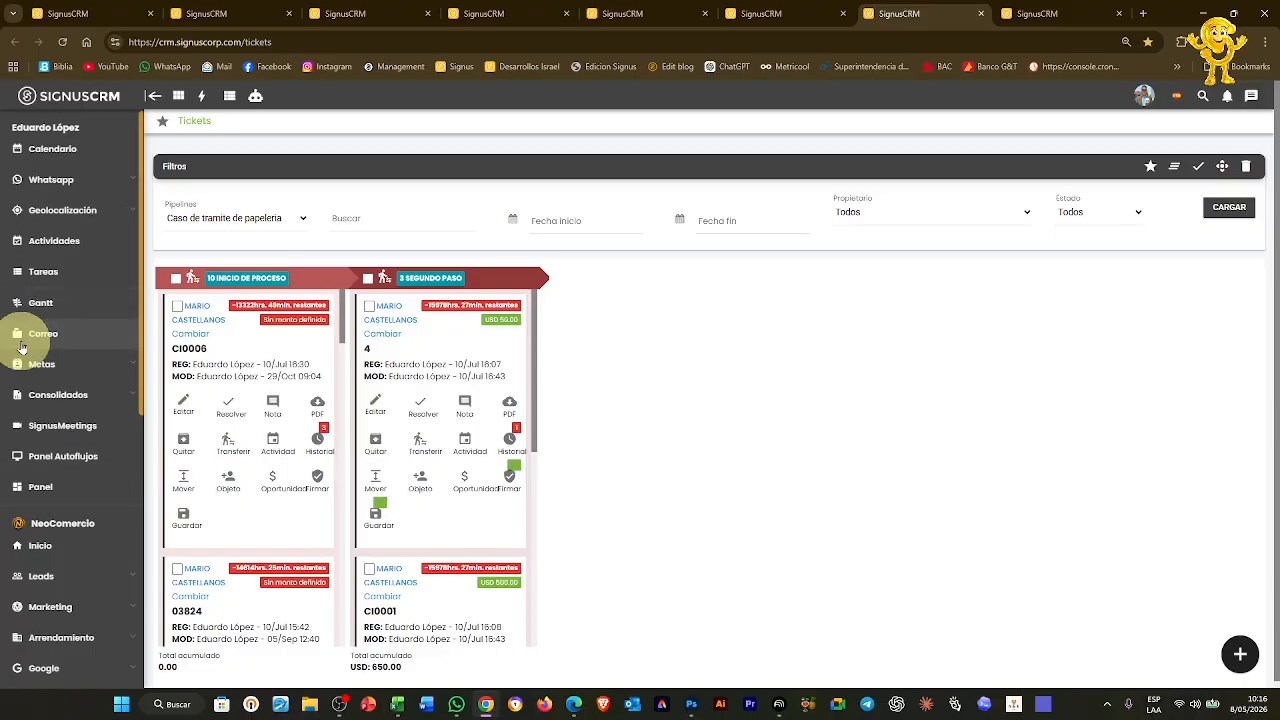
Confirm Formulario Discovery's pipeline has no steps yet
scroll(30, 370, "down", 3)
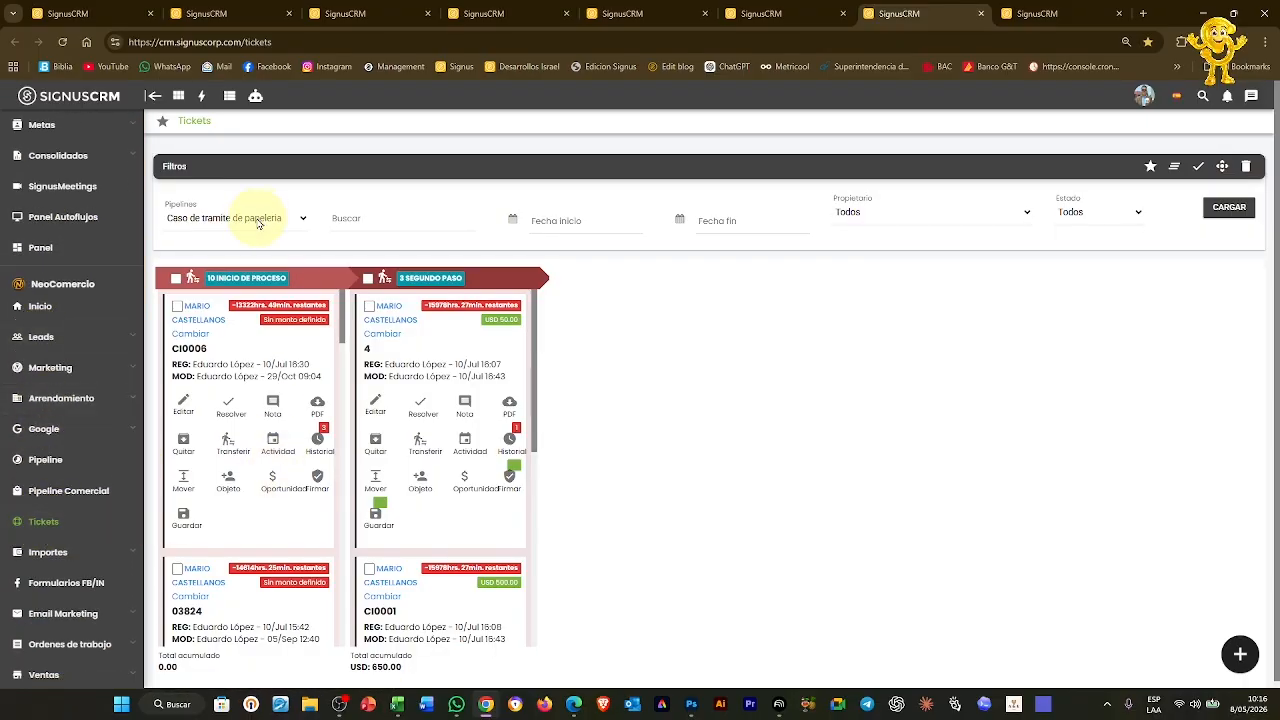
left_click(812, 13)
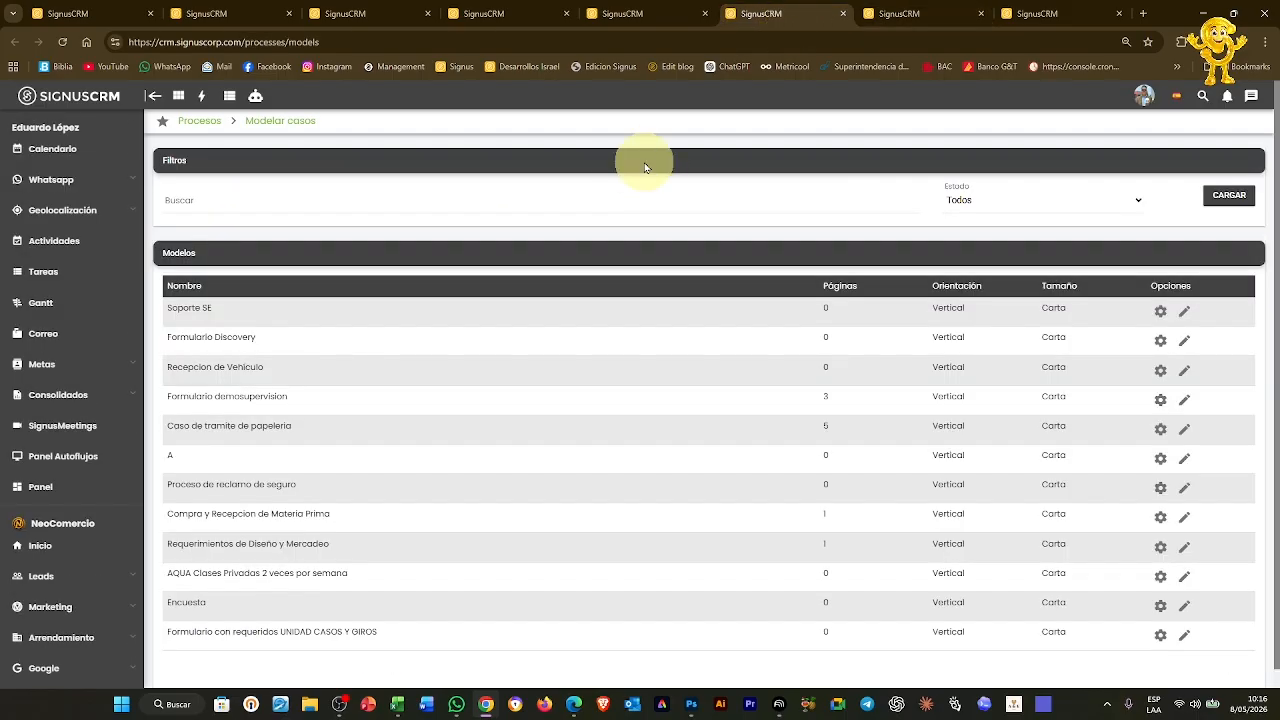
left_click(950, 13)
left_click(1072, 13)
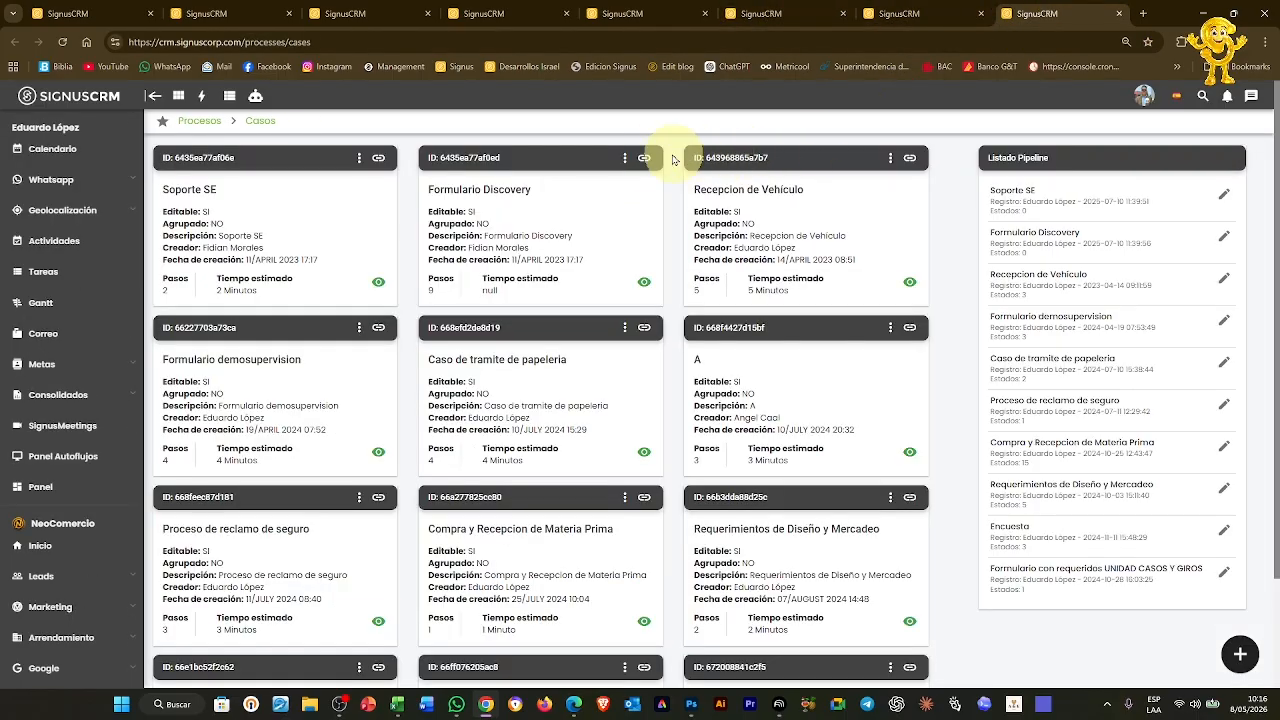
left_click(624, 158)
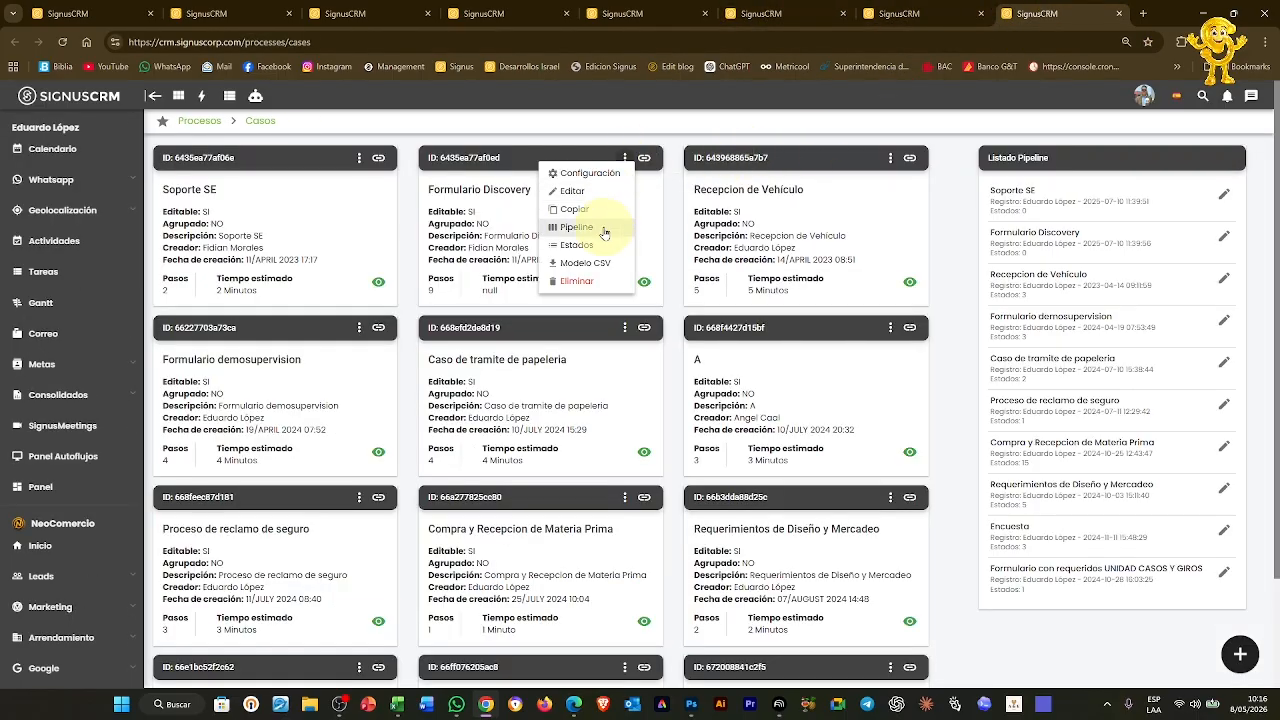
left_click(604, 232)
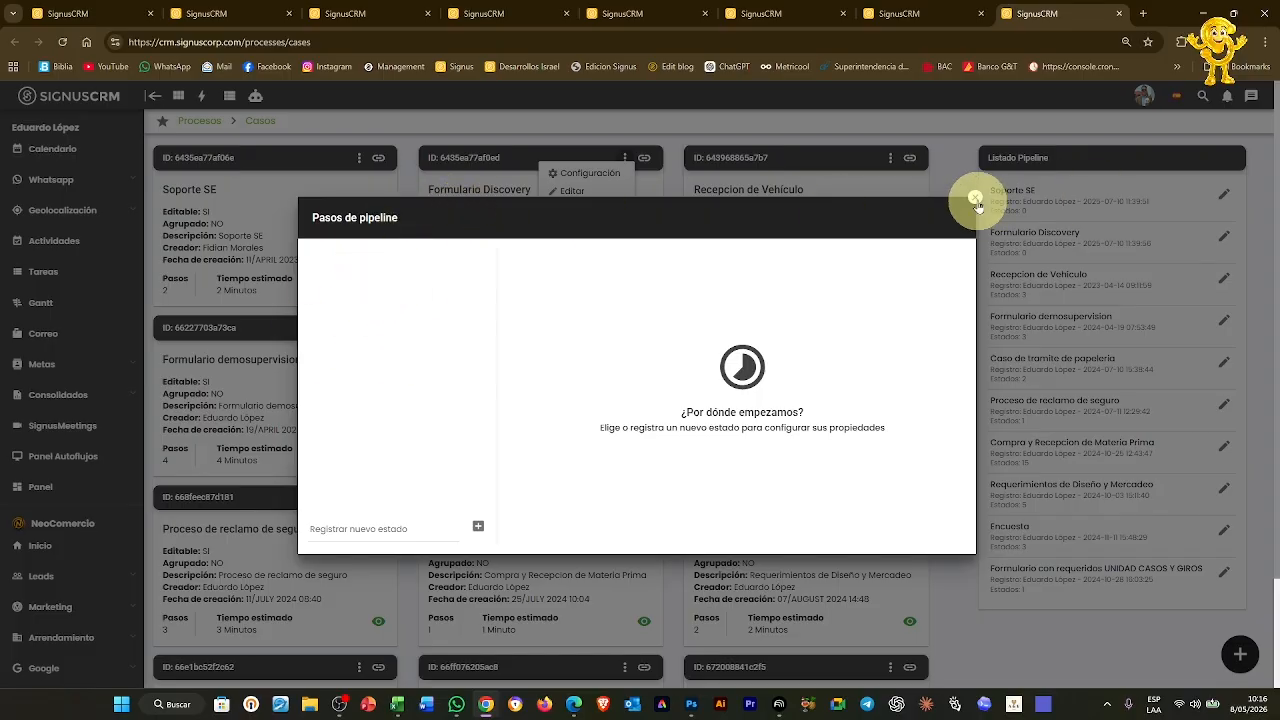
left_click(975, 197)
Check the Tickets pipeline list, then return to Formulario Discovery's options on the Casos page
left_click(893, 14)
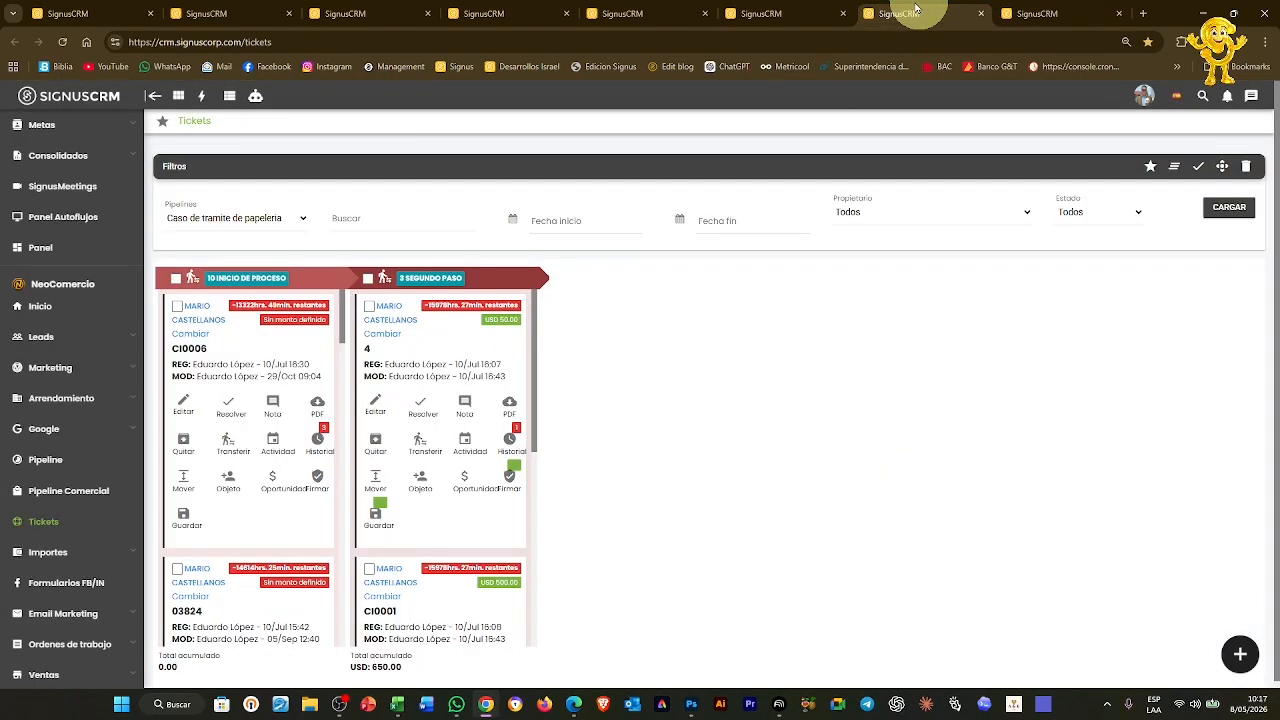
left_click(254, 219)
left_click(254, 219)
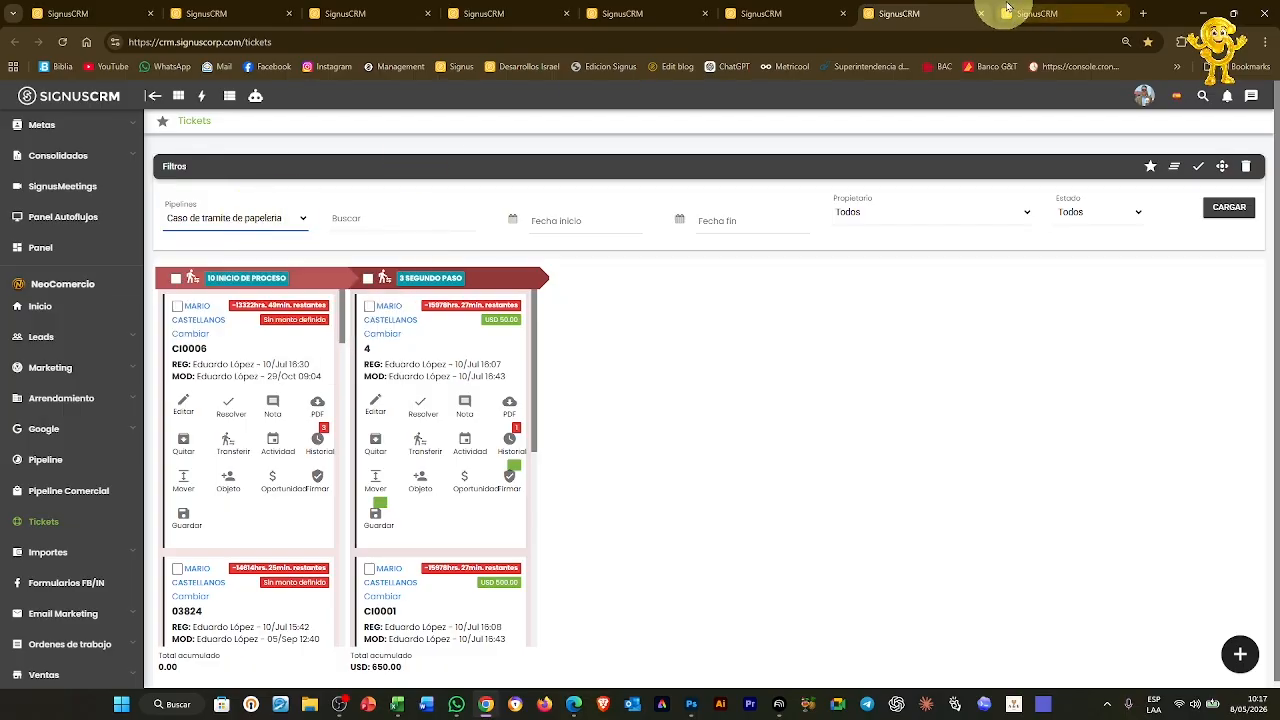
left_click(1037, 14)
left_click(624, 158)
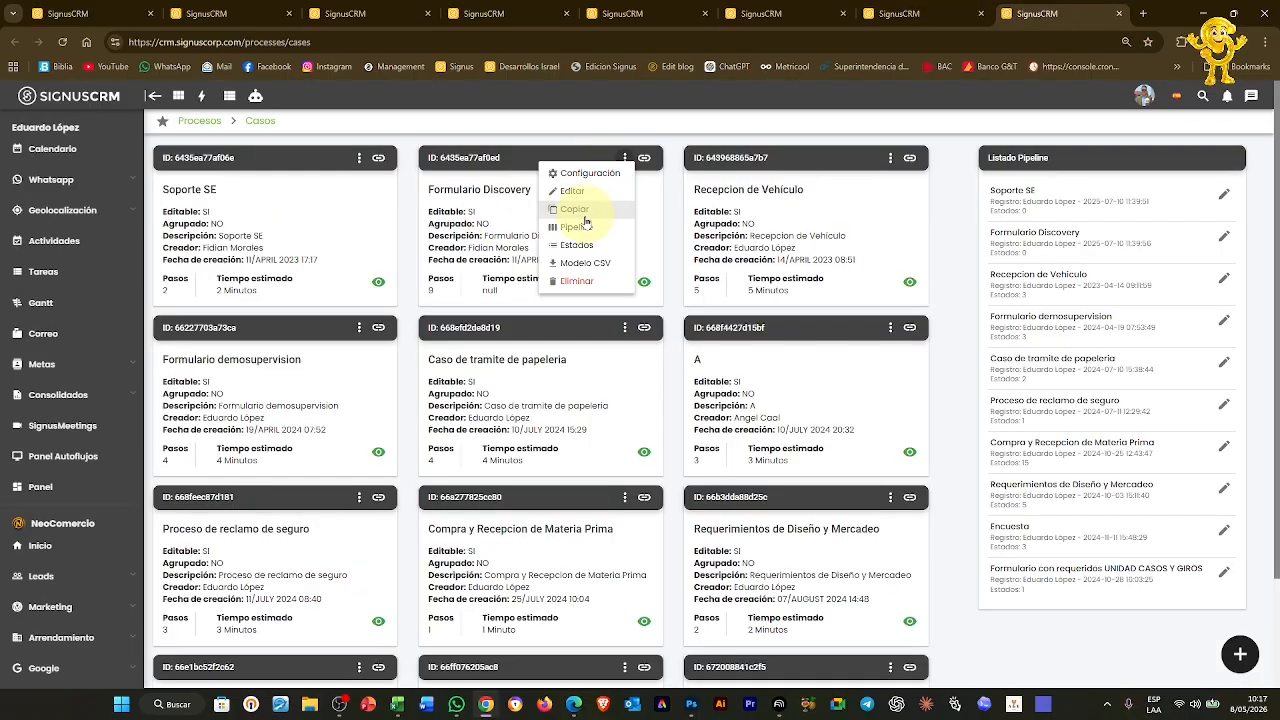
Register a new Formulario Discovery pipeline state named Inicio with one collaborator
left_click(595, 225)
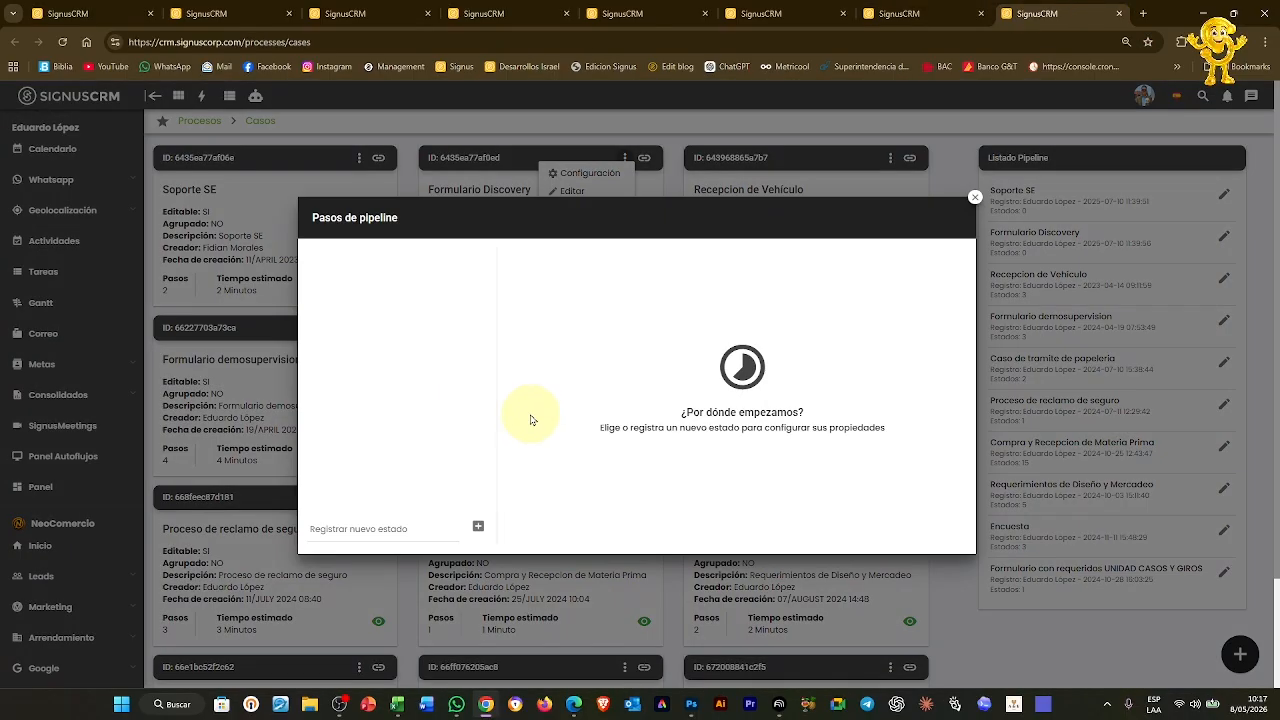
left_click(478, 526)
left_click(365, 261)
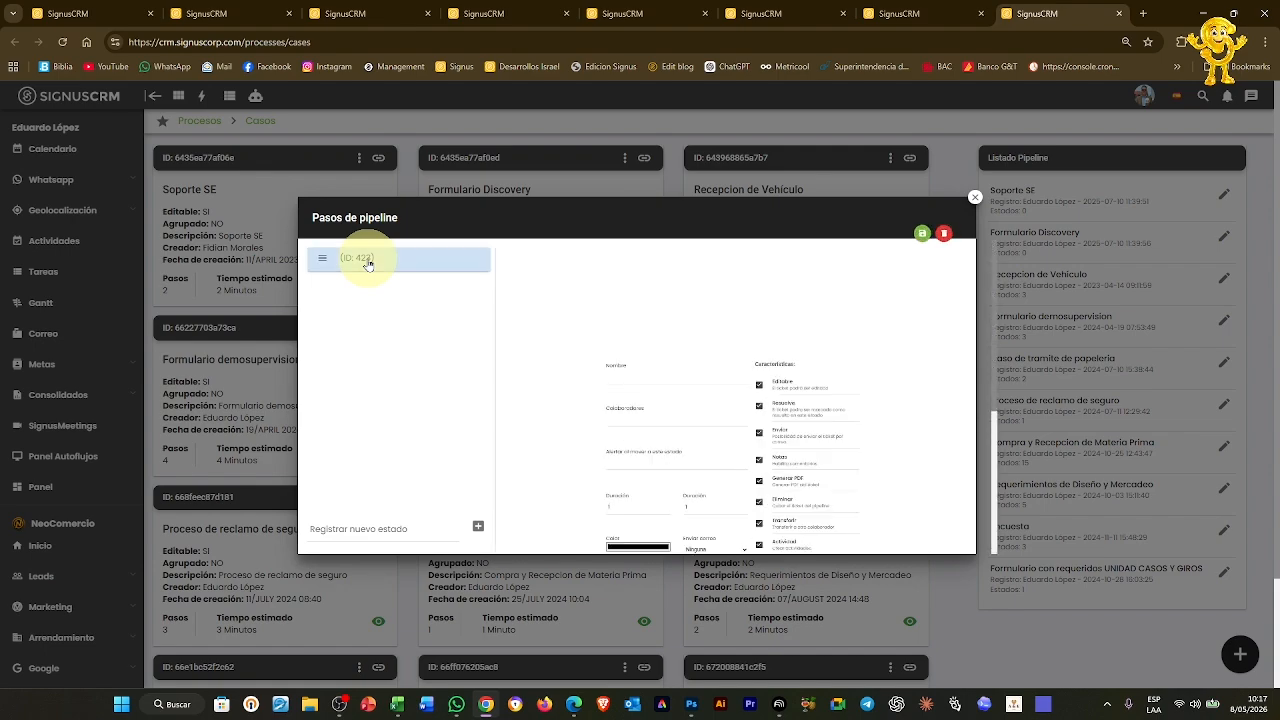
type("Inicio")
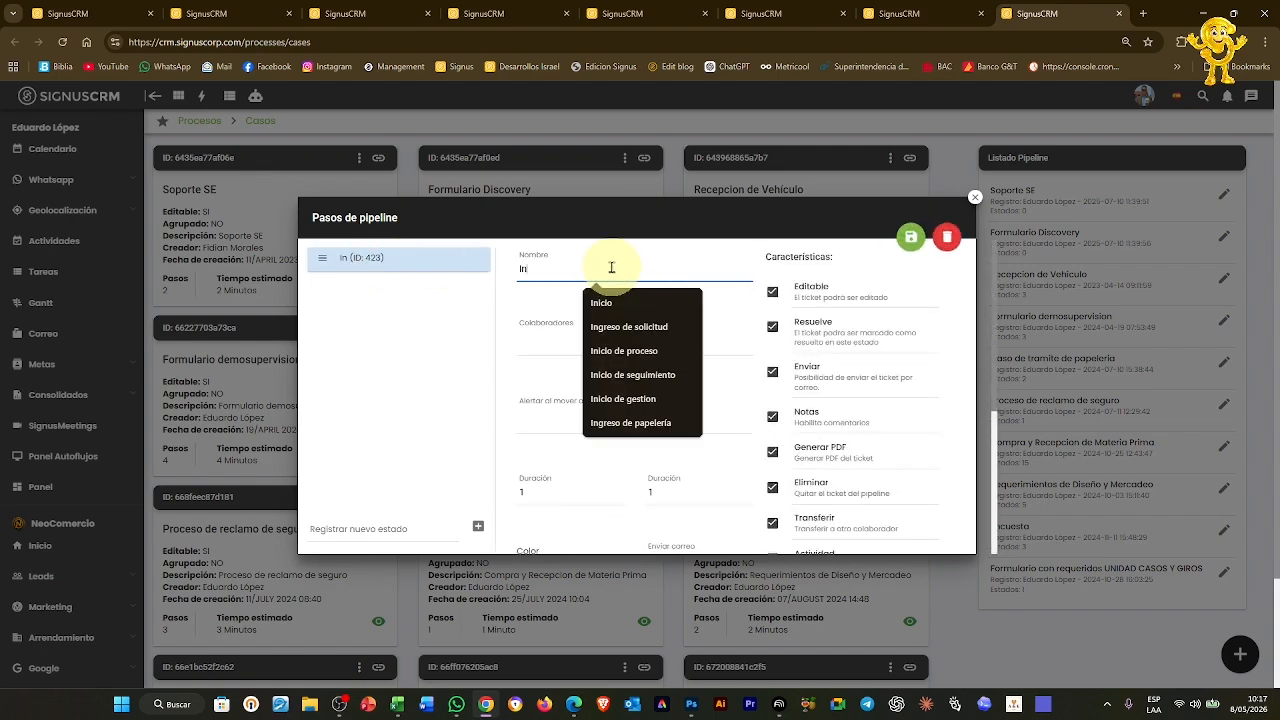
left_click(541, 333)
left_click(565, 367)
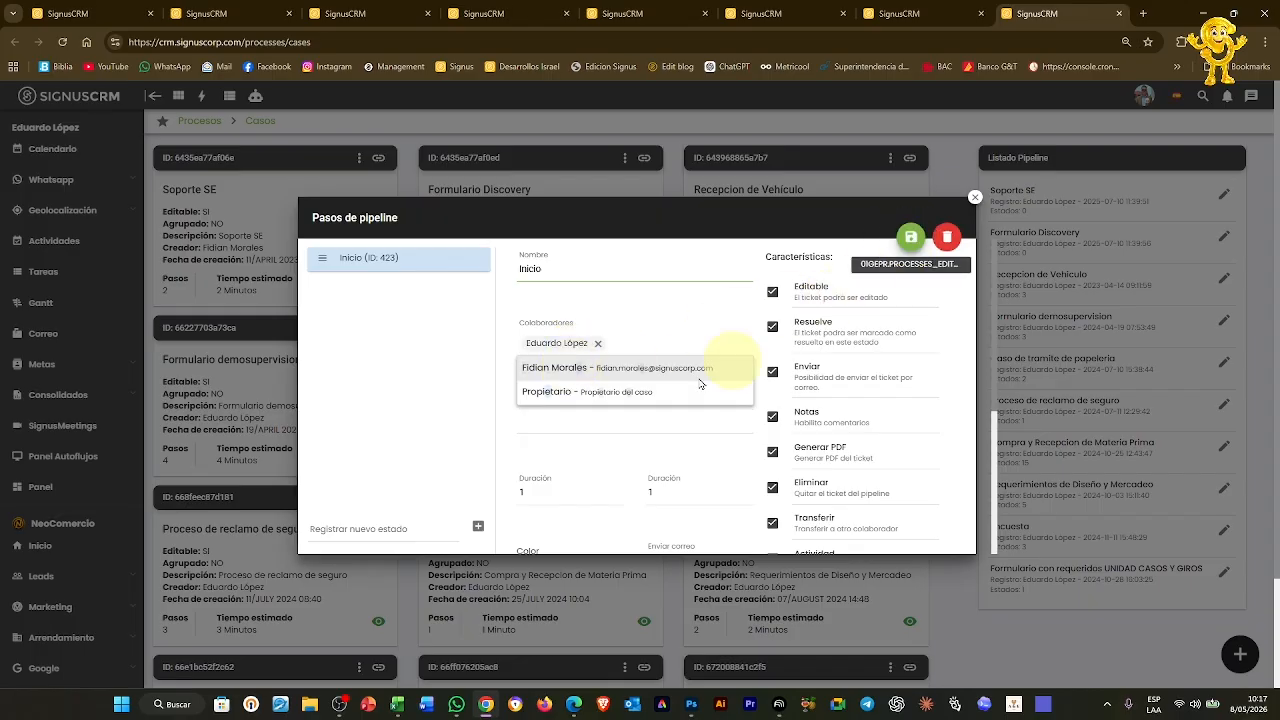
left_click(605, 444)
Give the Inicio step a pink-red colour, save it, and reopen the pipeline steps list
scroll(605, 444, "down", 3)
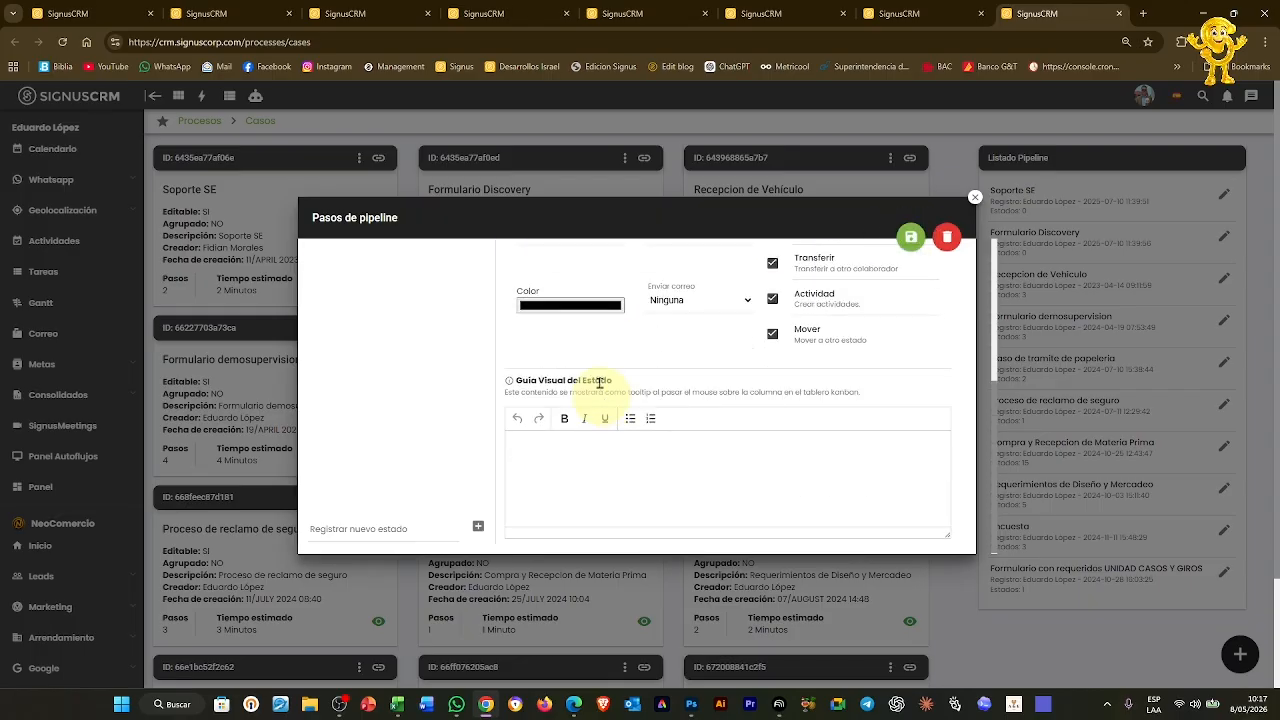
left_click(595, 304)
left_click(589, 320)
left_click(738, 344)
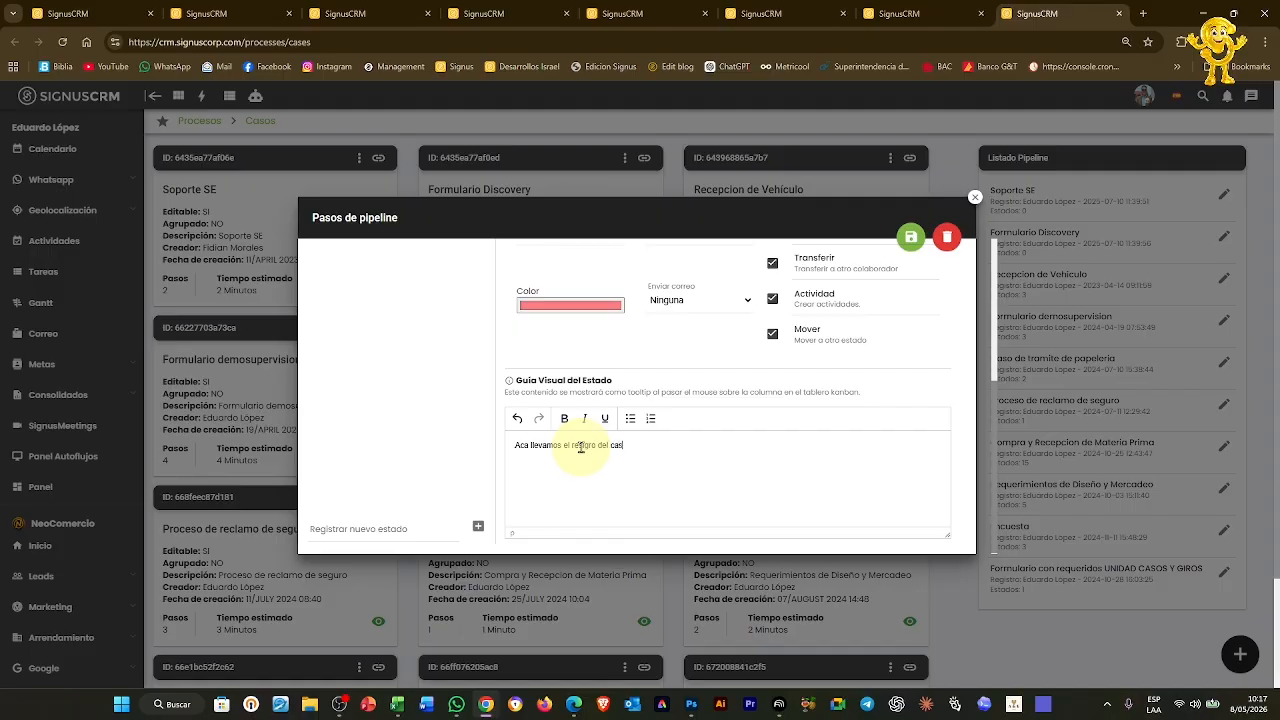
left_click(911, 241)
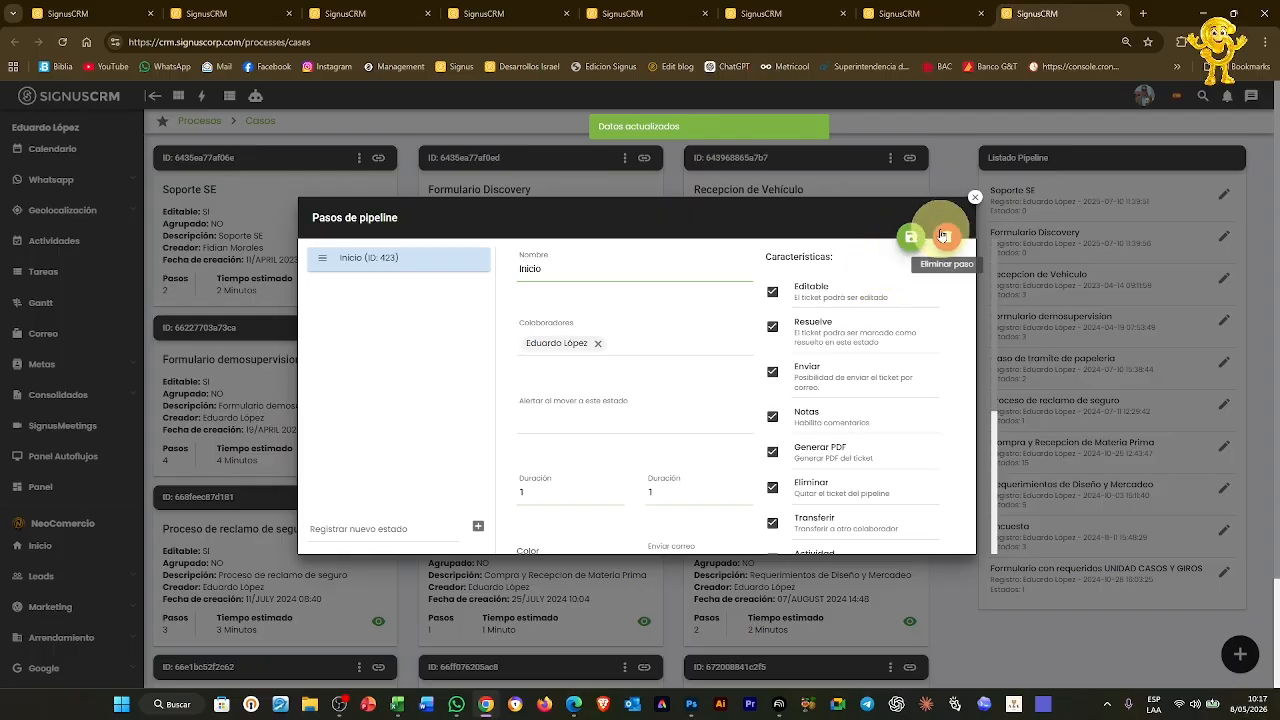
left_click(976, 200)
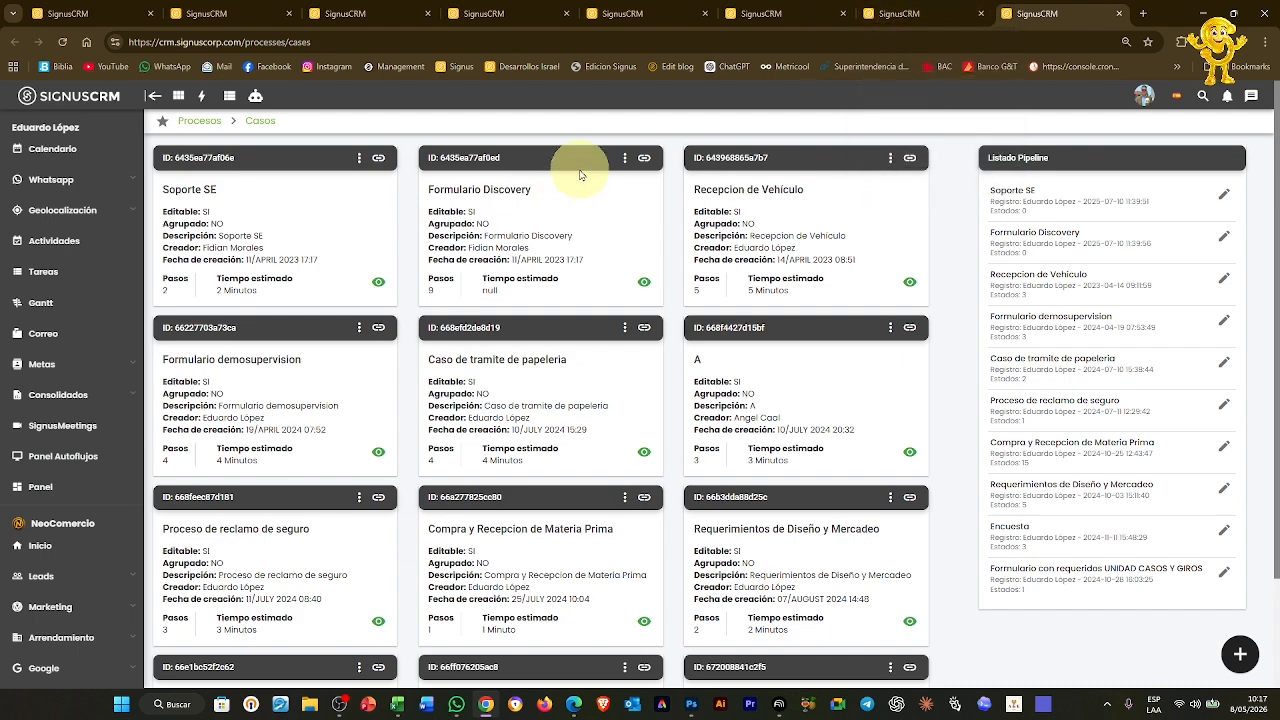
left_click(622, 162)
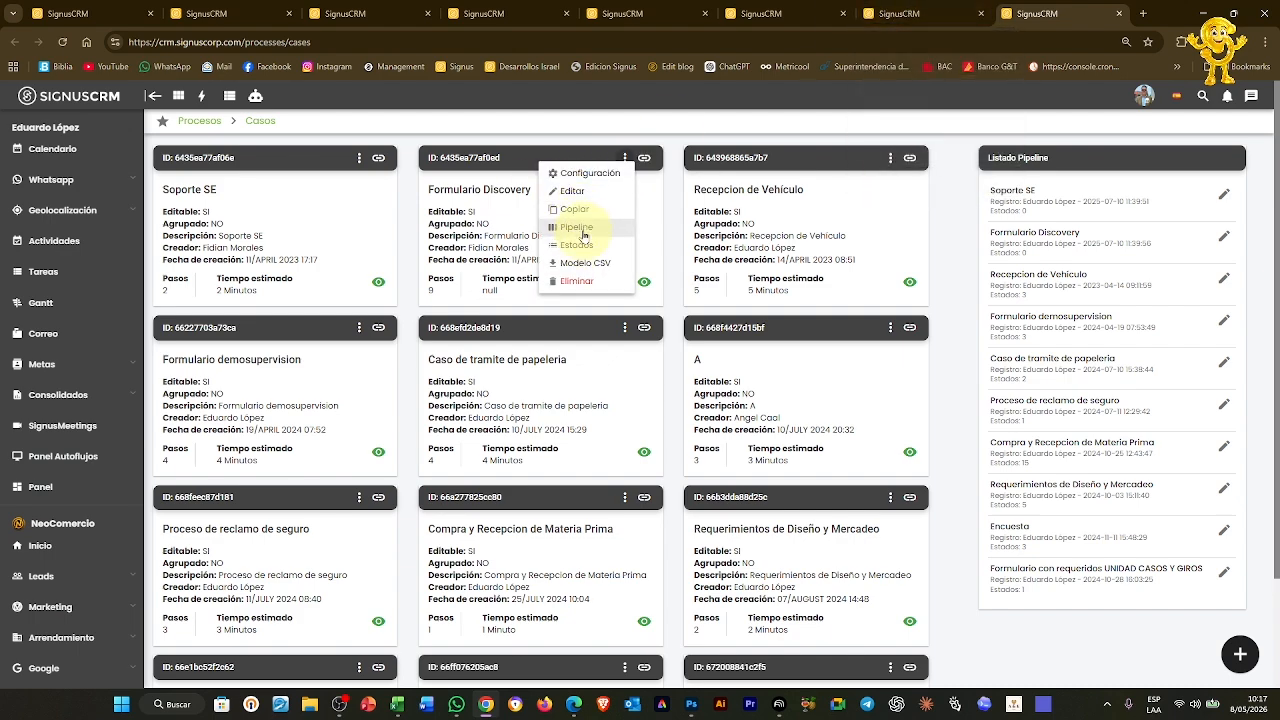
left_click(578, 228)
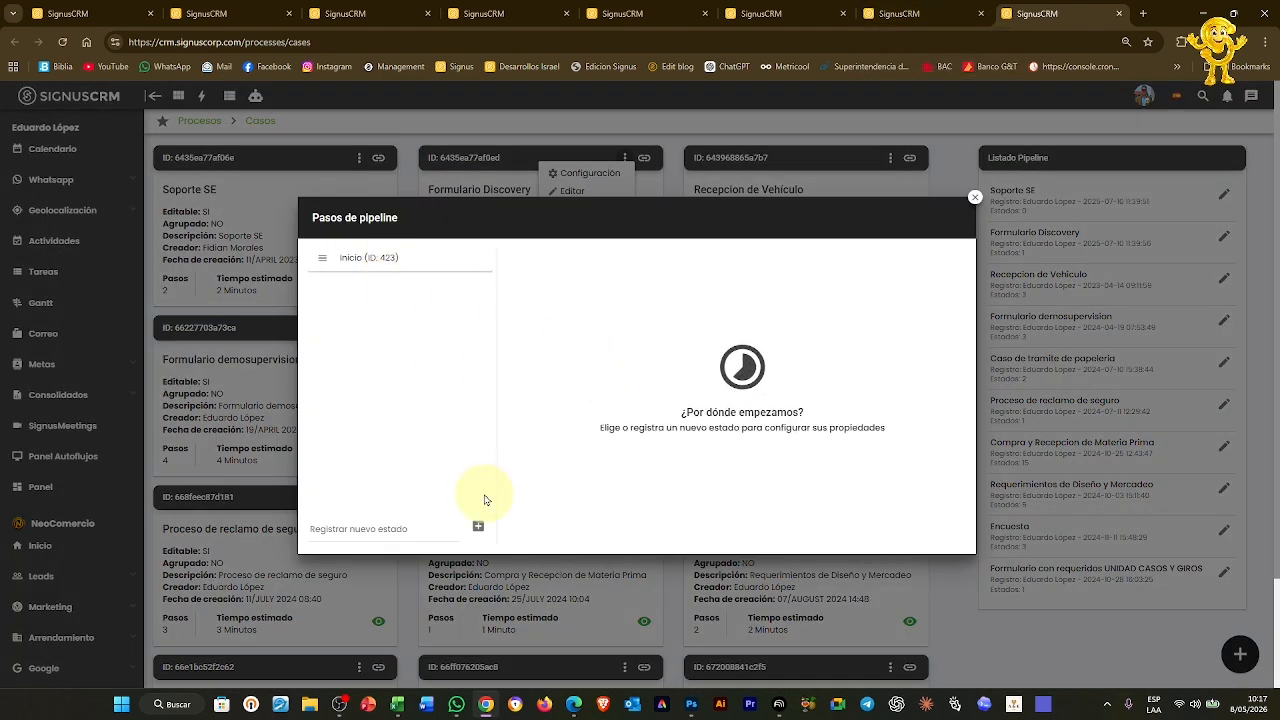
Reload the Tickets board and load the Formulario Discovery pipeline
left_click(887, 13)
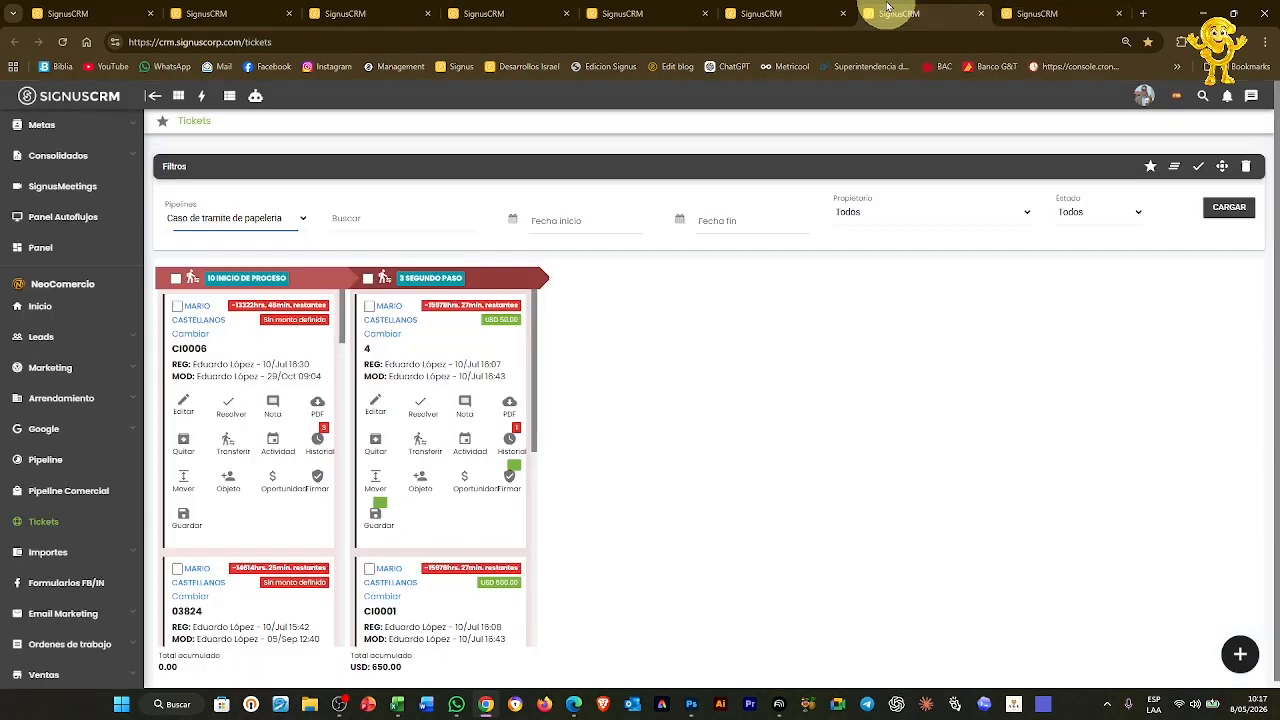
left_click(516, 42)
key("Return")
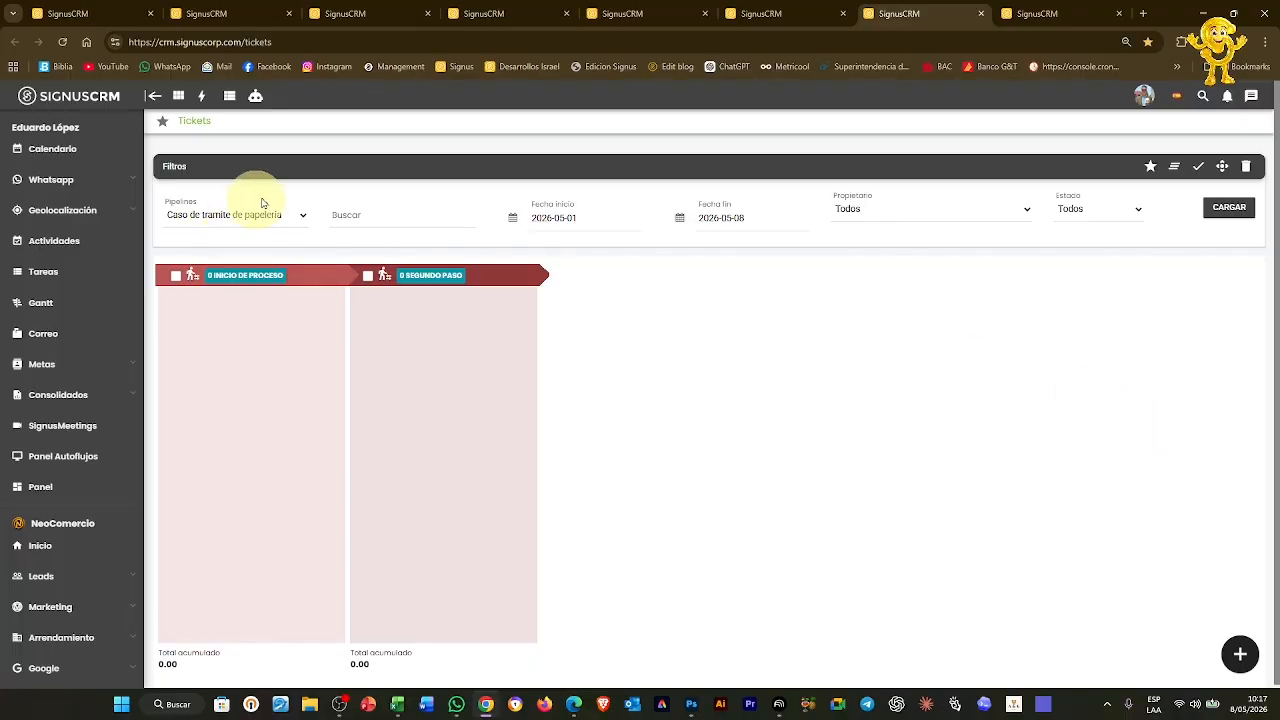
left_click(262, 221)
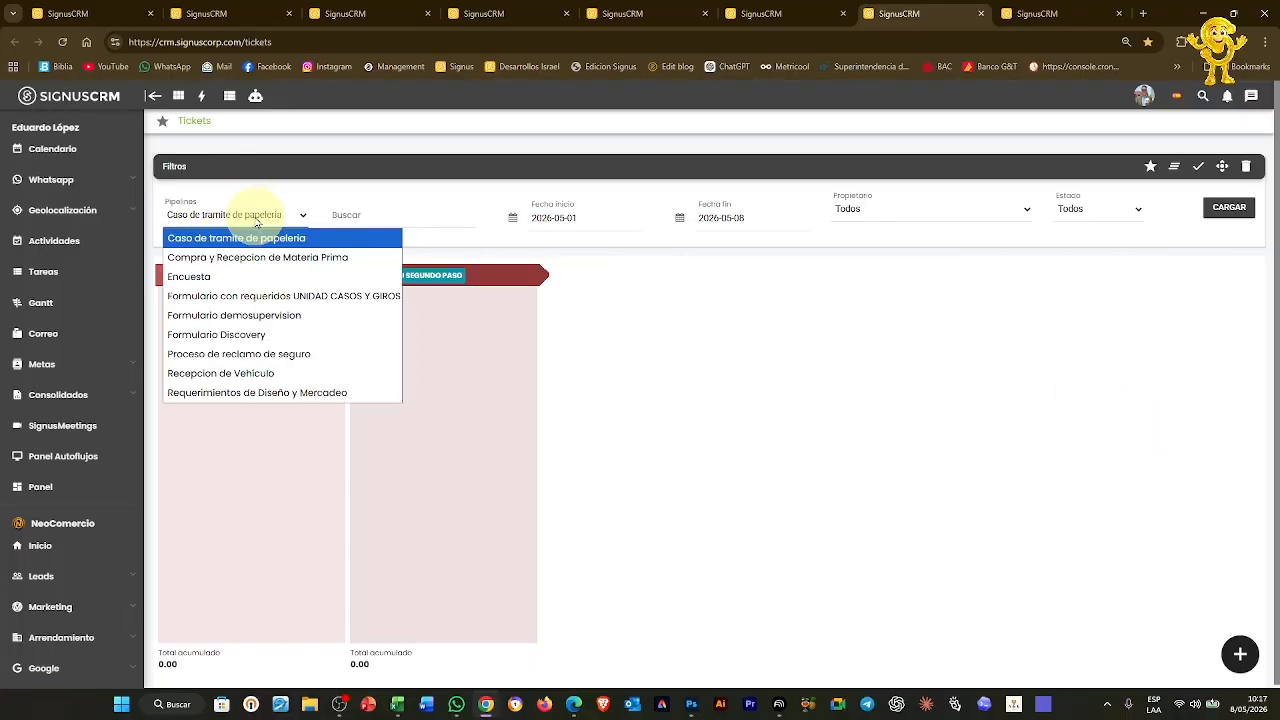
left_click(262, 334)
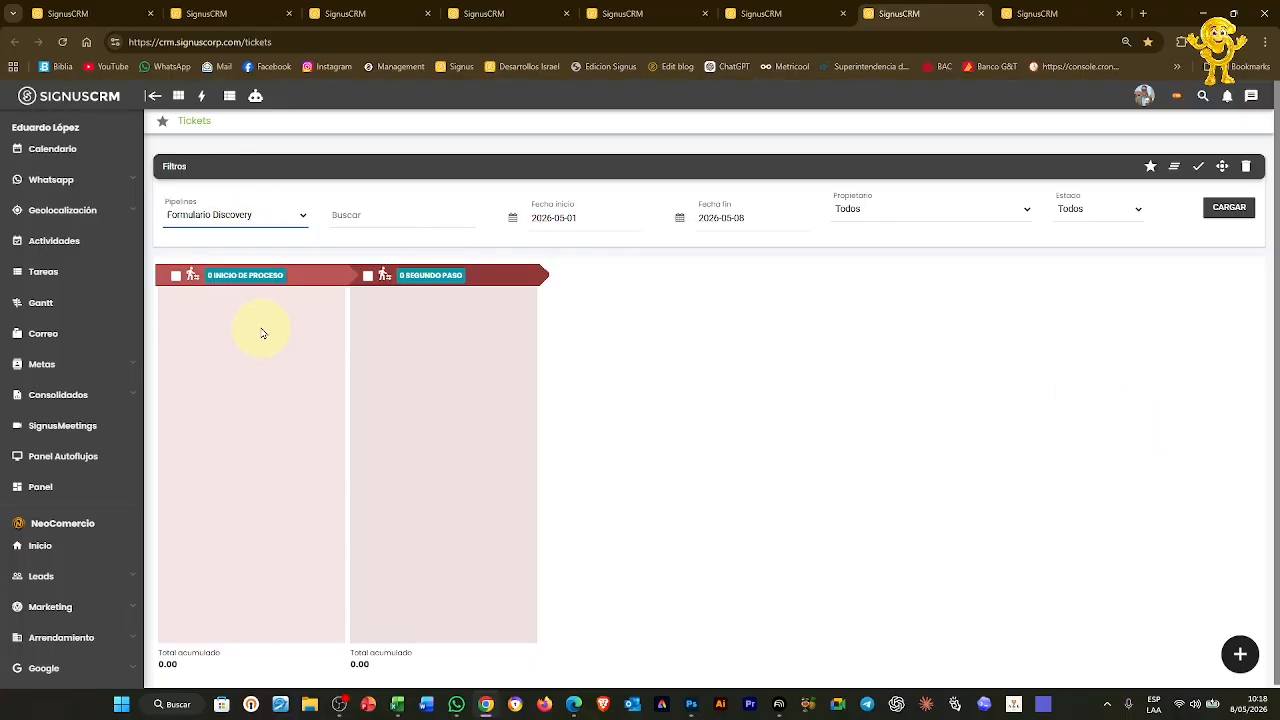
left_click(1229, 207)
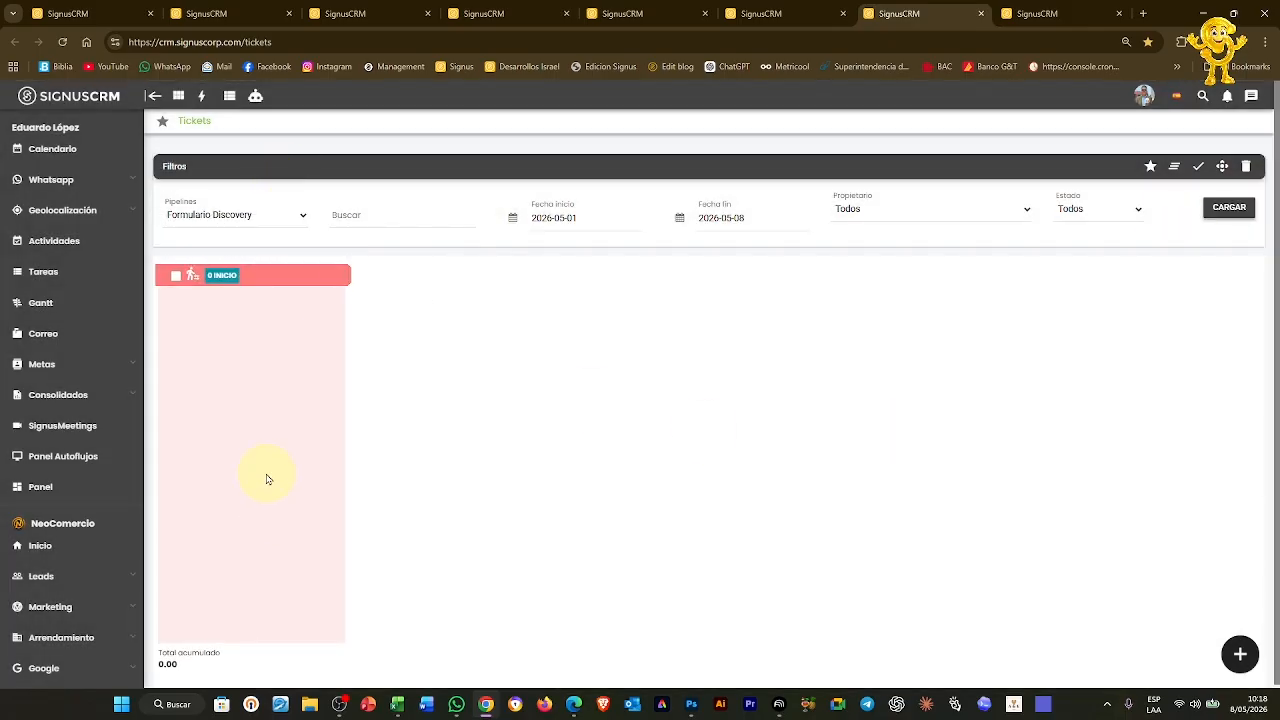
mouse_move(253, 284)
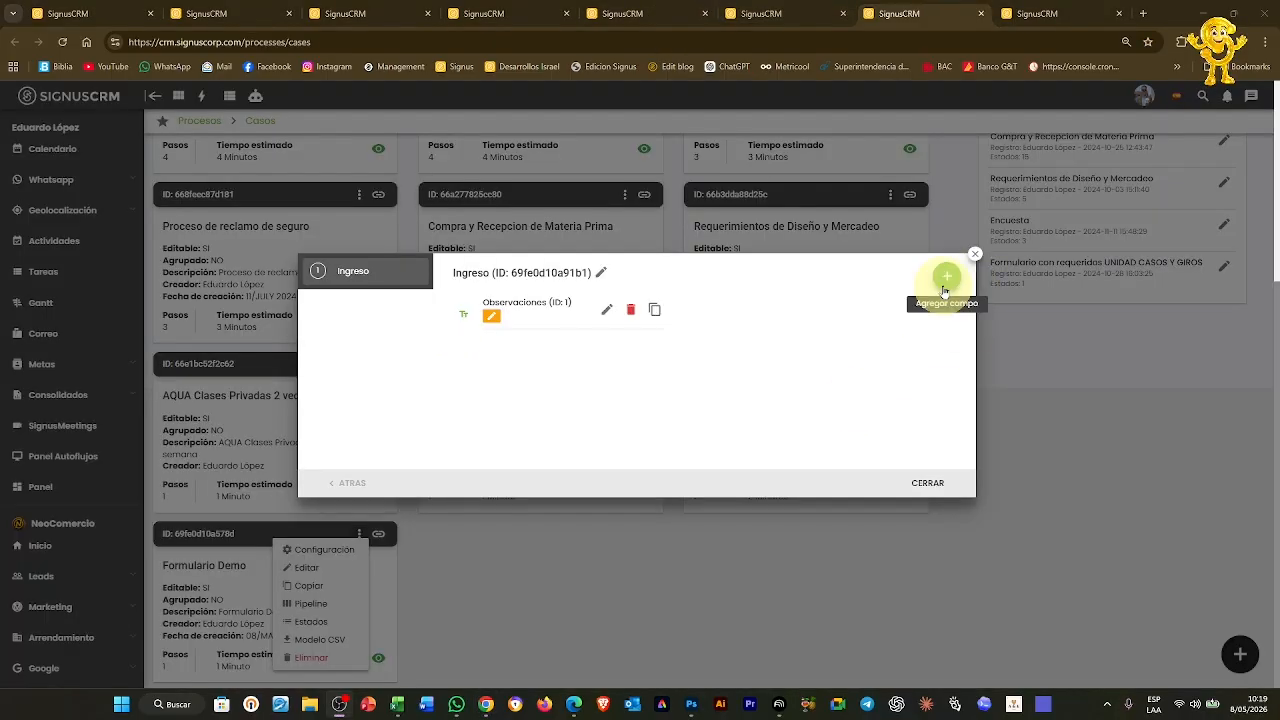
Add an editable list field named Vigencia to the Ingreso step
left_click(944, 291)
left_click(779, 281)
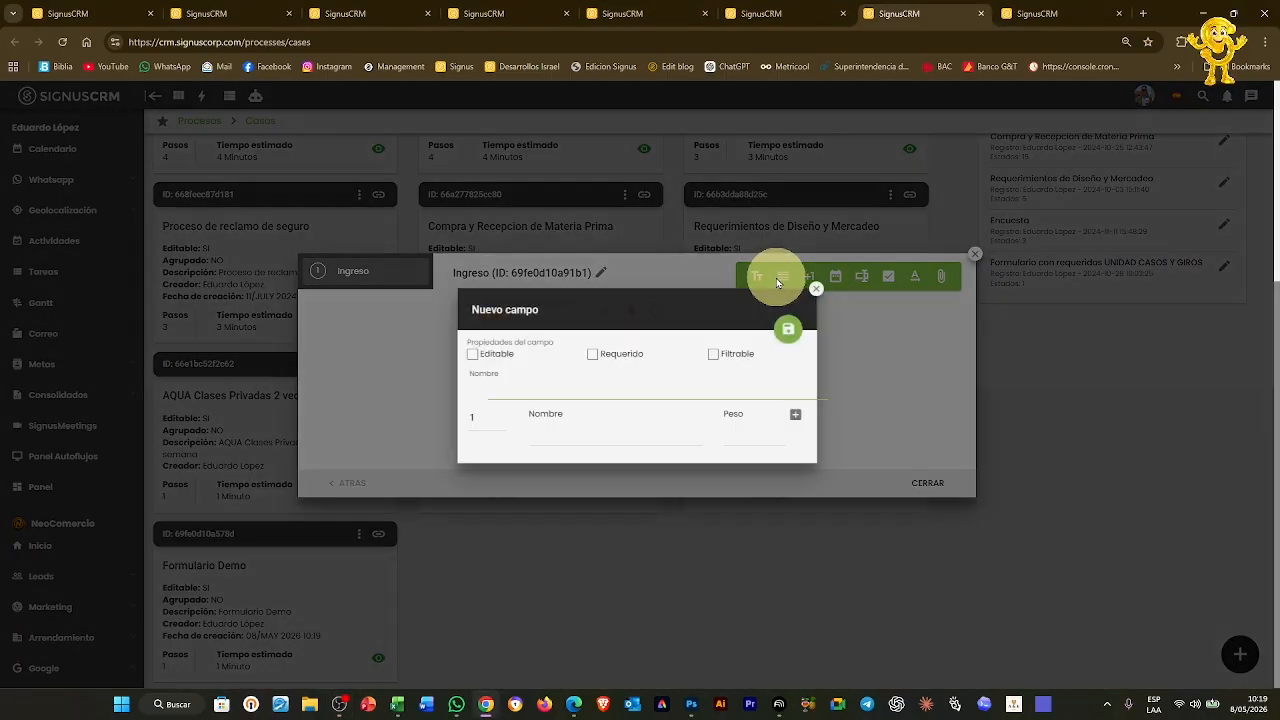
left_click(472, 354)
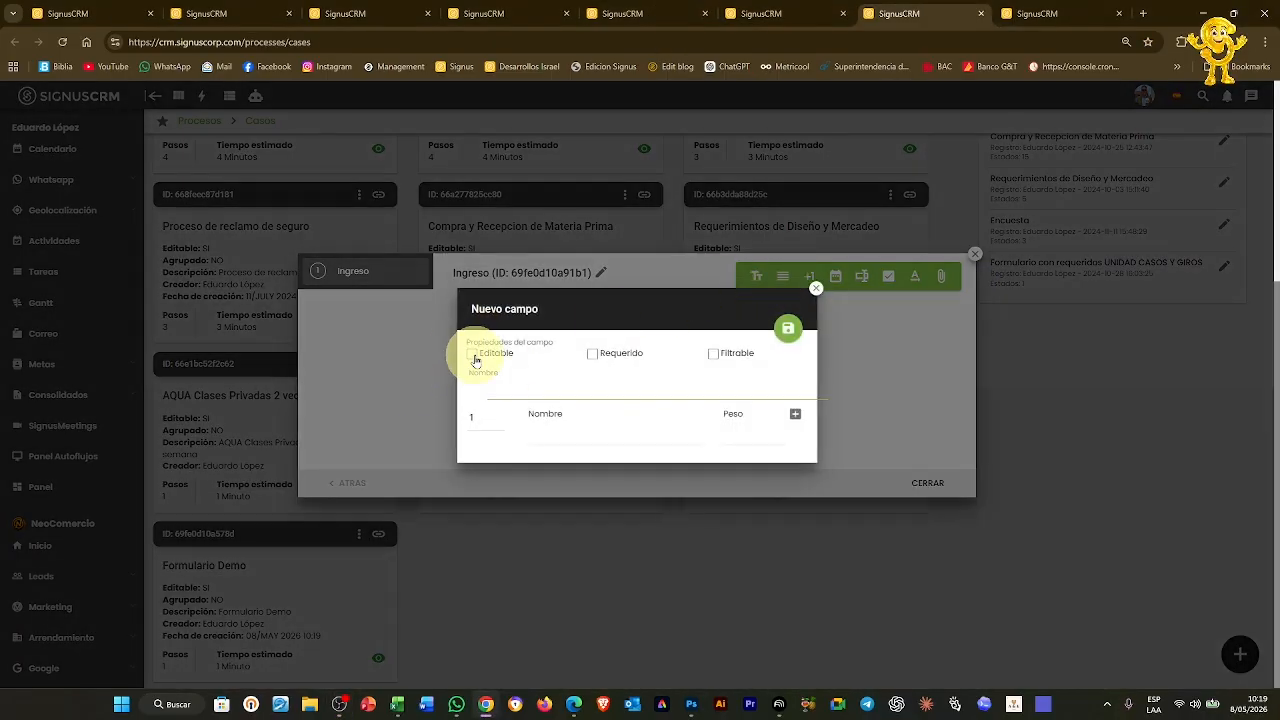
left_click(559, 393)
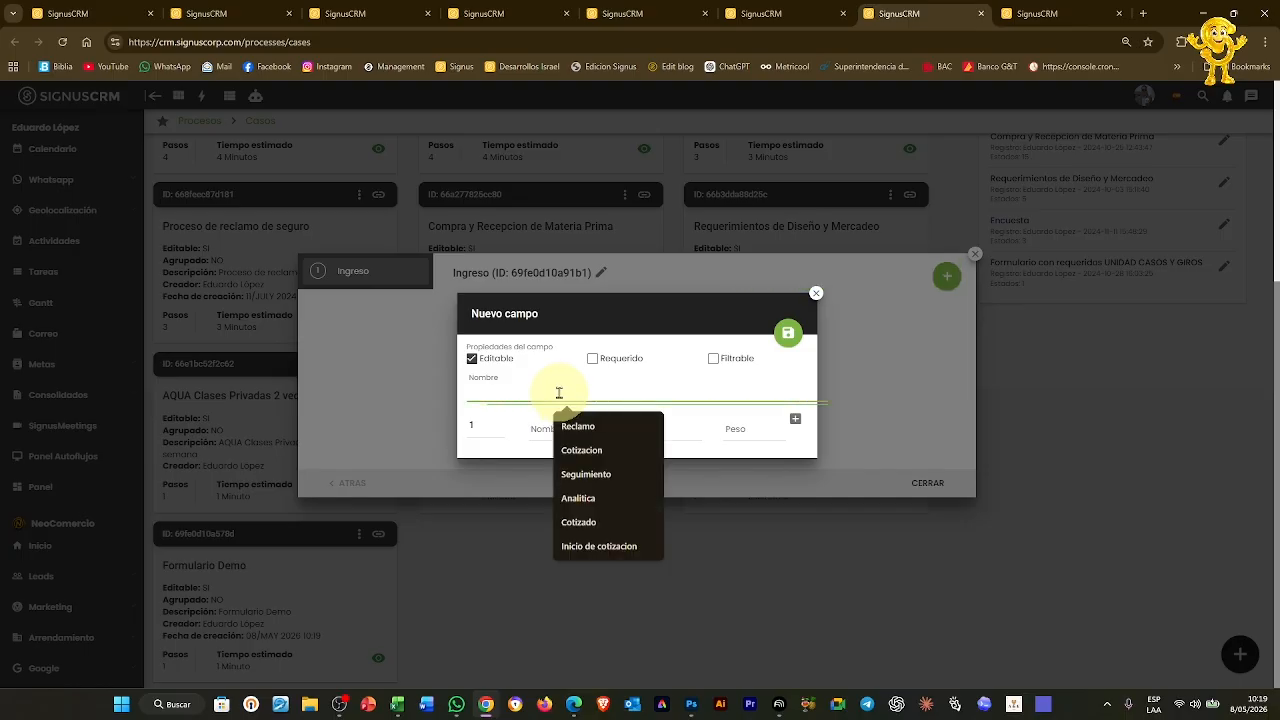
type("Vigencia")
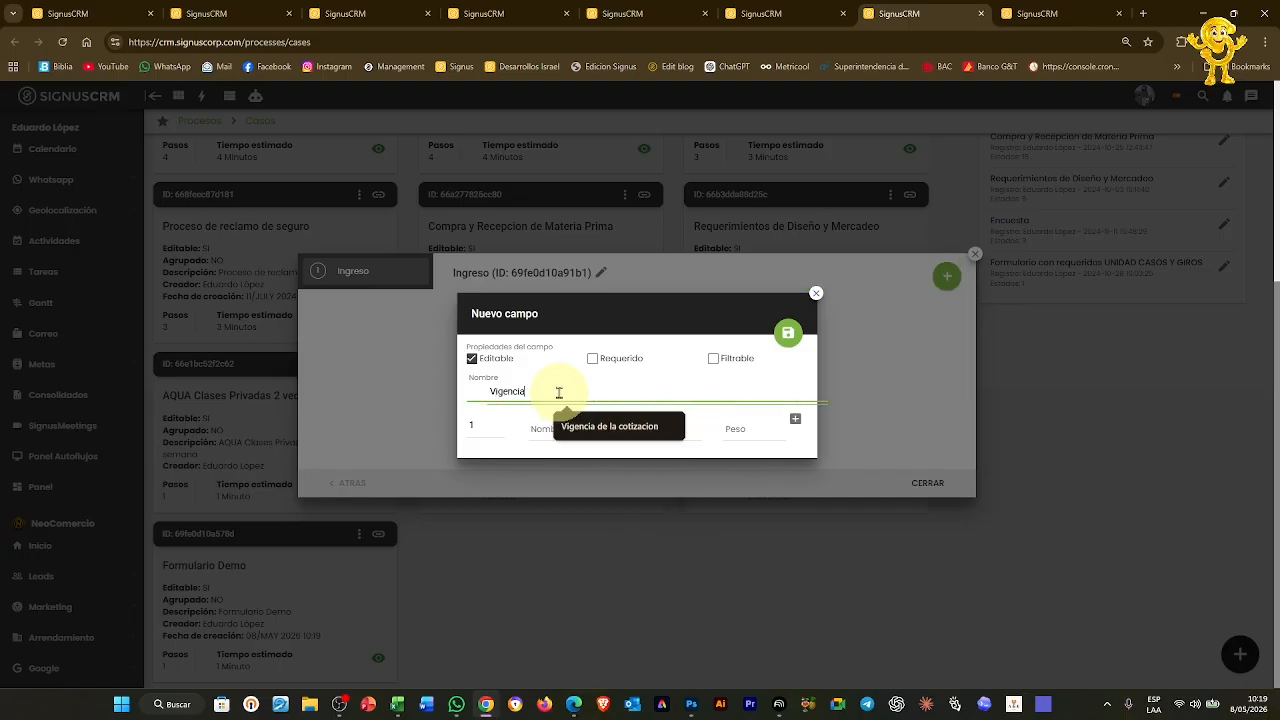
Give the Vigencia list the options 15 dias and 30 dias, and save it
left_click(795, 419)
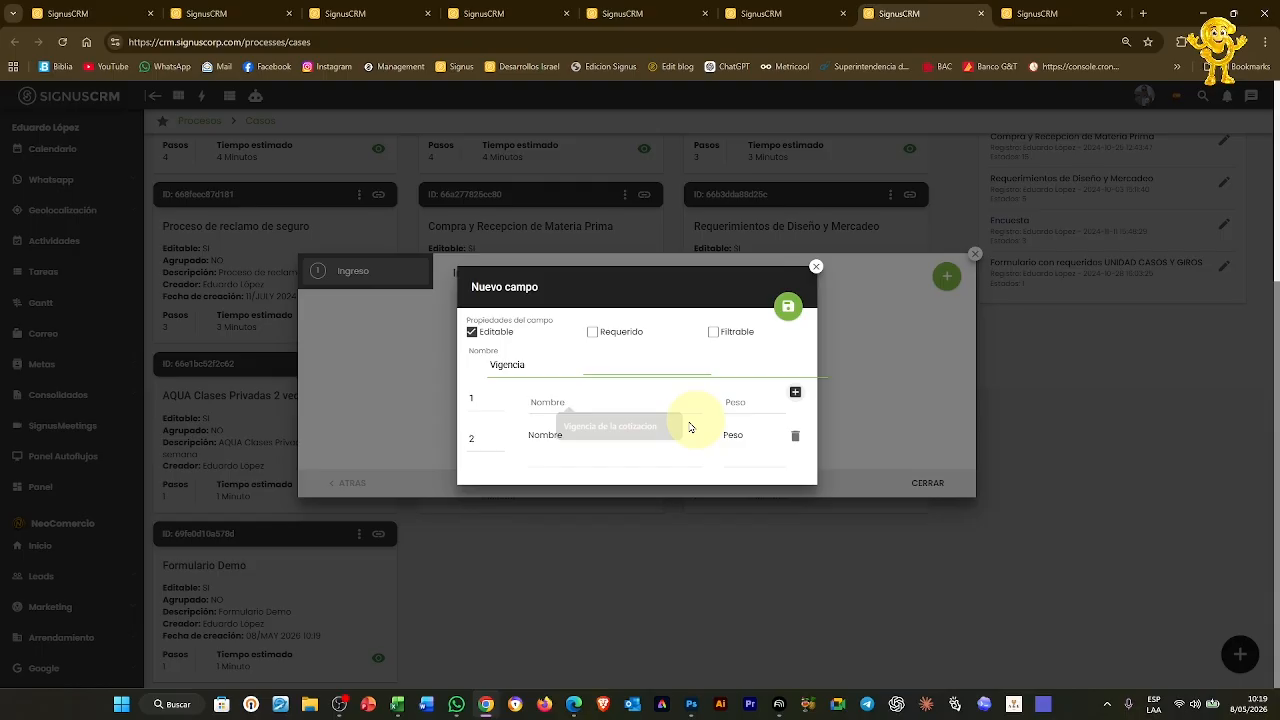
left_click(591, 407)
type("15 dias")
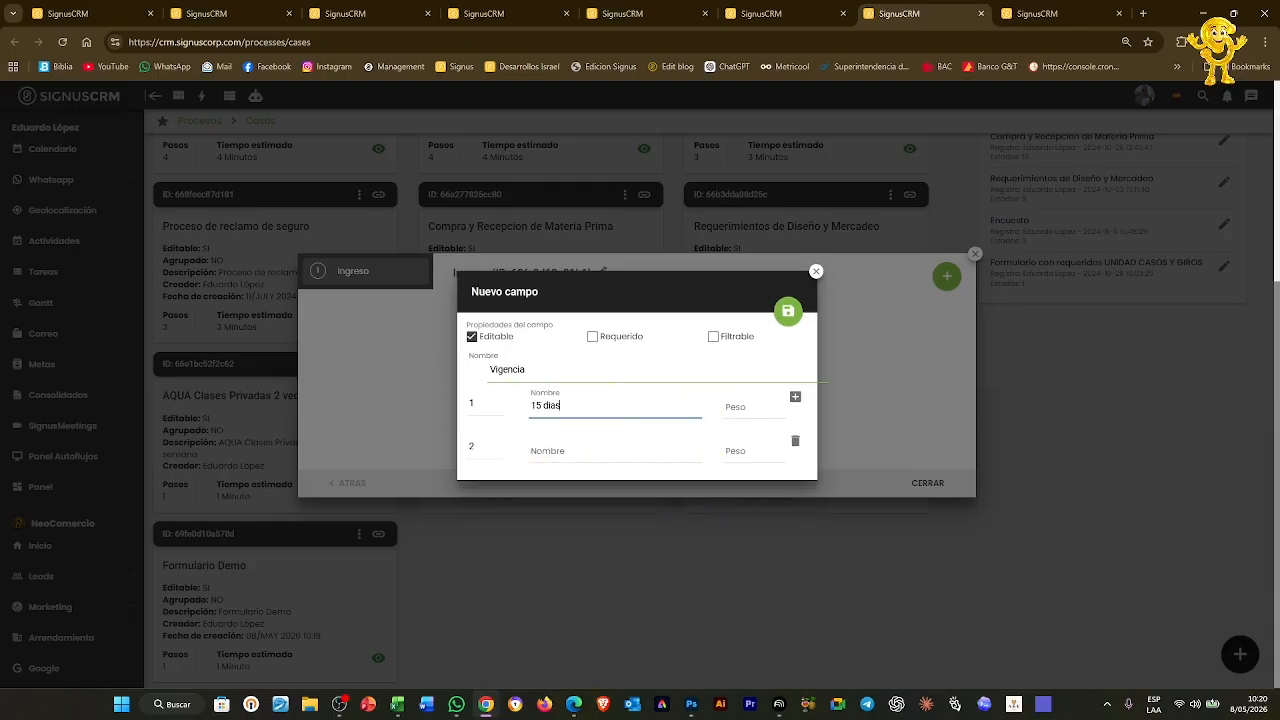
left_click(667, 451)
left_click(583, 443)
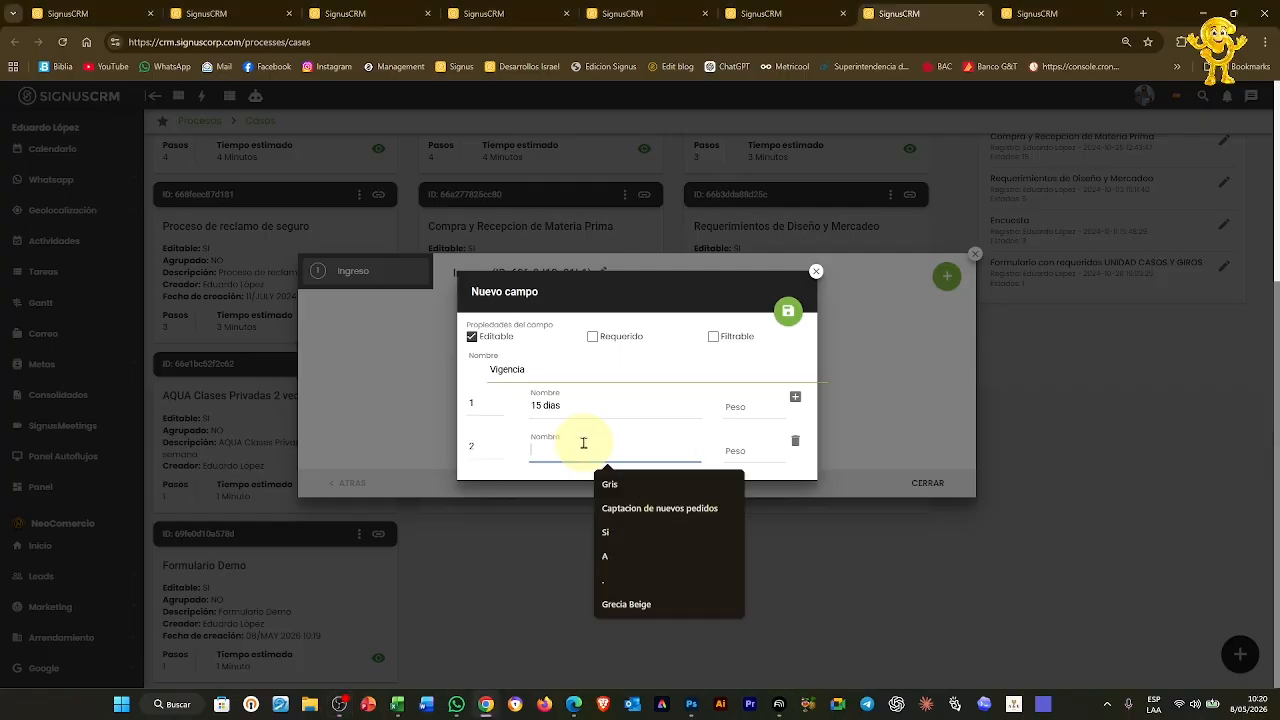
type("30 d")
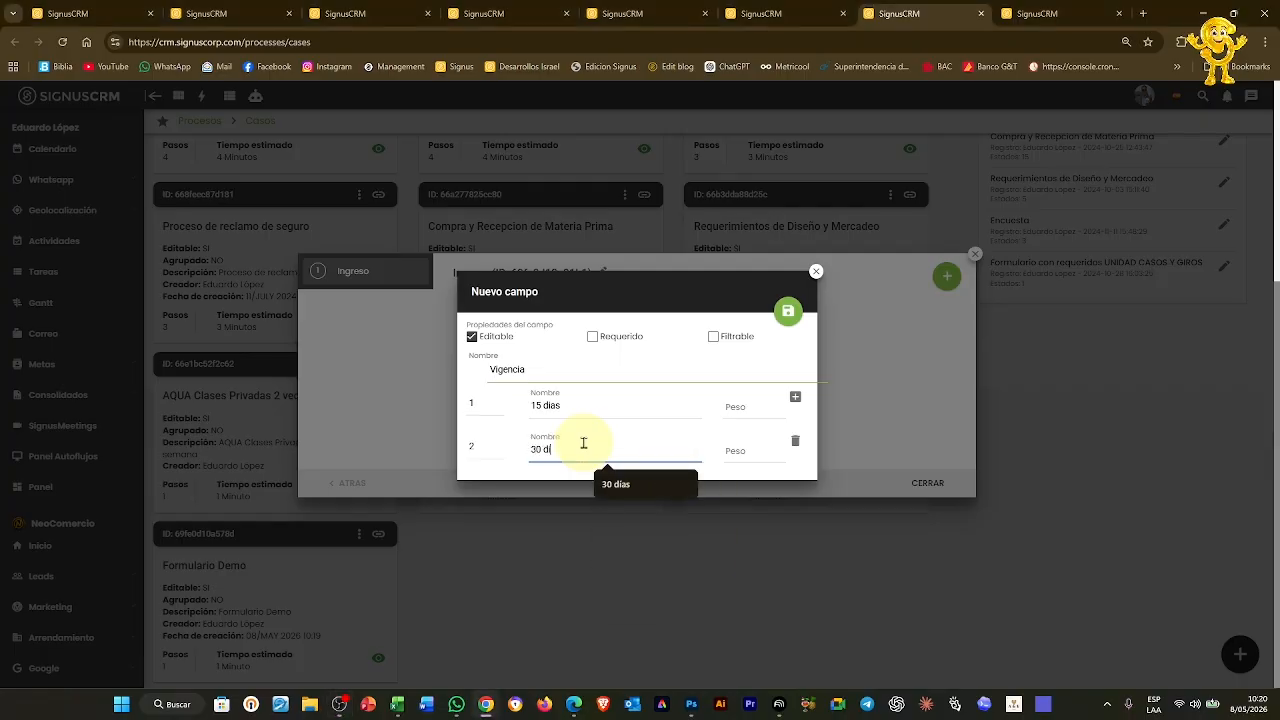
type("ias")
left_click(788, 311)
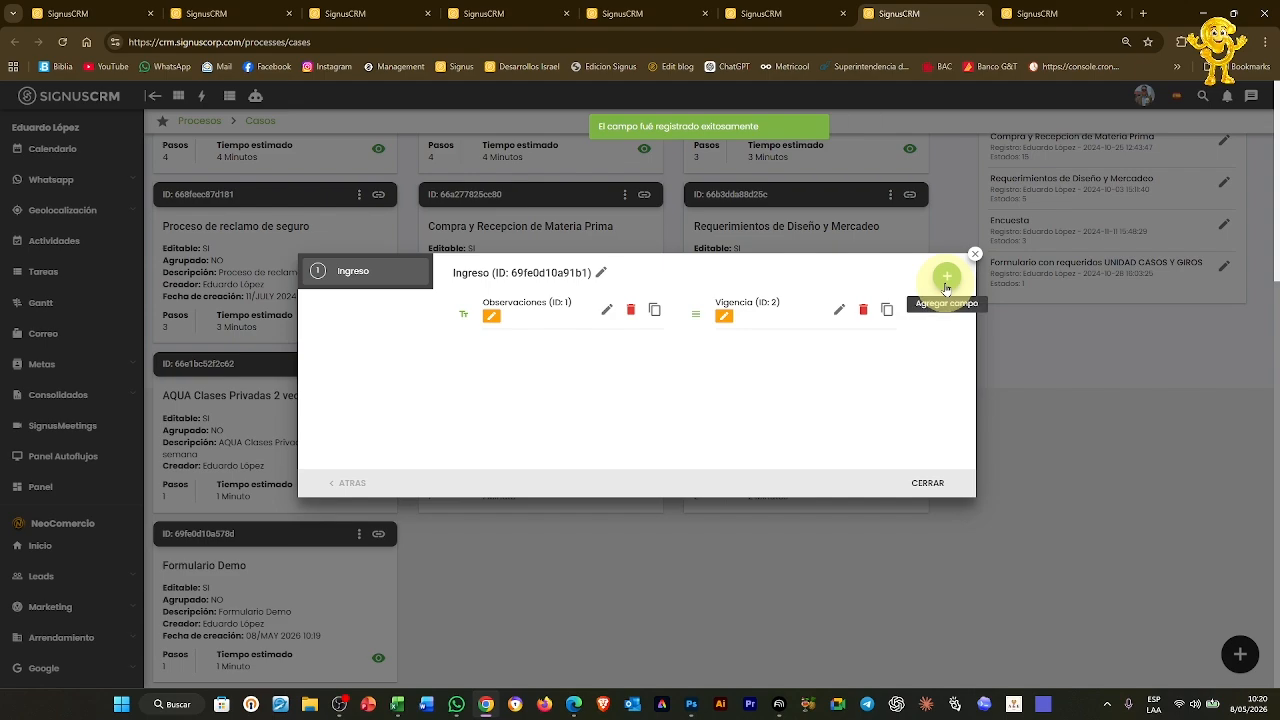
left_click(946, 277)
Add another editable list field named Atencion
left_click(782, 277)
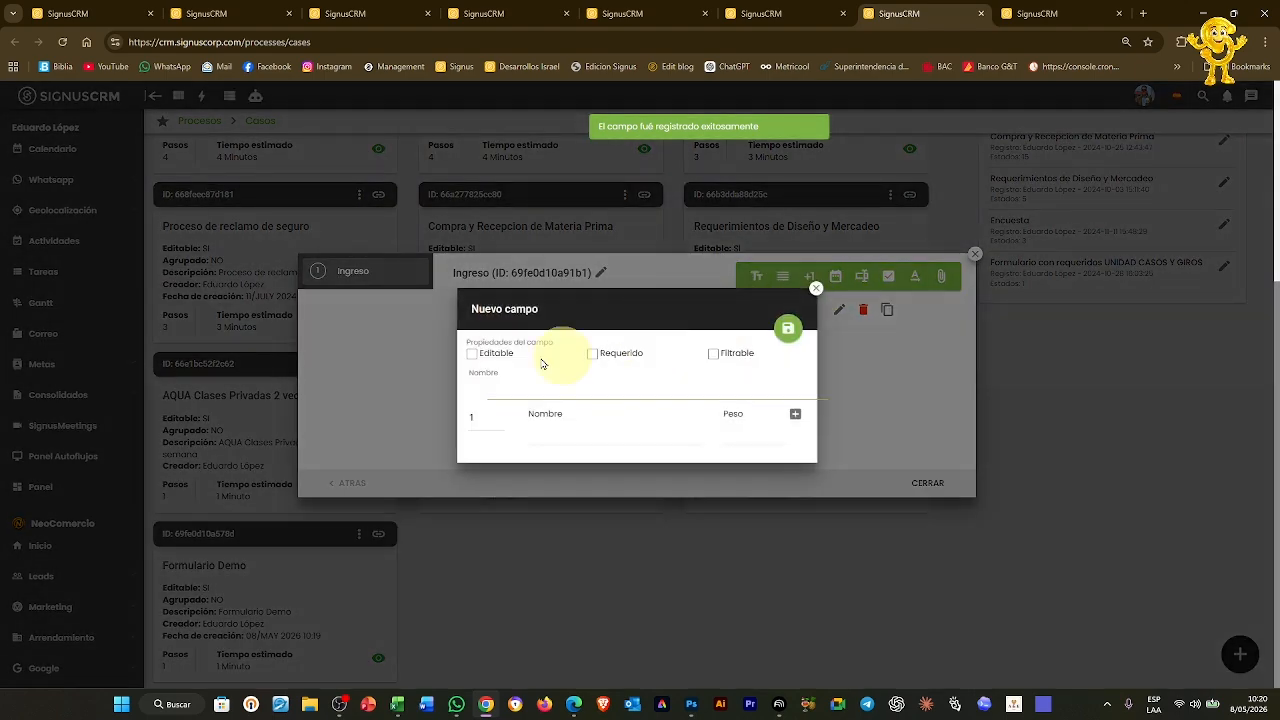
left_click(472, 353)
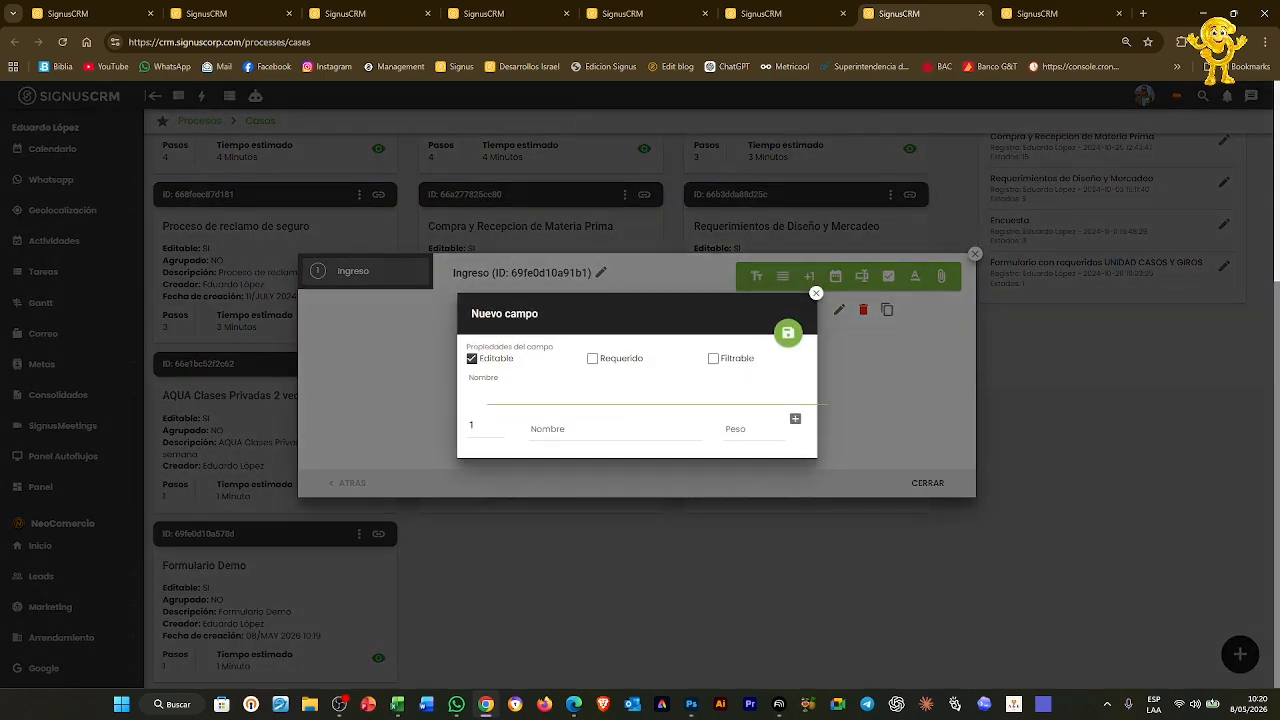
left_click(561, 394)
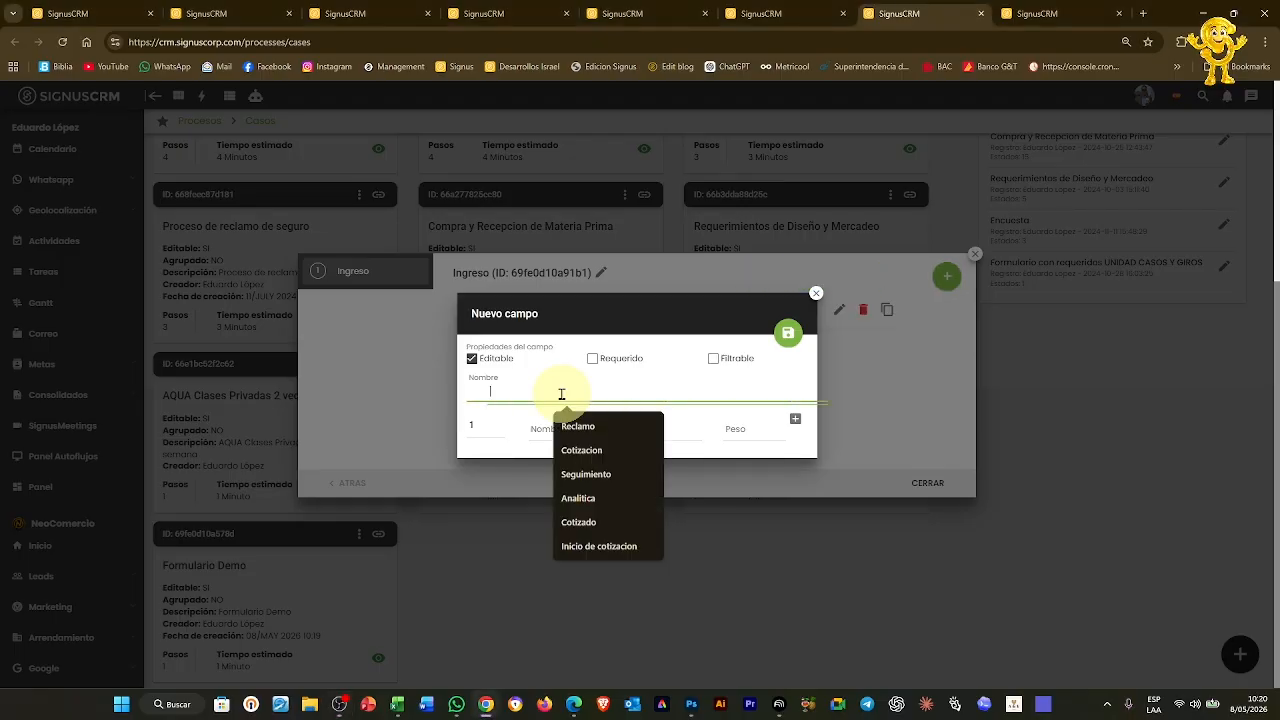
type("Atencion")
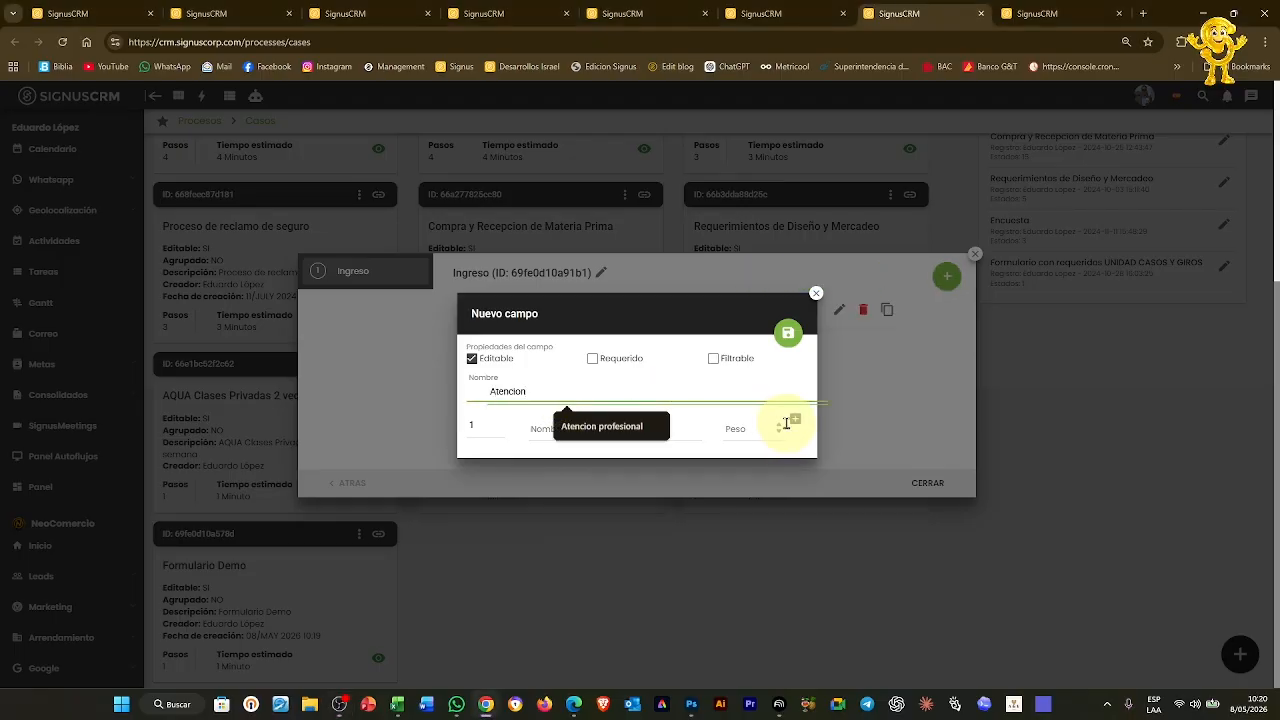
Give the Atencion list three options, Taller, Garantia and Cambio, and save it
left_click(795, 418)
left_click(795, 391)
left_click(566, 381)
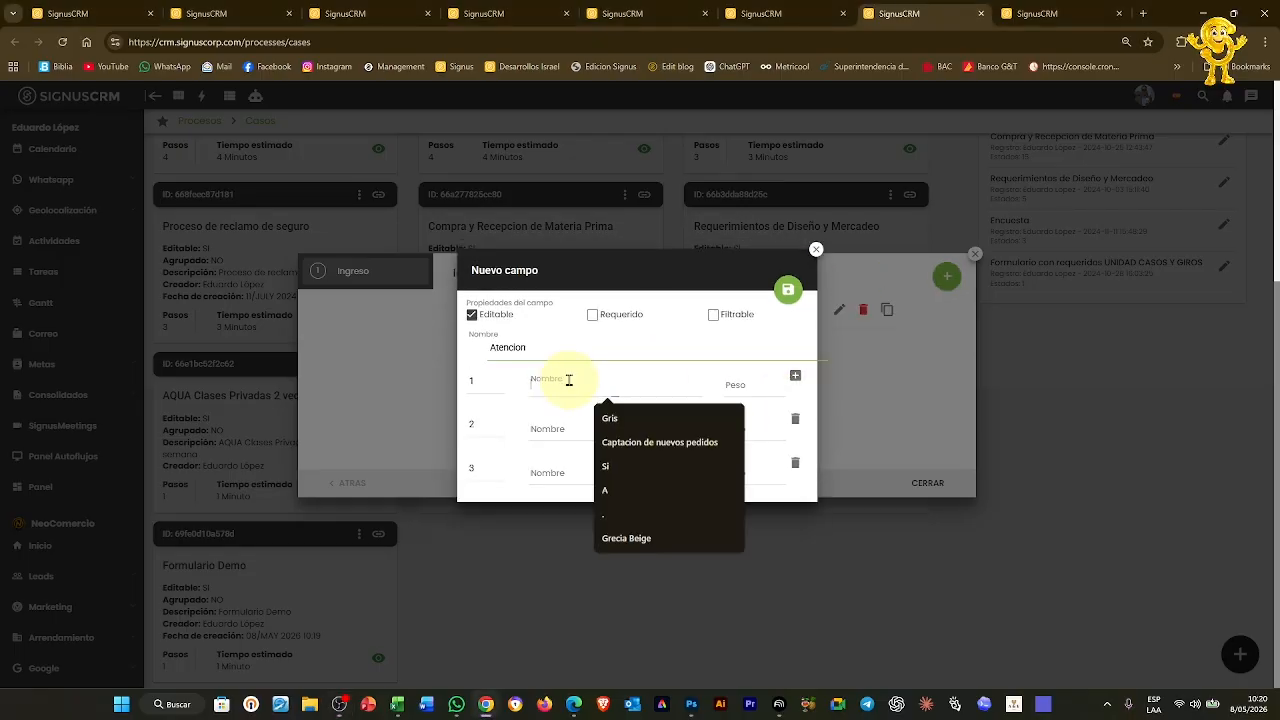
type("Taller")
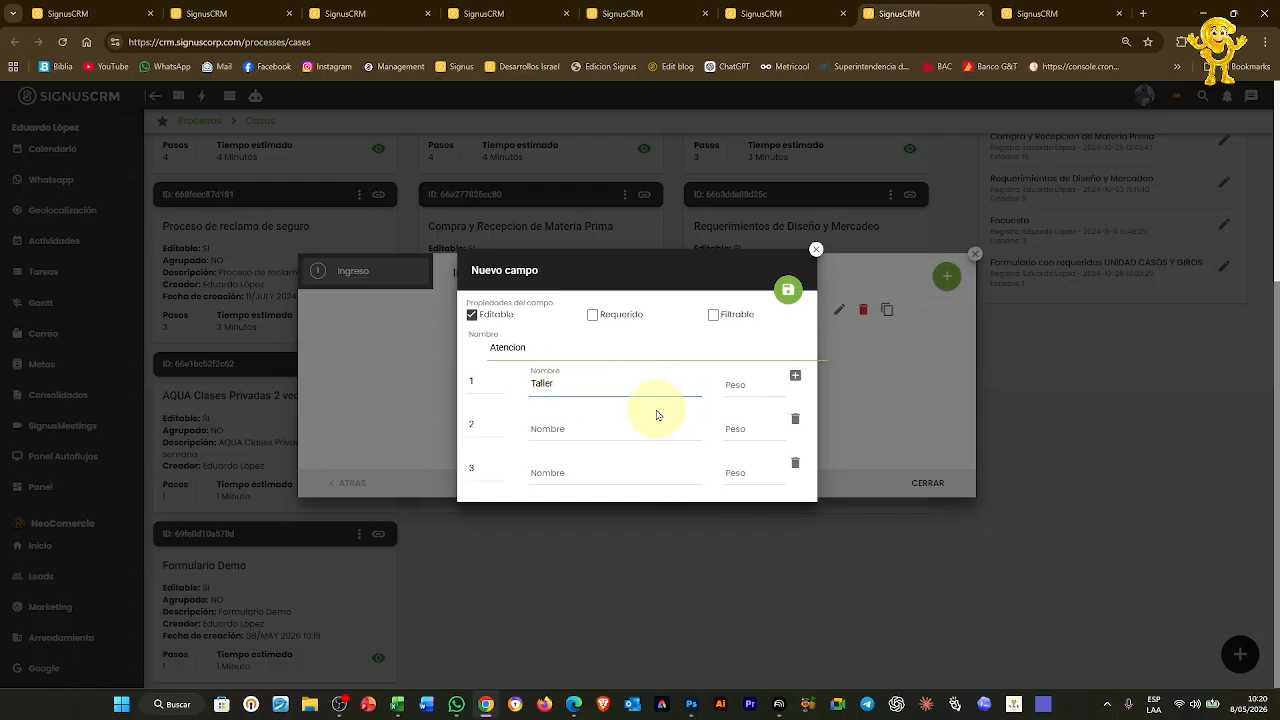
left_click(617, 420)
type("Garantia")
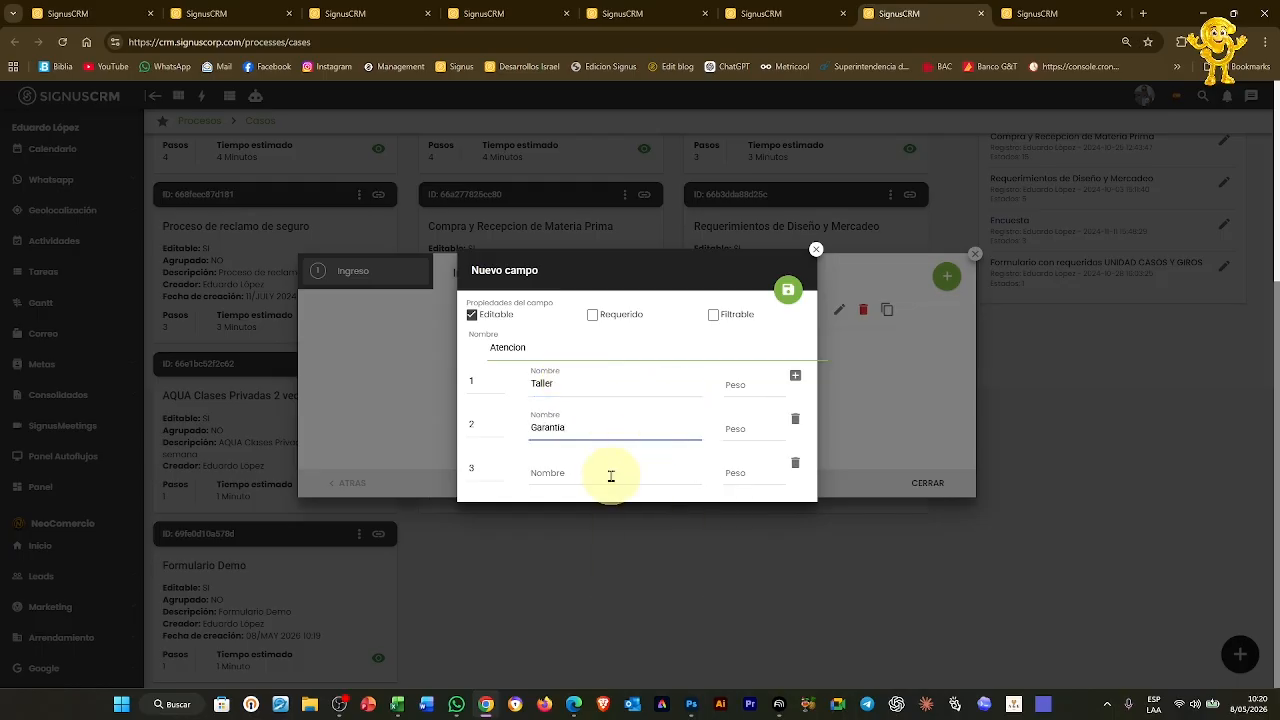
left_click(611, 476)
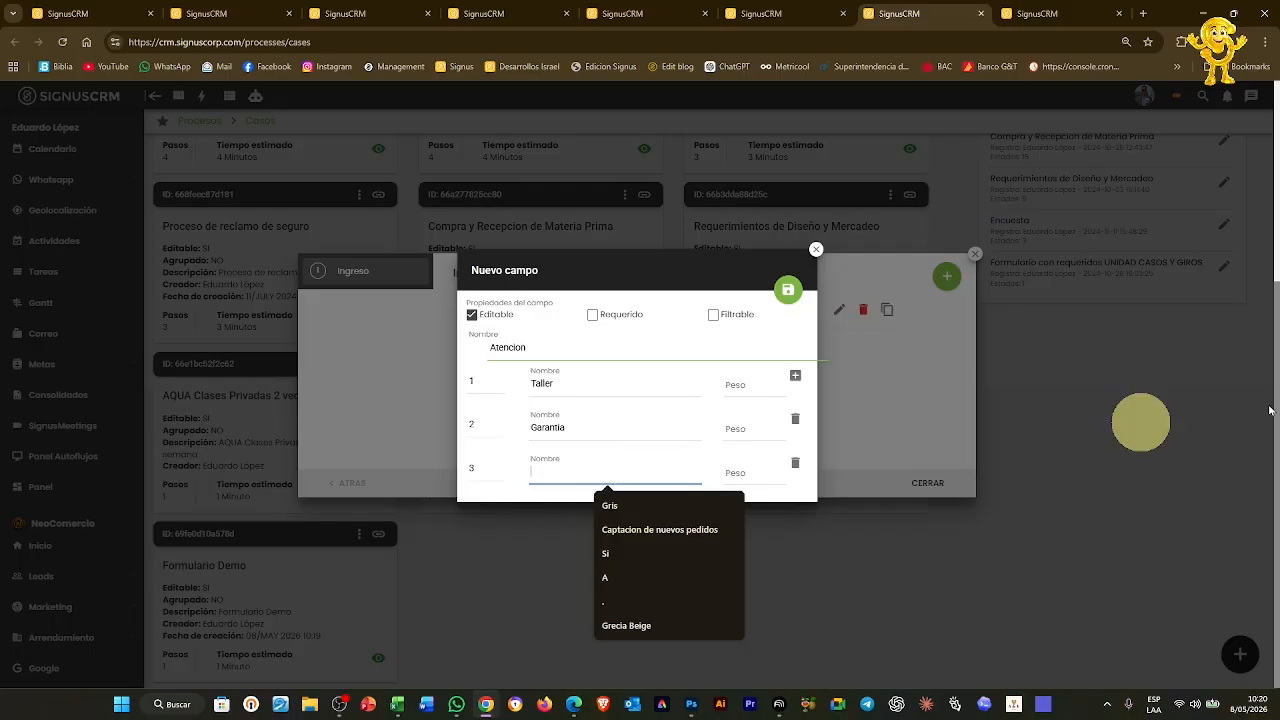
left_click(588, 475)
type("Cambi")
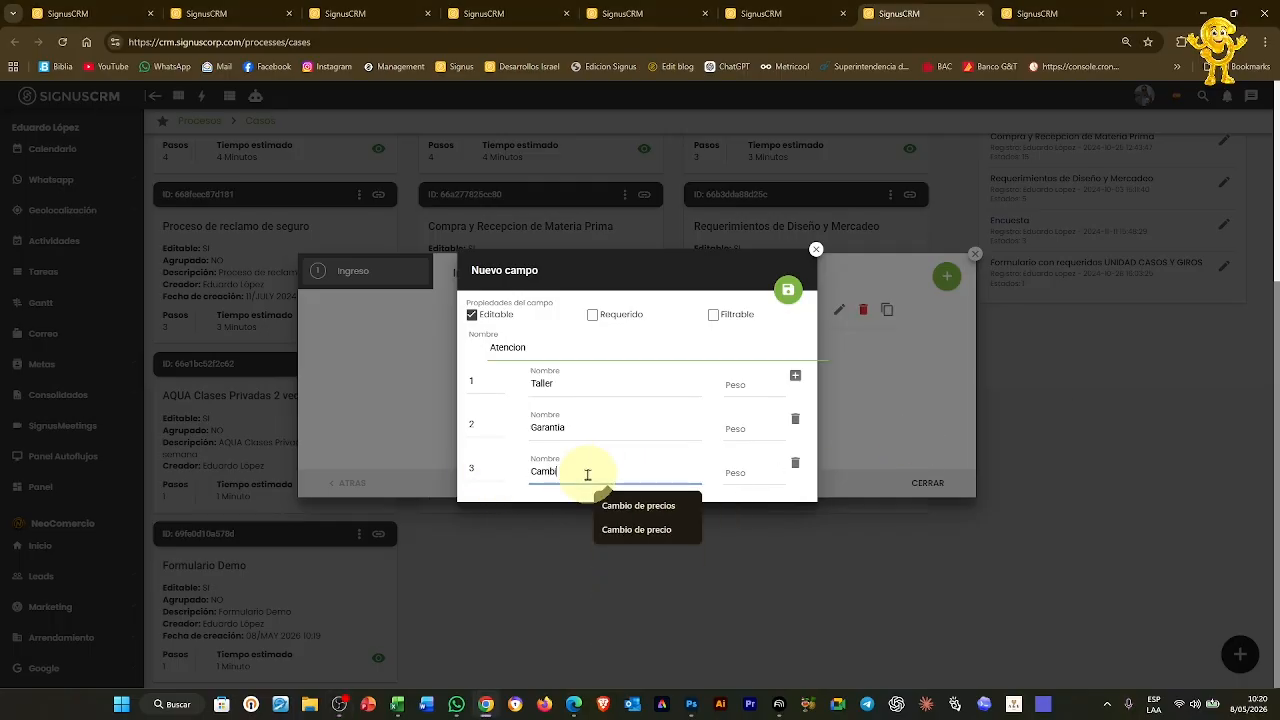
type("o")
left_click(788, 292)
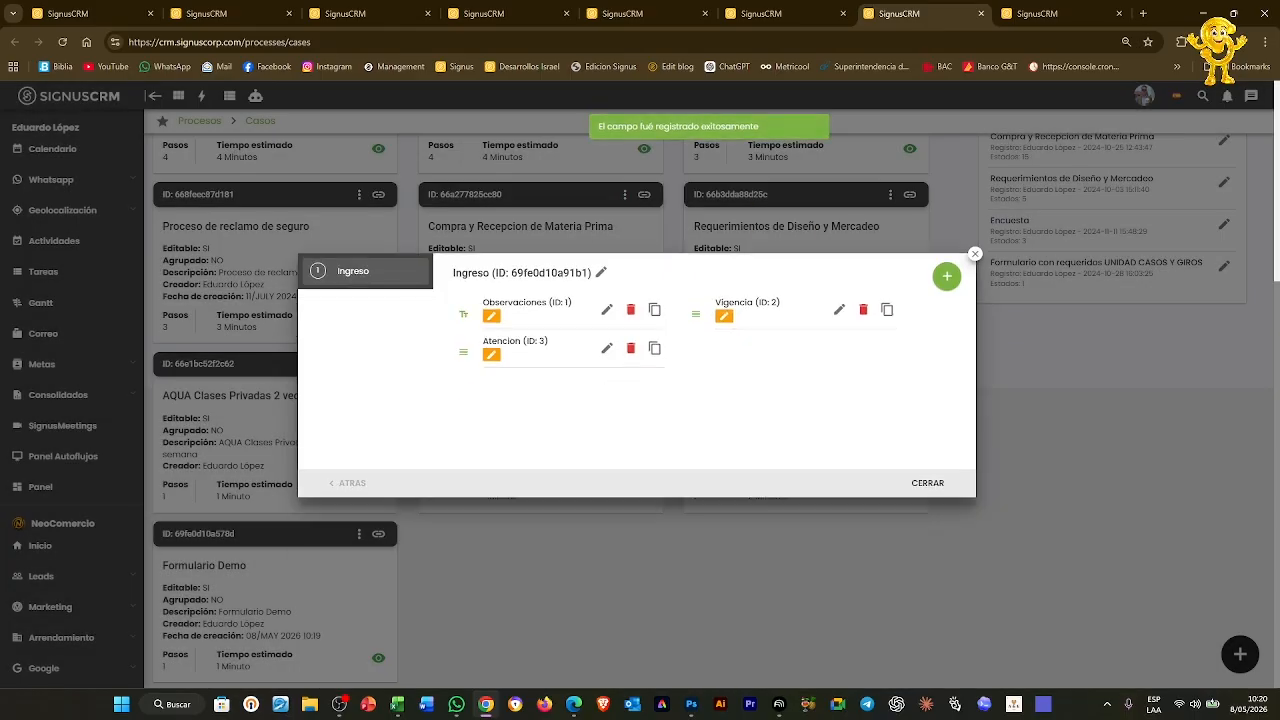
Add an editable date field 'Fecha estimada para solucion' to Ingreso and close the fields dialog
left_click(942, 278)
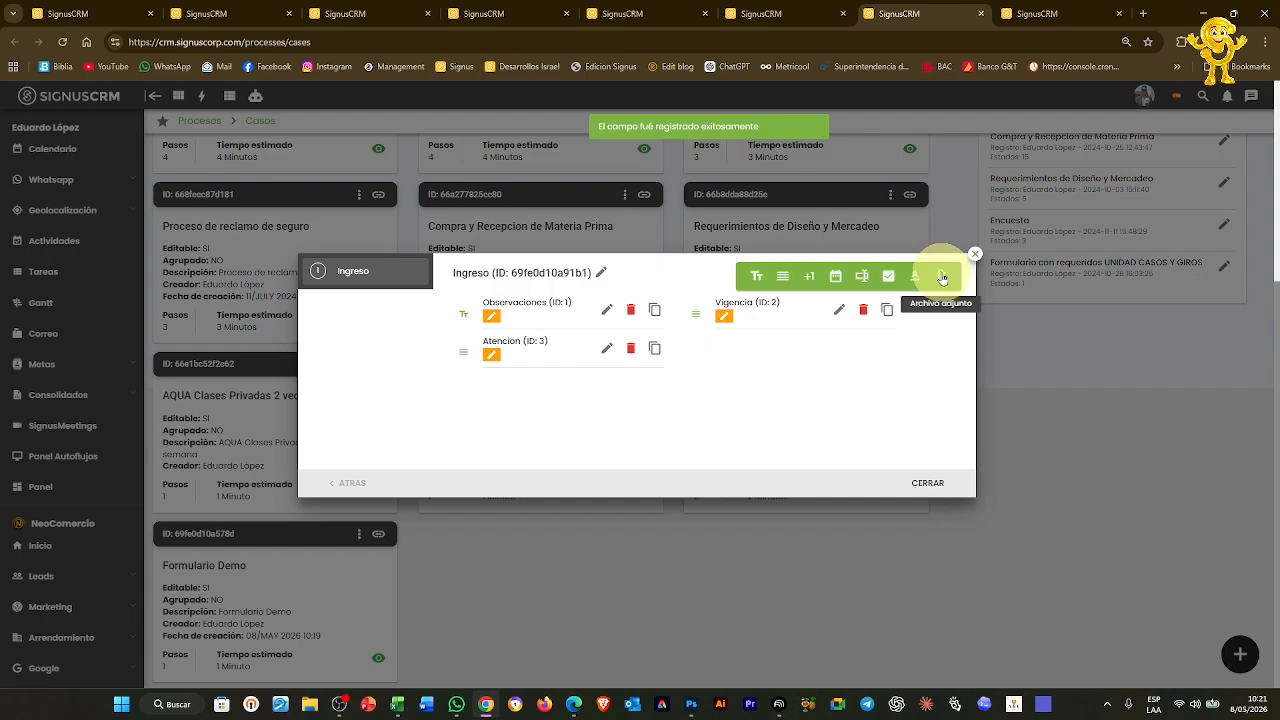
left_click(834, 278)
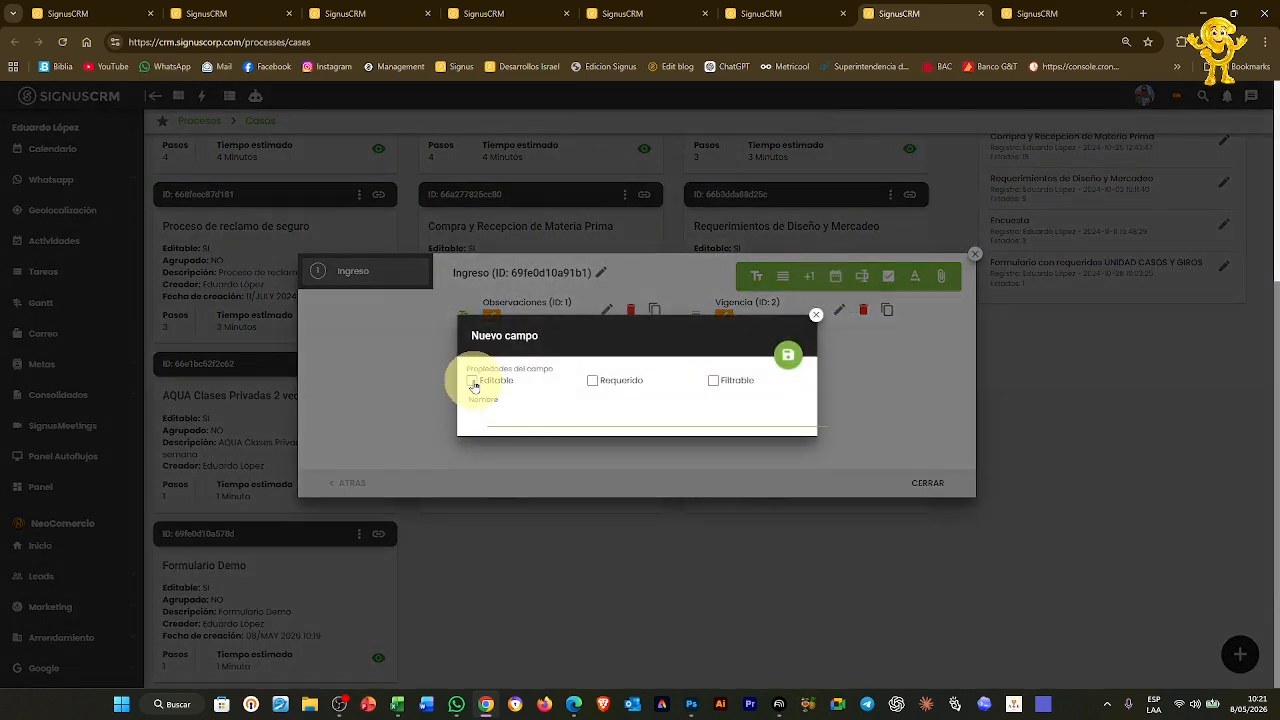
left_click(591, 414)
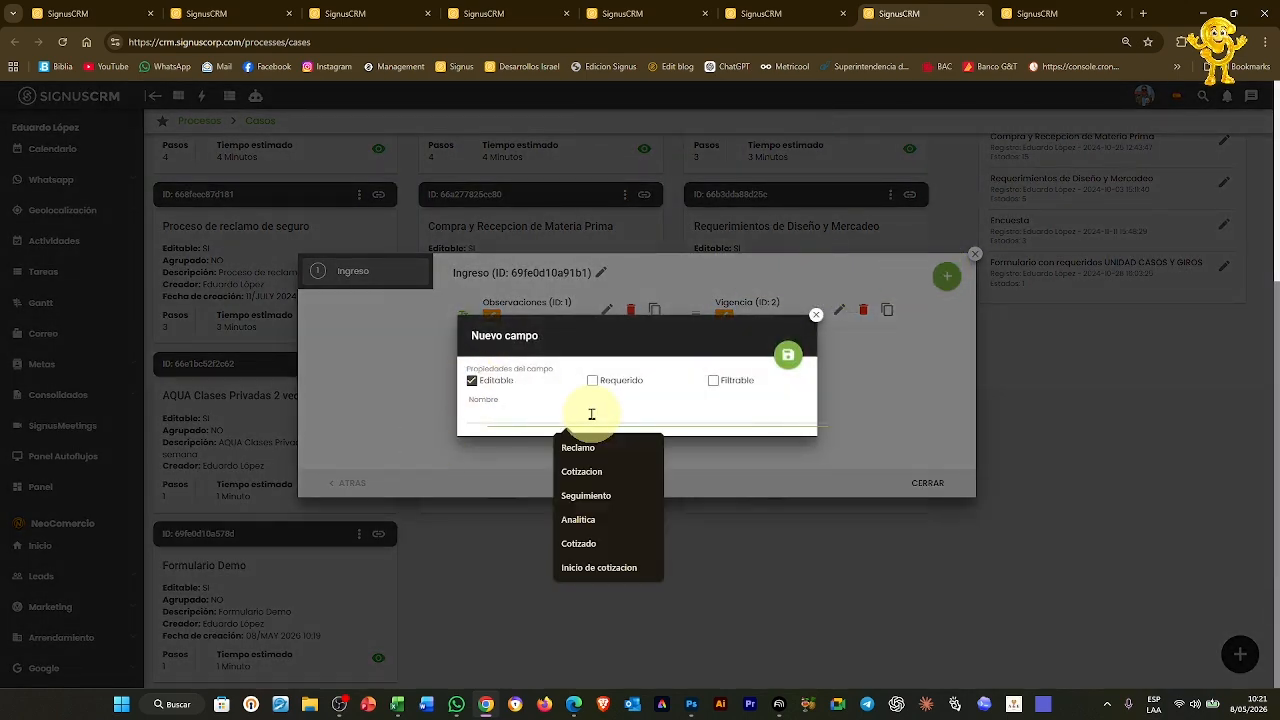
type("Fecha estimad")
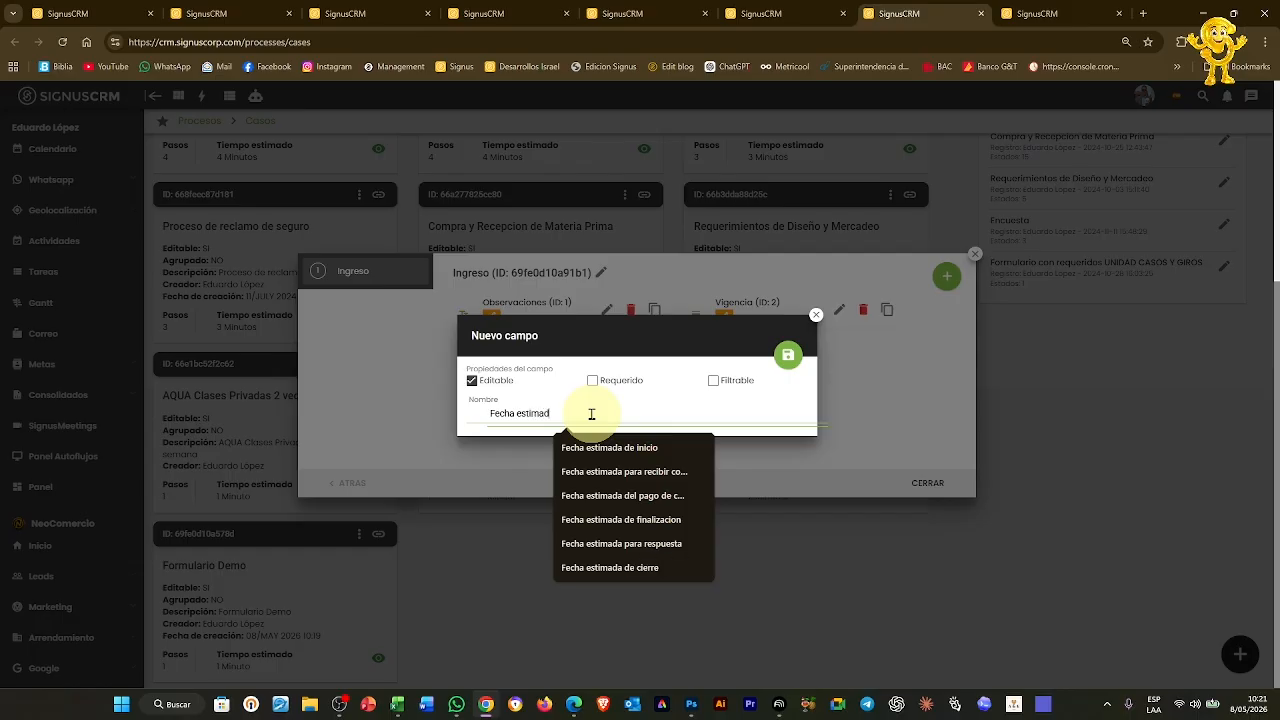
type("a para solucion")
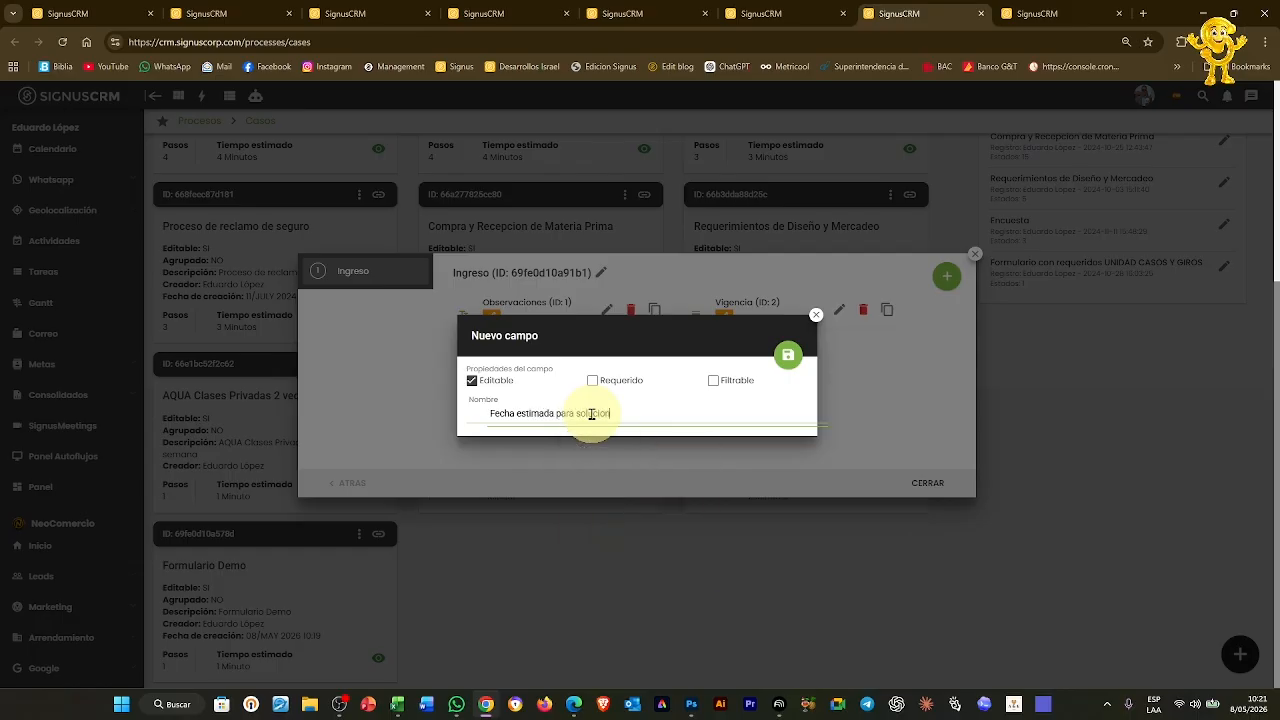
left_click(788, 355)
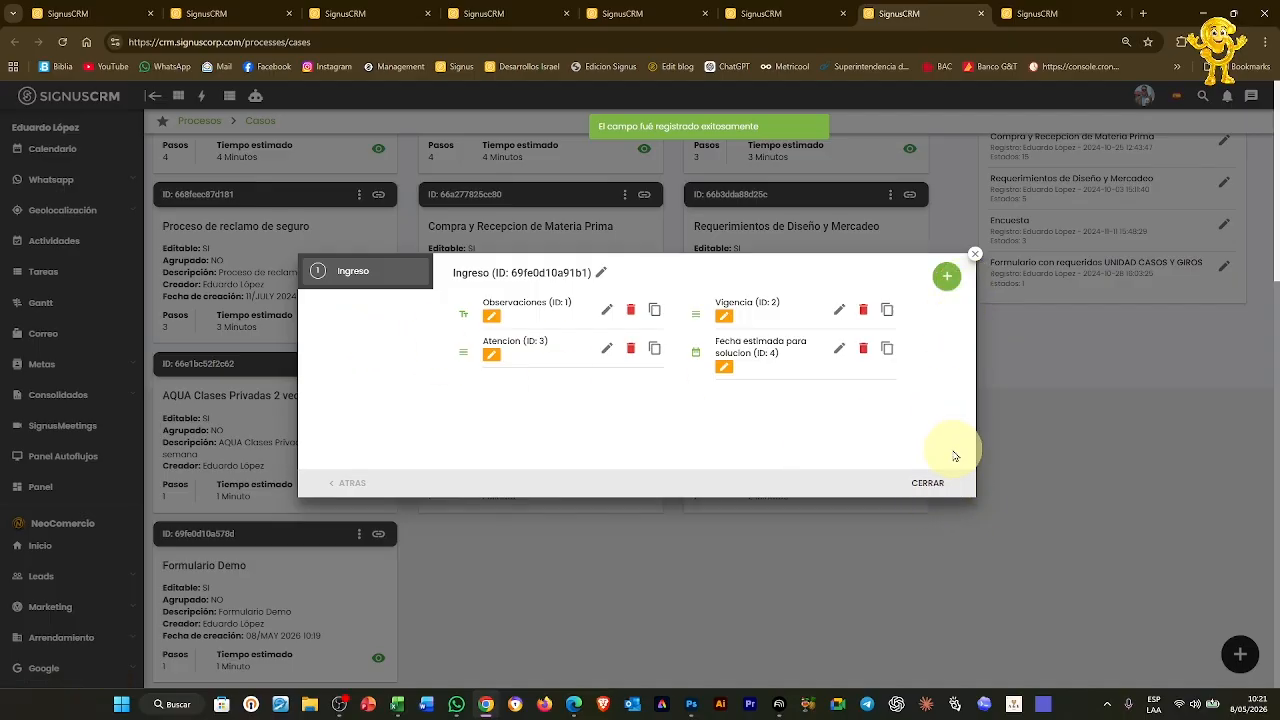
left_click(975, 254)
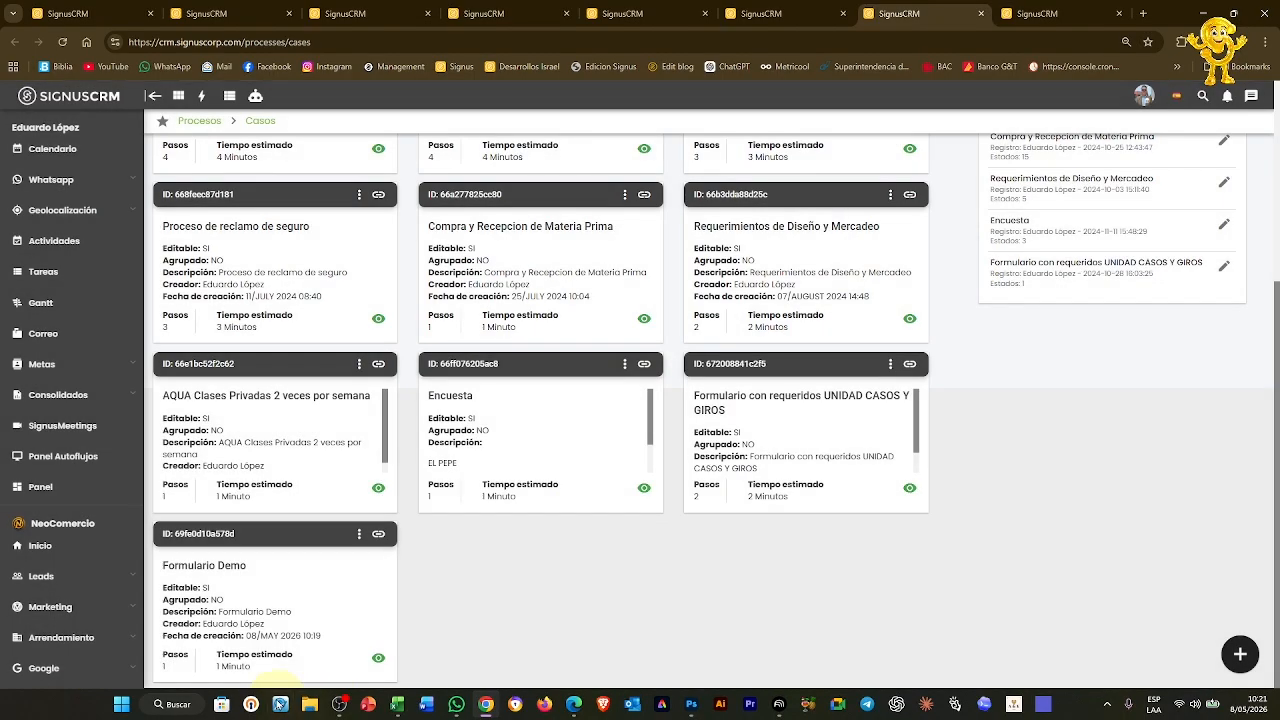
Register a new pipeline state named Ingreso for Formulario Demo
left_click(359, 537)
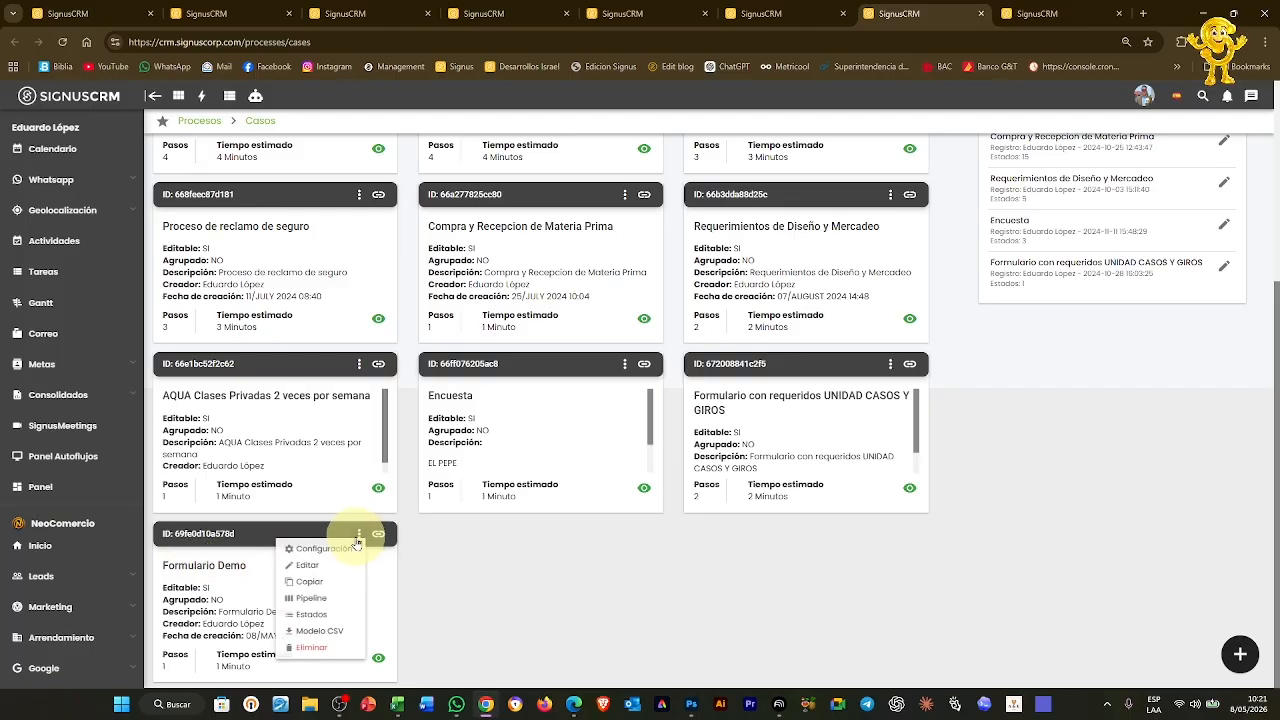
left_click(312, 604)
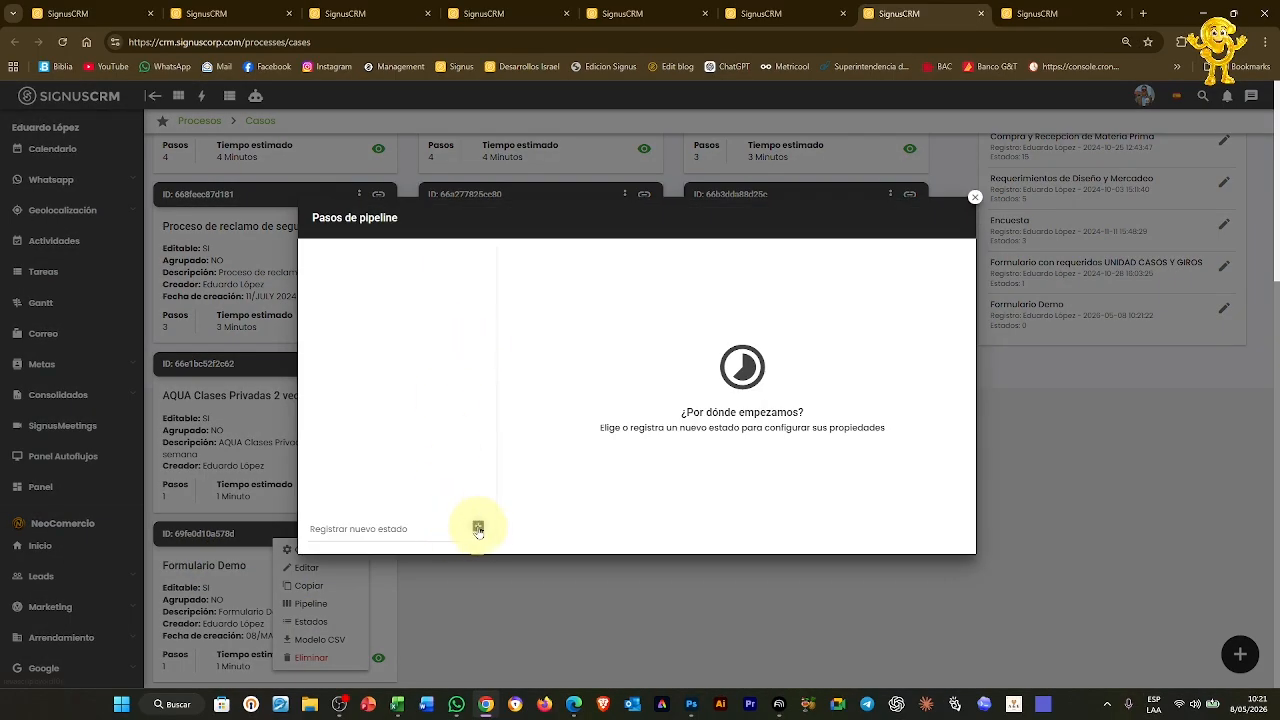
left_click(478, 528)
left_click(371, 258)
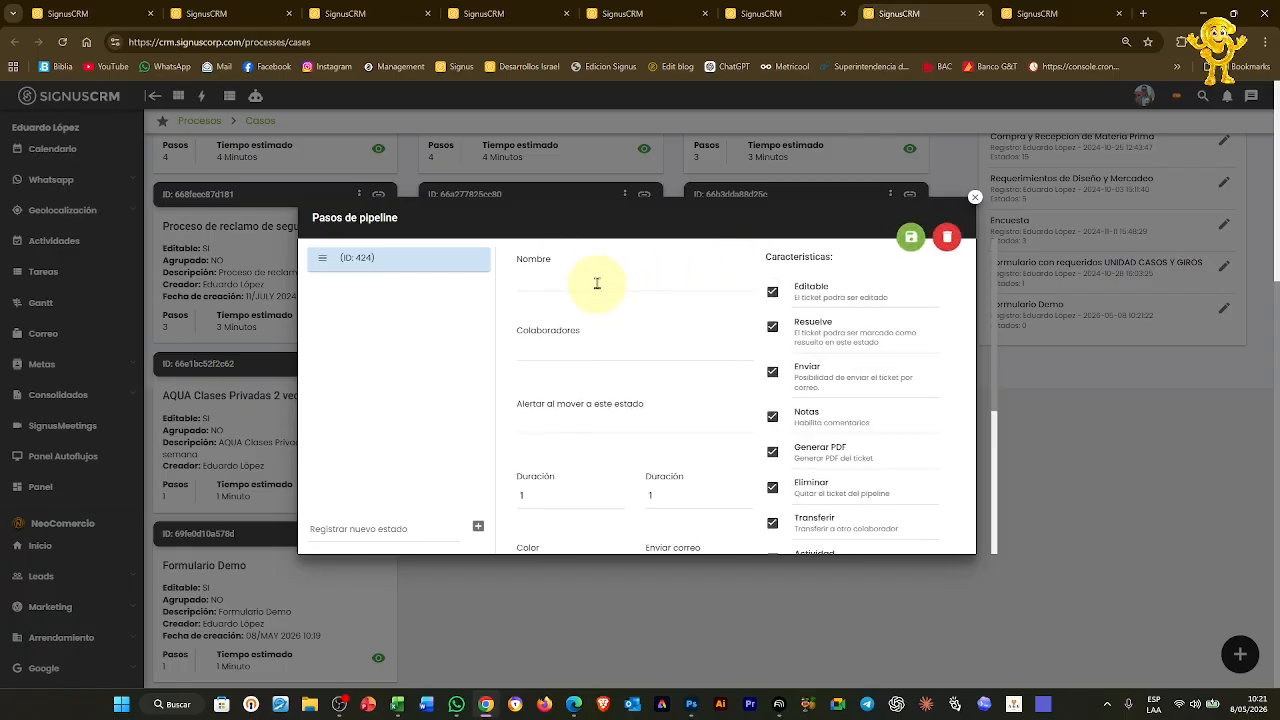
left_click(597, 272)
left_click(598, 273)
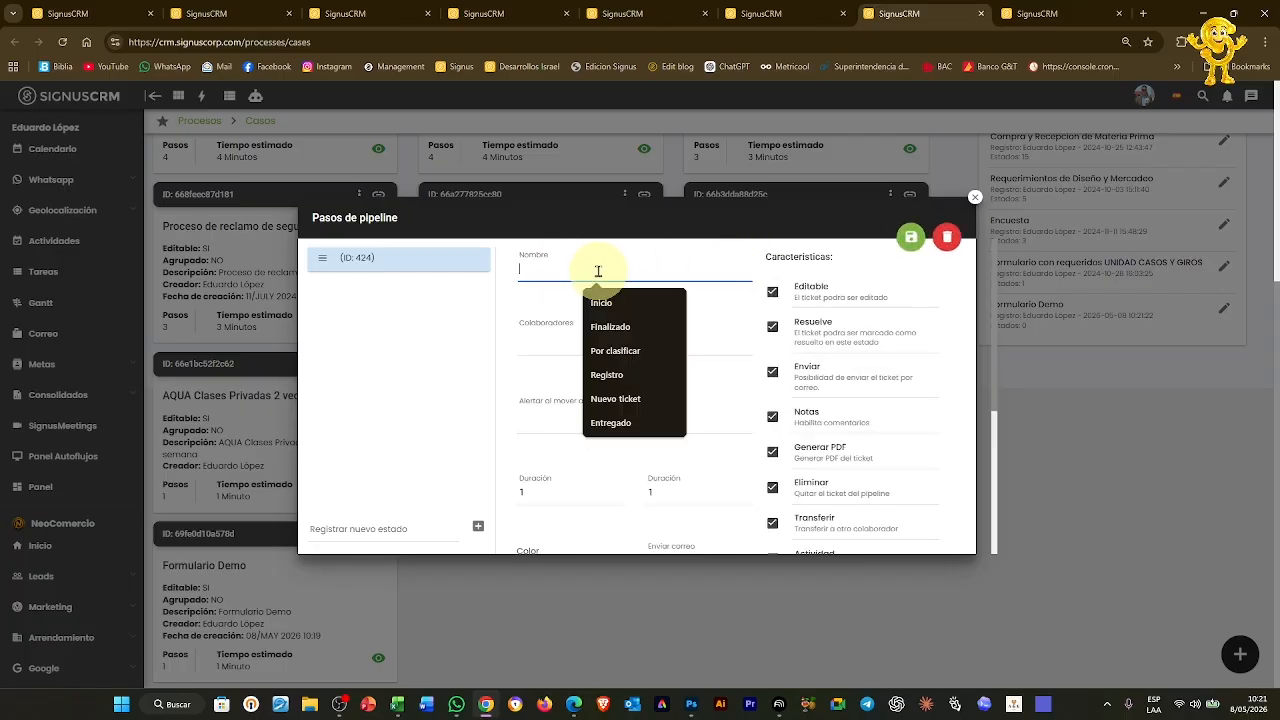
type("Inf")
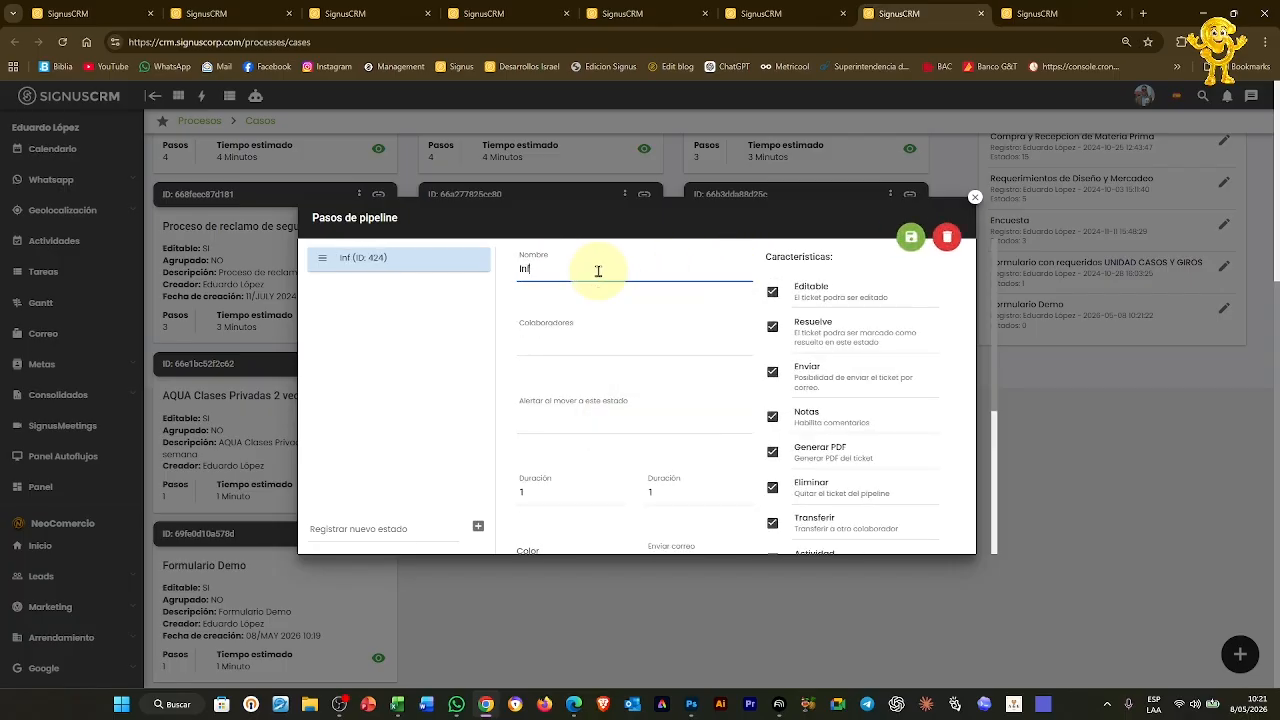
key("BackSpace")
type("greso")
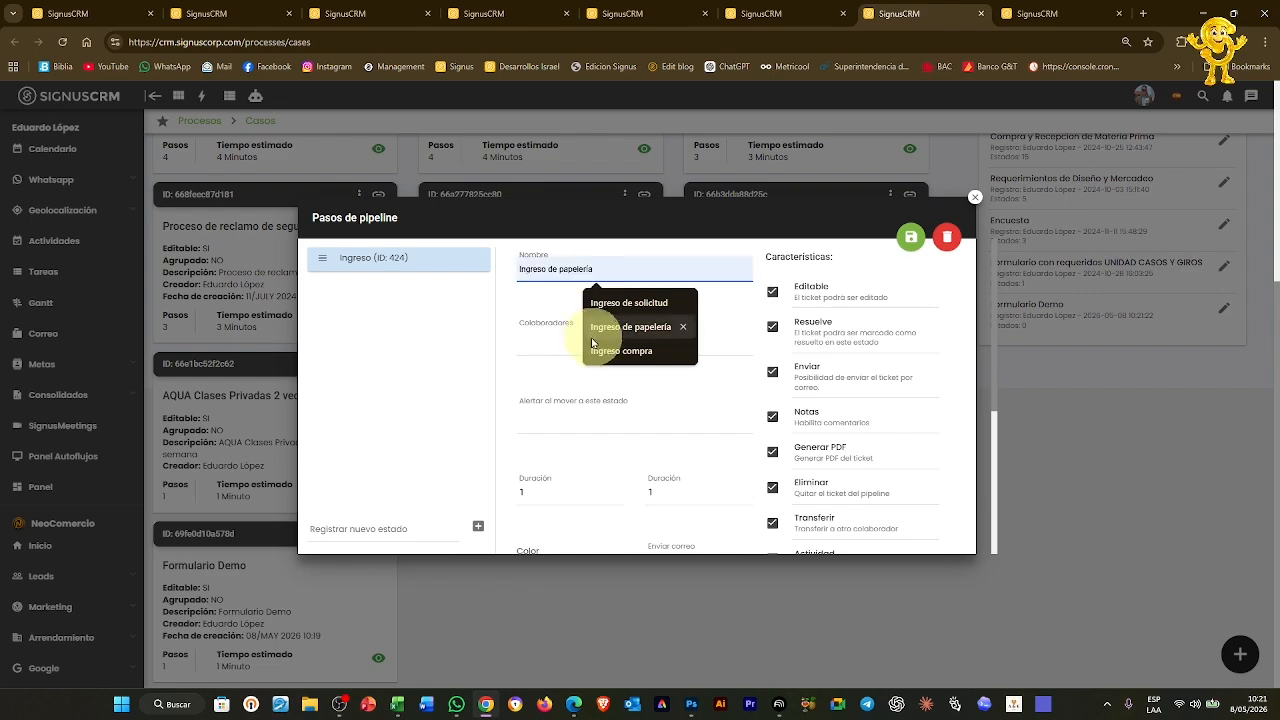
Add a collaborator to the Ingreso step
left_click(543, 328)
left_click(620, 368)
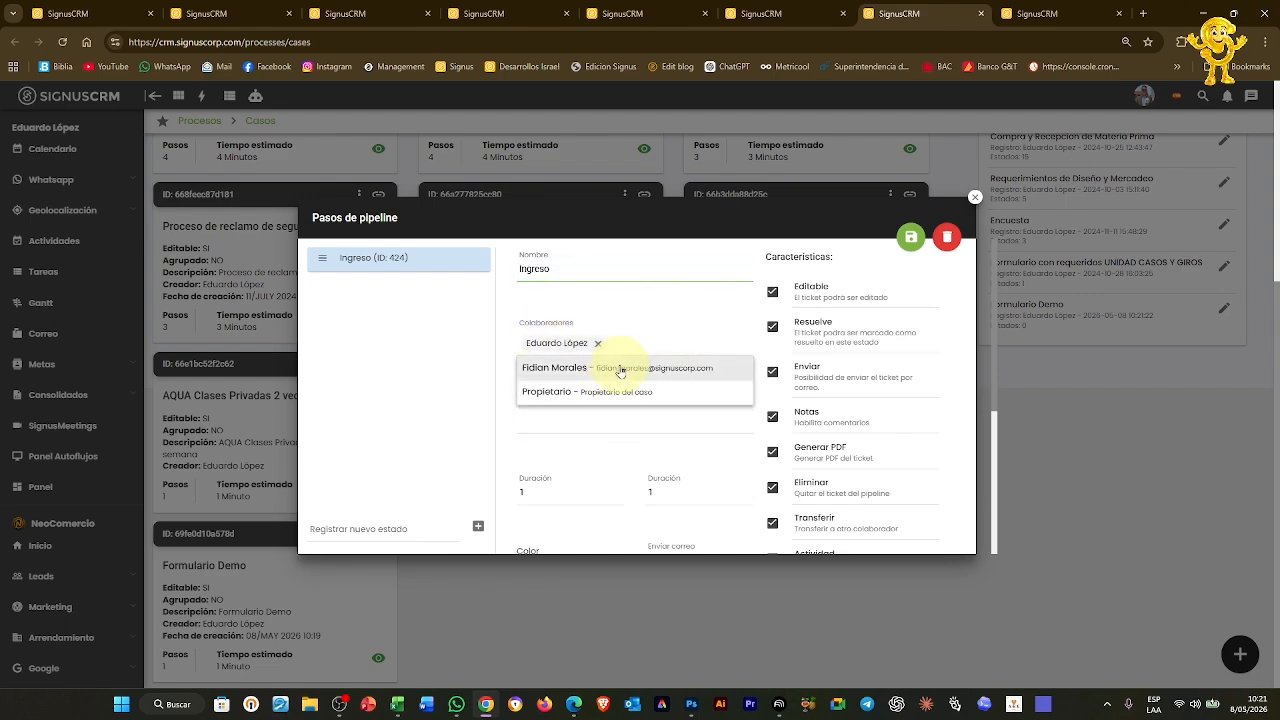
left_click(606, 449)
scroll(606, 449, "down", 3)
Colour the Ingreso step green and write its visual-guide note
left_click(597, 307)
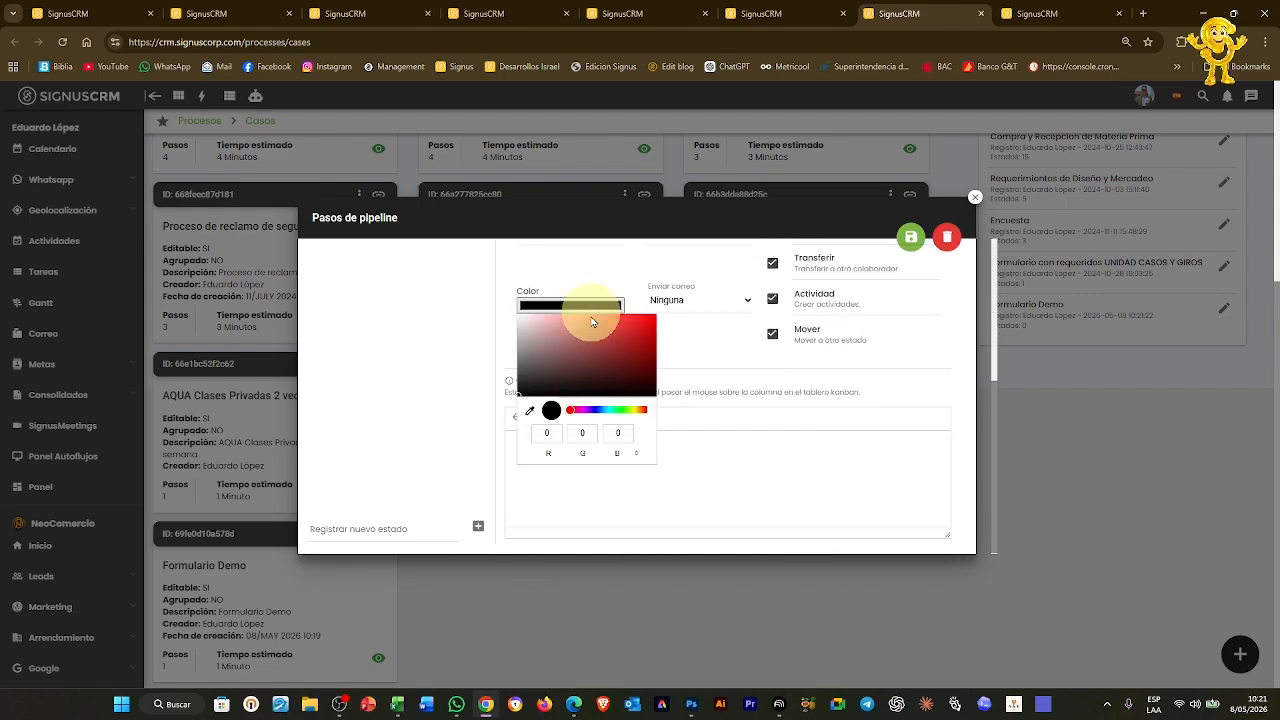
left_click(597, 331)
left_click(792, 484)
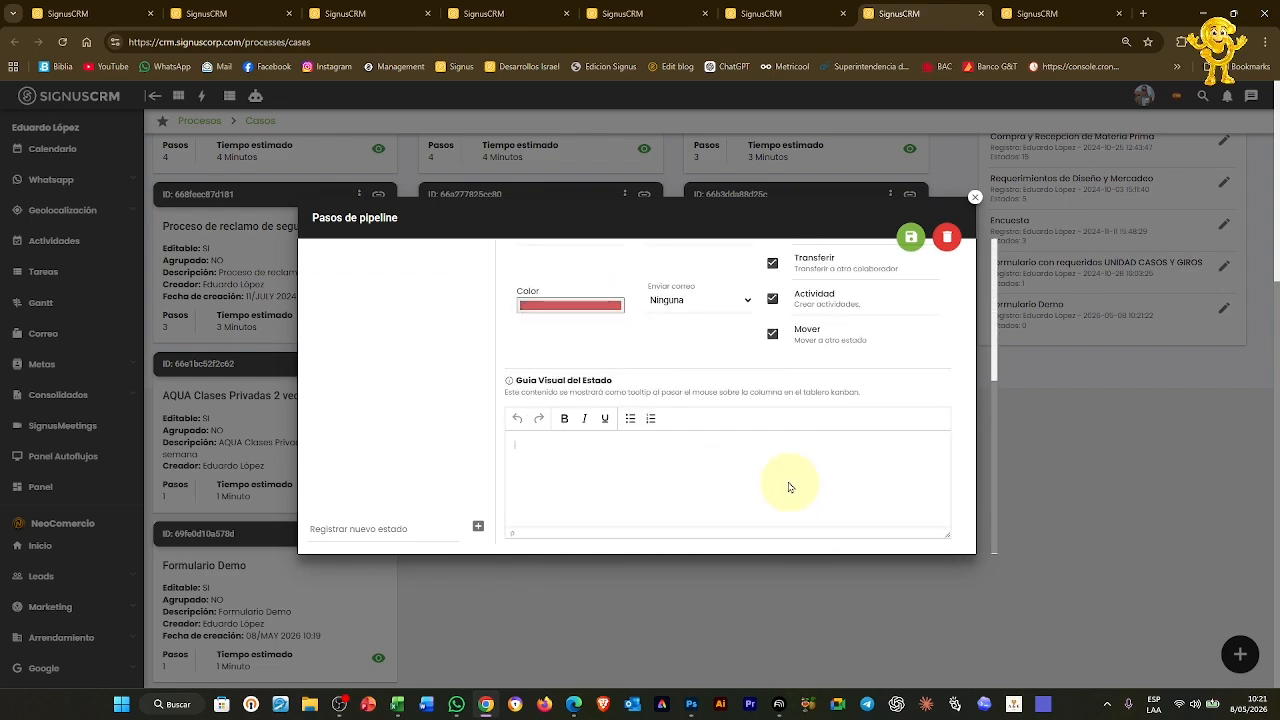
left_click(588, 305)
left_click(620, 410)
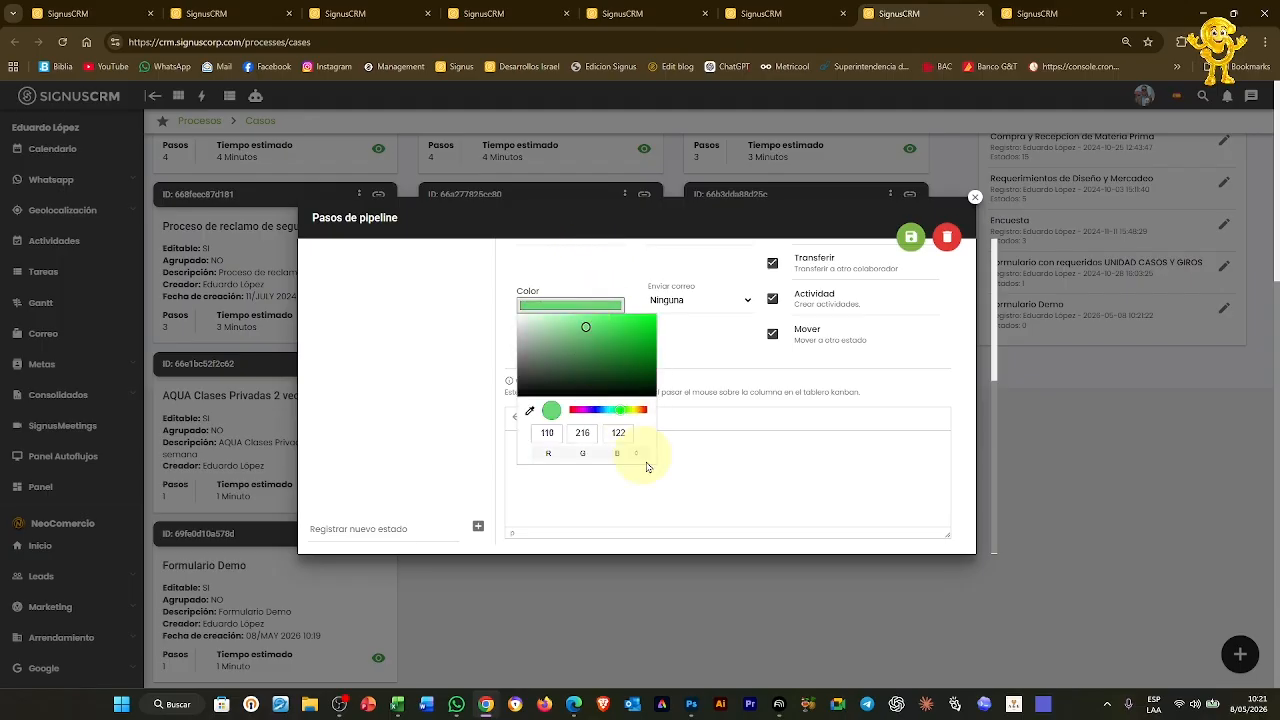
left_click(723, 465)
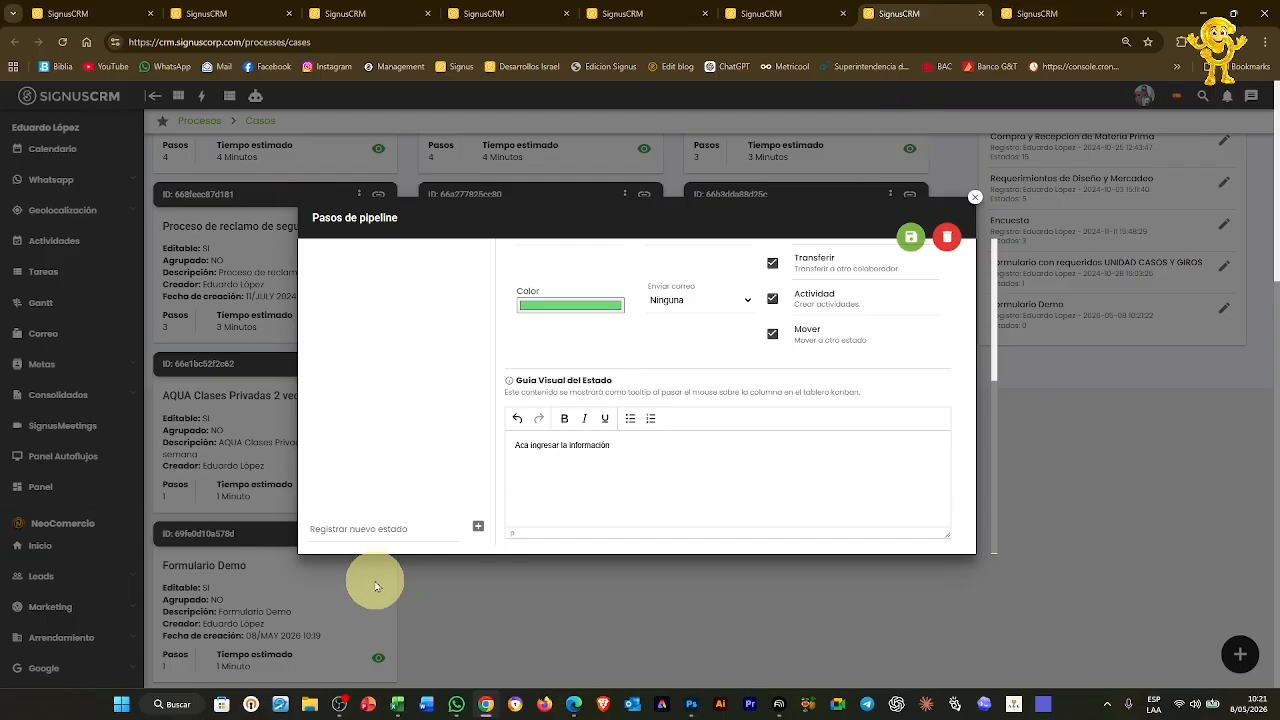
key("ctrl+Tab")
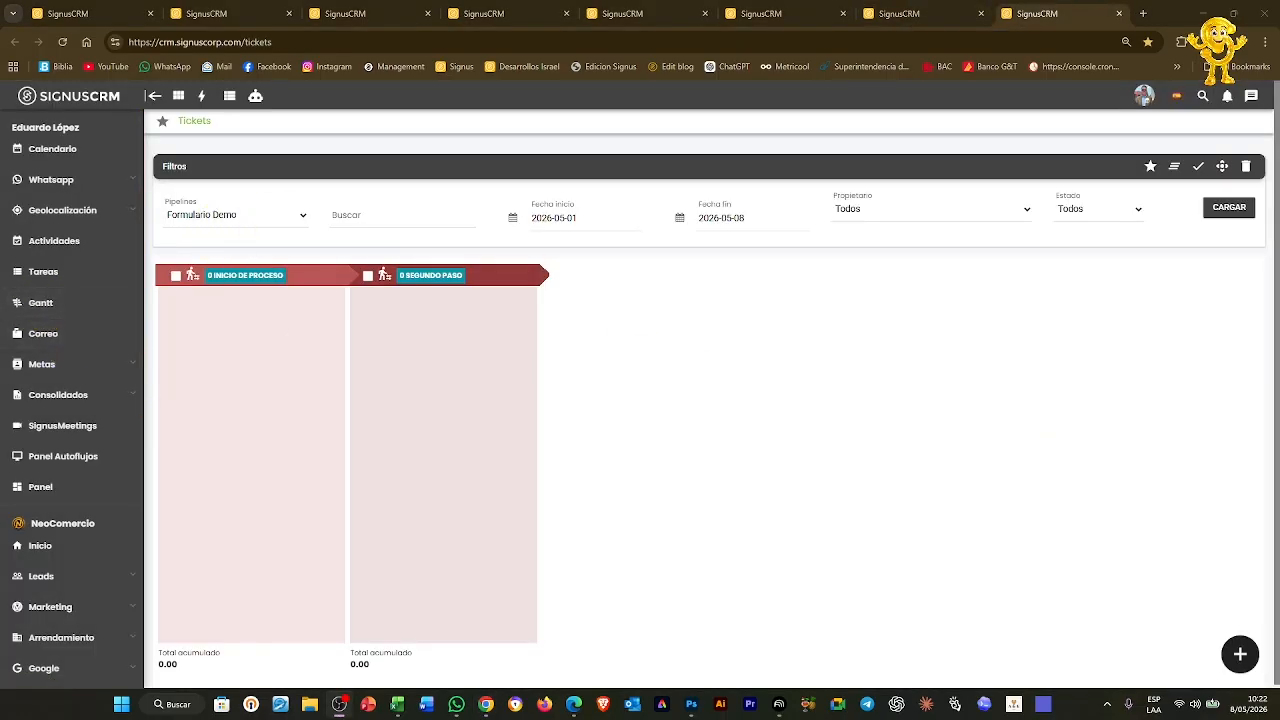
Reload the Tickets board to show the Ingreso column, then open Demo Formulario's pipeline
left_click(1232, 199)
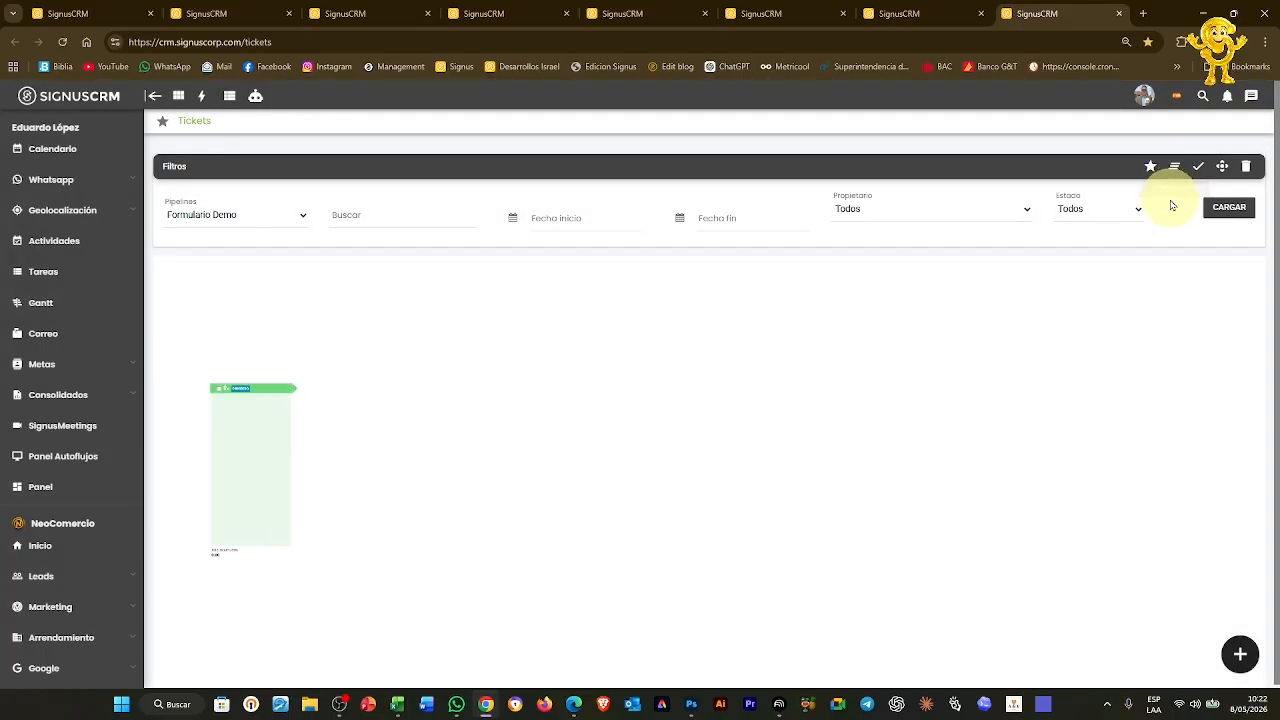
left_click(1240, 654)
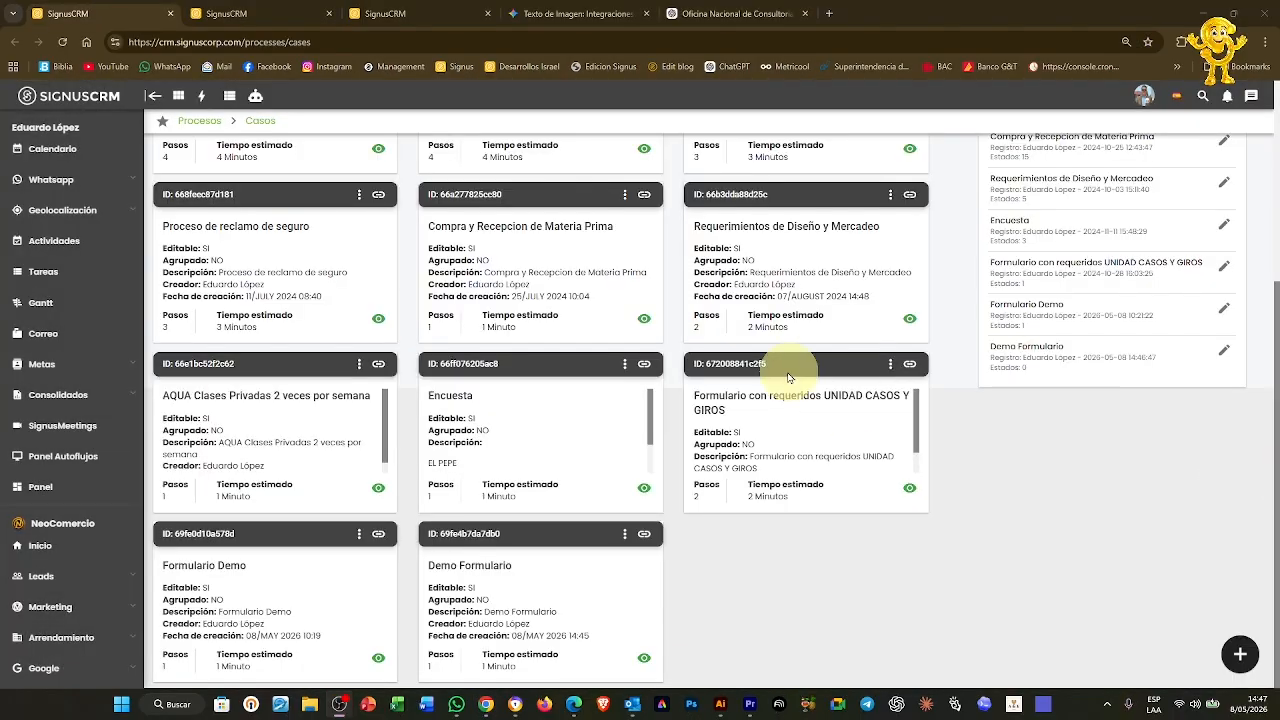
left_click(624, 541)
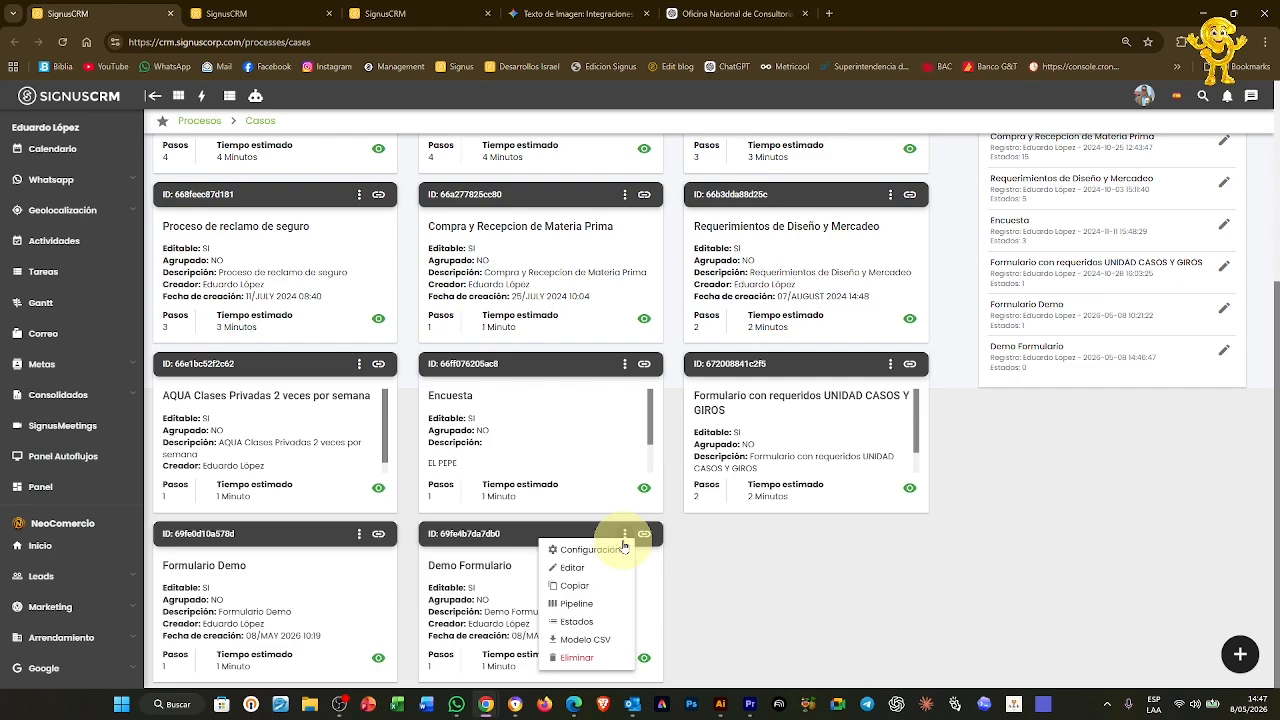
left_click(601, 600)
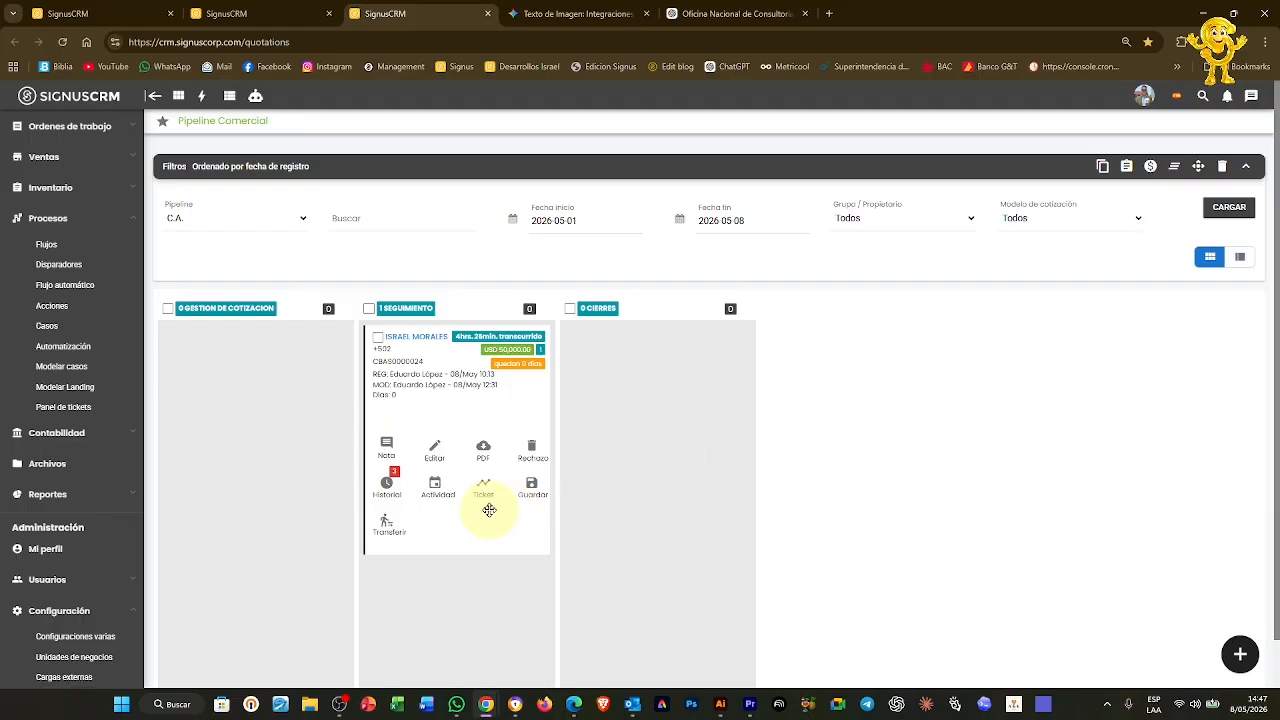
Move the quotation card from Seguimiento into Gestión de Cotización, checking the Tickets board meanwhile
left_click_drag(439, 421, 445, 392)
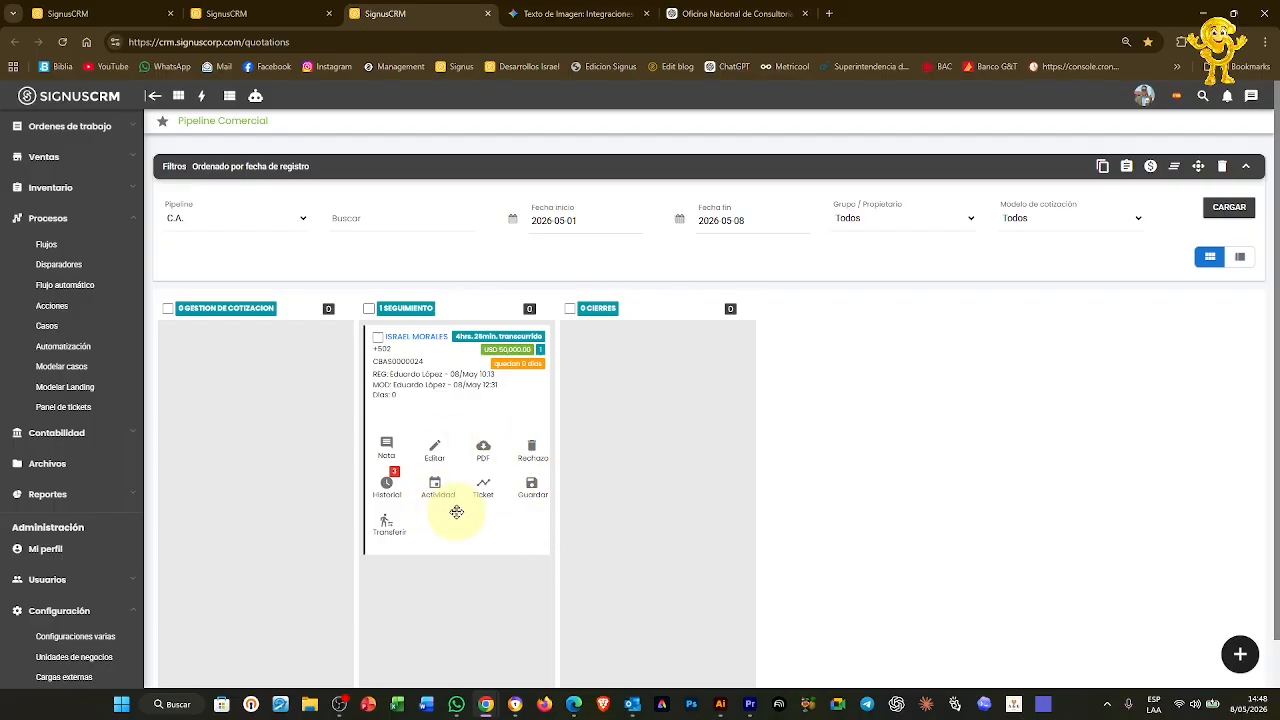
left_click(275, 15)
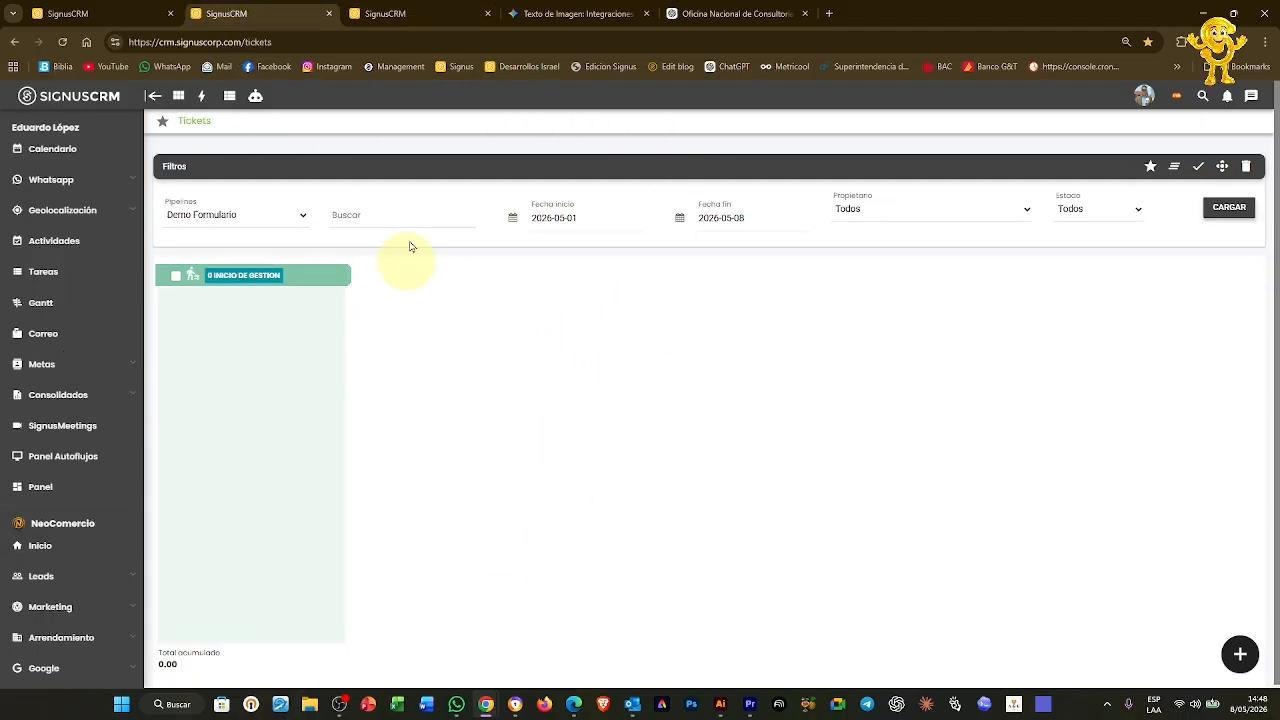
left_click(408, 10)
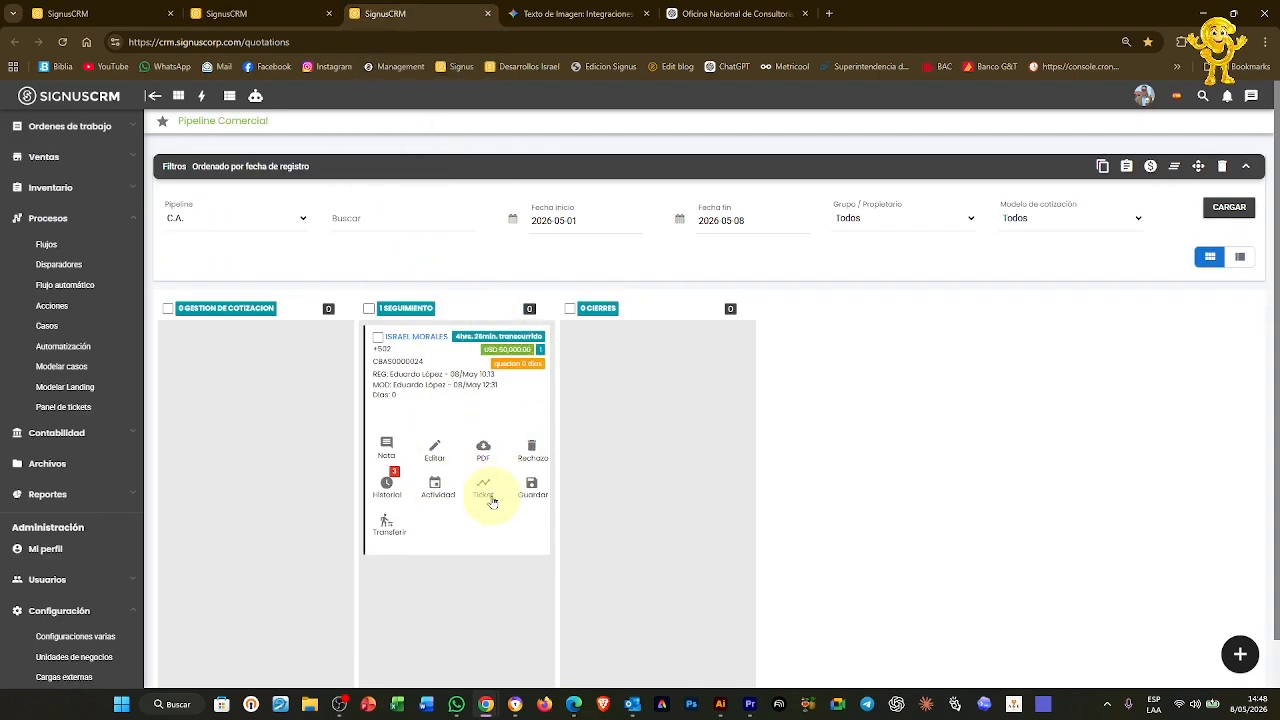
left_click(270, 14)
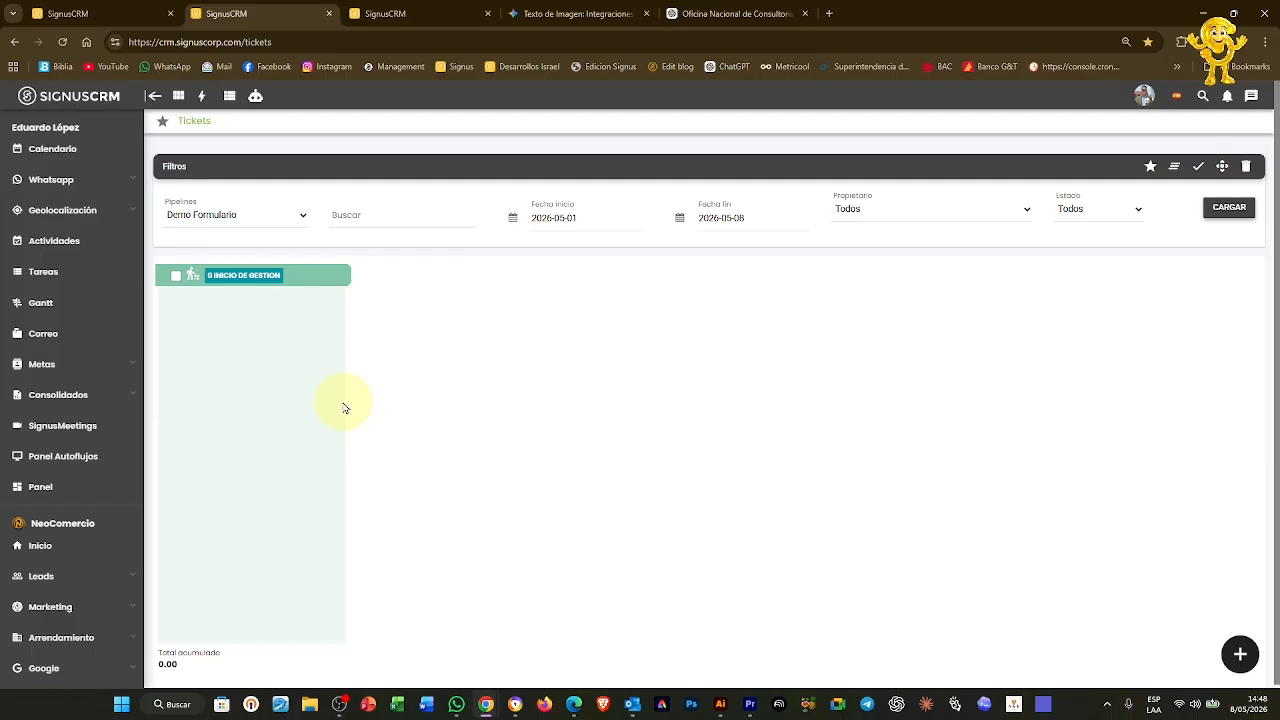
left_click(443, 13)
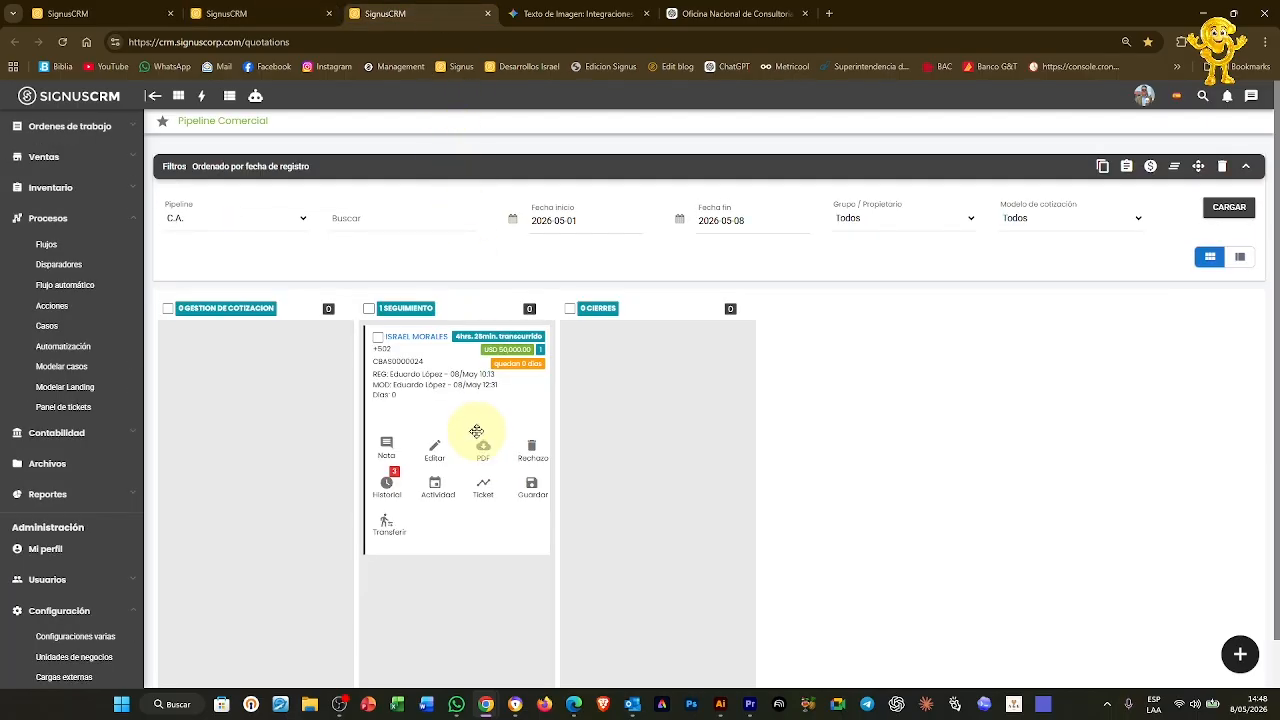
left_click_drag(476, 431, 269, 414)
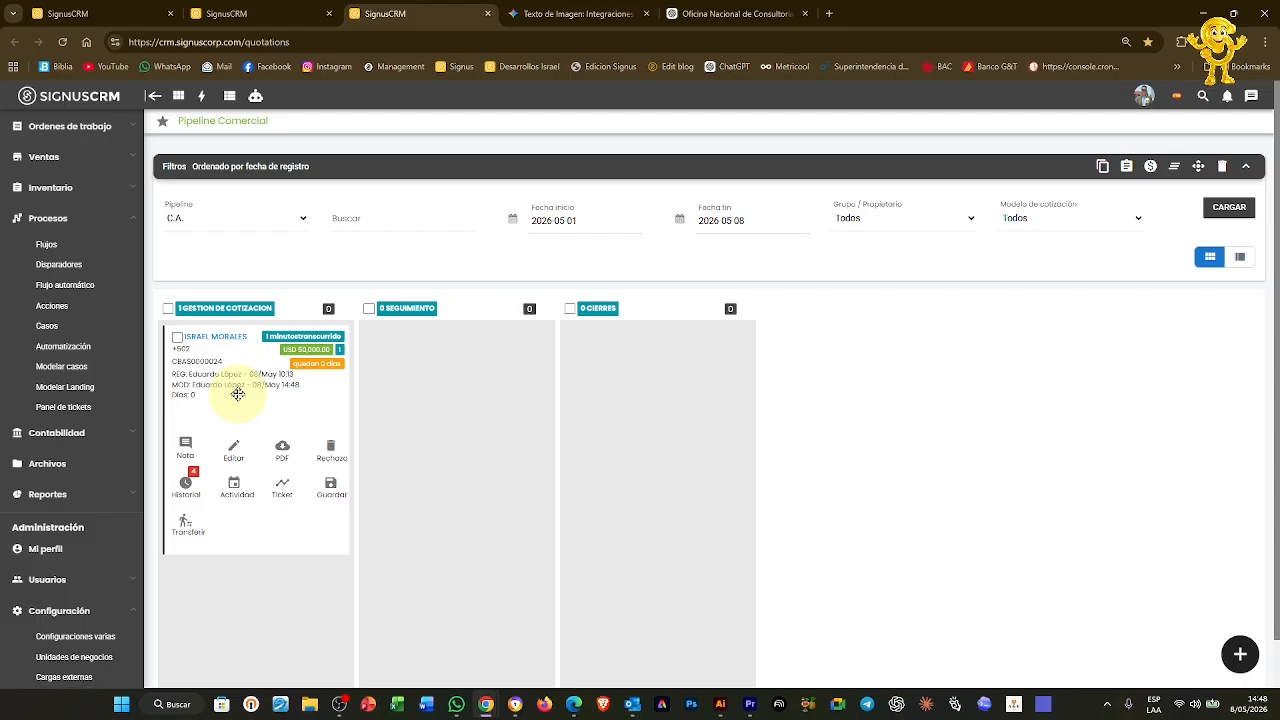
Drag quotation CBAS0000024 back into Seguimiento and check the Tickets board for a new ticket
left_click_drag(238, 394, 468, 397)
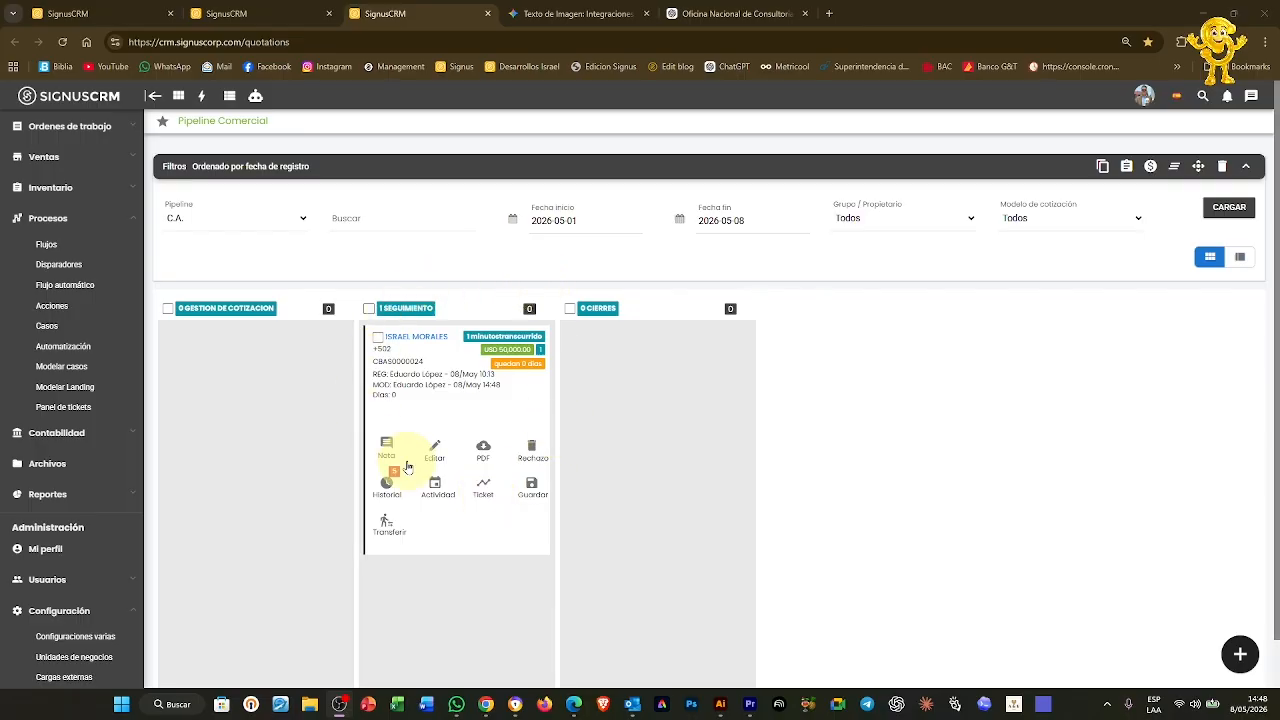
left_click(250, 13)
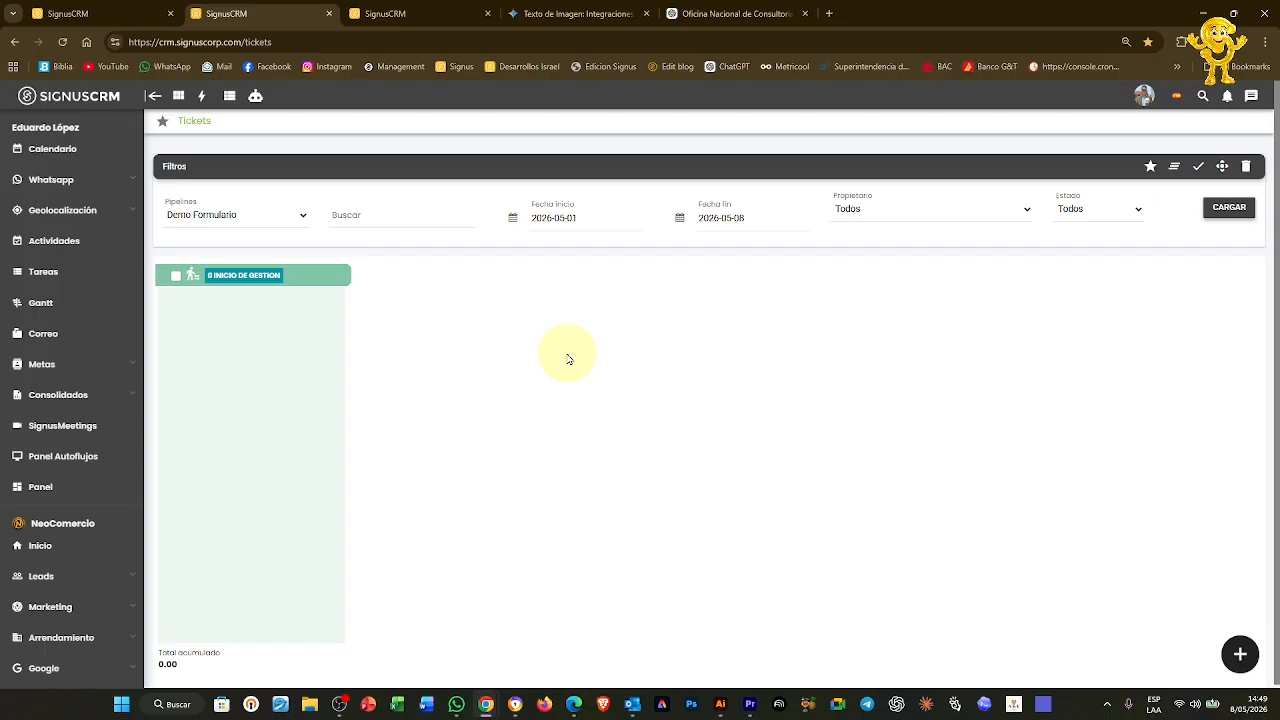
left_click(387, 12)
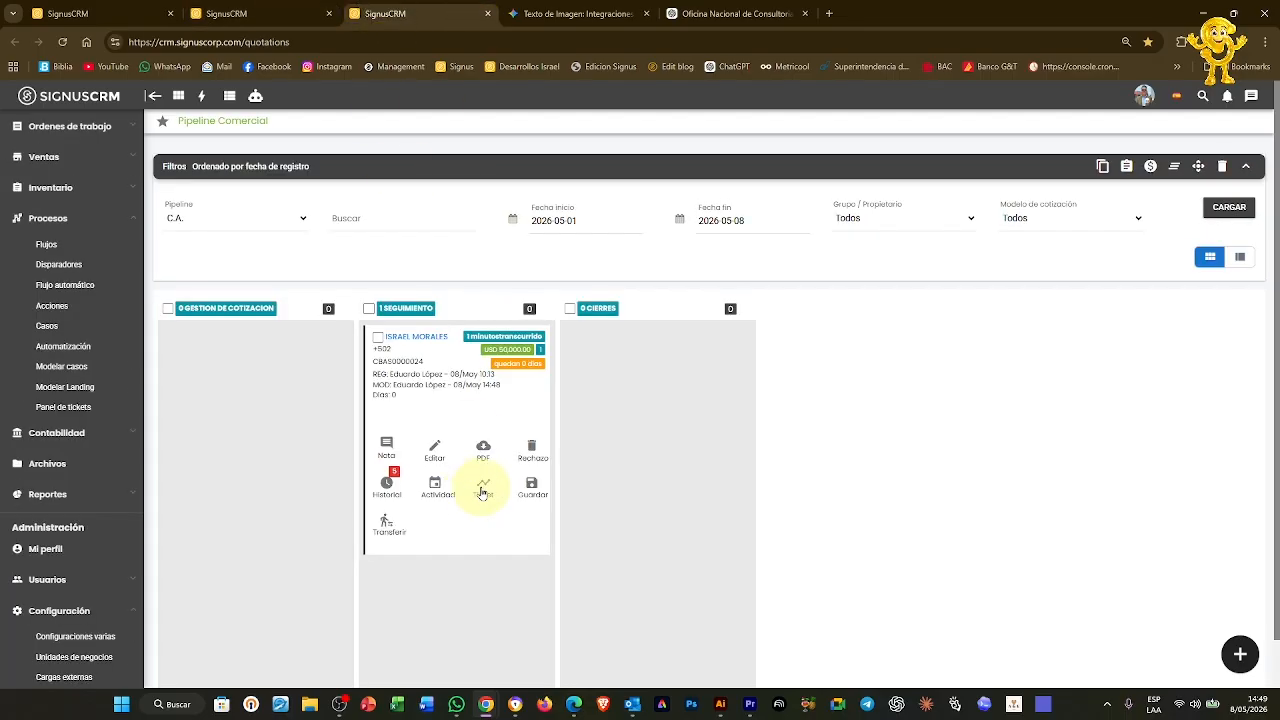
Generate a ticket from the quotation into Recepcion de Vehiculo's Ingreso de papelería column
left_click(482, 492)
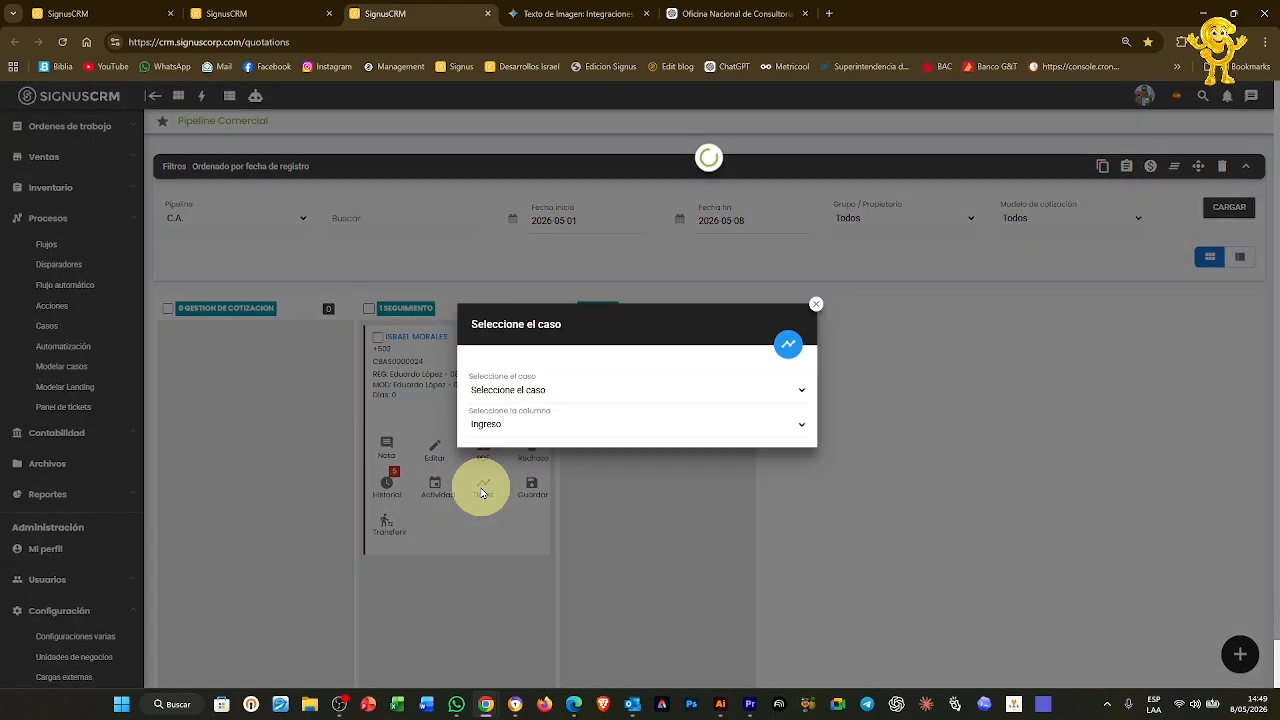
left_click(528, 389)
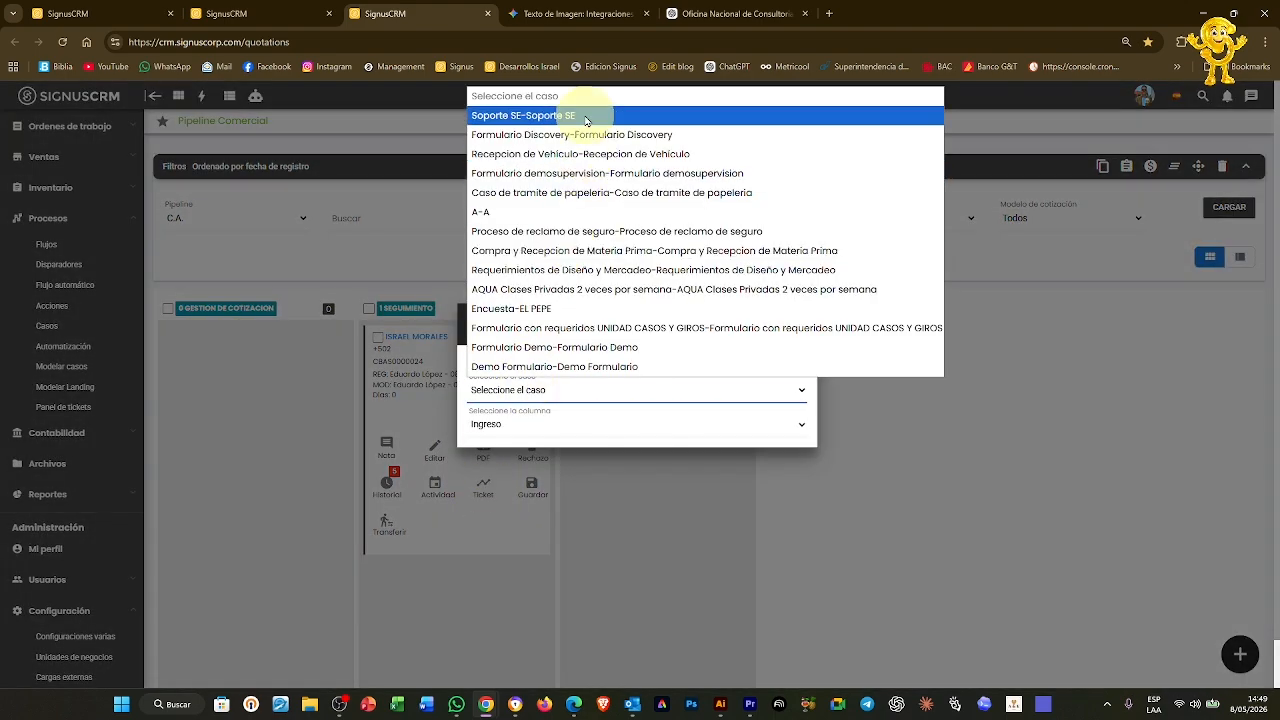
left_click(585, 153)
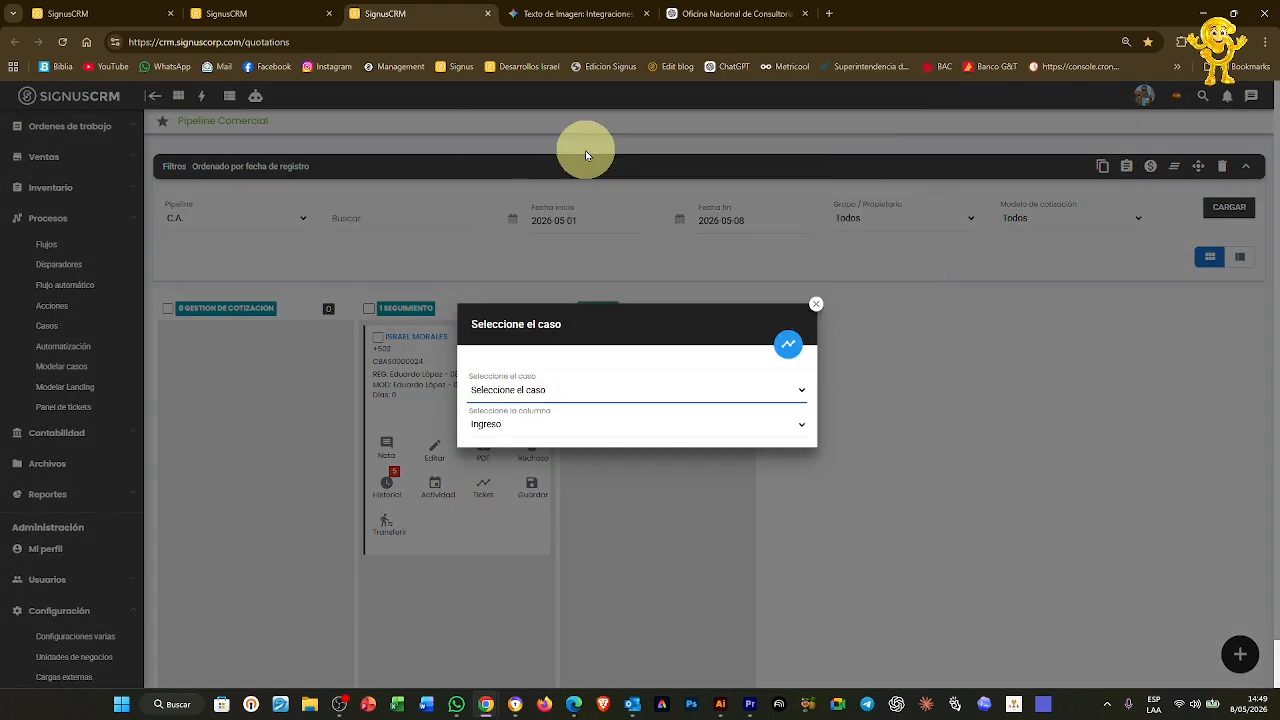
left_click(548, 424)
left_click(526, 466)
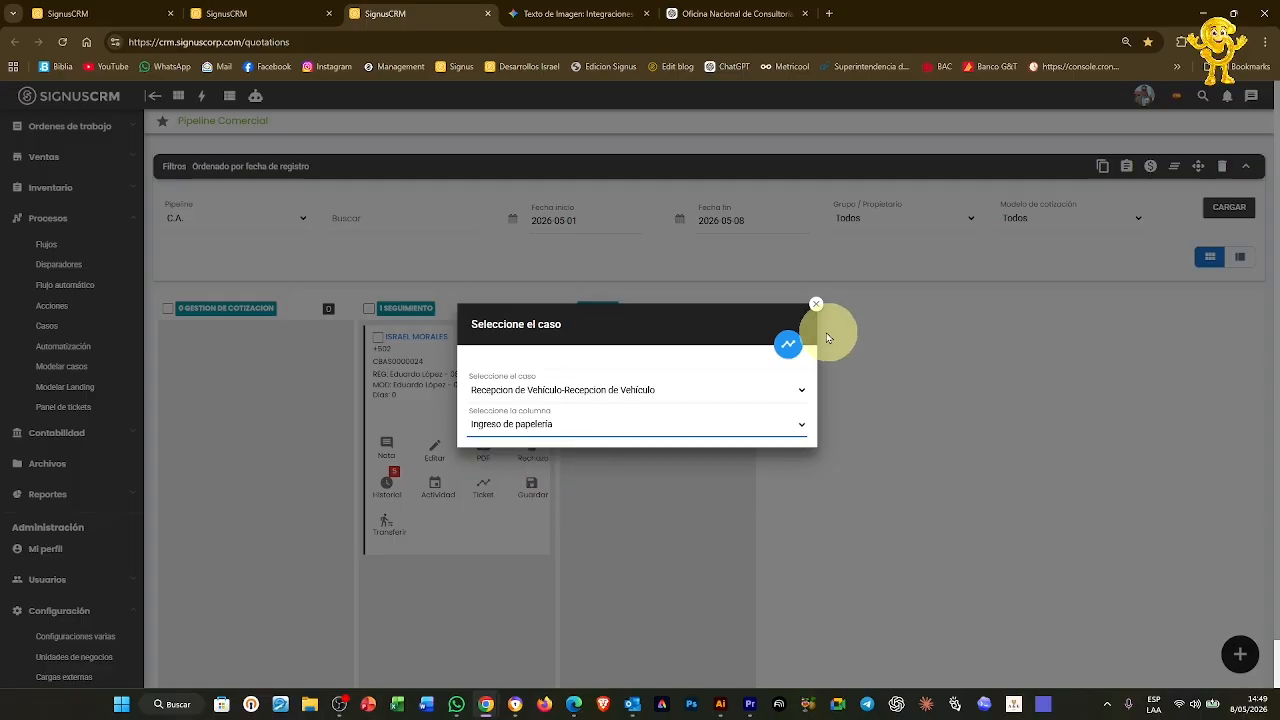
left_click(788, 344)
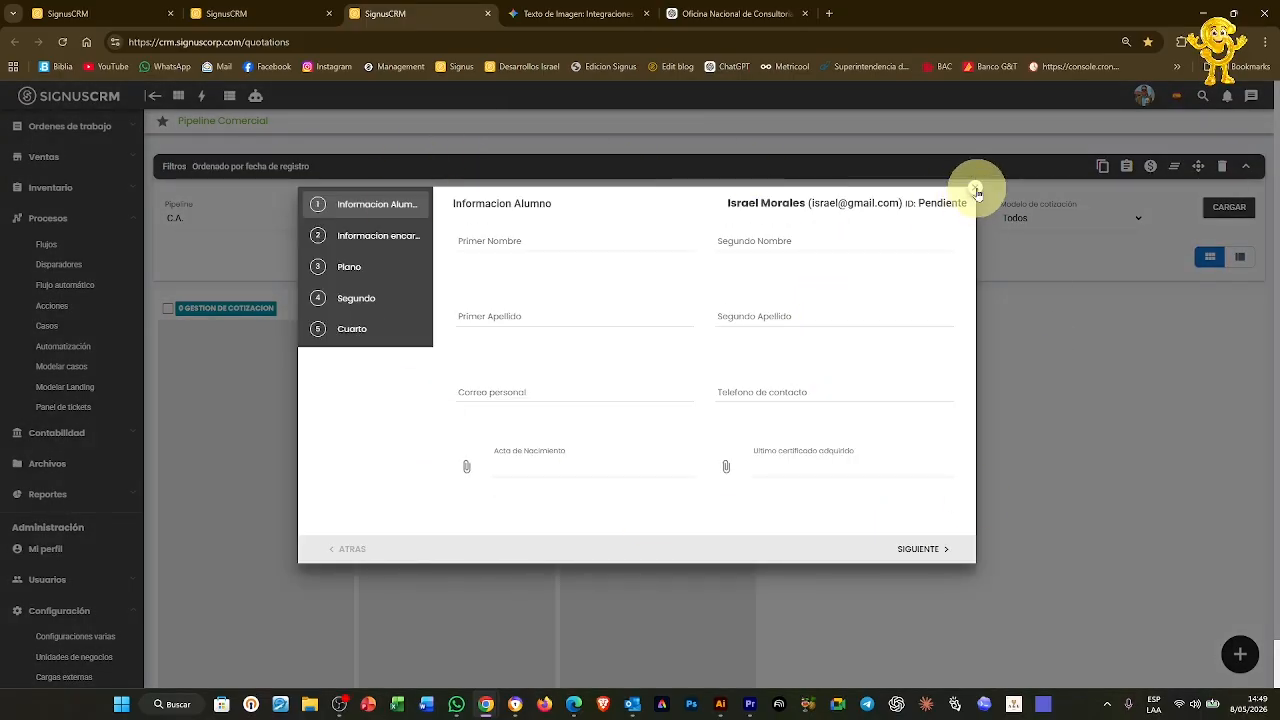
left_click(976, 191)
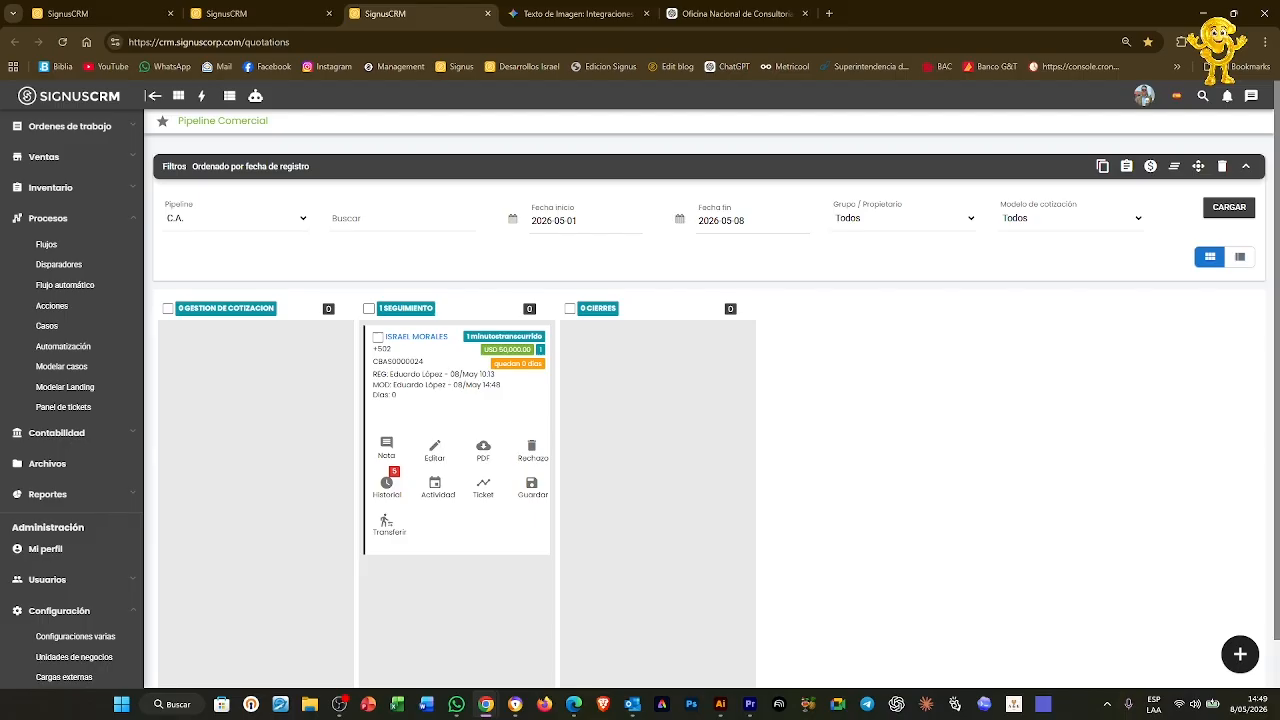
Return to the Casos list and open the Demo Formulario card's action menu
left_click(90, 14)
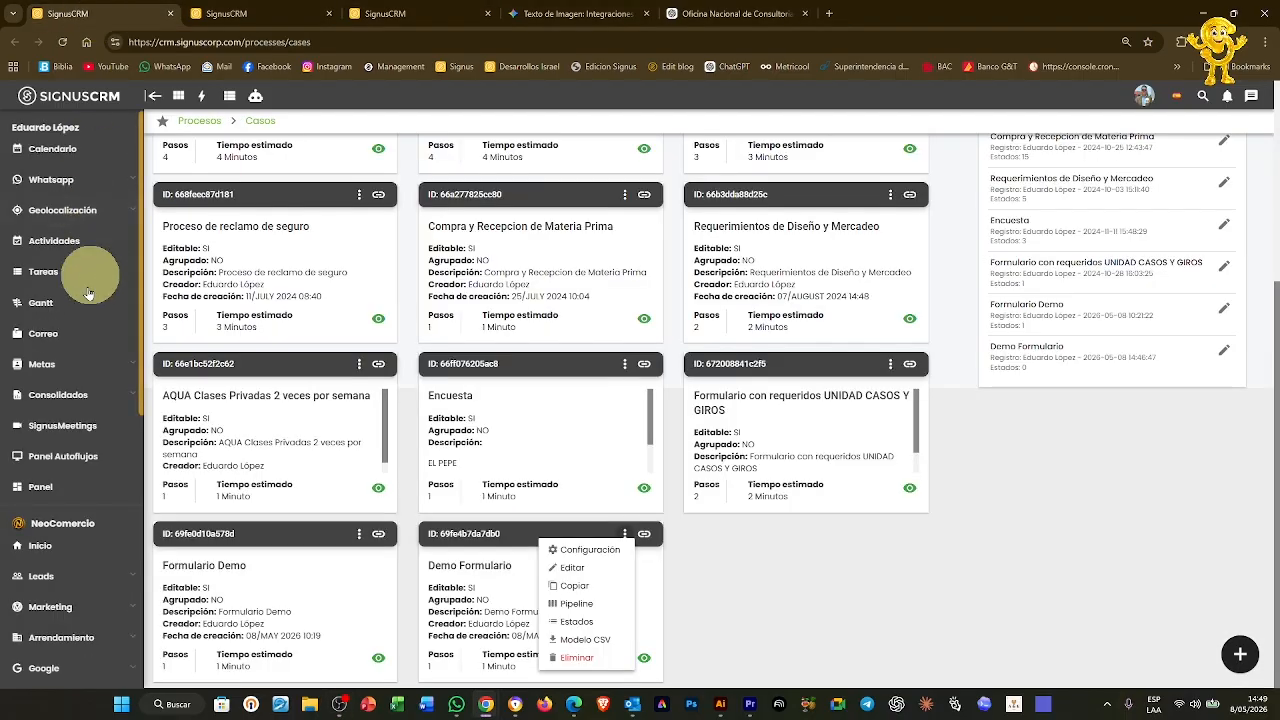
left_click(625, 535)
left_click(627, 539)
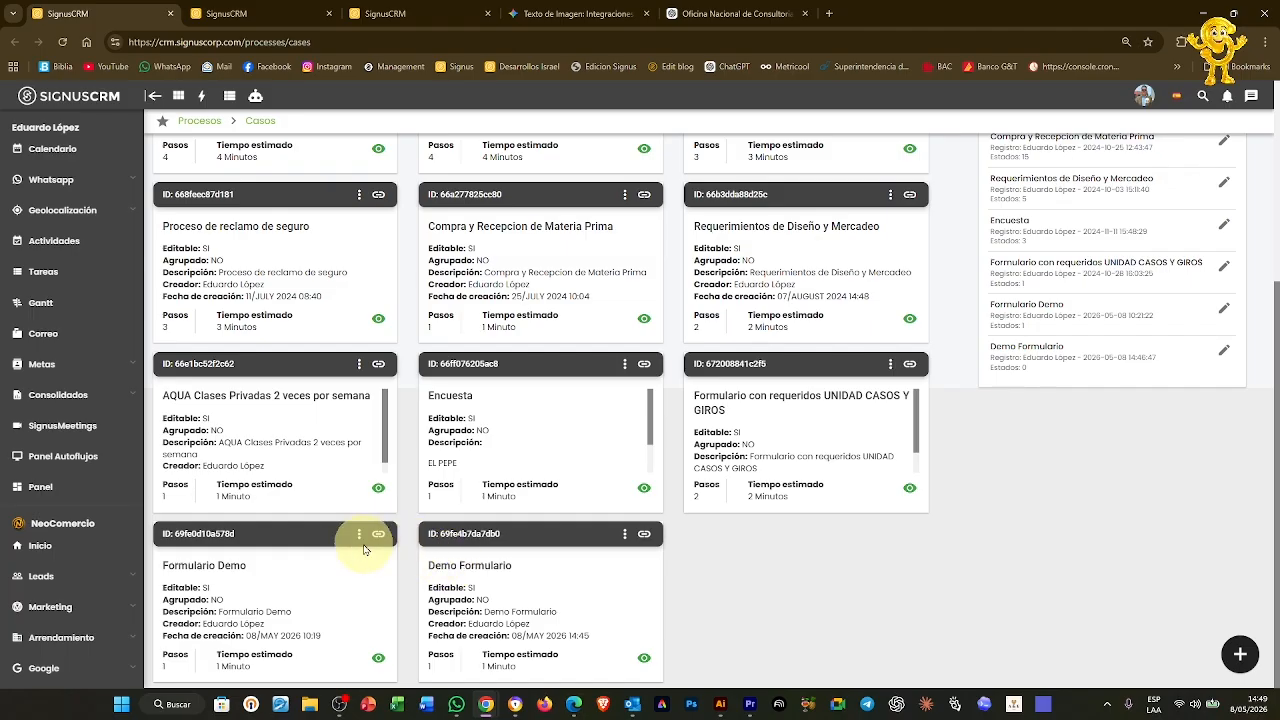
left_click(625, 536)
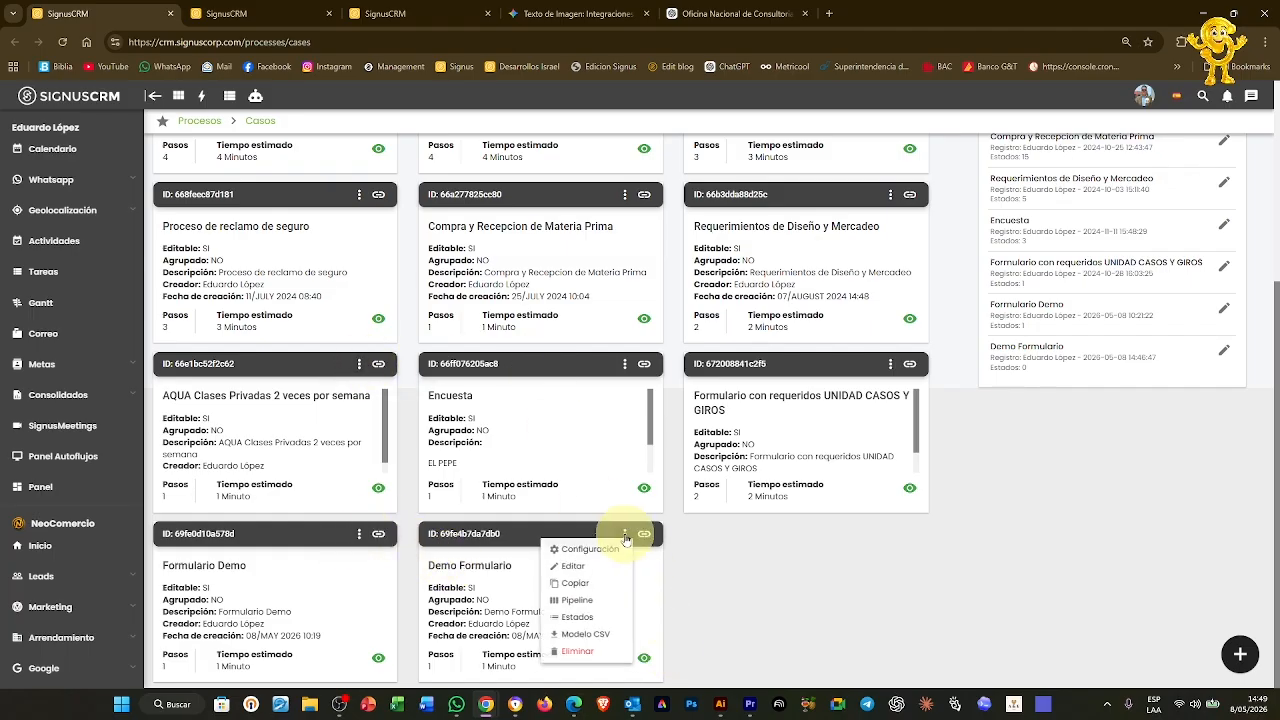
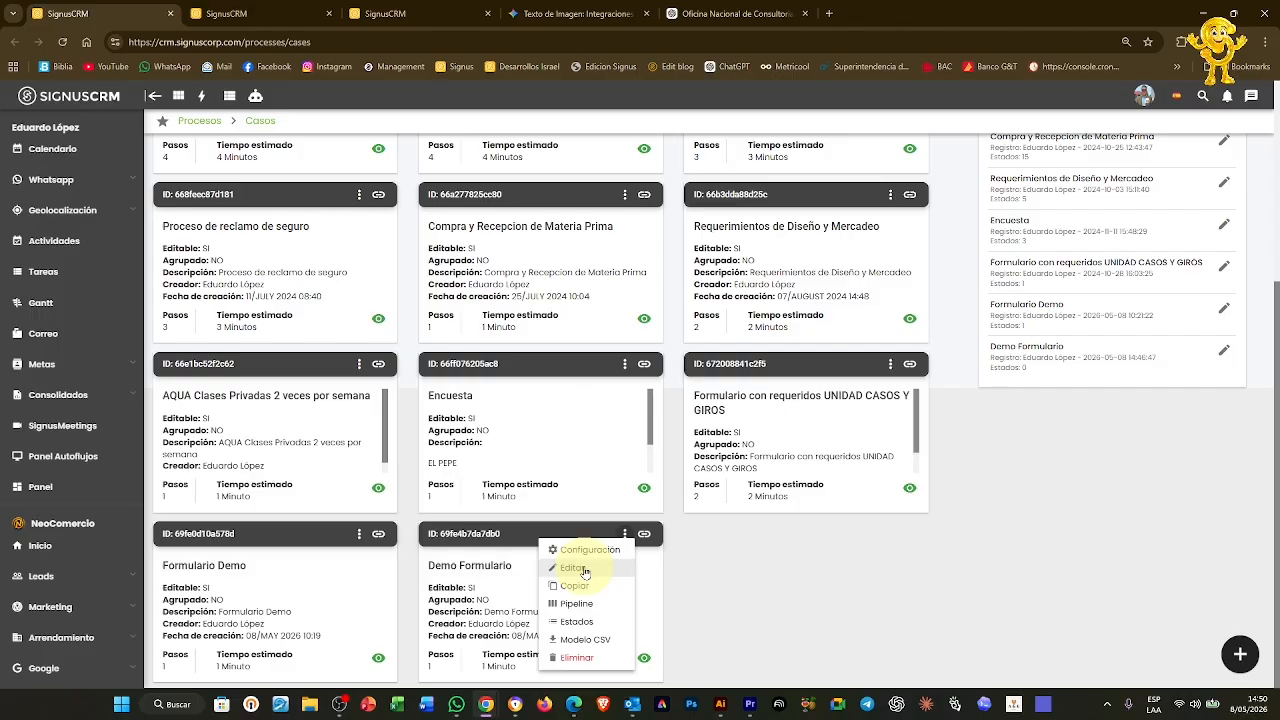
Map Correlativo, Total and PDF de cotización to Demo Formulario's ticket fields and save the case
left_click(574, 568)
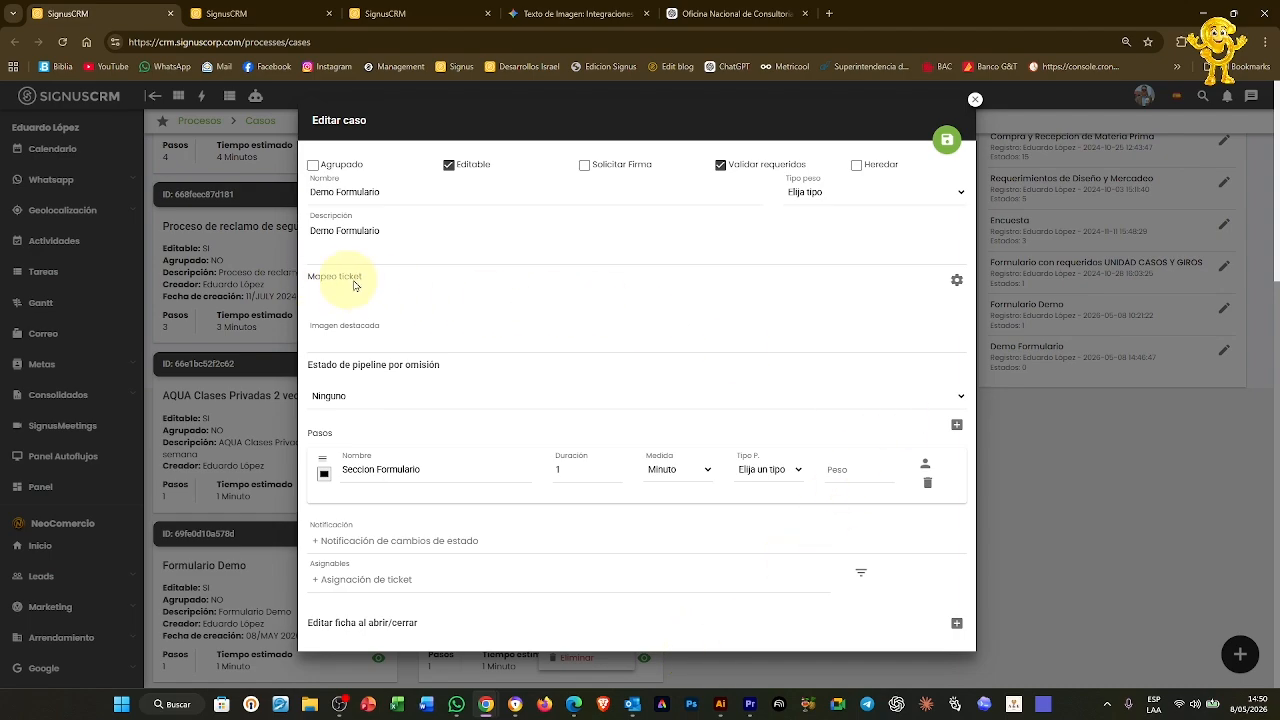
left_click(957, 282)
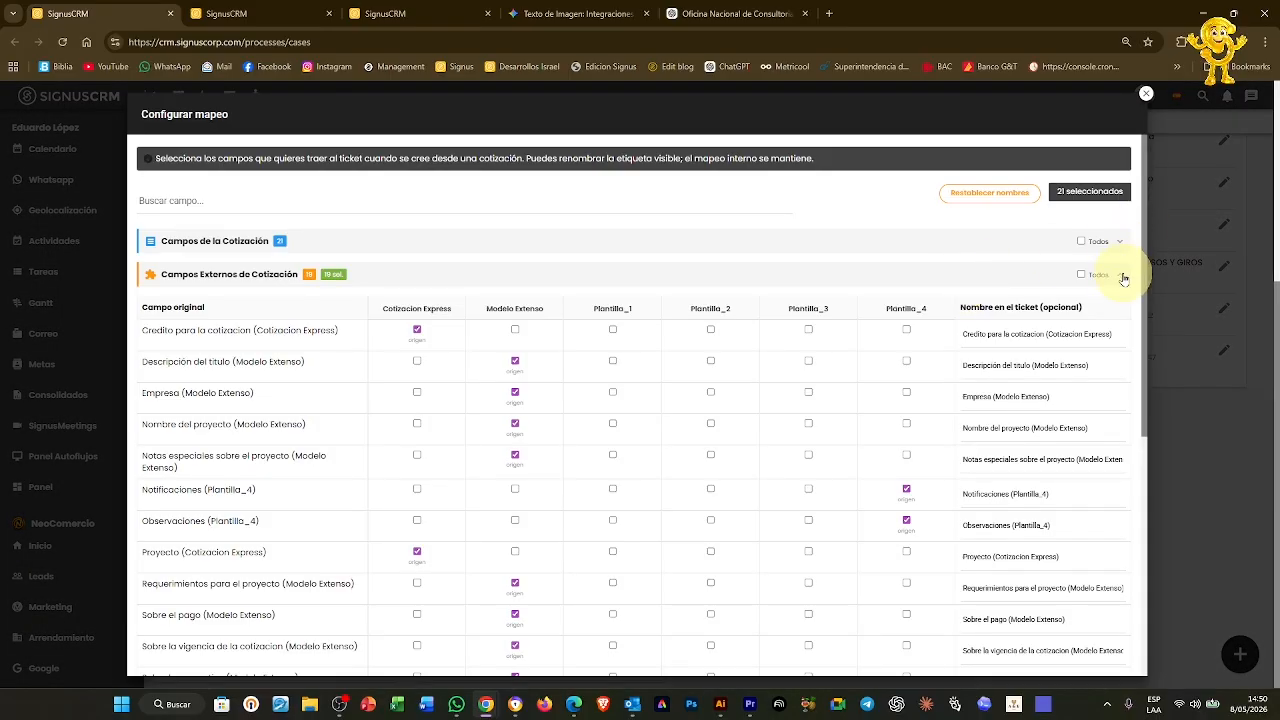
left_click(1120, 274)
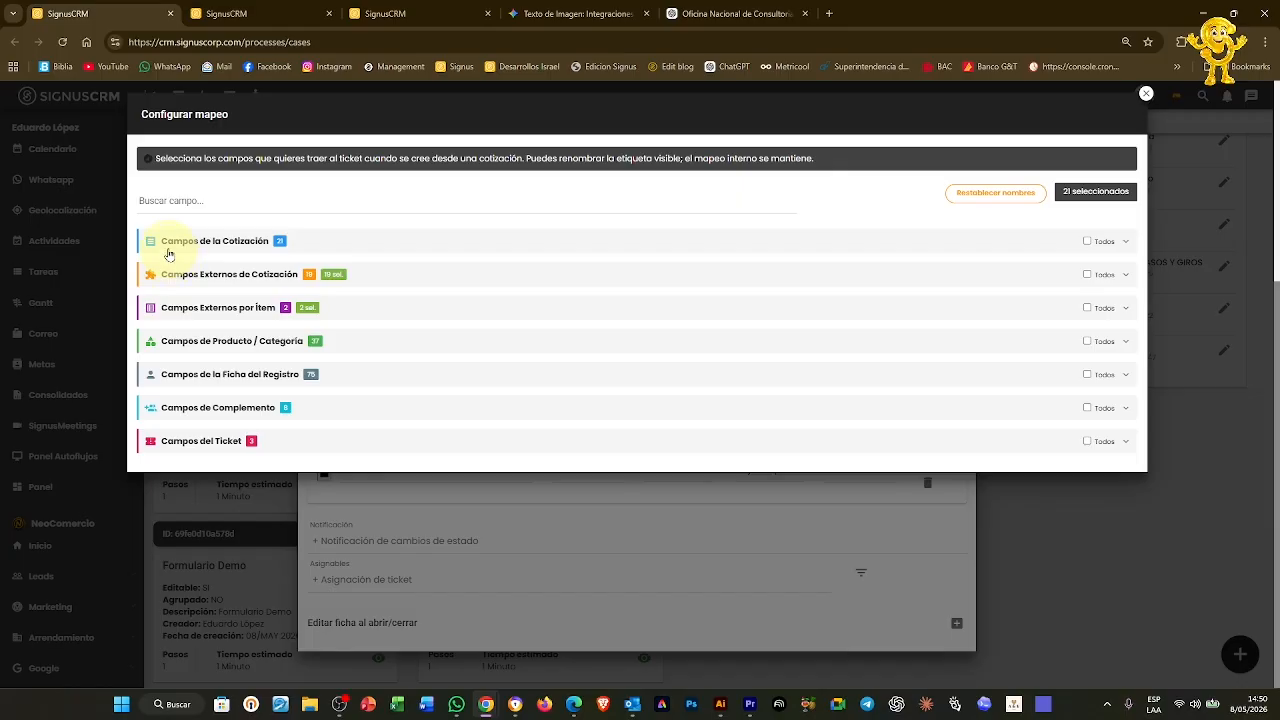
left_click(1127, 245)
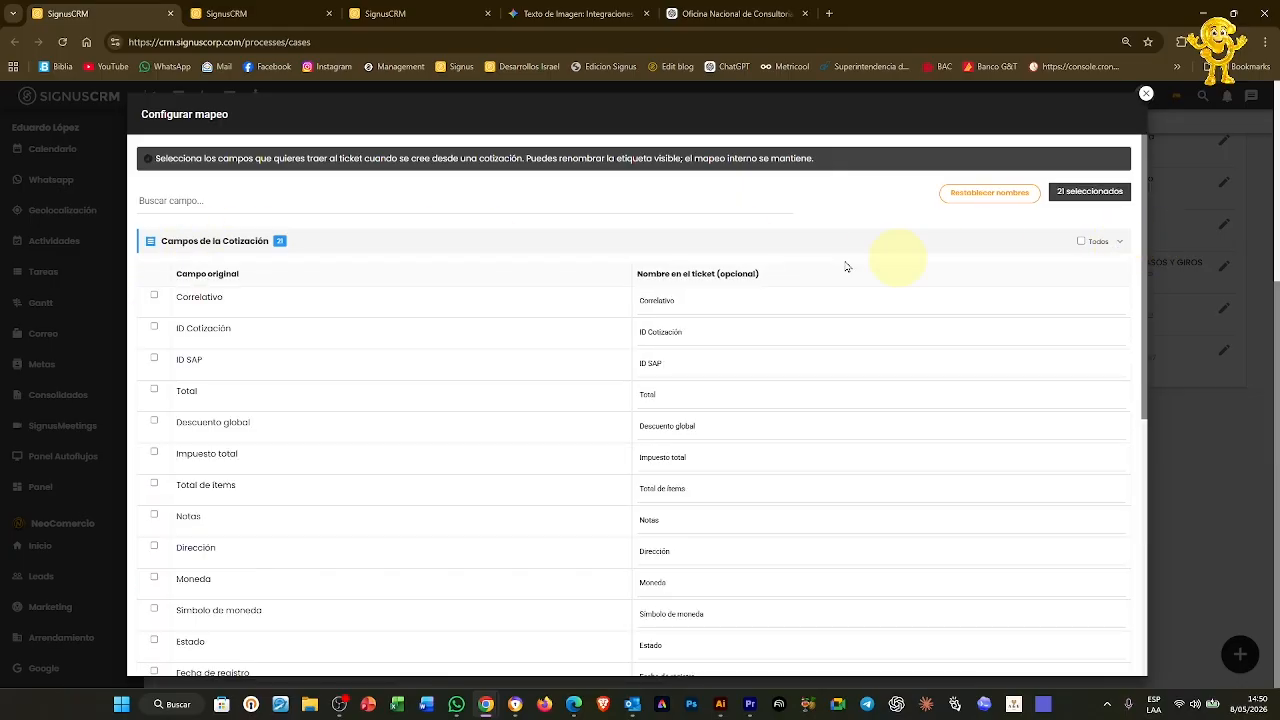
left_click(155, 298)
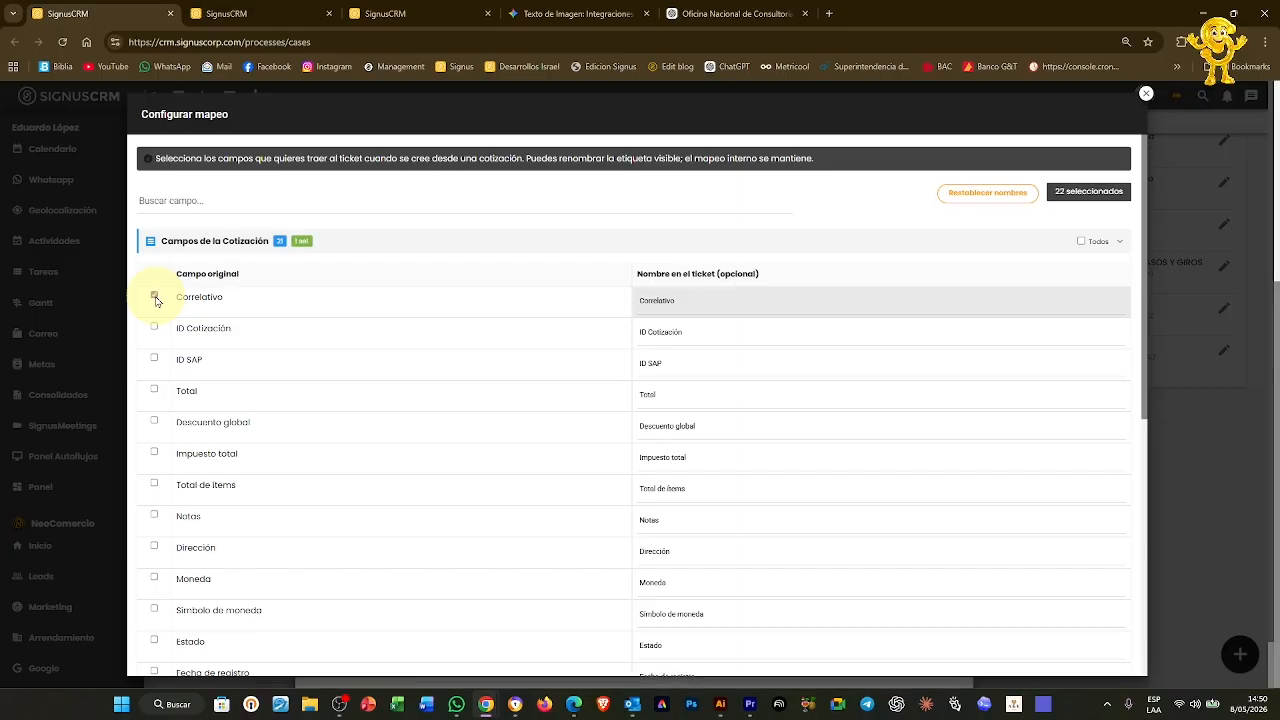
left_click(155, 391)
scroll(155, 392, "down", 5)
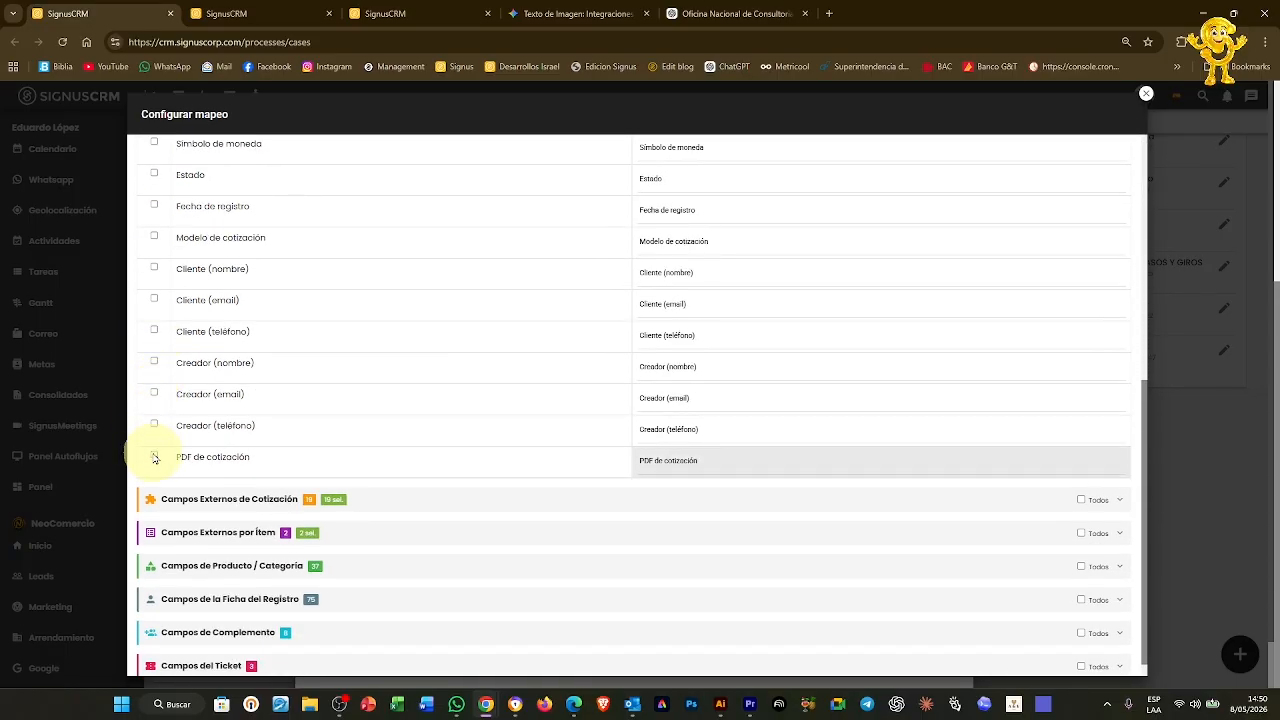
left_click(155, 457)
scroll(783, 443, "up", 5)
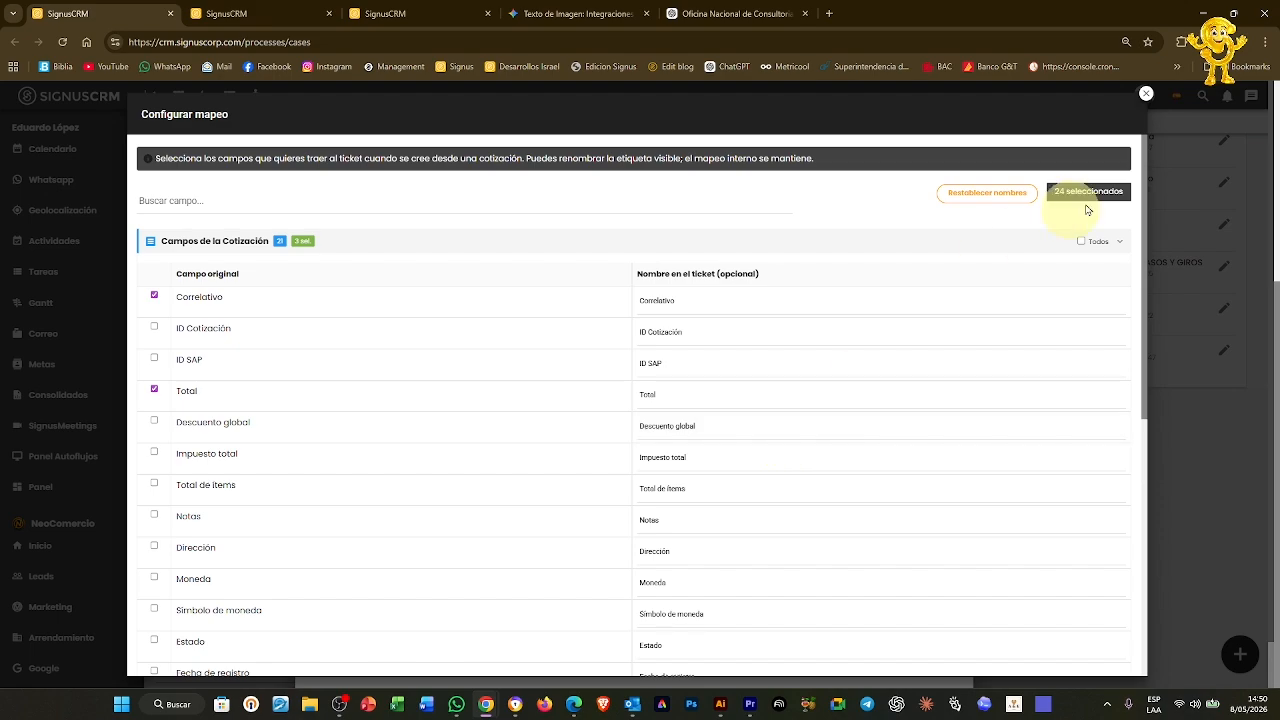
left_click(1121, 244)
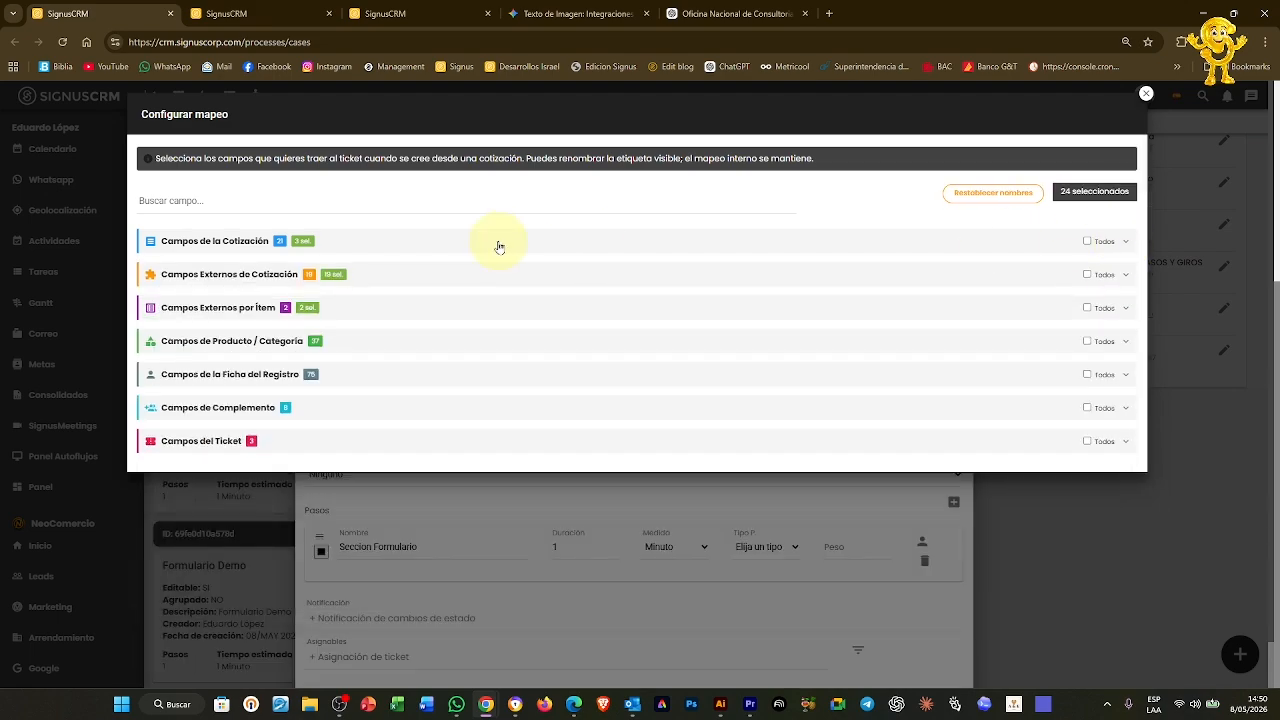
left_click(1146, 93)
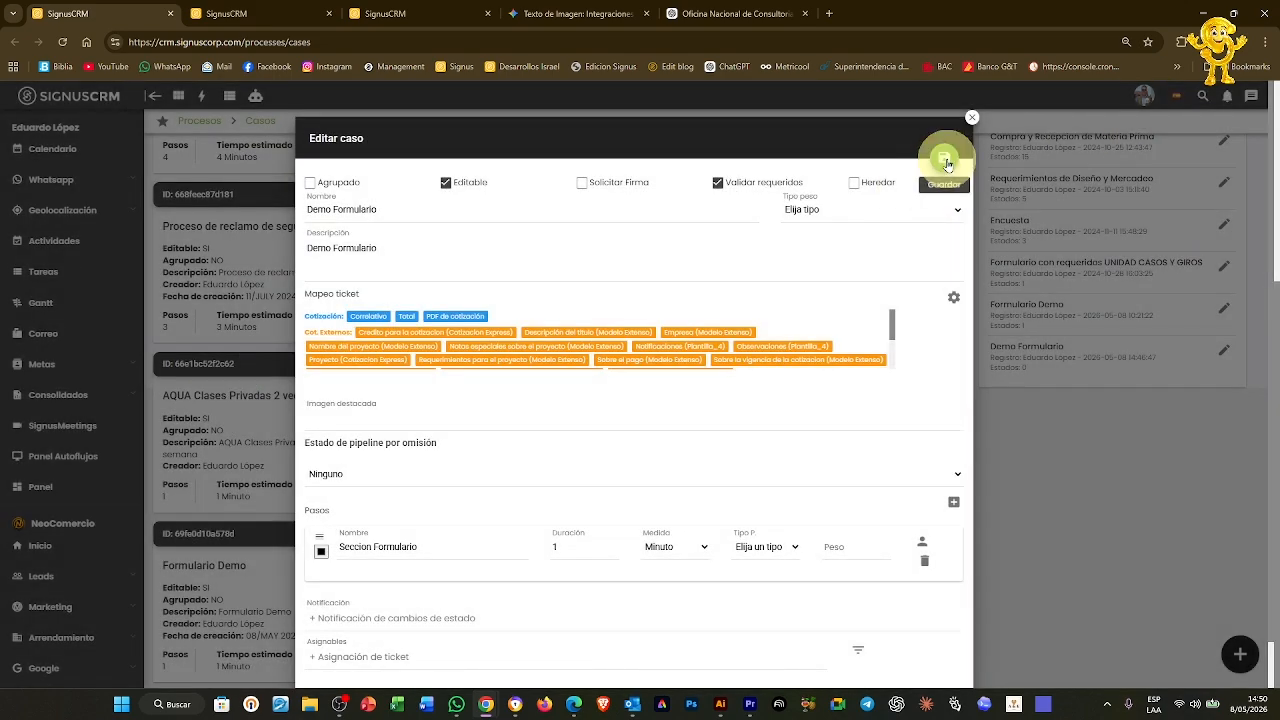
left_click(945, 161)
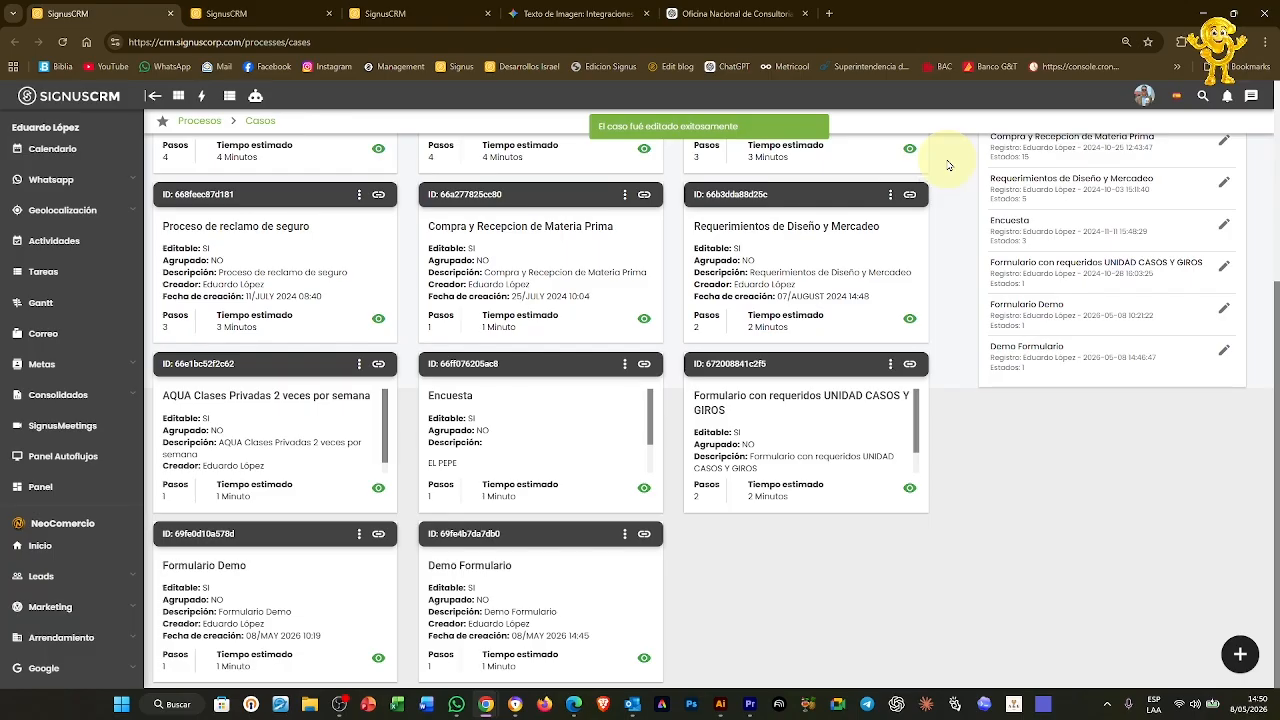
Check the Demo Formulario case name on the Casos page
left_click(401, 13)
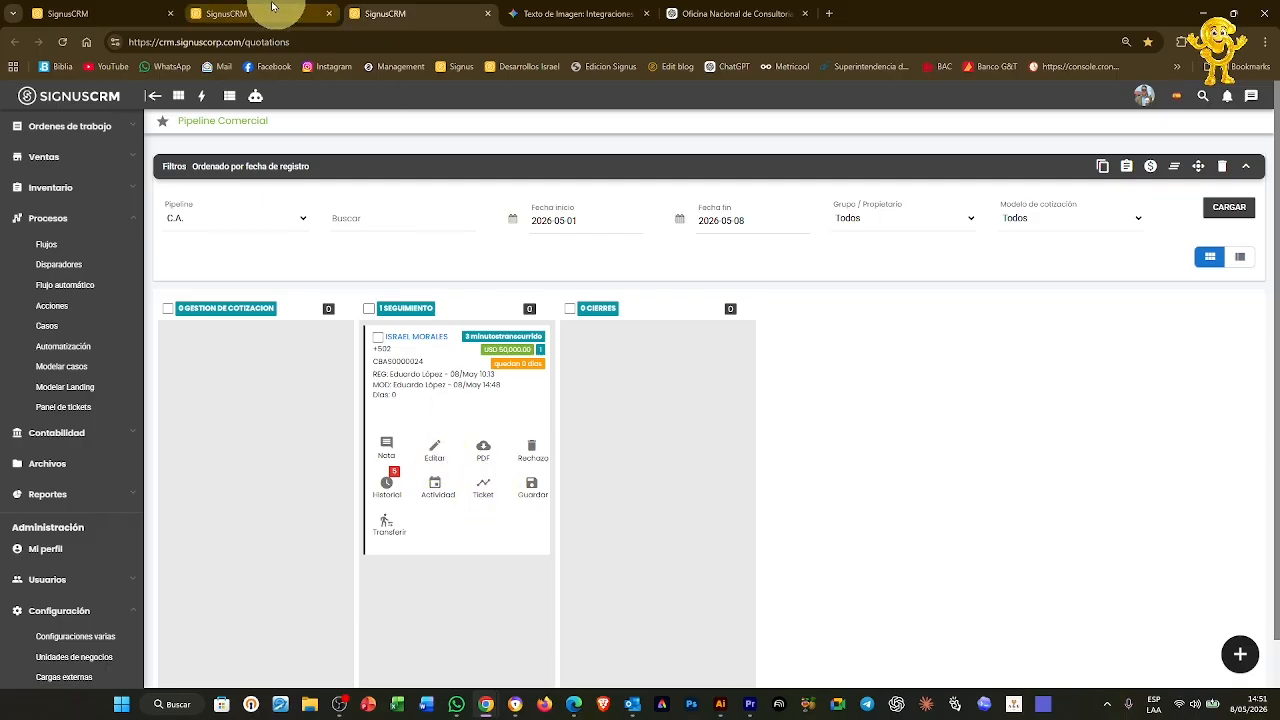
left_click(60, 13)
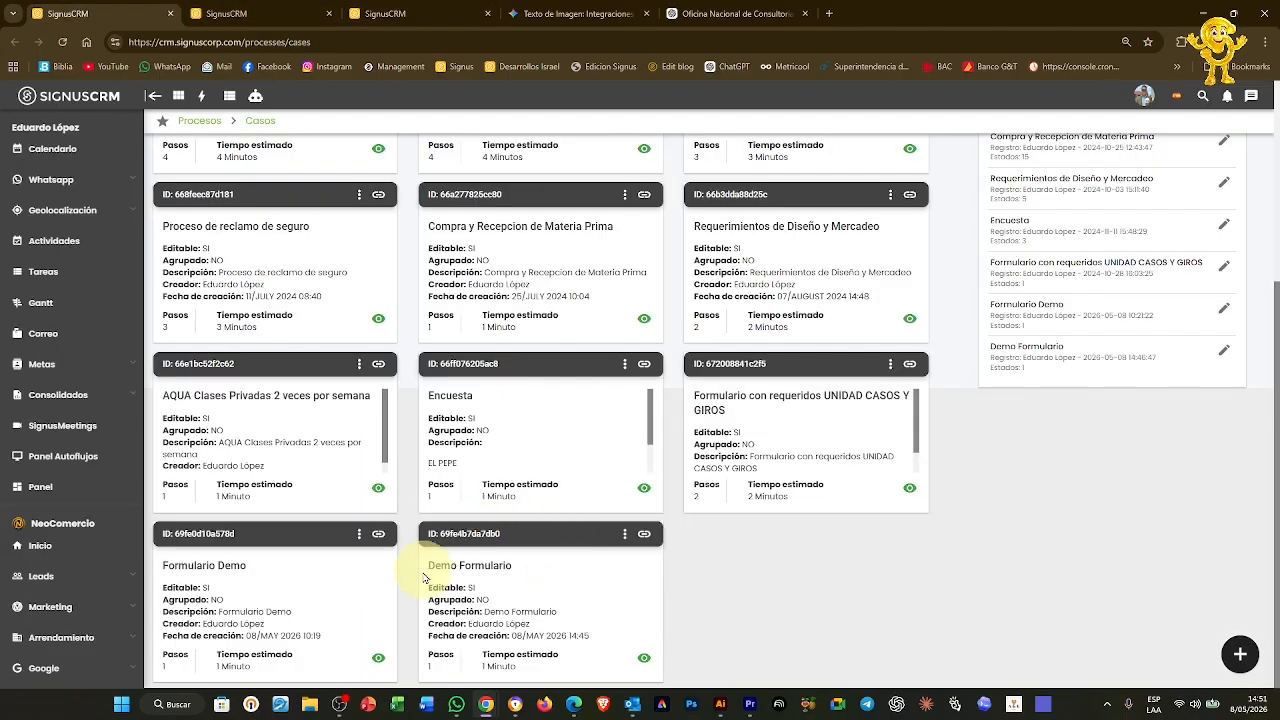
left_click_drag(427, 567, 534, 572)
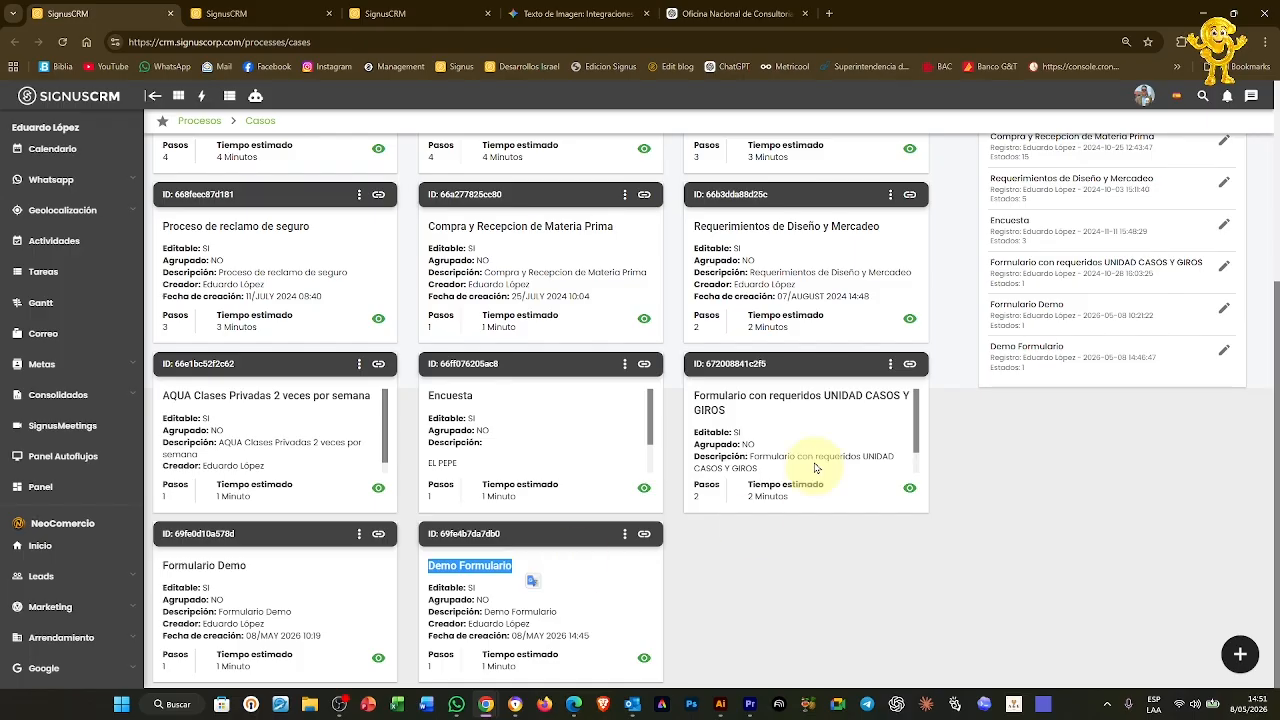
Create a ticket from the quotation in Demo Formulario's Inicio de gestion column, then return to Casos
left_click(400, 13)
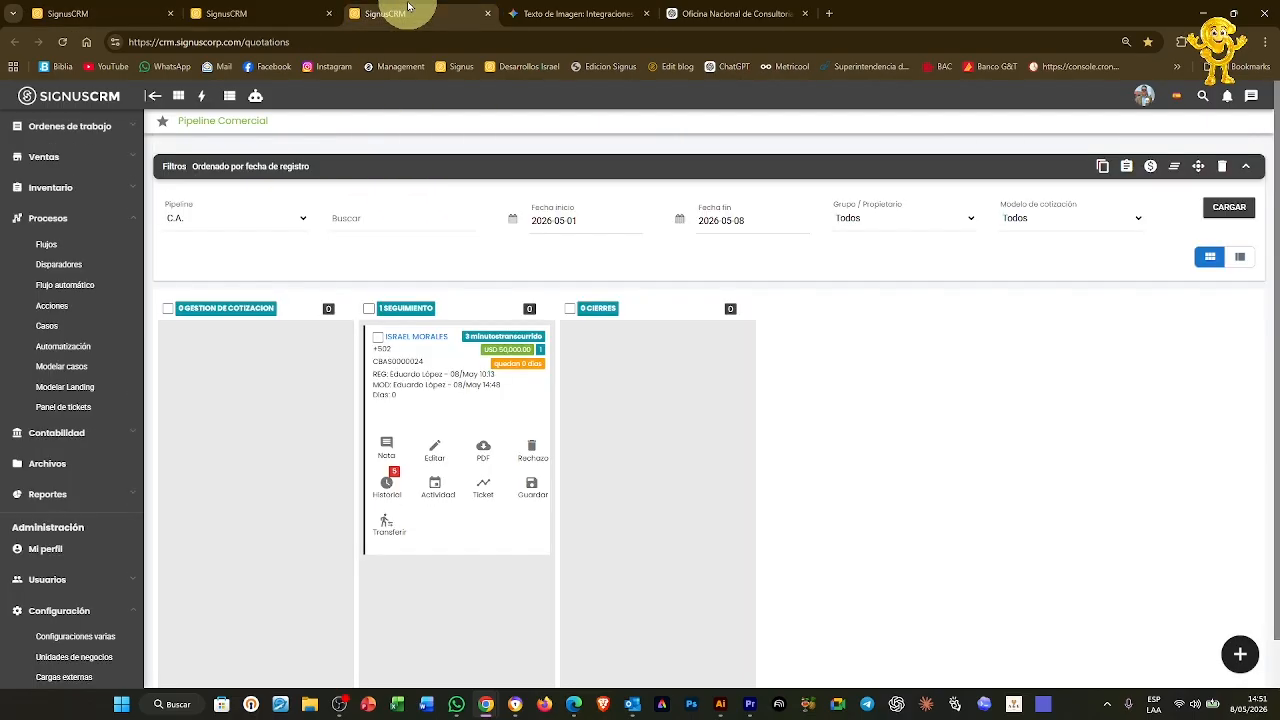
left_click(486, 496)
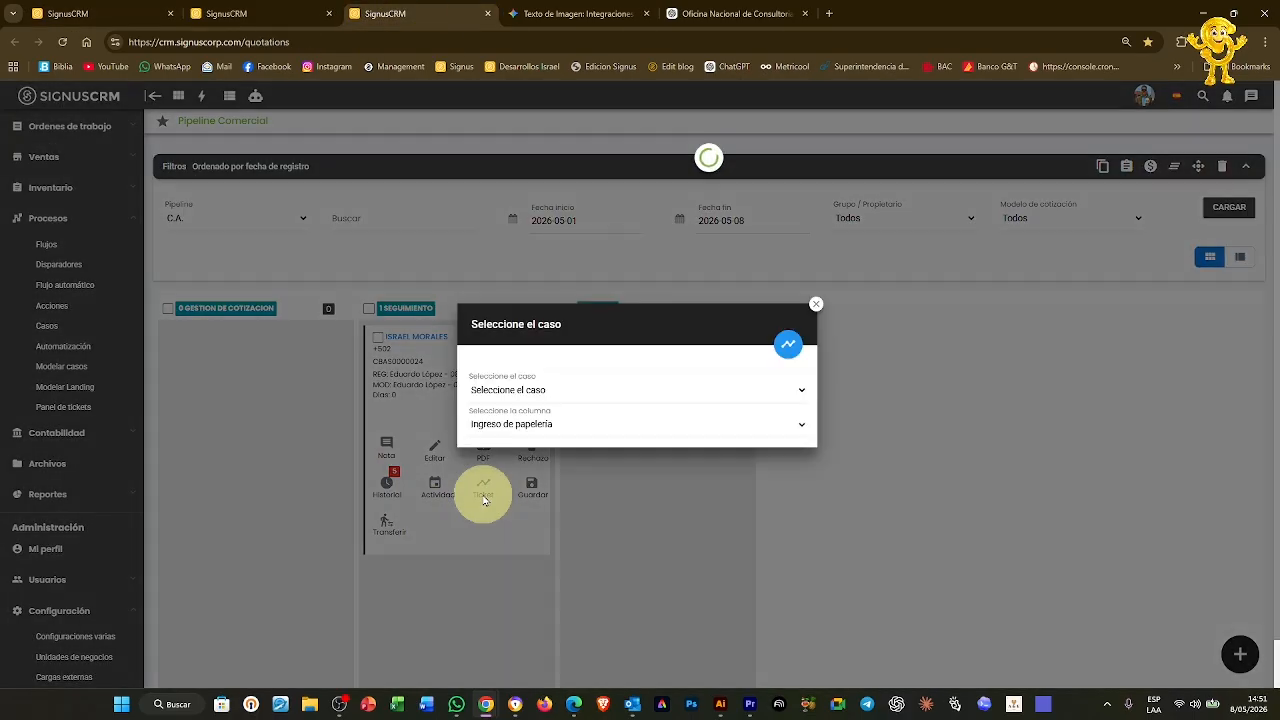
left_click(571, 394)
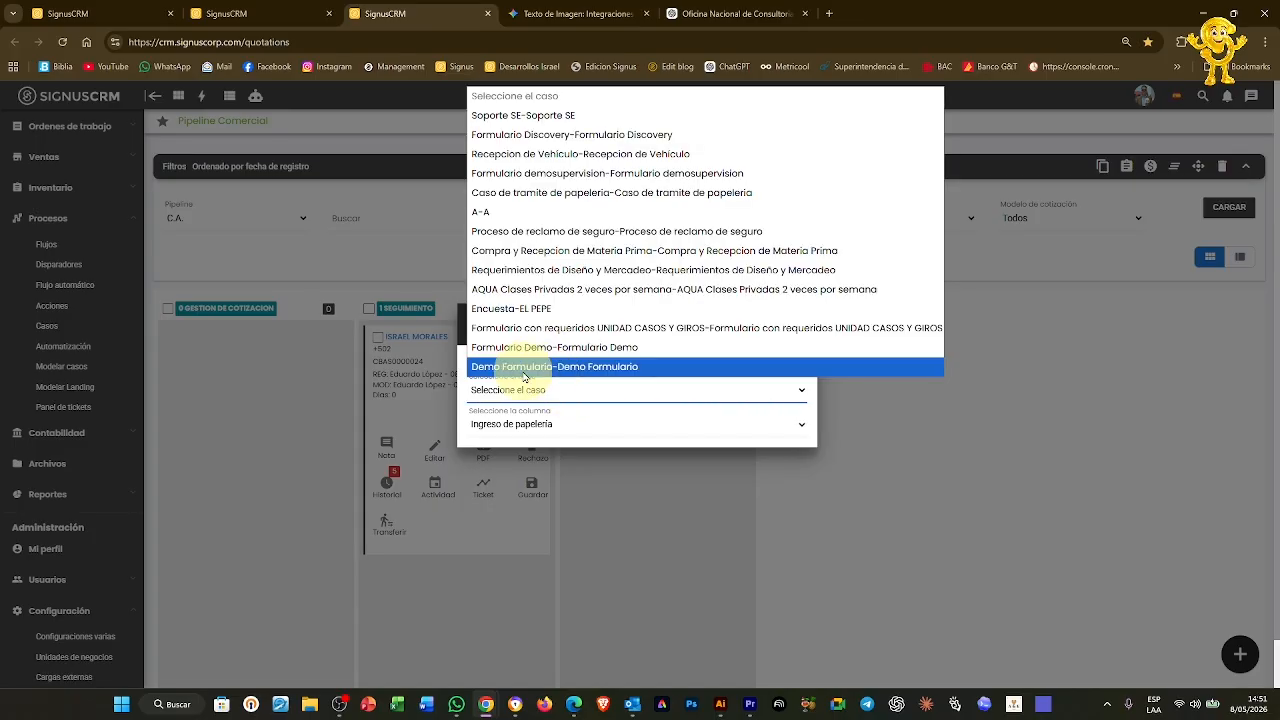
left_click(524, 373)
left_click(529, 423)
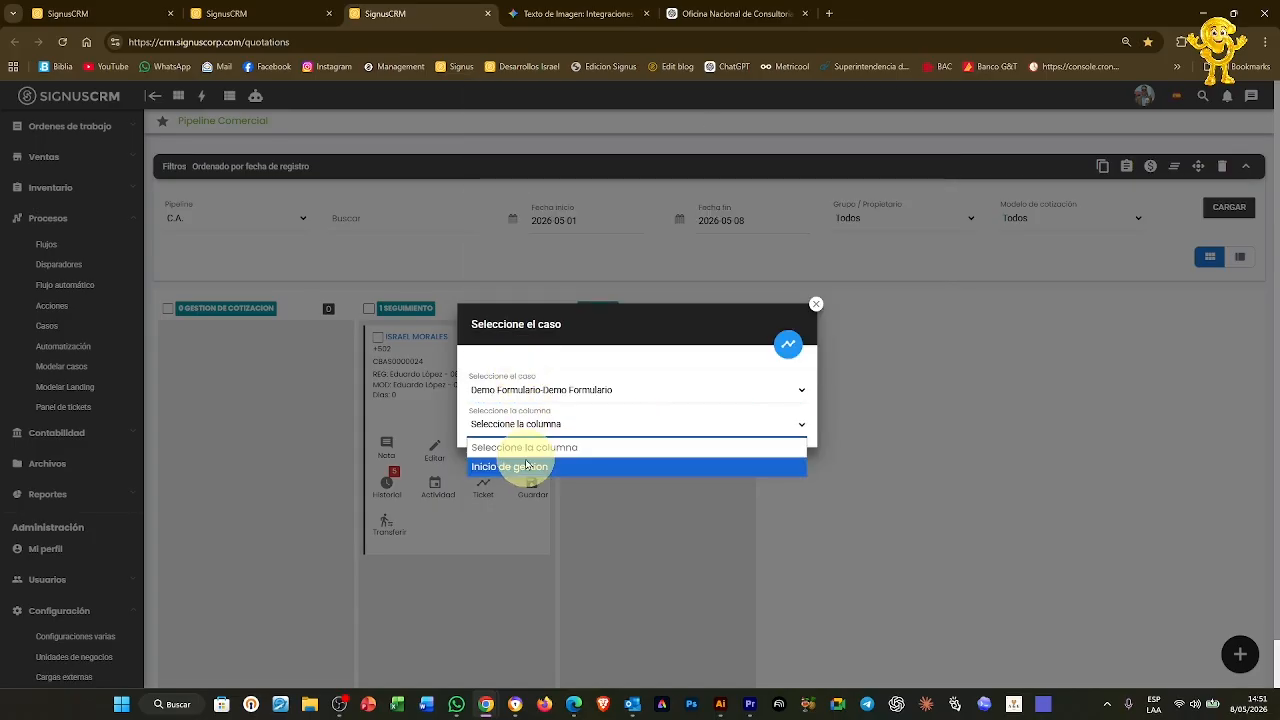
left_click(527, 467)
left_click(243, 12)
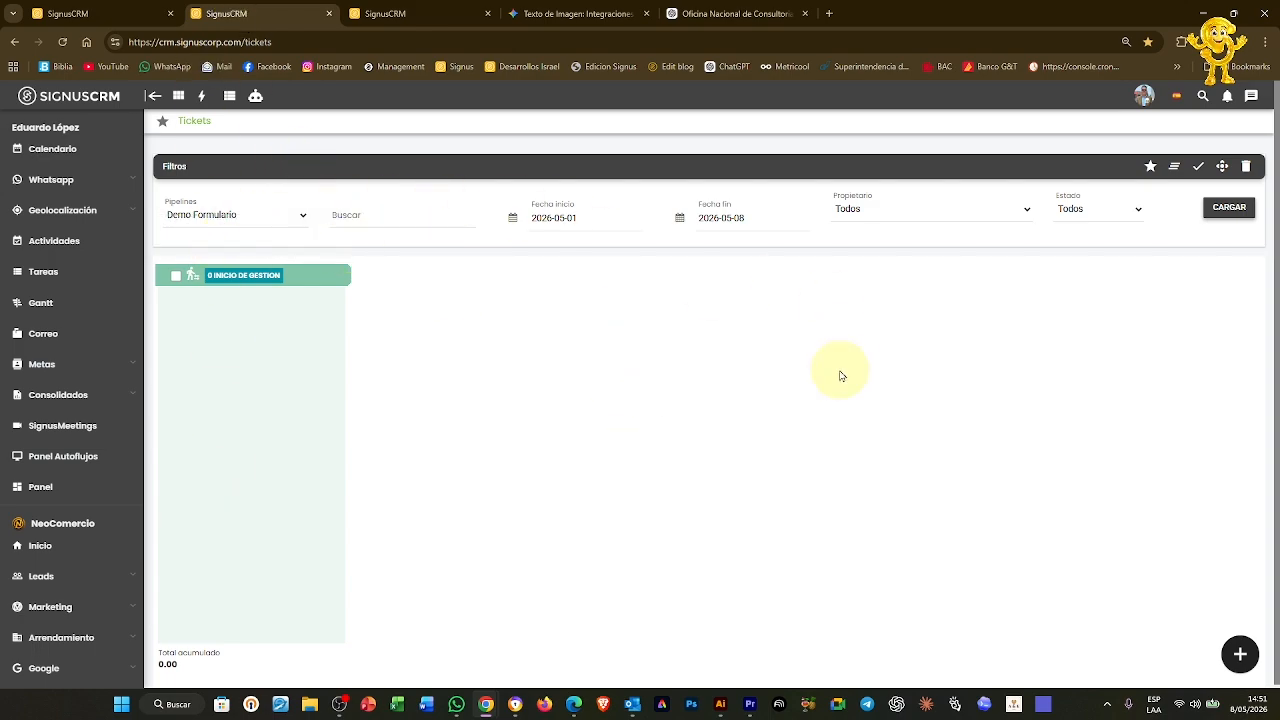
left_click(145, 12)
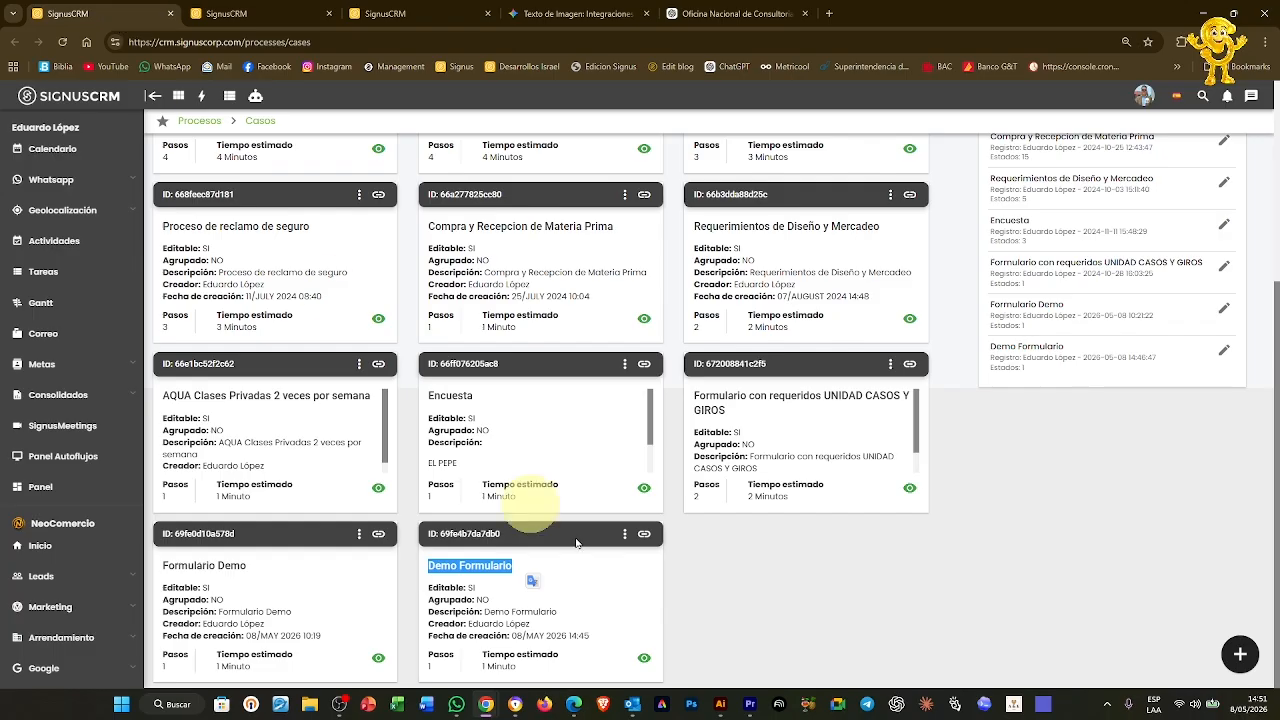
Add a new pipeline state named Analisis interno to the Demo Formulario case
left_click(624, 533)
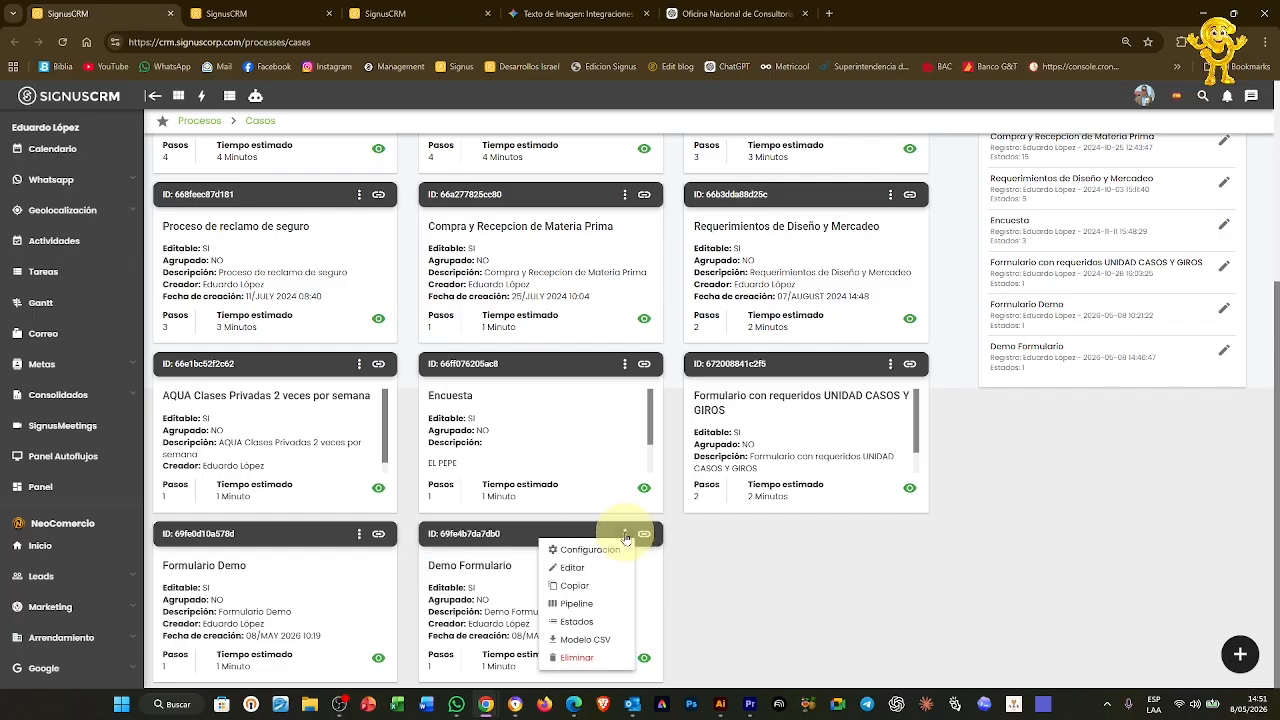
left_click(593, 608)
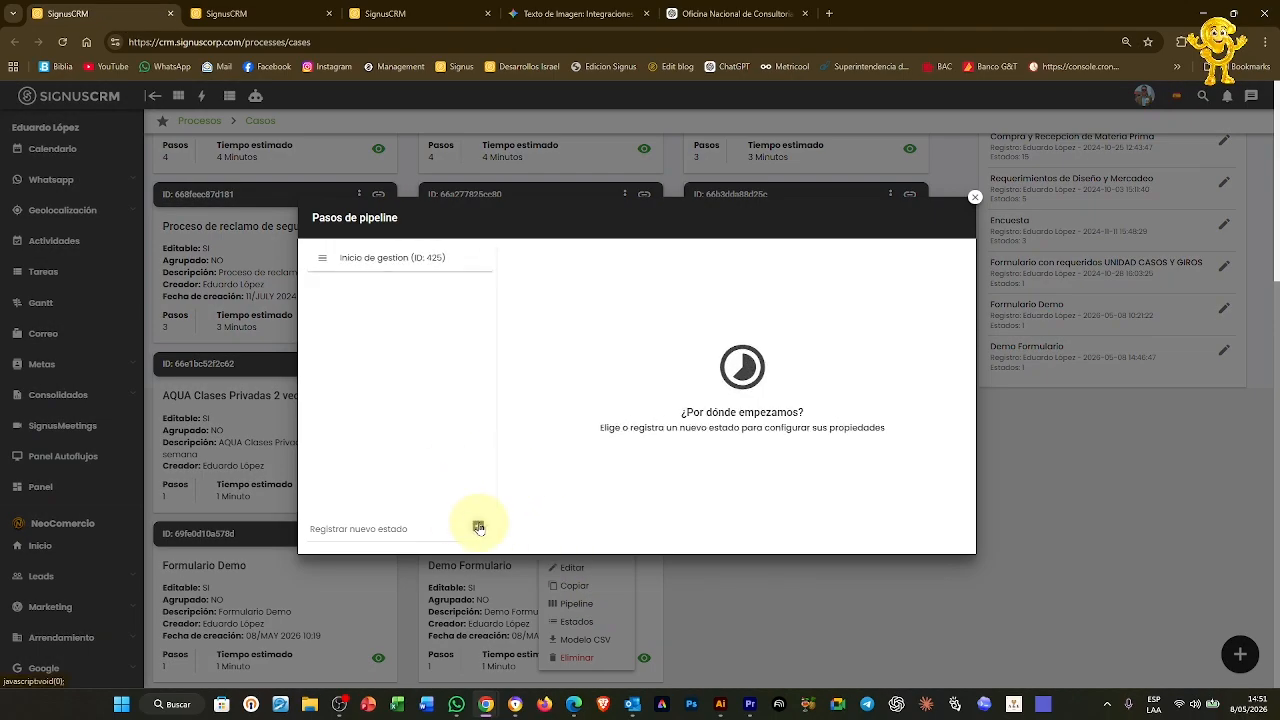
left_click(353, 289)
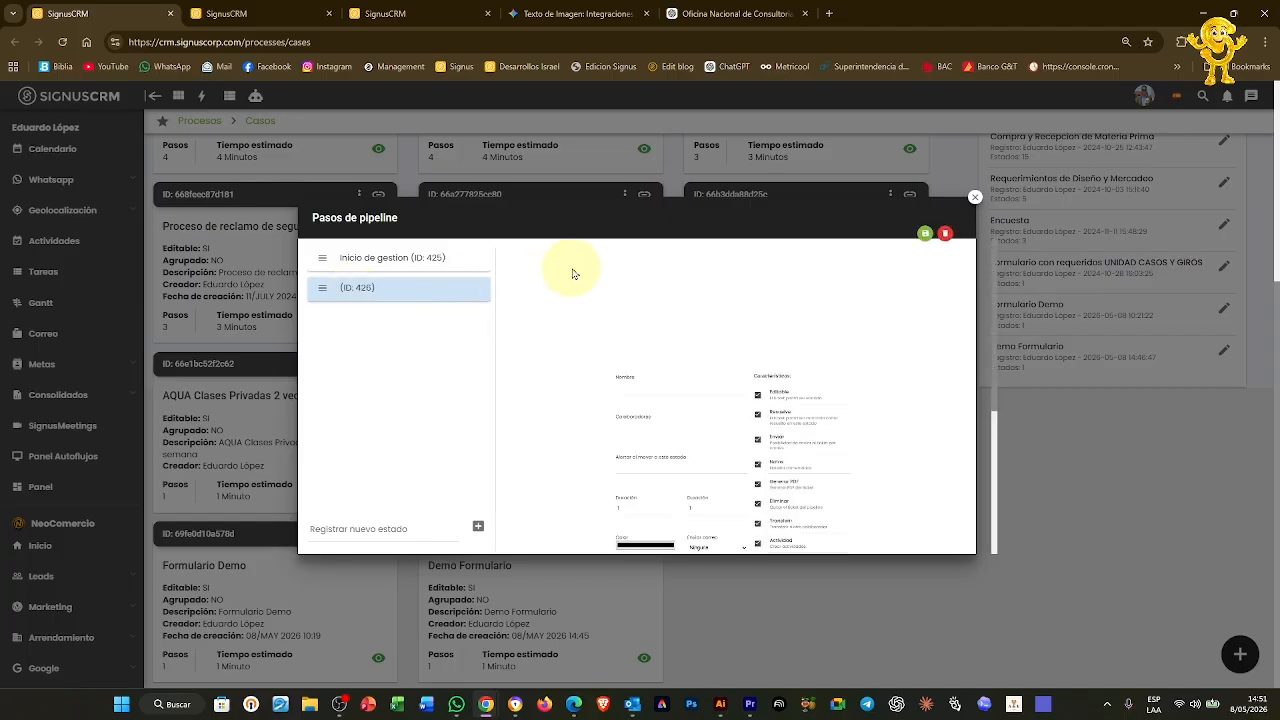
left_click(573, 268)
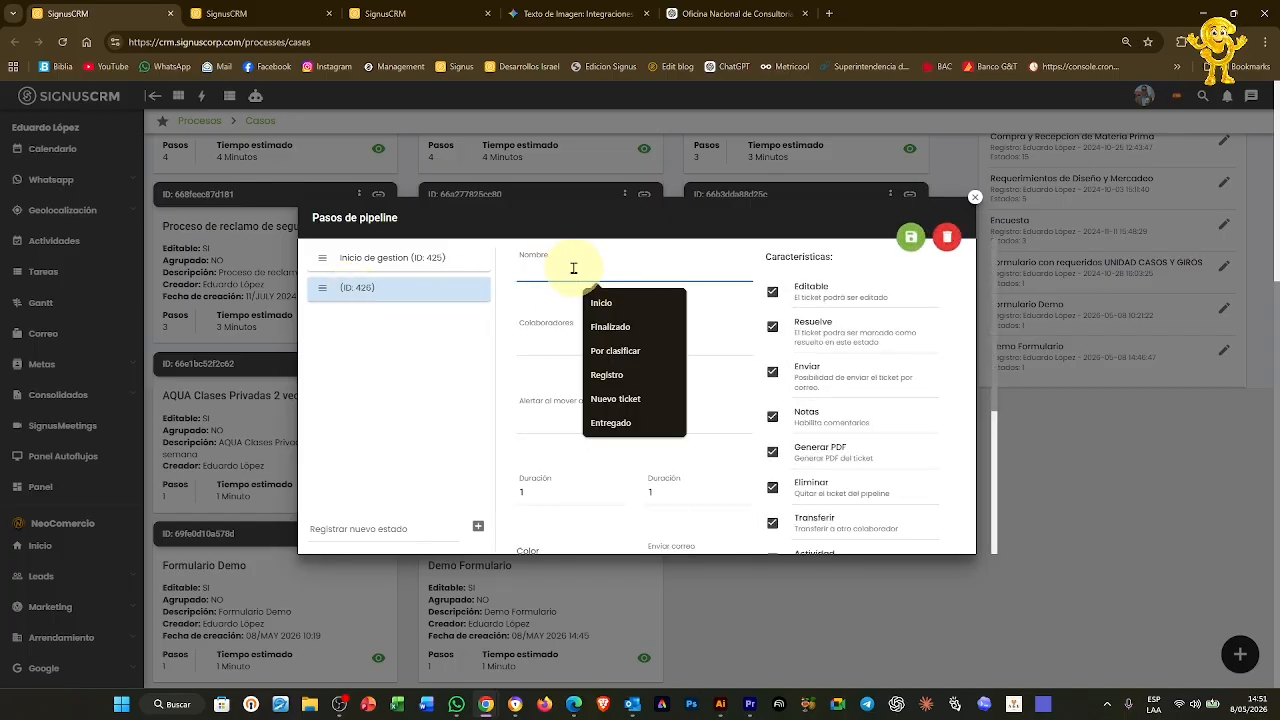
type("Analisi")
scroll(573, 268, "down", 1)
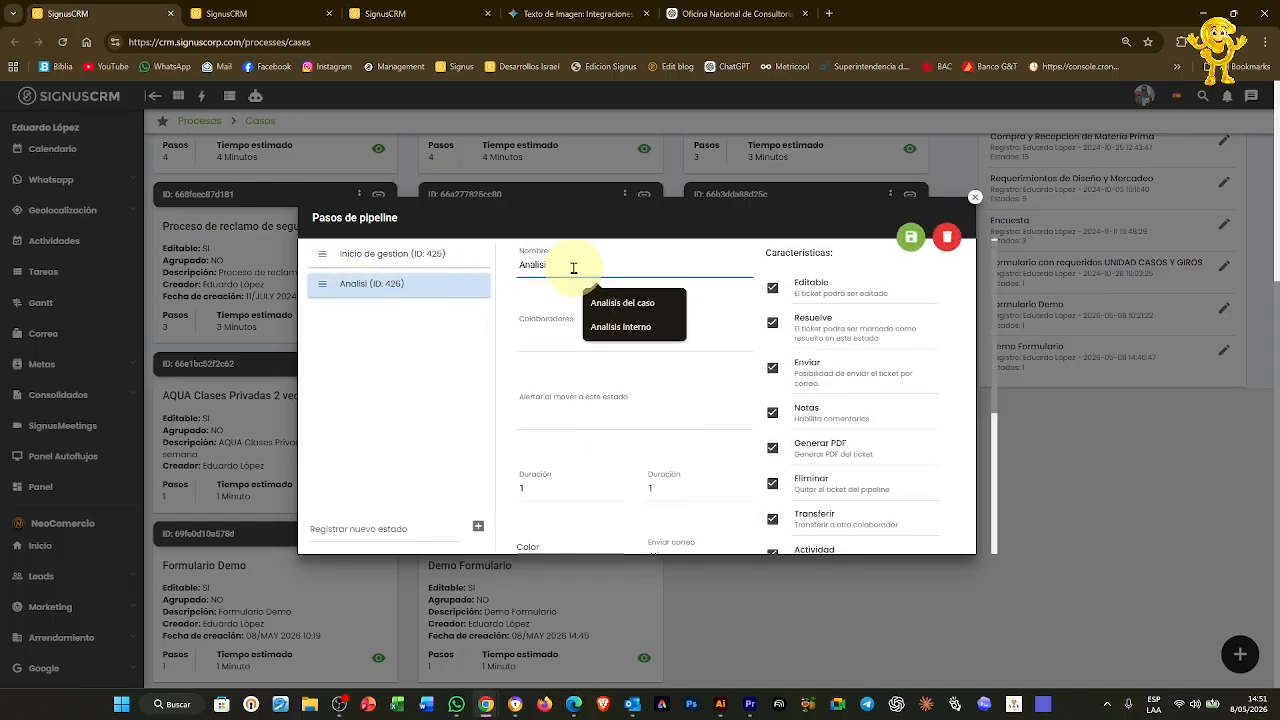
left_click(671, 304)
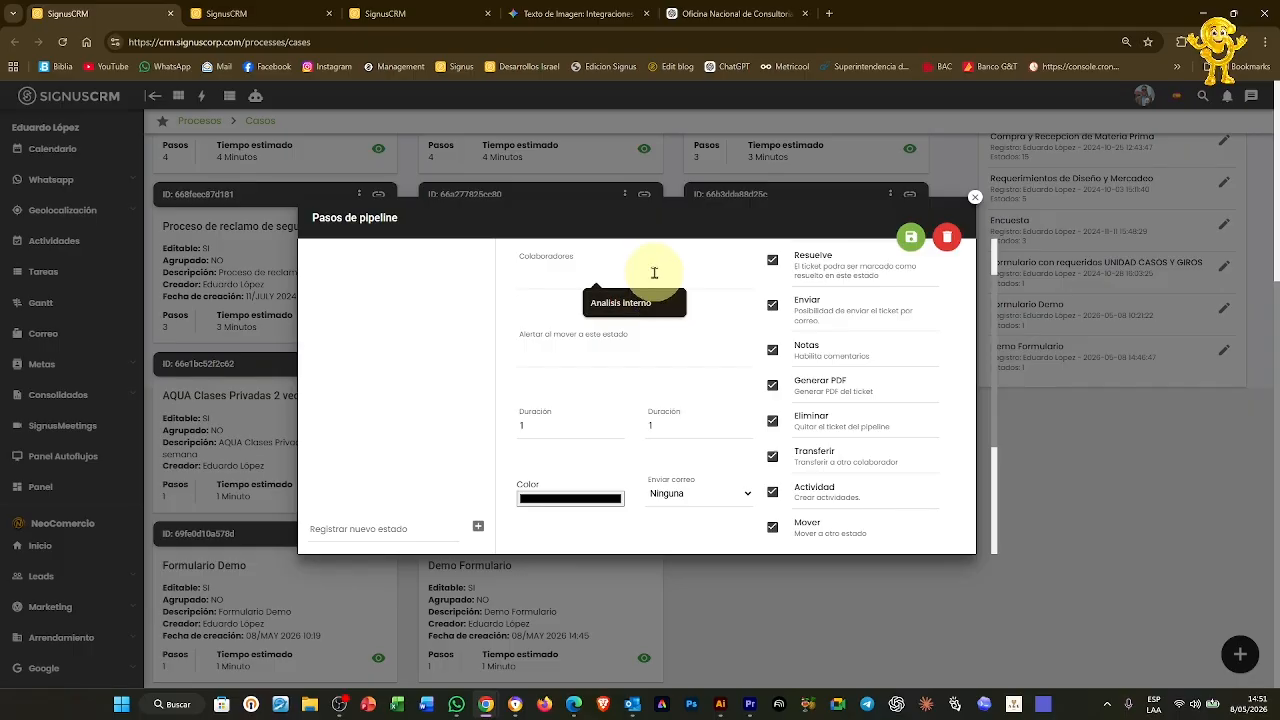
type("isi")
left_click(623, 305)
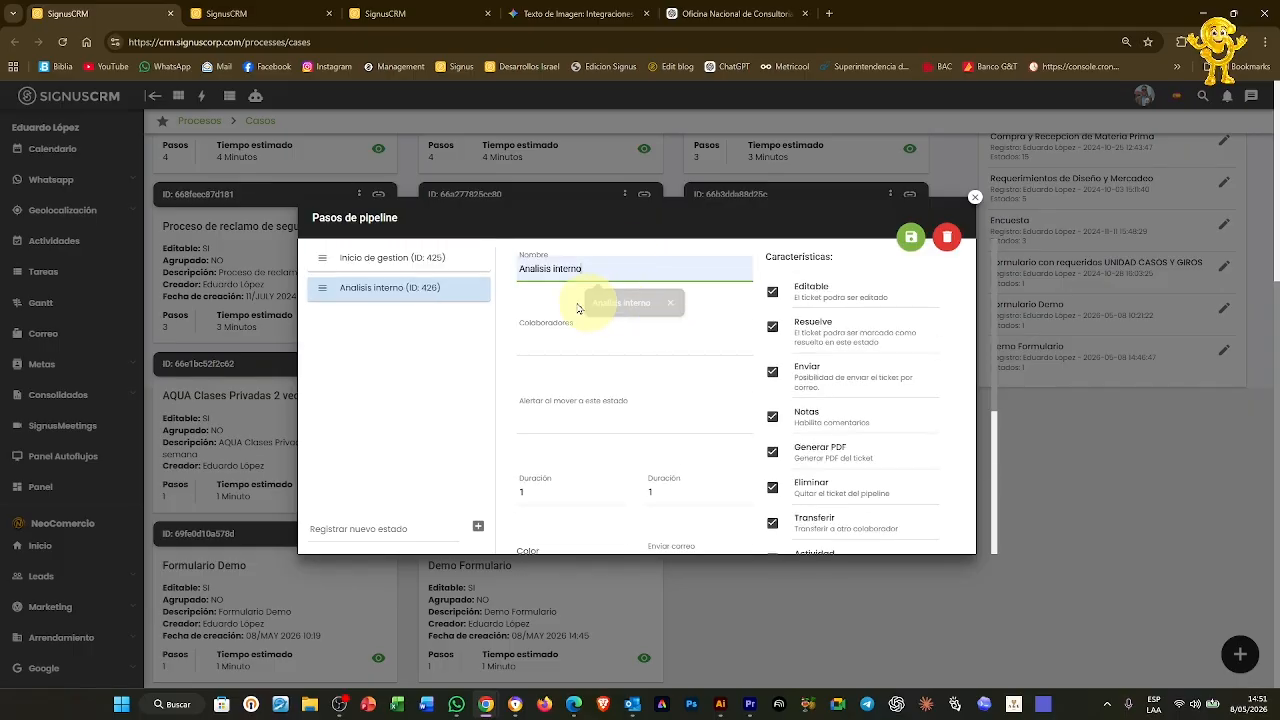
Give Analisis interno a collaborator and a pink colour, and save it
left_click(543, 338)
left_click(580, 370)
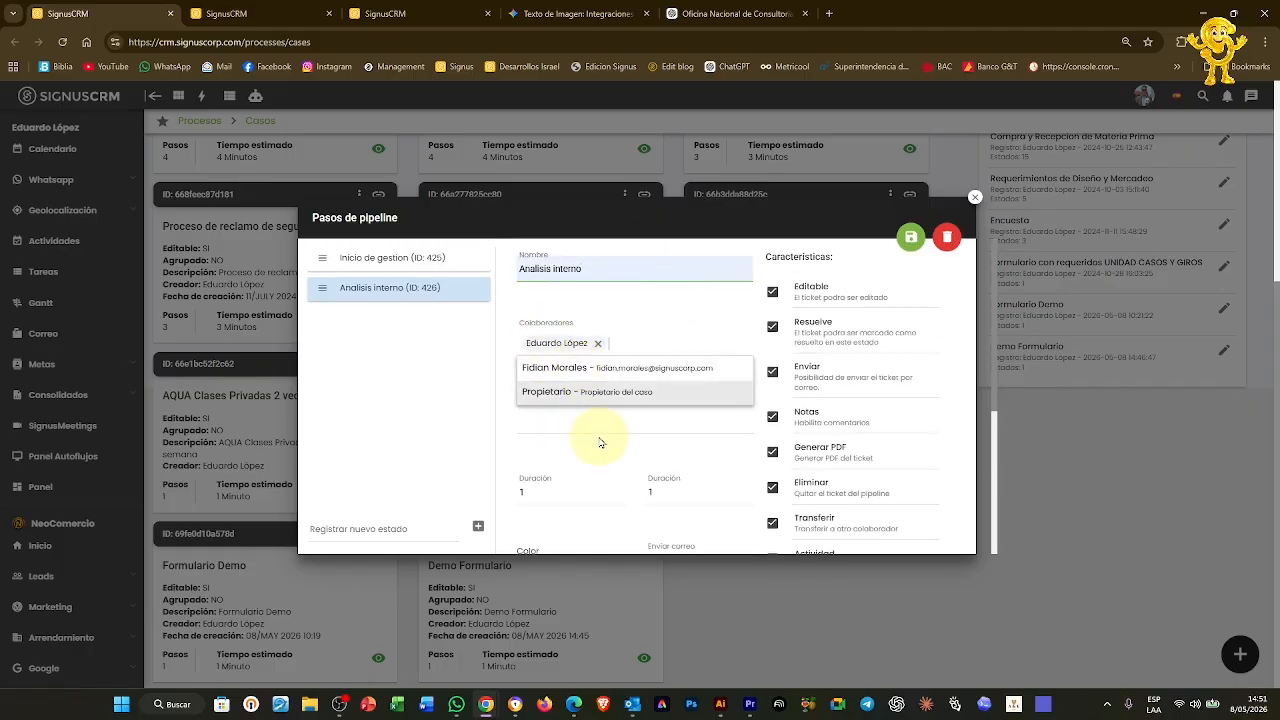
scroll(598, 444, "down", 3)
left_click(580, 302)
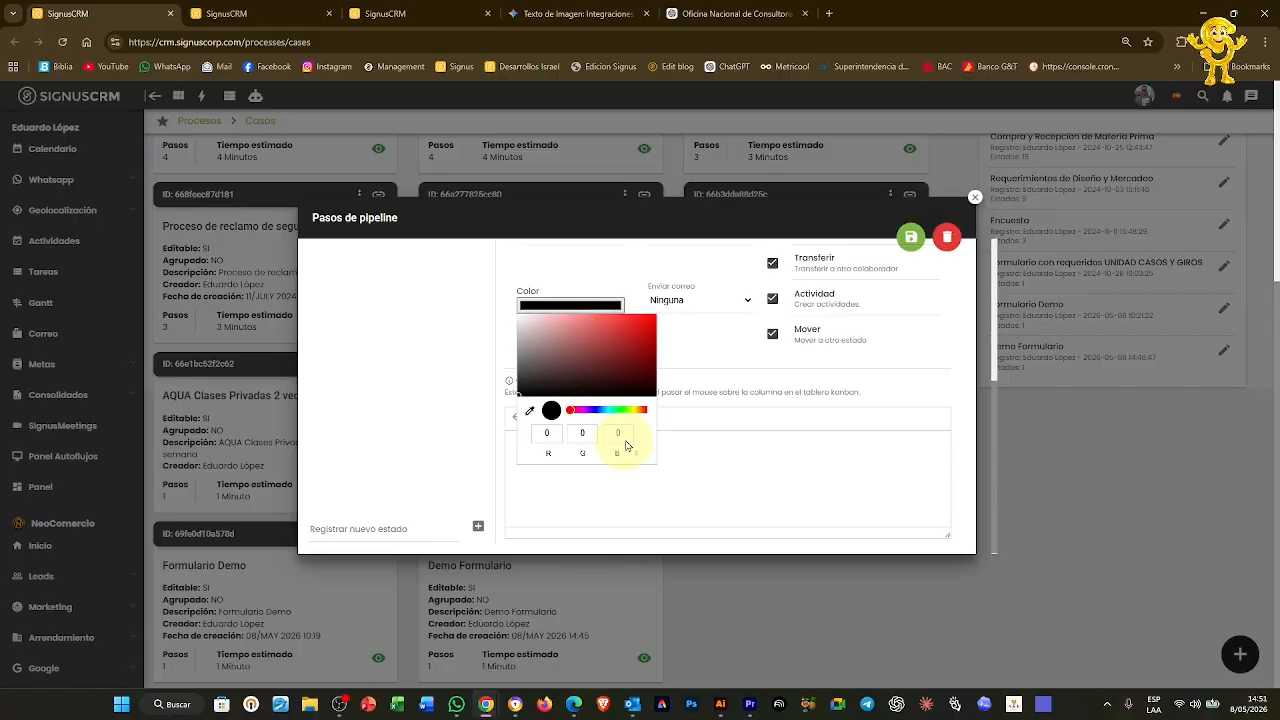
left_click(581, 410)
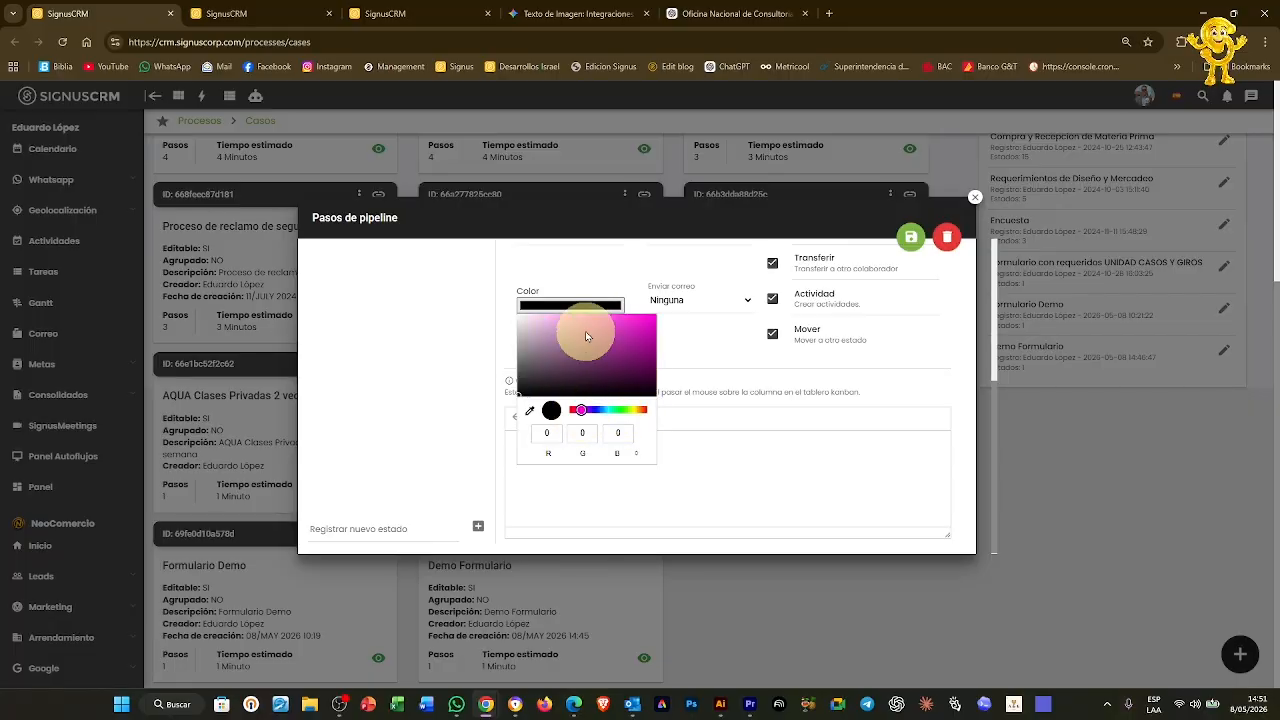
left_click(585, 328)
left_click(908, 235)
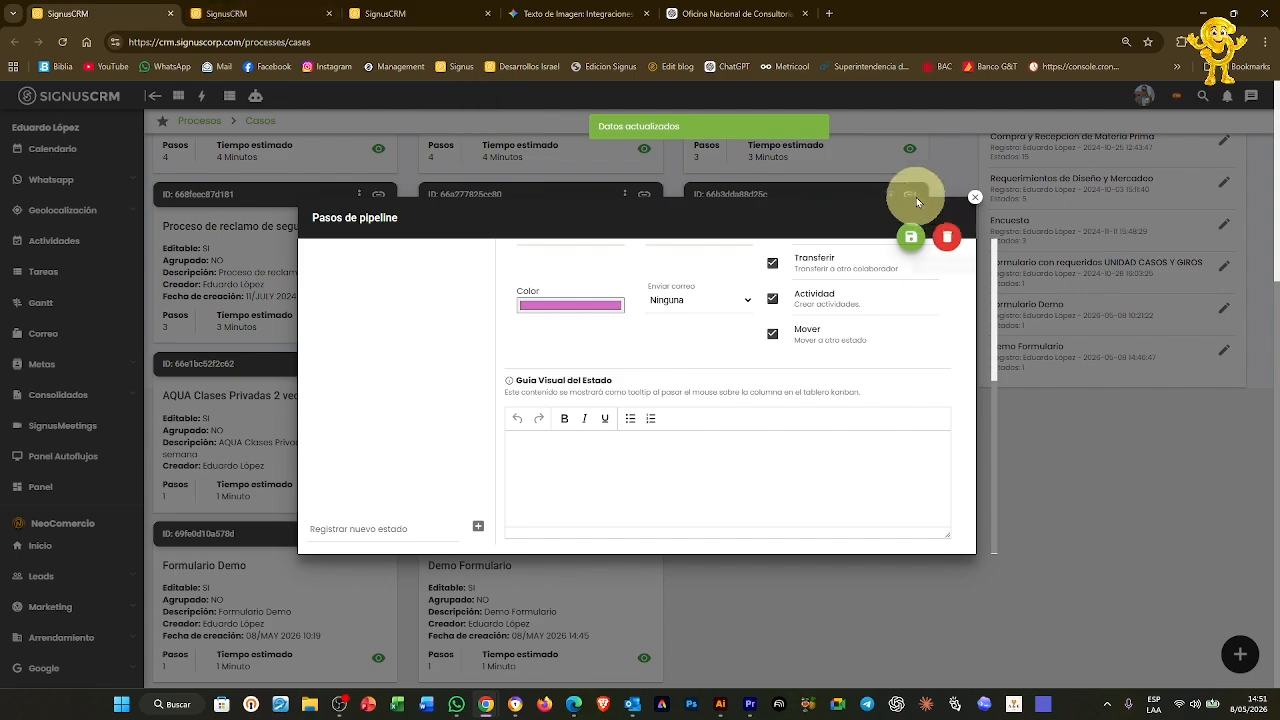
left_click(975, 197)
key("ctrl+Tab")
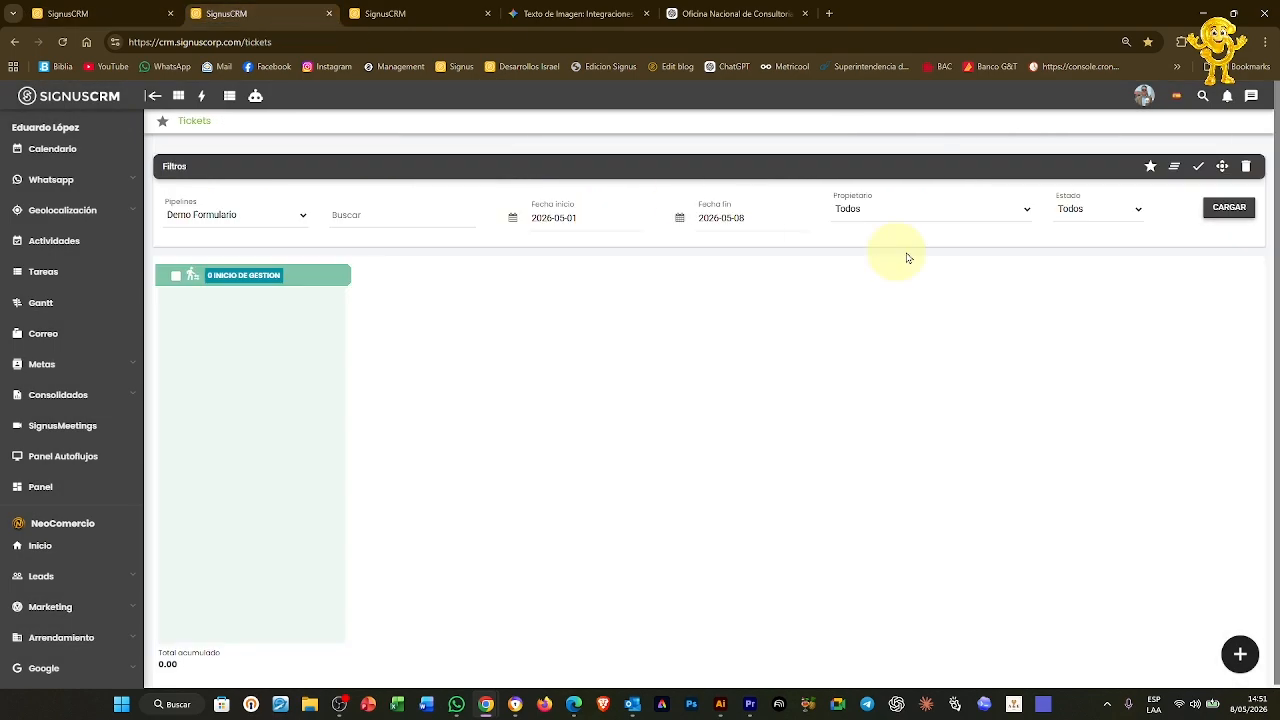
Reload the Tickets board and start the Demo Formulario case for the quotation
left_click(1232, 207)
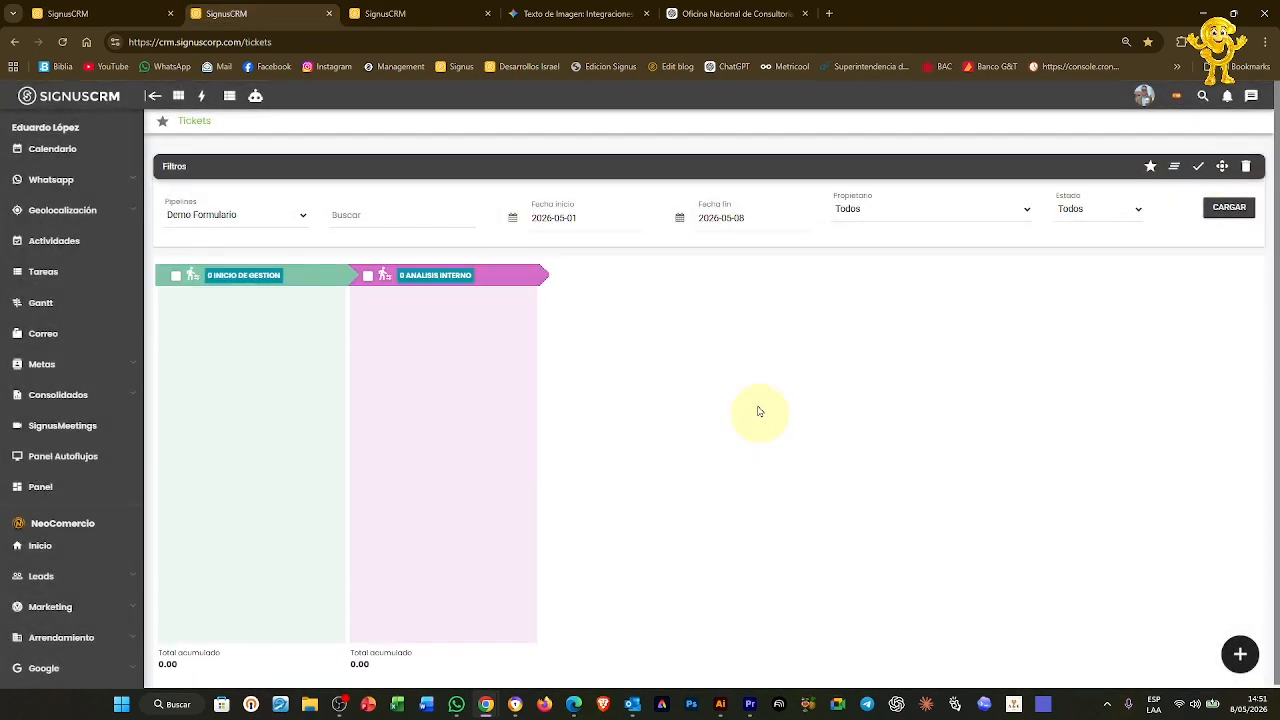
left_click(410, 10)
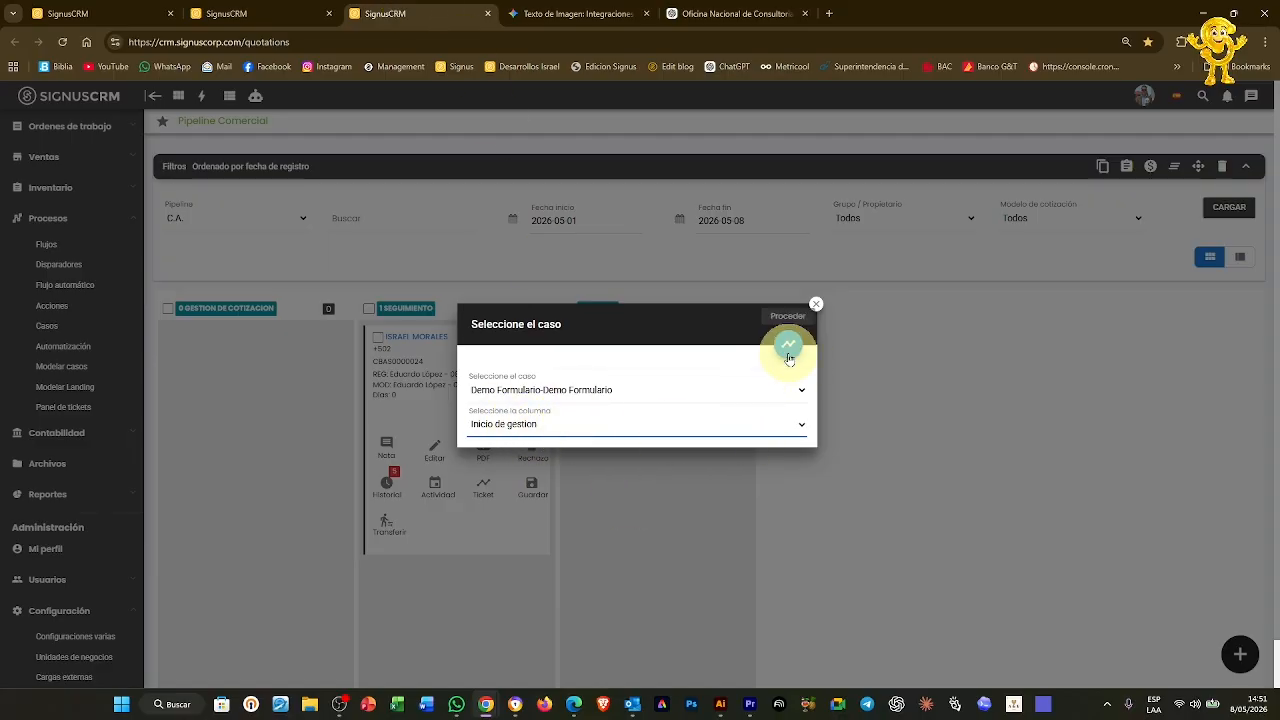
left_click(788, 344)
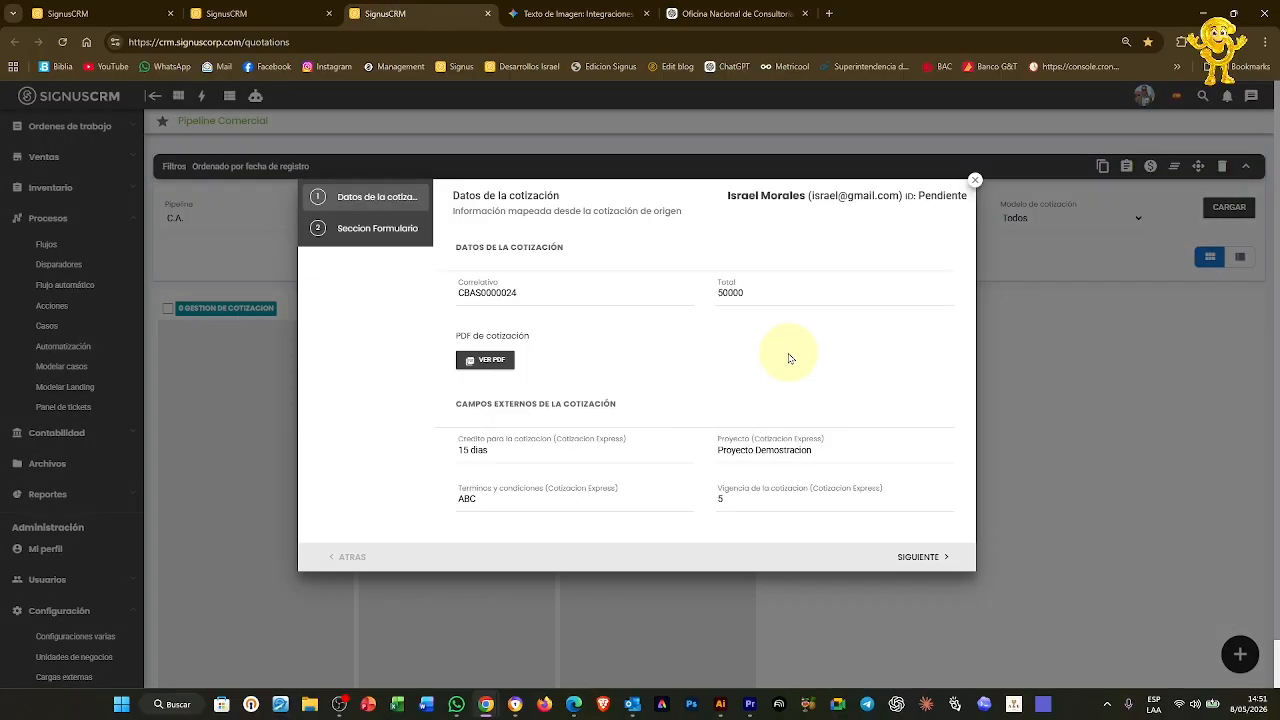
left_click(390, 228)
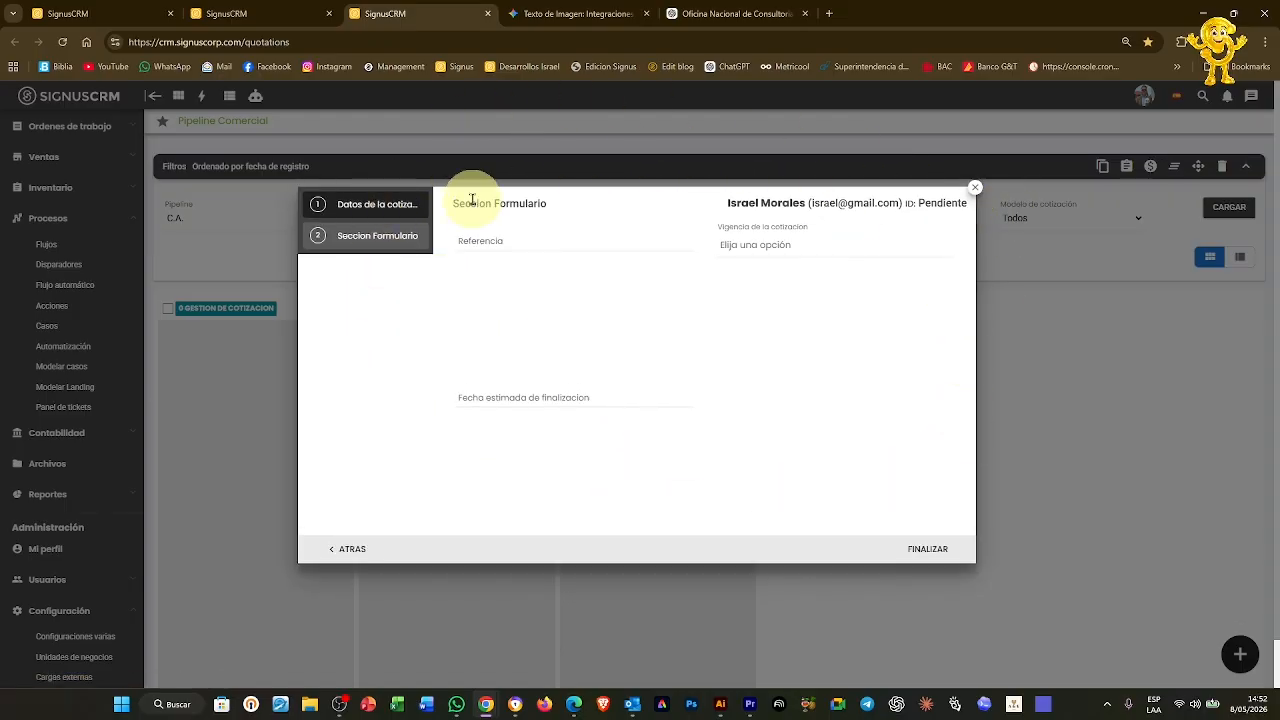
left_click(385, 206)
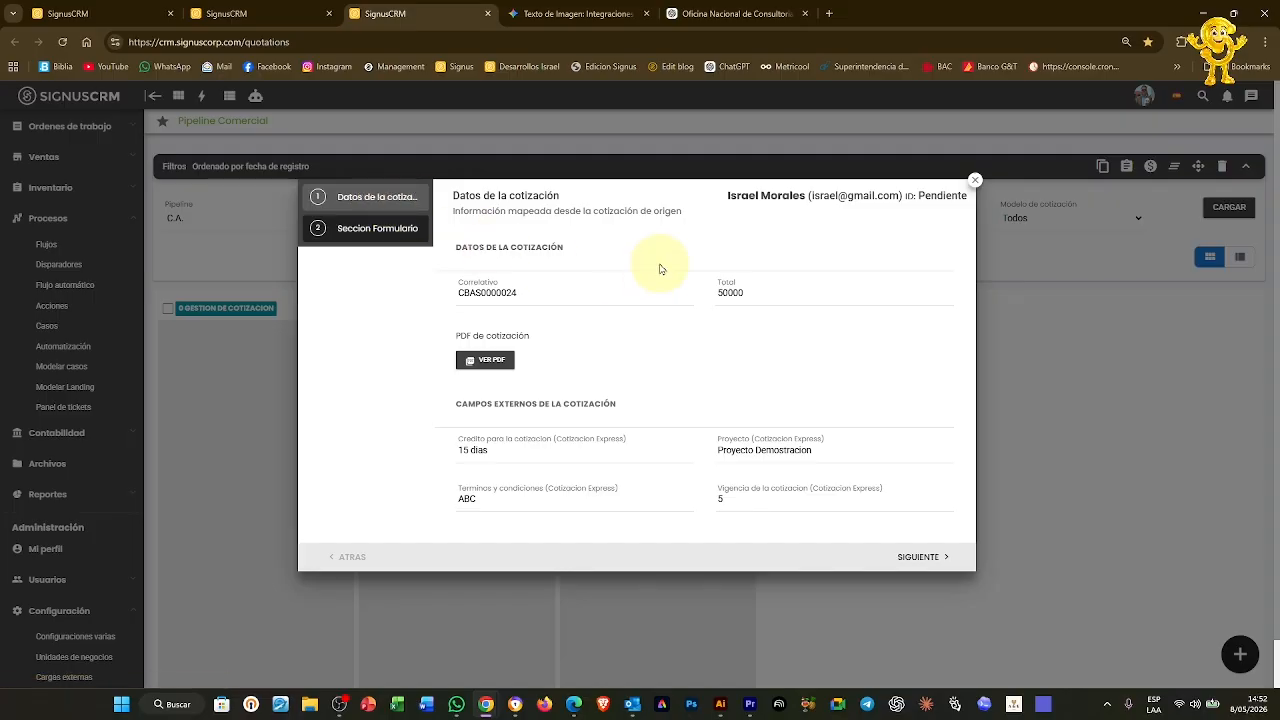
Verify Correlativo CBAS0000024, Total 50000 and the quotation PDF, then complete the case
double_click(562, 289)
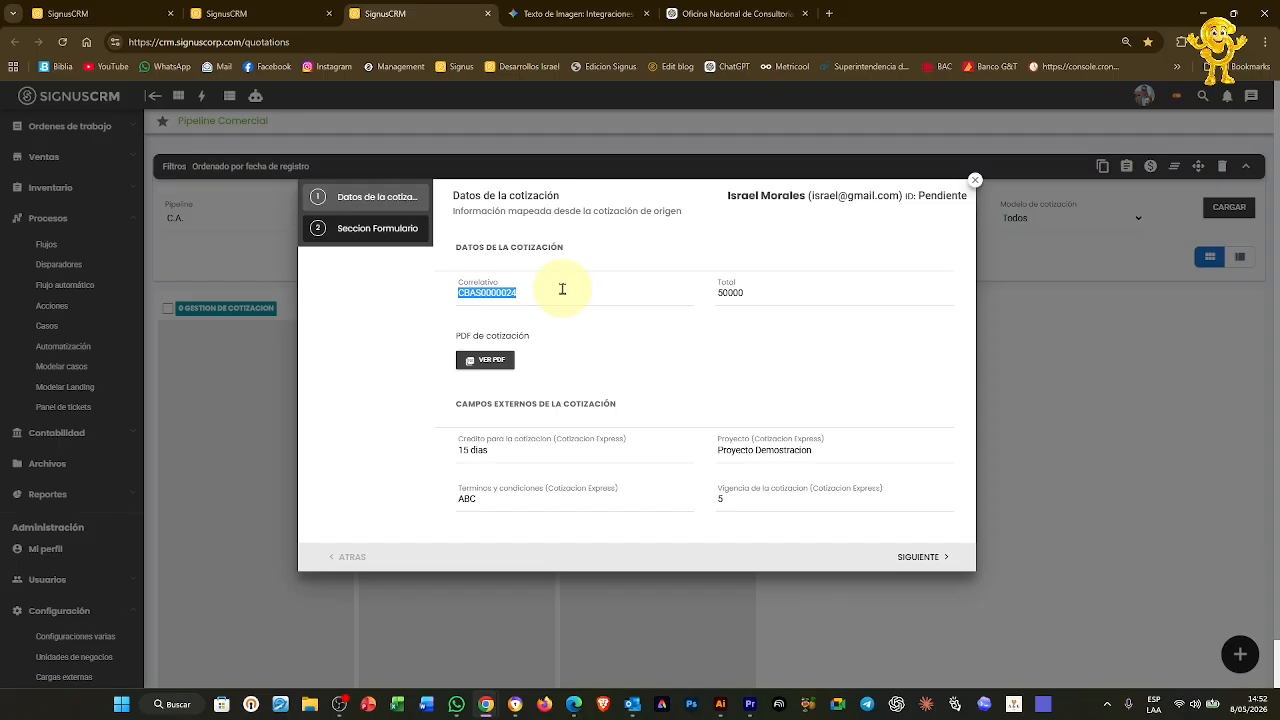
double_click(771, 293)
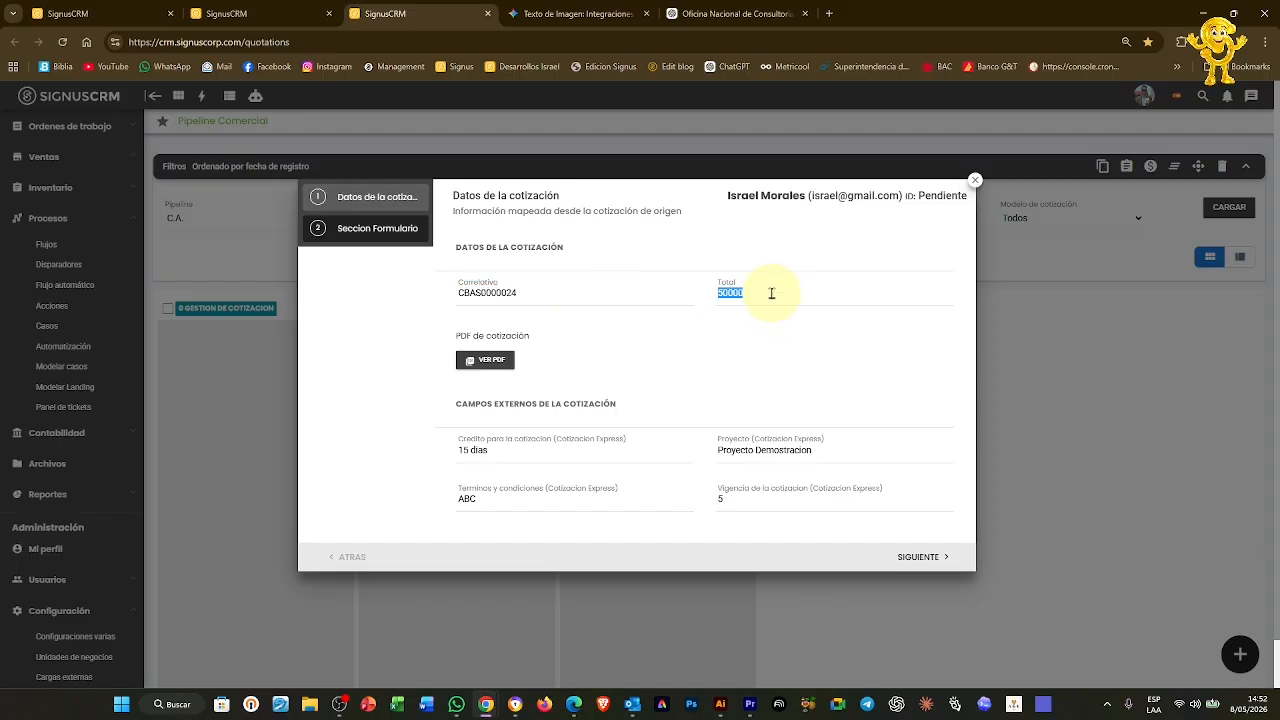
left_click(480, 368)
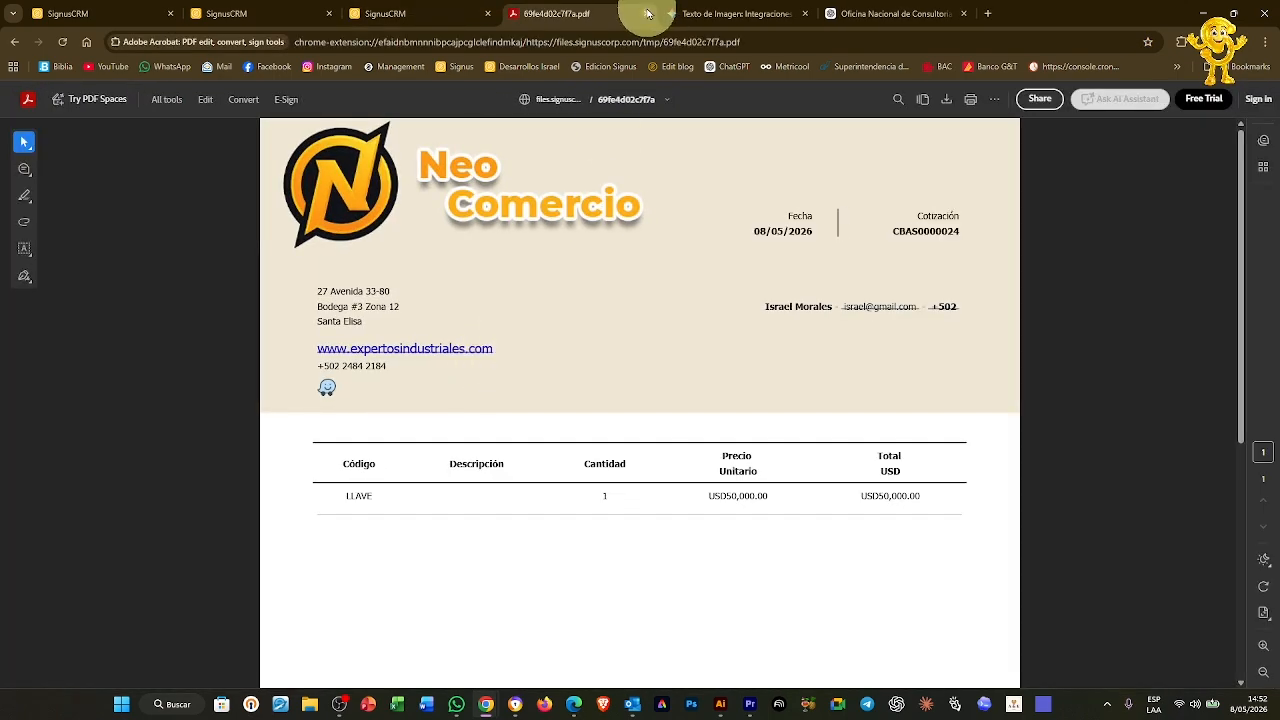
left_click(647, 15)
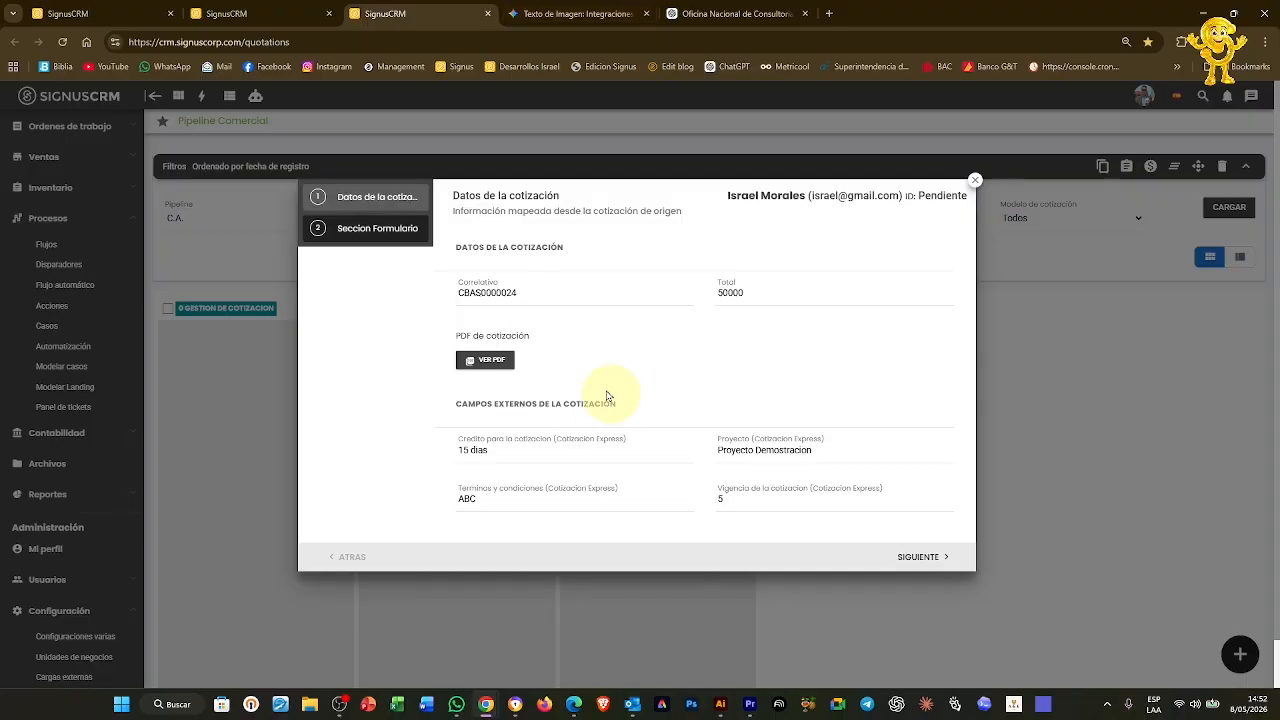
left_click(922, 557)
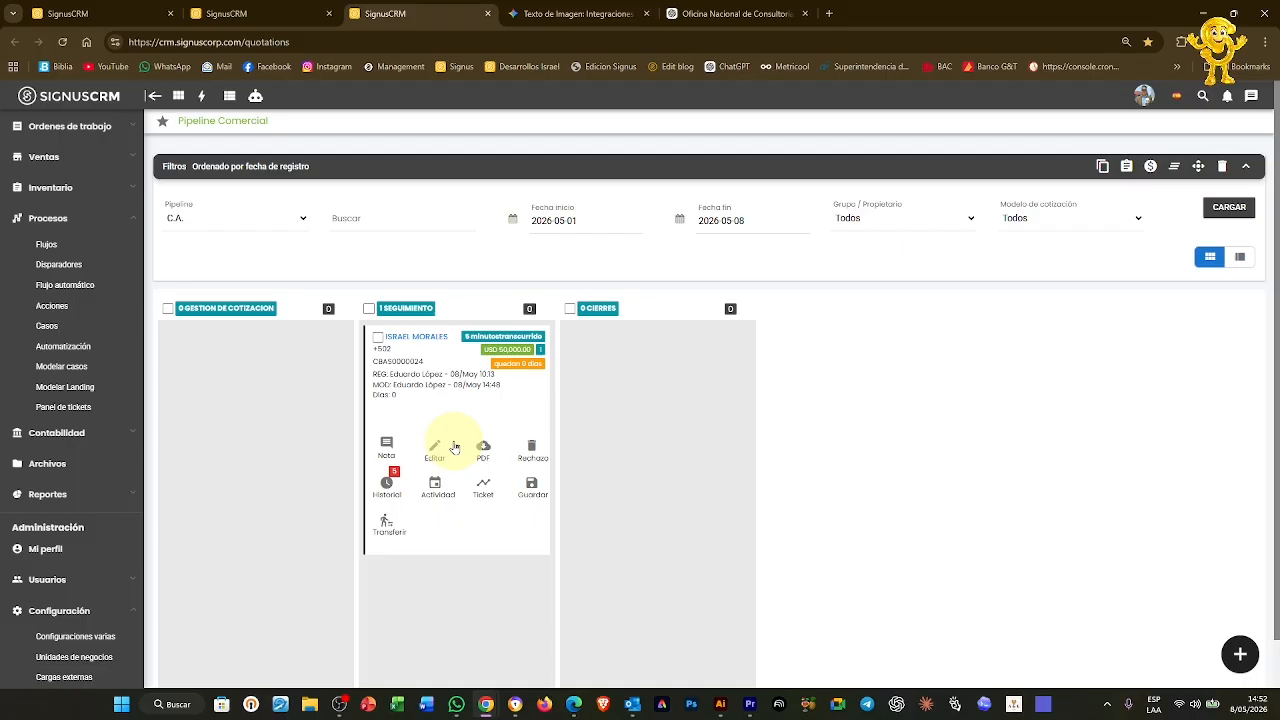
Open ticket 04956, verify CBAS0000024 and the PDF, and finalize its form
left_click(263, 15)
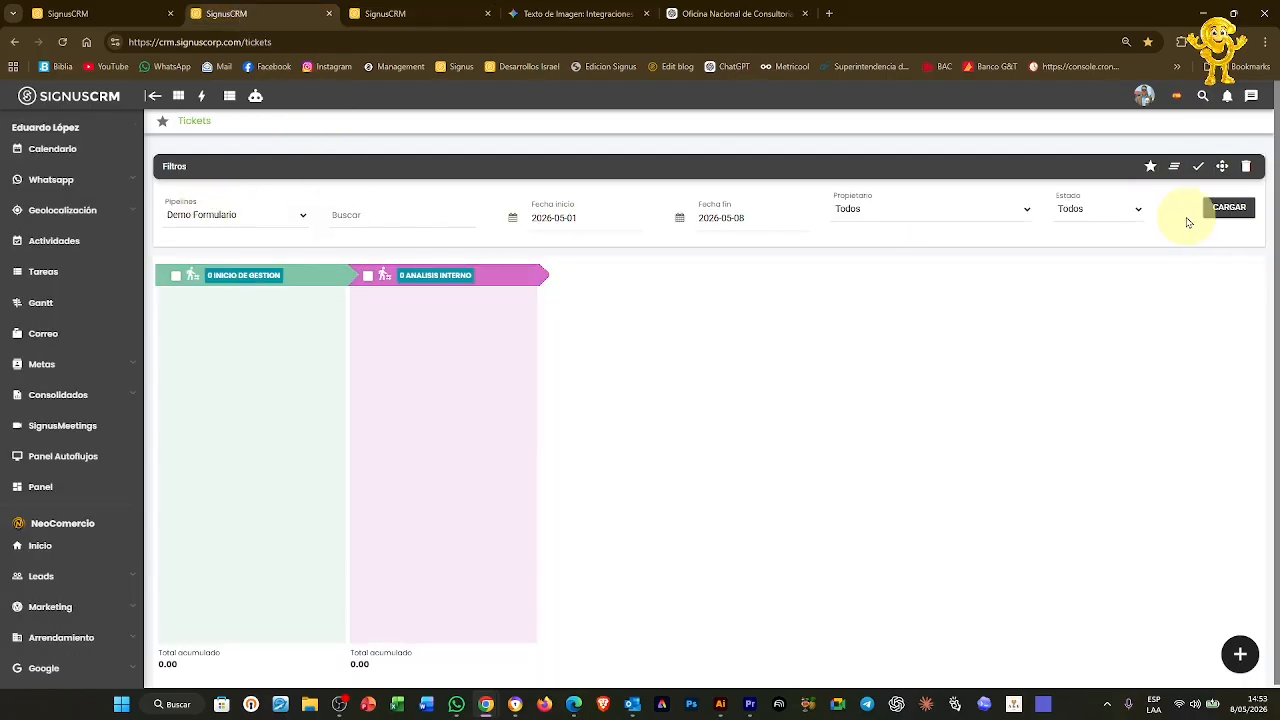
left_click(1236, 210)
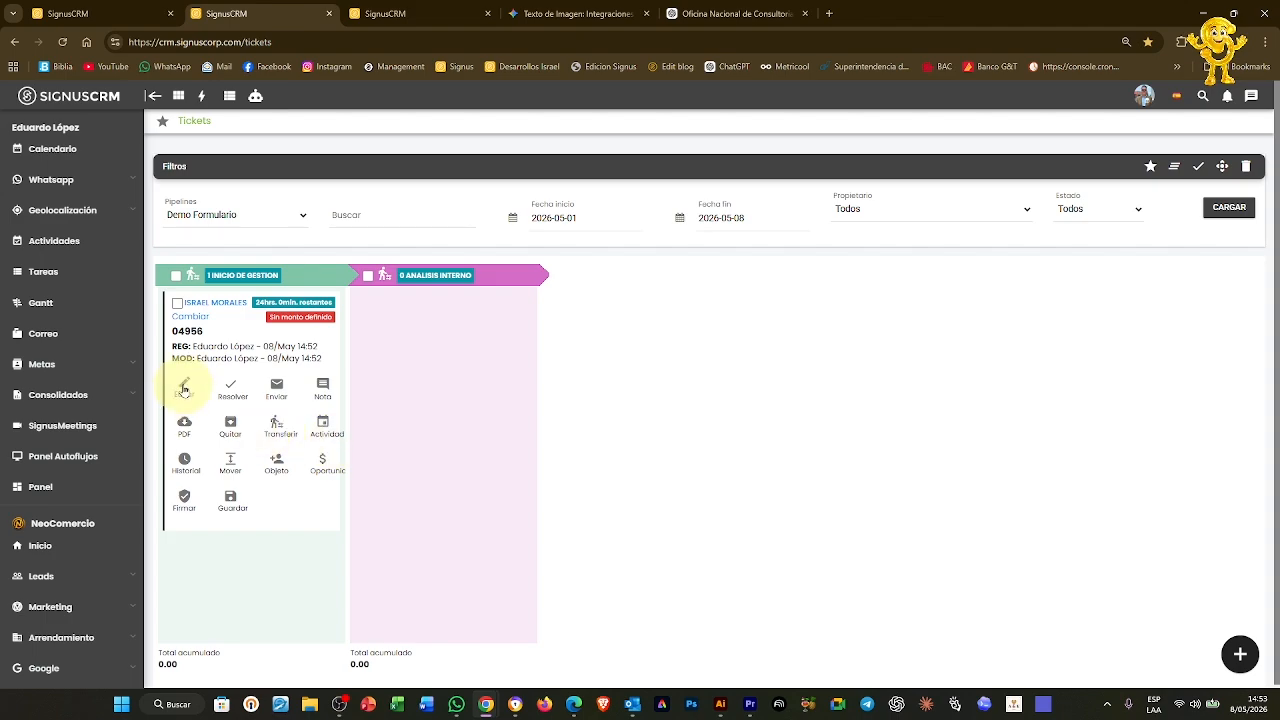
left_click(184, 389)
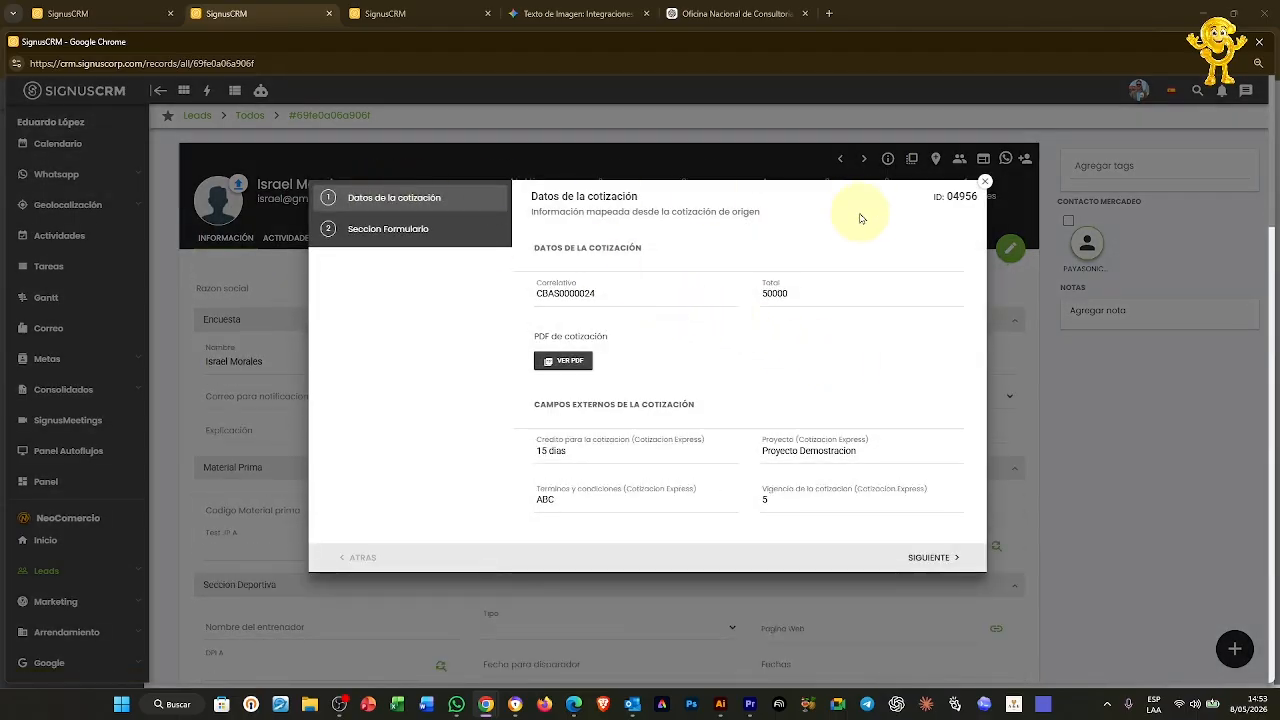
double_click(675, 294)
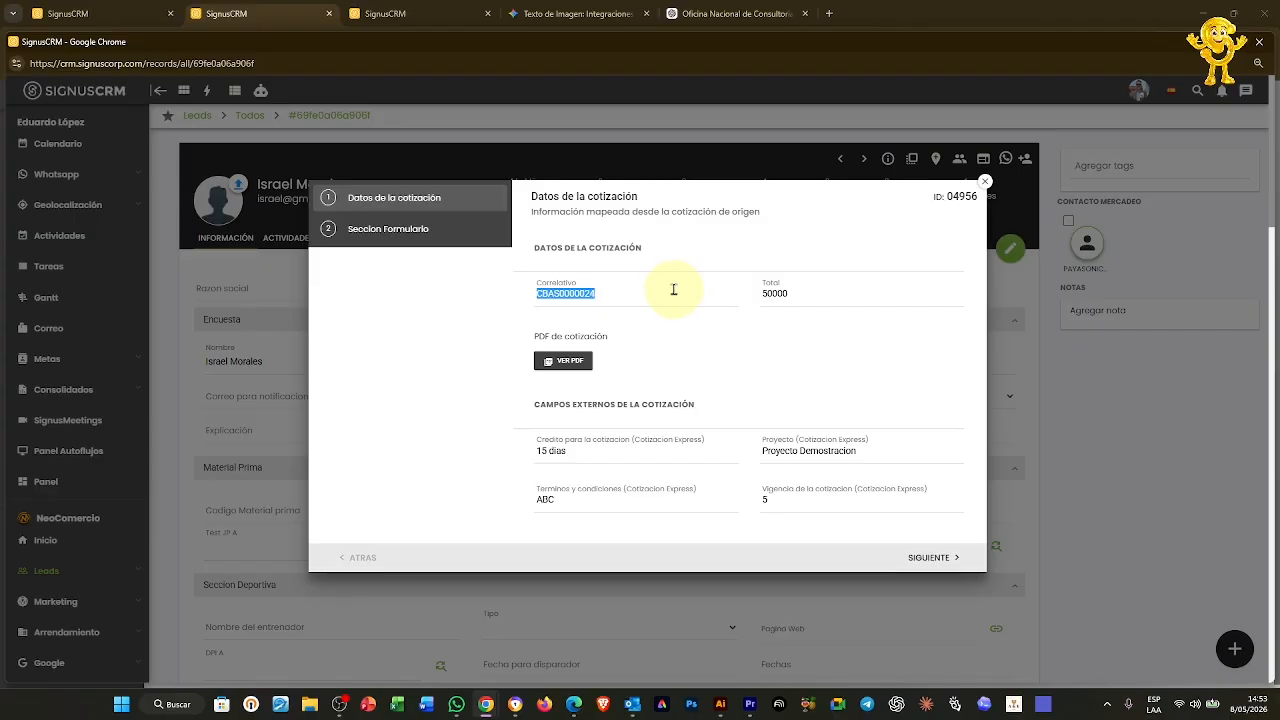
left_click(562, 361)
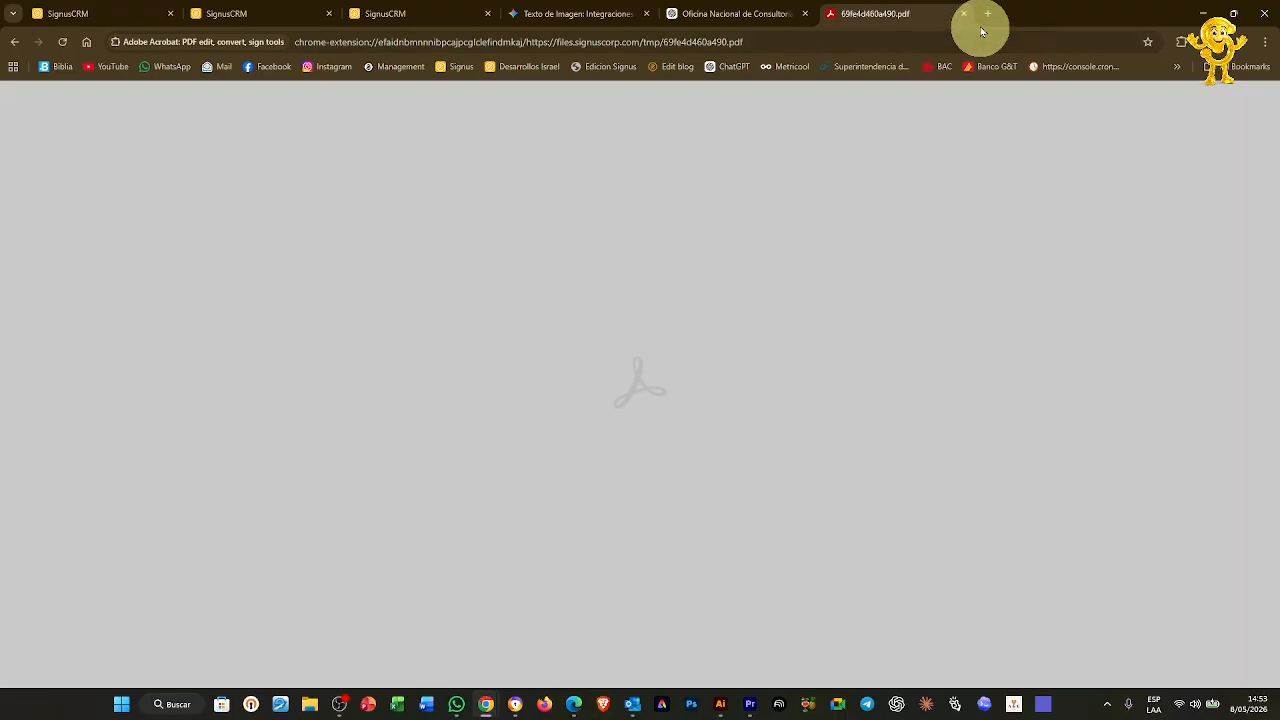
left_click(958, 14)
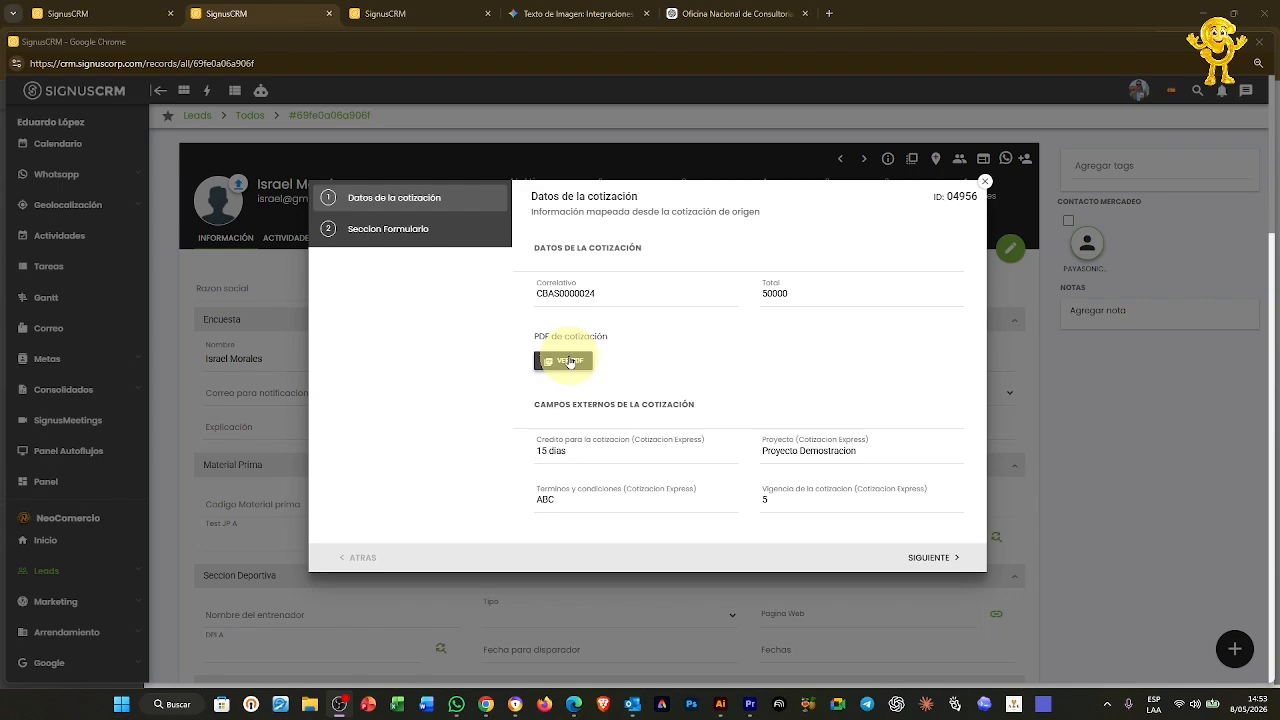
left_click(457, 230)
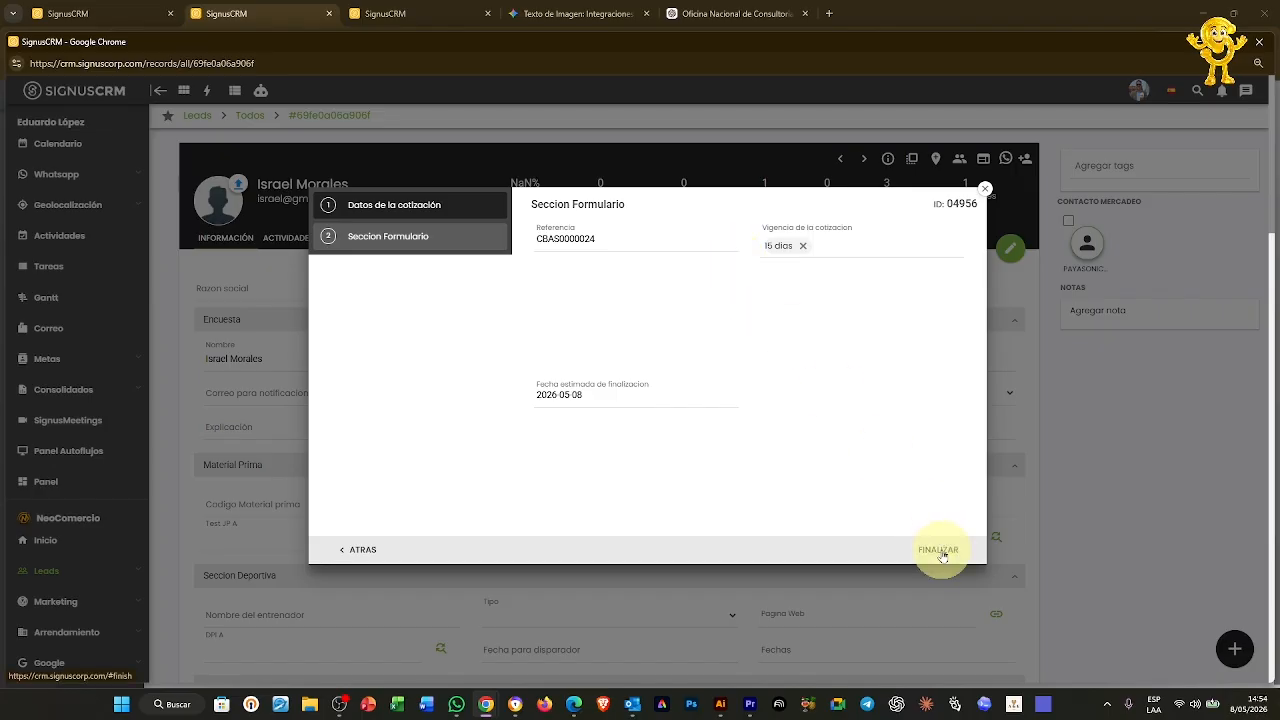
left_click(940, 551)
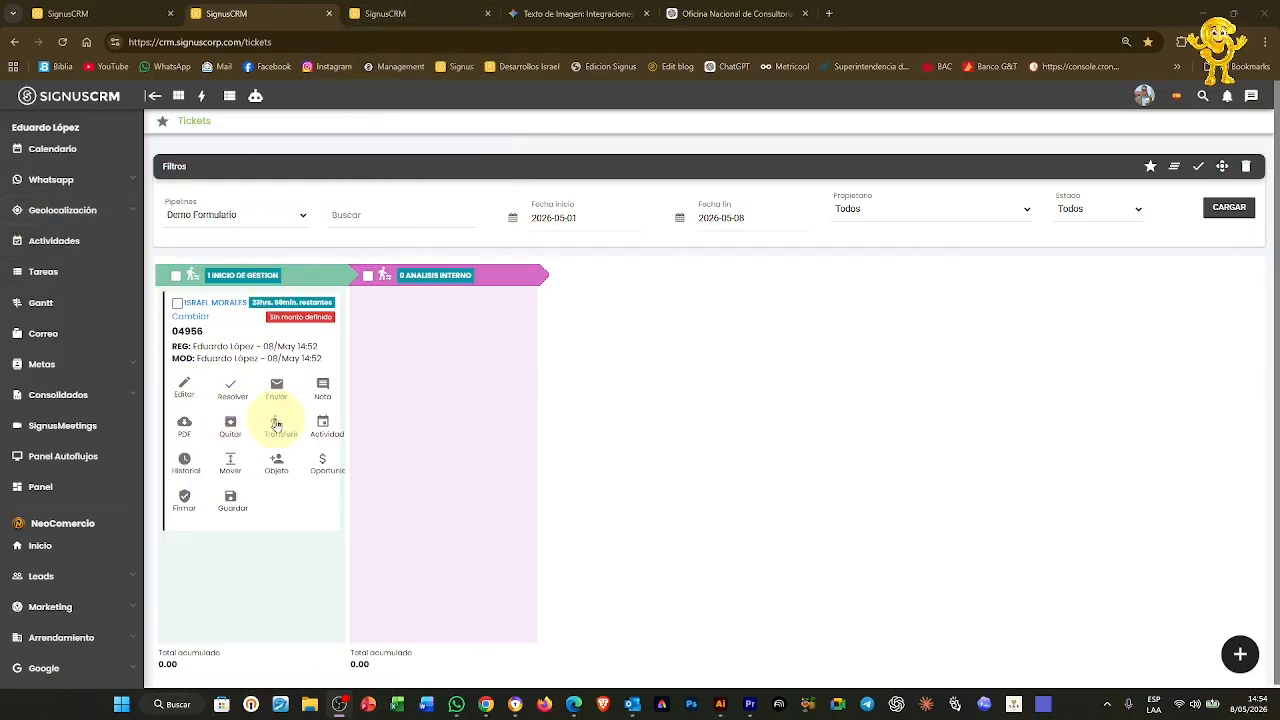
Review the quotation's LLAVE item without changes, then return to Casos and expand Inventario
left_click(400, 12)
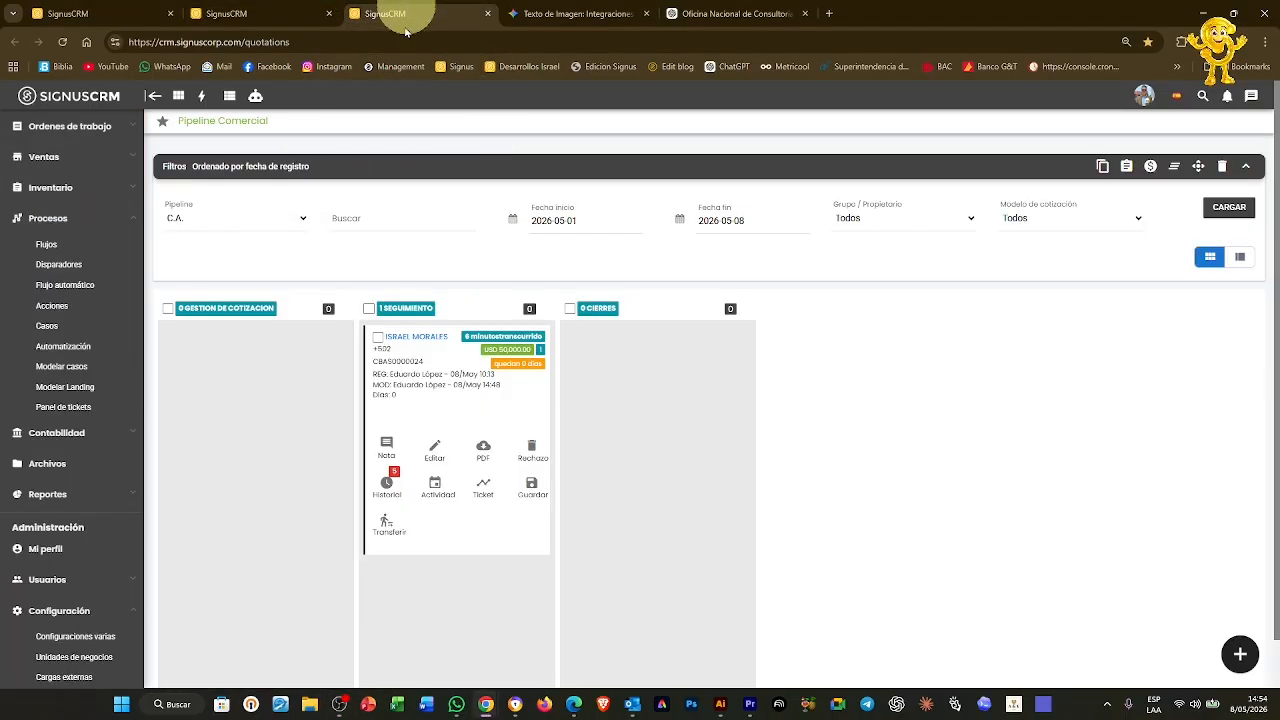
left_click(432, 452)
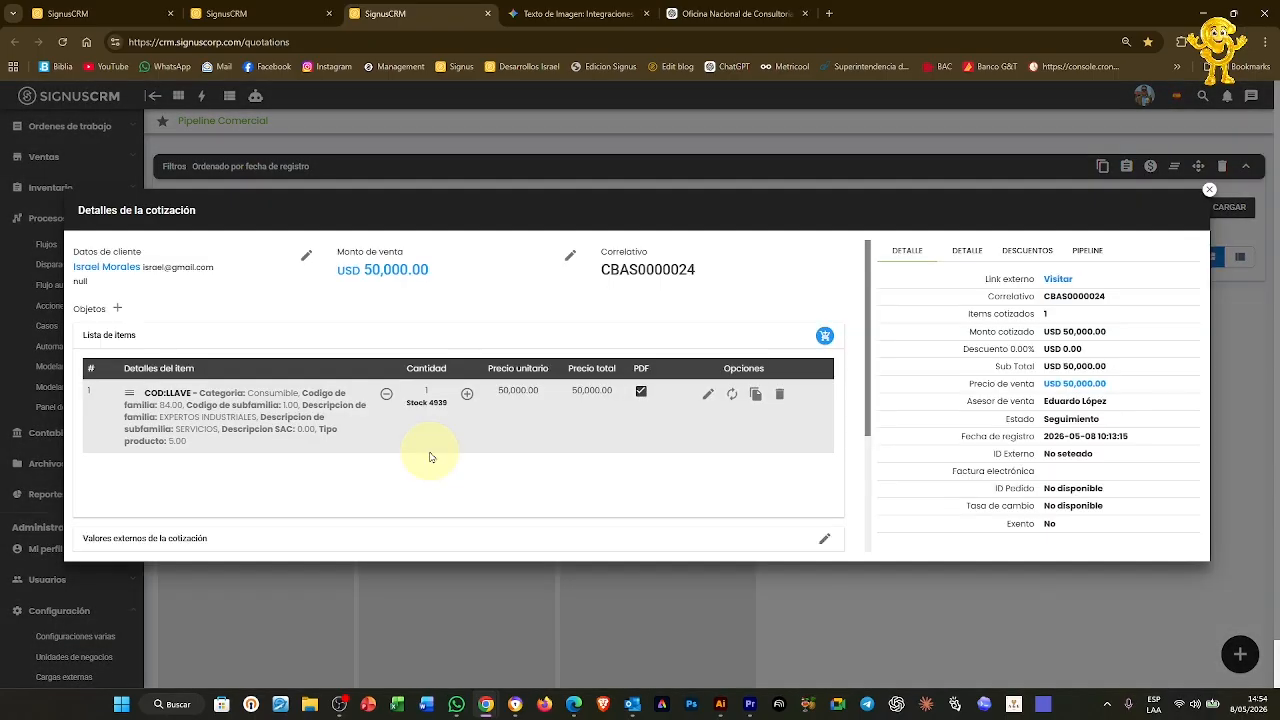
scroll(697, 484, "down", 2)
scroll(694, 480, "up", 2)
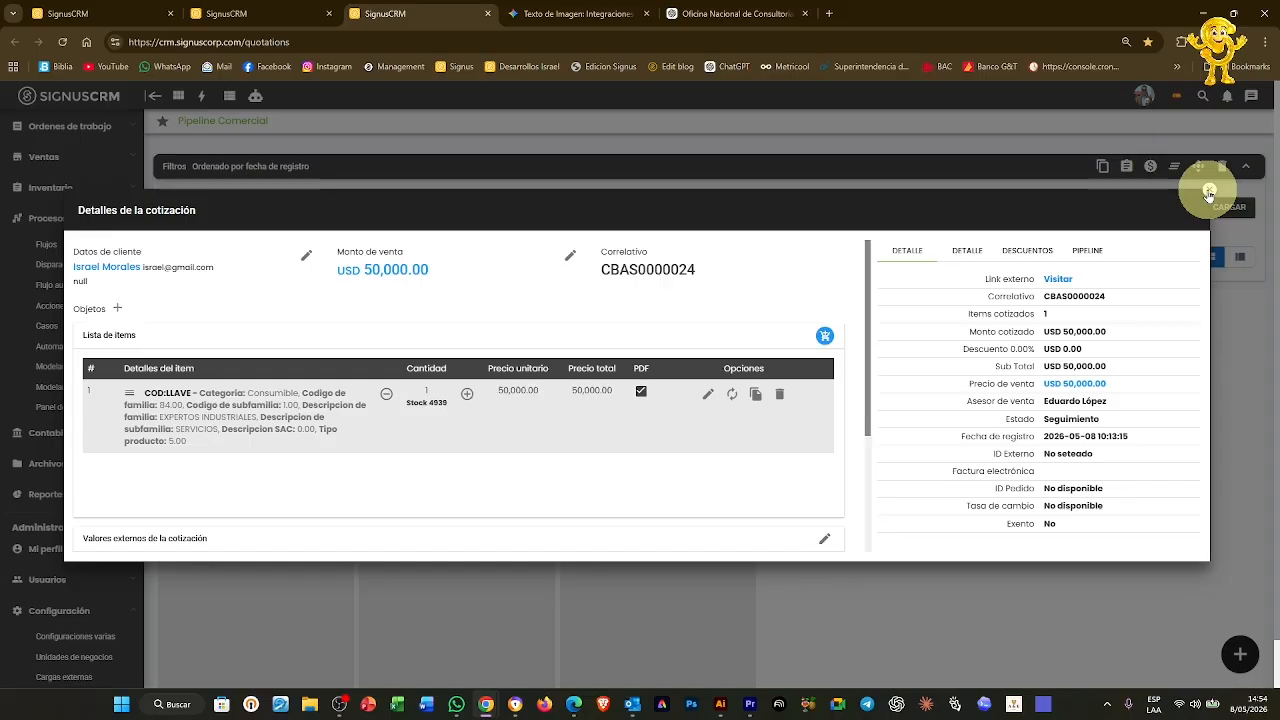
left_click(706, 398)
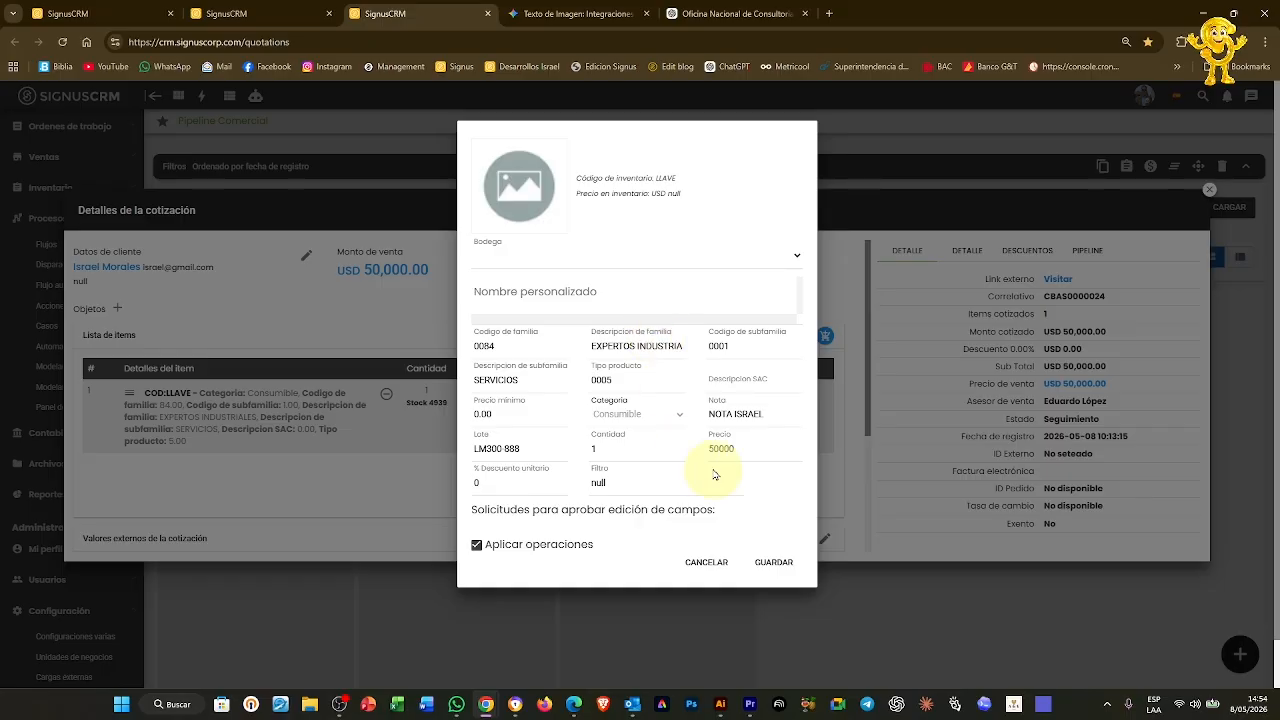
left_click(706, 563)
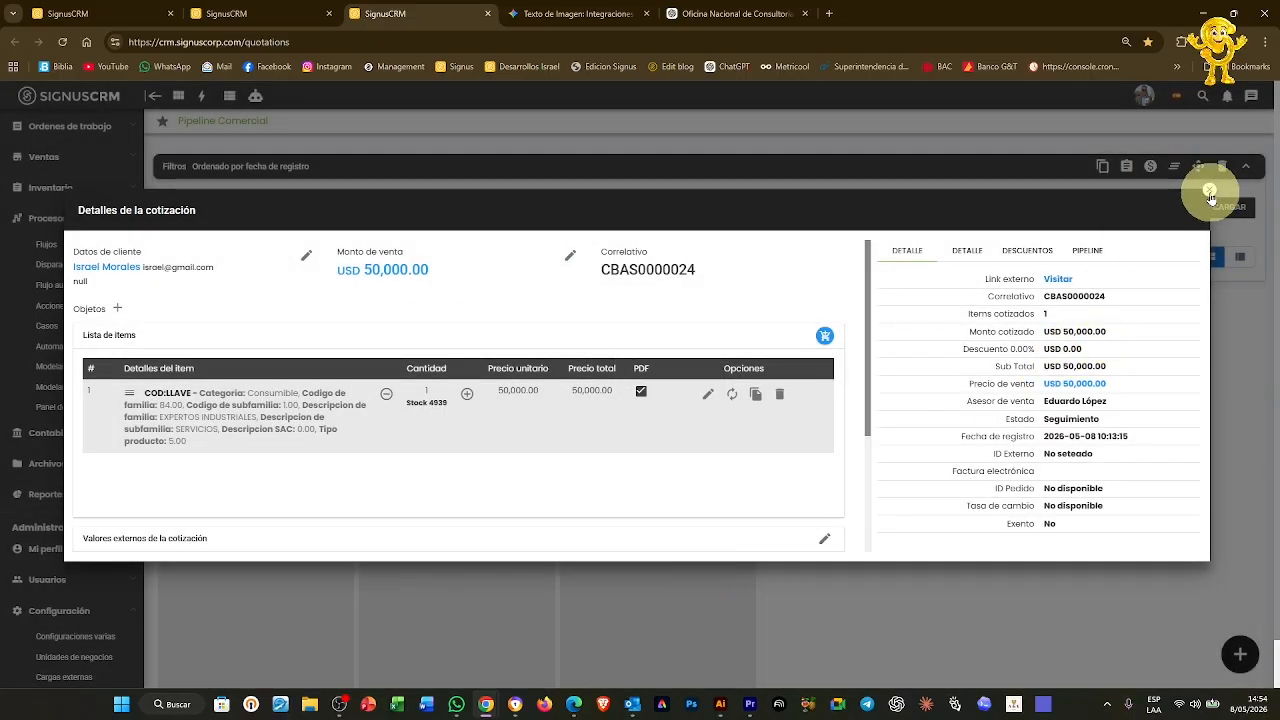
key("ctrl+1")
left_click(60, 371)
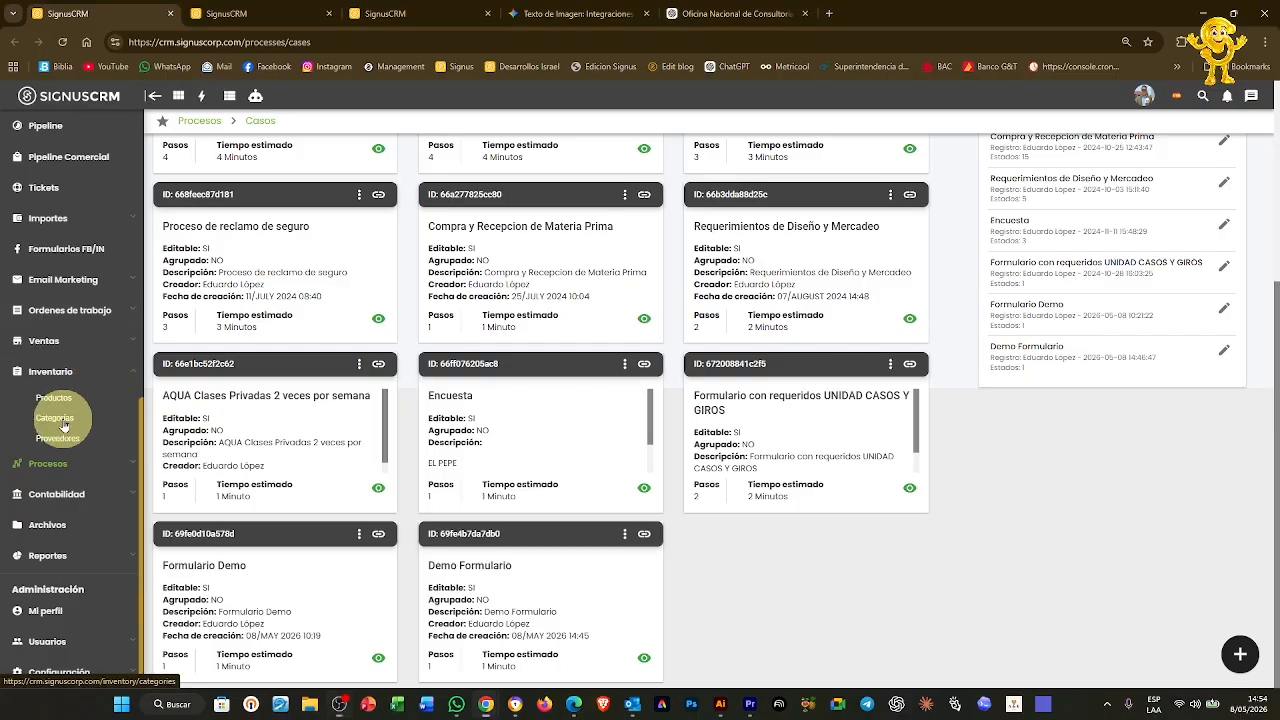
Open the Inventario Categorías and Productos pages in separate tabs
right_click(63, 425)
left_click(110, 432)
left_click(241, 9)
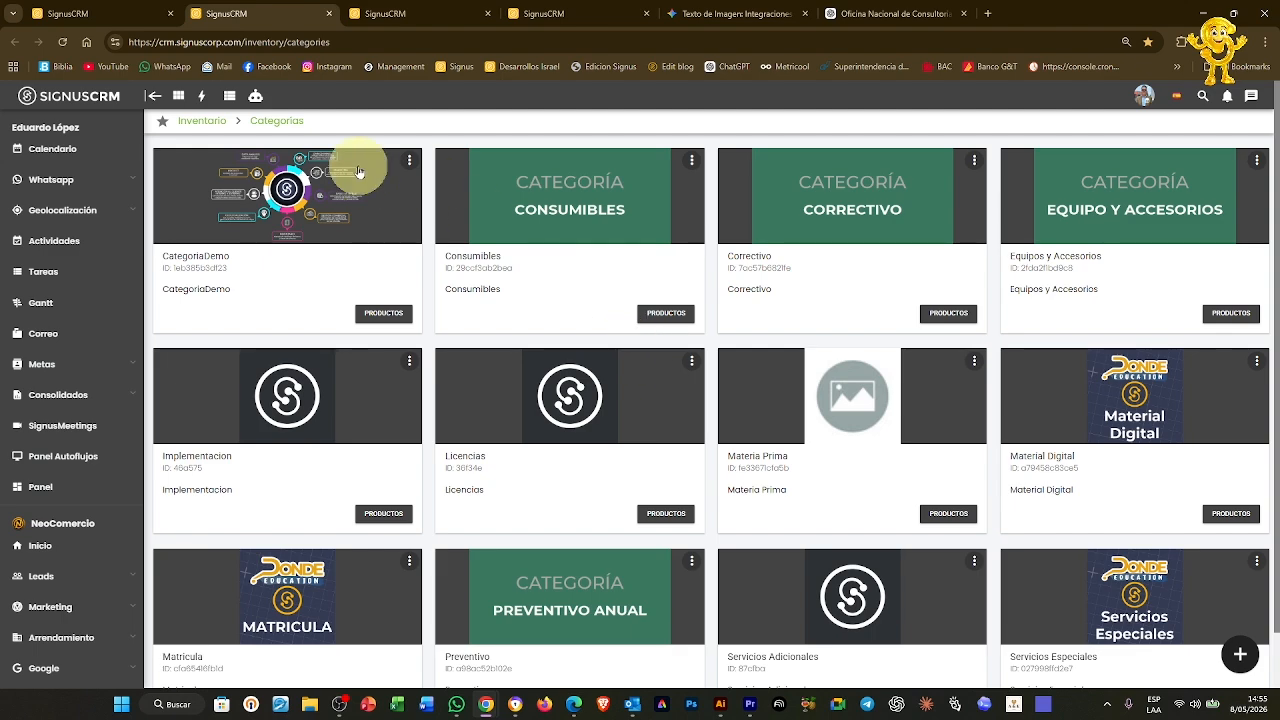
scroll(64, 583, "down", 3)
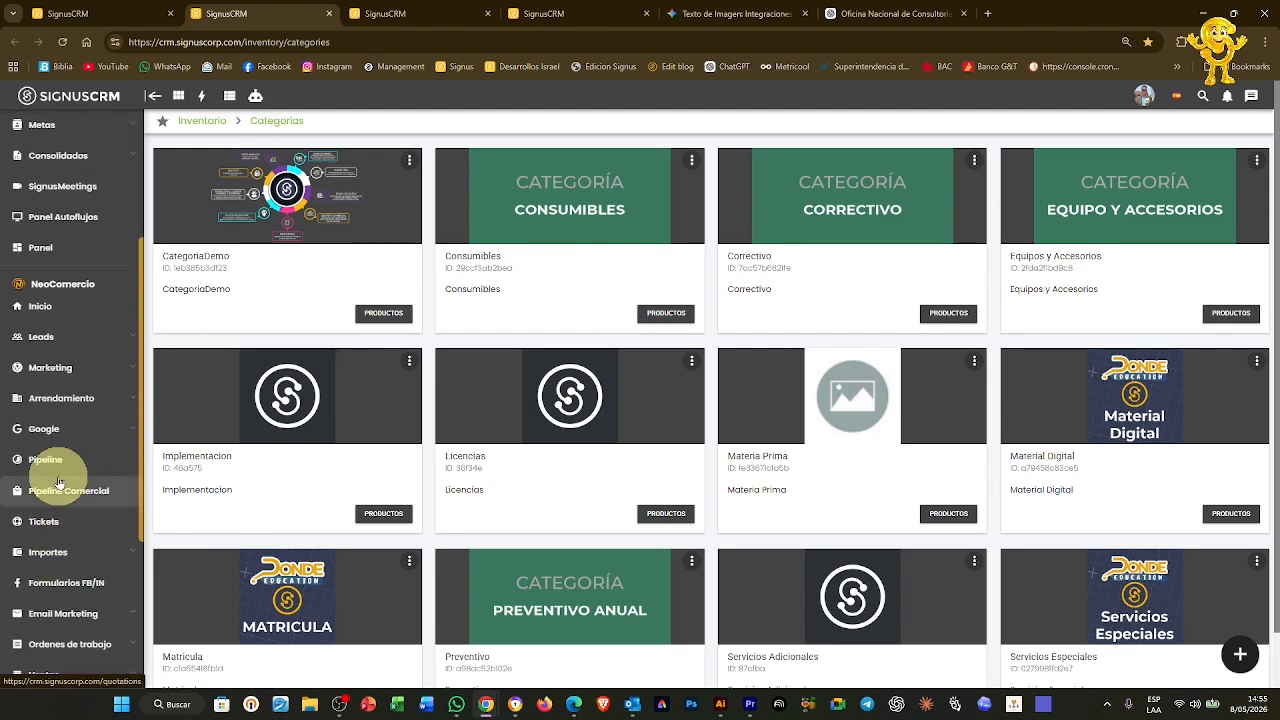
scroll(70, 500, "down", 3)
left_click(56, 436)
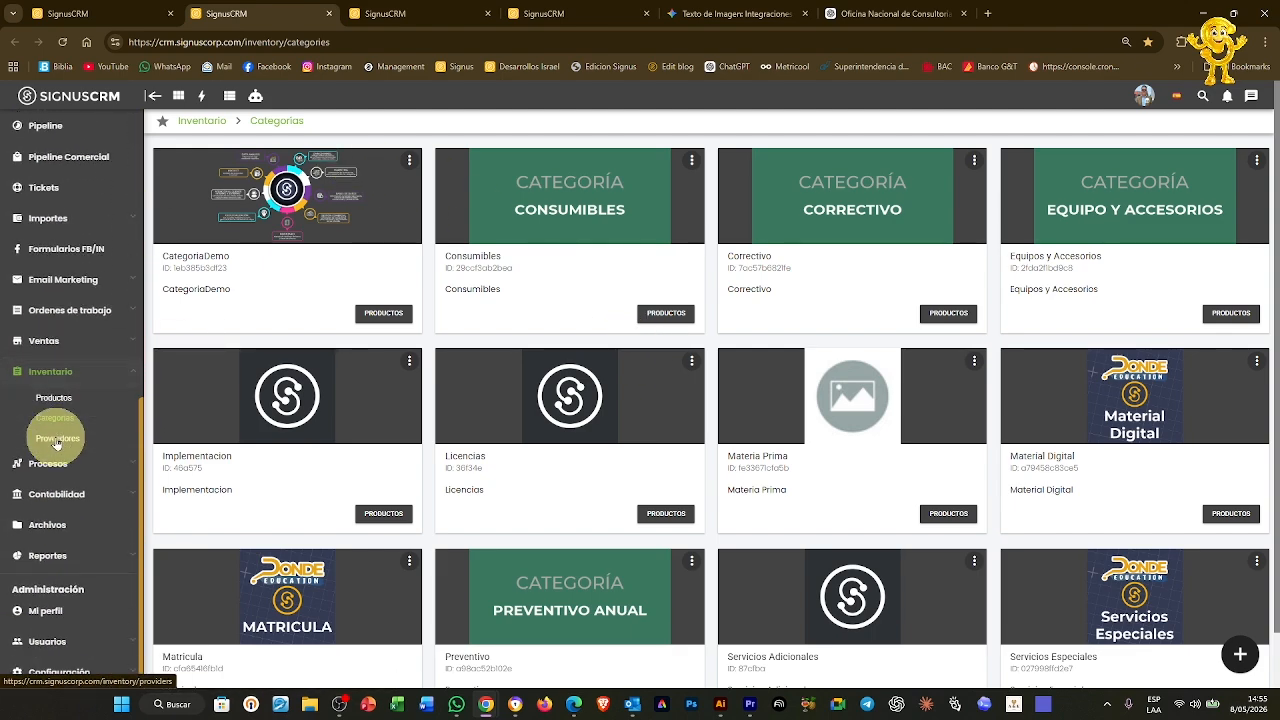
right_click(54, 400)
left_click(140, 414)
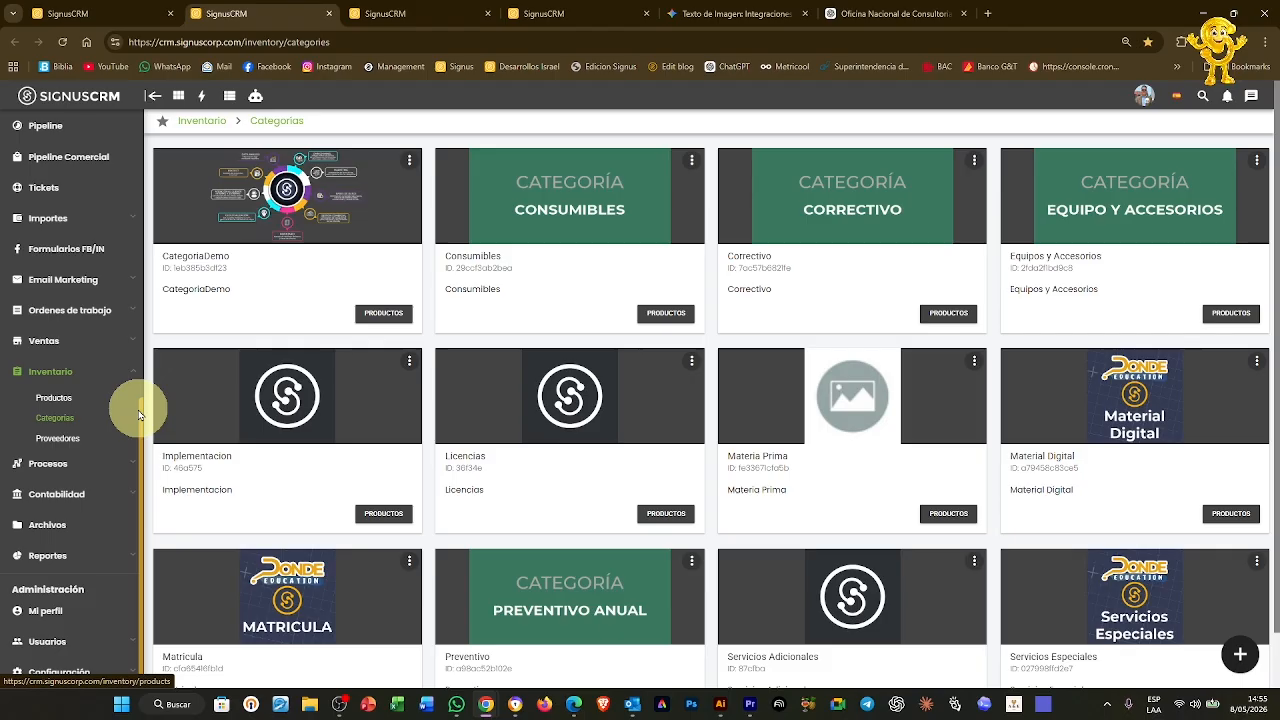
left_click(417, 8)
left_click(280, 7)
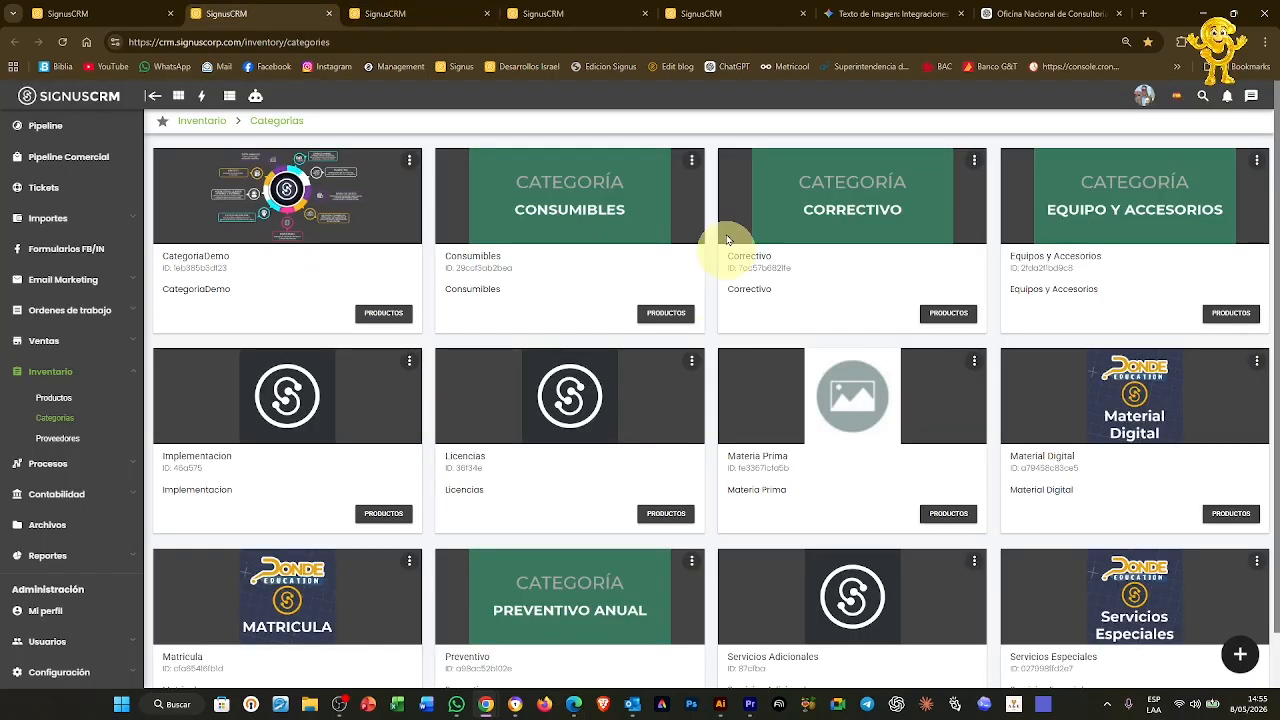
Filter Productos by 'llave', compare the quotation item's code, and open the LLAVE product
left_click(411, 12)
left_click(349, 194)
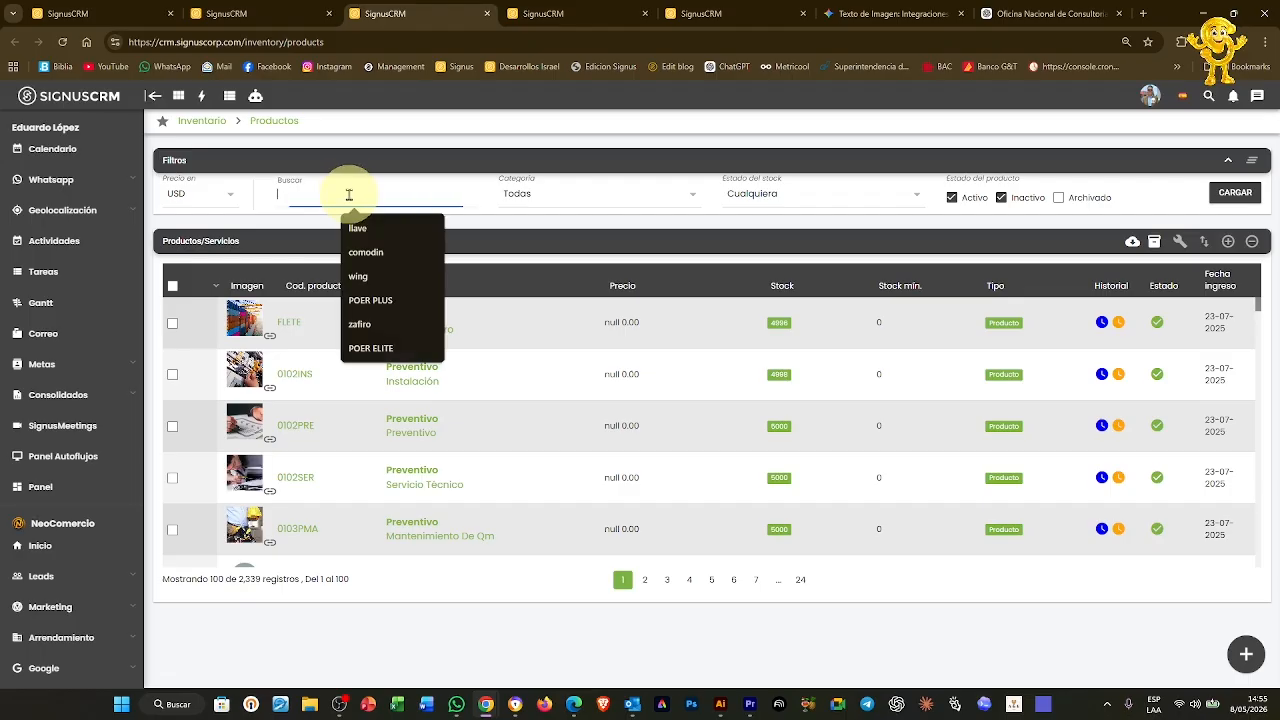
type("llave")
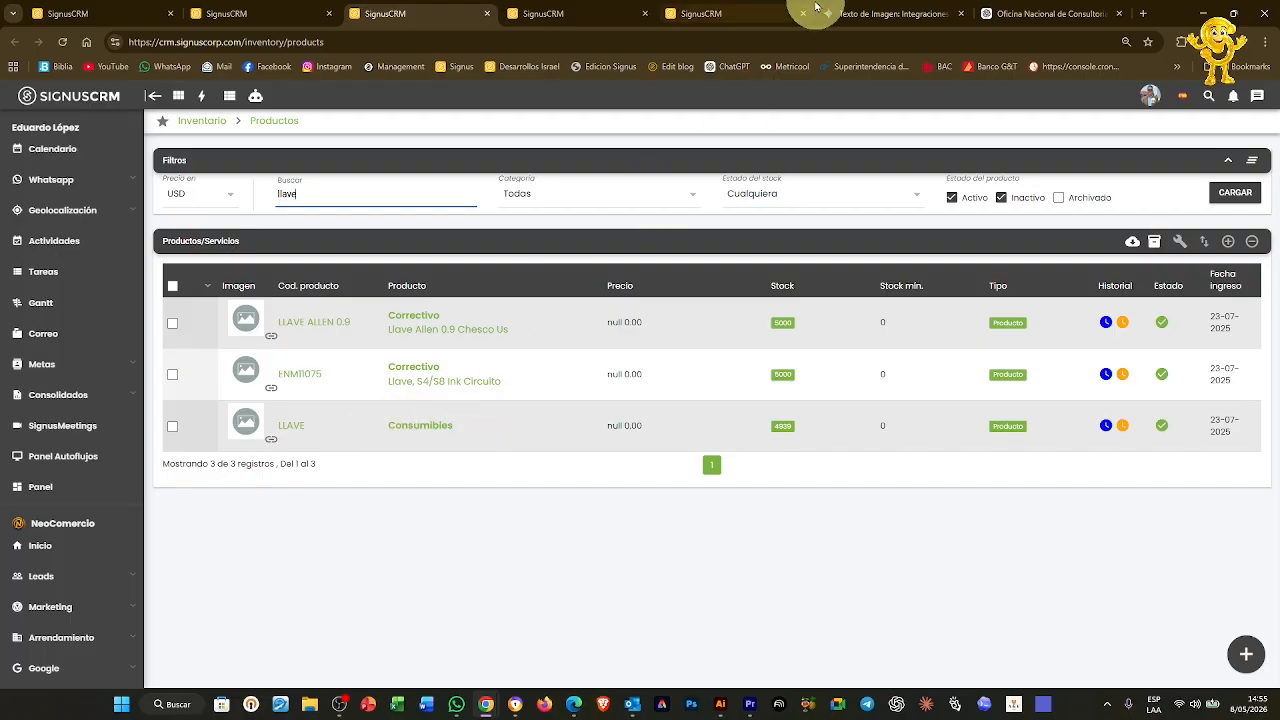
left_click(743, 15)
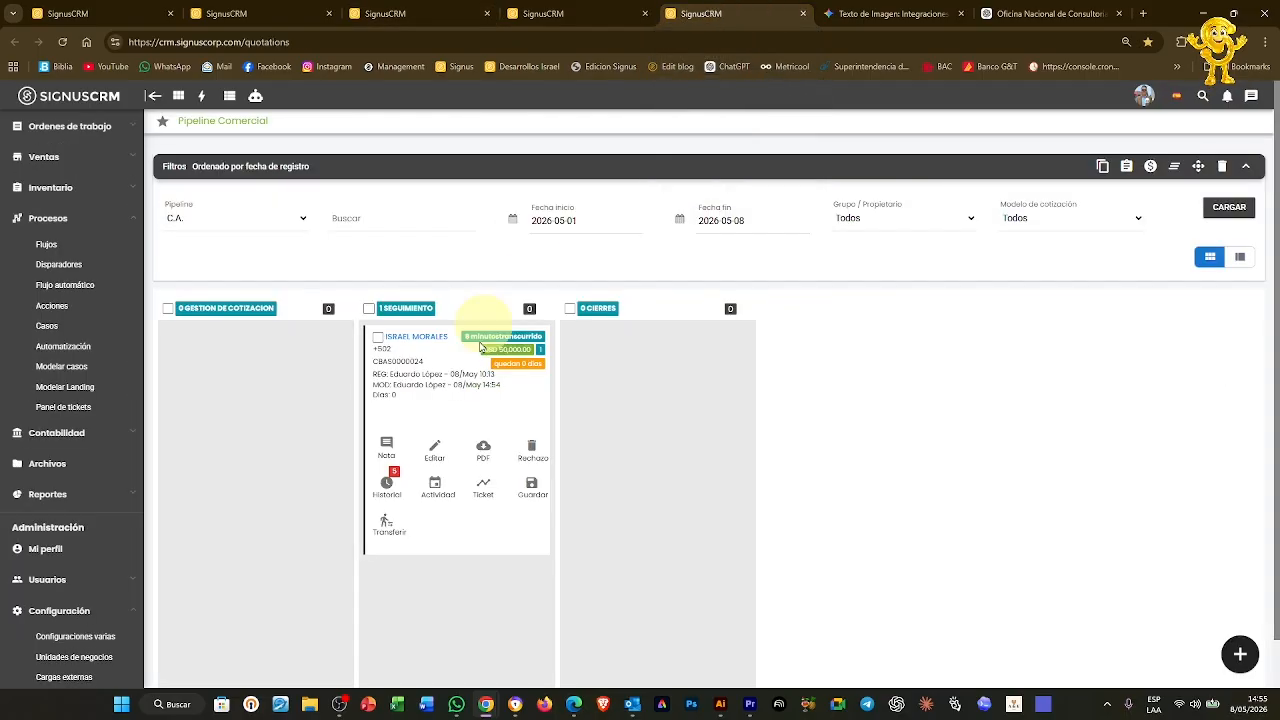
left_click(437, 455)
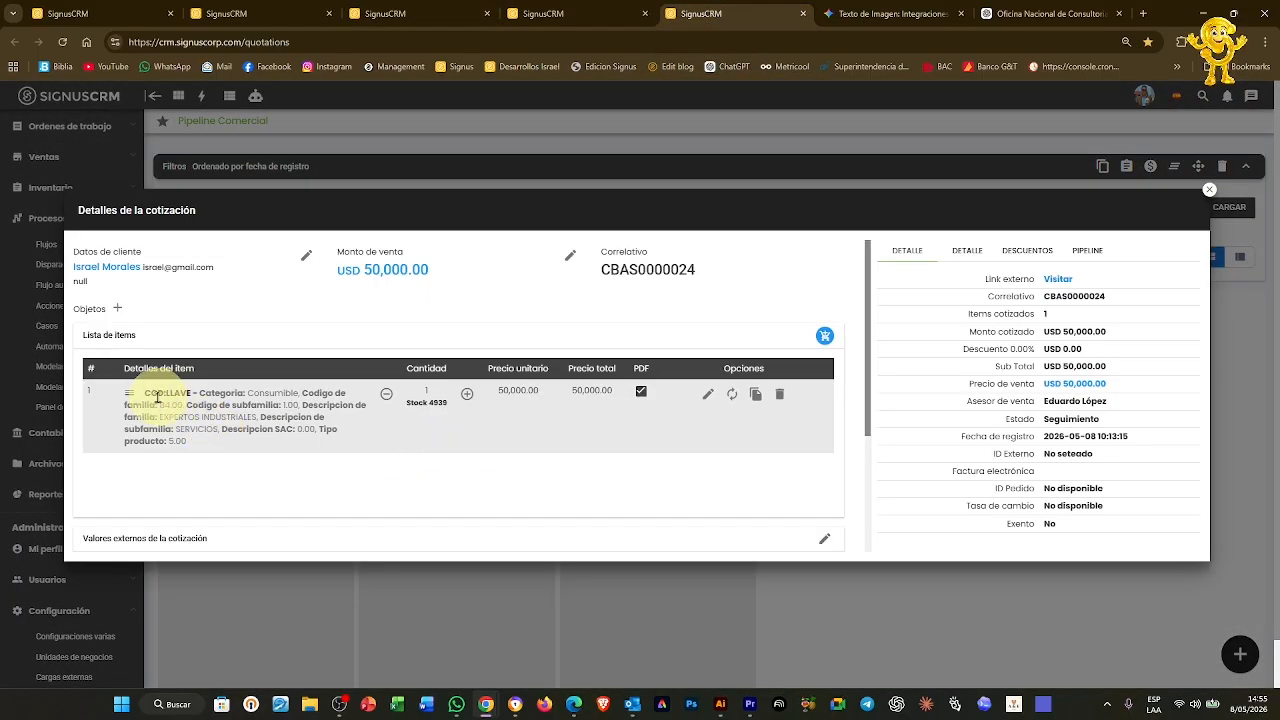
left_click_drag(165, 394, 262, 398)
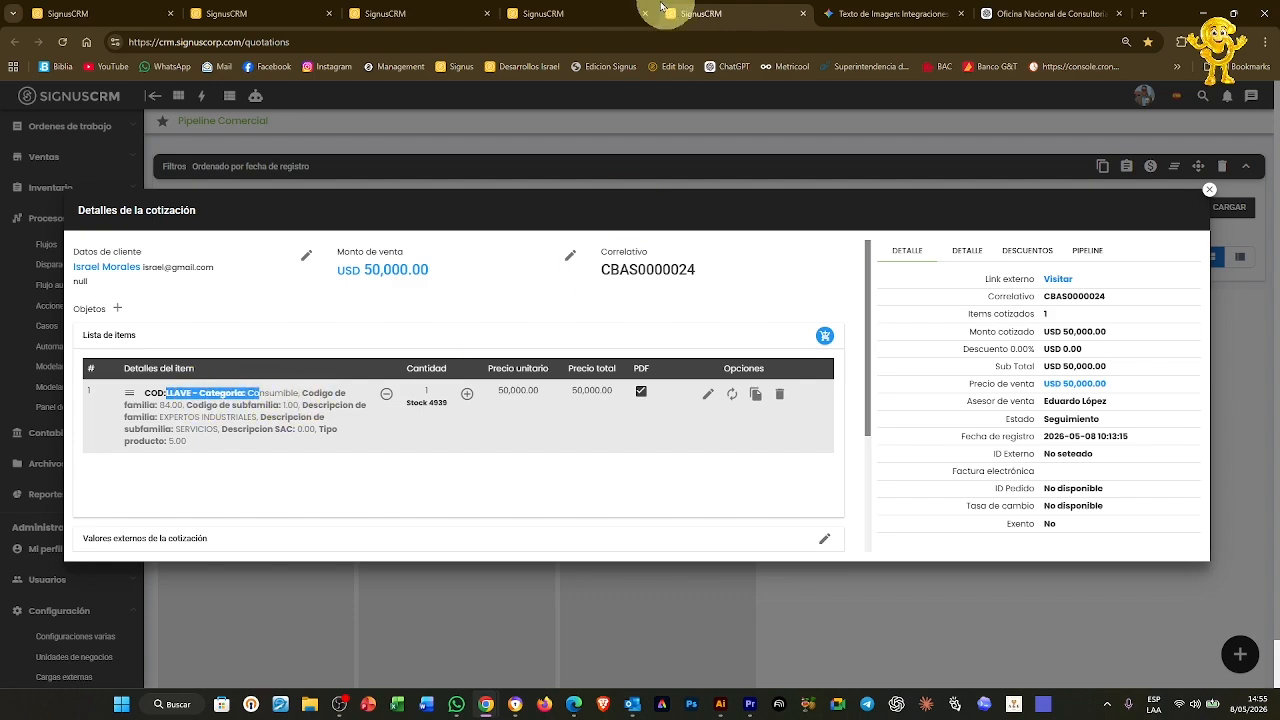
left_click(450, 20)
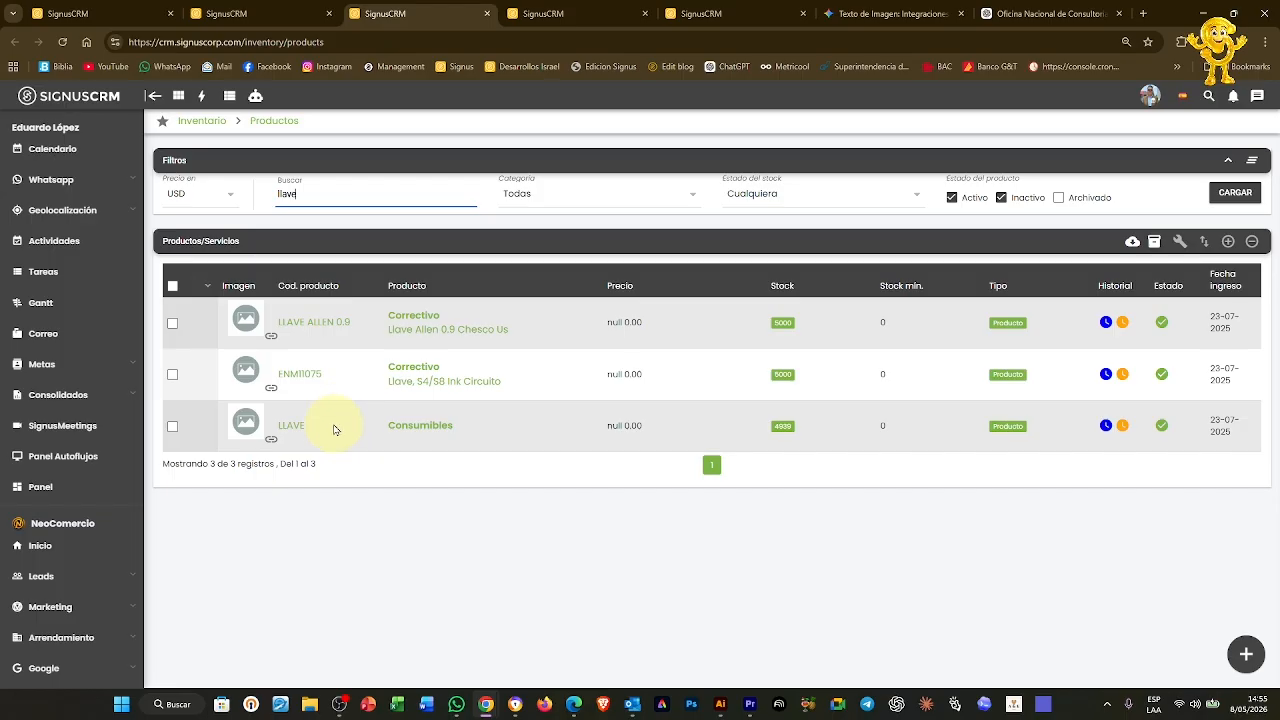
left_click(412, 426)
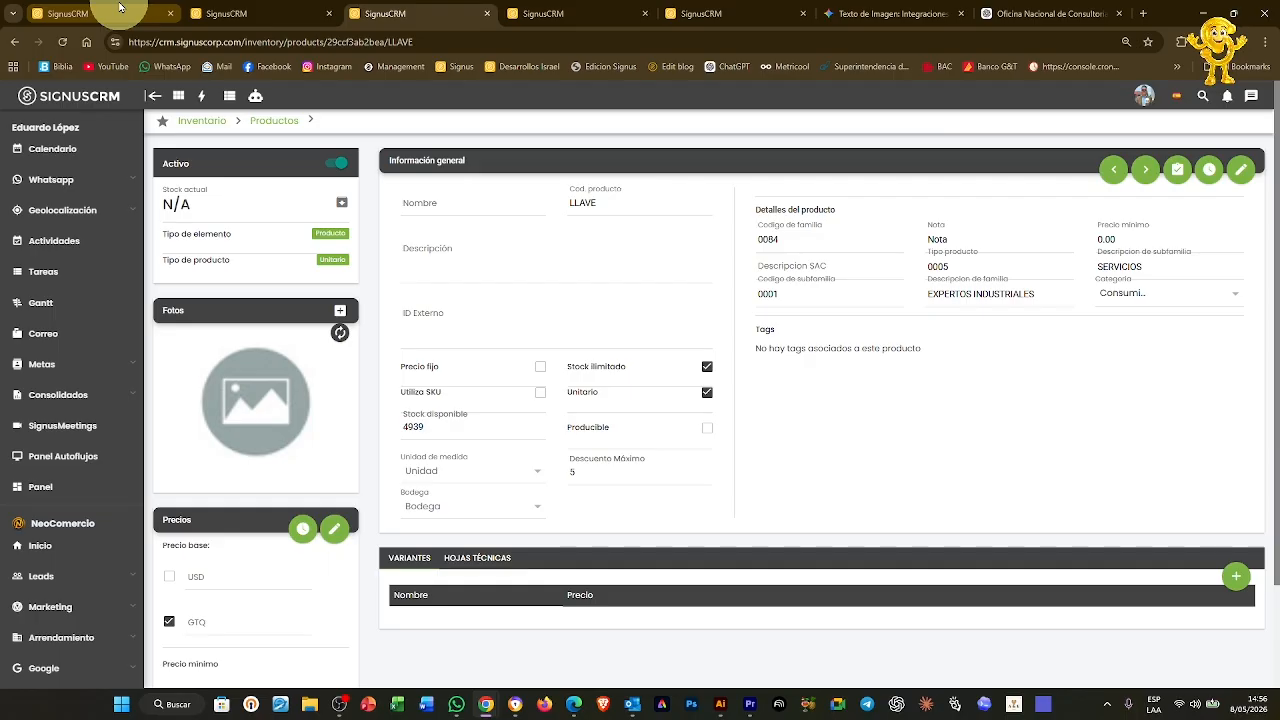
left_click(258, 18)
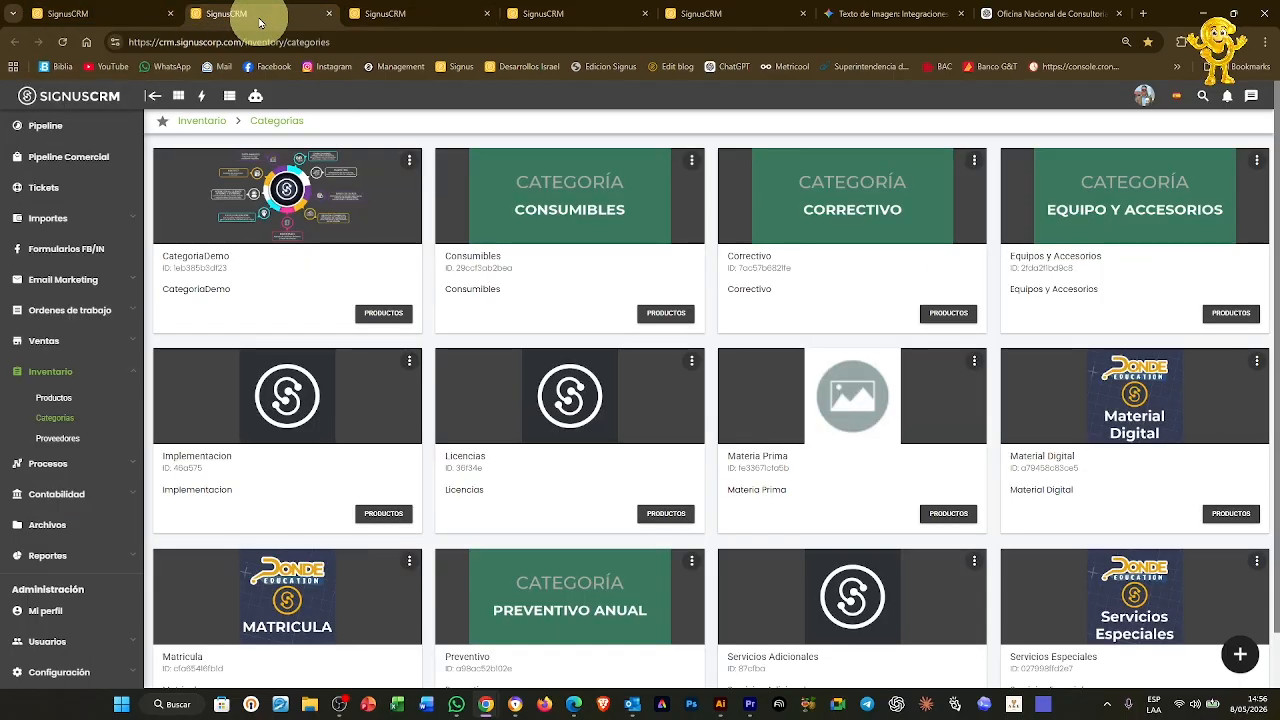
Add an editable options field named Color to the Consumibles category
left_click(694, 161)
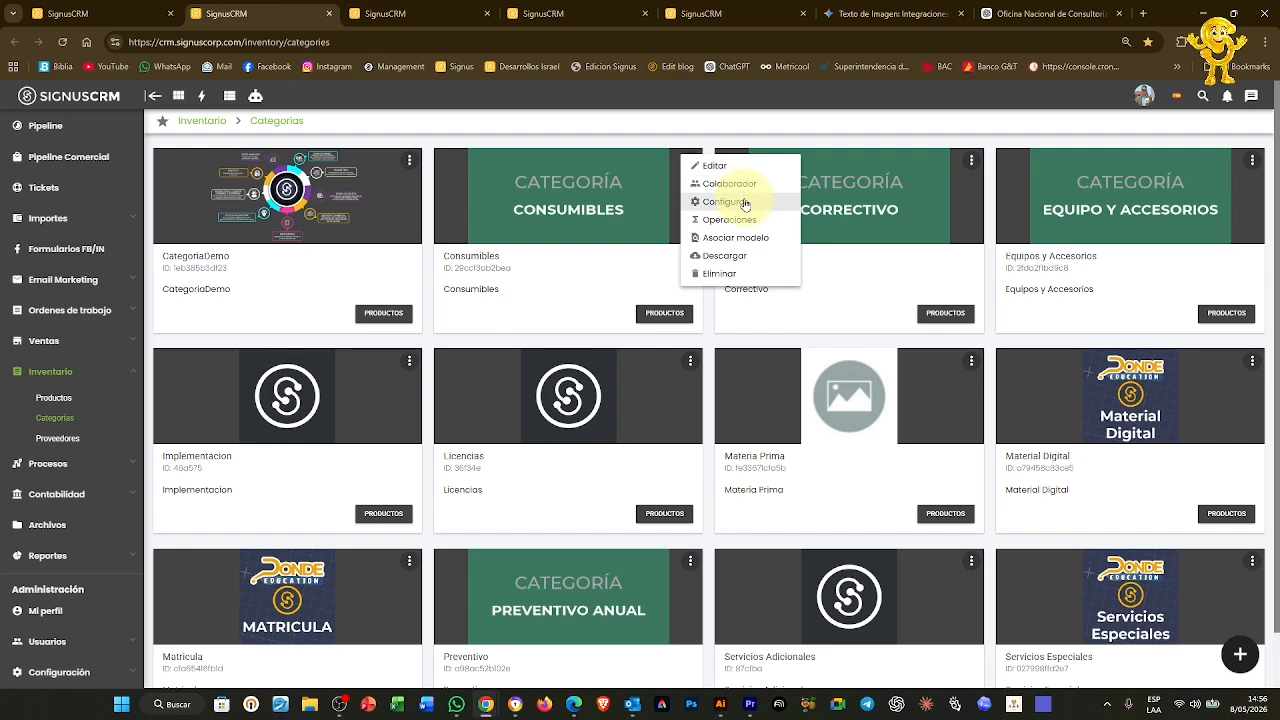
left_click(740, 202)
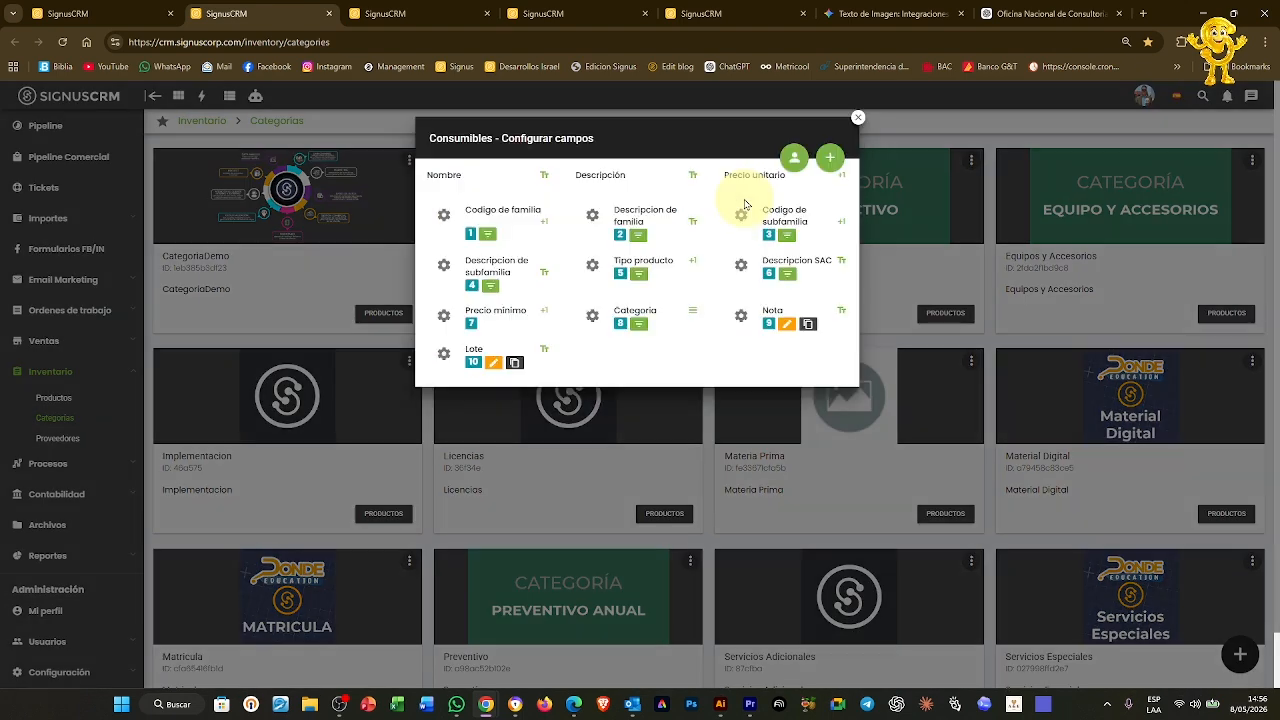
left_click(840, 163)
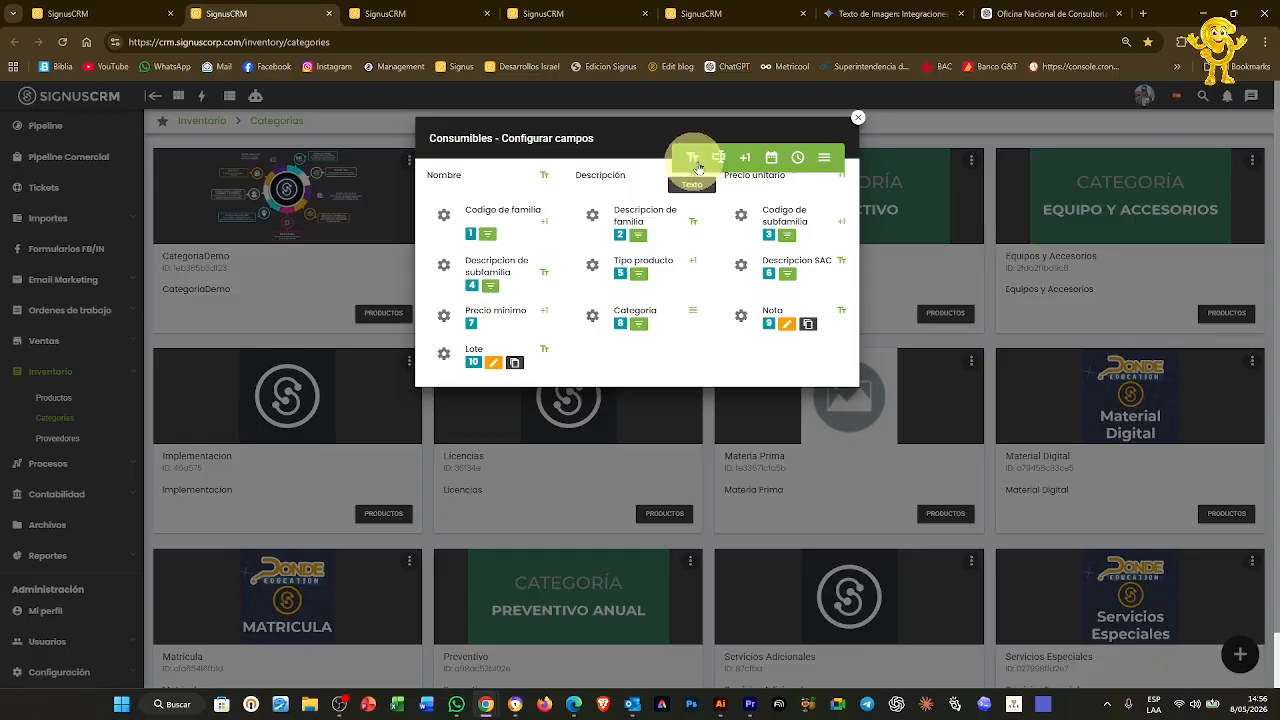
left_click(825, 160)
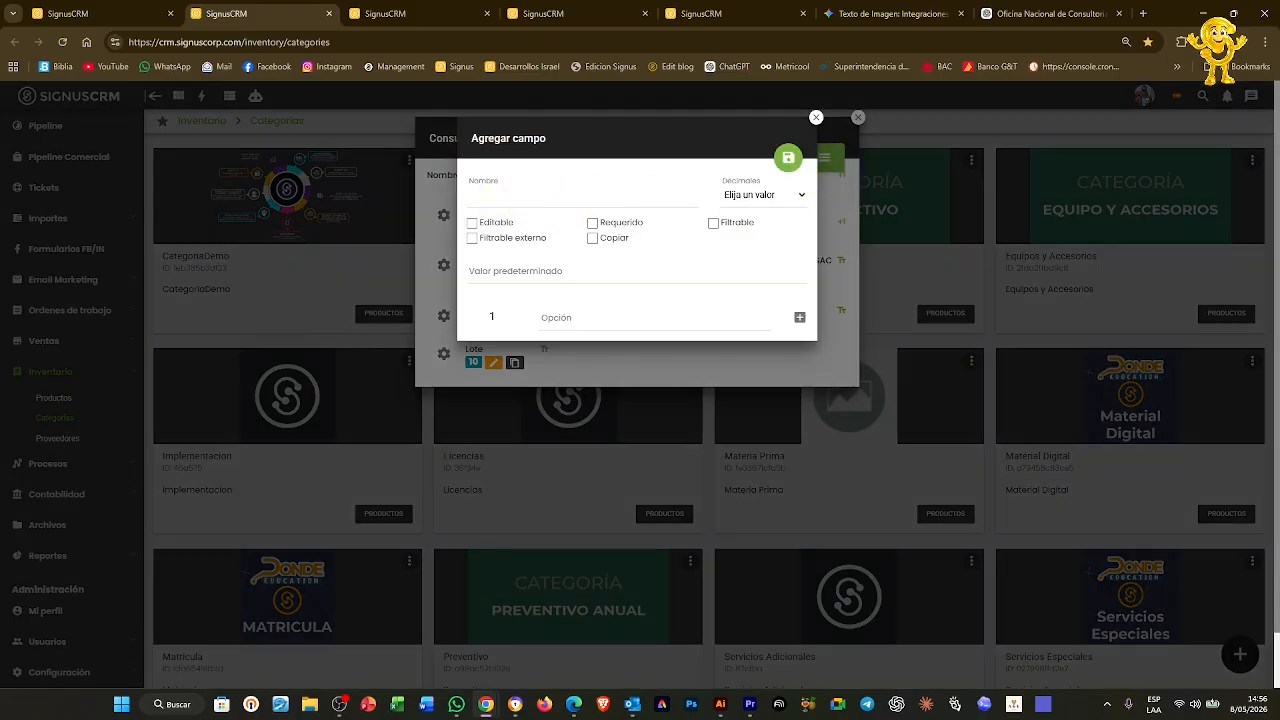
left_click(500, 190)
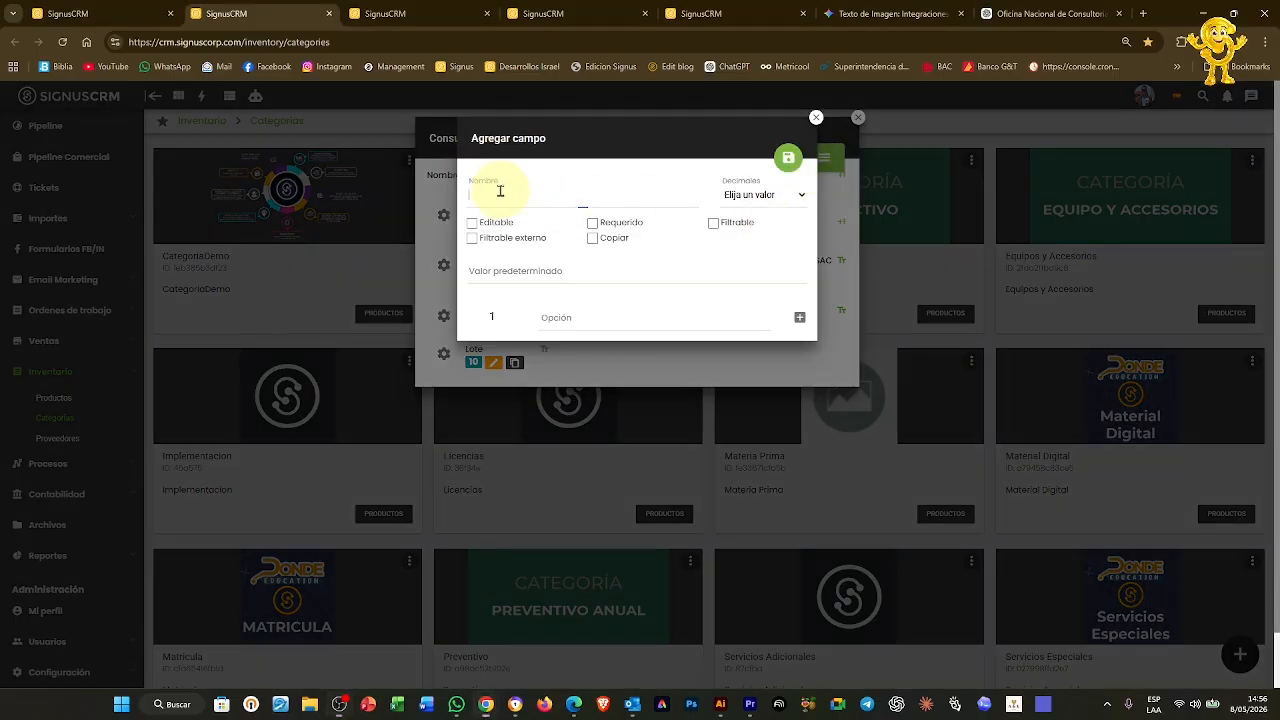
type("Colo")
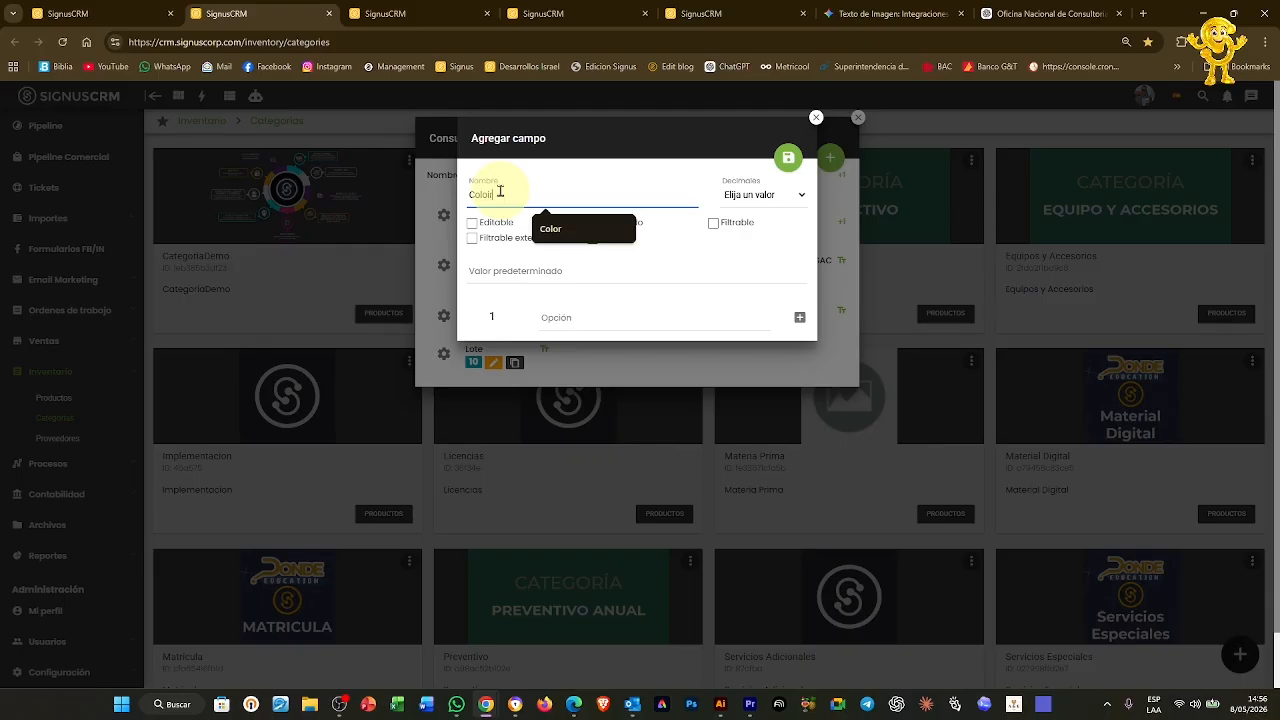
type("r")
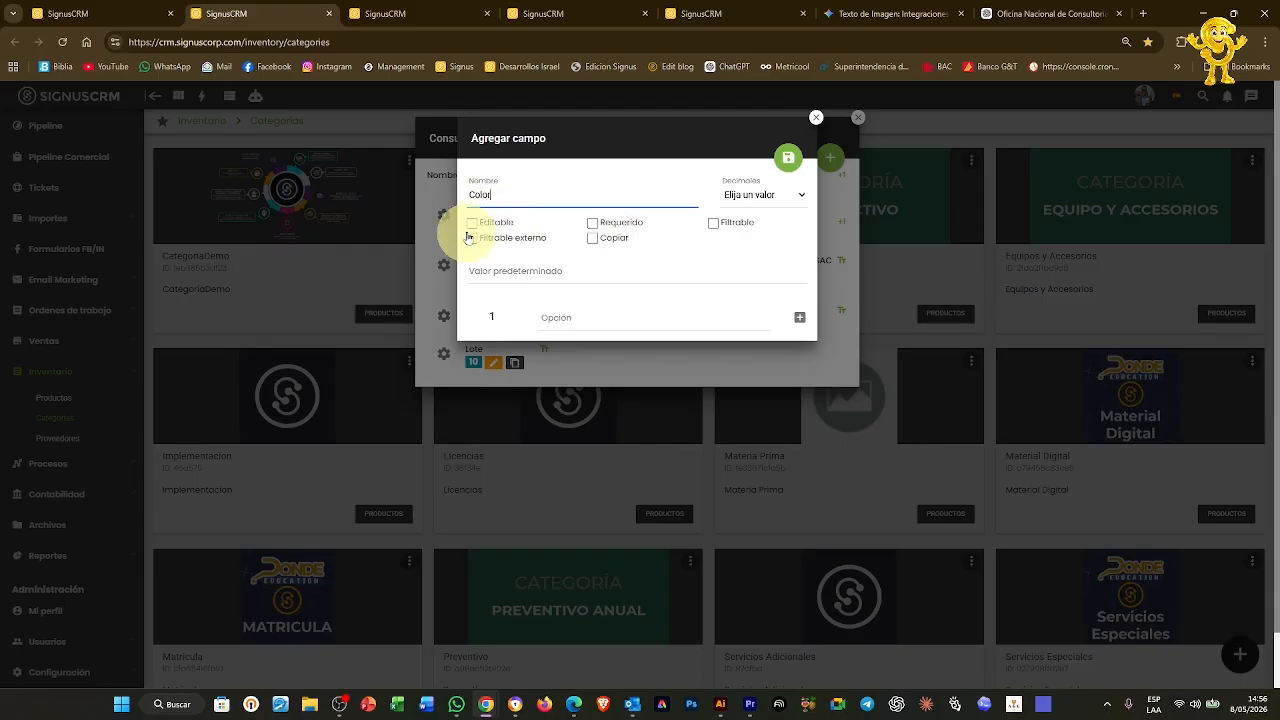
left_click(475, 229)
Give the Color field the options Blanco and Rojo, save it and close the configuration
left_click(509, 266)
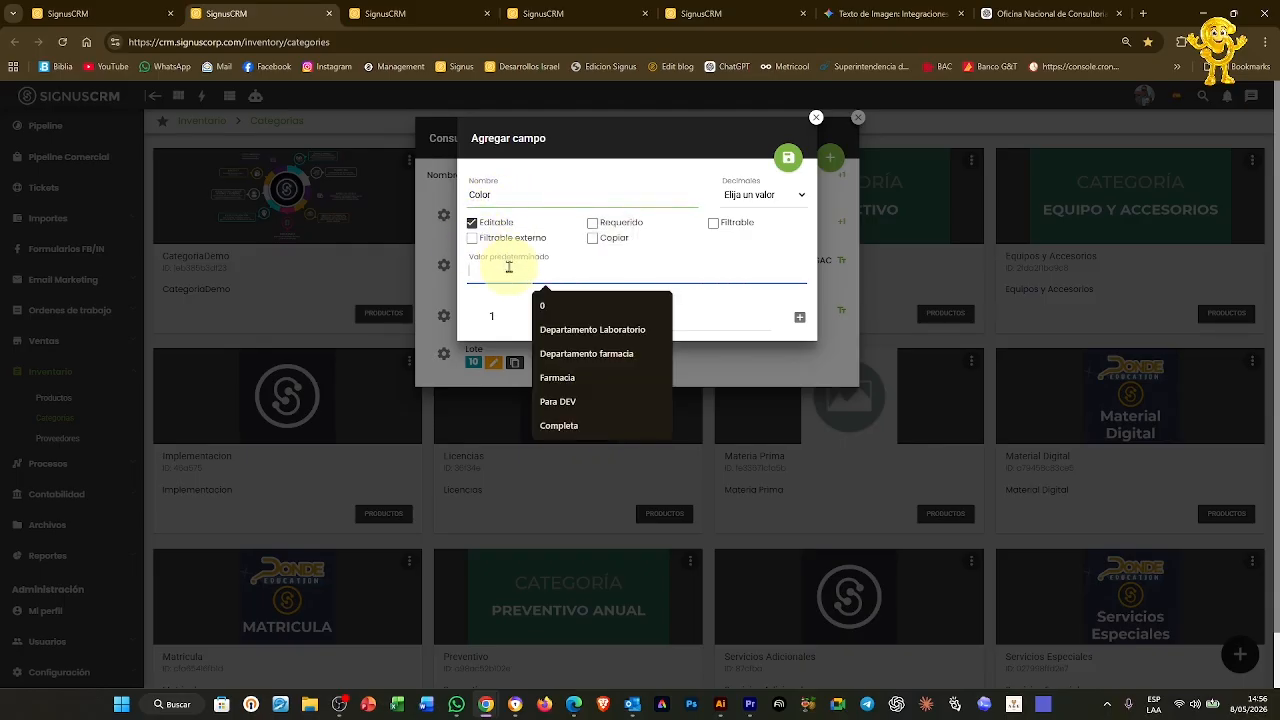
left_click(799, 317)
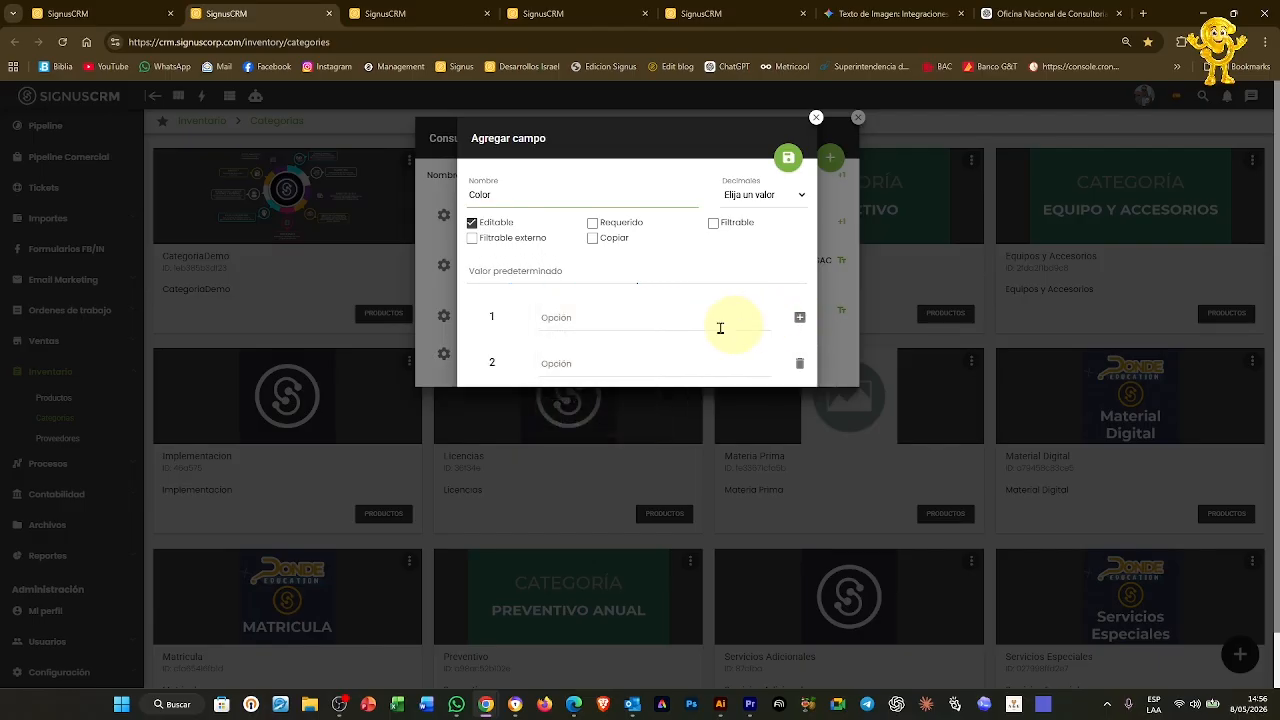
left_click(615, 317)
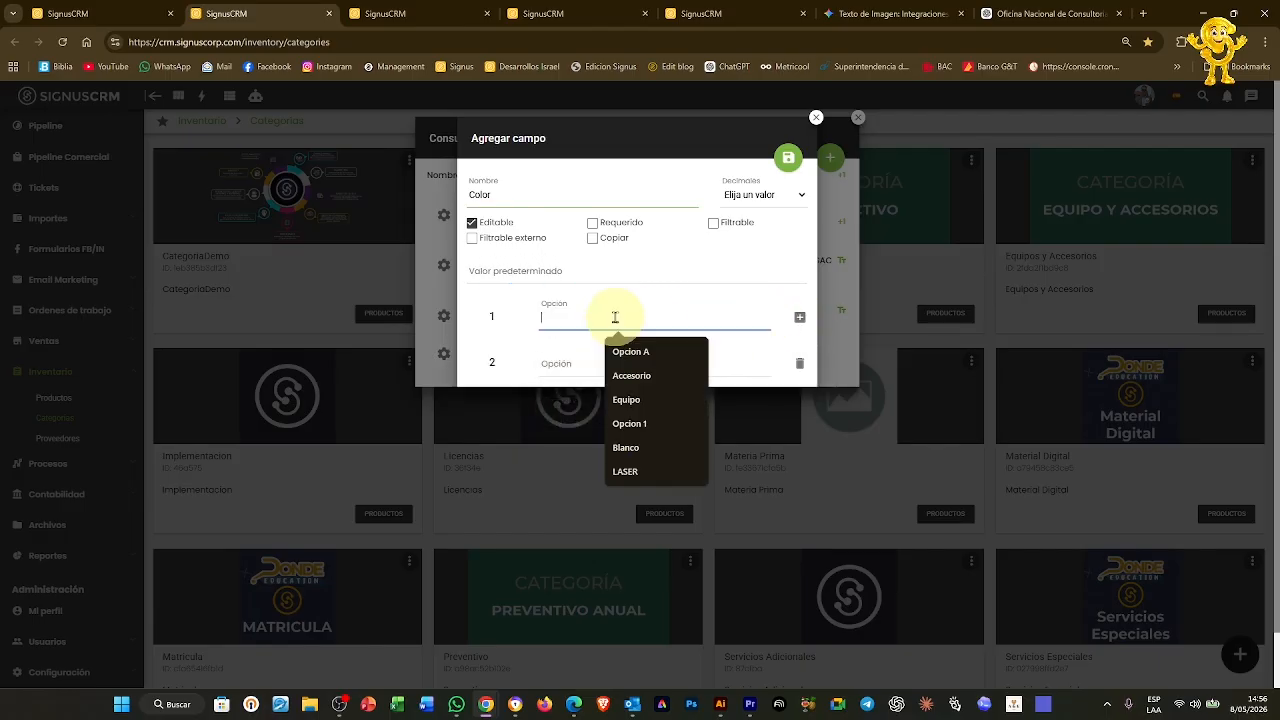
type("Blac")
key("BackSpace")
type("nco")
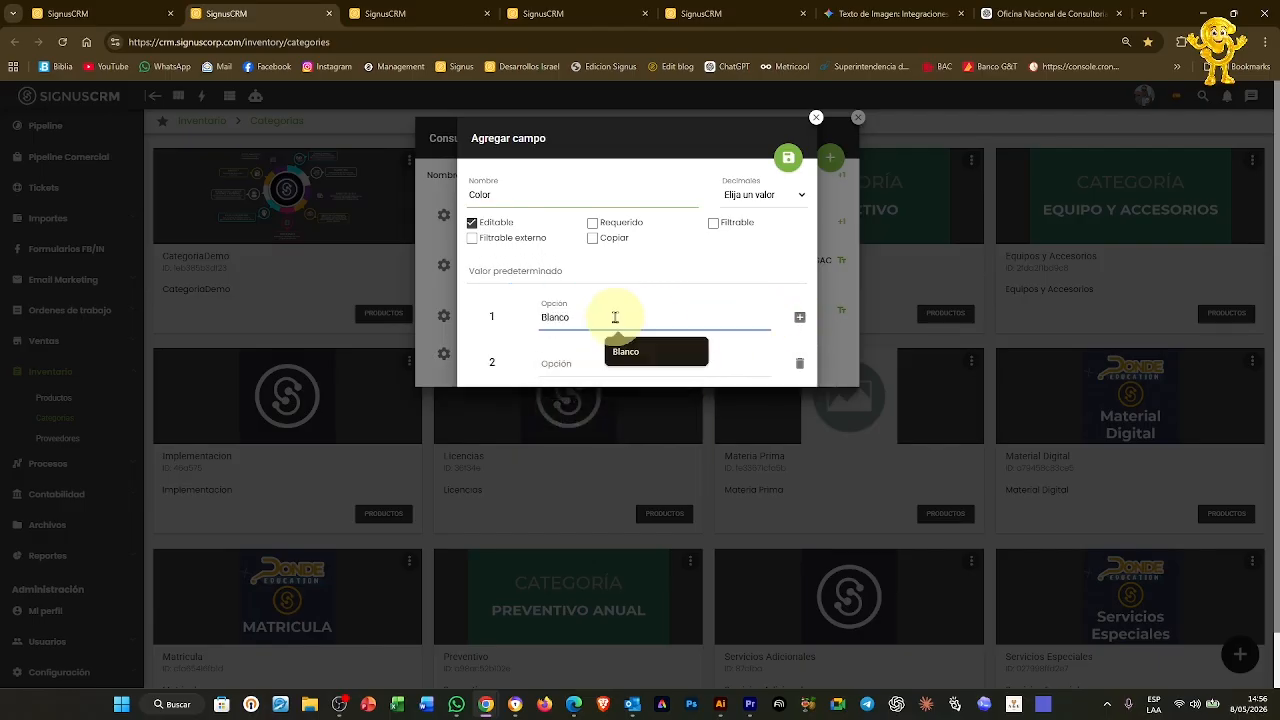
left_click(560, 362)
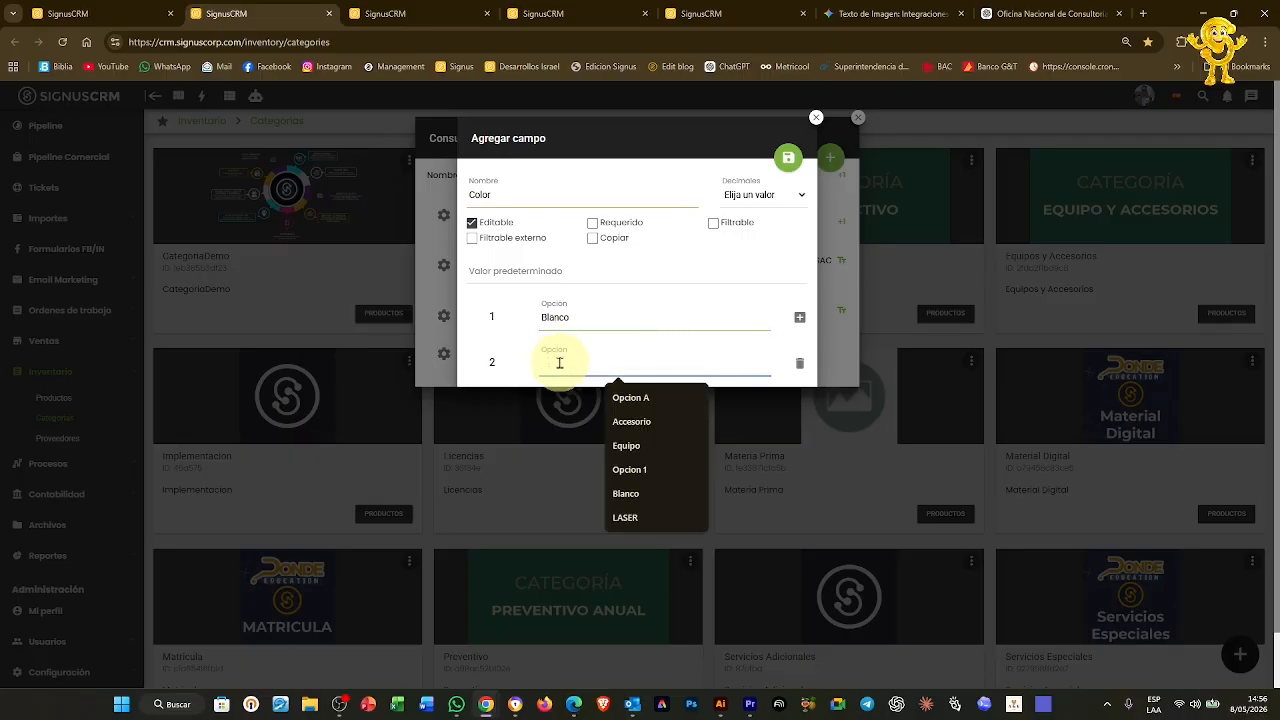
type("RL")
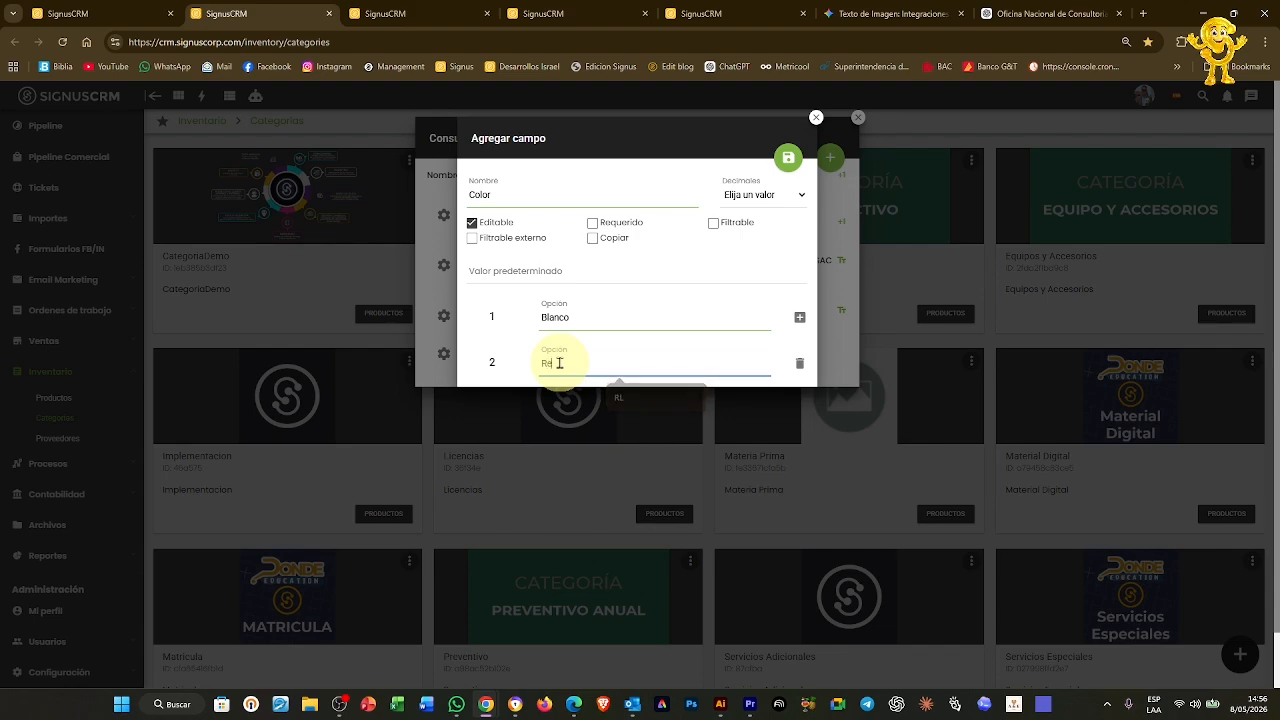
key("BackSpace")
type("ojo")
left_click(788, 157)
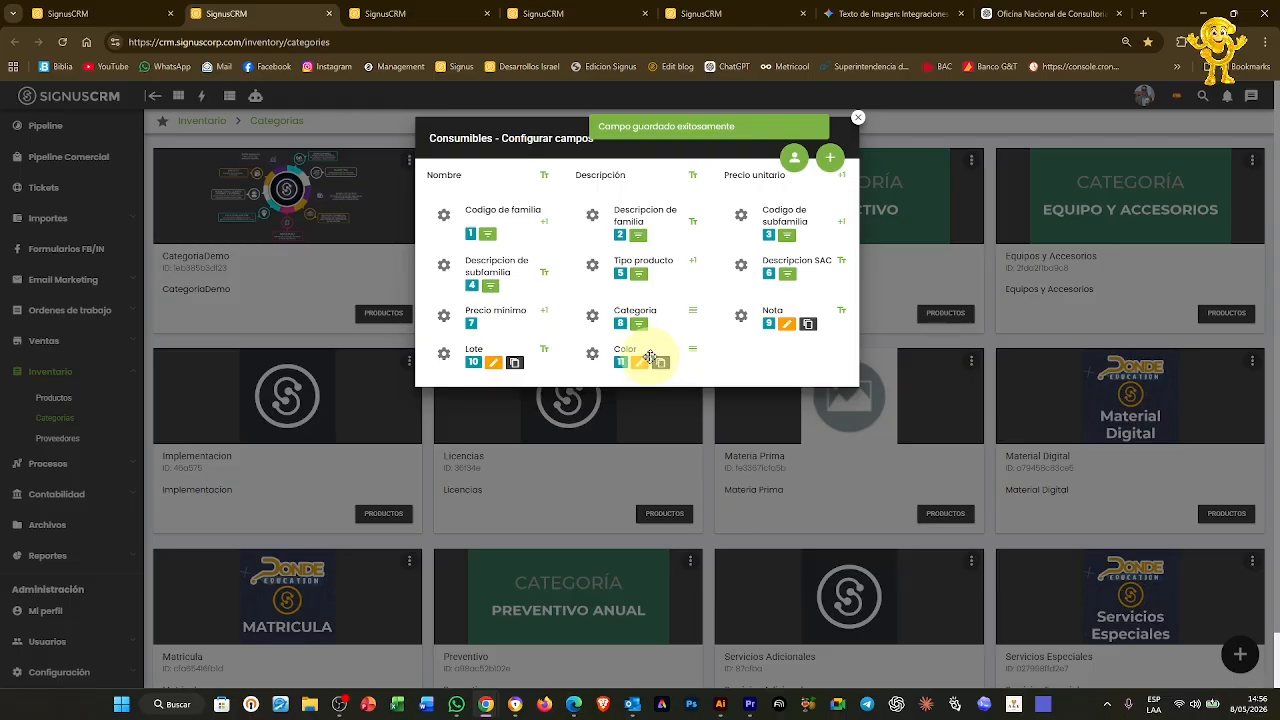
left_click(857, 117)
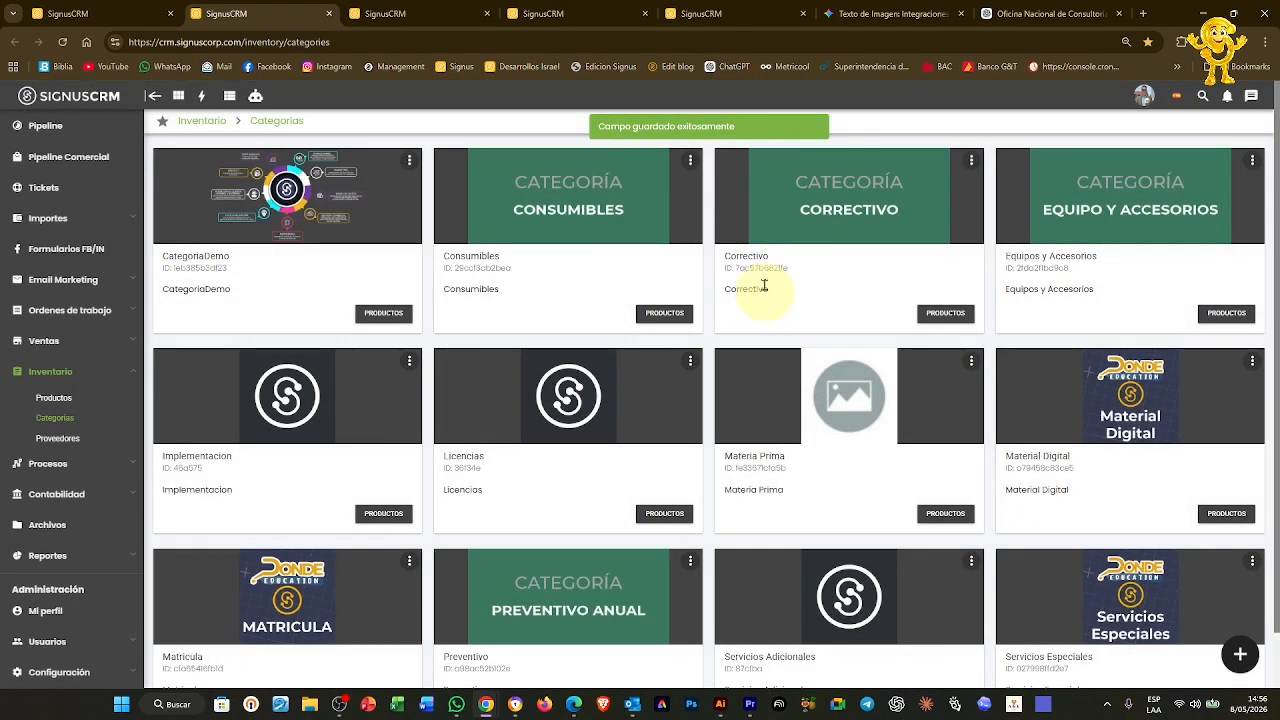
Reload the LLAVE product and add the Color characteristic to its details
left_click(388, 12)
left_click(483, 42)
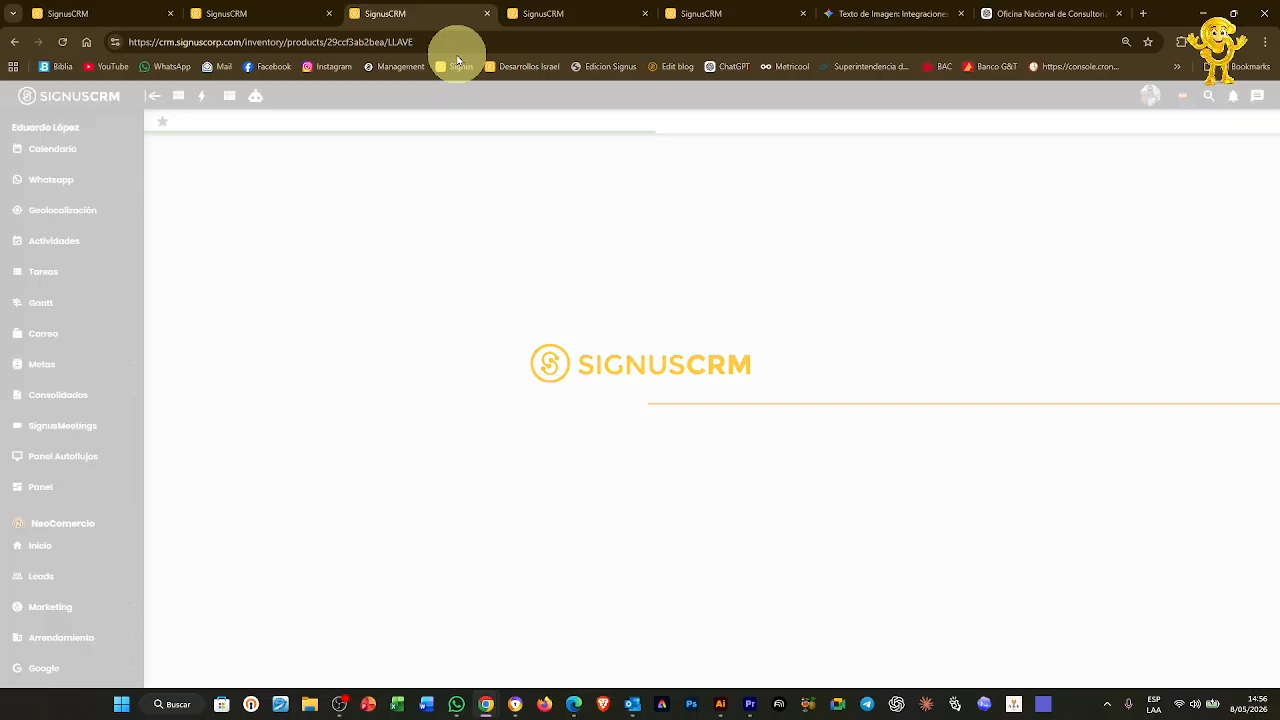
left_click(1240, 170)
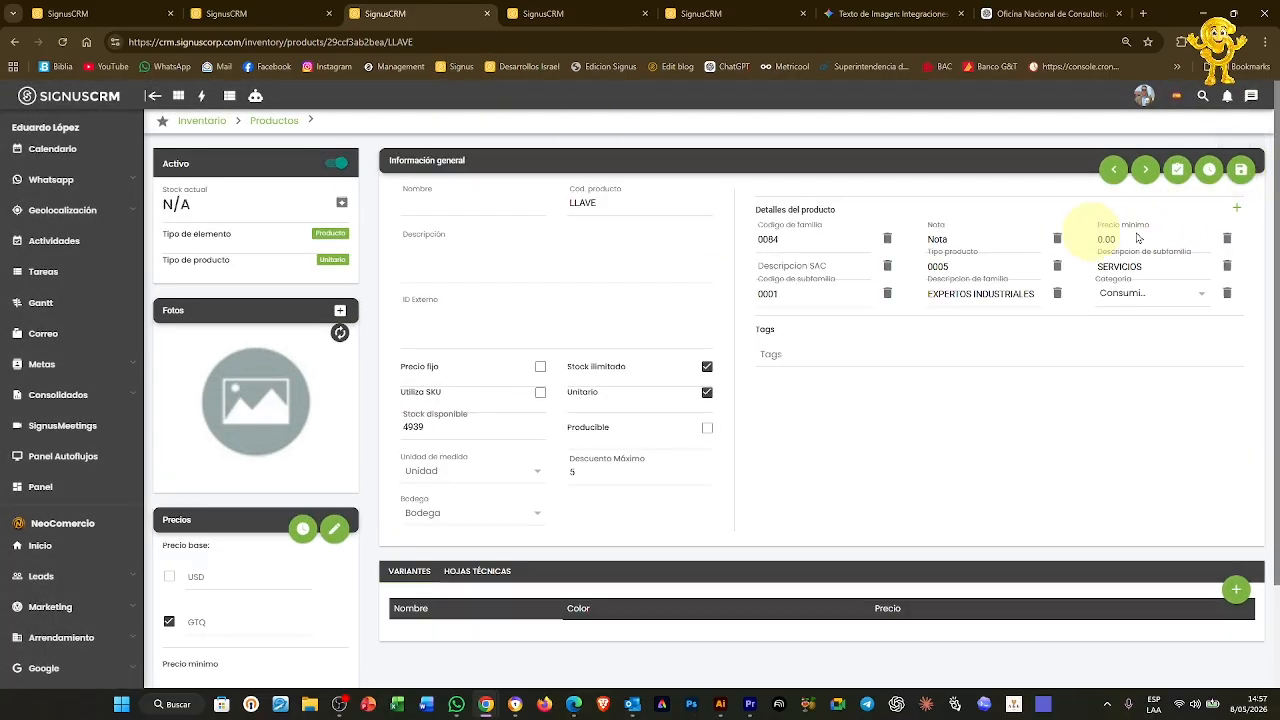
left_click(1238, 211)
left_click(551, 368)
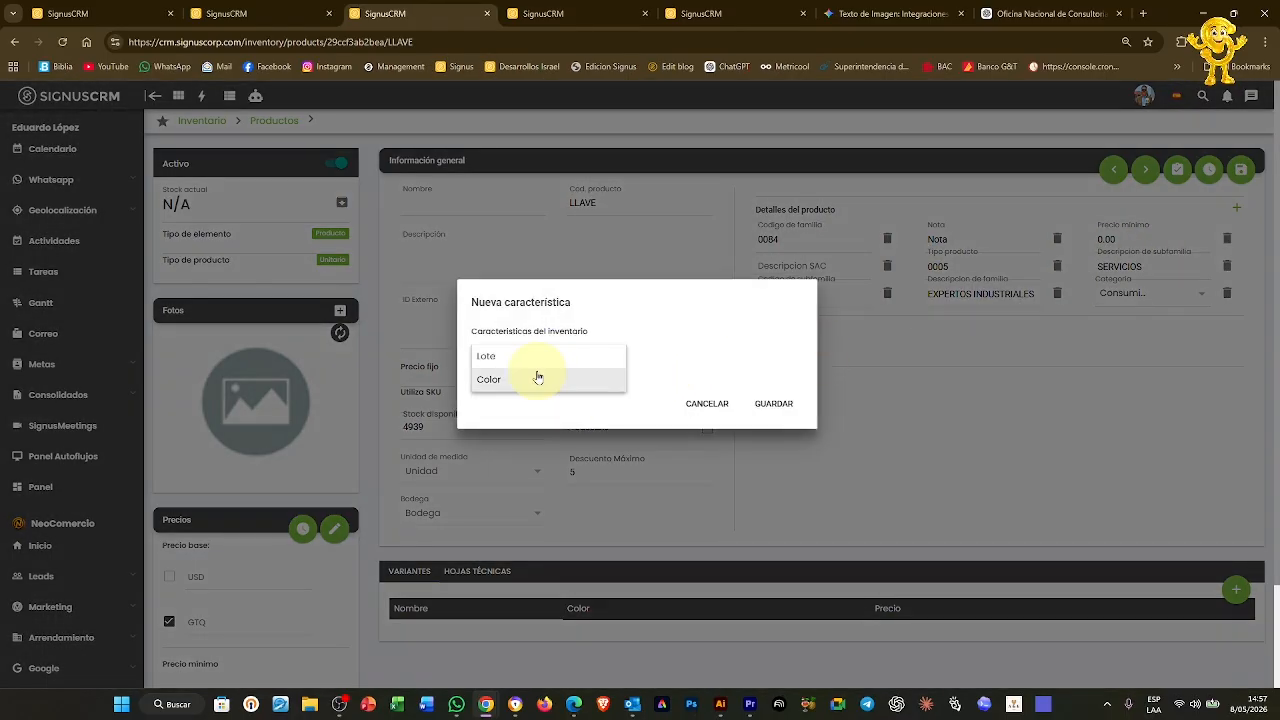
left_click(532, 384)
left_click(773, 403)
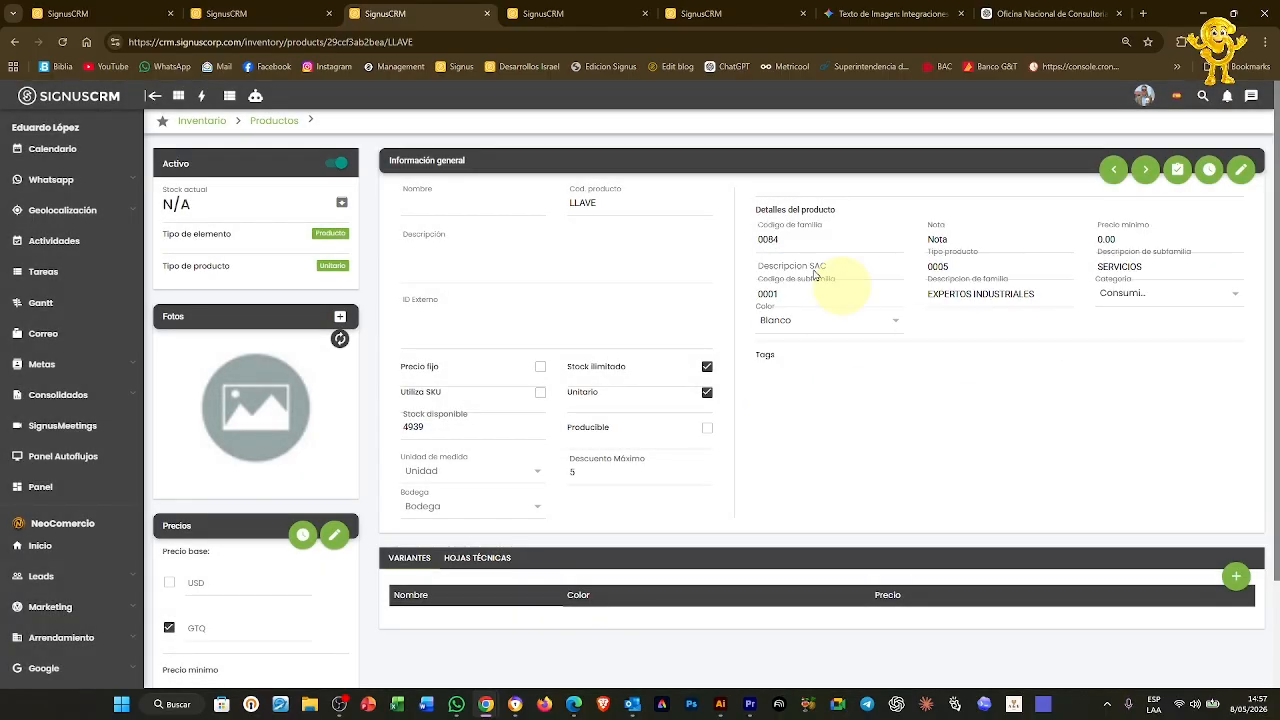
left_click(572, 12)
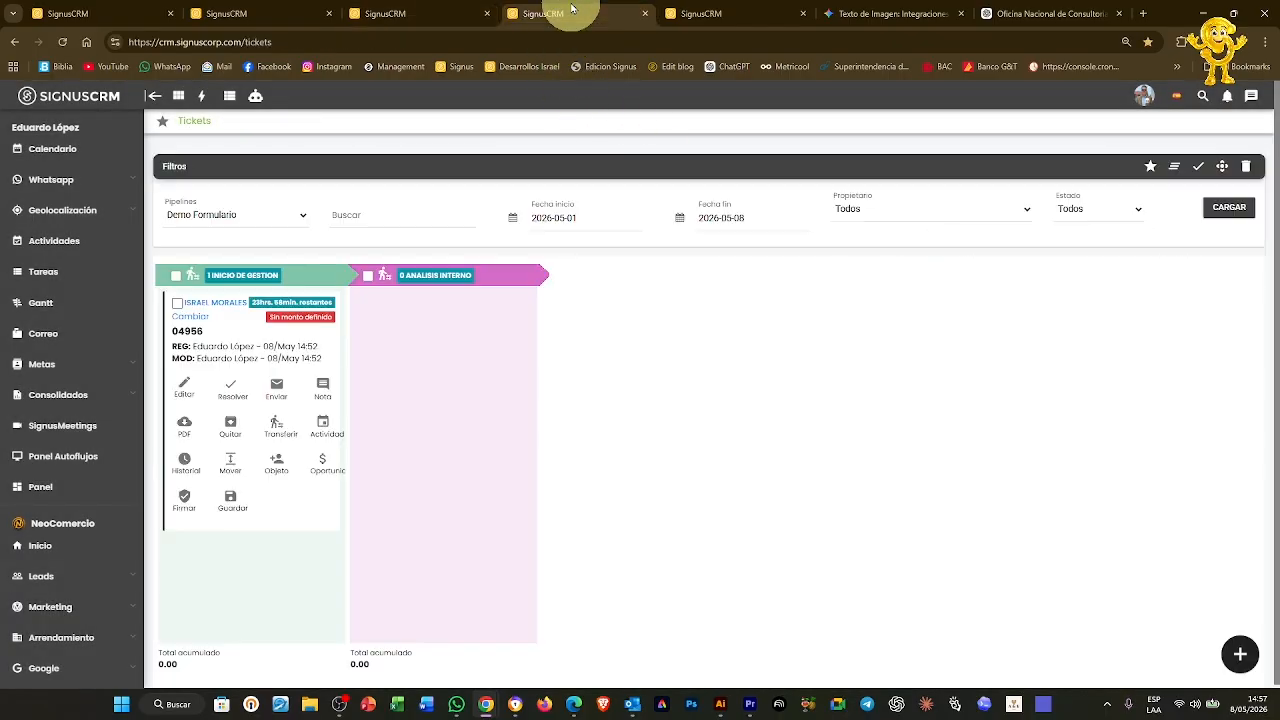
Reload the quotations page and open the quotation's details
left_click(712, 13)
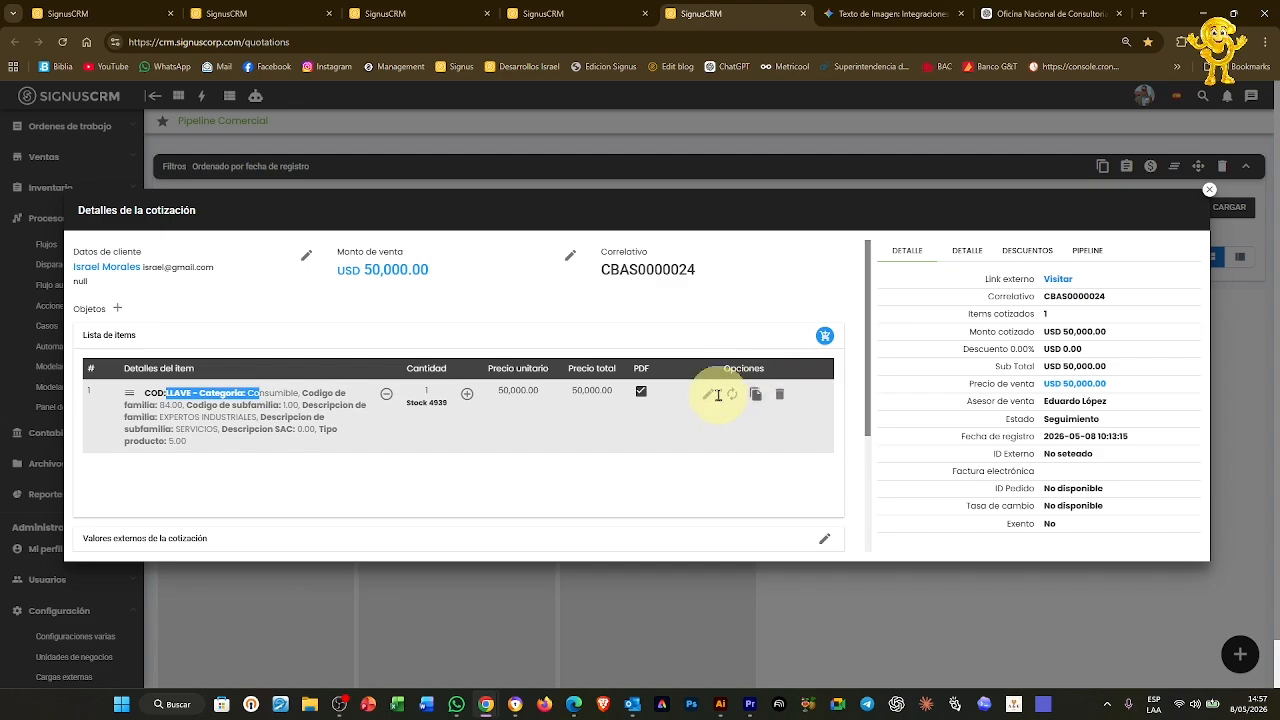
left_click(777, 40)
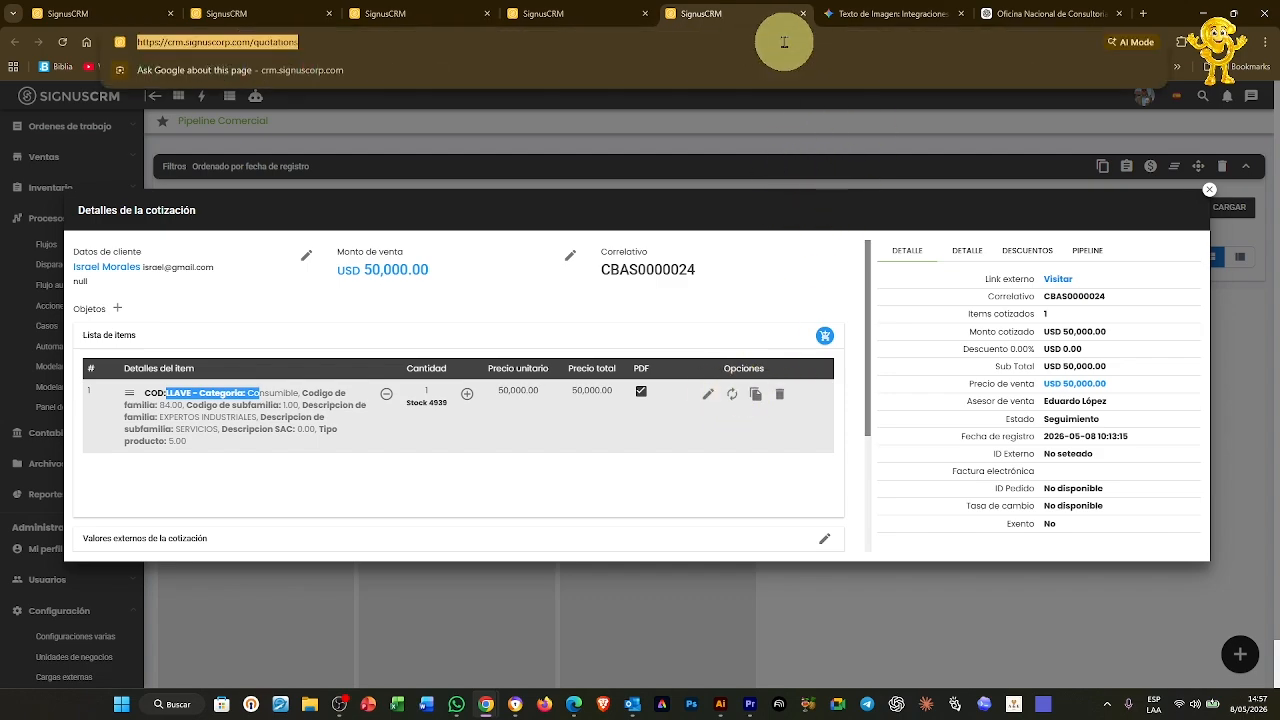
key("Return")
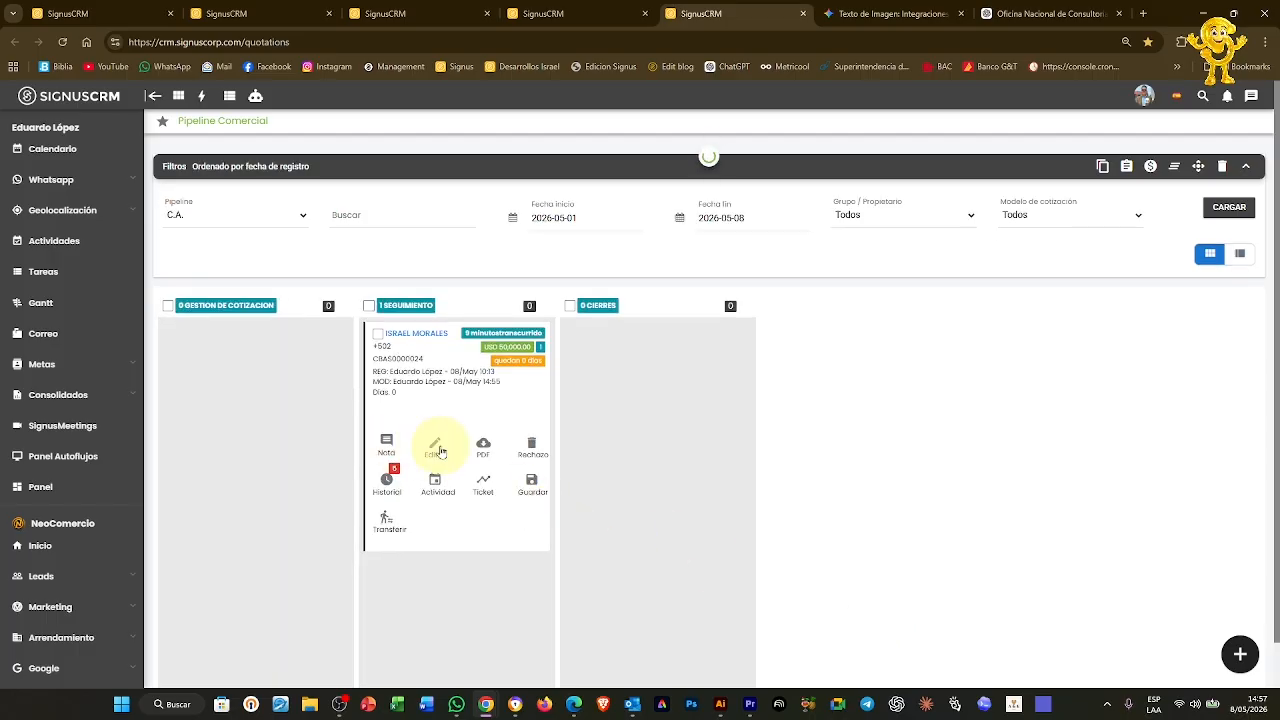
left_click(437, 448)
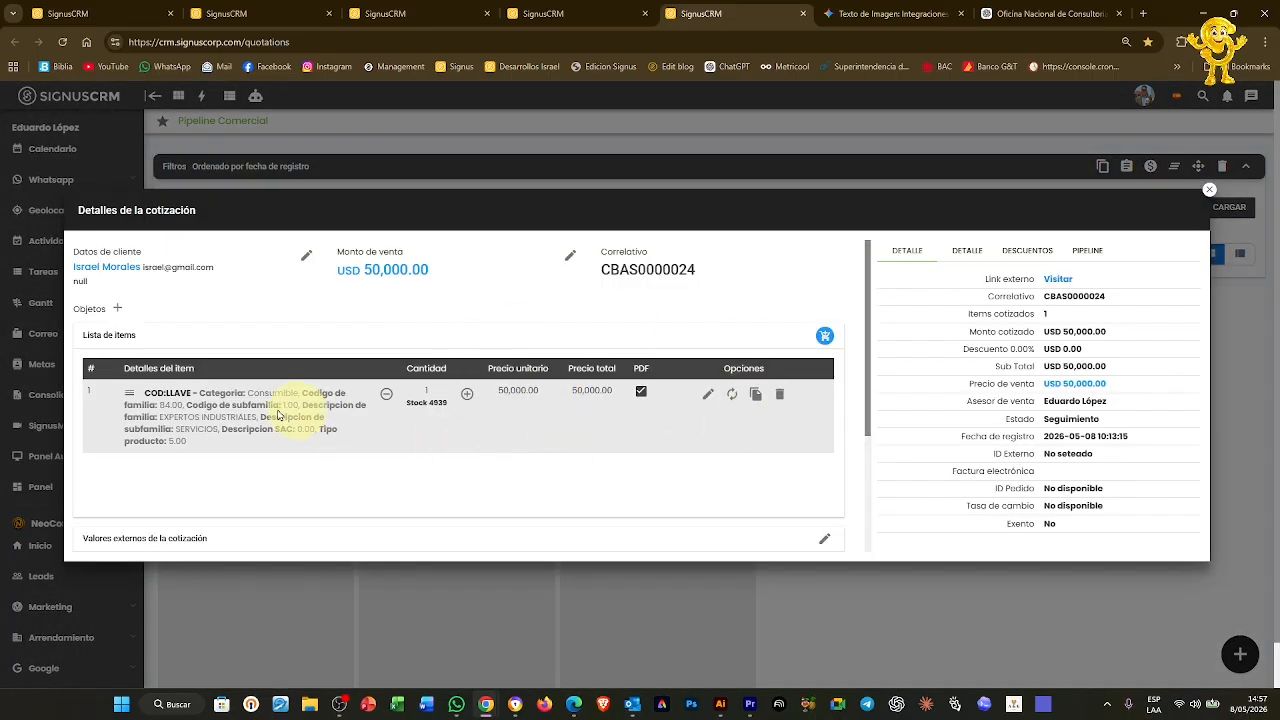
Set the LLAVE item's colour to Rojo, save, and reopen the quotation to confirm
left_click(708, 396)
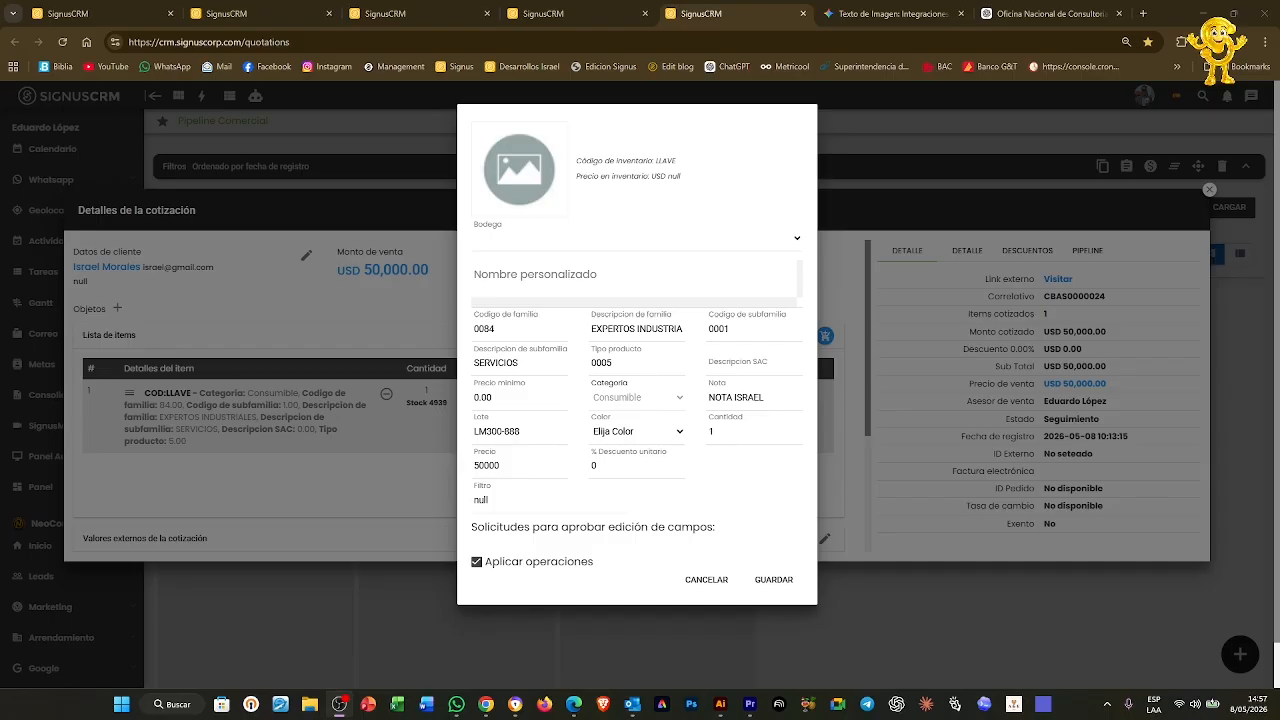
left_click(637, 433)
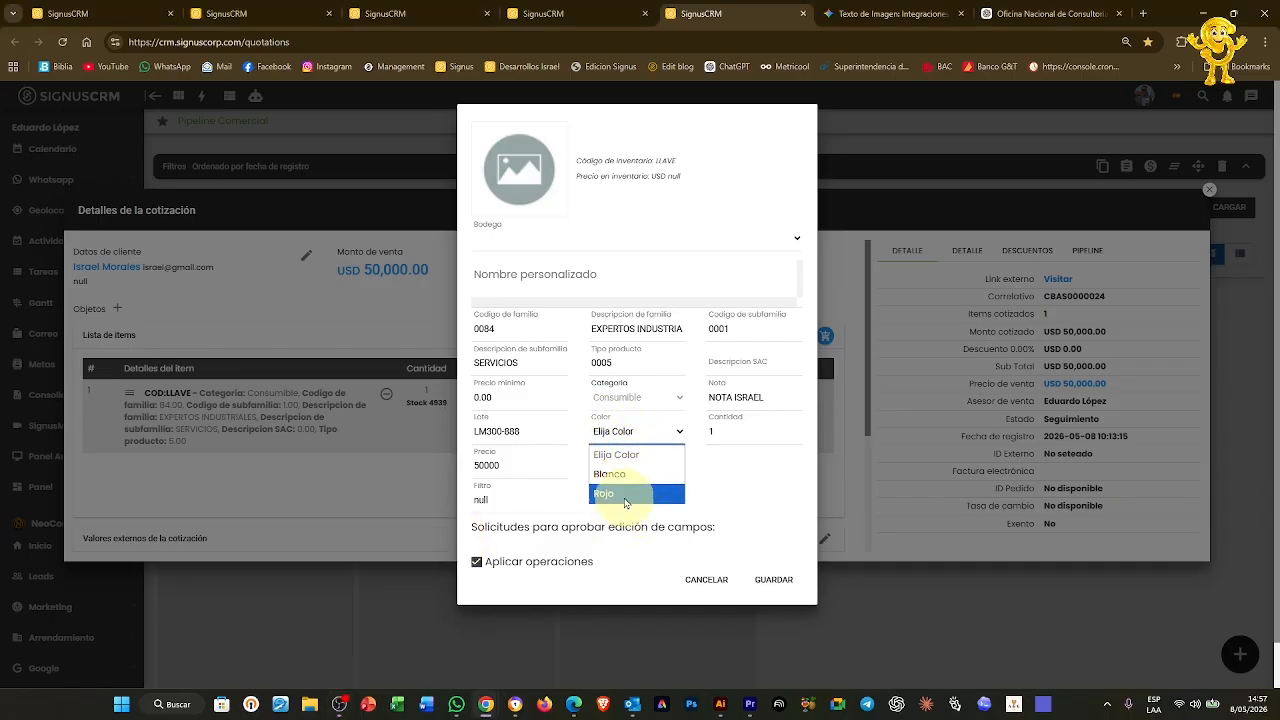
left_click(624, 494)
left_click(769, 581)
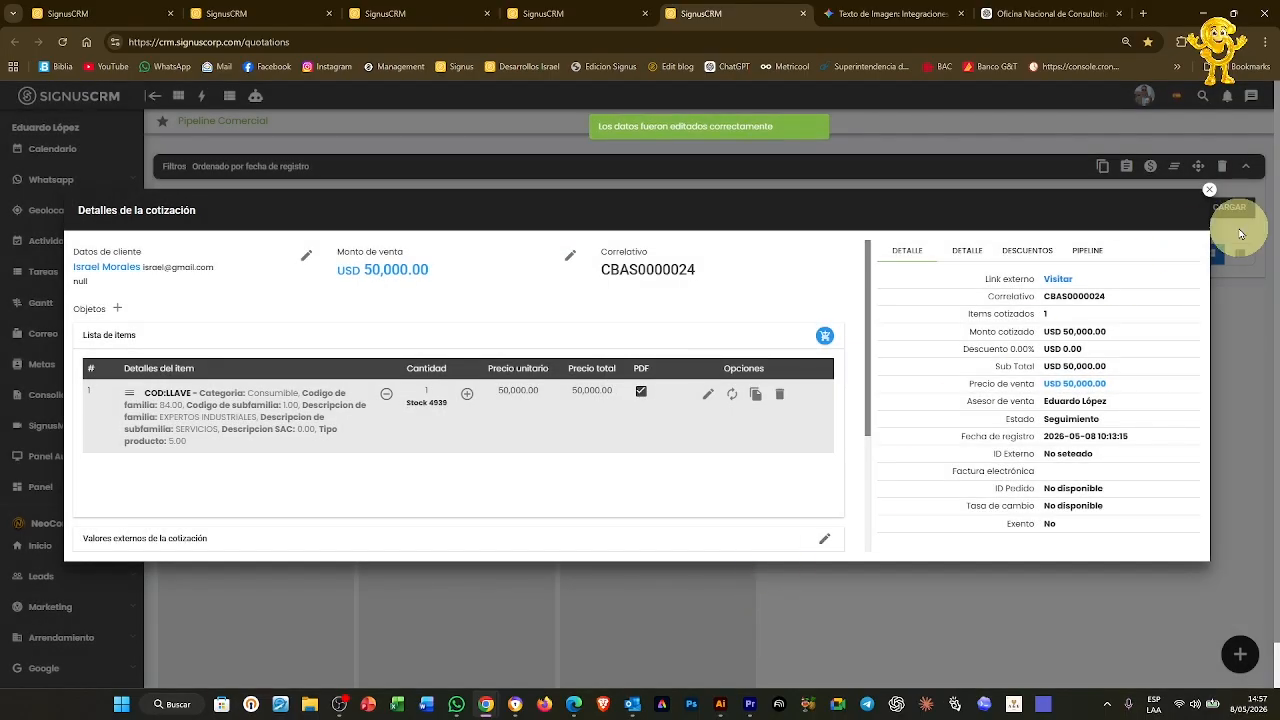
left_click(1209, 189)
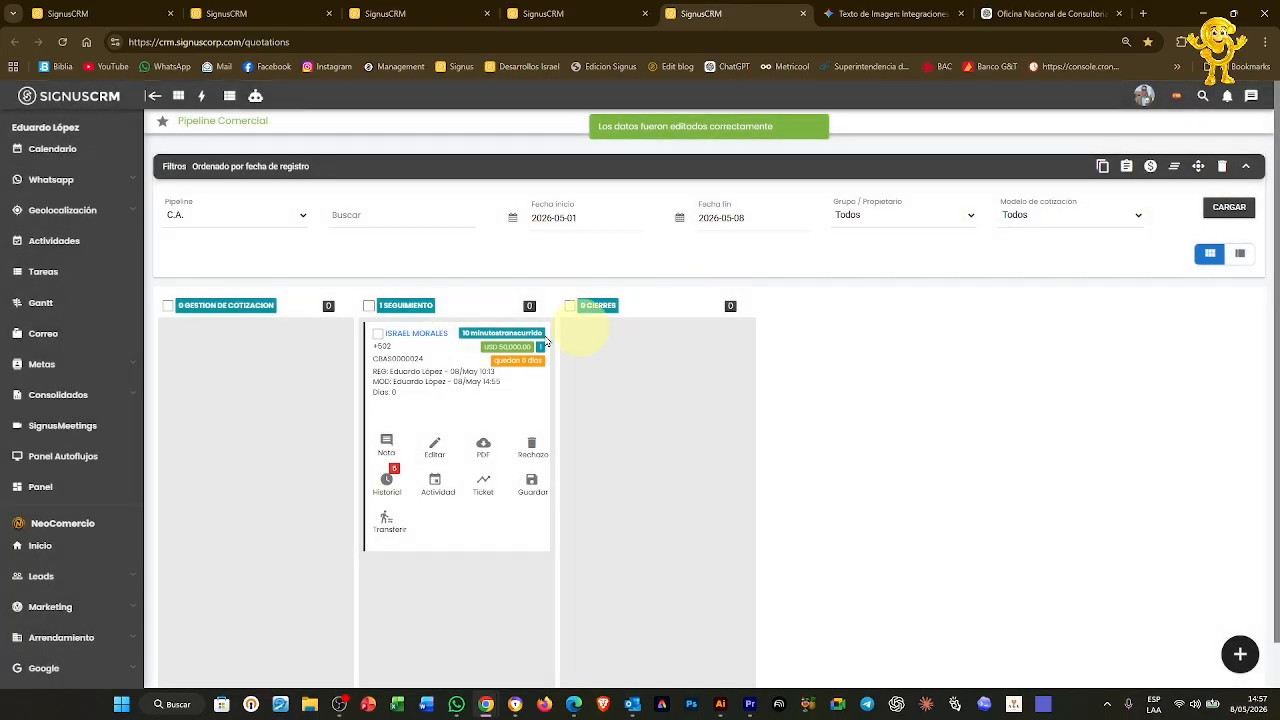
left_click(436, 457)
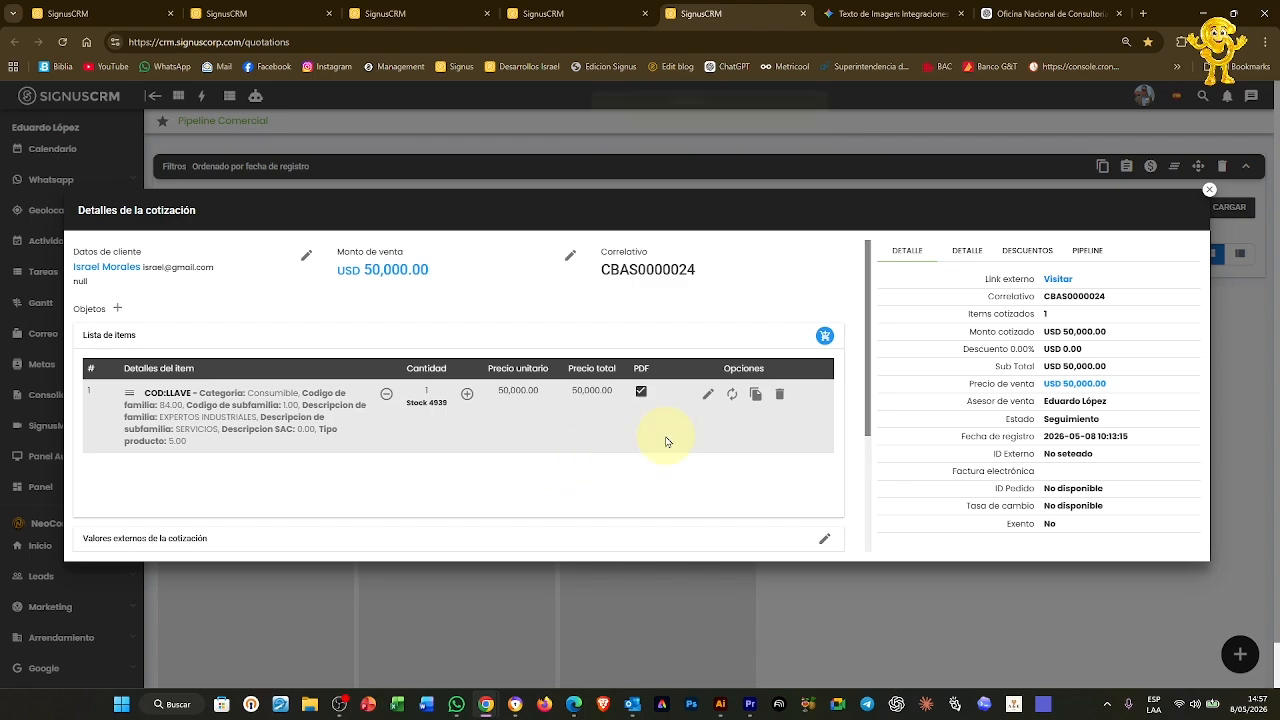
Review the ticket's Datos de la cotización popup and its external quotation fields, then return to Categorías
left_click(1209, 193)
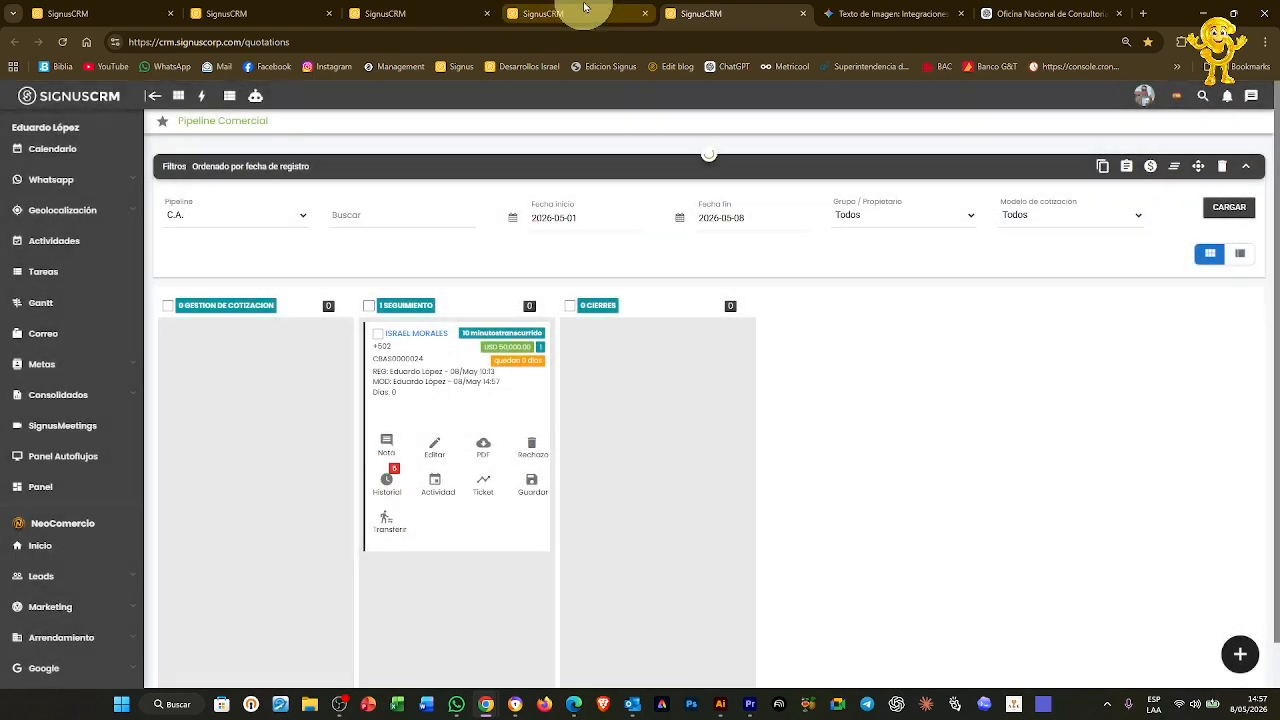
left_click(560, 13)
left_click(197, 390)
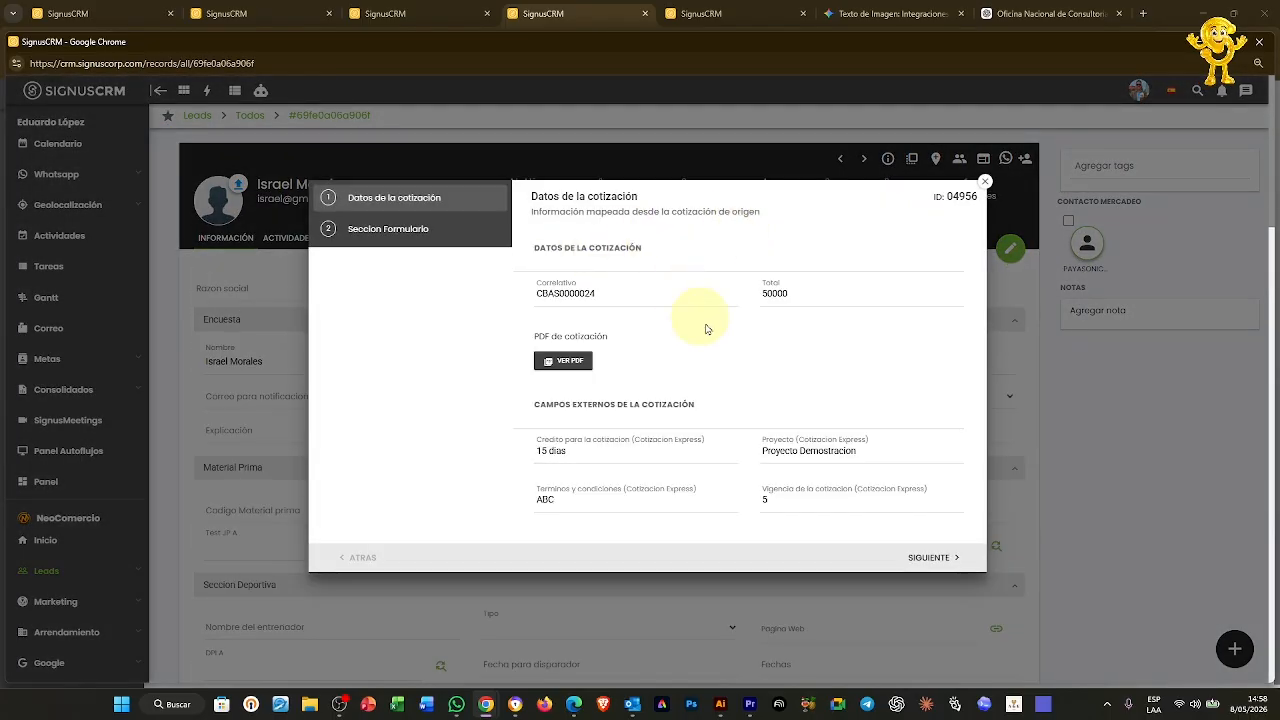
scroll(748, 362, "down", 1)
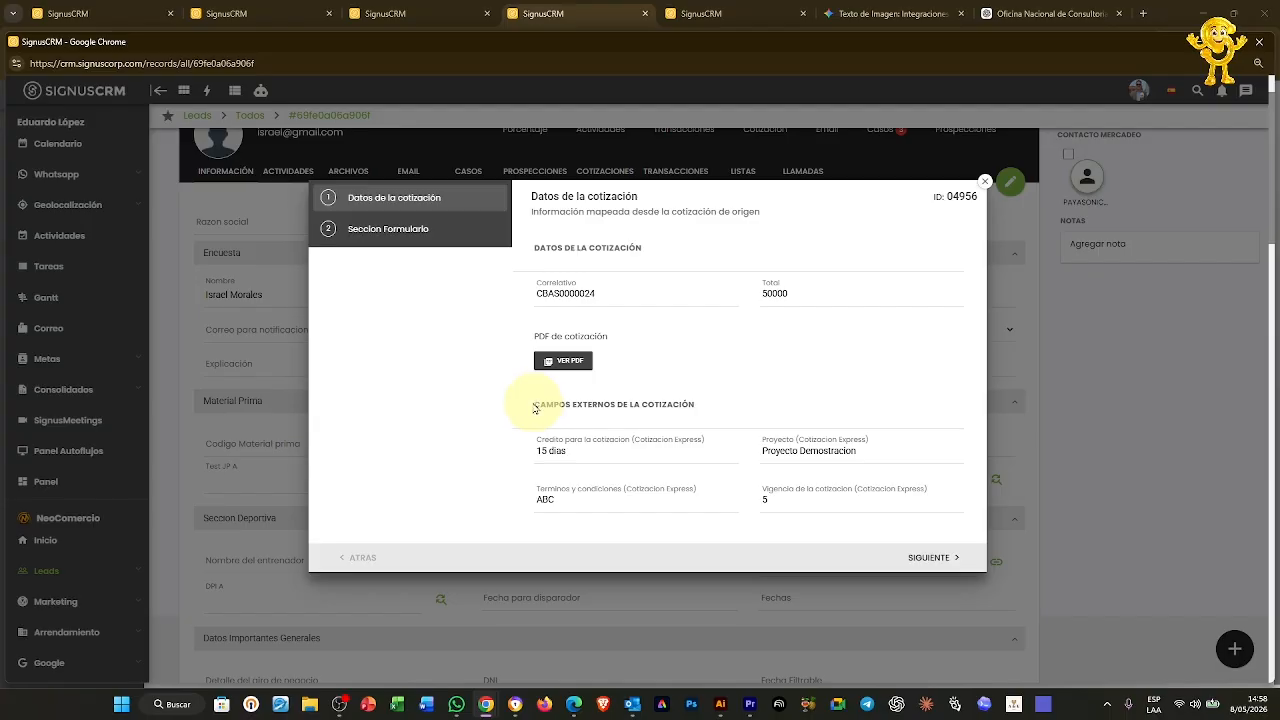
left_click_drag(548, 404, 694, 404)
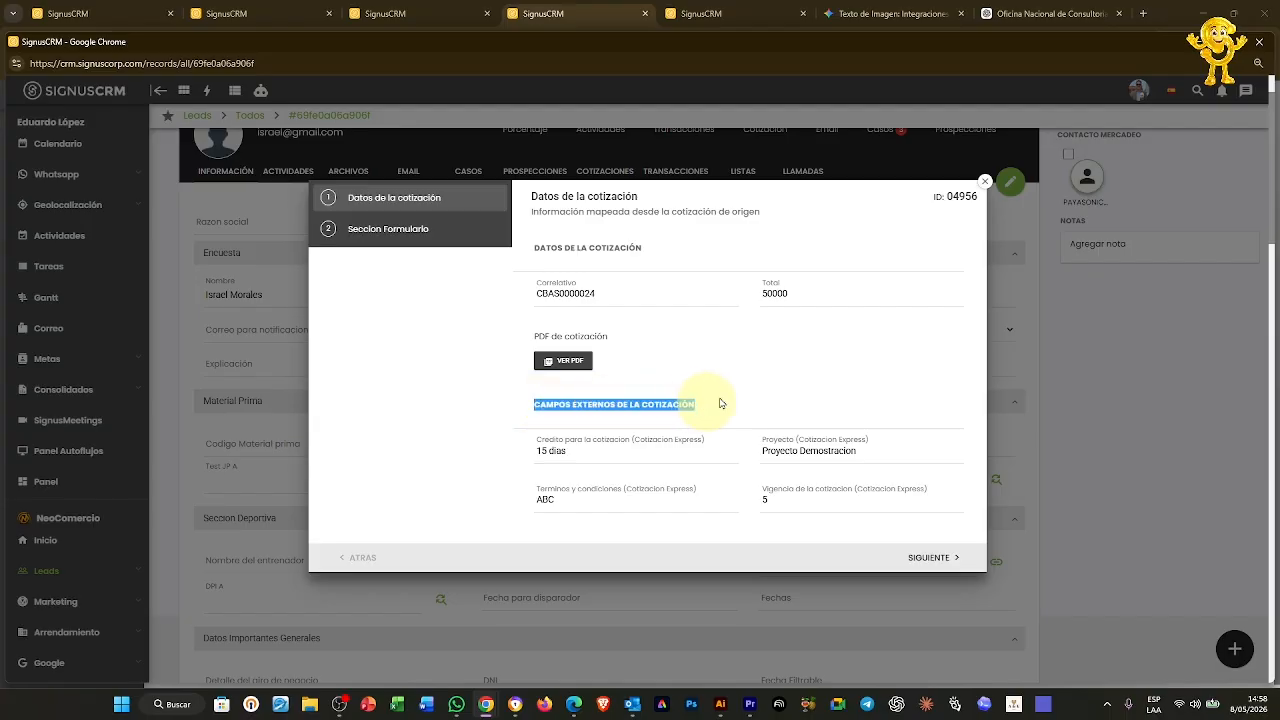
left_click(985, 181)
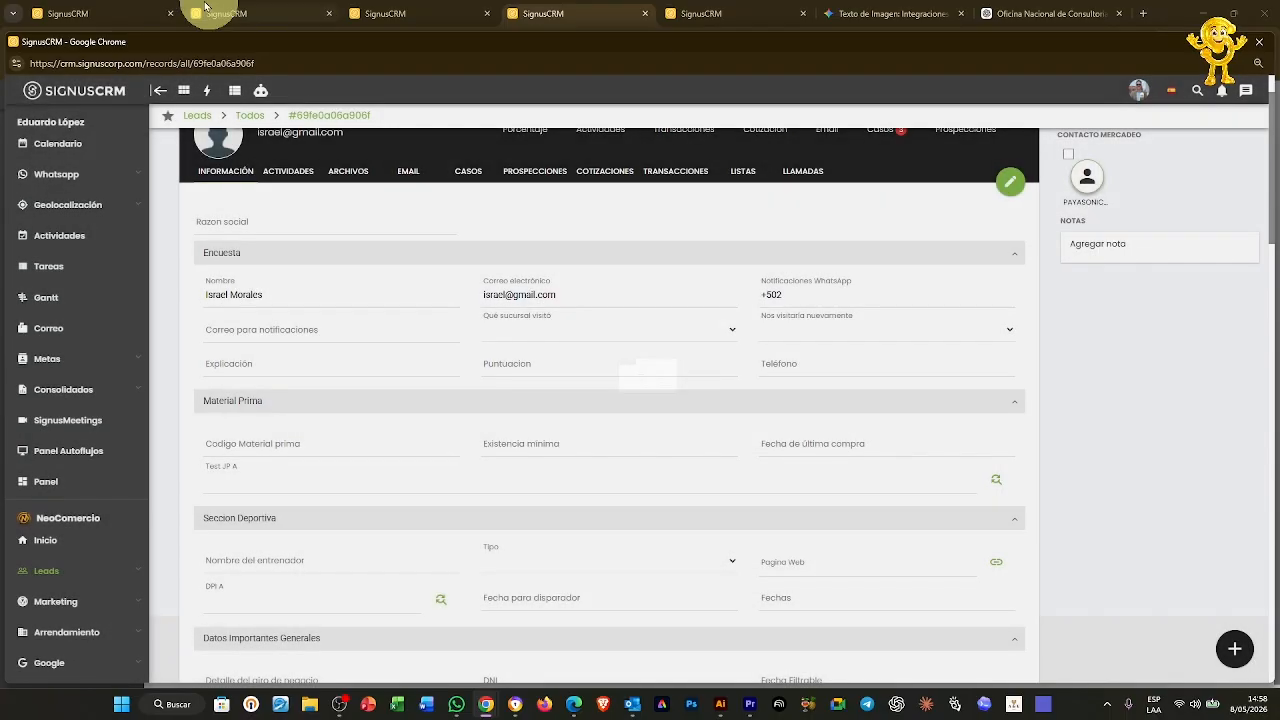
left_click(250, 12)
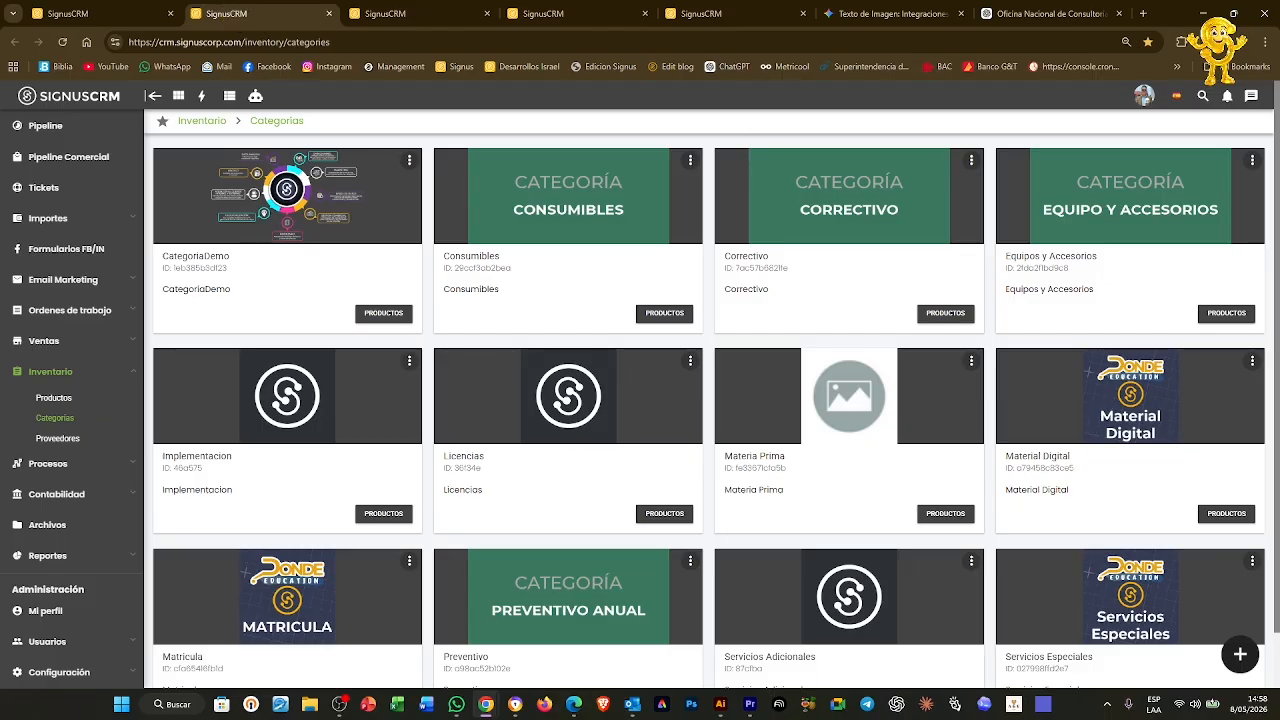
Open the Demo Formulario case for editing and bring up its ticket field mapping
key("ctrl+1")
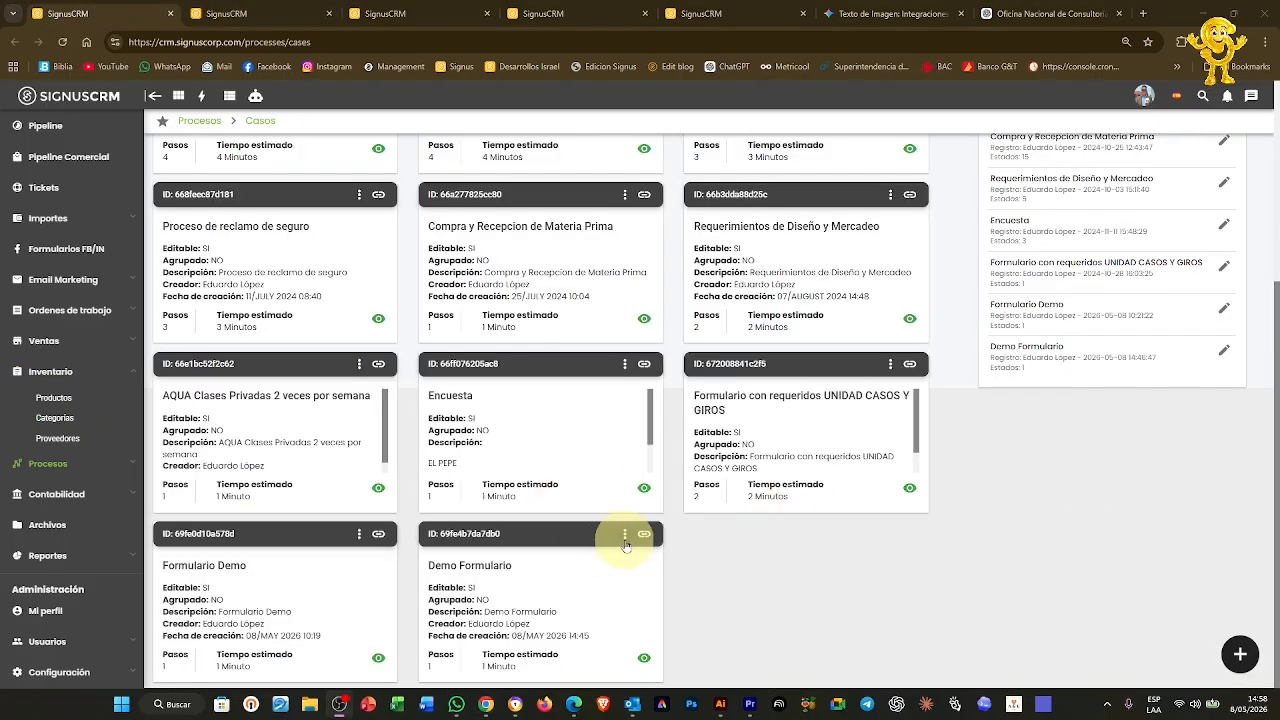
left_click(624, 533)
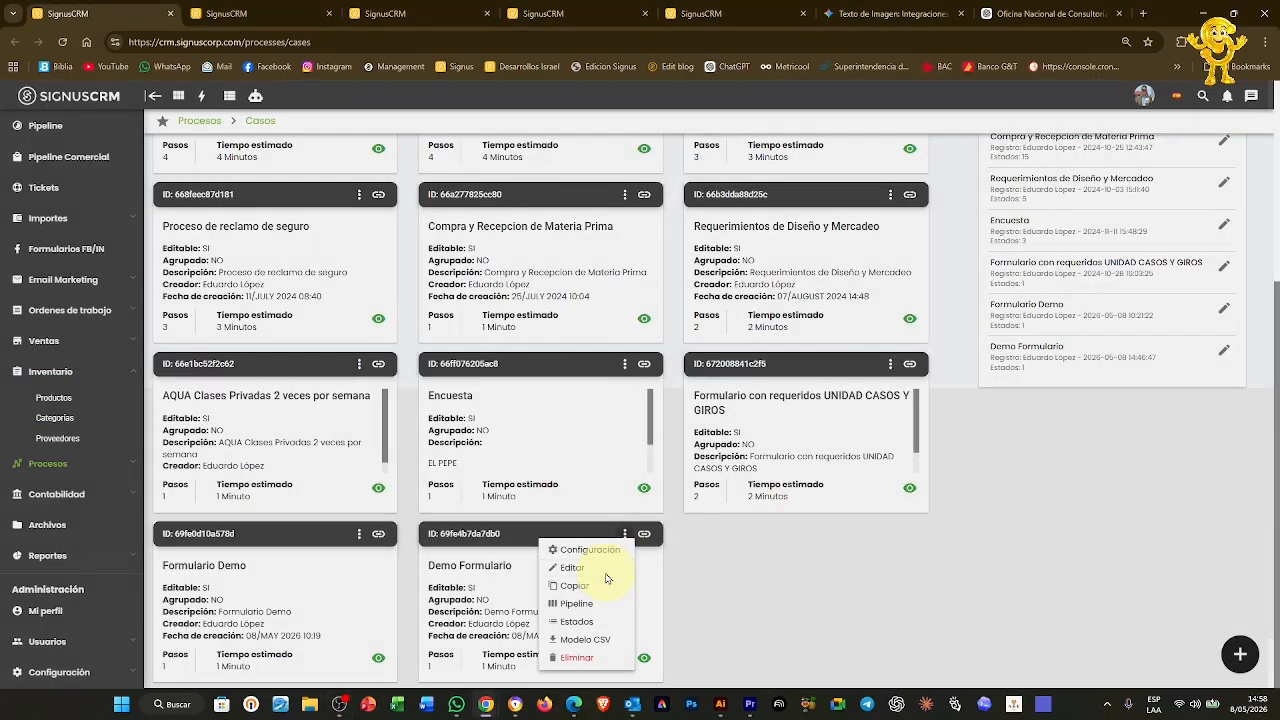
left_click(605, 570)
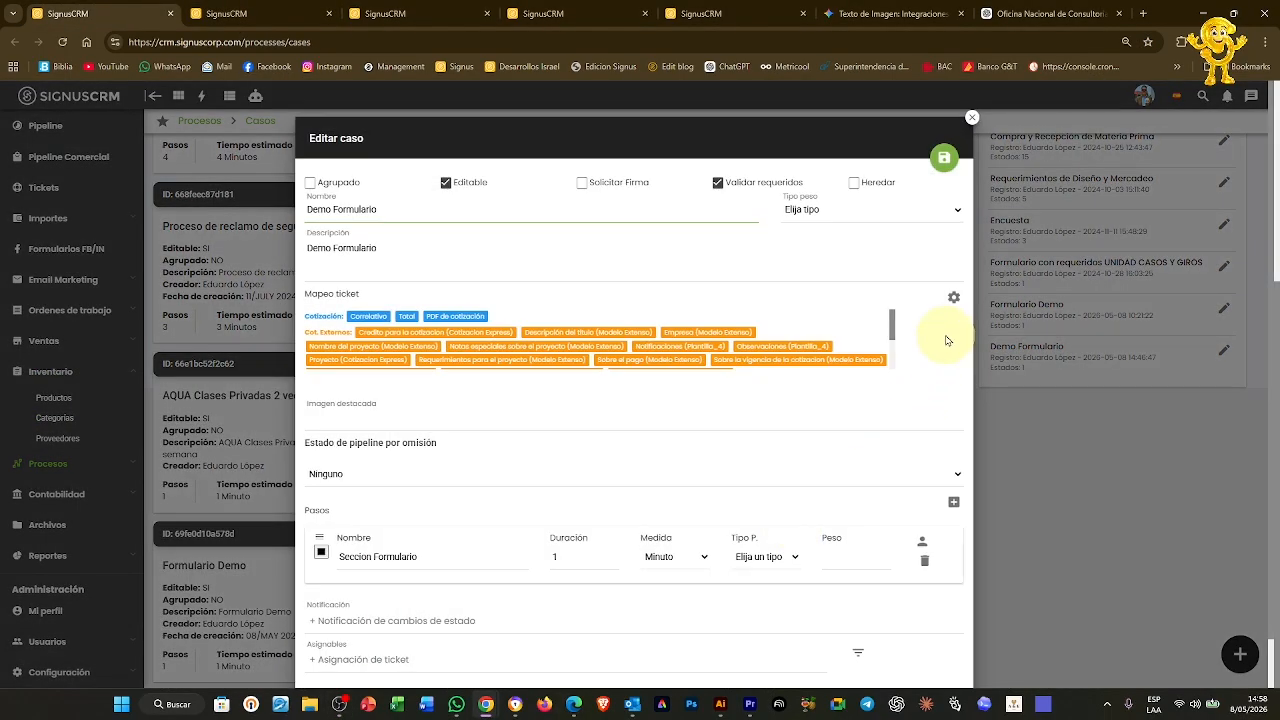
left_click(955, 297)
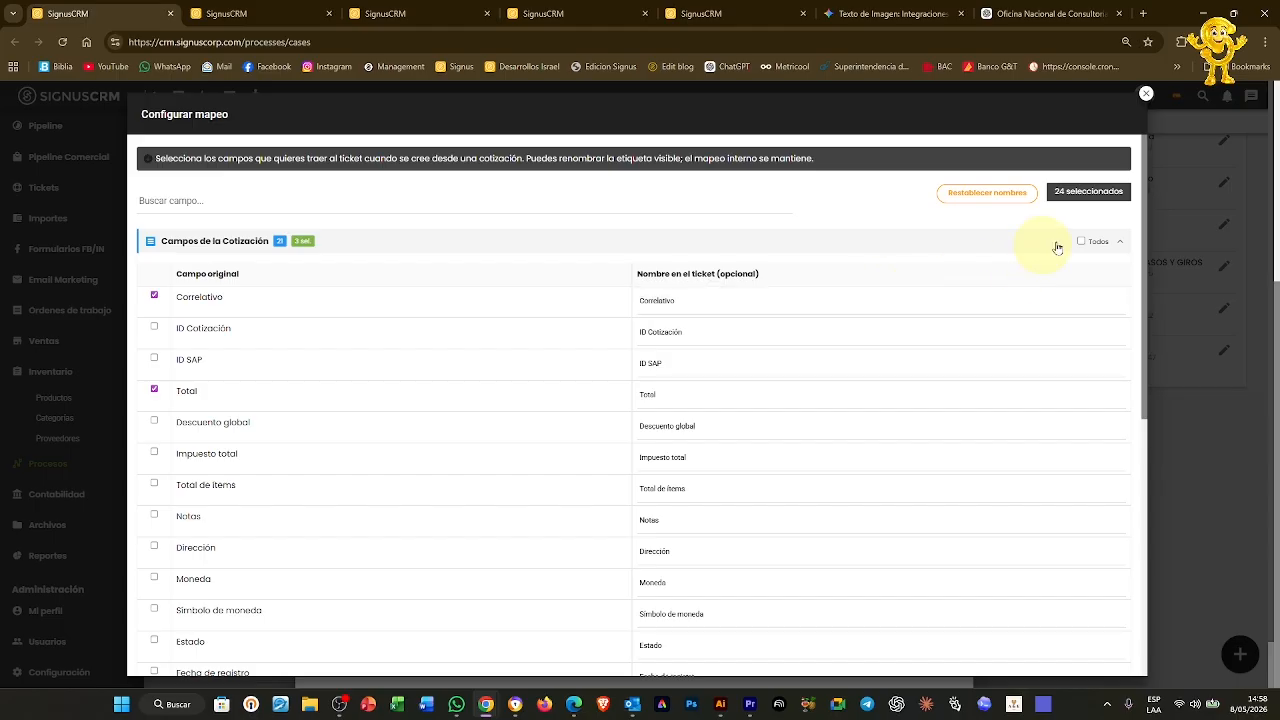
left_click(1121, 242)
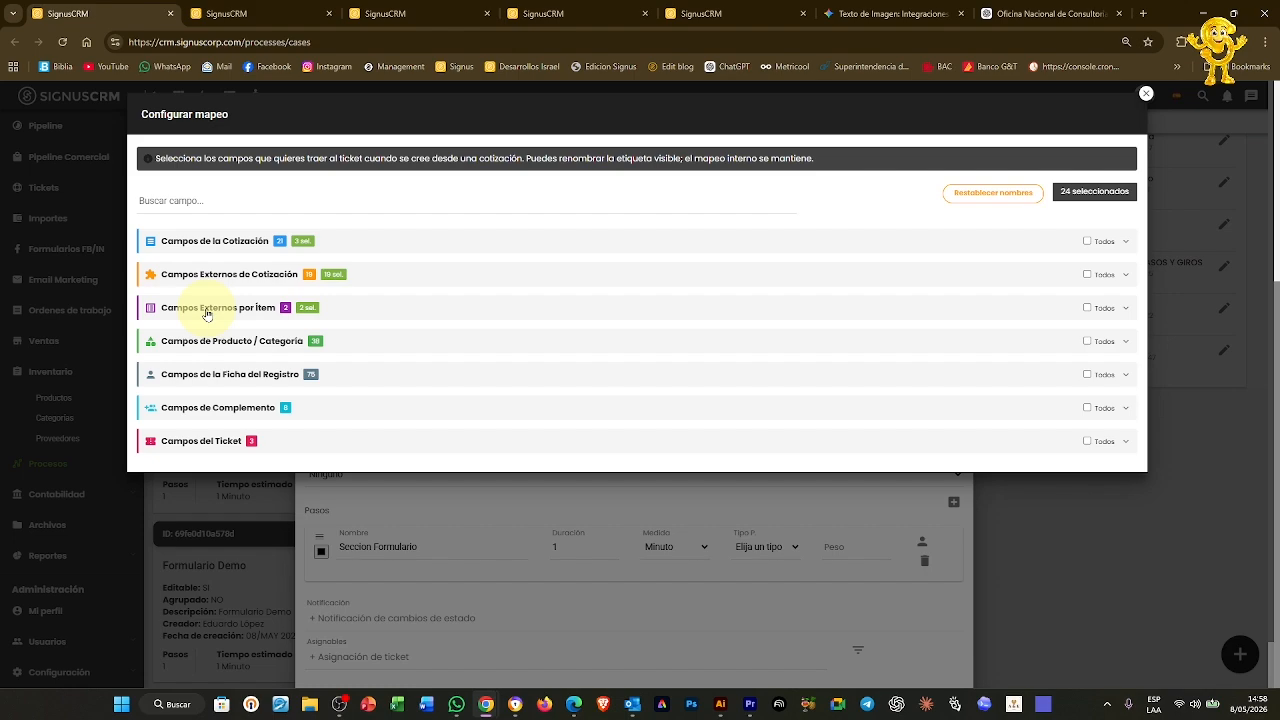
Map Consumibles › Color under Producto / Categoría and save the case with 25 fields
left_click(200, 343)
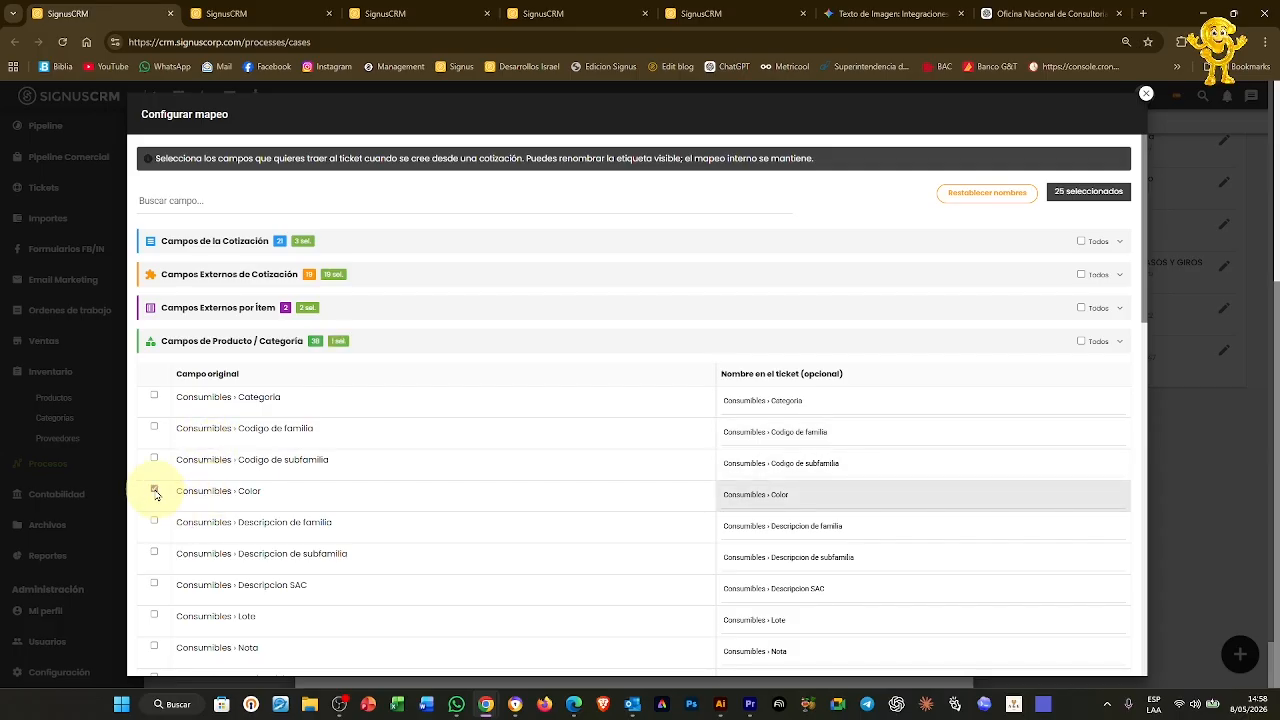
left_click(185, 341)
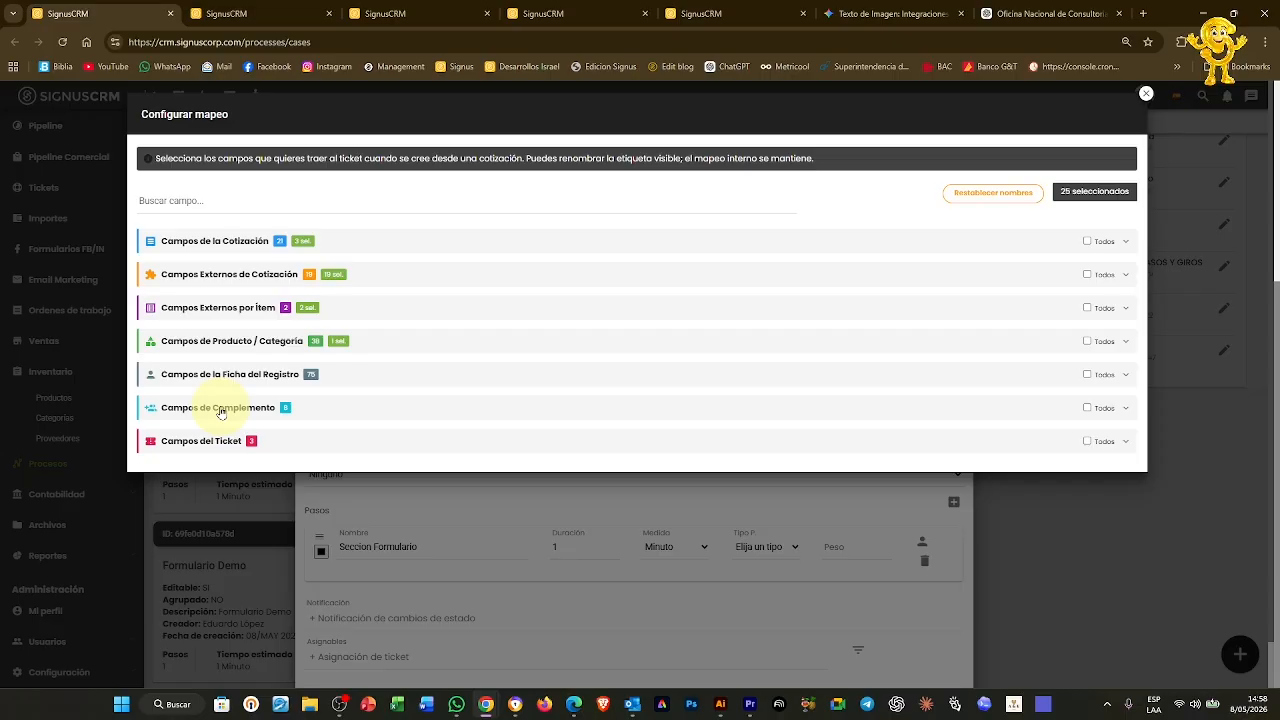
left_click(203, 345)
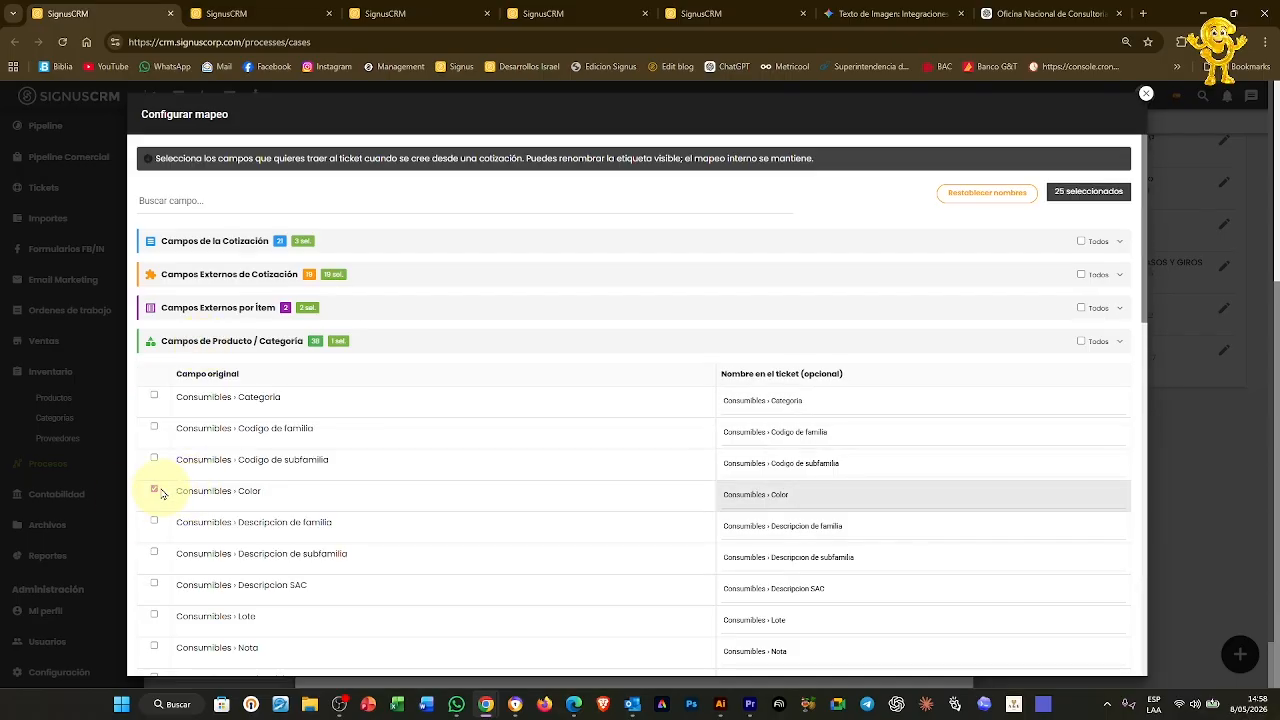
left_click(1146, 94)
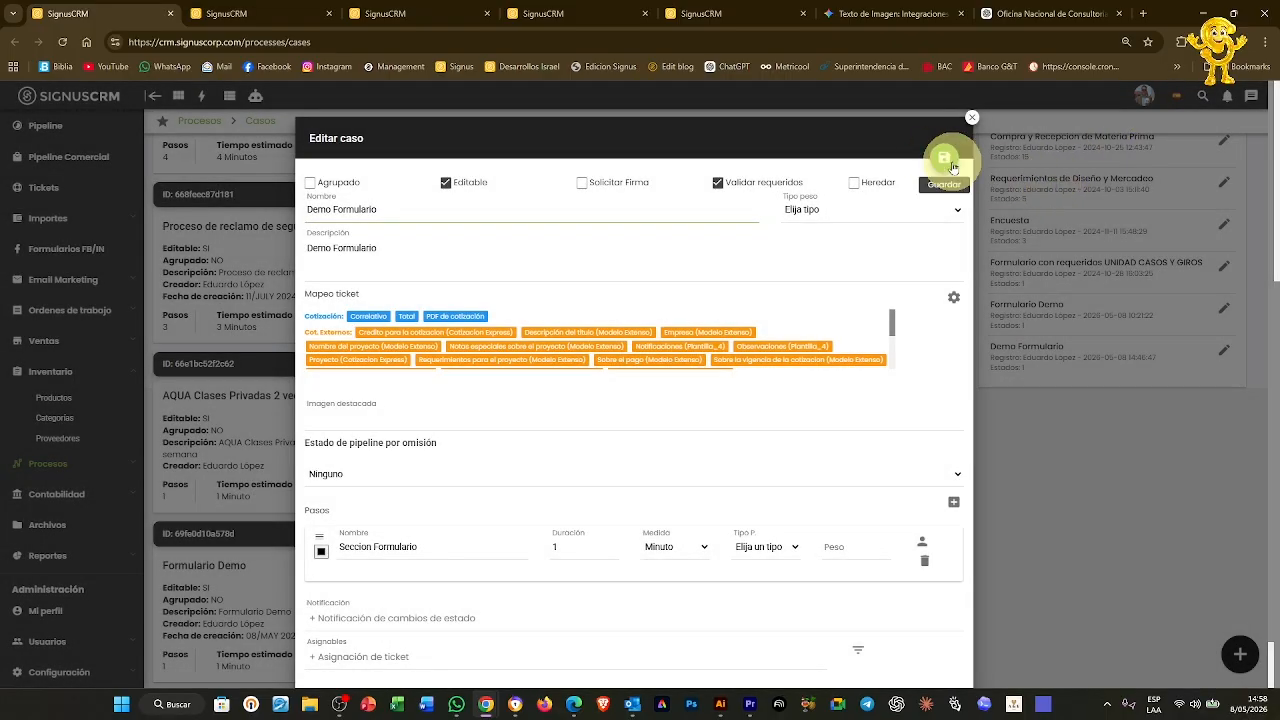
left_click(943, 159)
left_click(385, 14)
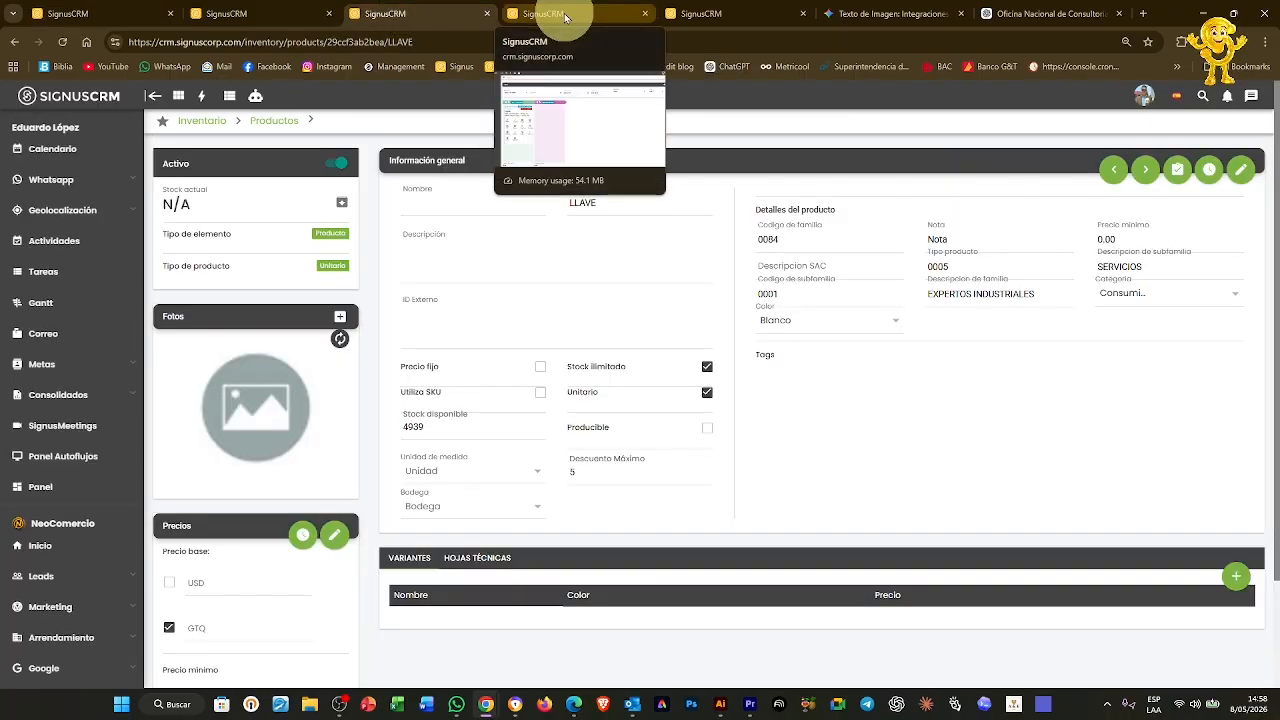
Reopen the ticket and confirm its mapped data shows Consumibles · Color with value 2
left_click(562, 13)
left_click(184, 386)
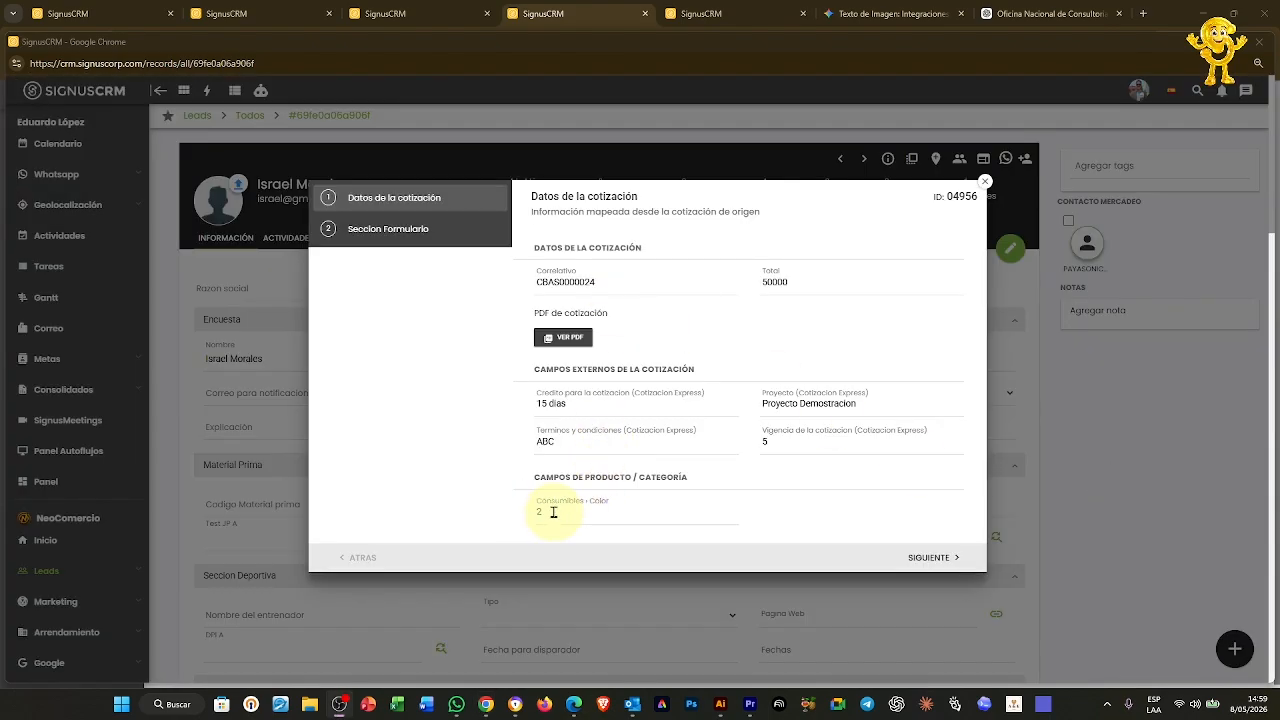
left_click(540, 511)
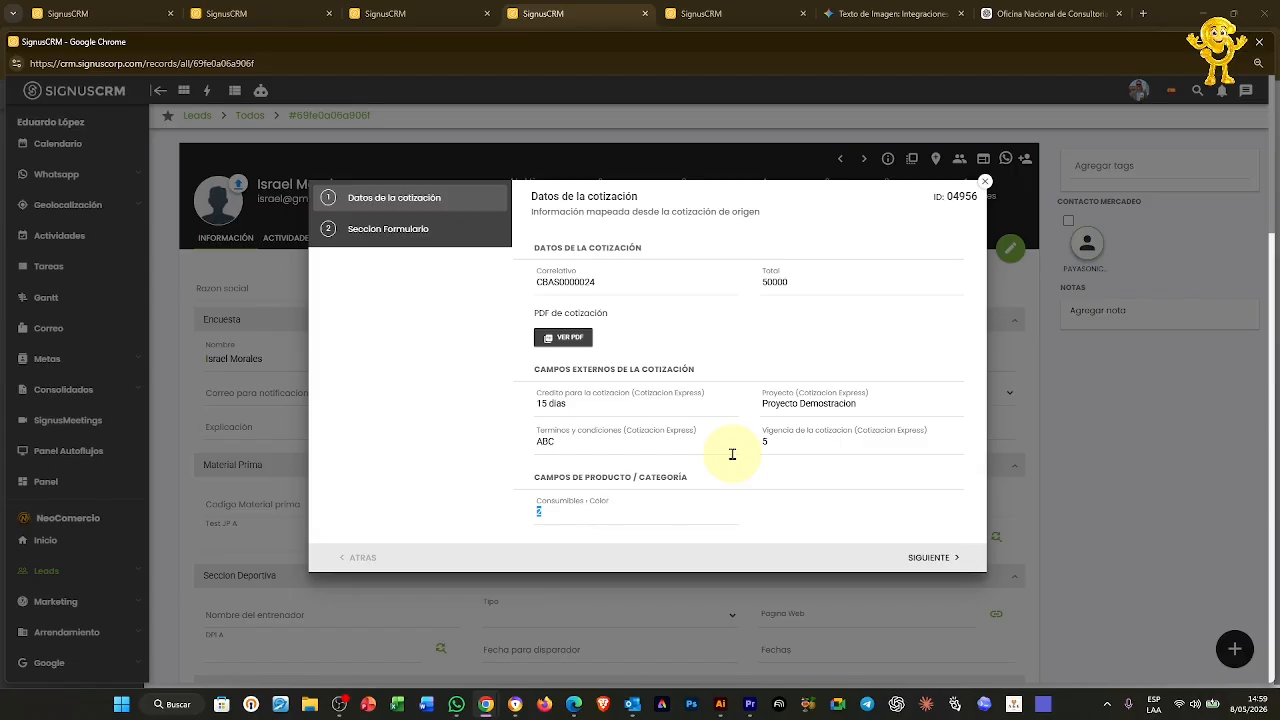
left_click(984, 187)
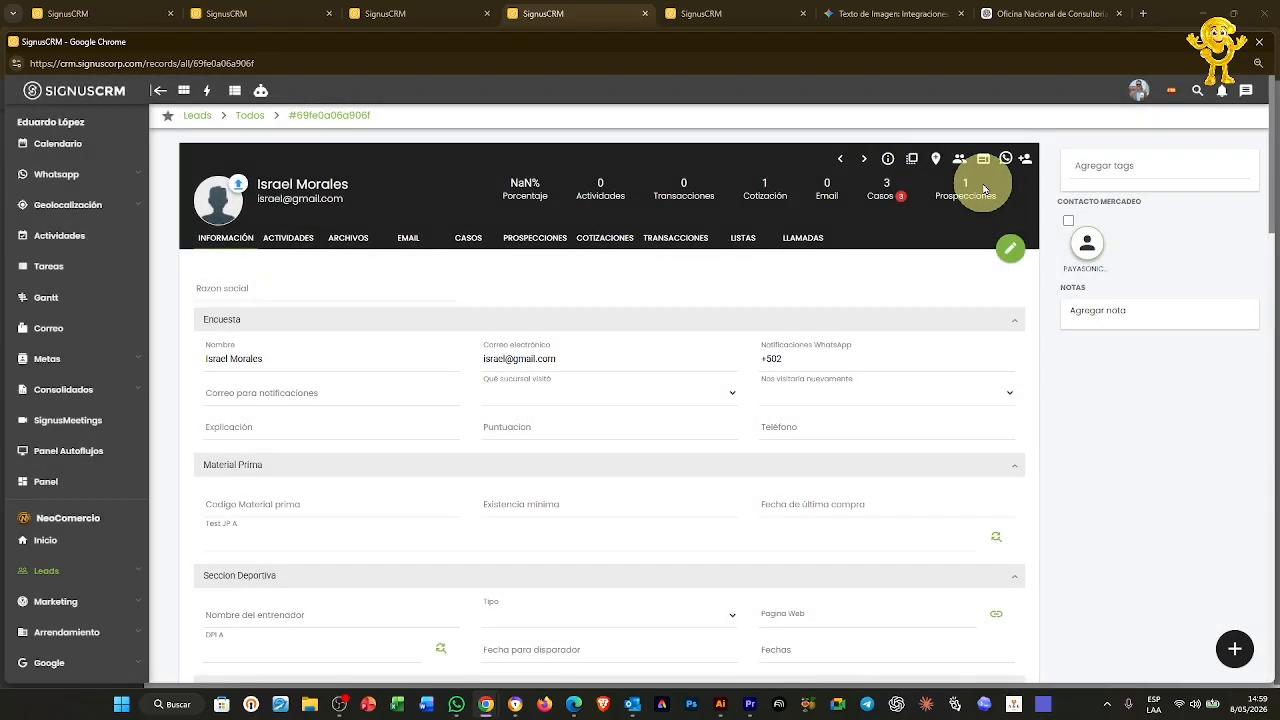
left_click(737, 14)
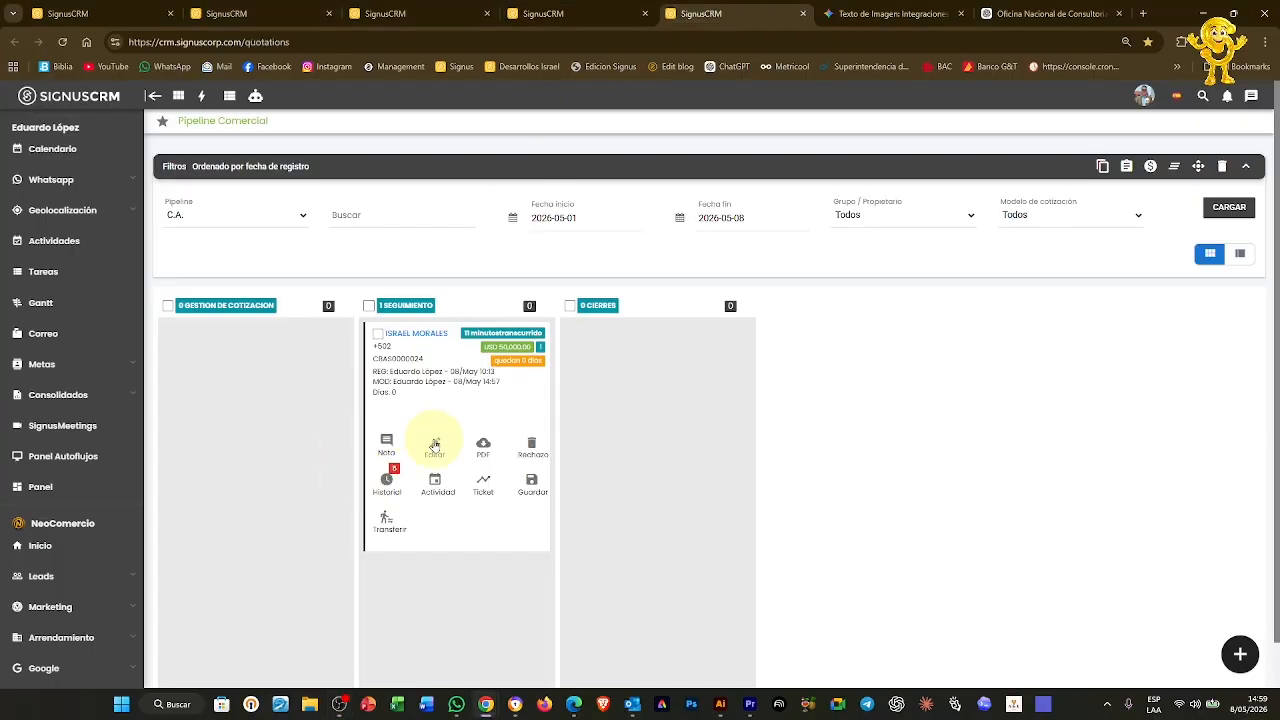
left_click(434, 443)
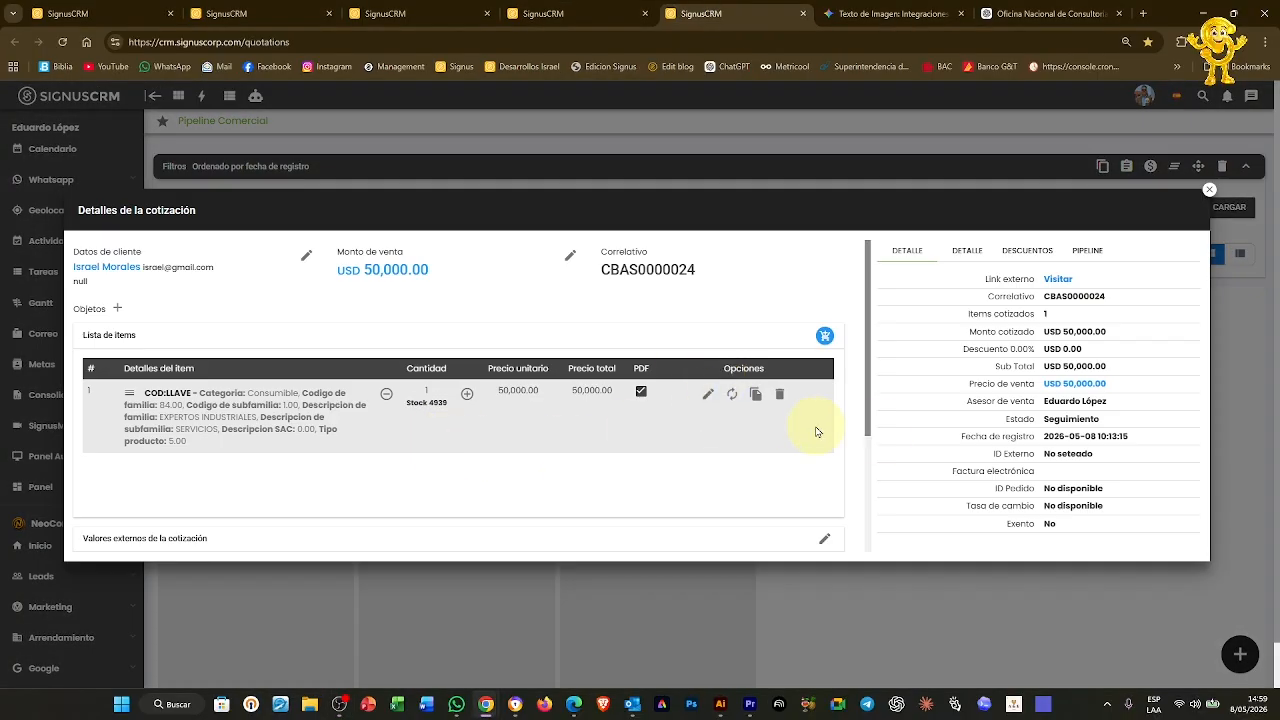
scroll(815, 434, "down", 3)
left_click(823, 357)
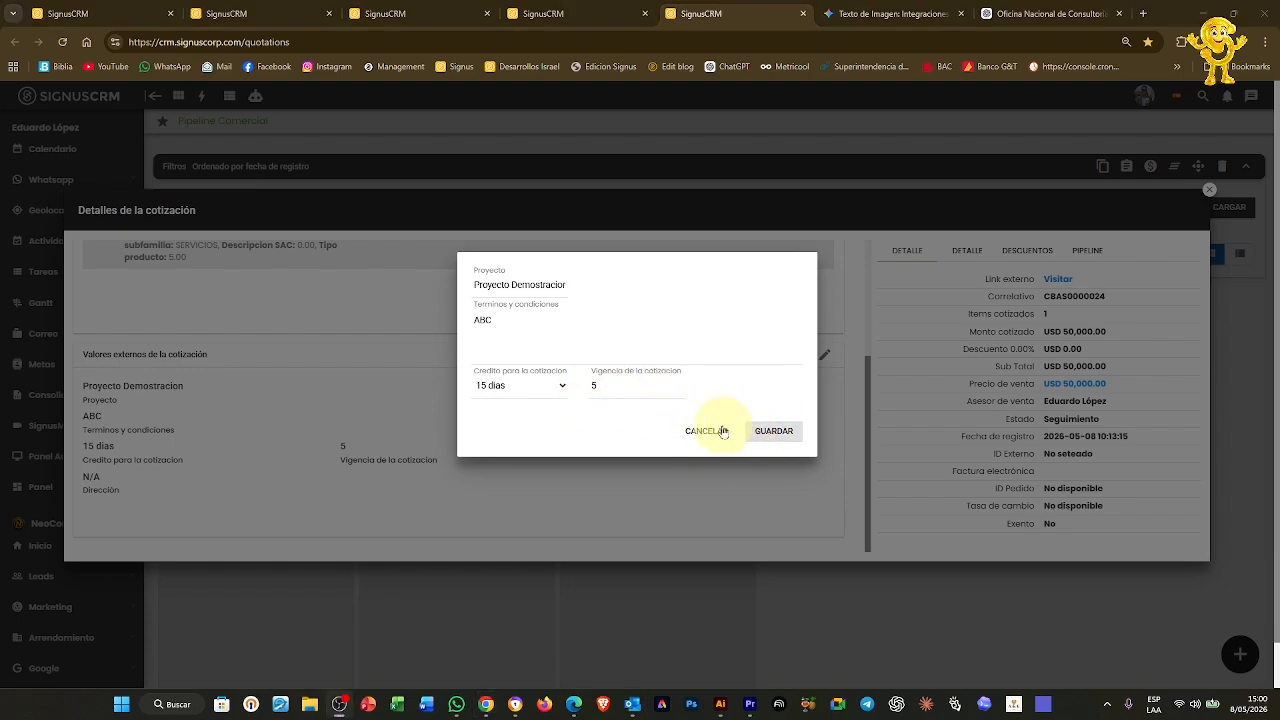
left_click(698, 434)
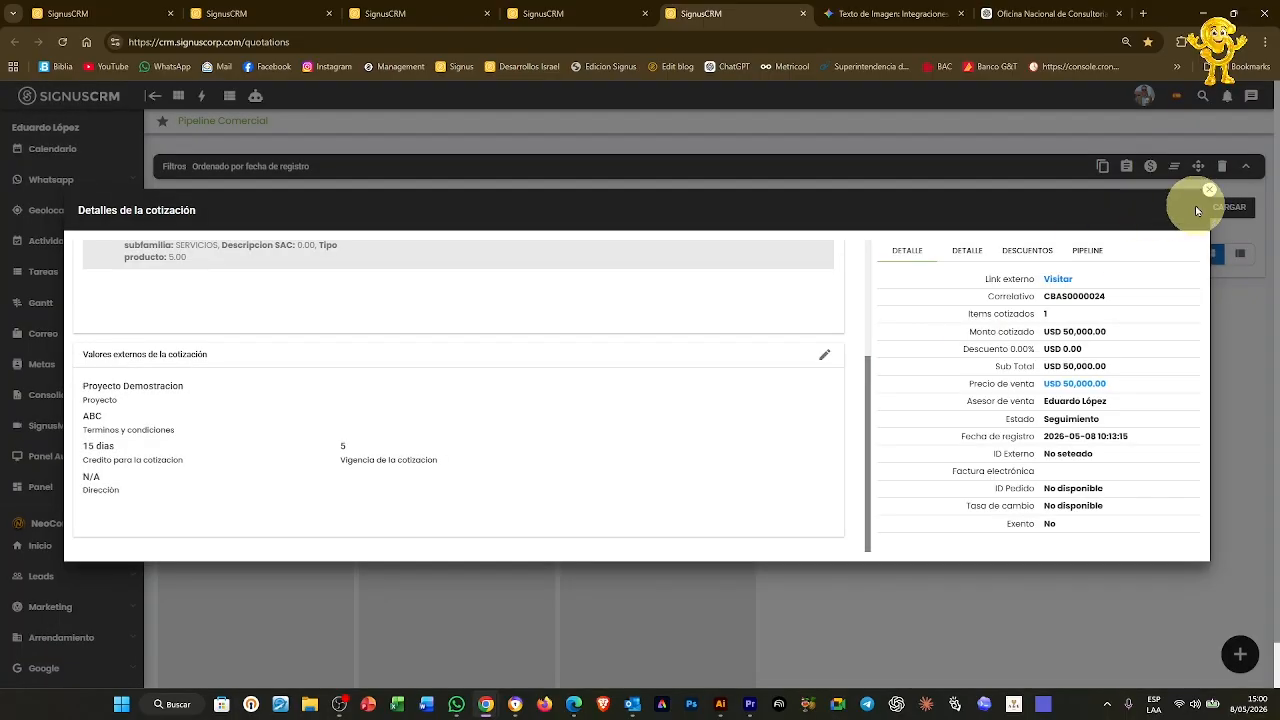
left_click(1209, 190)
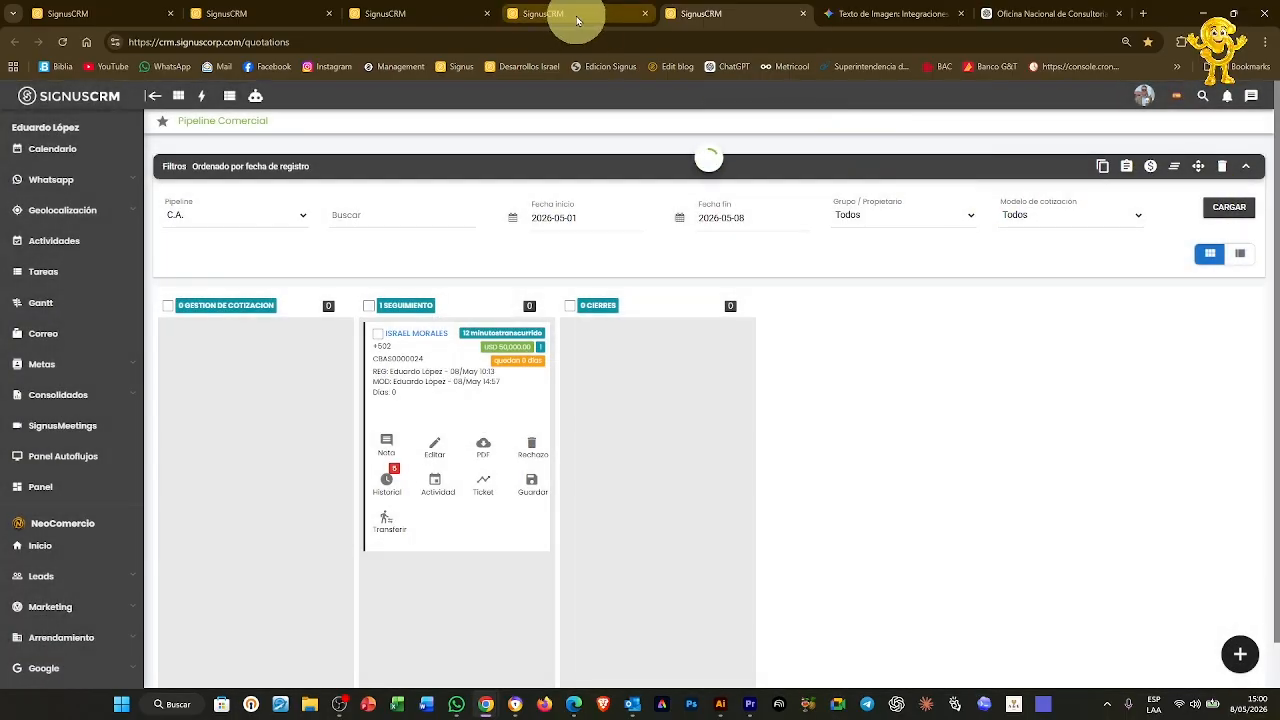
Go to Ventas › Modelar cotizaciones and edit the Cotizacion Express model
left_click(439, 15)
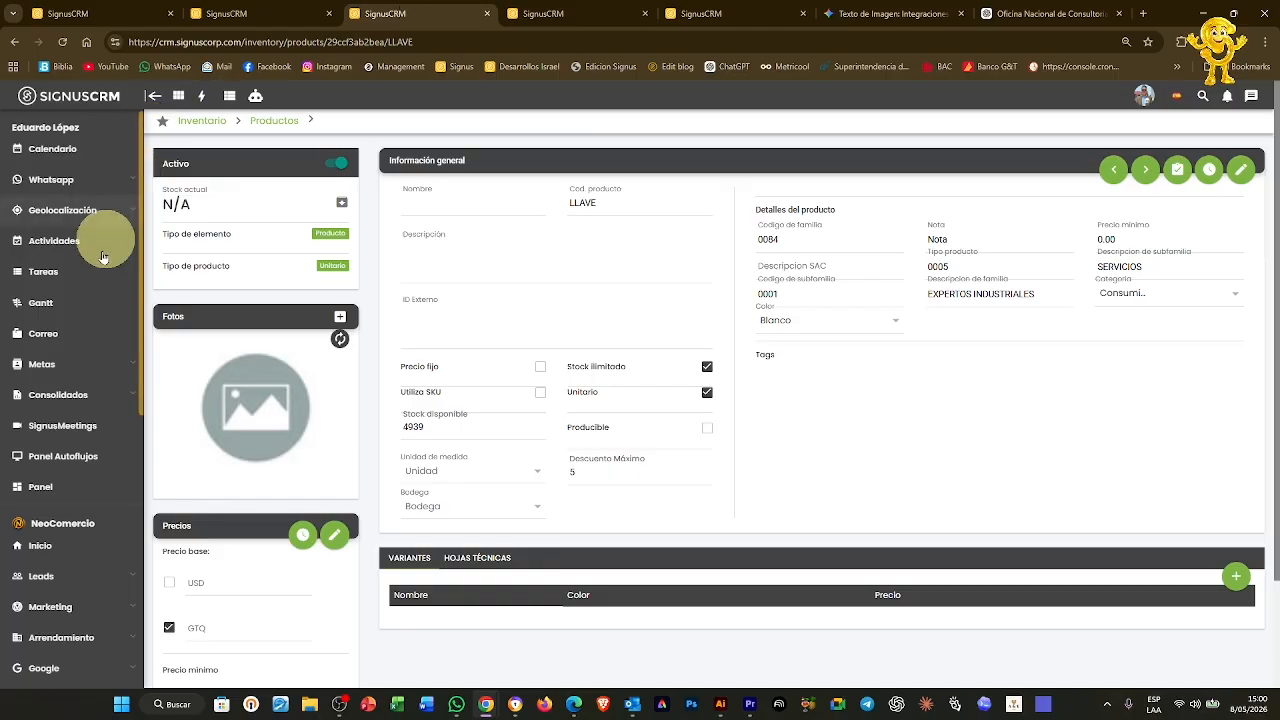
scroll(61, 452, "down", 1)
scroll(61, 440, "down", 3)
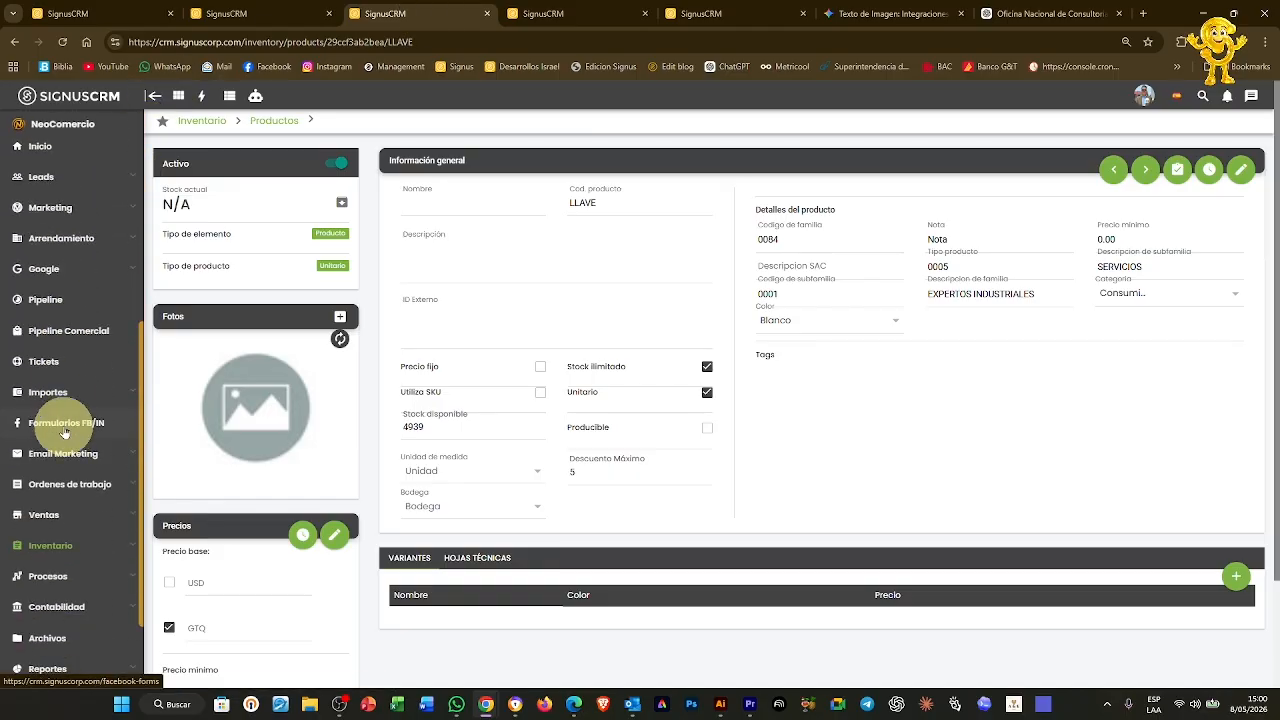
left_click(45, 515)
scroll(62, 520, "down", 3)
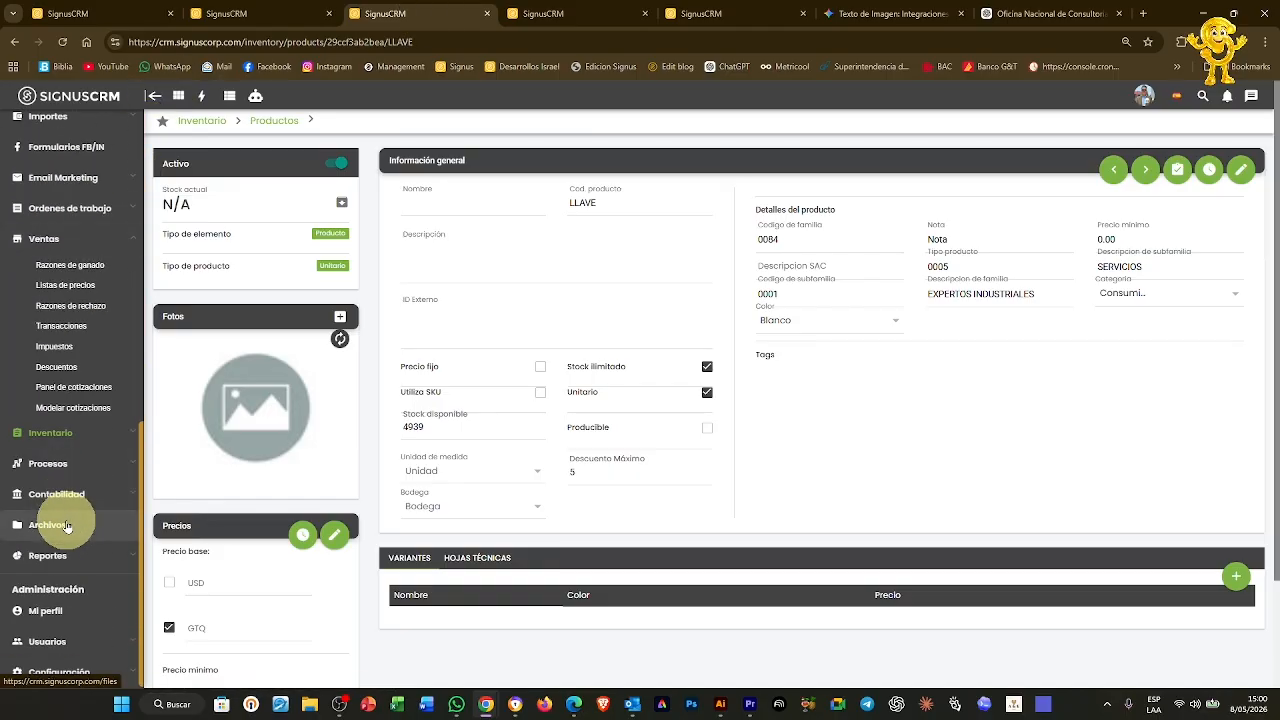
left_click(80, 410)
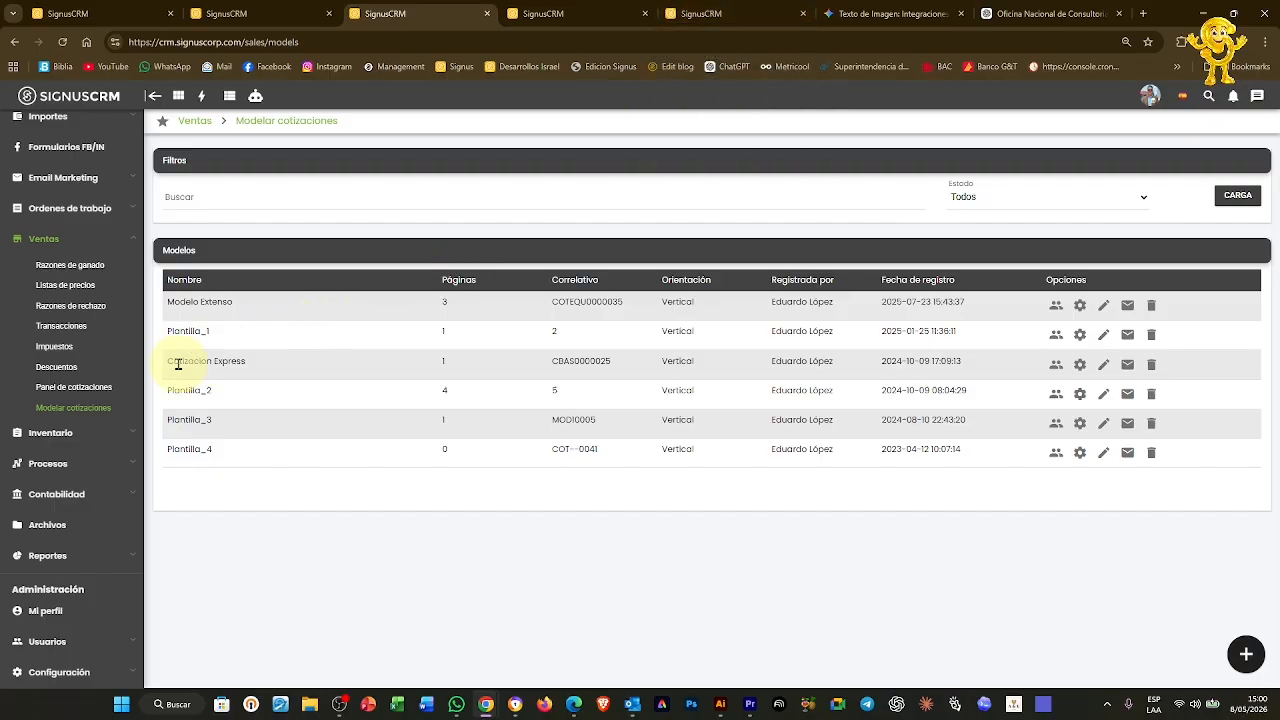
left_click_drag(169, 359, 270, 364)
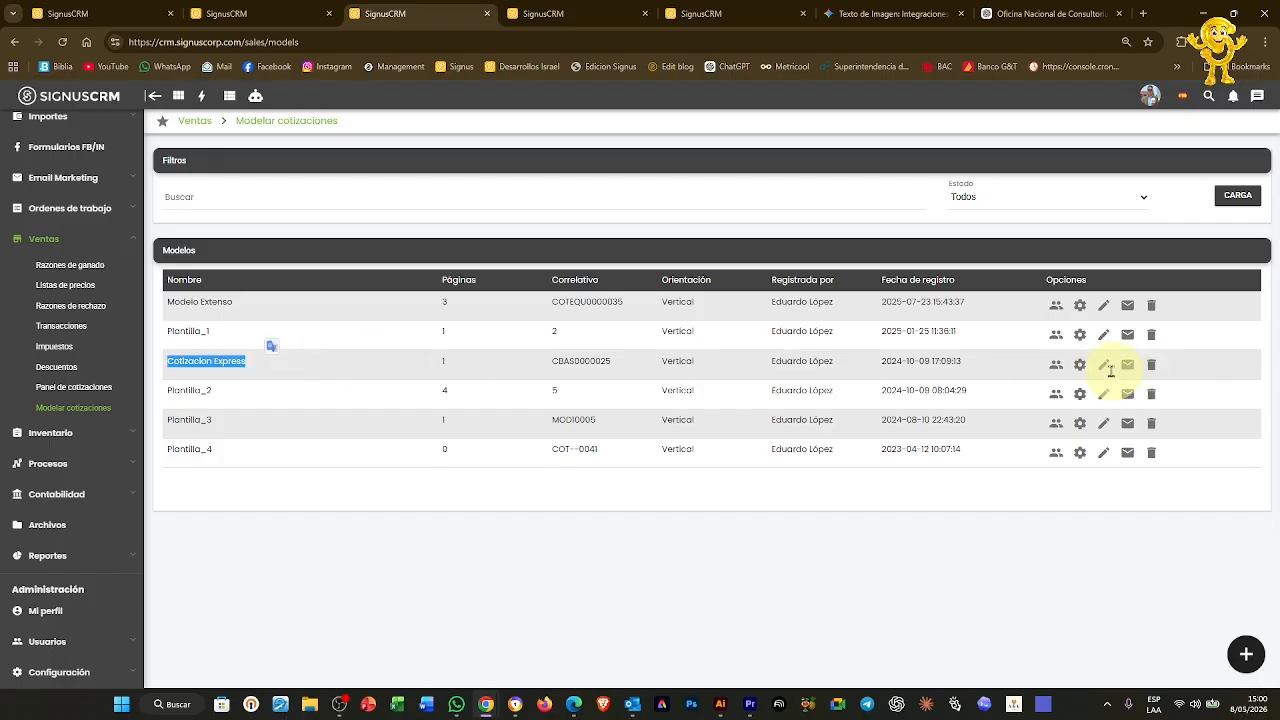
left_click(1104, 366)
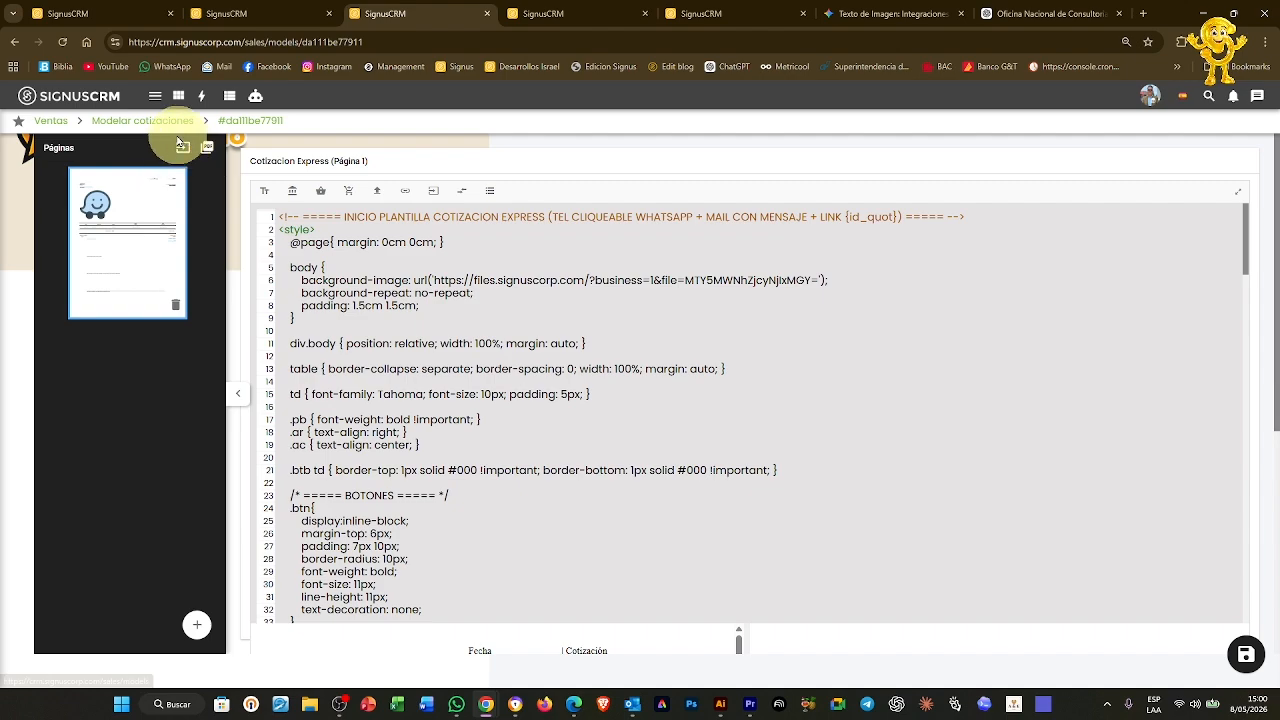
Add an editable list-type external field named Tipo de pago to the model
left_click(182, 148)
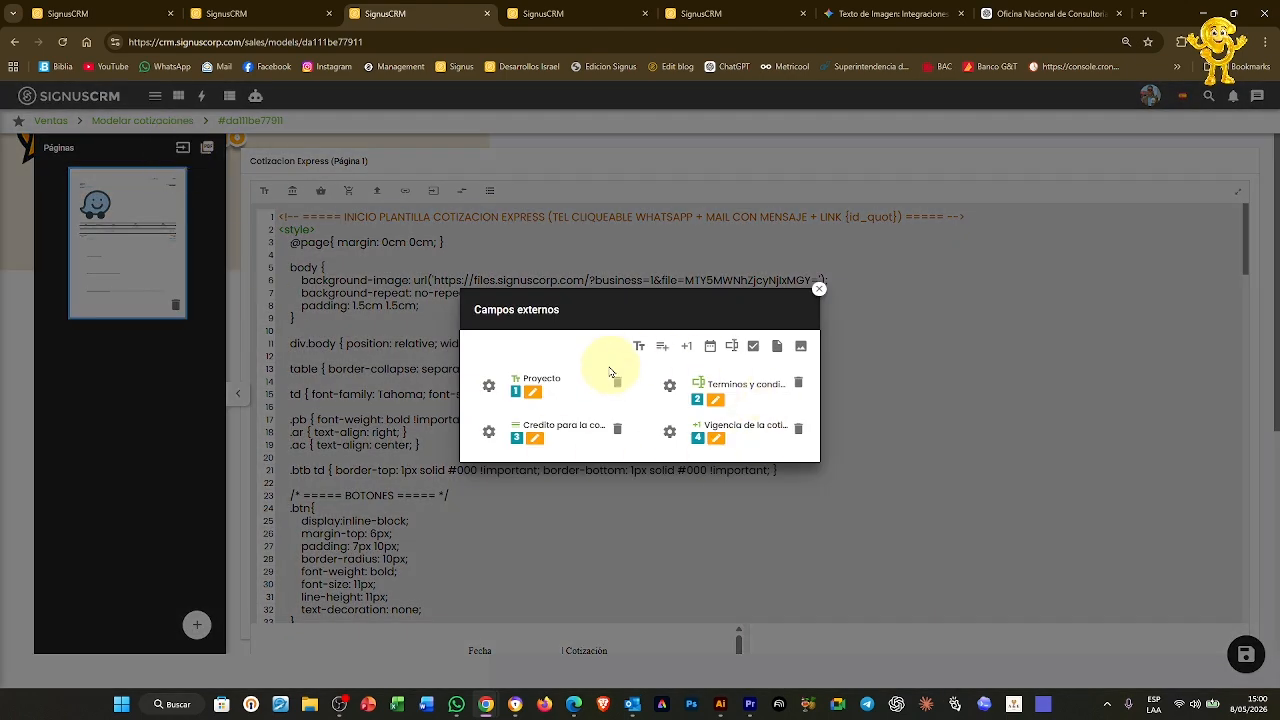
left_click(661, 346)
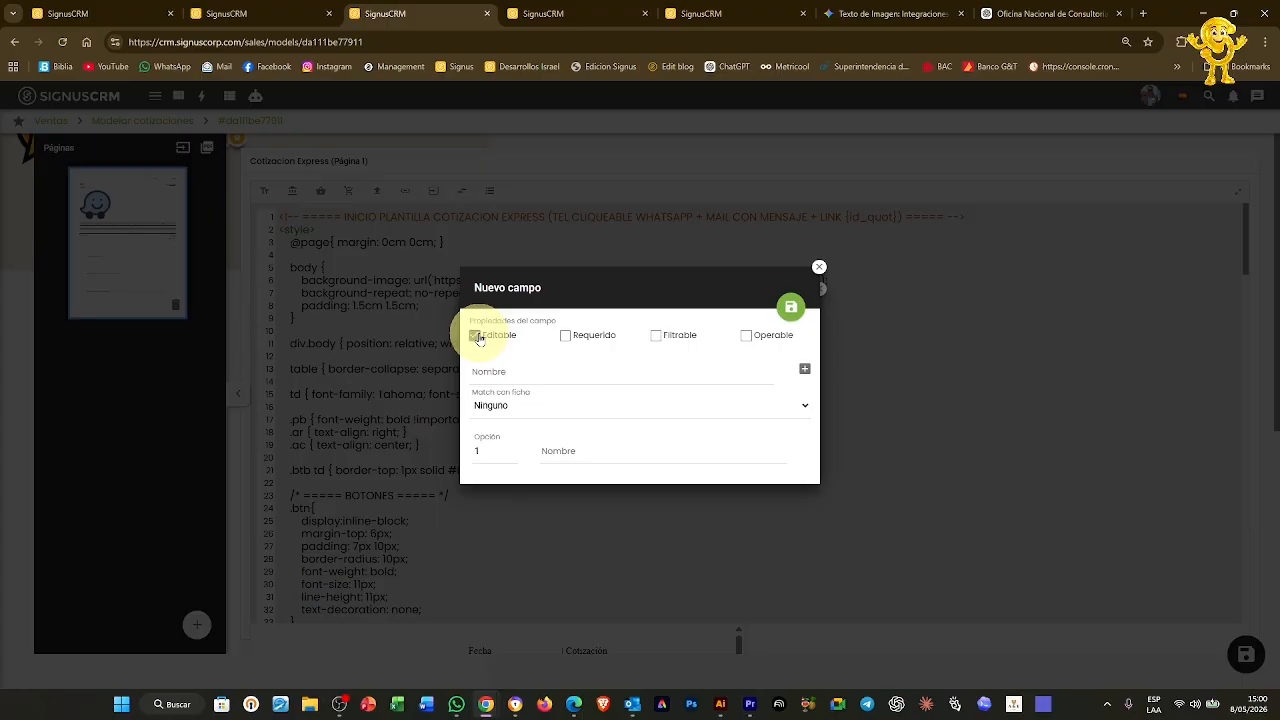
left_click(476, 336)
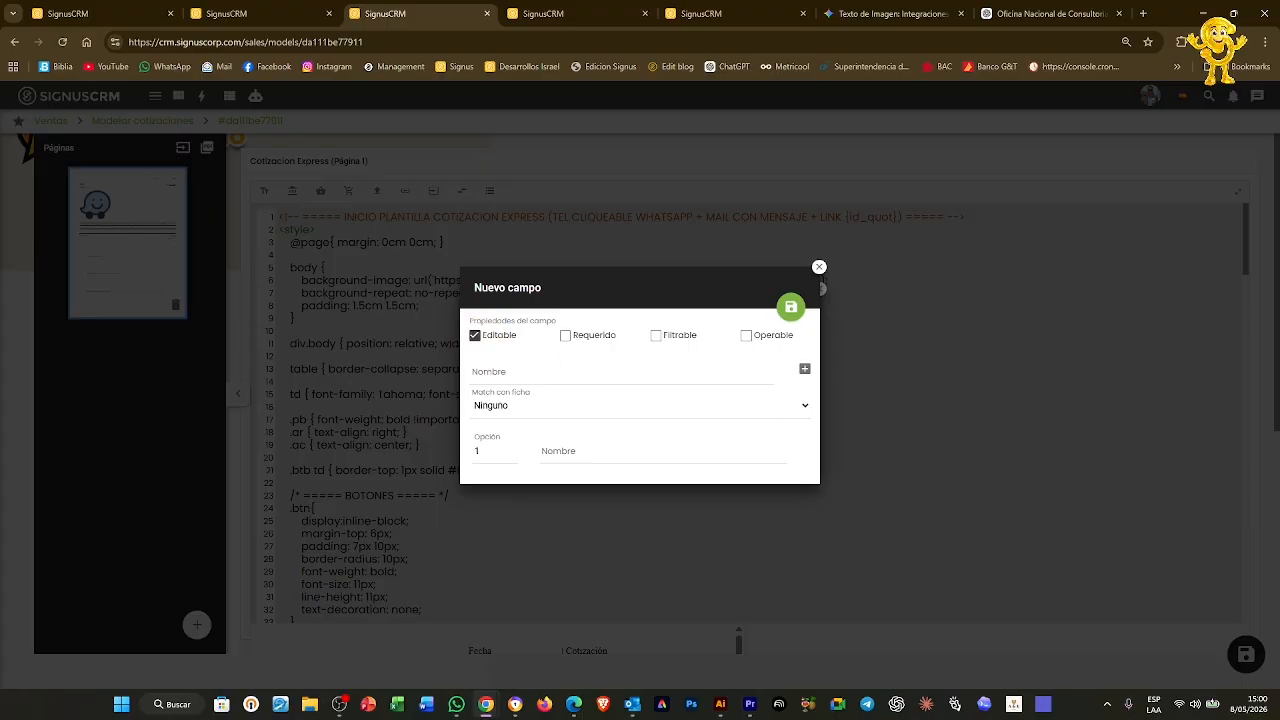
left_click(522, 371)
type("Tipo d")
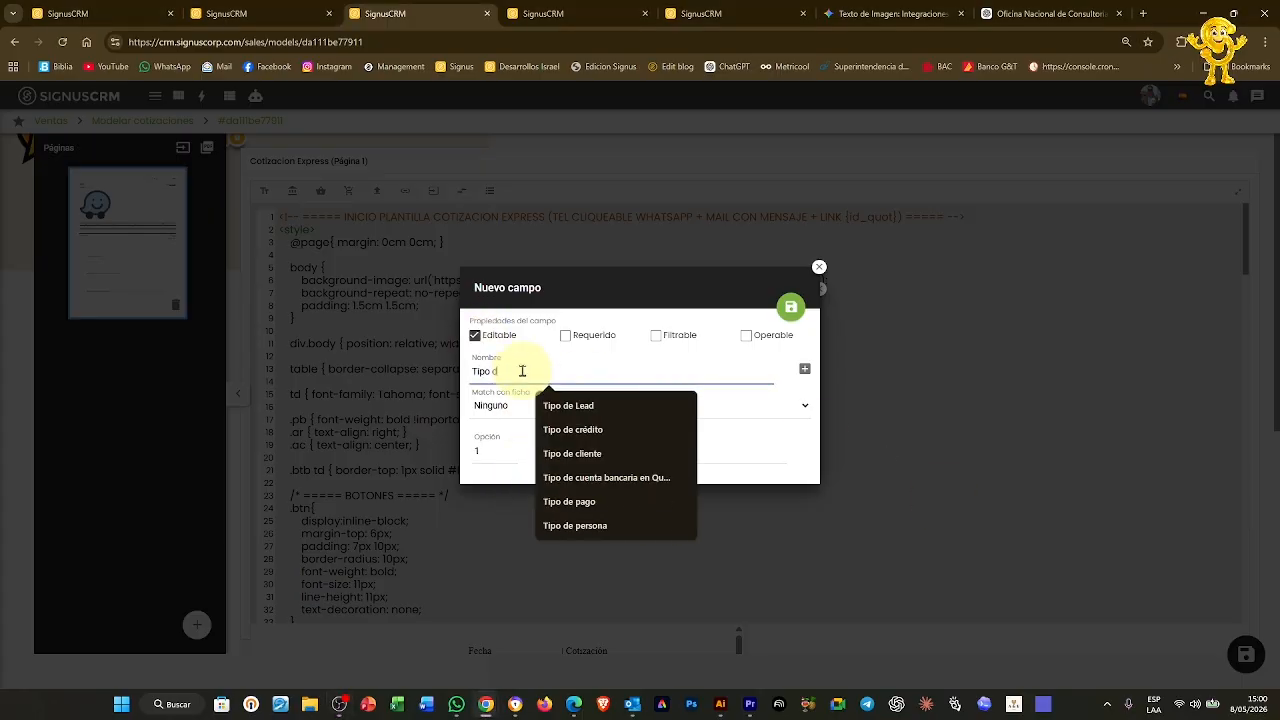
type("e pago")
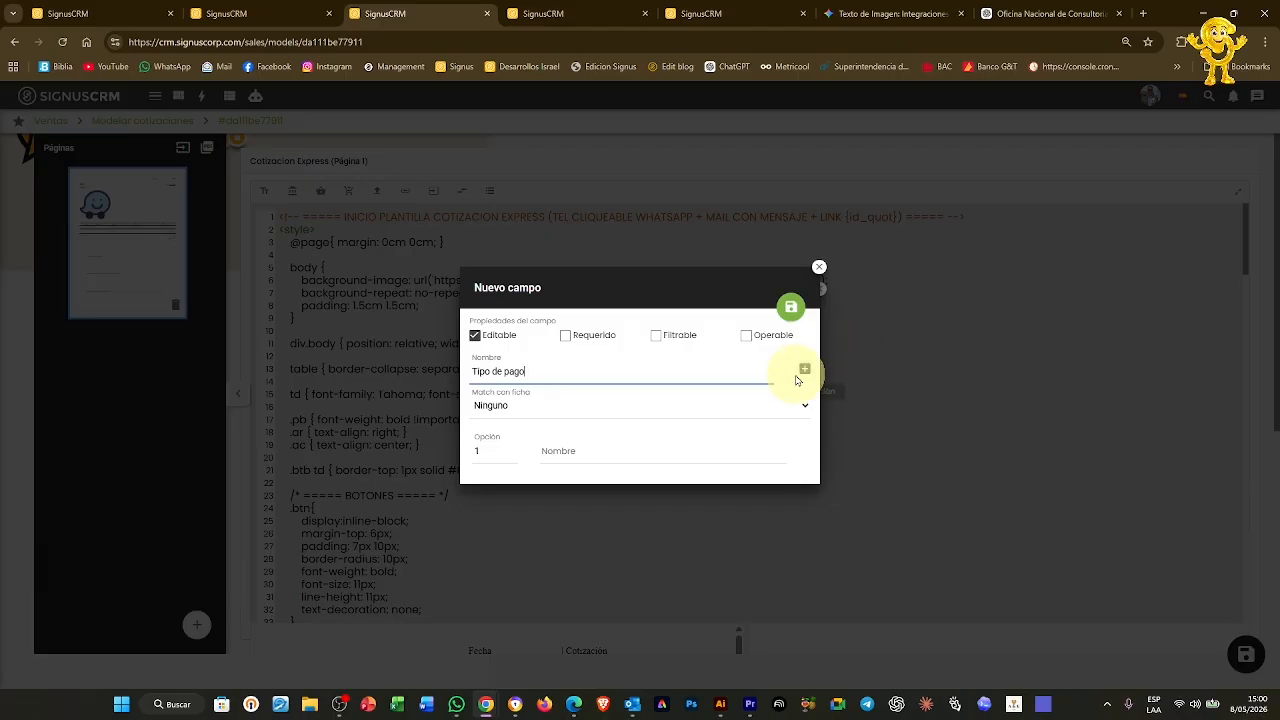
Give Tipo de pago the options Contado and Crédito, and save the field
left_click(805, 369)
left_click(622, 423)
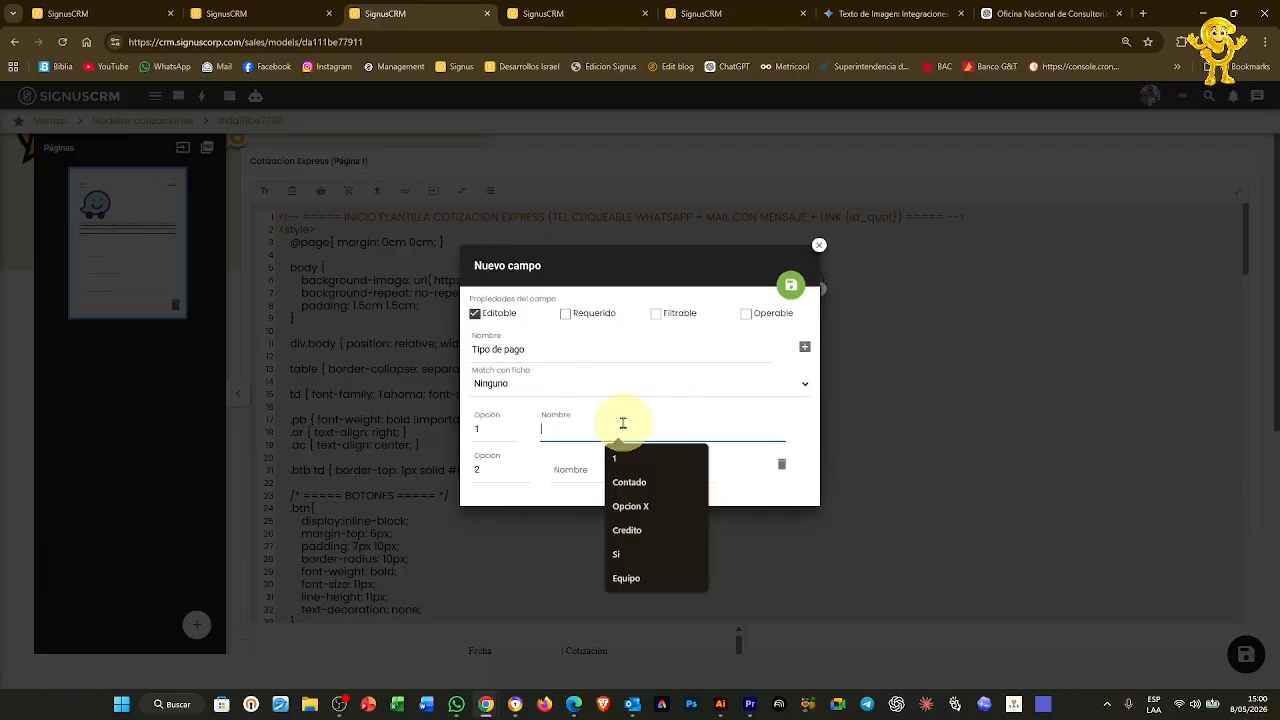
type("Conta")
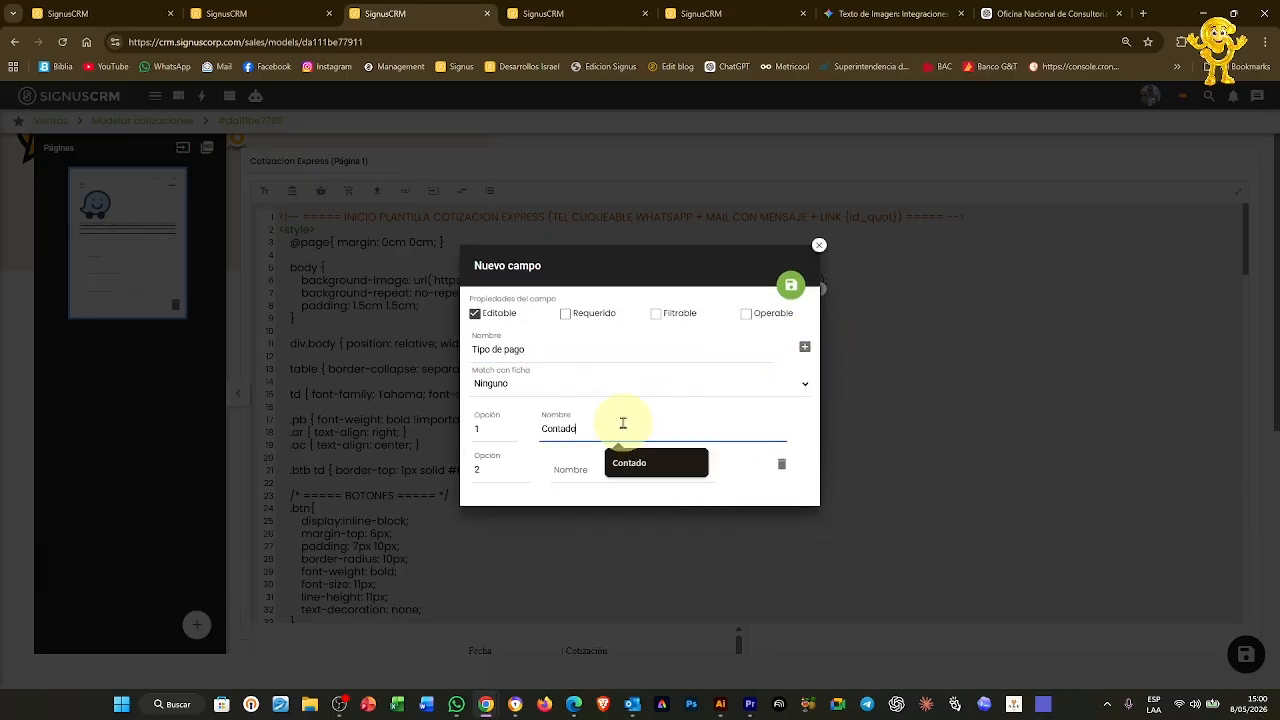
type("do")
left_click(572, 470)
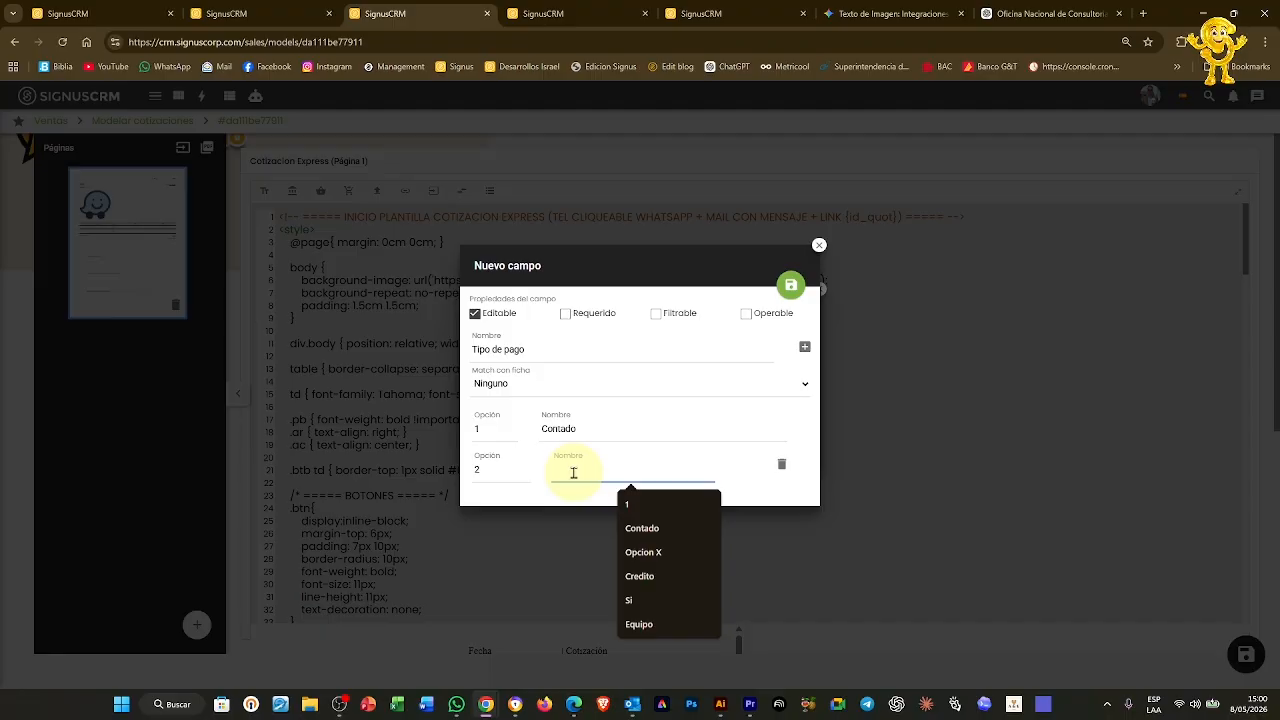
type("Crédito")
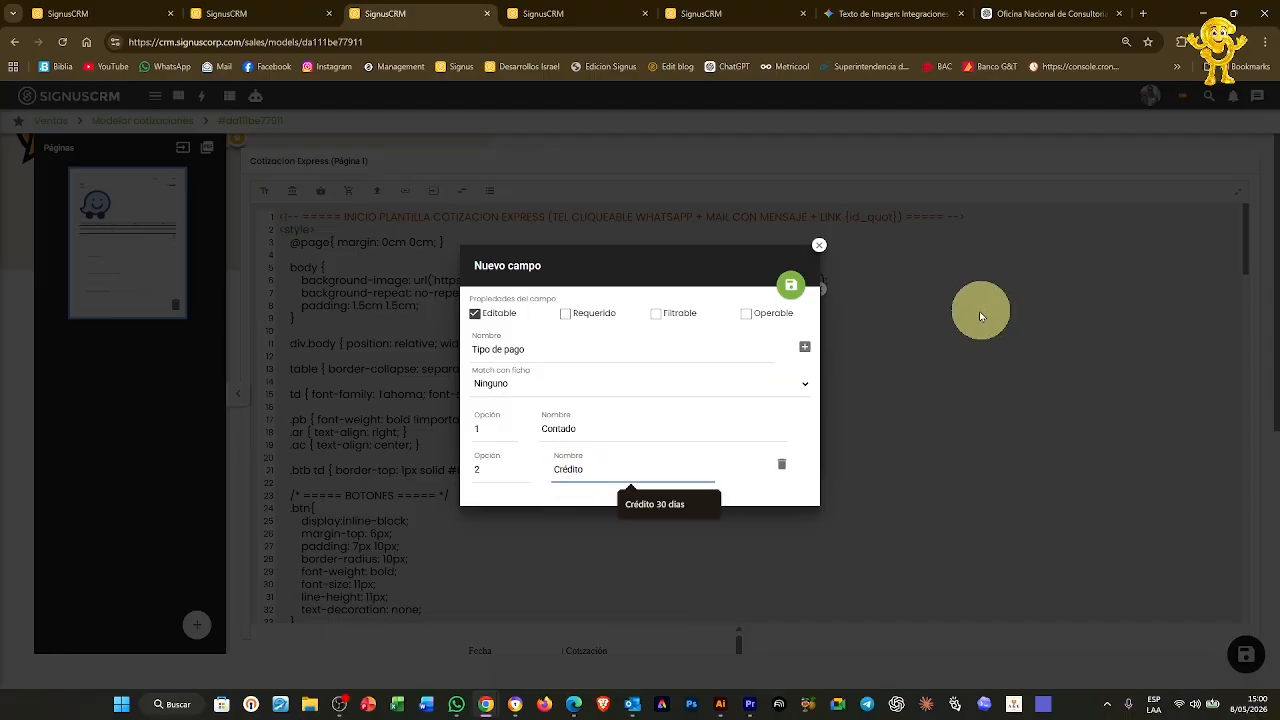
left_click(790, 286)
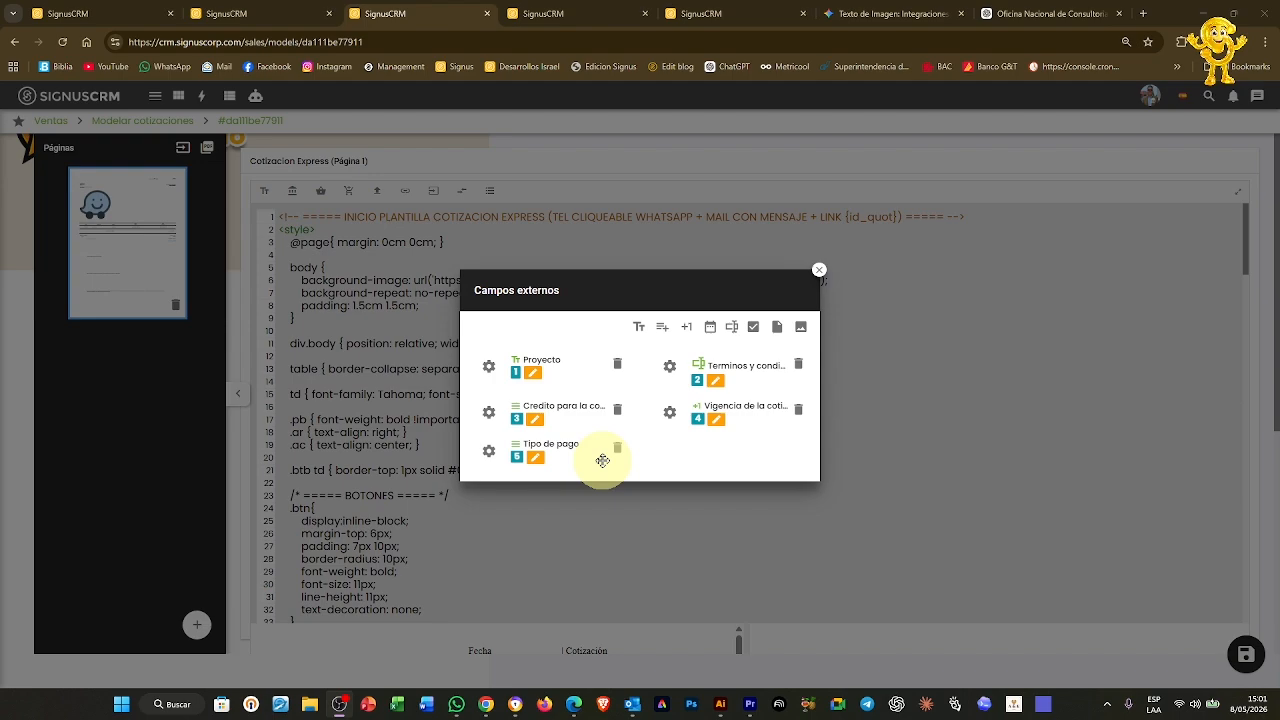
left_click(819, 270)
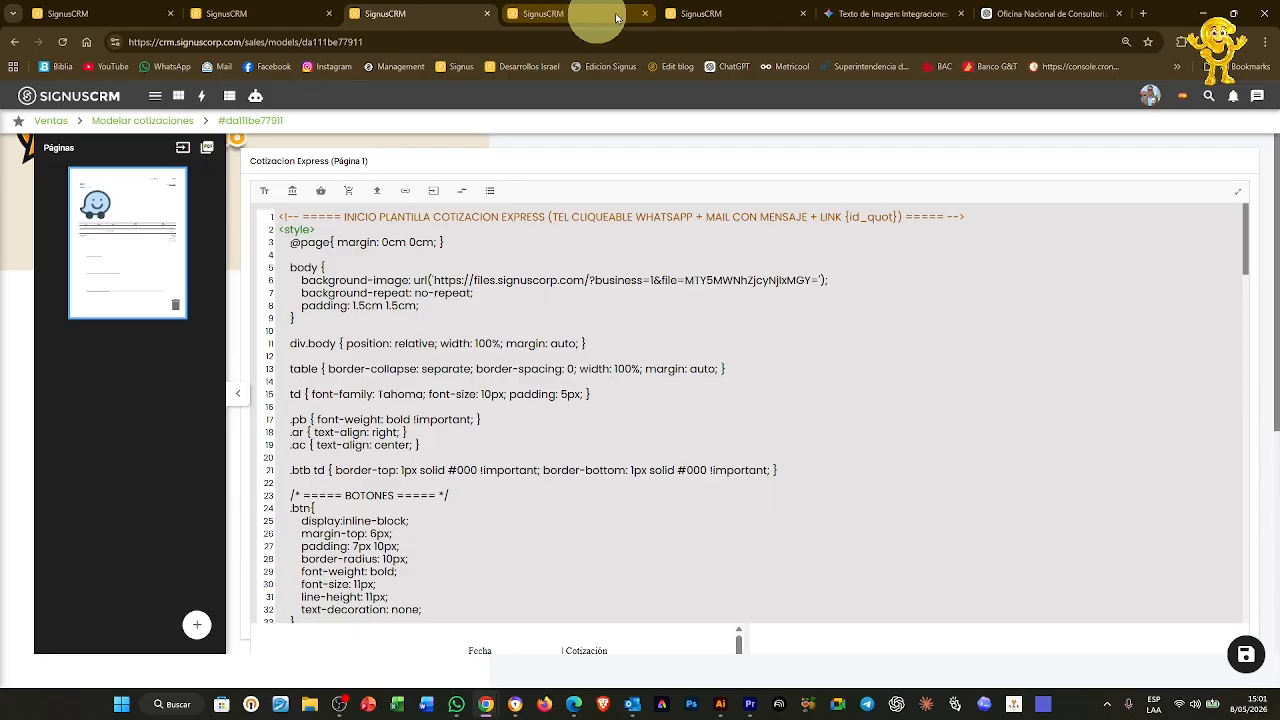
Set quotation CBAS0000024's Tipo de pago external value to Crédito and save it
left_click(700, 14)
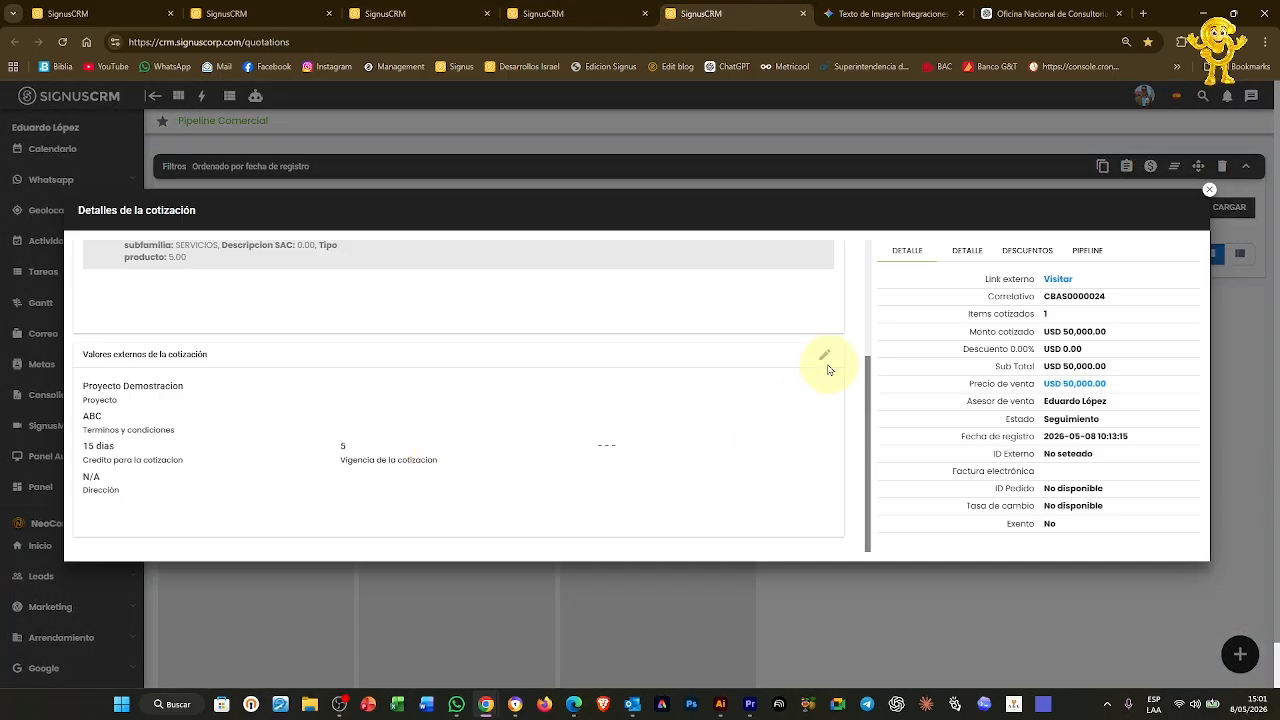
left_click(826, 357)
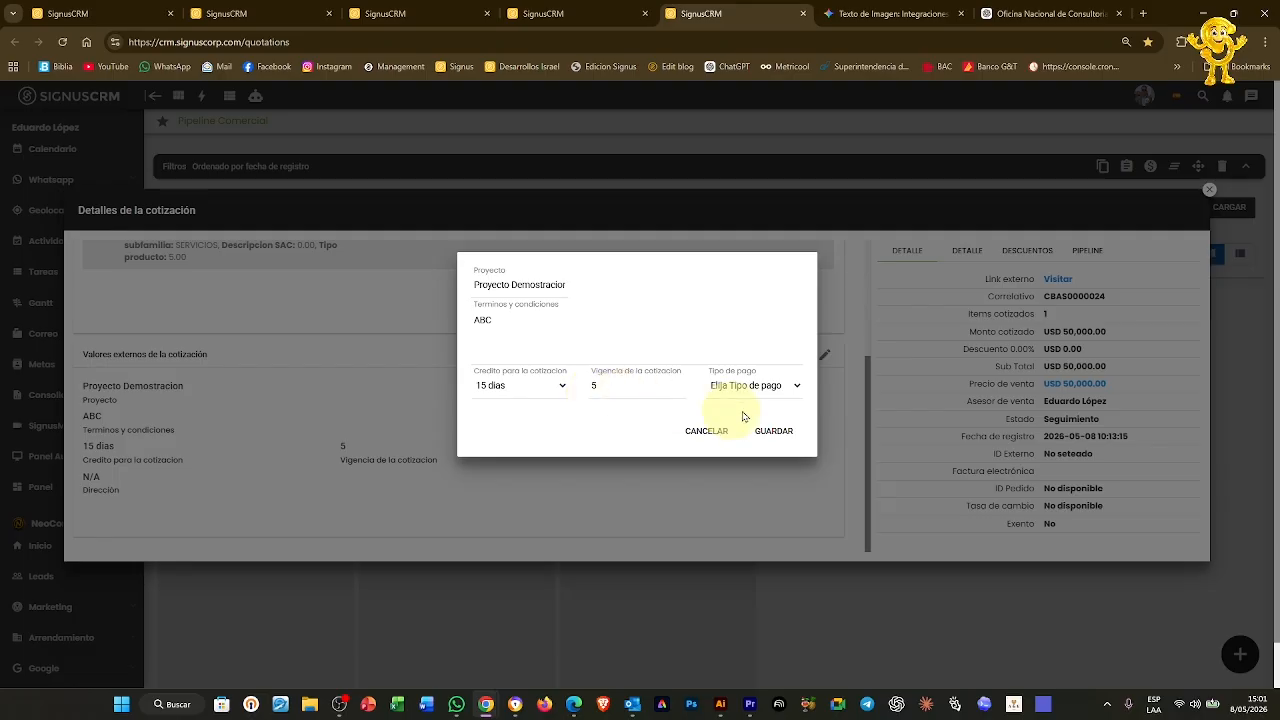
left_click(760, 386)
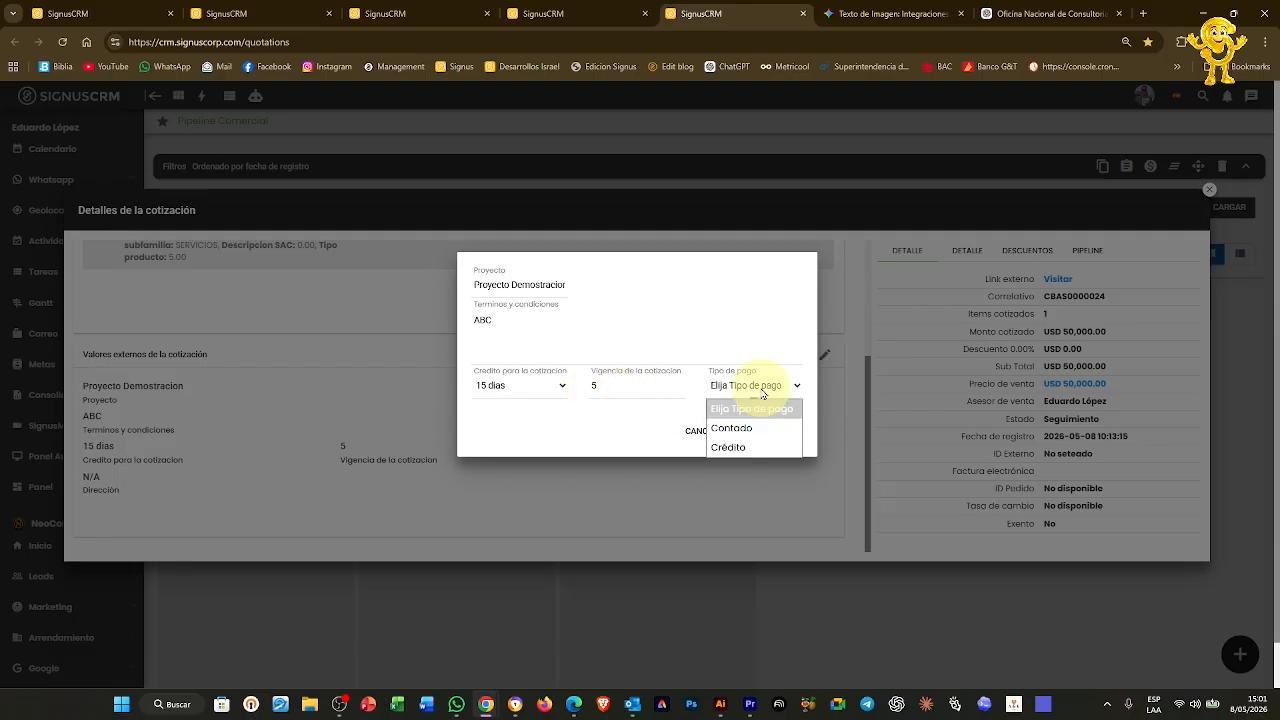
left_click(757, 449)
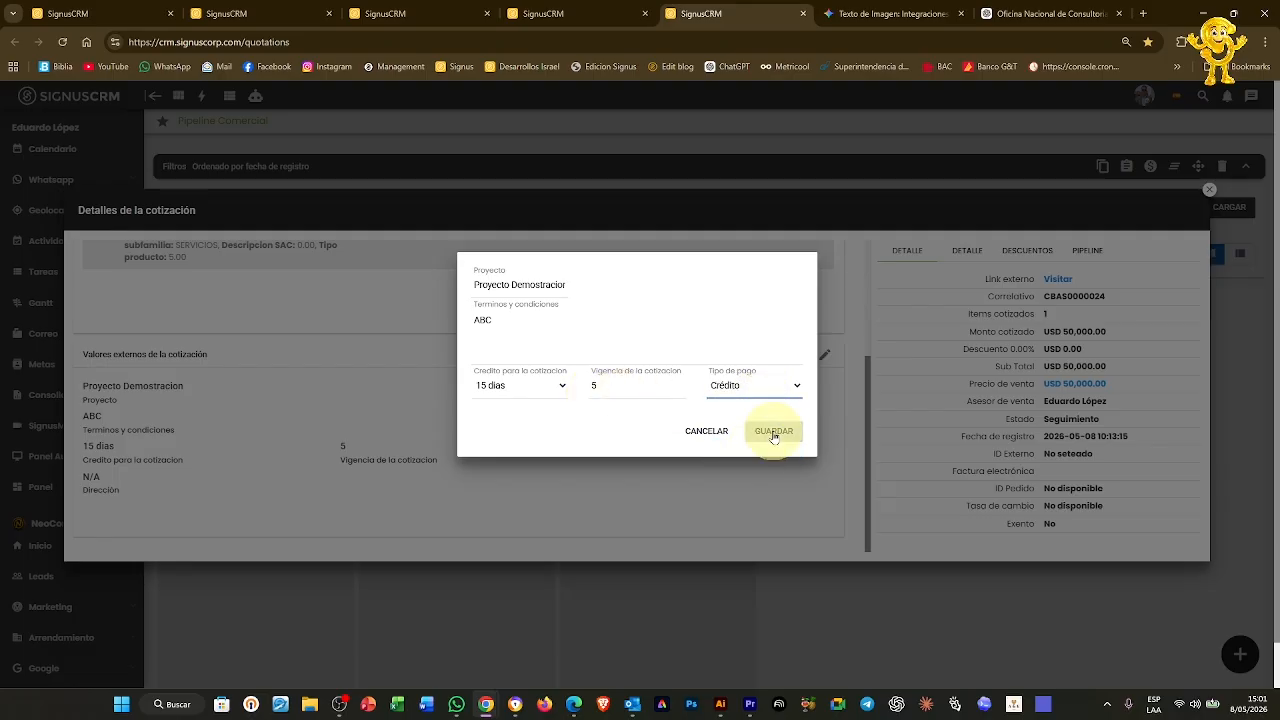
left_click(771, 433)
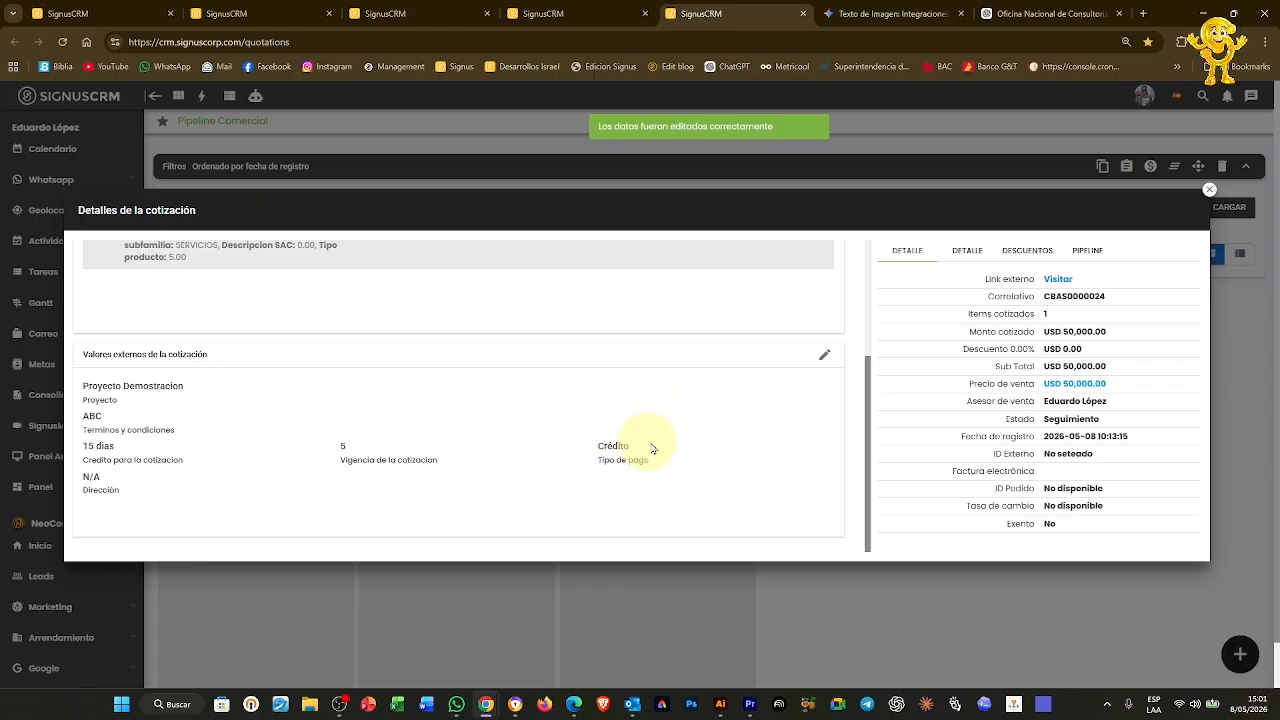
Close the quotation details and open the Demo Formulario case from Procesos › Casos for editing
left_click(1208, 191)
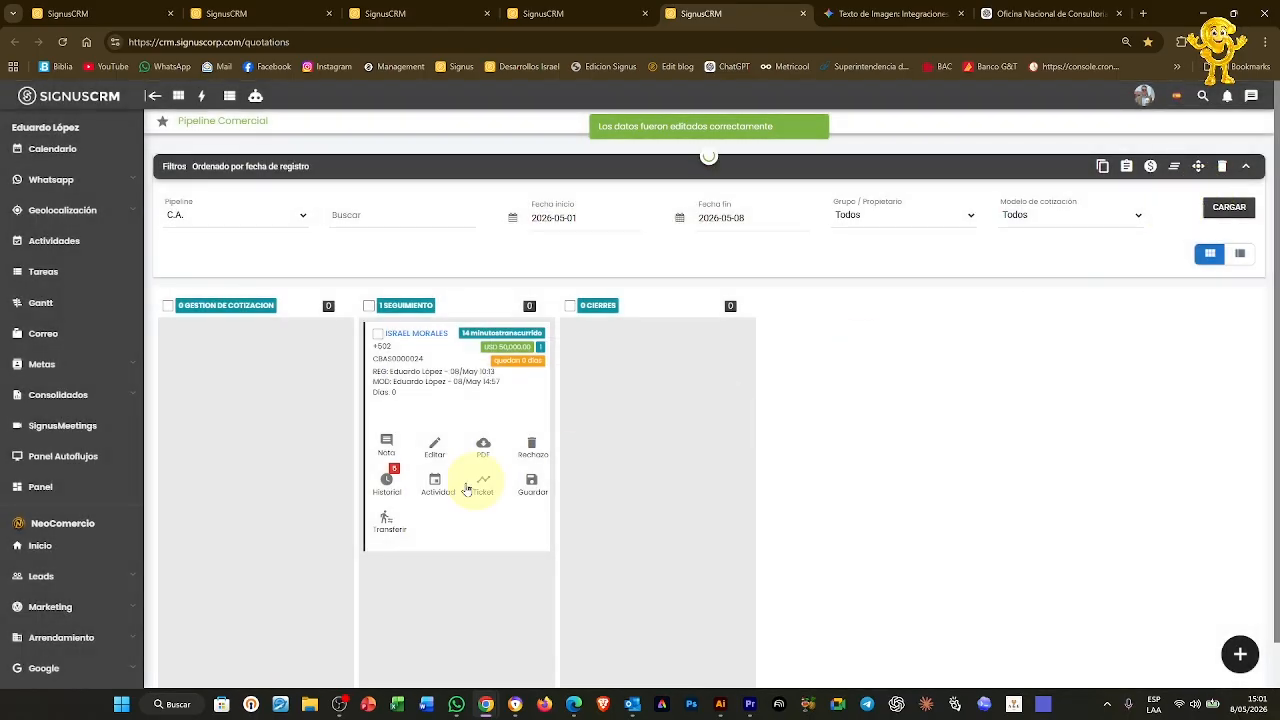
left_click(584, 21)
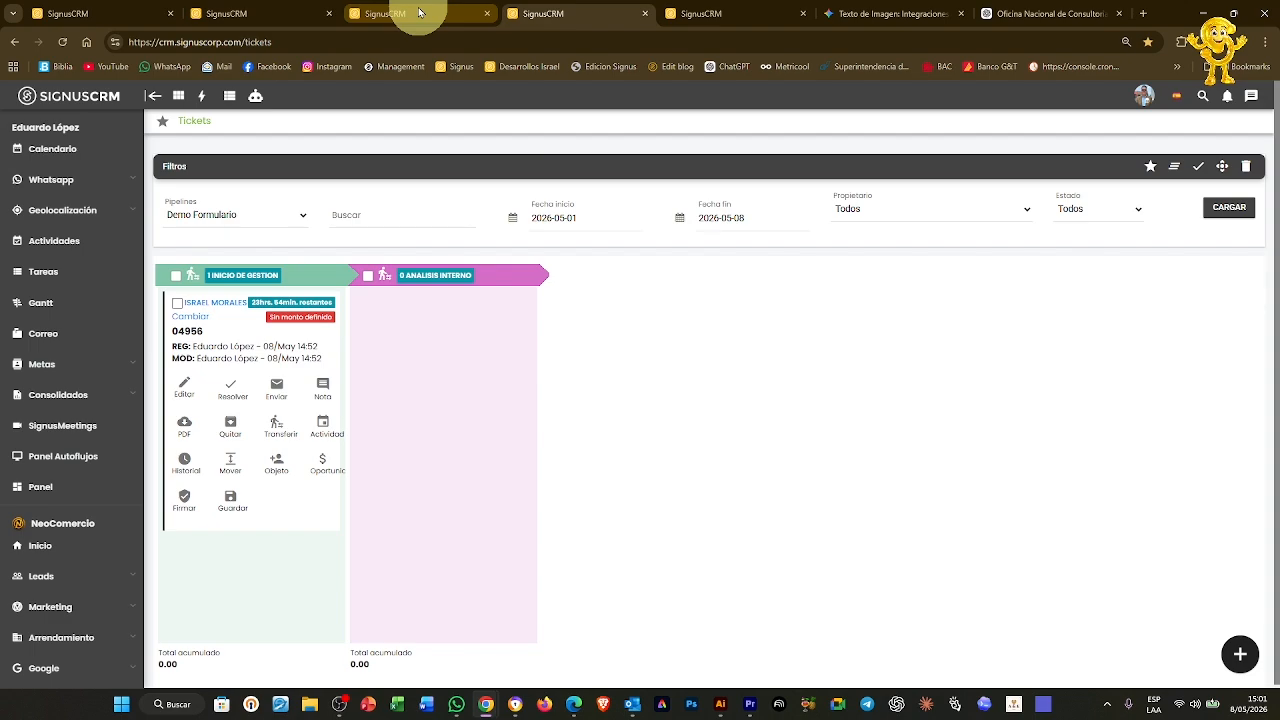
left_click(255, 12)
left_click(124, 13)
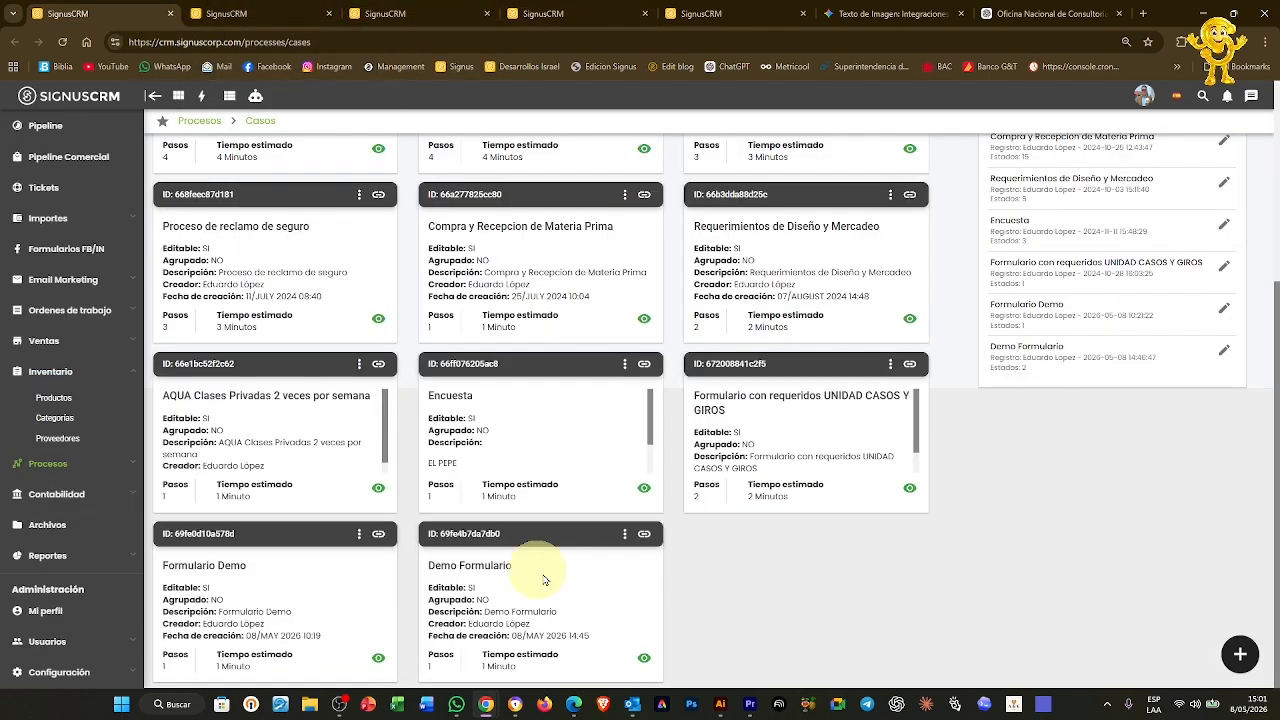
left_click(625, 535)
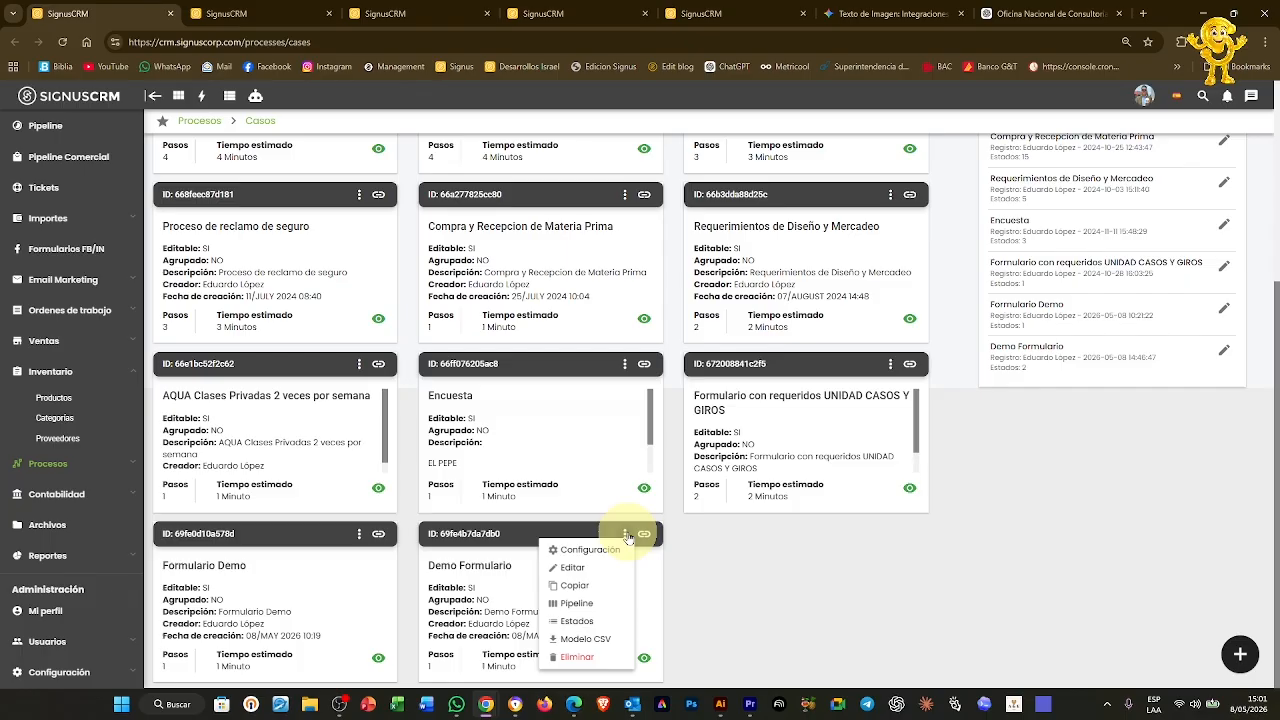
left_click(586, 569)
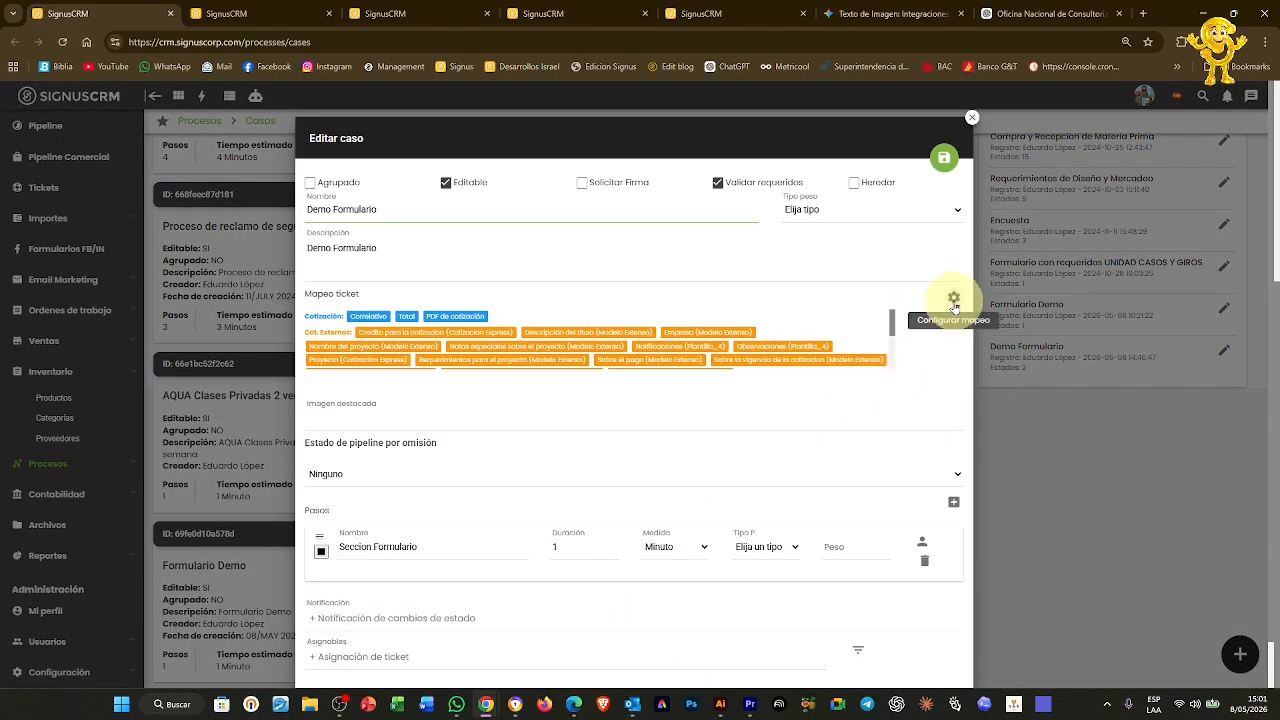
Check the quotation external fields mapping, now 26 fields including Tipo de pago, and save the case
left_click(954, 302)
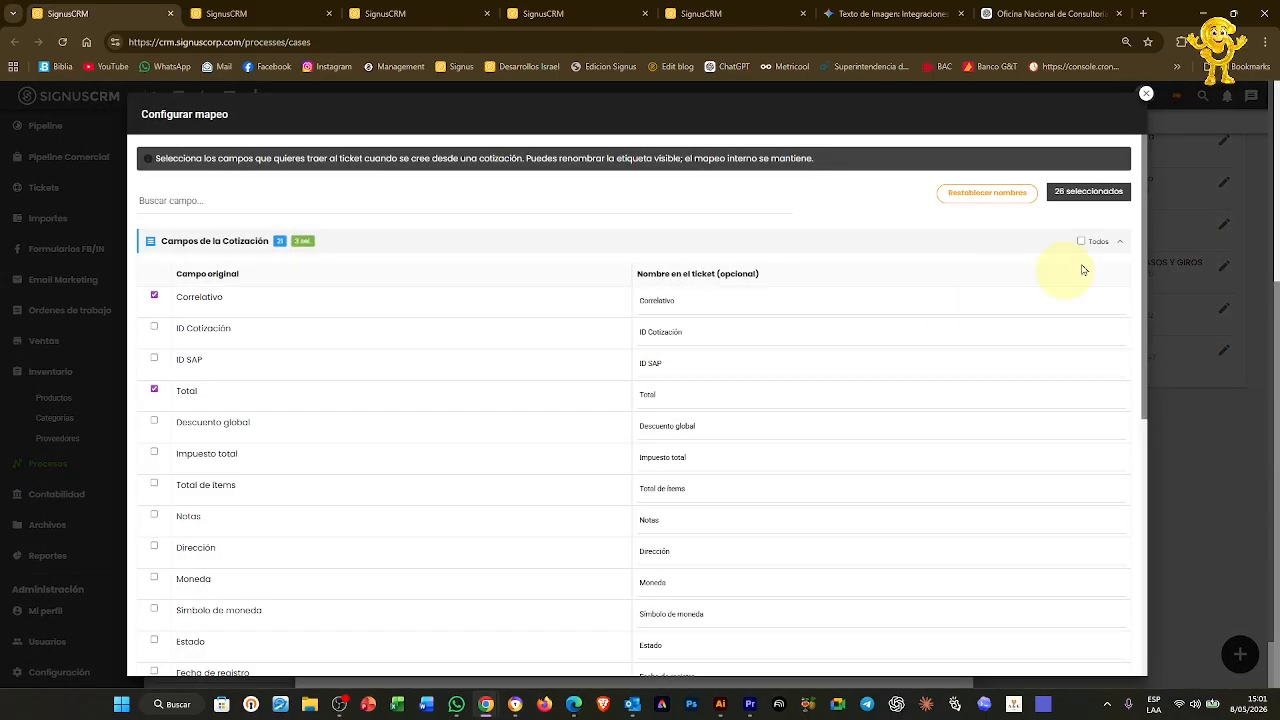
left_click(1124, 244)
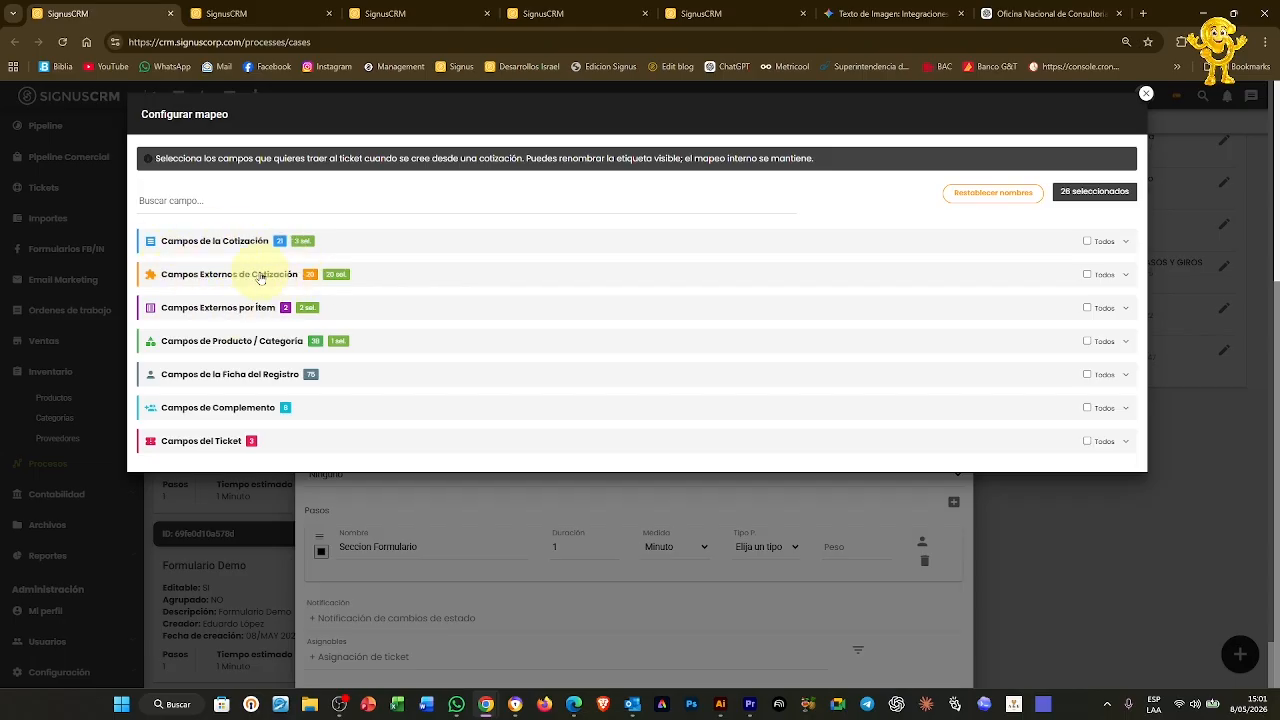
left_click(260, 278)
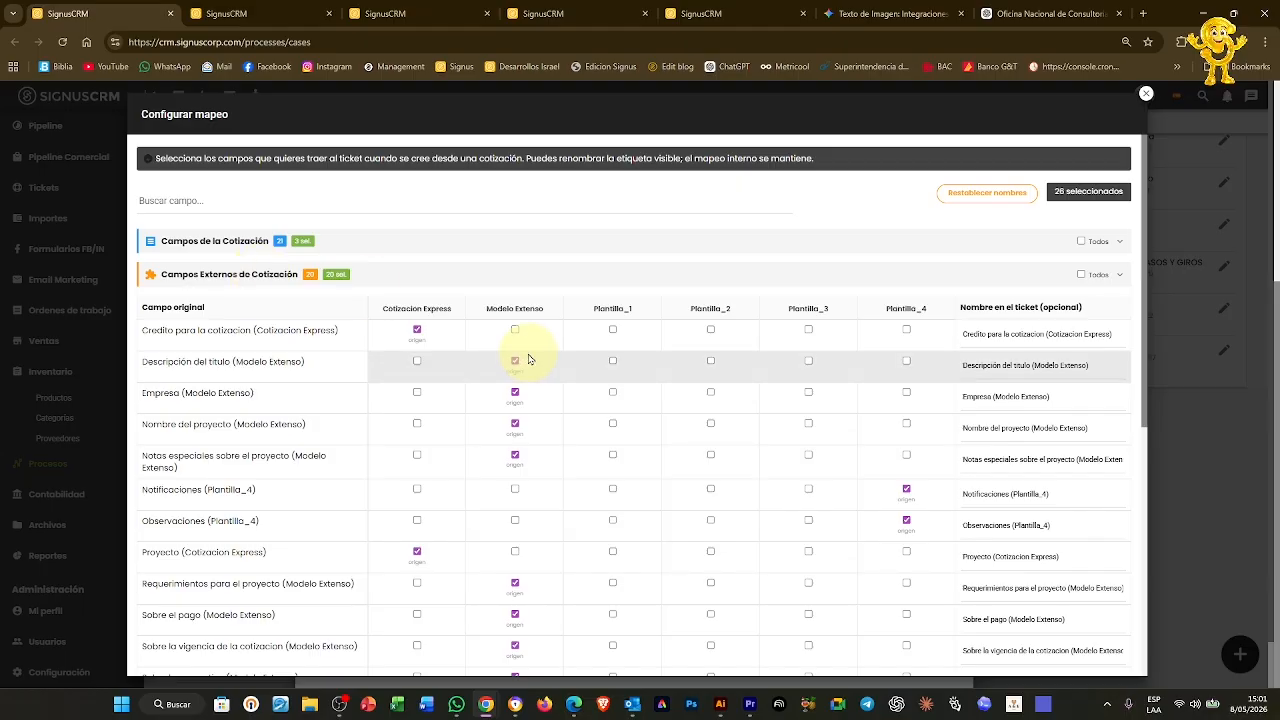
scroll(522, 355, "down", 1)
scroll(520, 355, "down", 5)
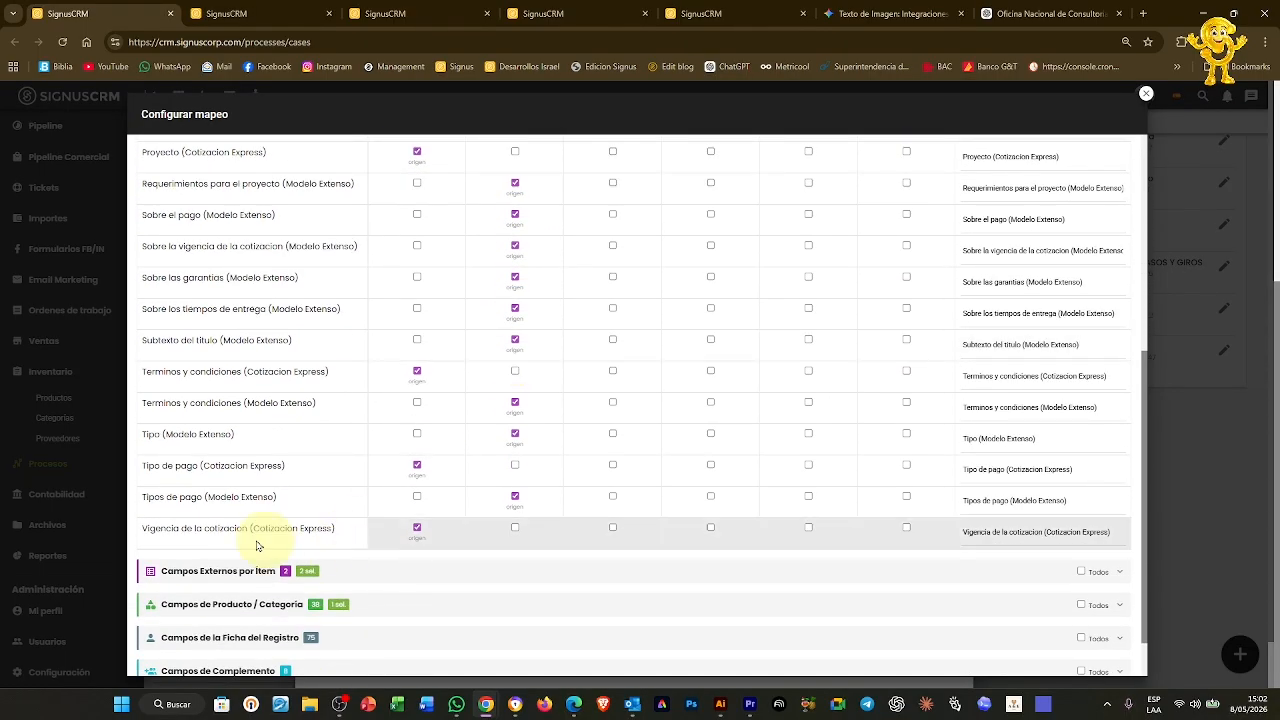
scroll(270, 480, "up", 5)
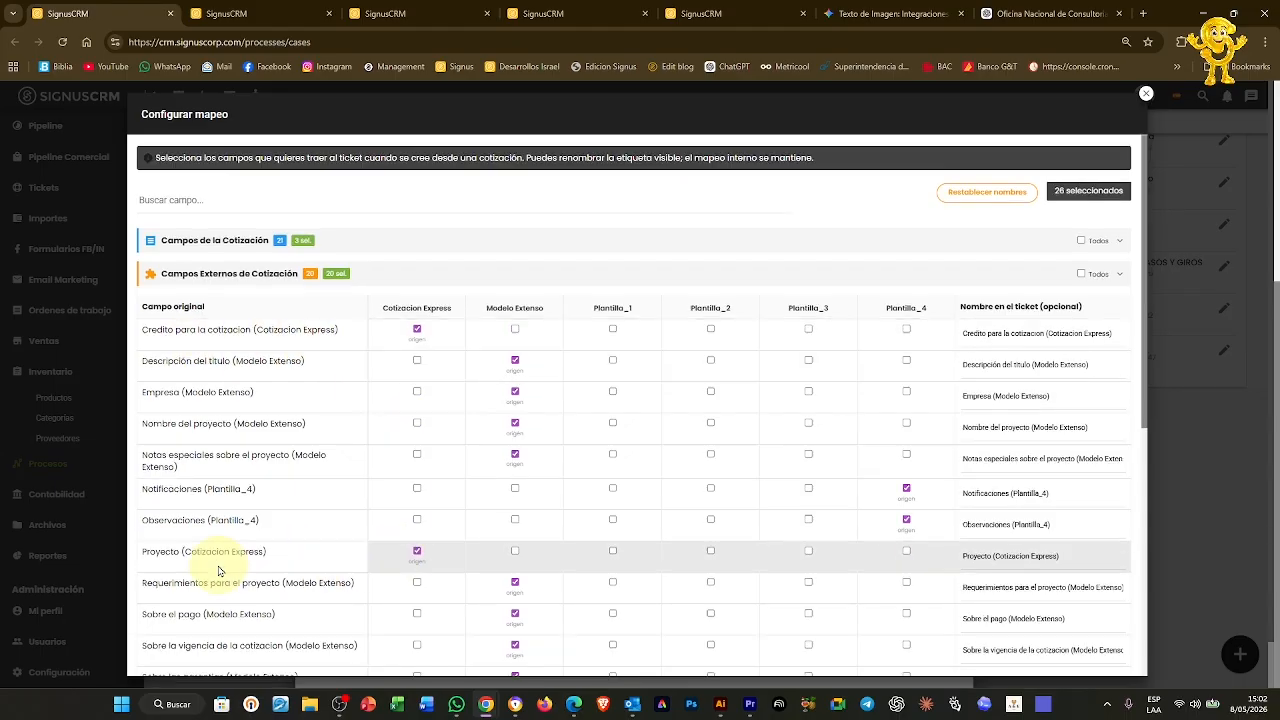
scroll(245, 569, "down", 3)
scroll(330, 517, "down", 2)
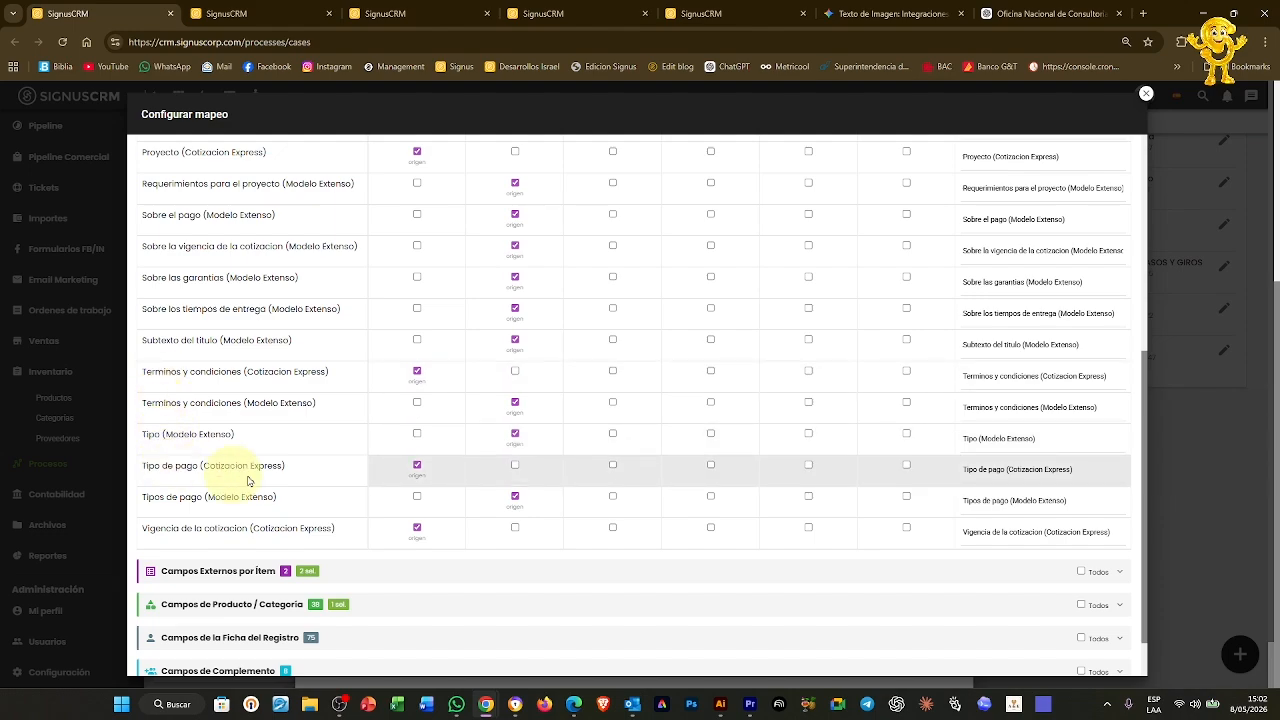
scroll(420, 475, "up", 5)
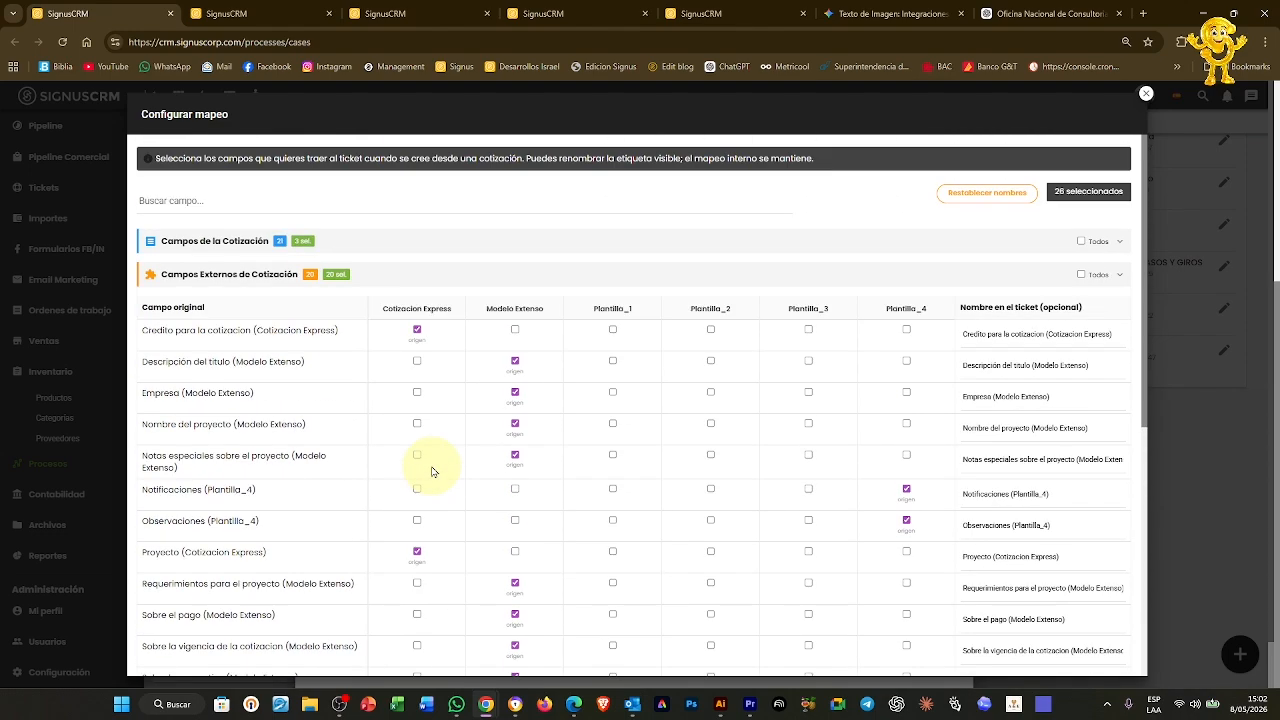
left_click(1145, 97)
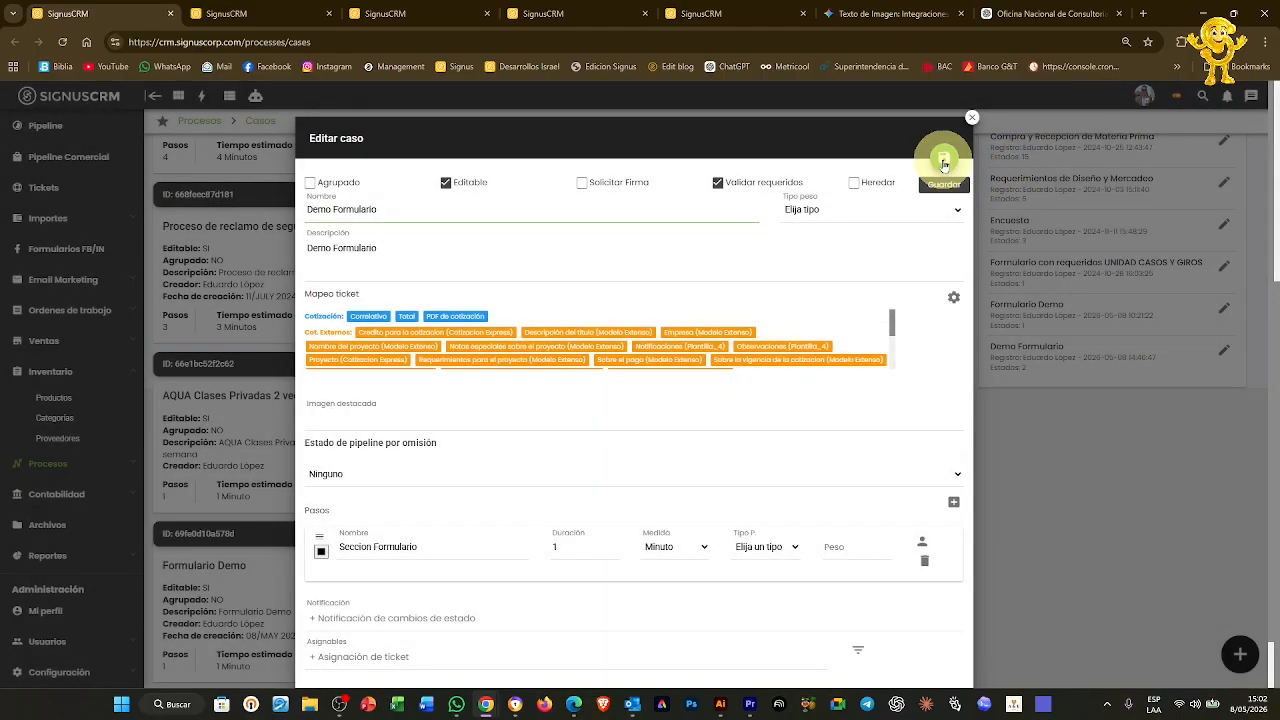
left_click(943, 165)
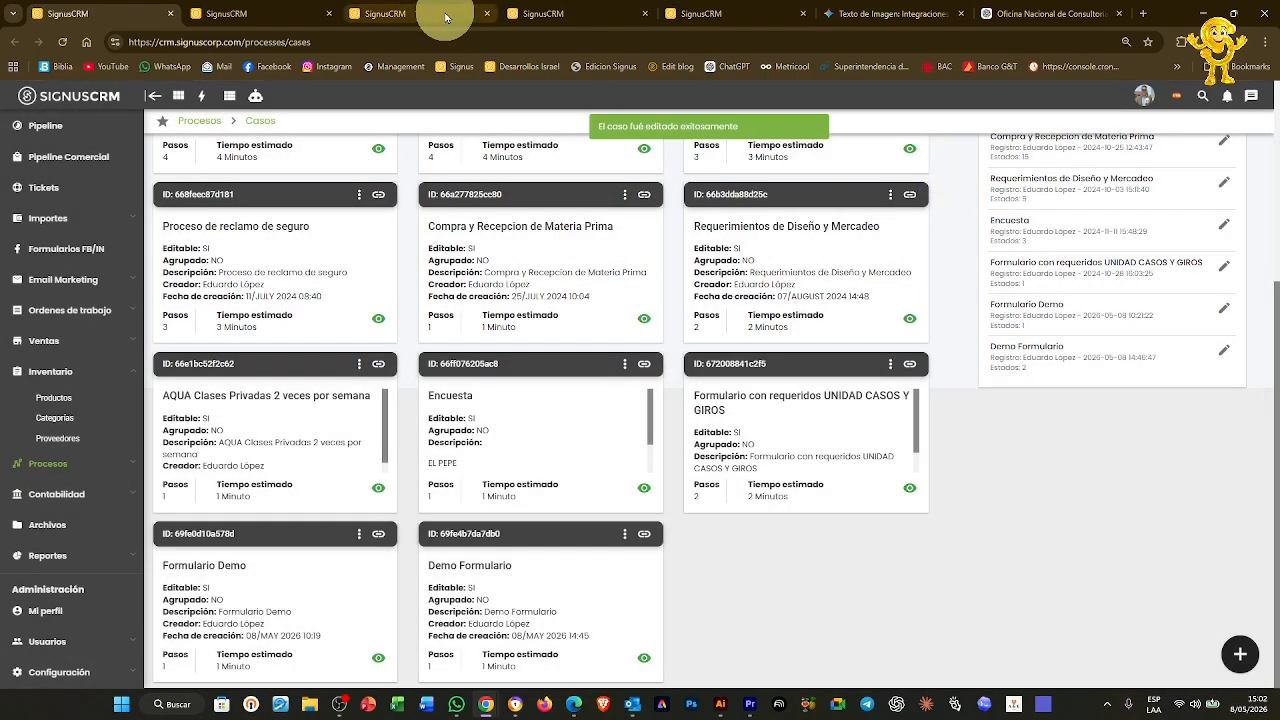
Check ticket 04956, still in Inicio de gestión, glance at Pipeline Comercial, and expand Leads
left_click(403, 10)
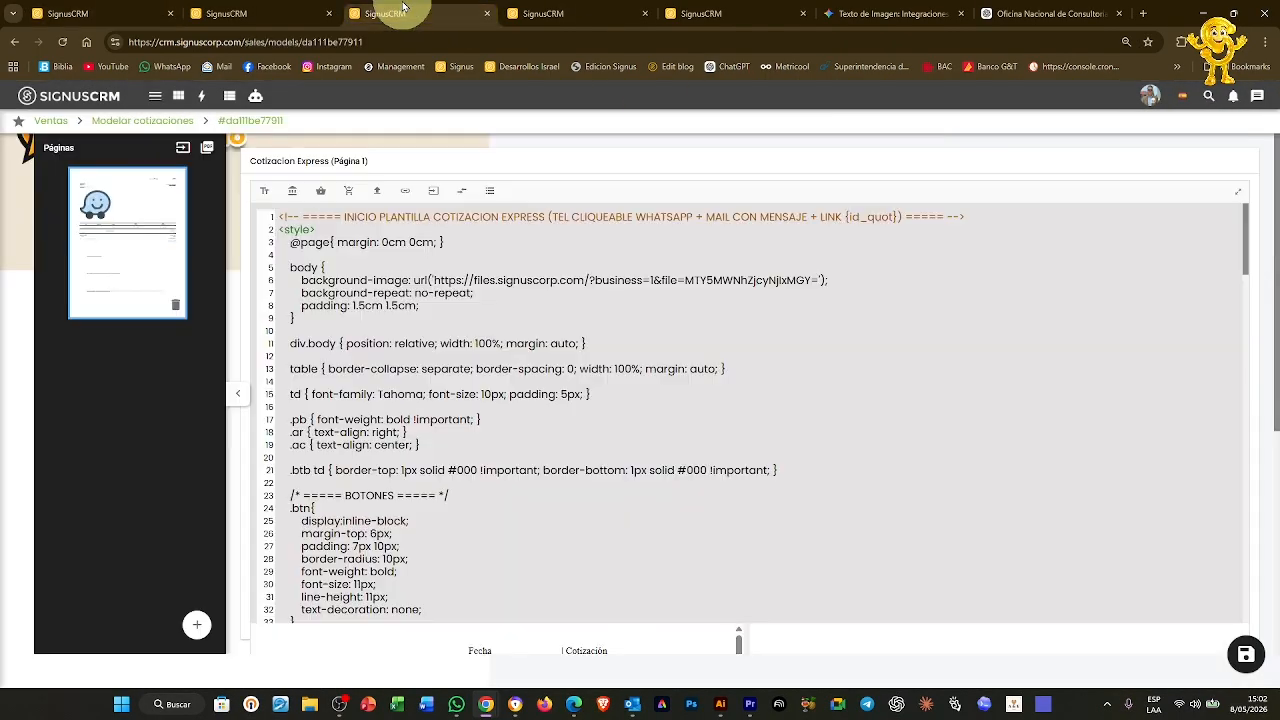
left_click(544, 12)
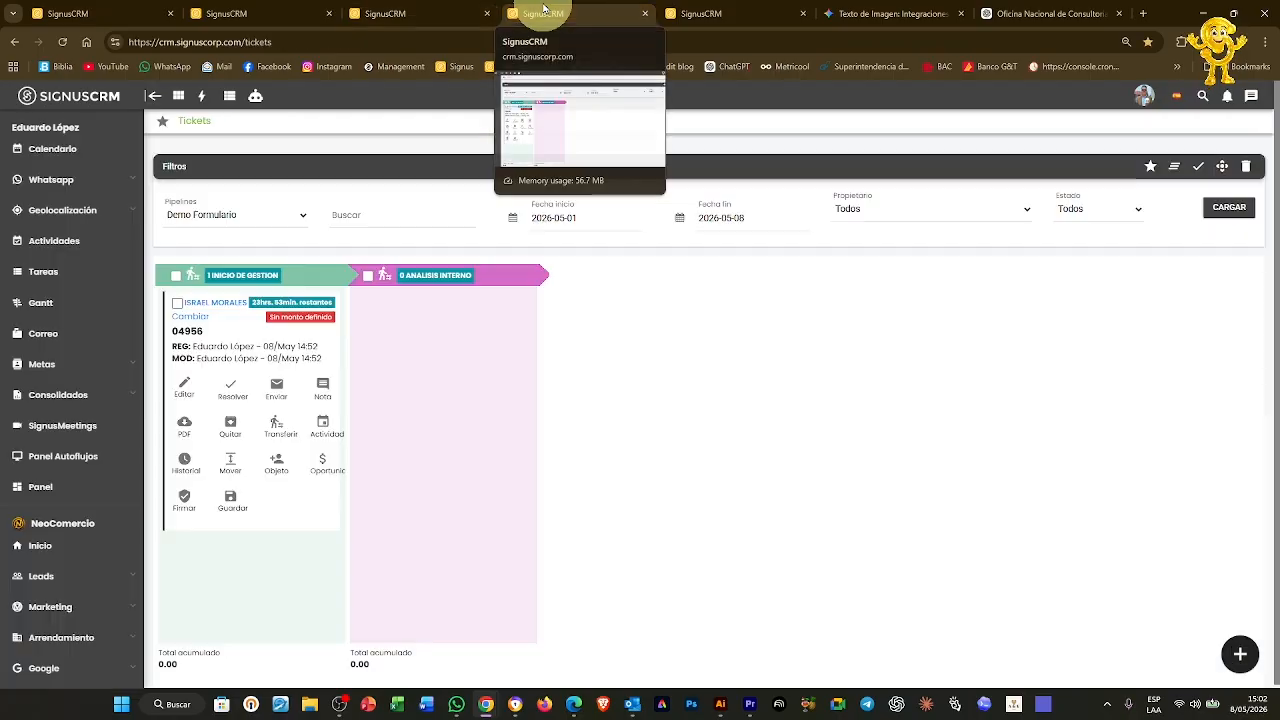
left_click(186, 397)
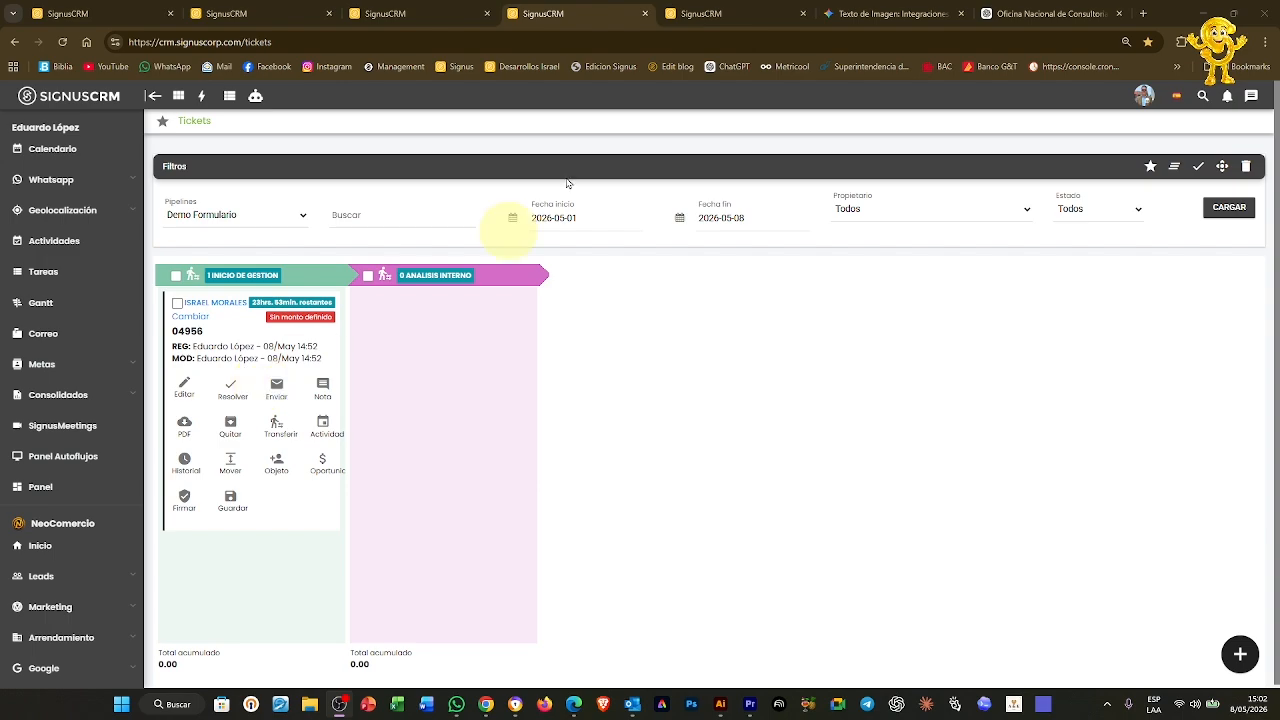
left_click(737, 13)
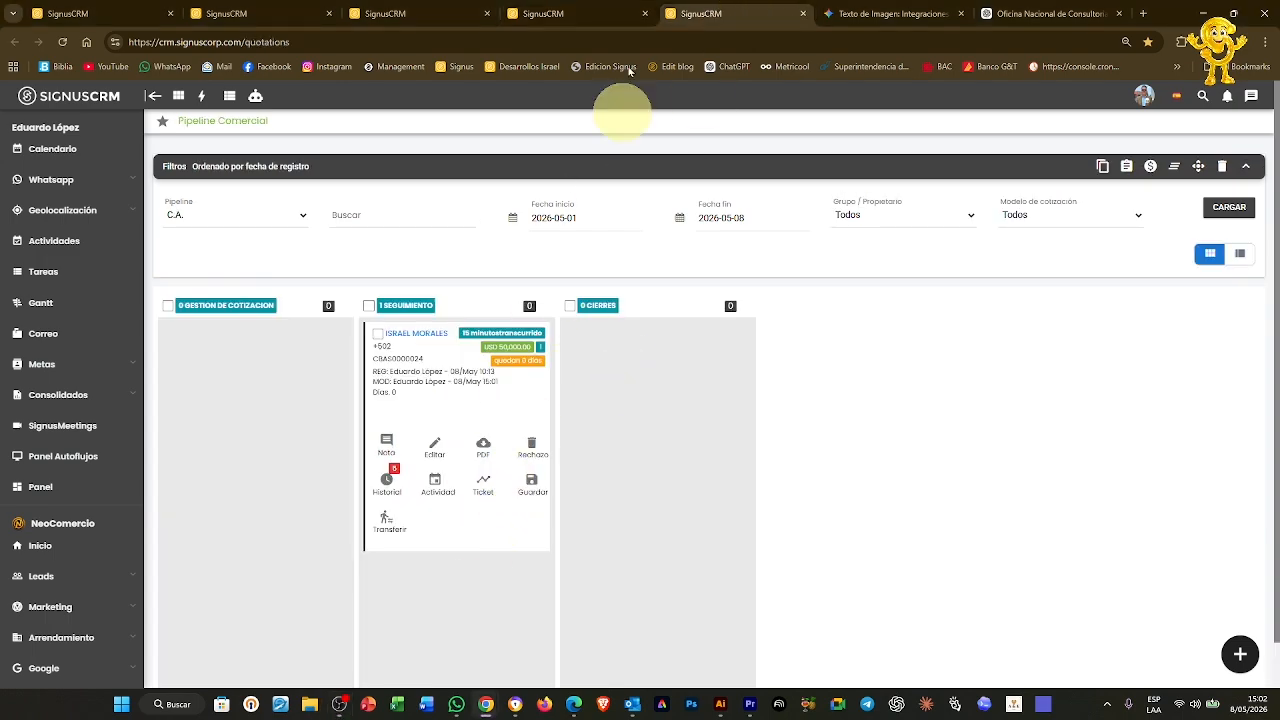
left_click(615, 13)
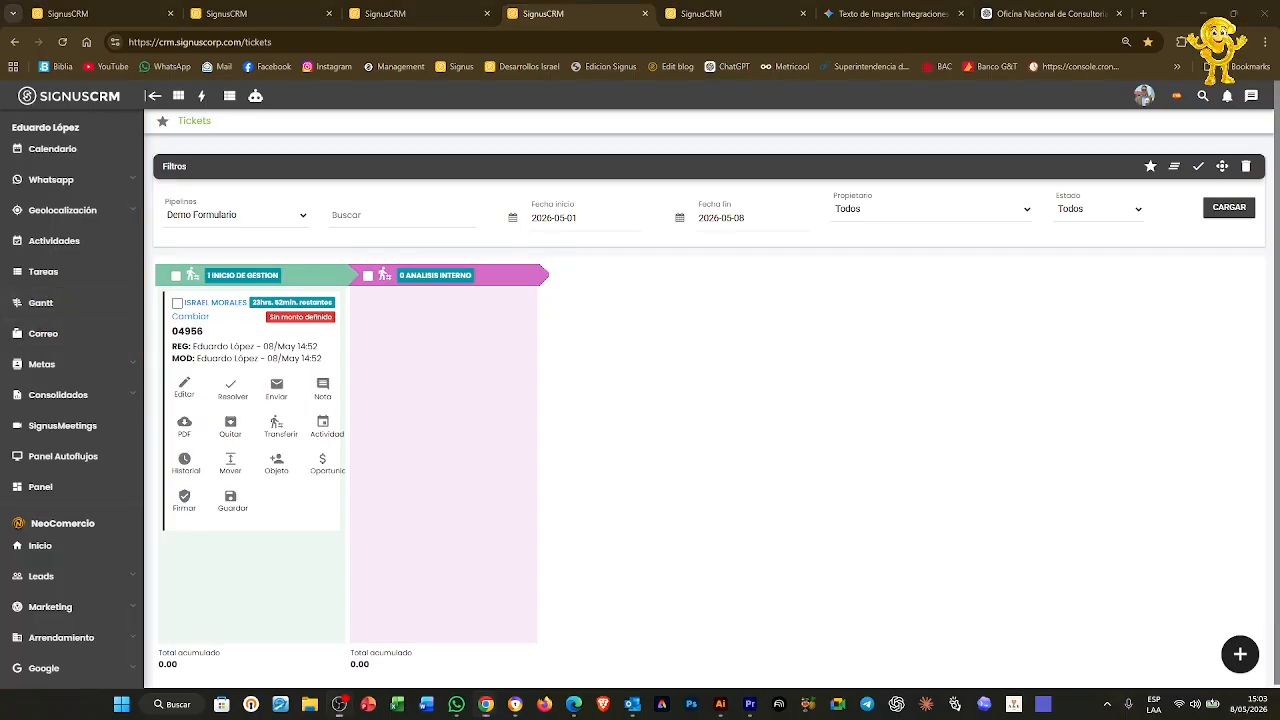
left_click(40, 577)
Open Leads › Todos in a new tab and start adding a related object to the lead
scroll(38, 565, "down", 5)
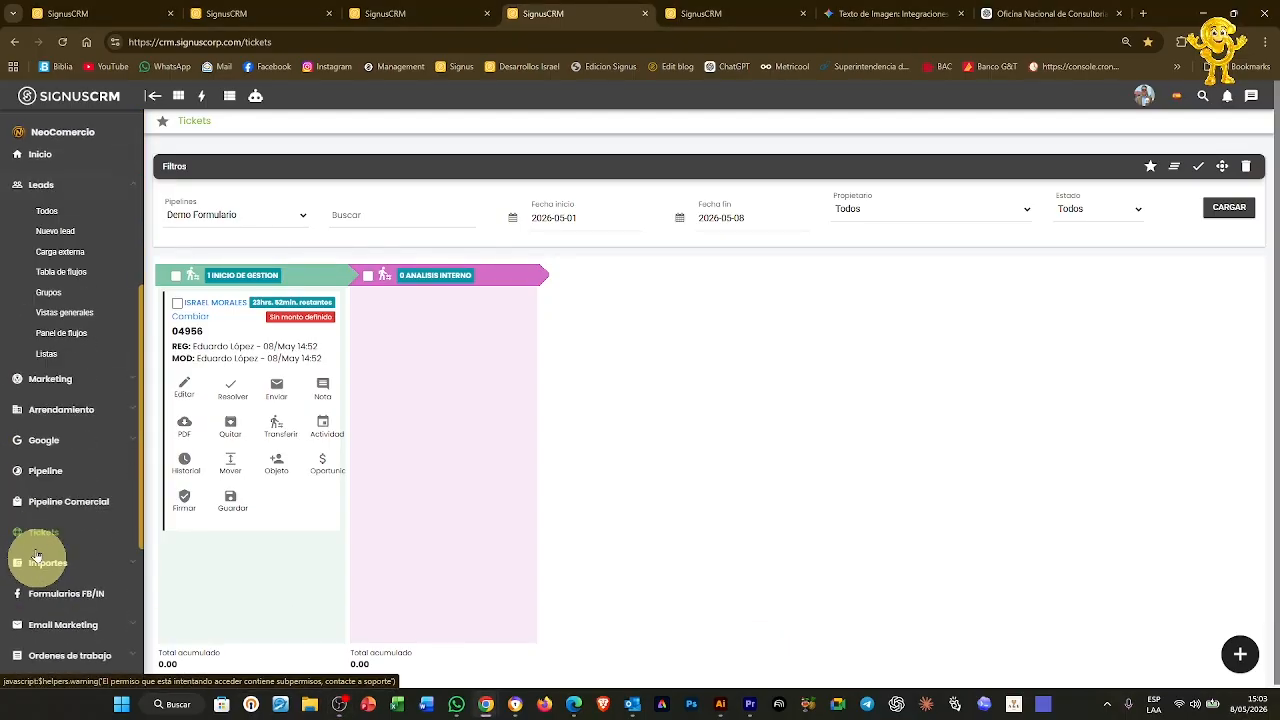
right_click(50, 152)
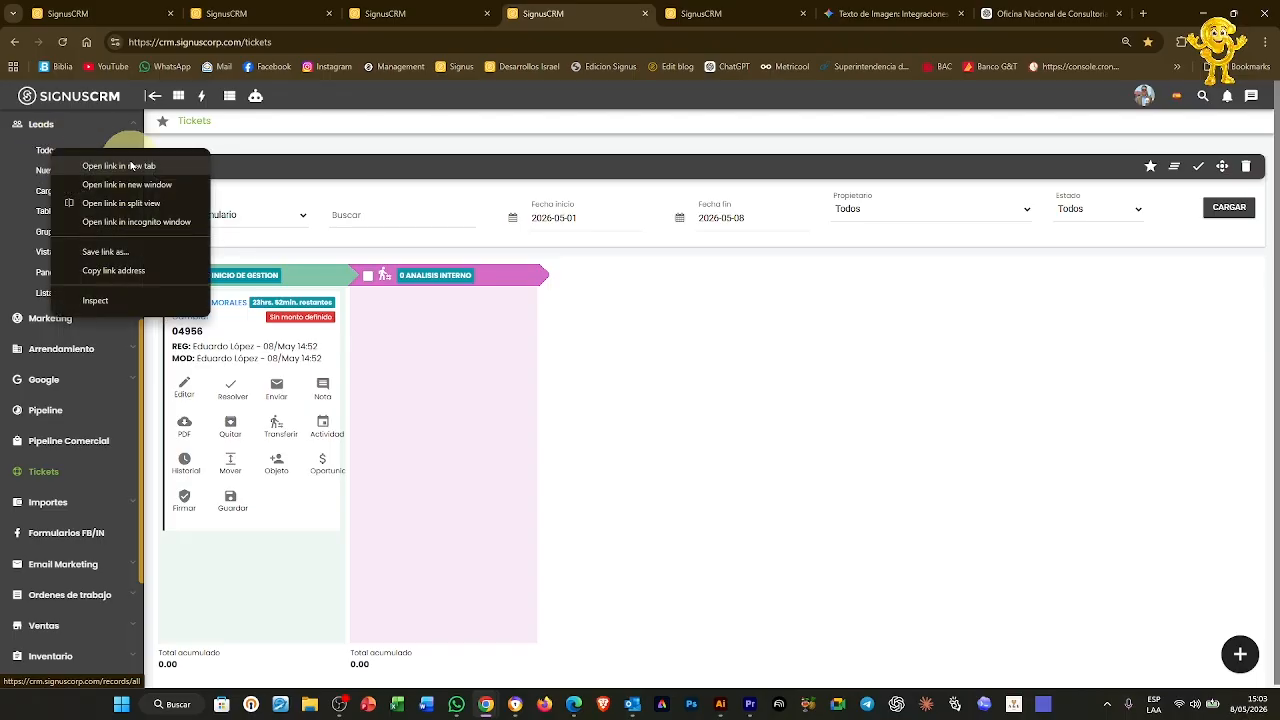
left_click(112, 169)
left_click(743, 13)
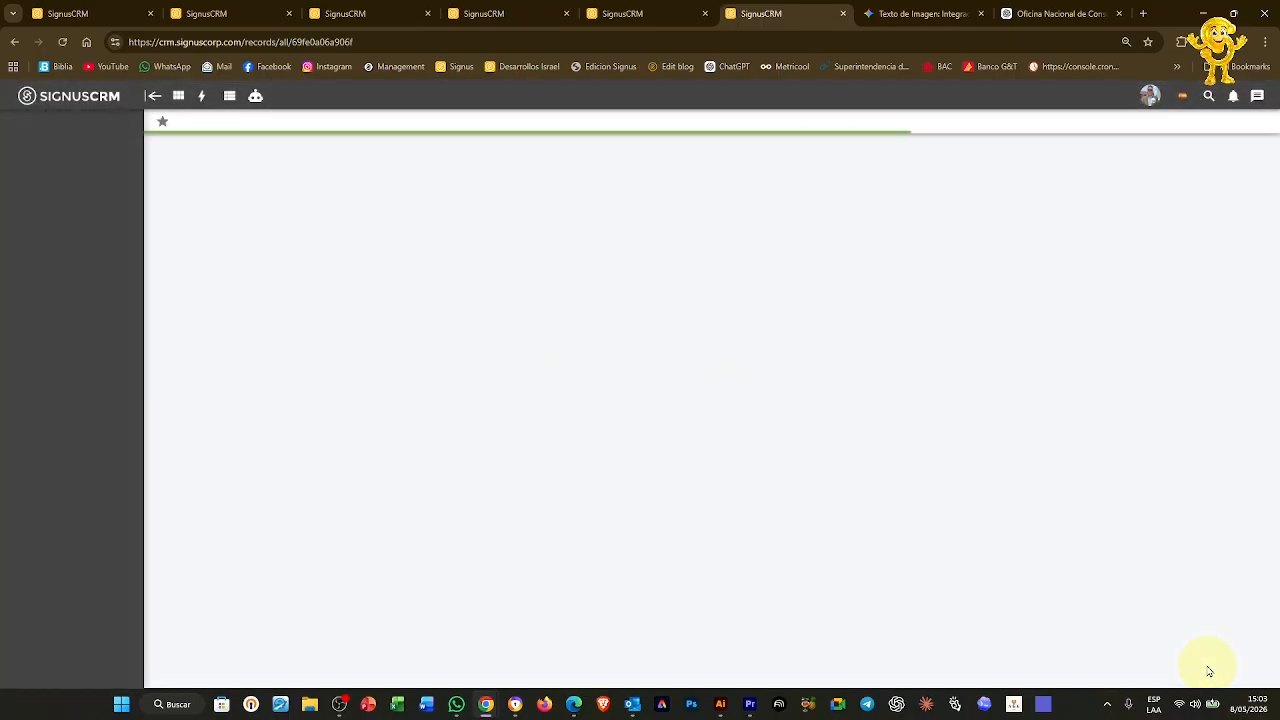
left_click(1240, 654)
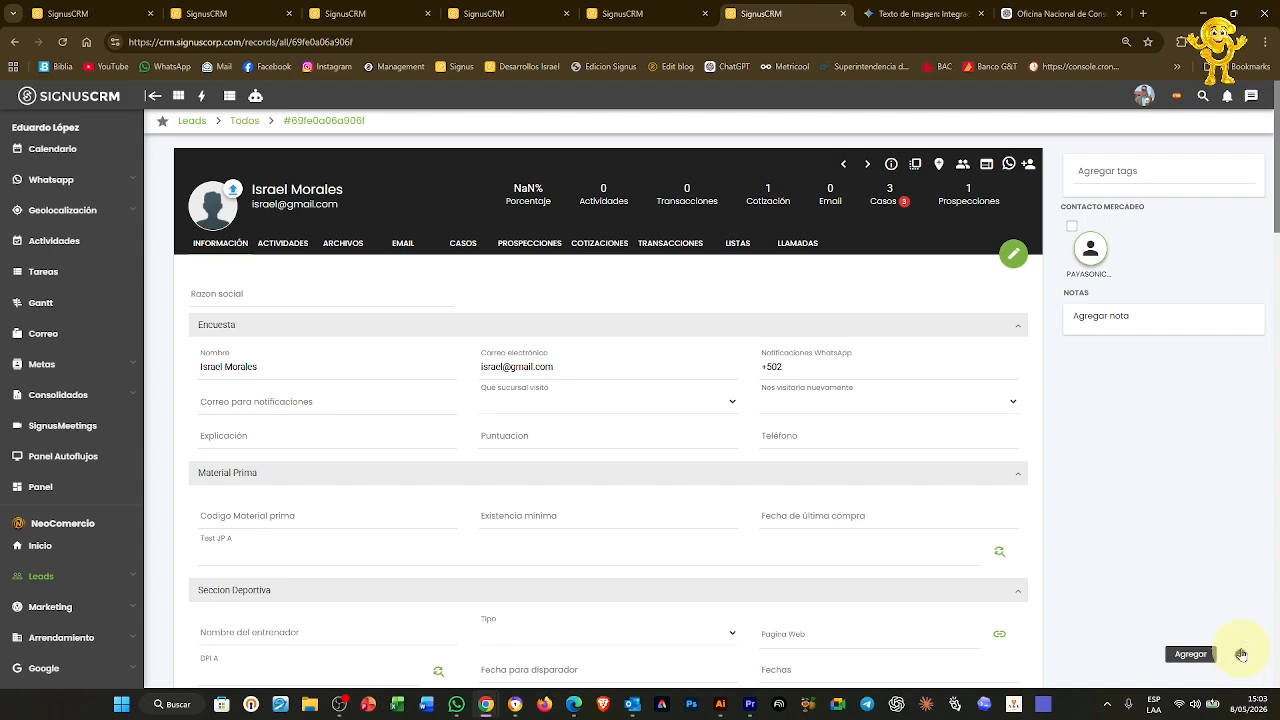
left_click(1237, 386)
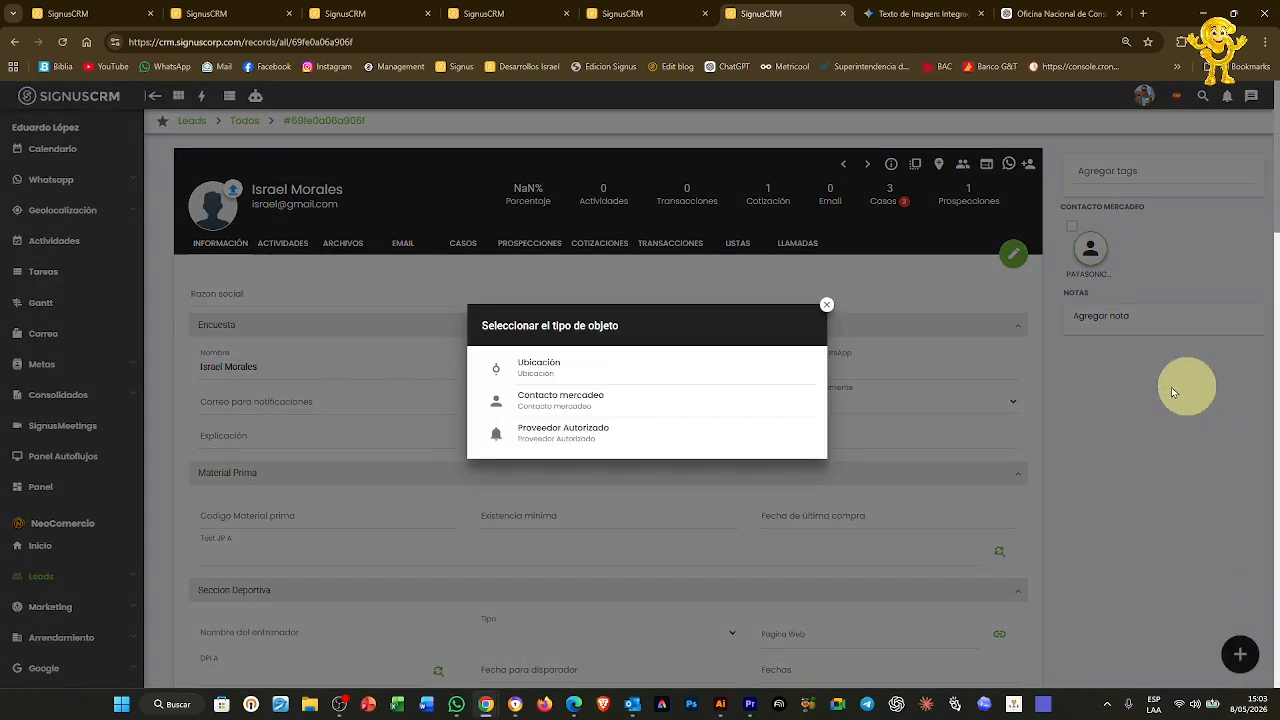
Add a marketing contact with the contact's name, position GERENTE GEN, a phone number and a suggested e-mail
left_click(571, 402)
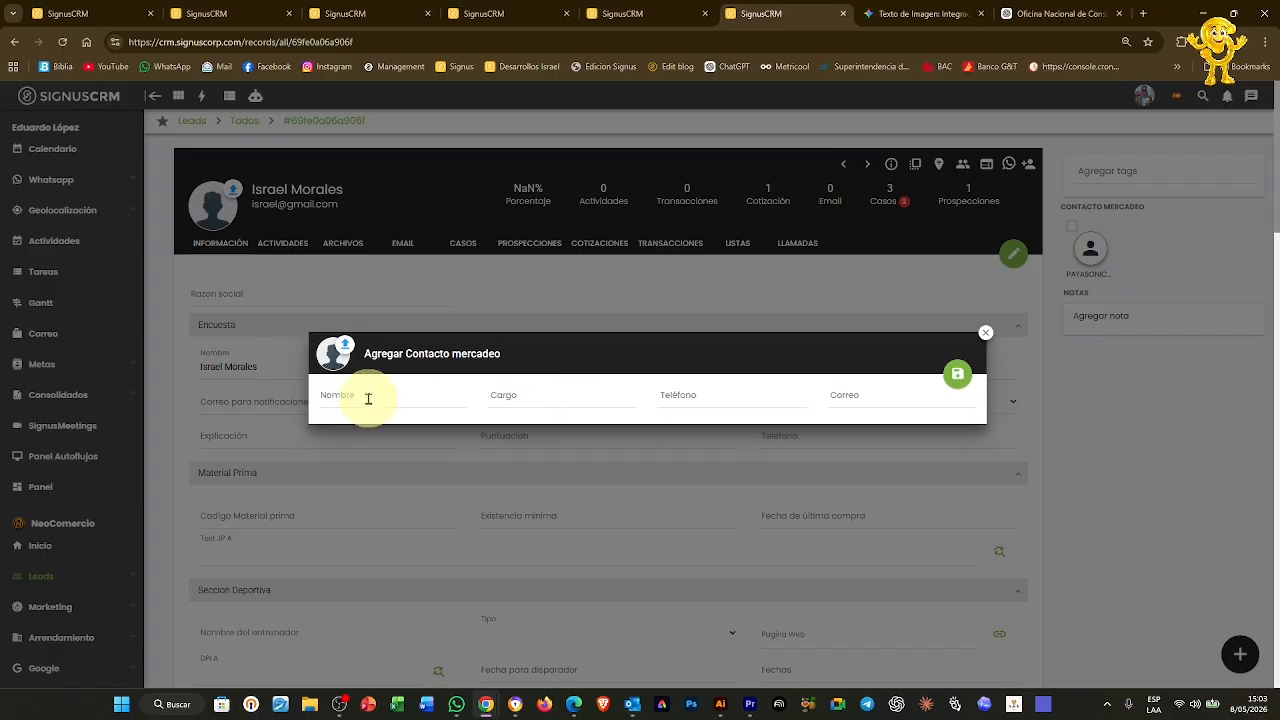
left_click(368, 398)
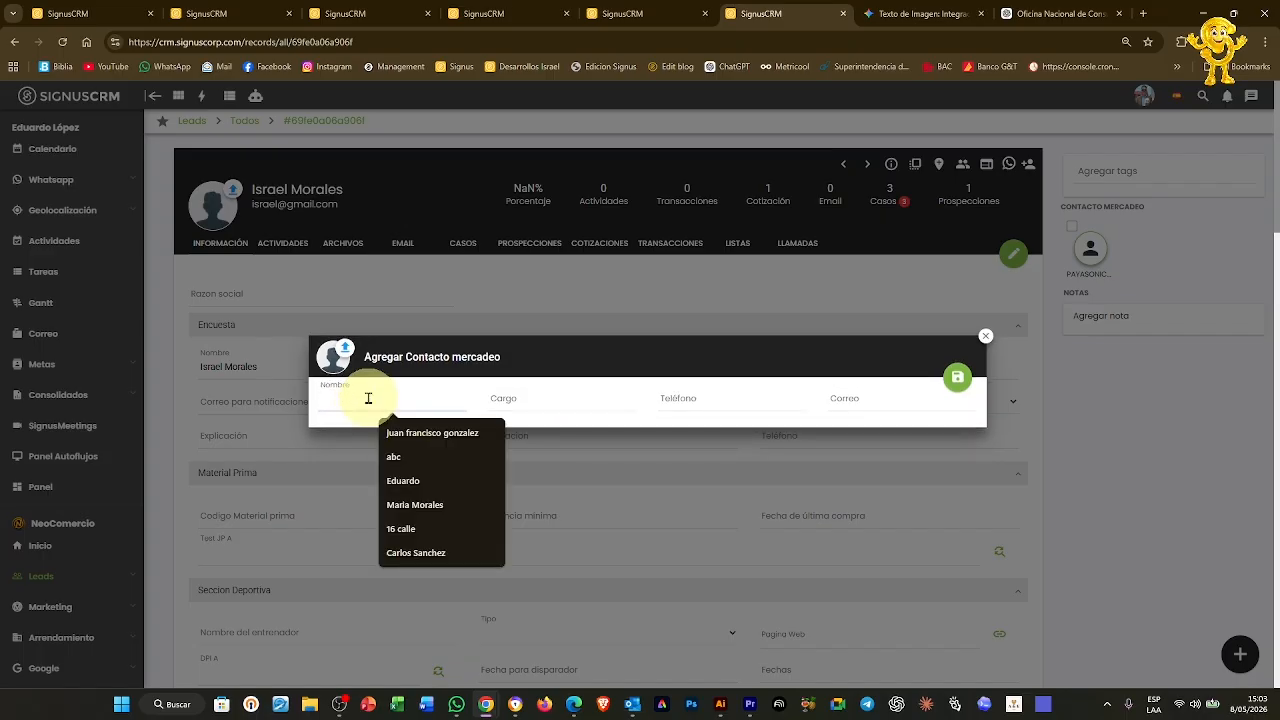
type("PEDRO")
key("Tab")
type("GERENTE")
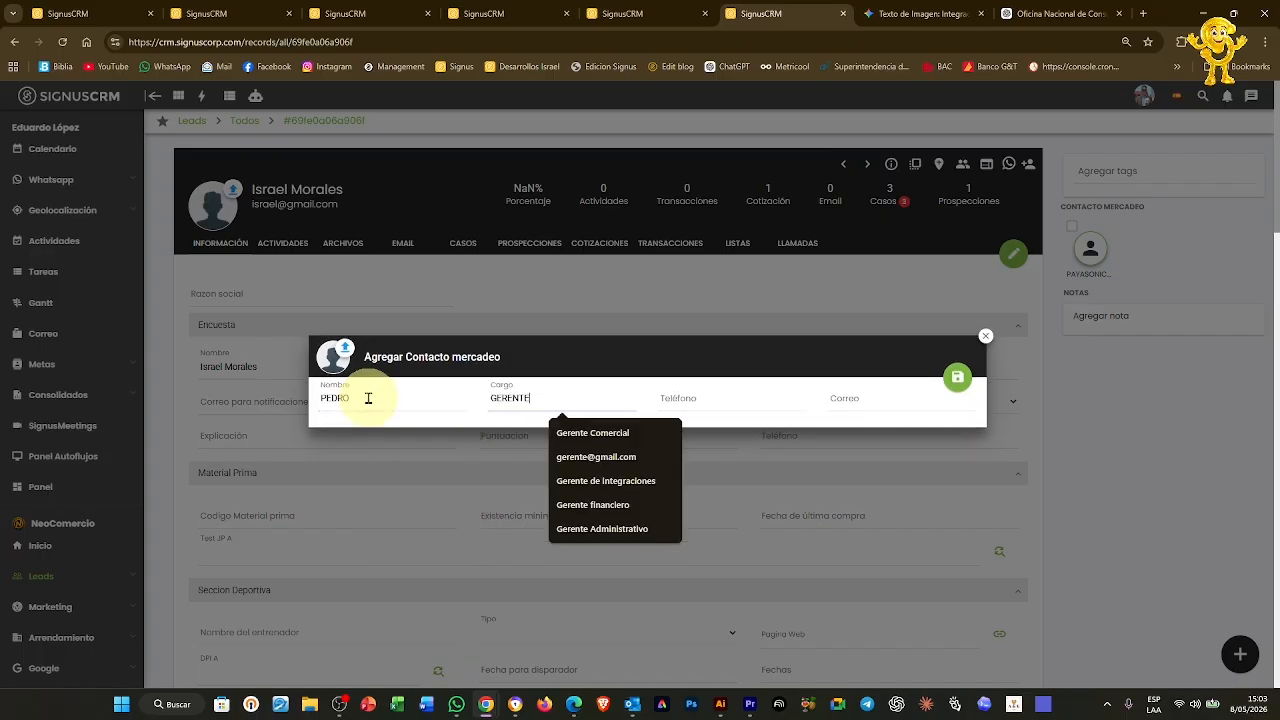
type(" GENRAL")
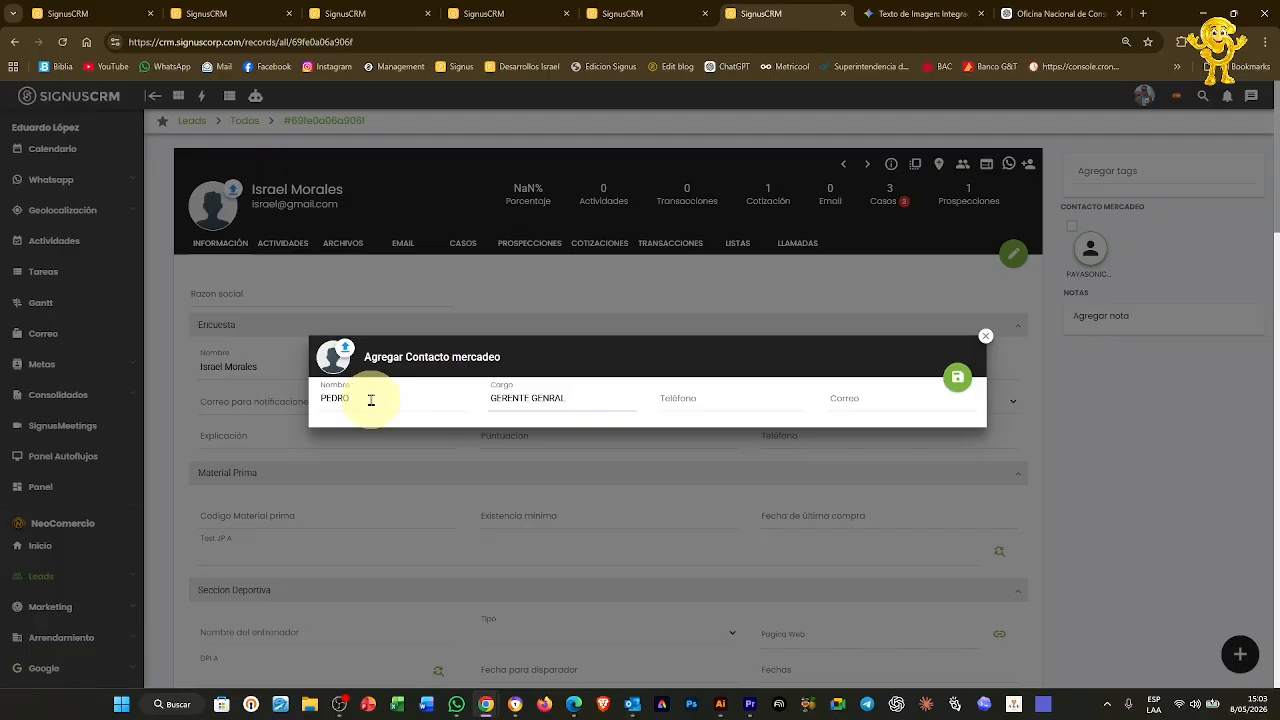
left_click(709, 404)
type("123")
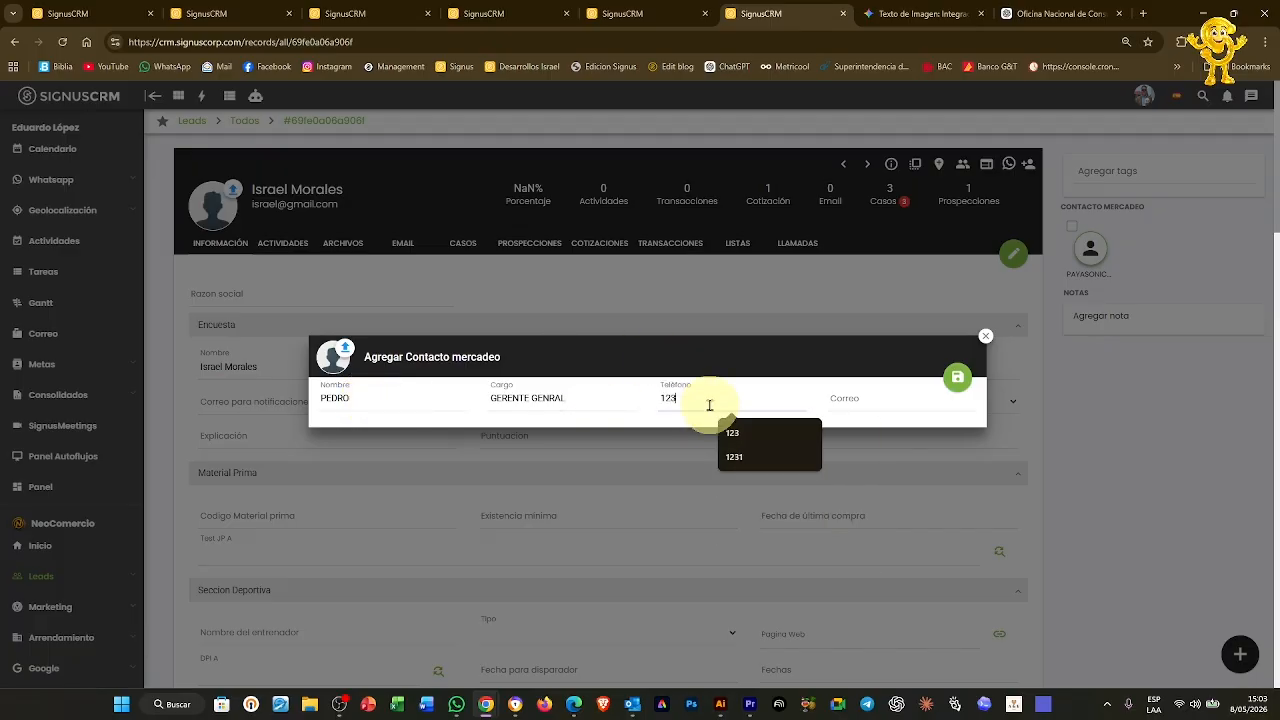
type("45")
left_click(872, 396)
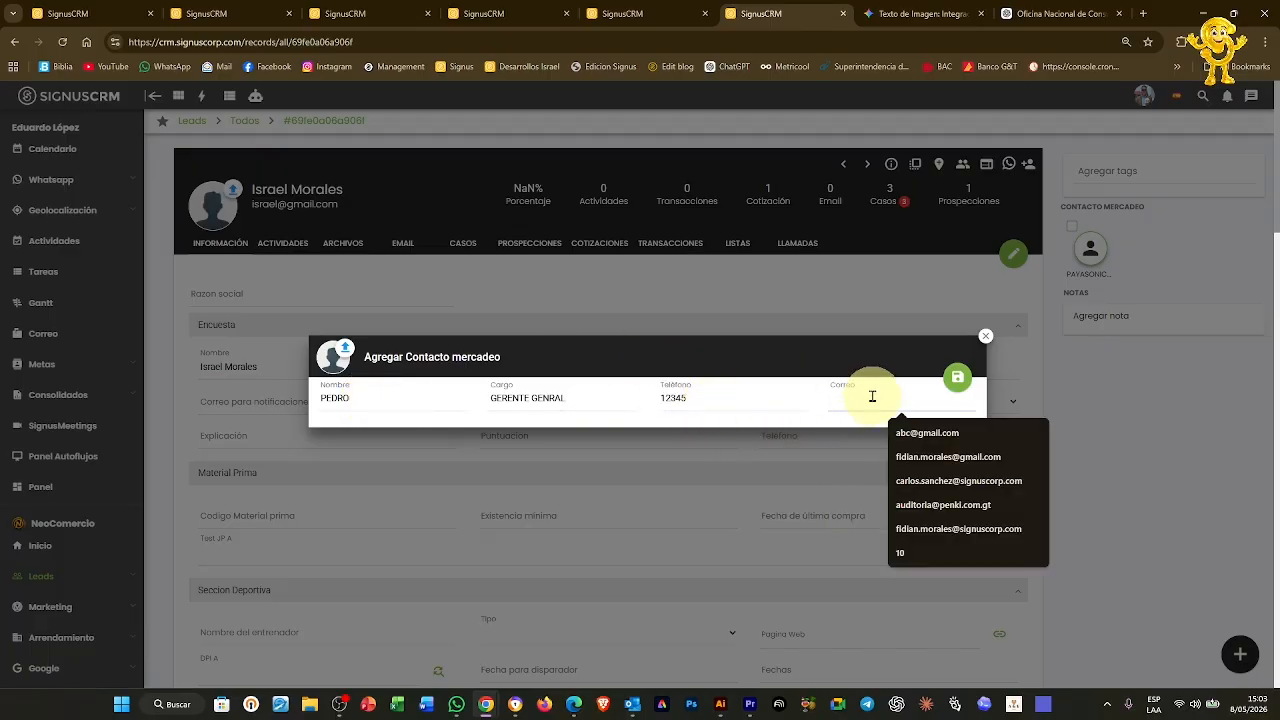
left_click(935, 432)
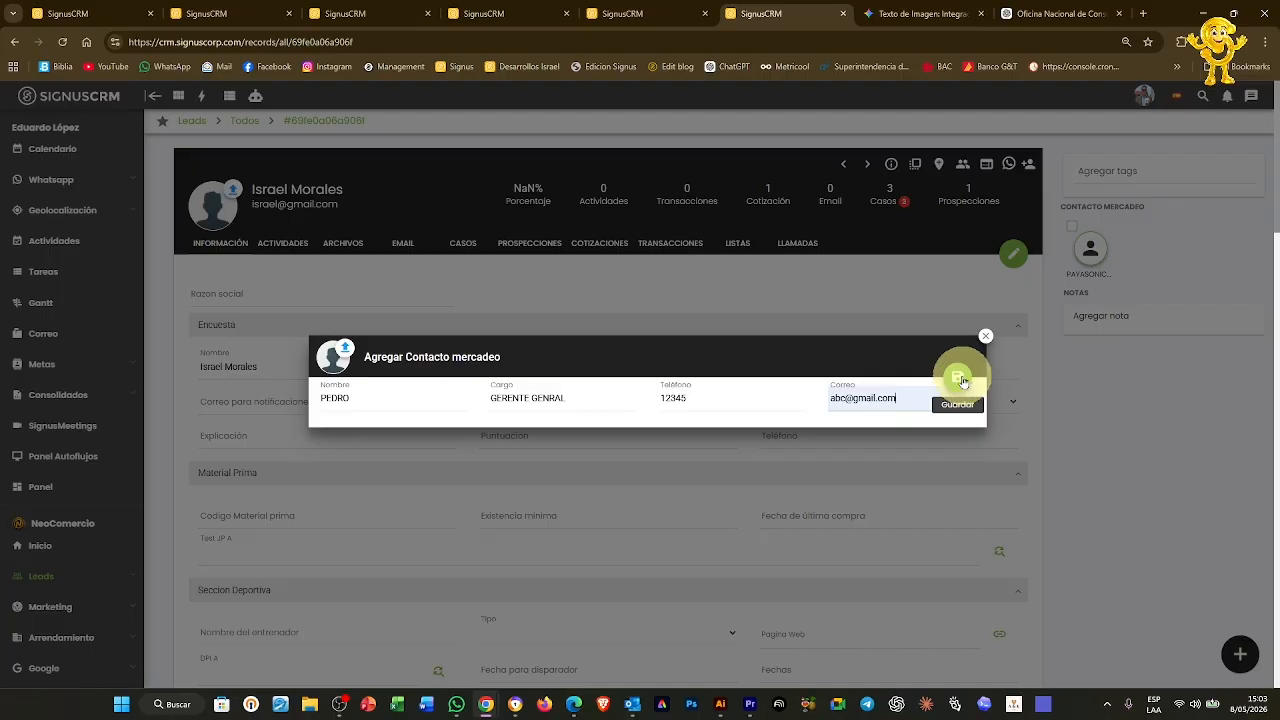
left_click(962, 380)
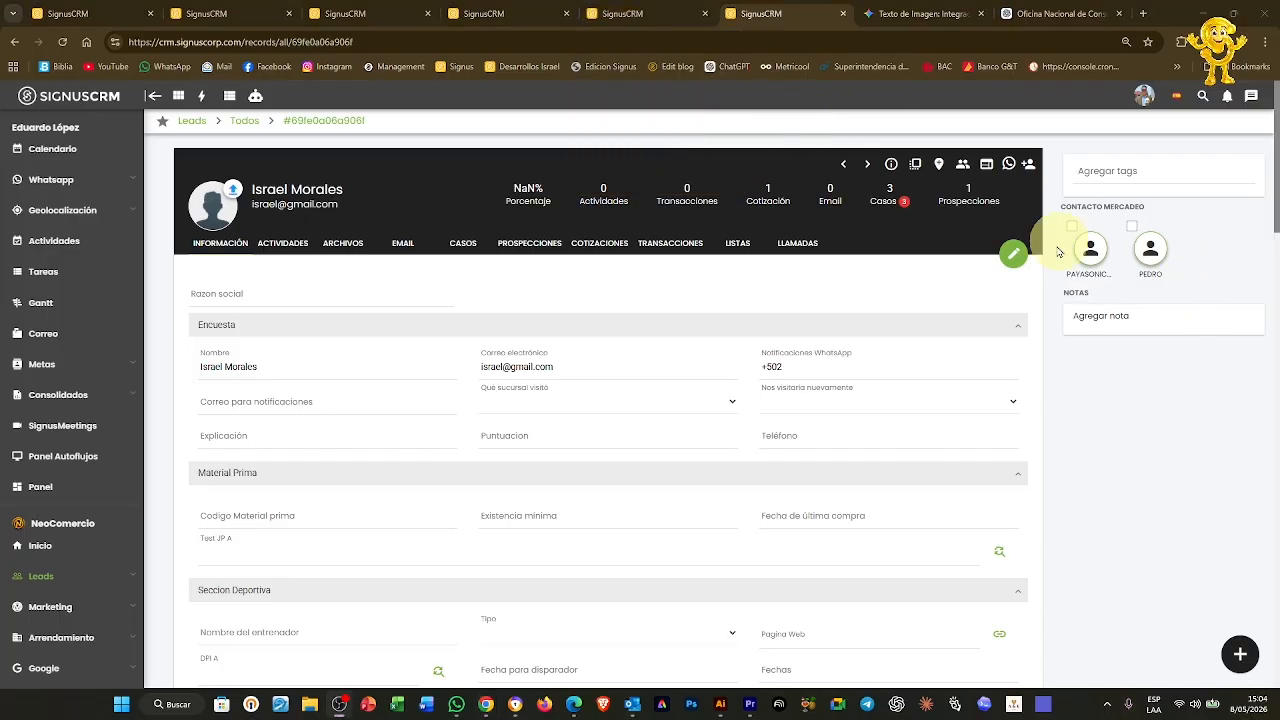
left_click(659, 17)
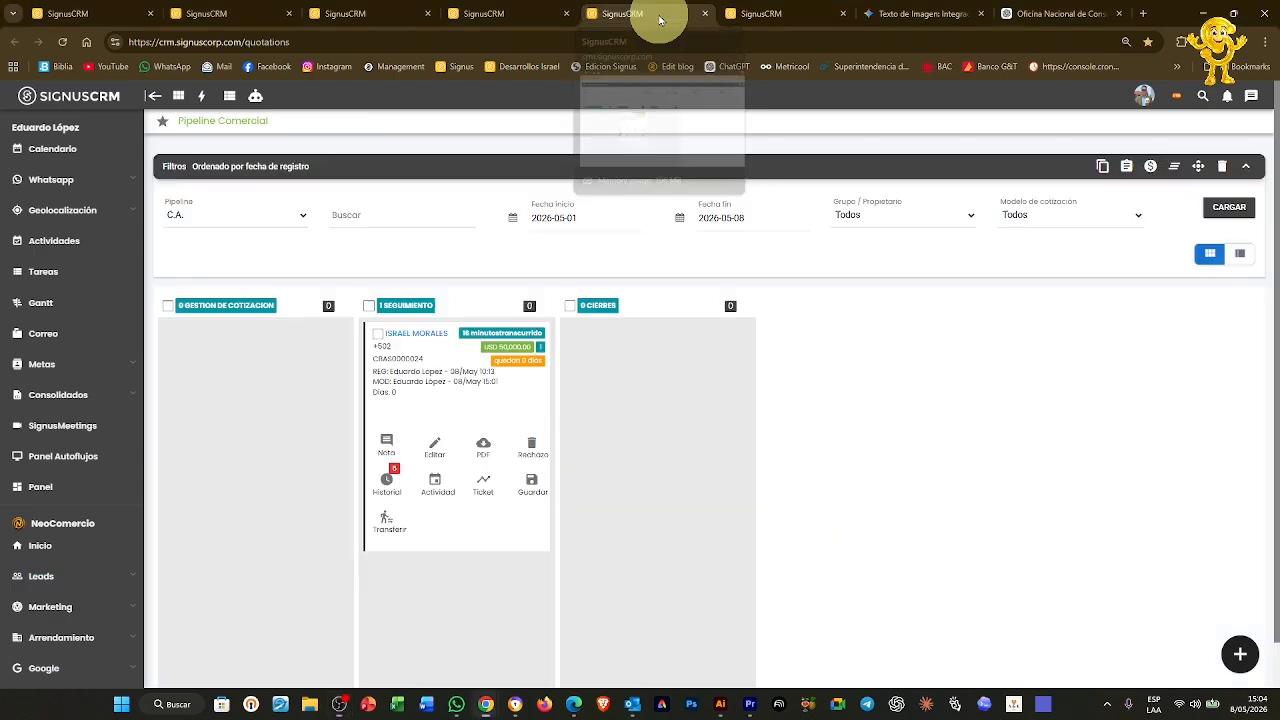
left_click(436, 448)
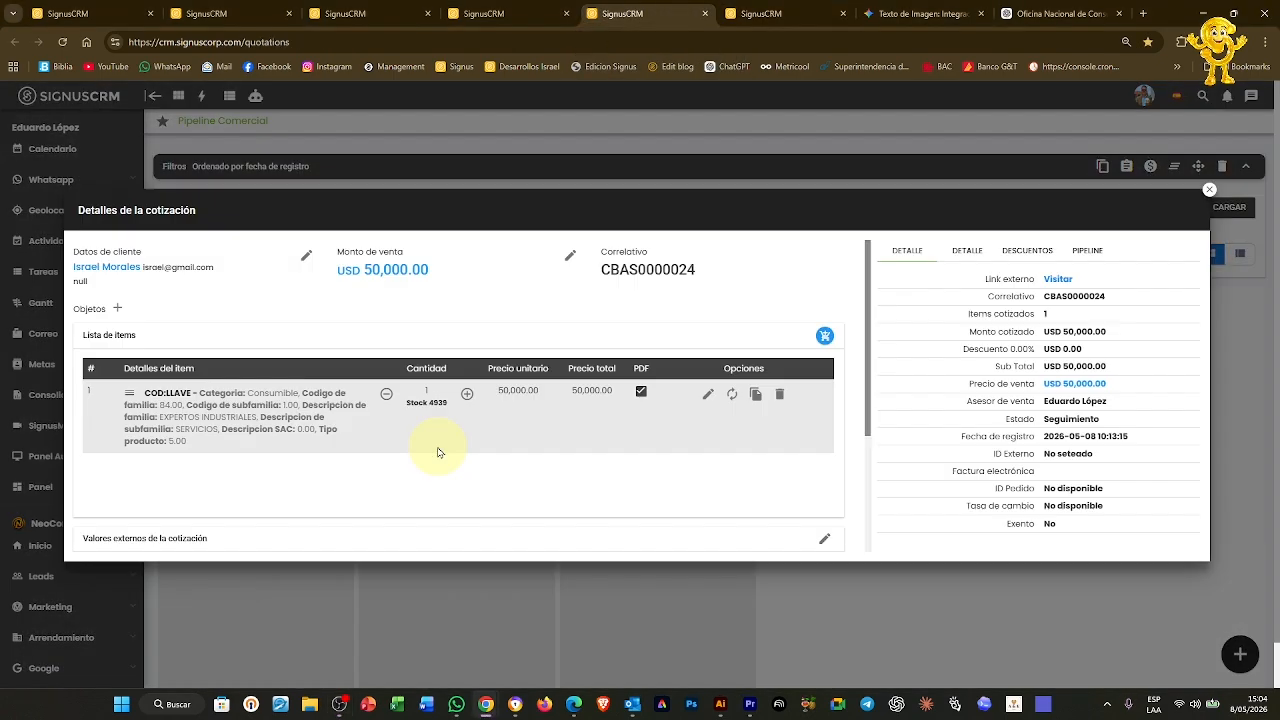
left_click(118, 311)
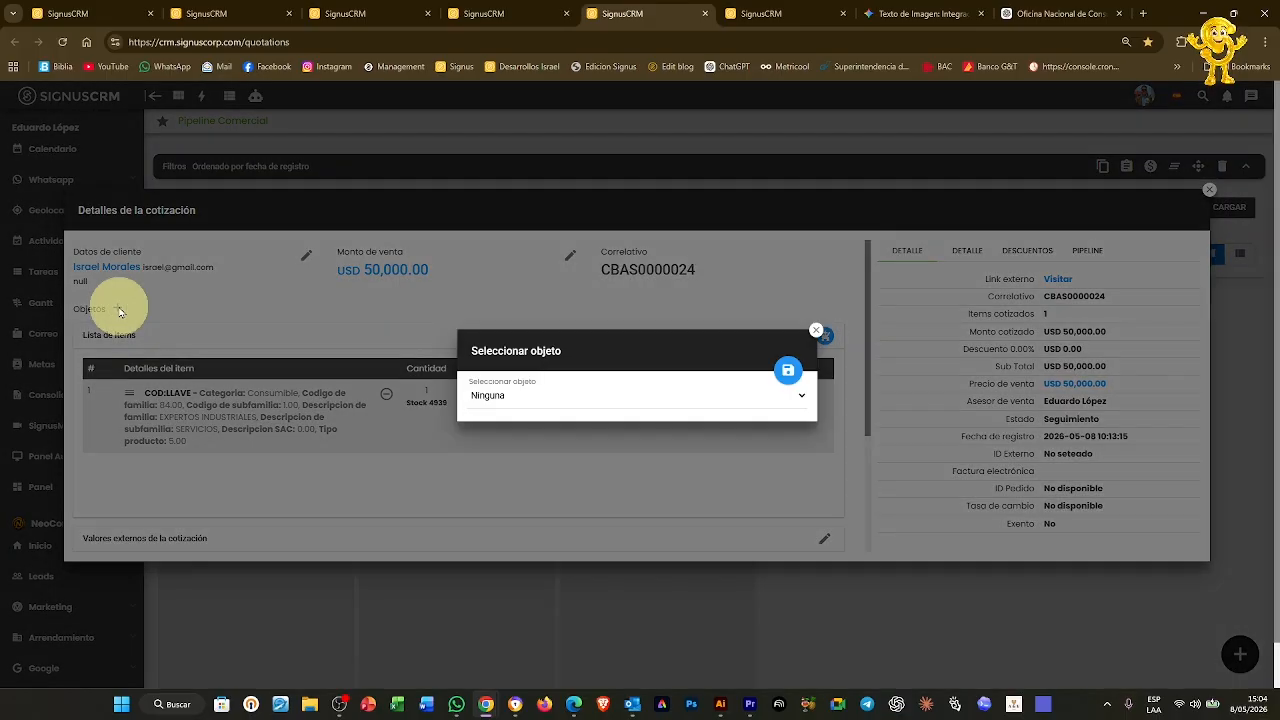
left_click(646, 393)
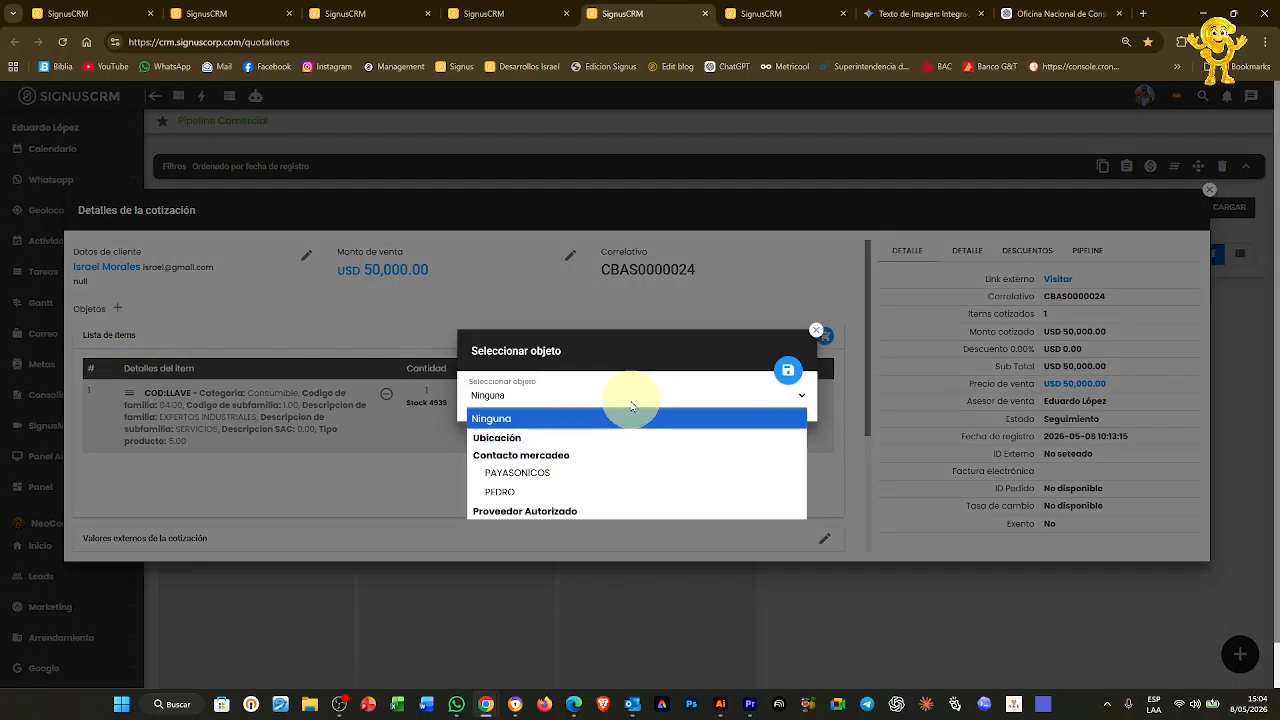
left_click(520, 491)
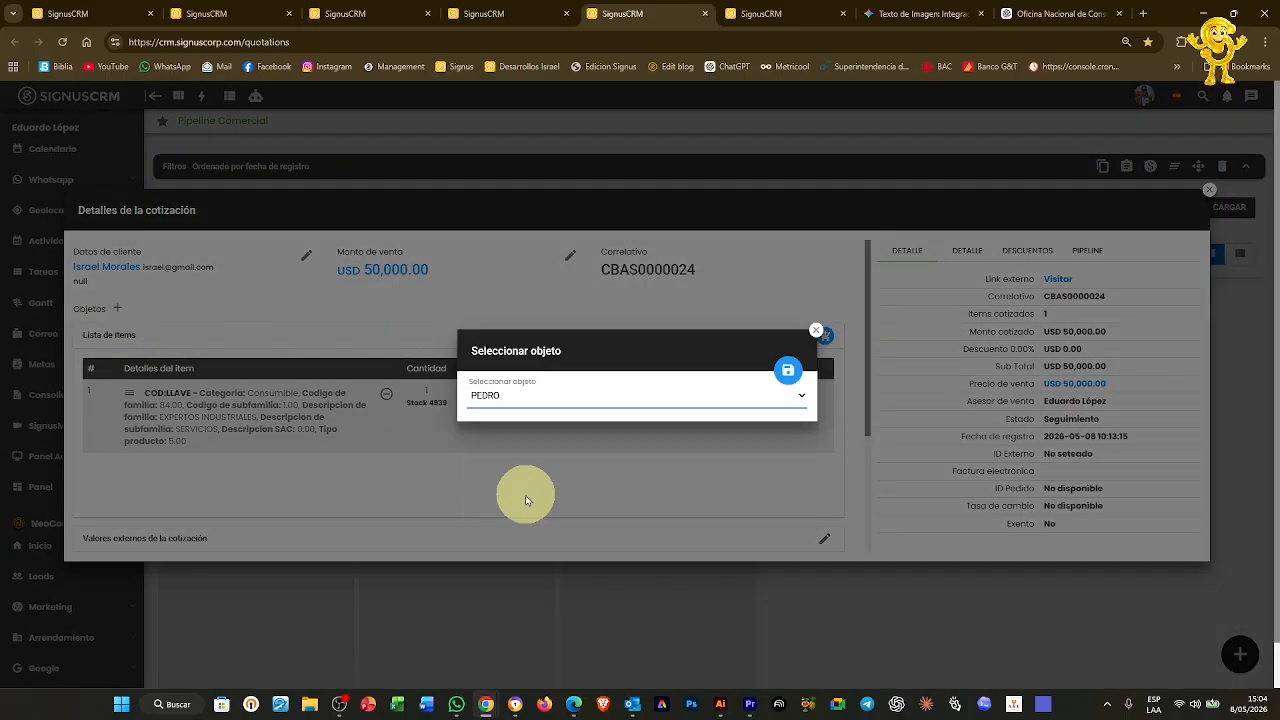
left_click(788, 371)
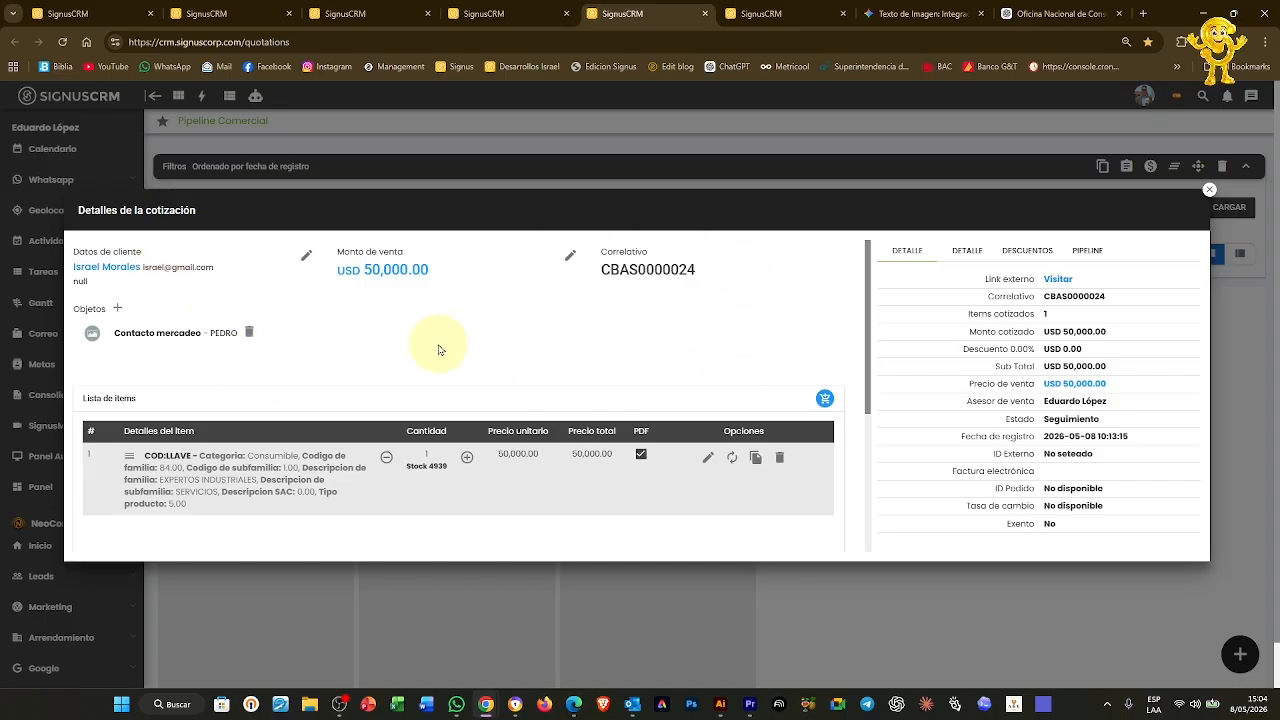
scroll(438, 349, "down", 1)
scroll(165, 305, "up", 1)
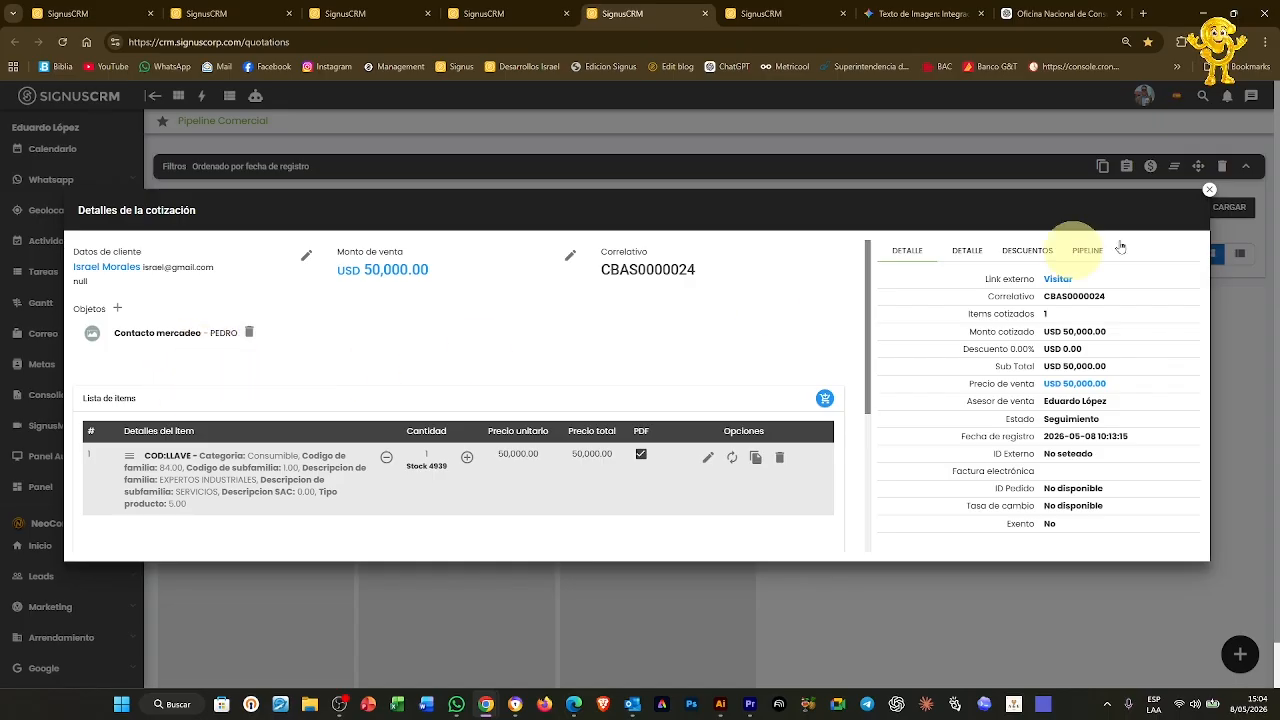
left_click(1209, 189)
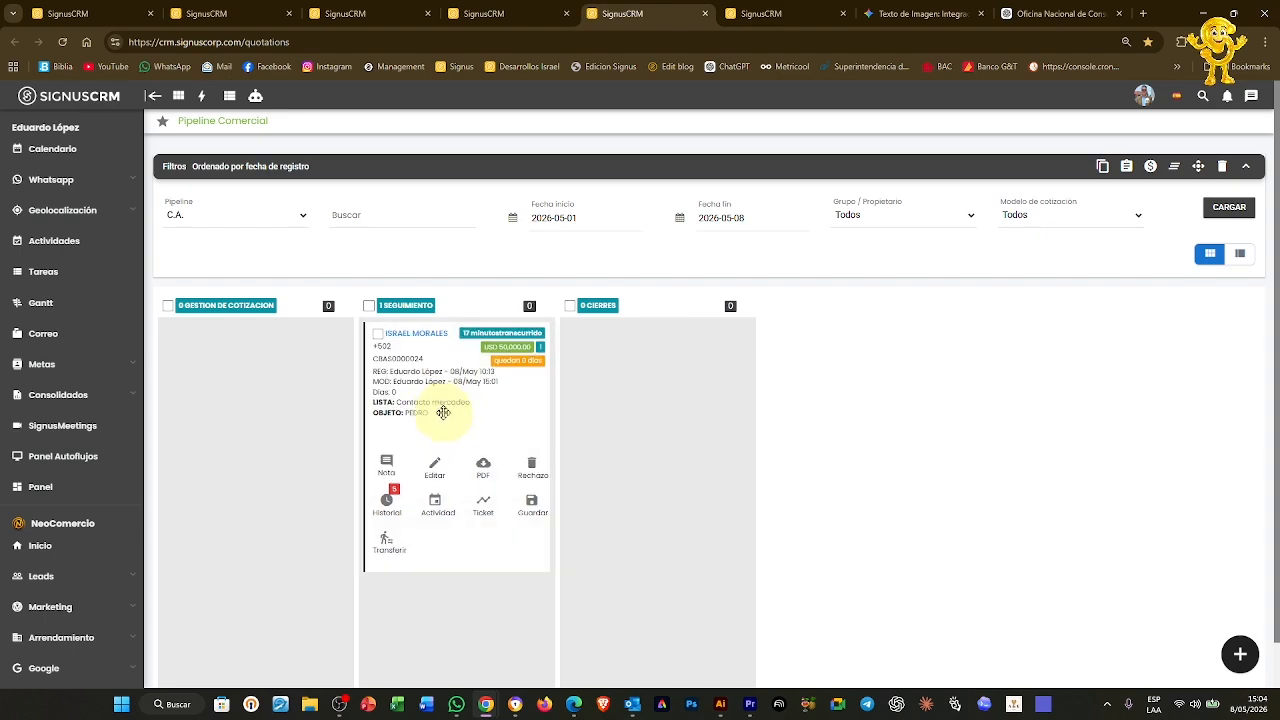
left_click_drag(430, 402, 466, 394)
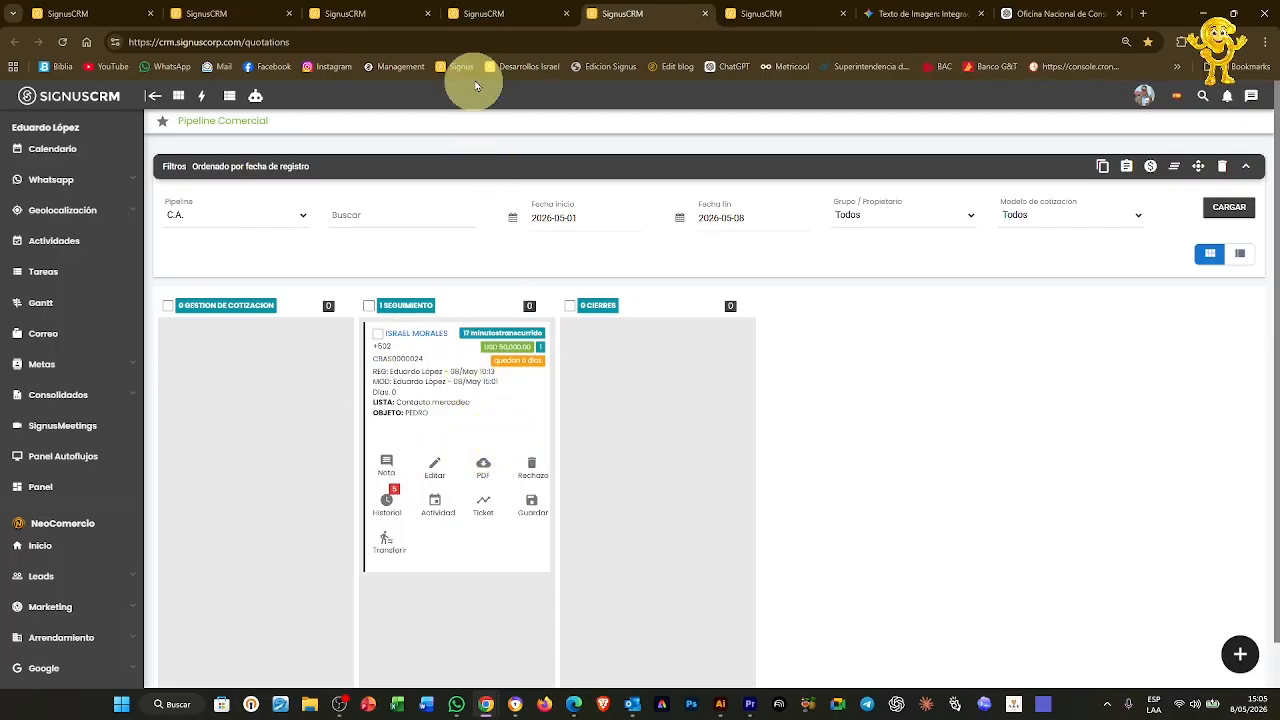
Open Demo Formulario's ticket mapping and expand the Campos de Complemento section
left_click(493, 16)
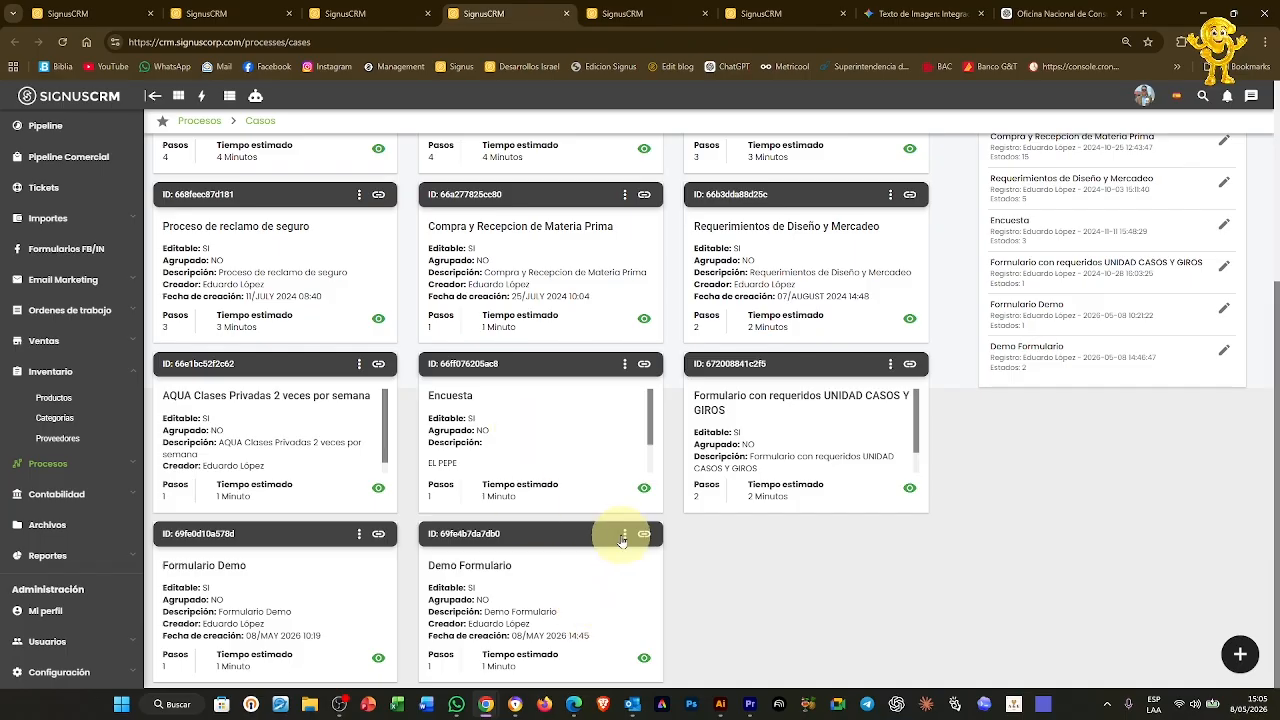
left_click(568, 566)
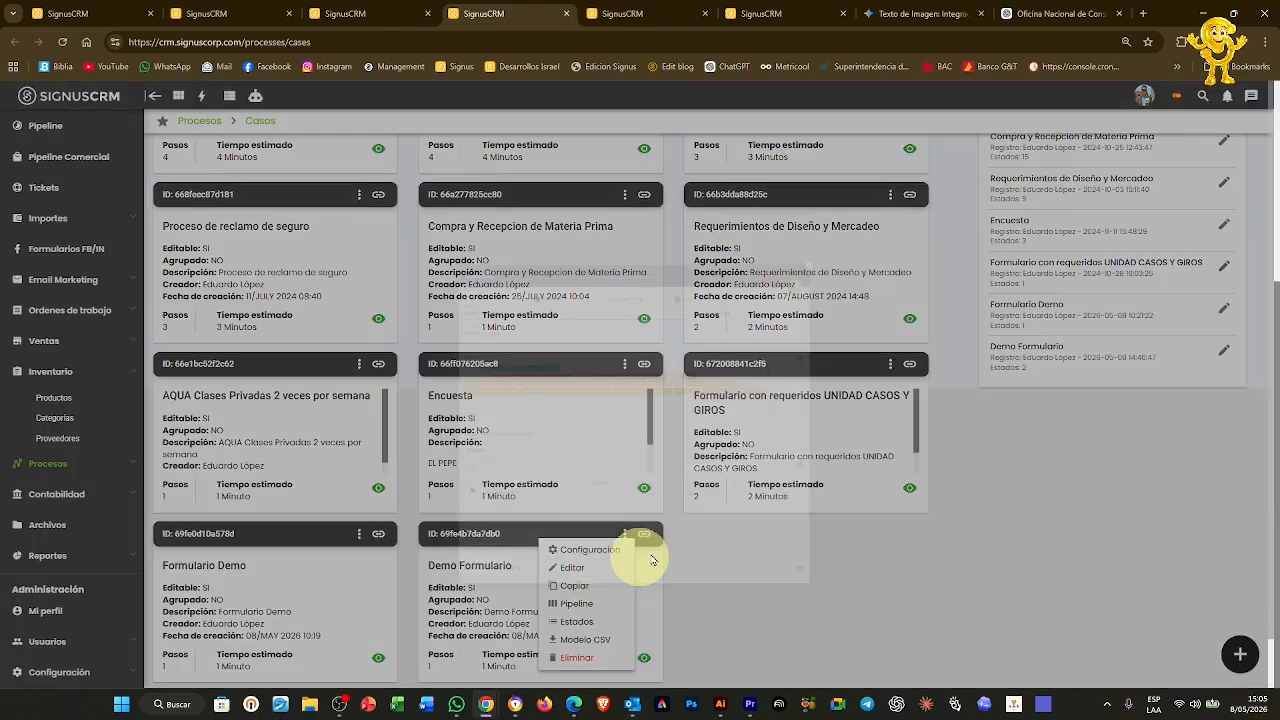
left_click(953, 297)
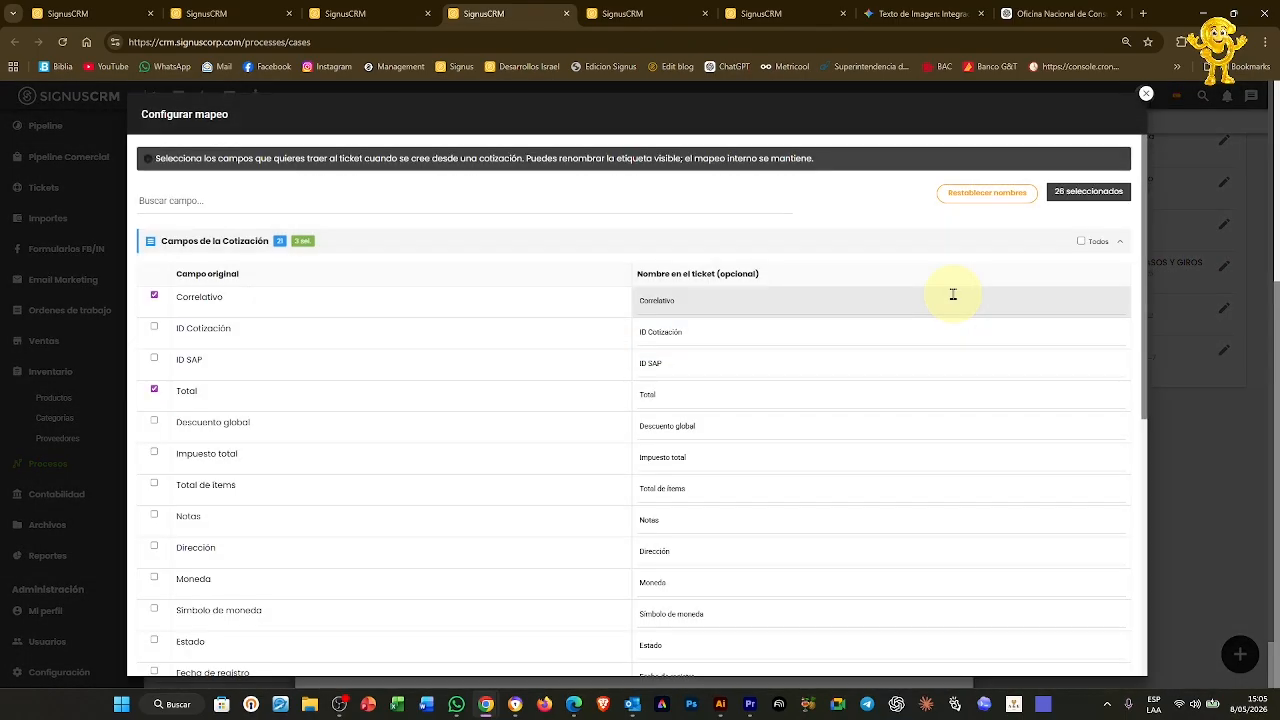
left_click(1121, 244)
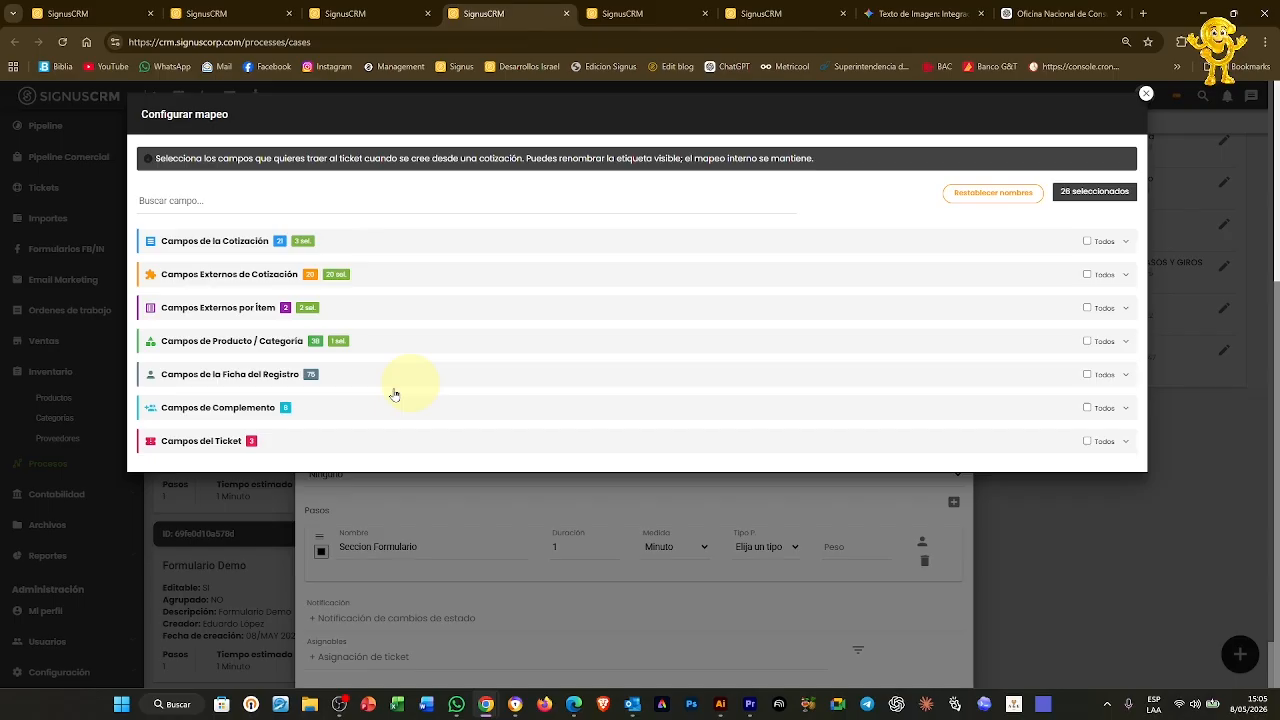
left_click(215, 417)
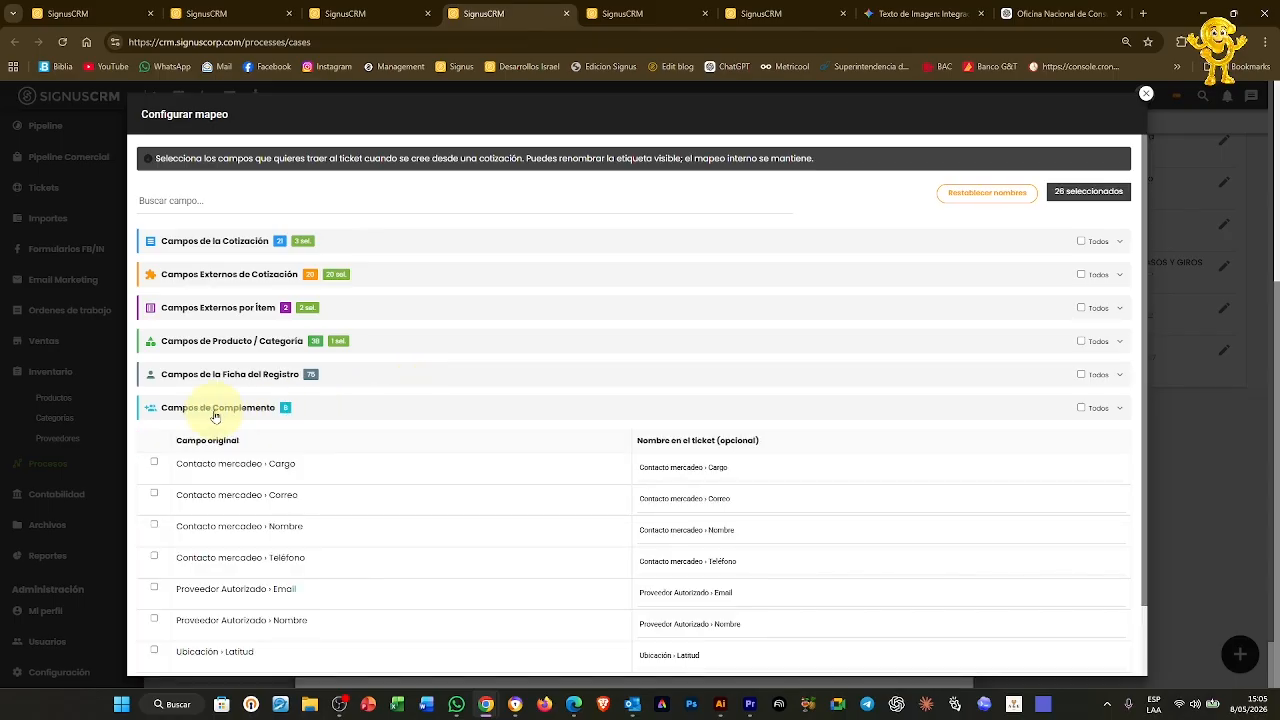
Map Contacto mercadeo Cargo, Correo and Nombre into tickets
left_click(155, 464)
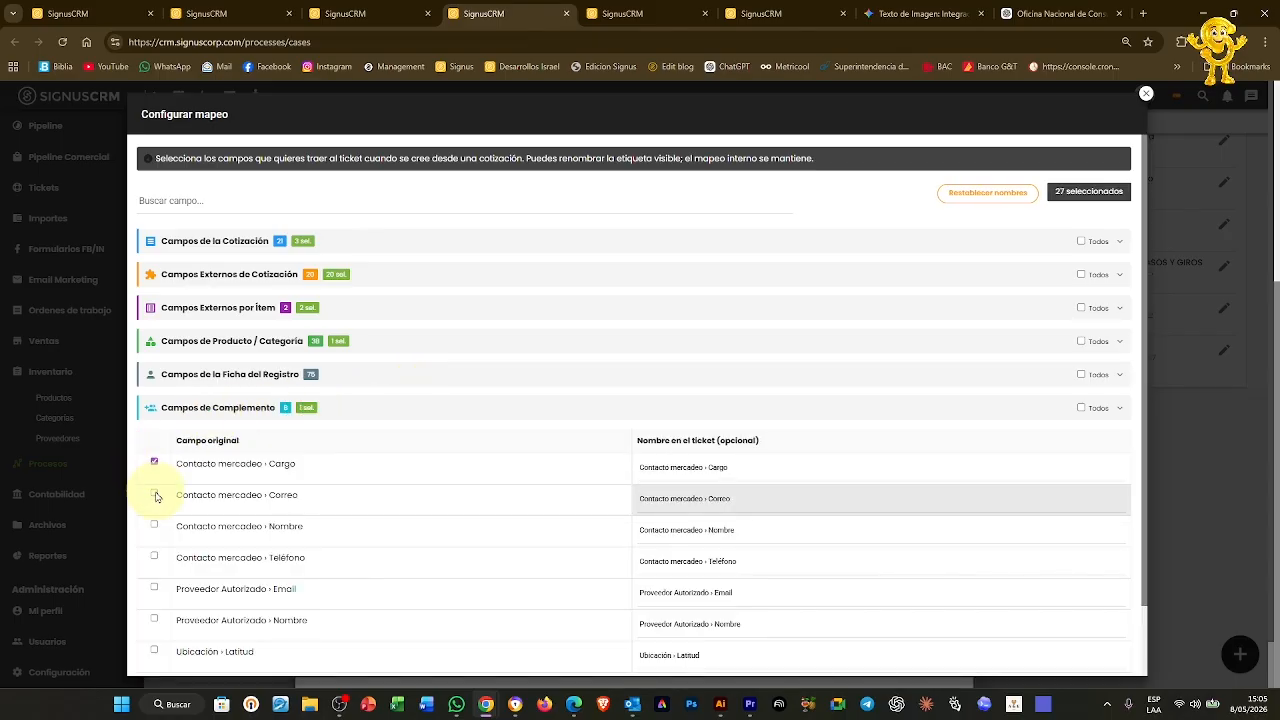
left_click(155, 494)
left_click(154, 527)
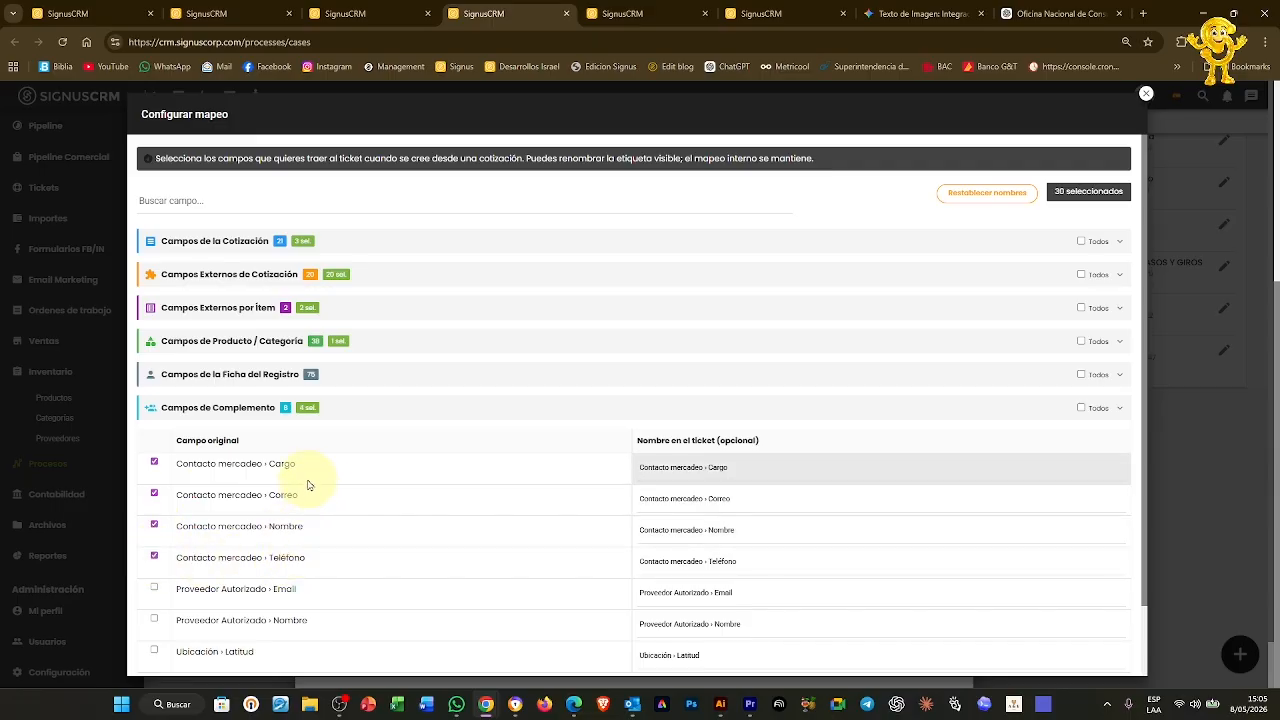
left_click(105, 13)
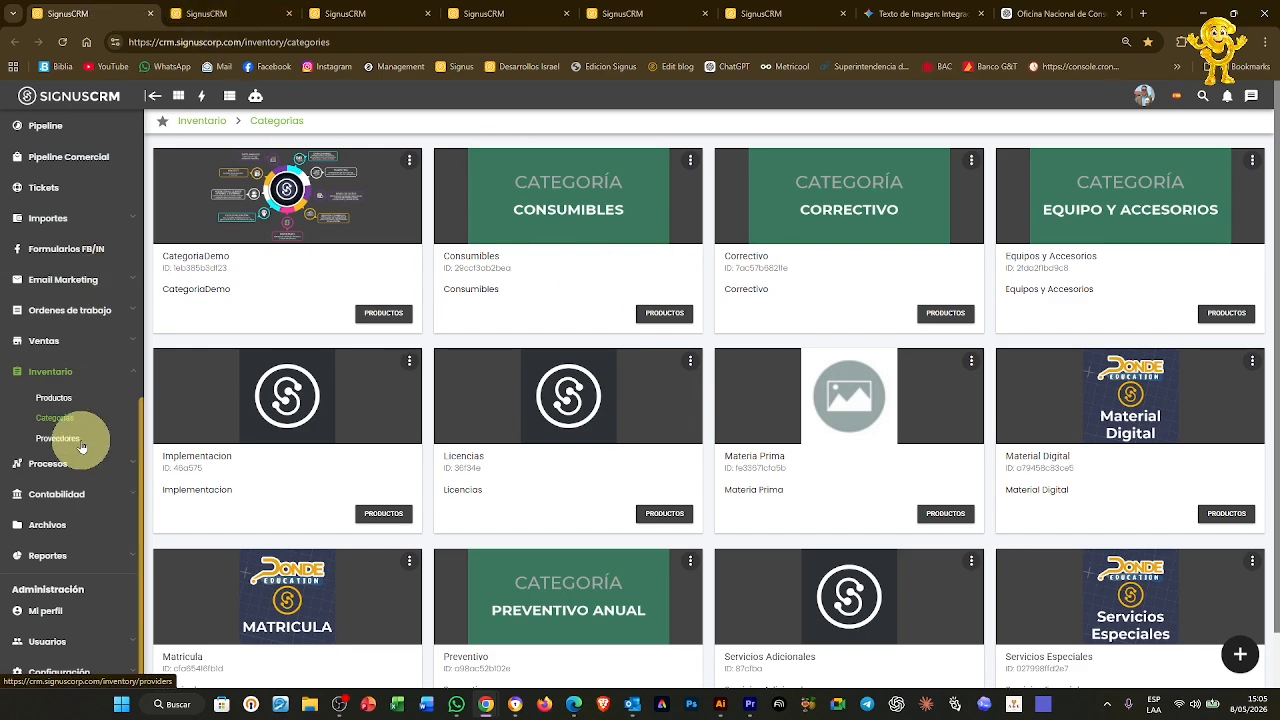
Open the first lead's record from Leads › Todos
scroll(77, 528, "up", 3)
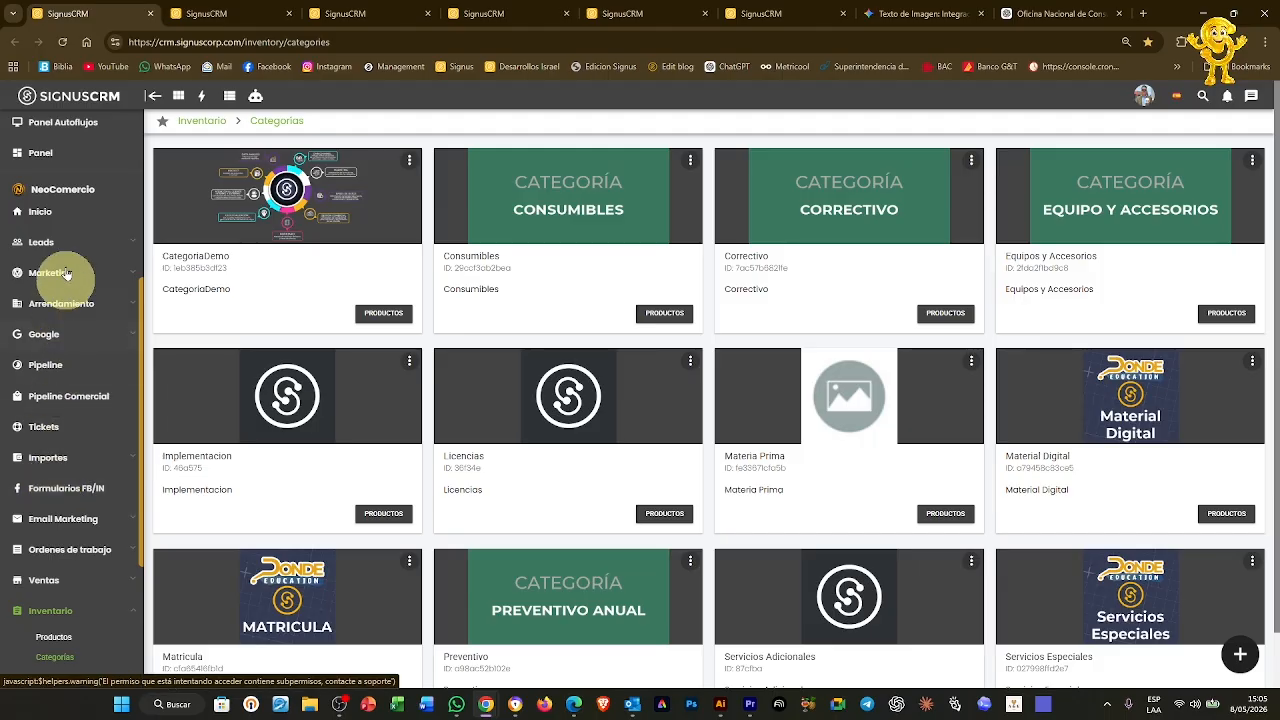
left_click(50, 242)
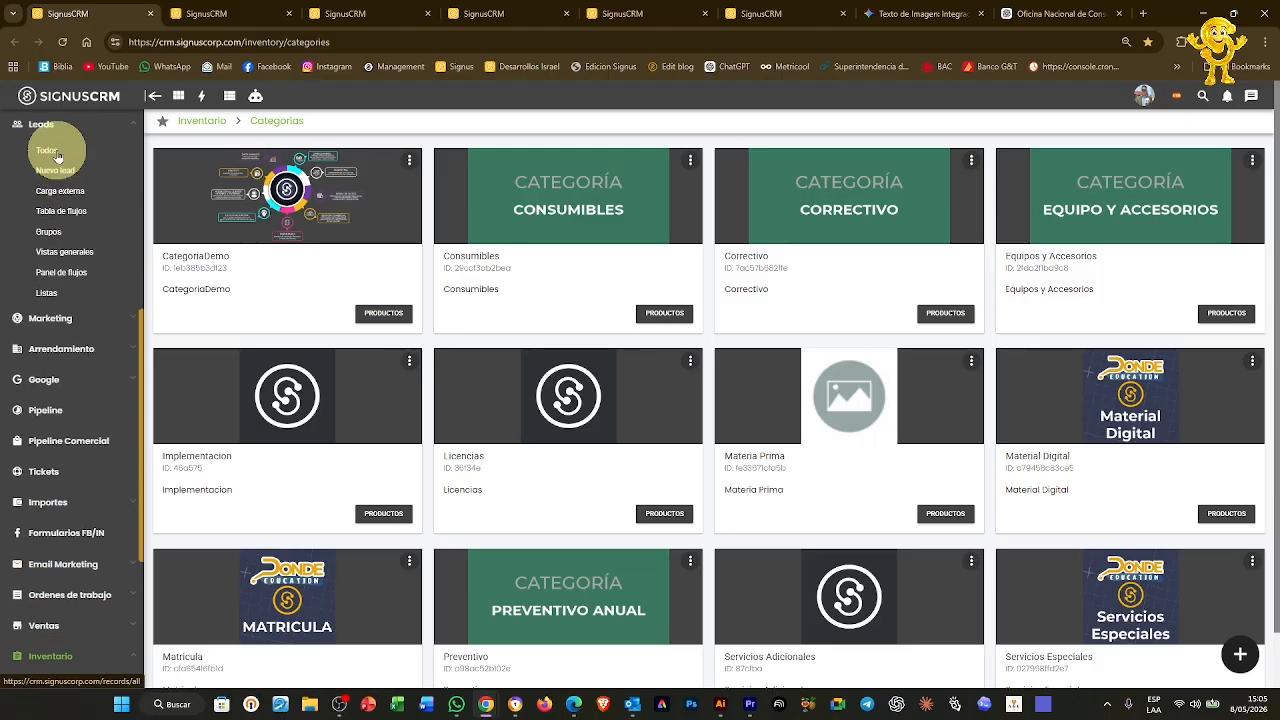
left_click(47, 152)
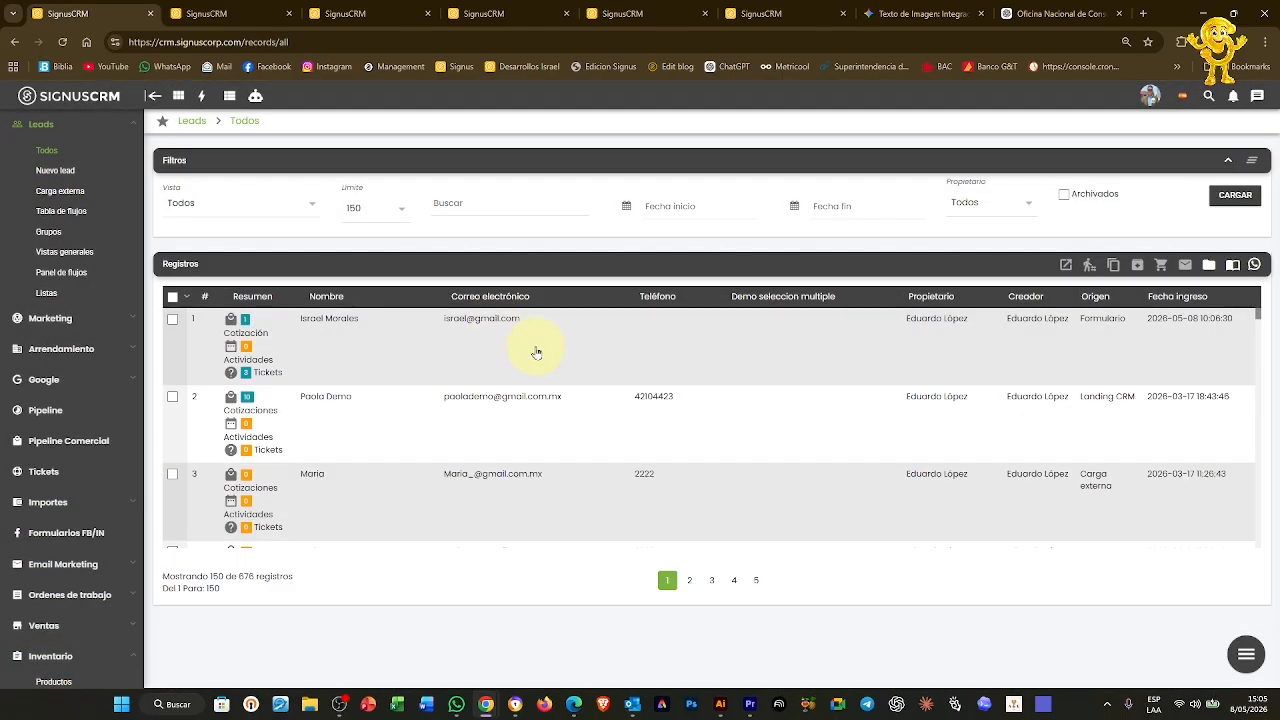
left_click(534, 343)
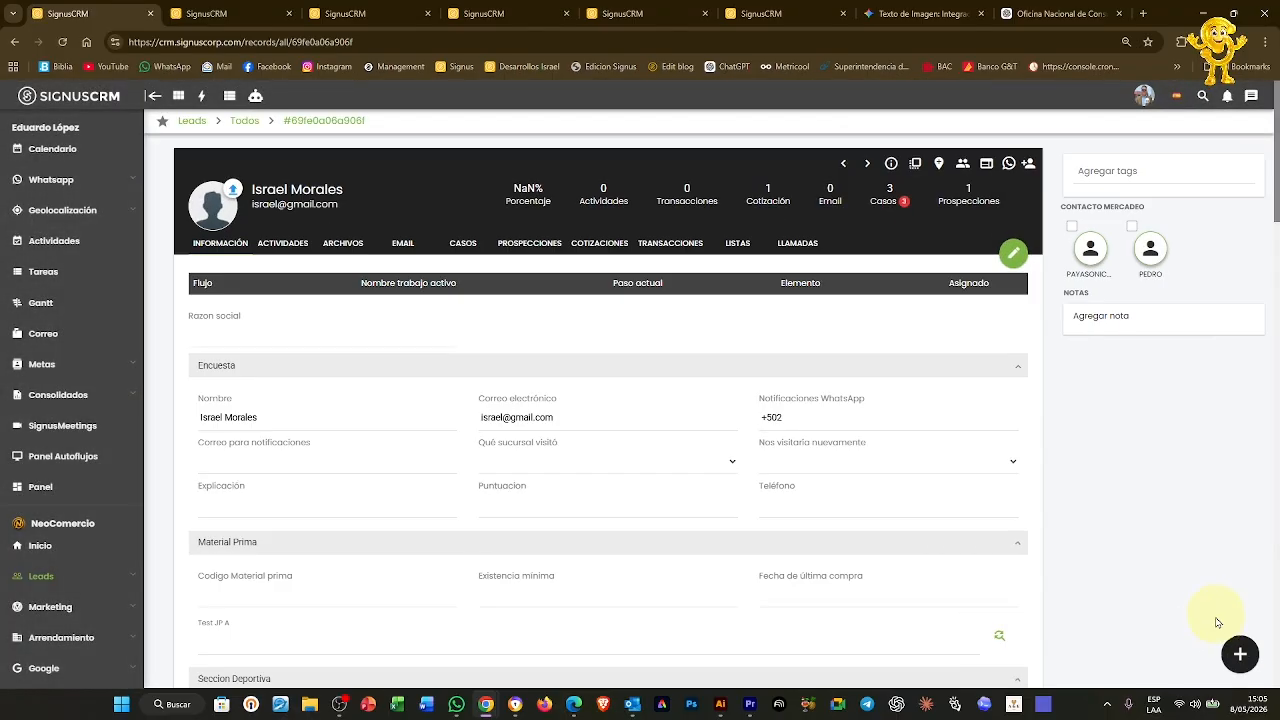
View the Contacto mercadeo complement form and close it unsaved
left_click(1240, 654)
left_click(1238, 381)
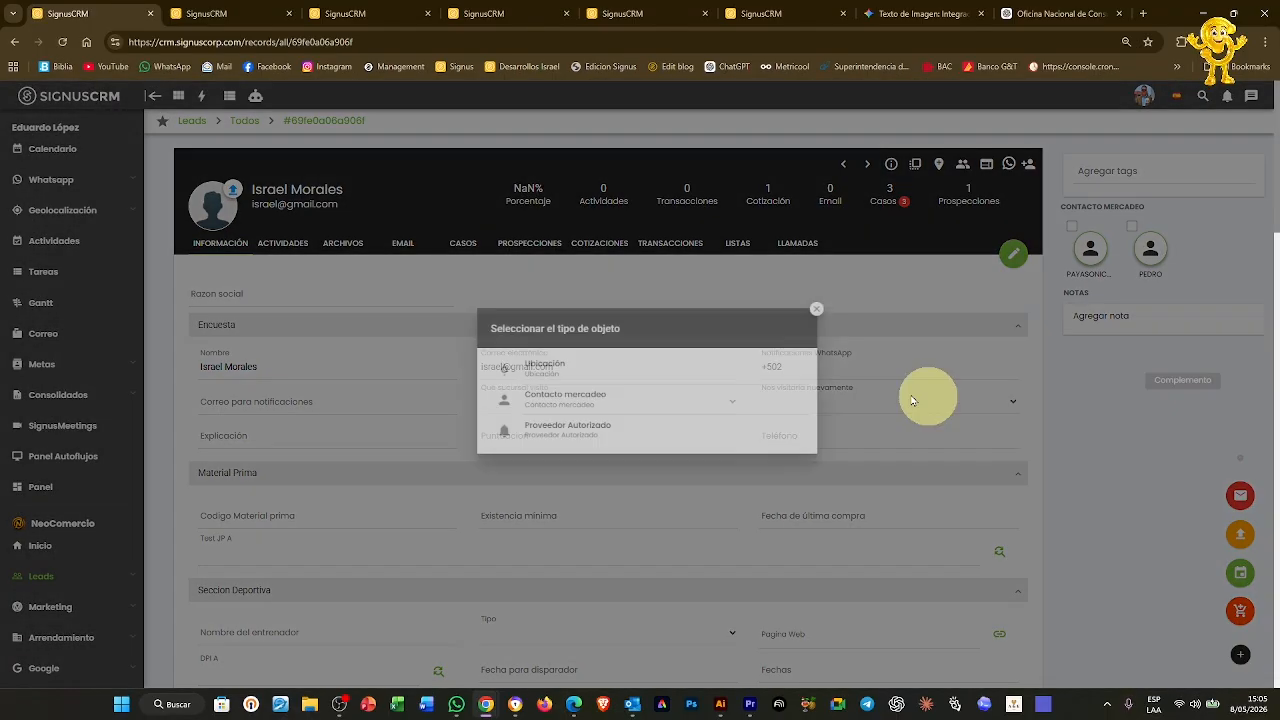
left_click(592, 400)
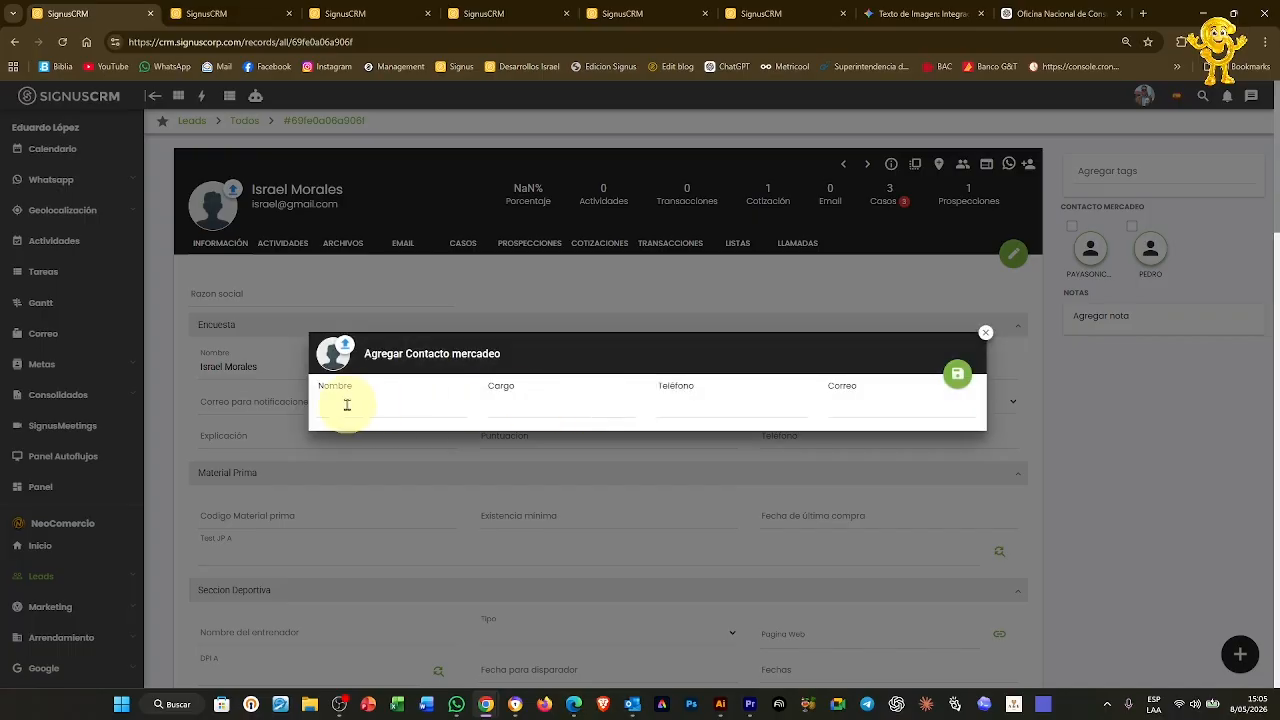
left_click(988, 338)
View the Proveedor Autorizado complement form and close it unsaved
left_click(1240, 654)
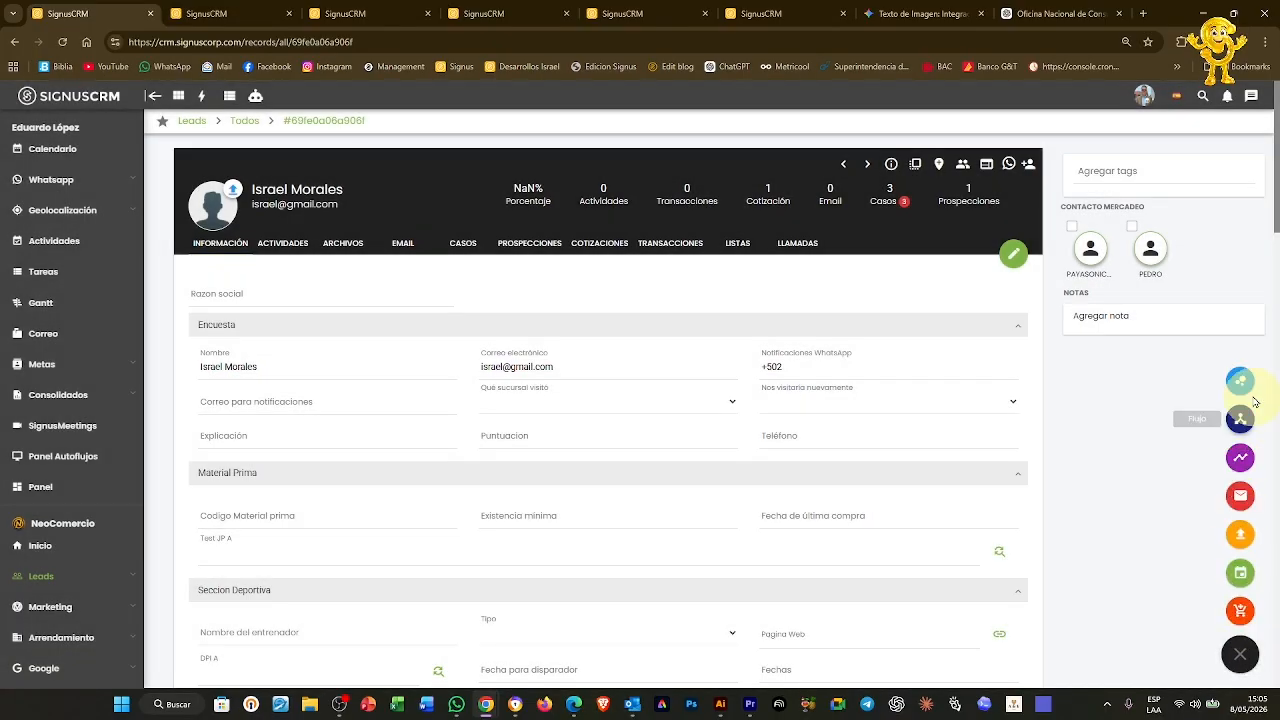
left_click(1241, 382)
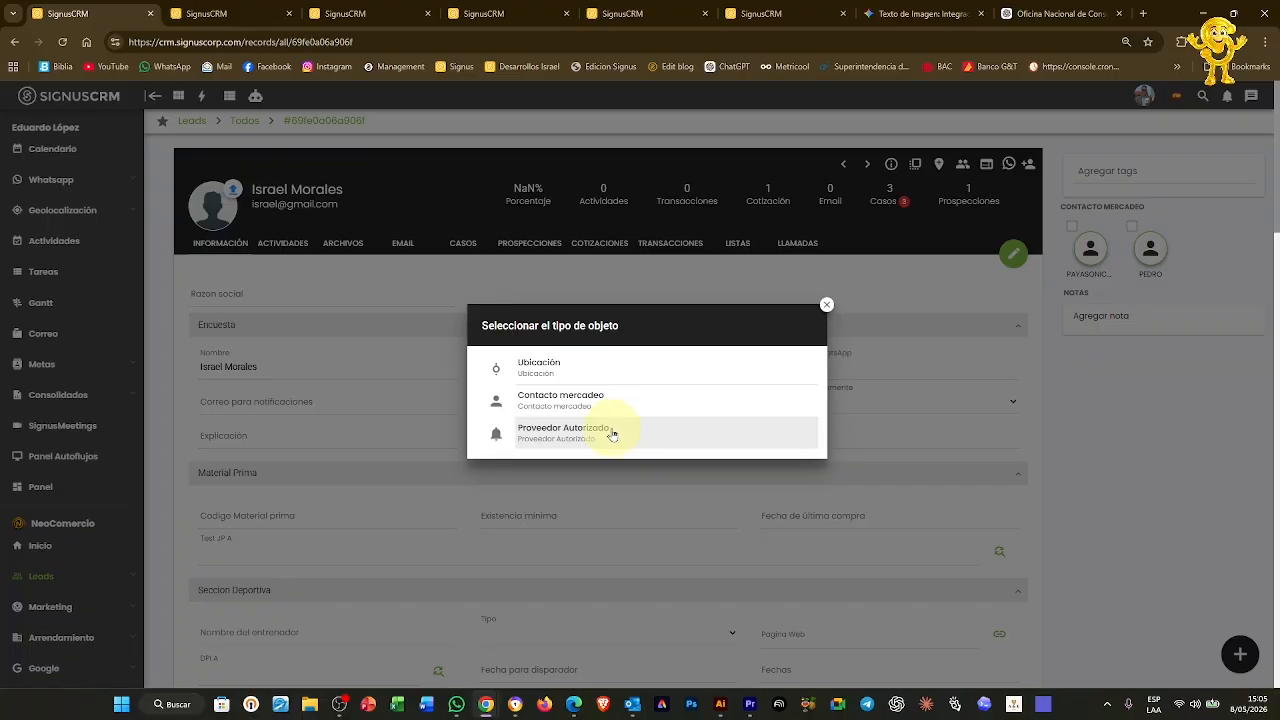
left_click(612, 432)
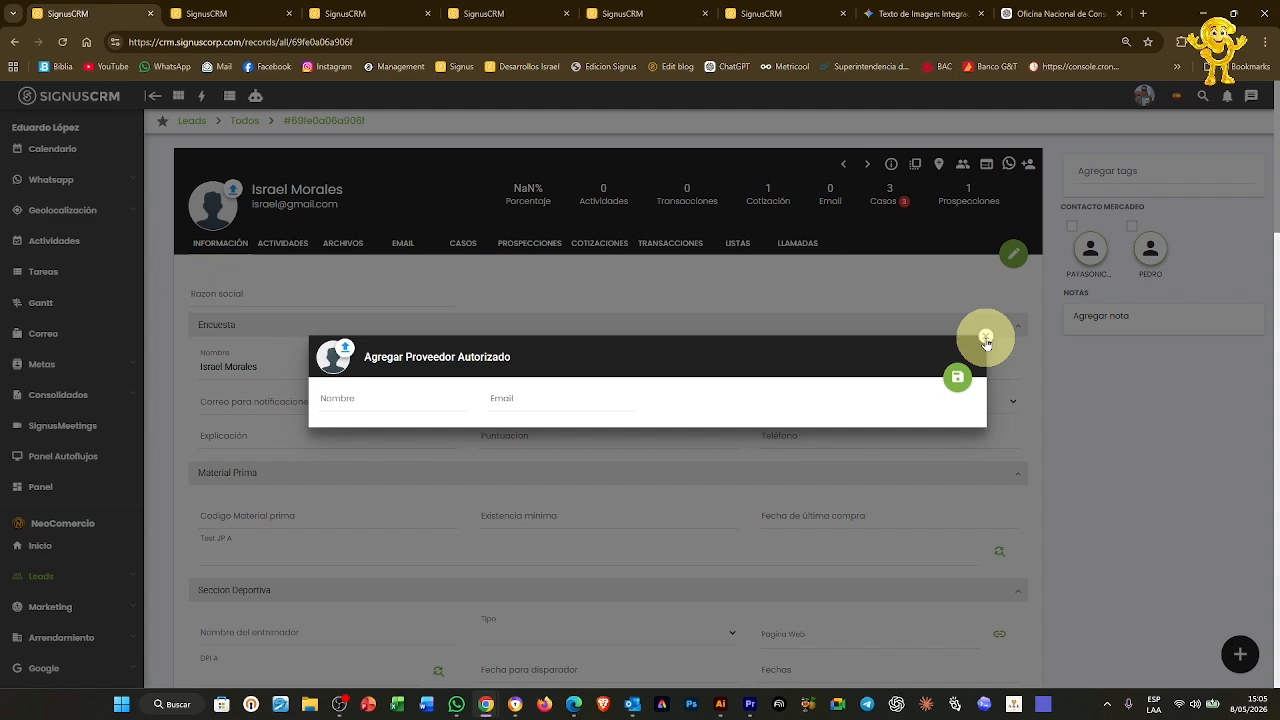
left_click(986, 343)
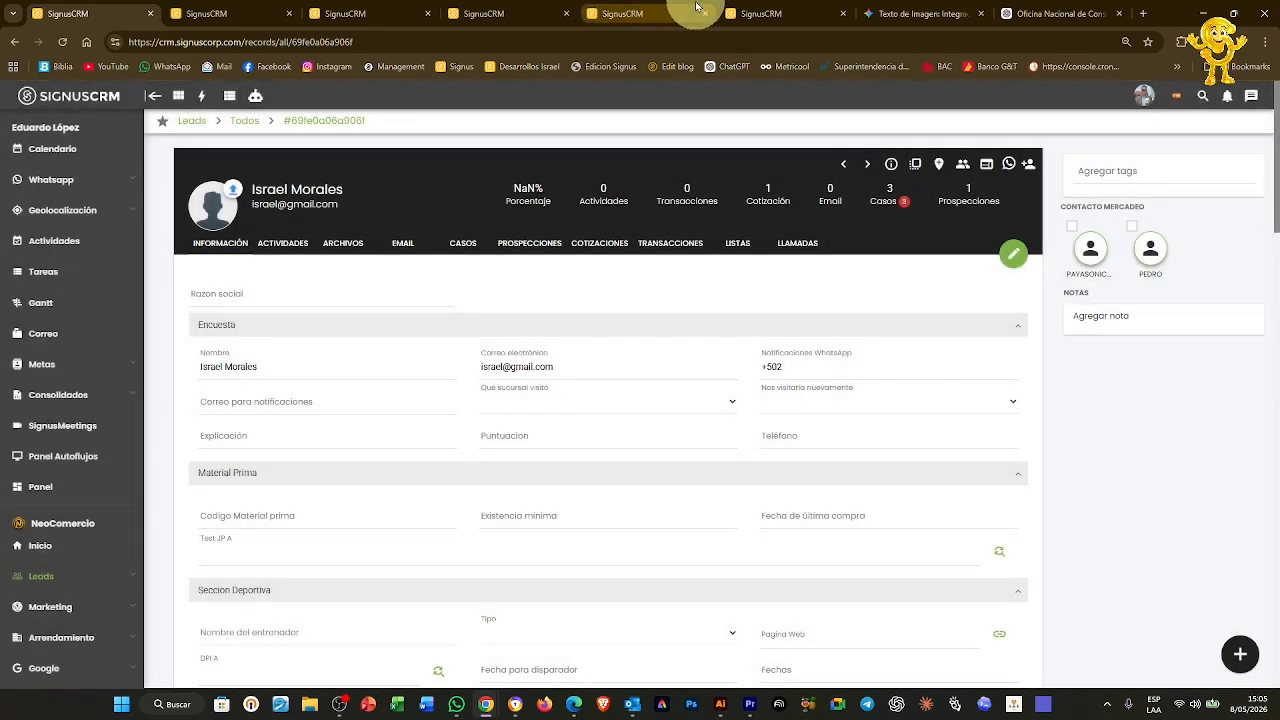
Close the mapping settings, save the Demo Formulario case, and close the cases tab
key("ctrl+4")
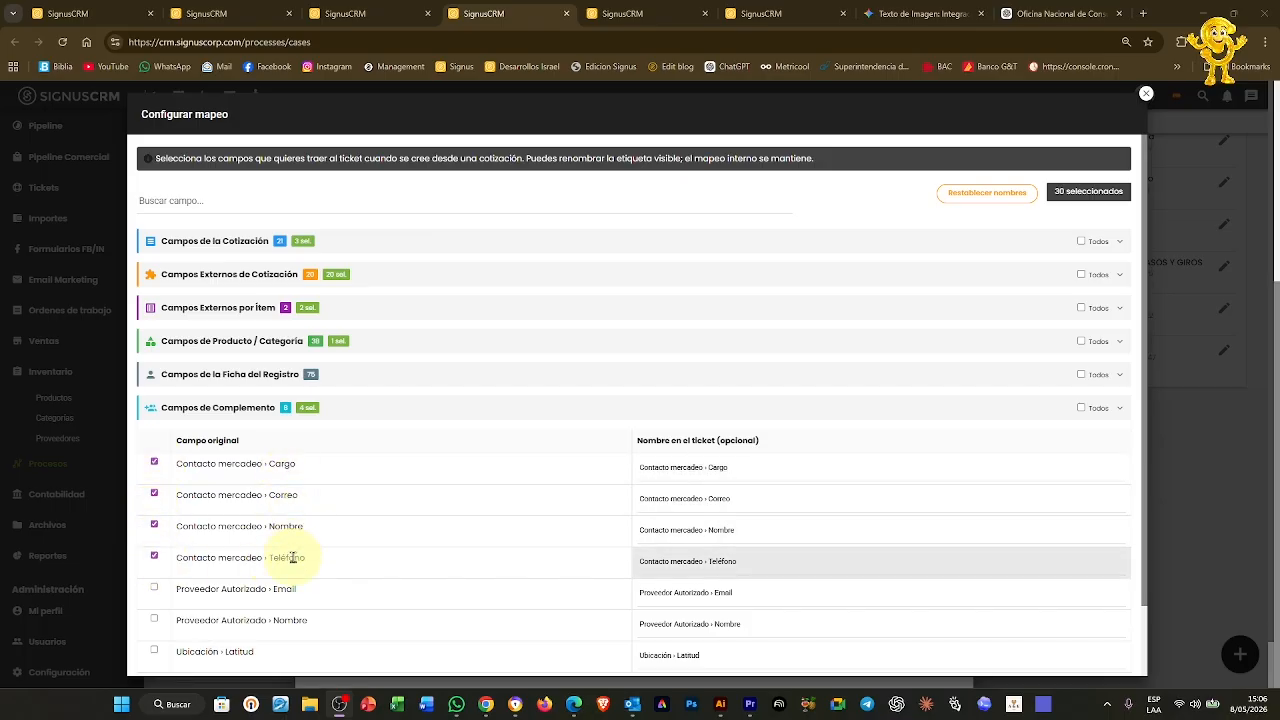
left_click(1148, 95)
left_click(944, 155)
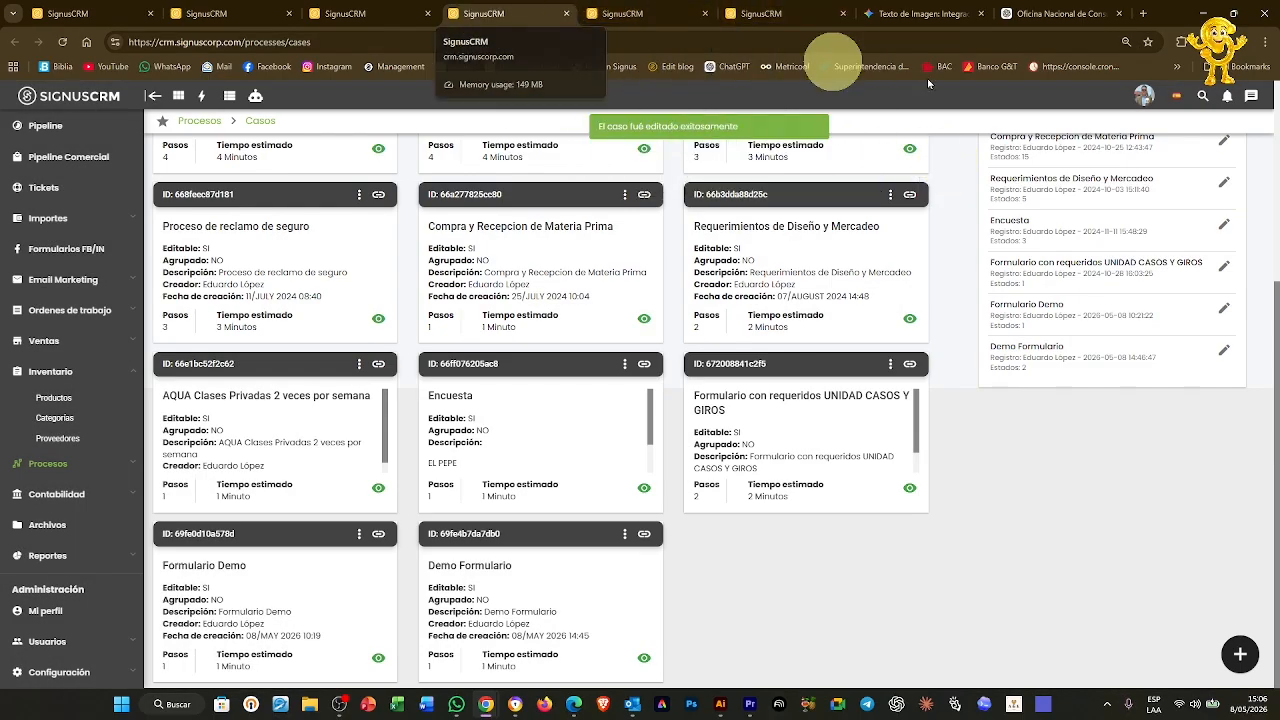
key("ctrl+w")
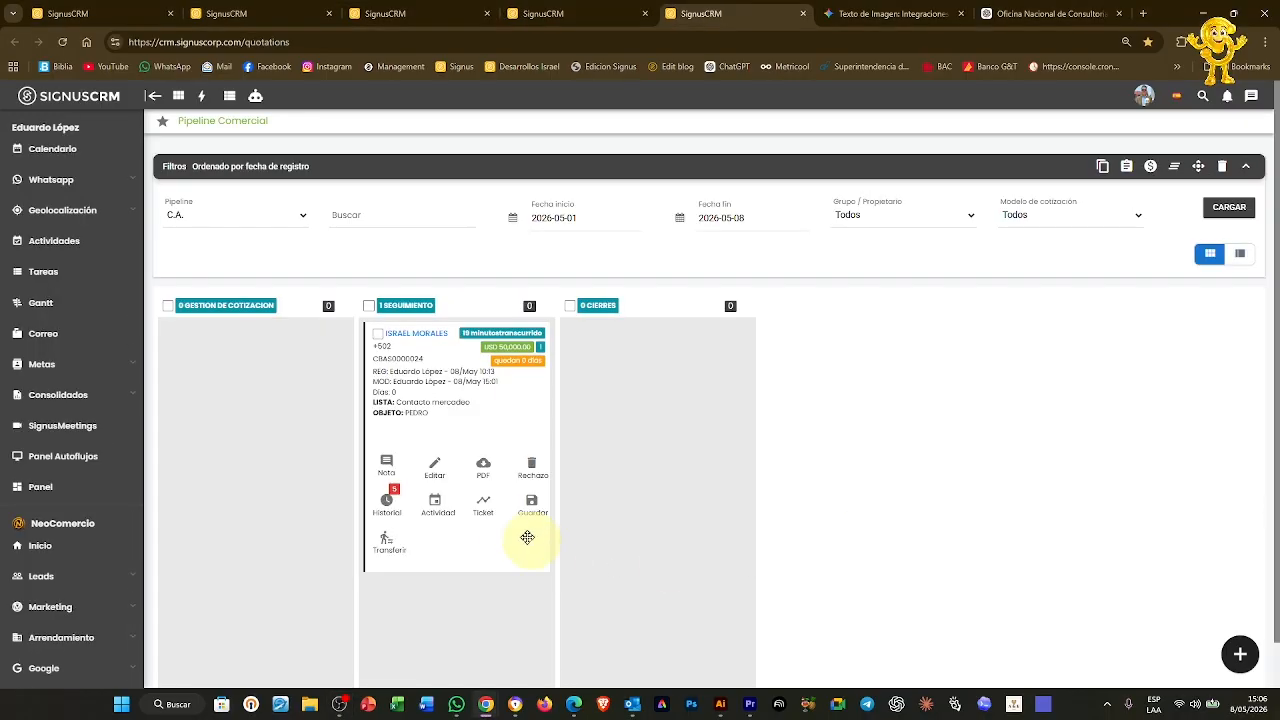
Start a Demo Formulario ticket from the quotation card in the Inicio de gestion column
left_click(483, 503)
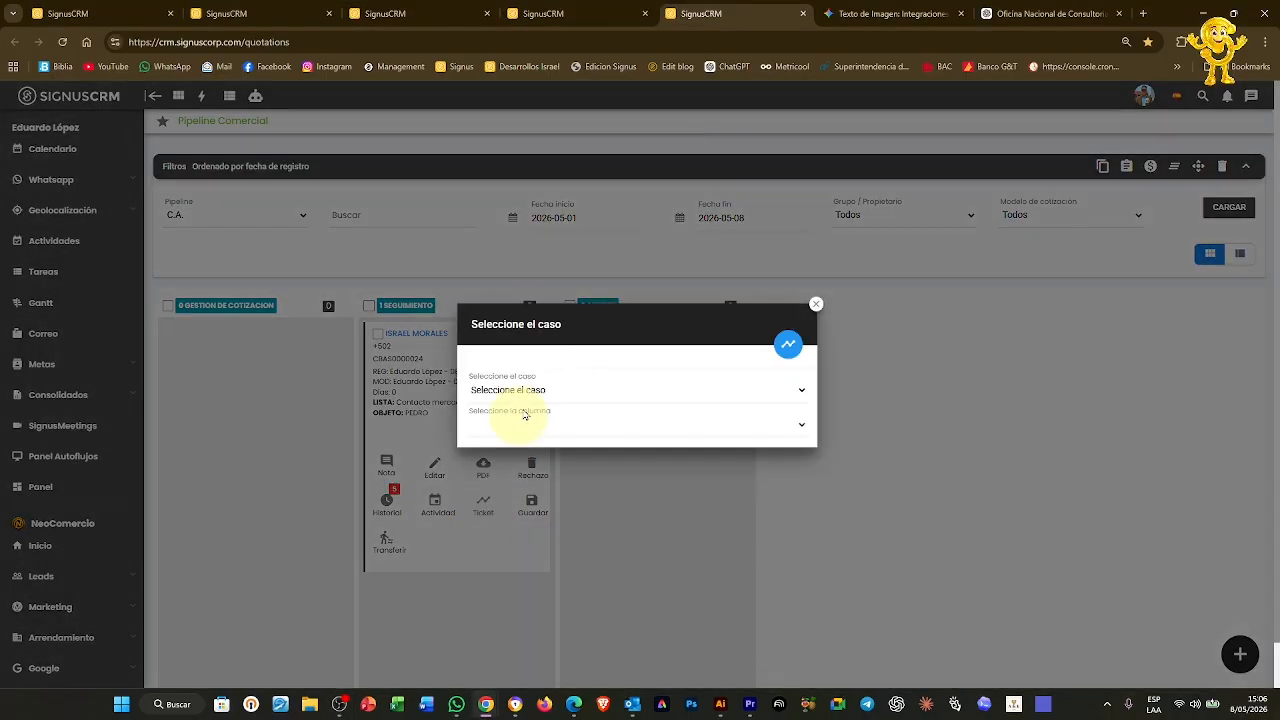
left_click(541, 392)
left_click(543, 374)
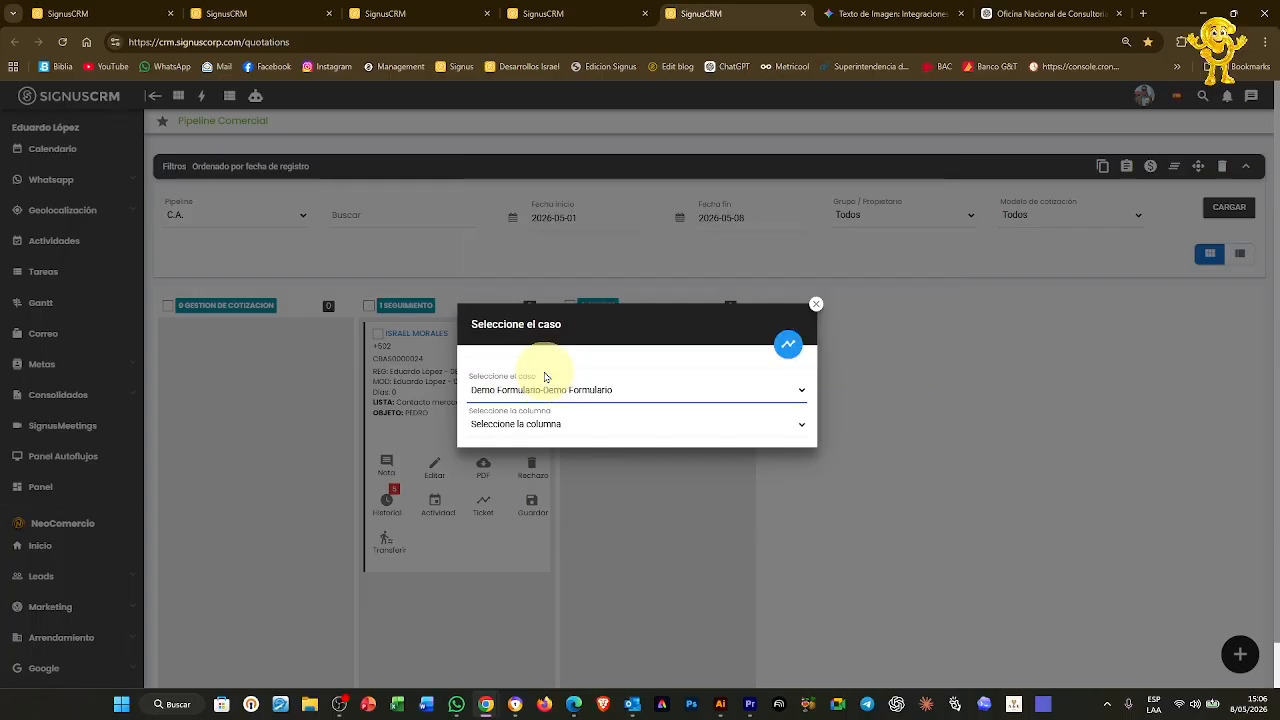
left_click(524, 422)
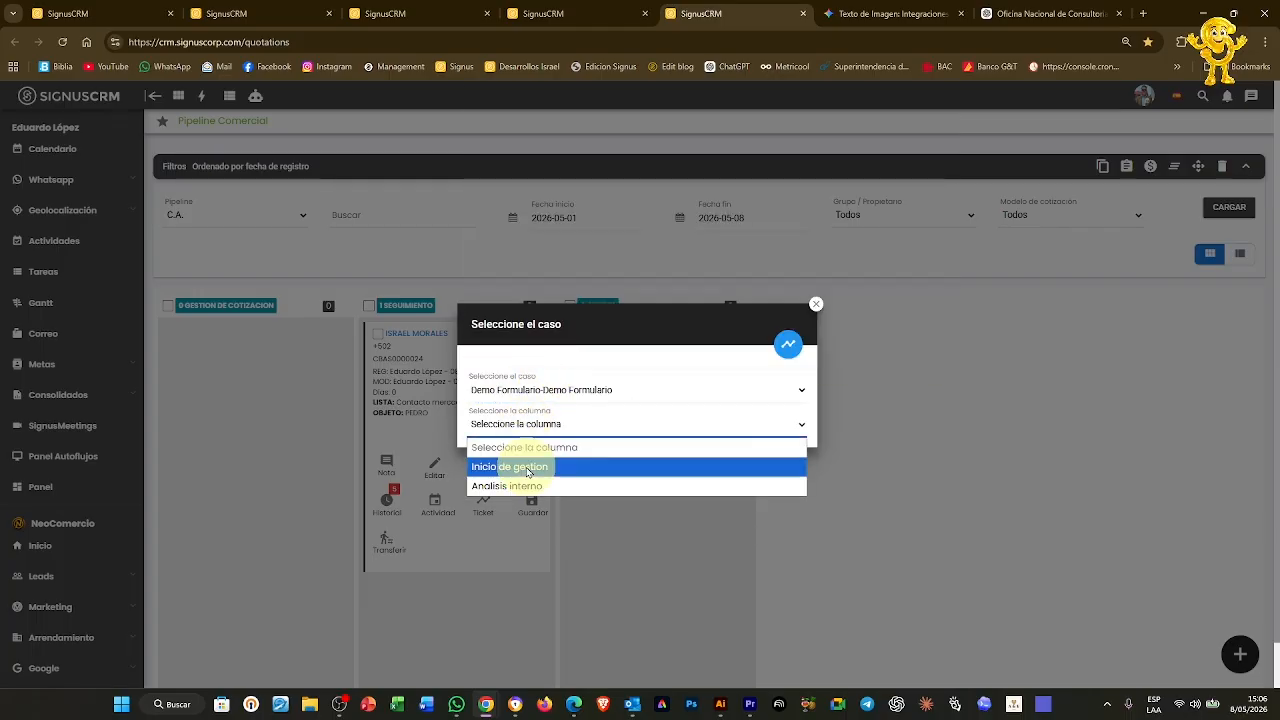
left_click(529, 471)
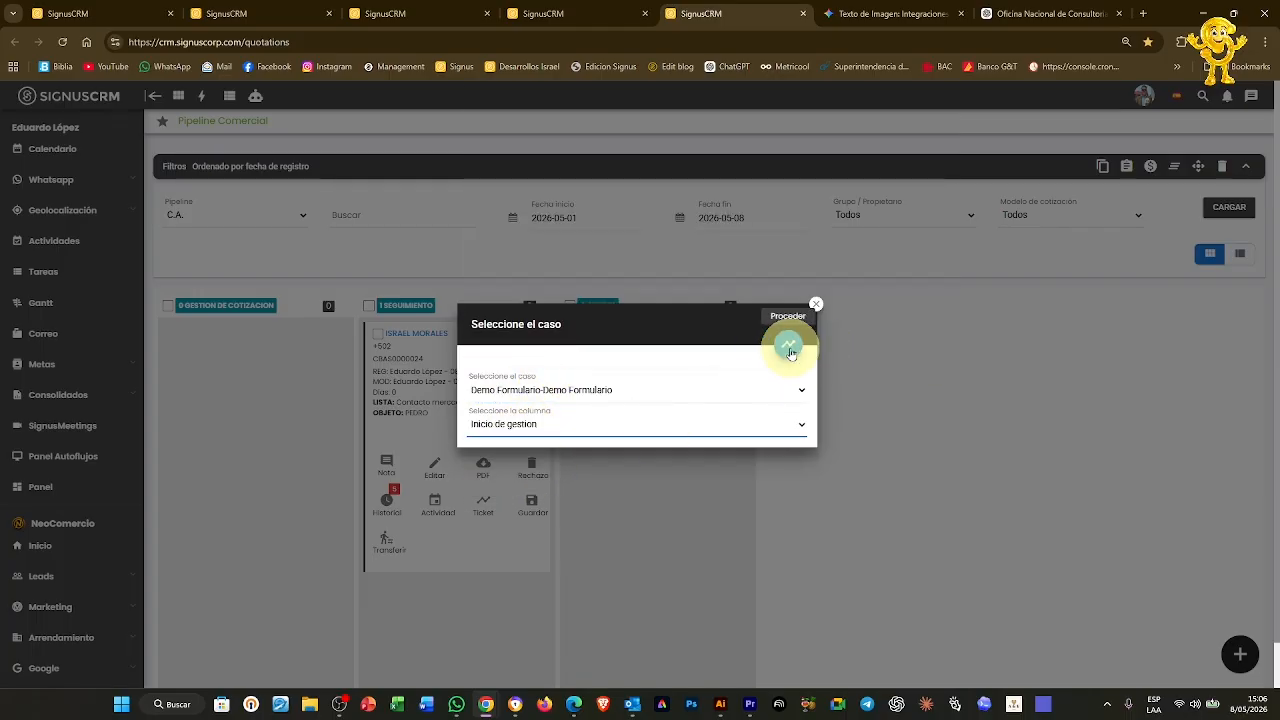
left_click(788, 344)
Review the ticket's quotation data form, discard it, and open the quotation's details
scroll(791, 353, "down", 3)
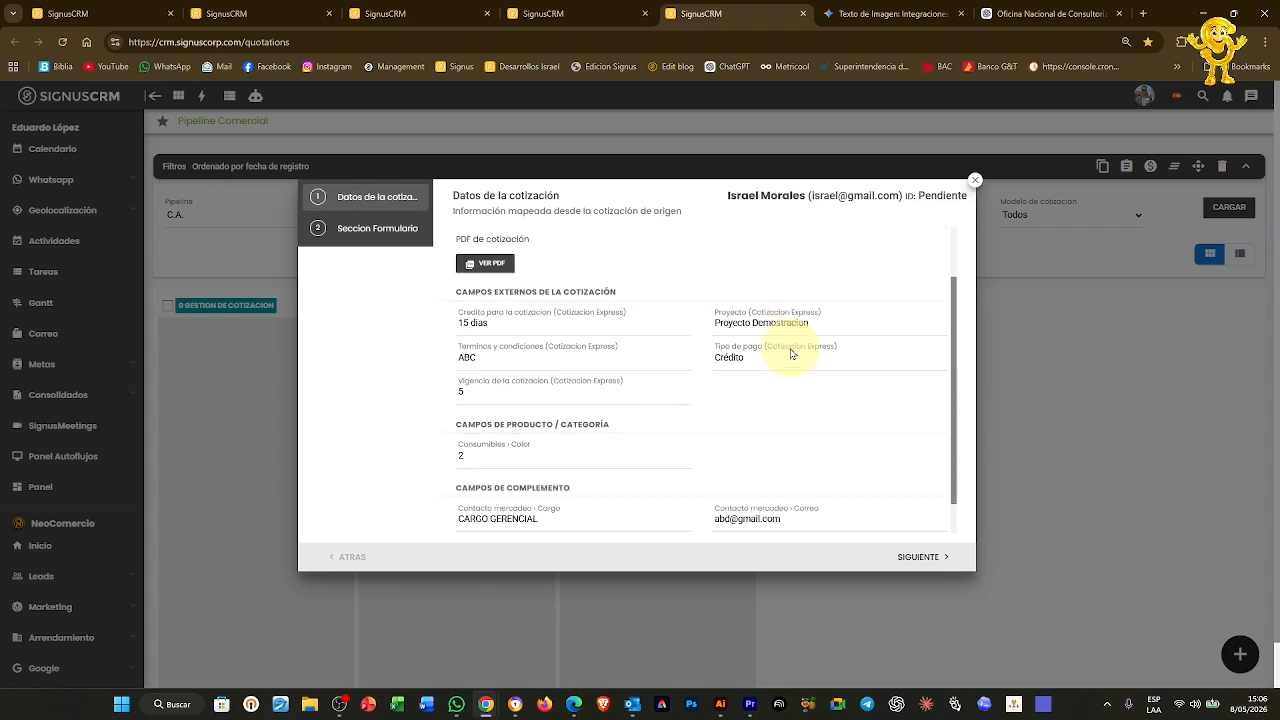
scroll(791, 353, "up", 3)
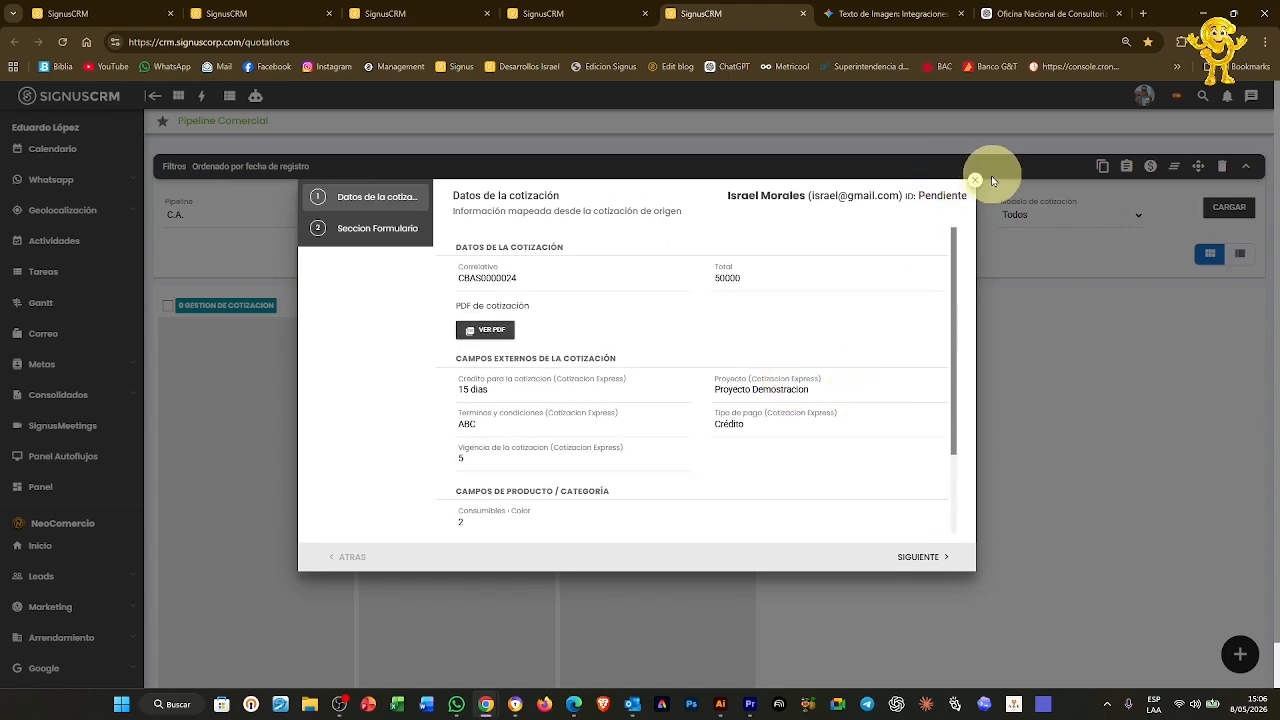
left_click(973, 180)
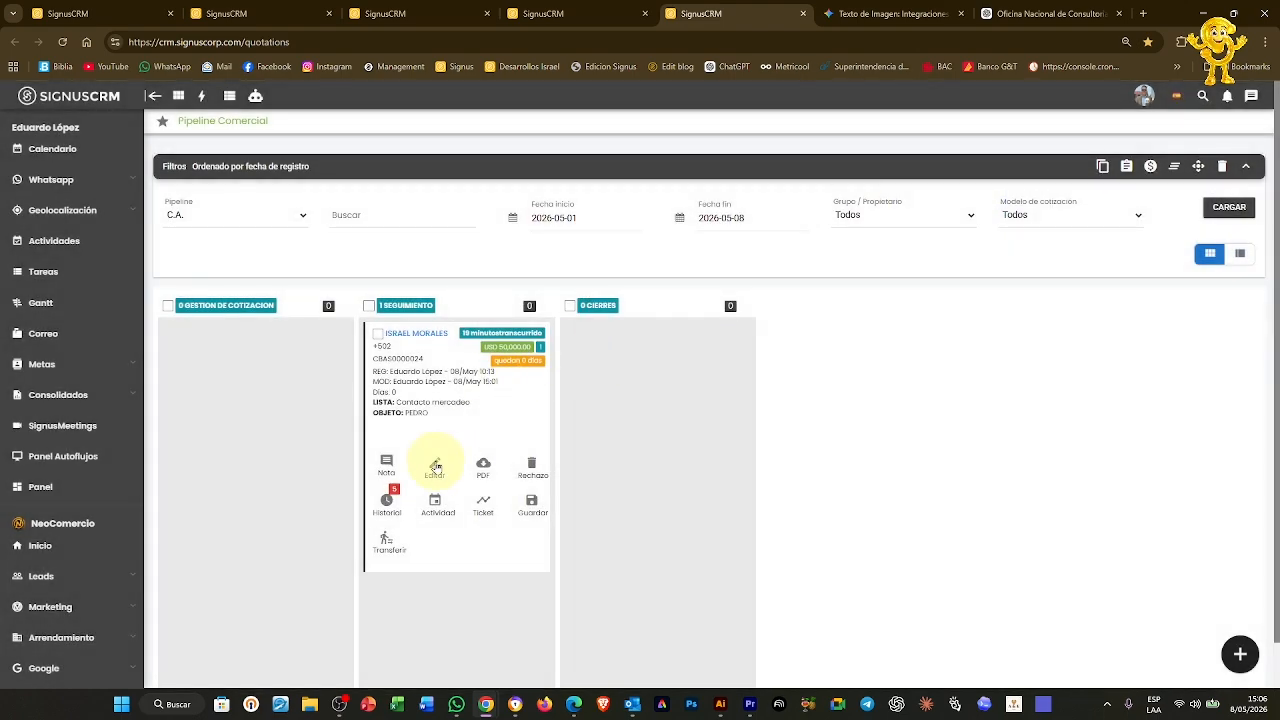
left_click(435, 467)
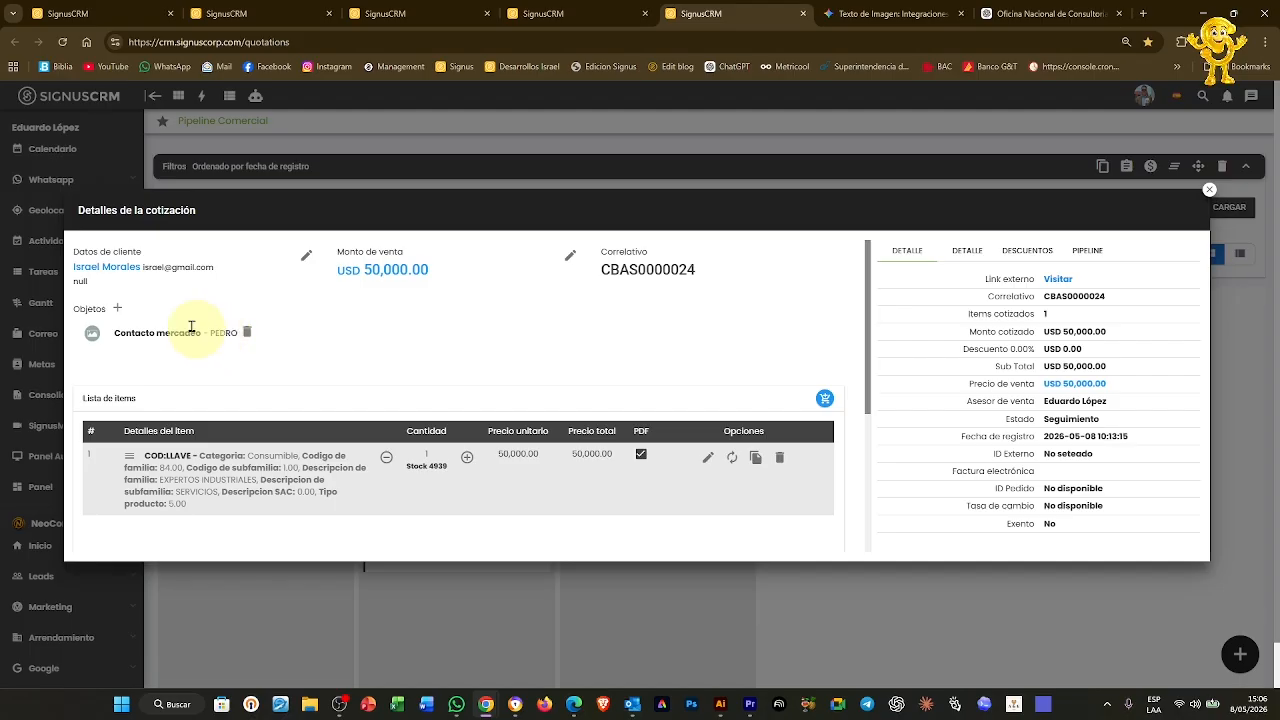
Replace quotation CBAS0000025's existing marketing contact object with PAYASONICOS and save
key("Escape")
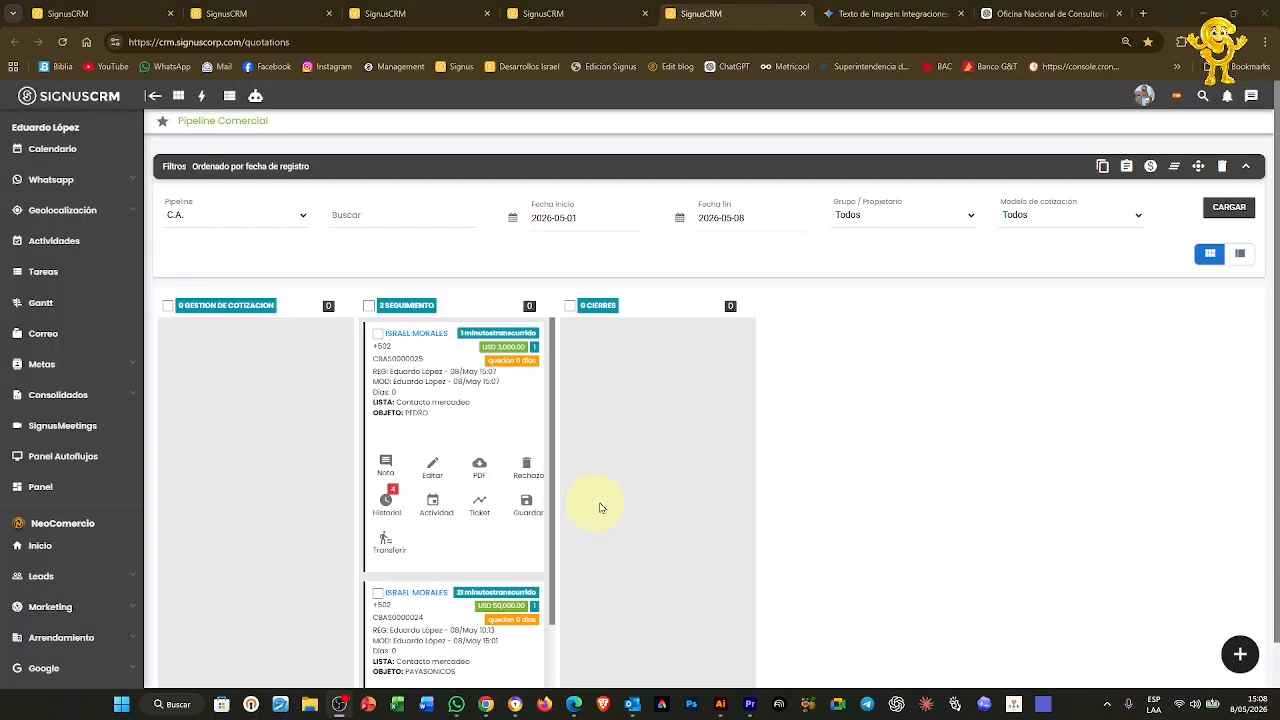
left_click(435, 468)
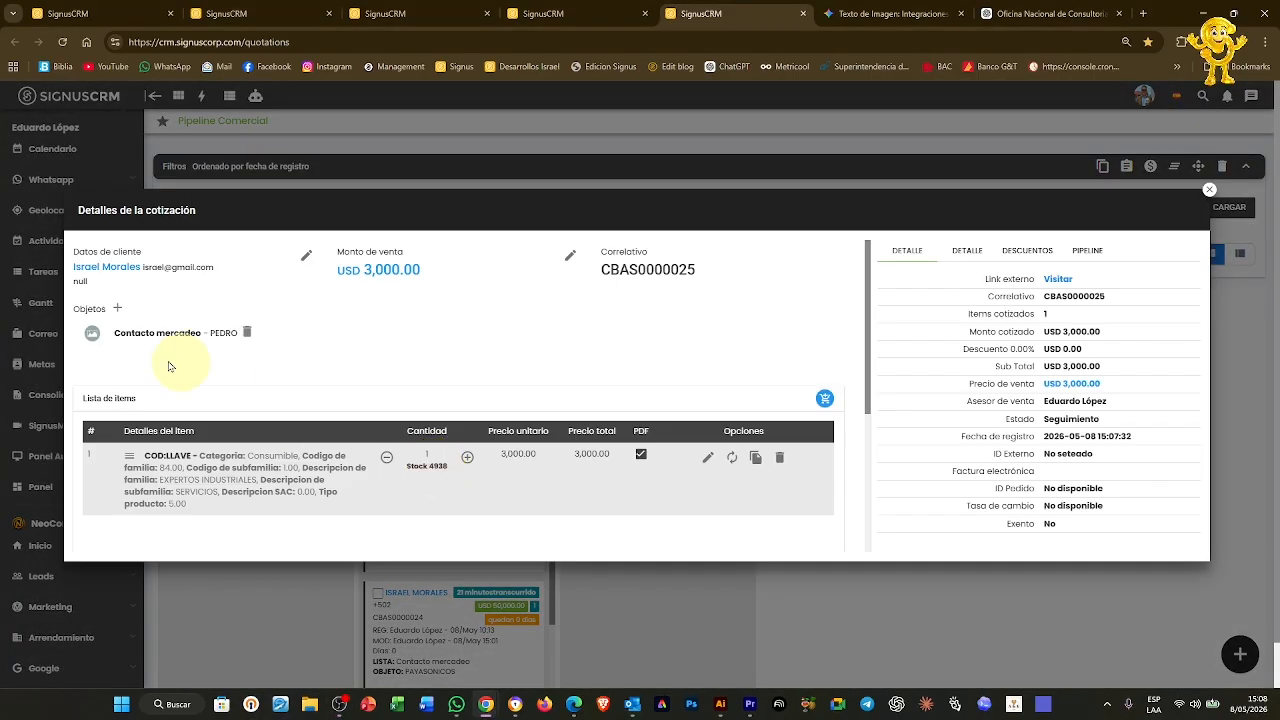
left_click(248, 338)
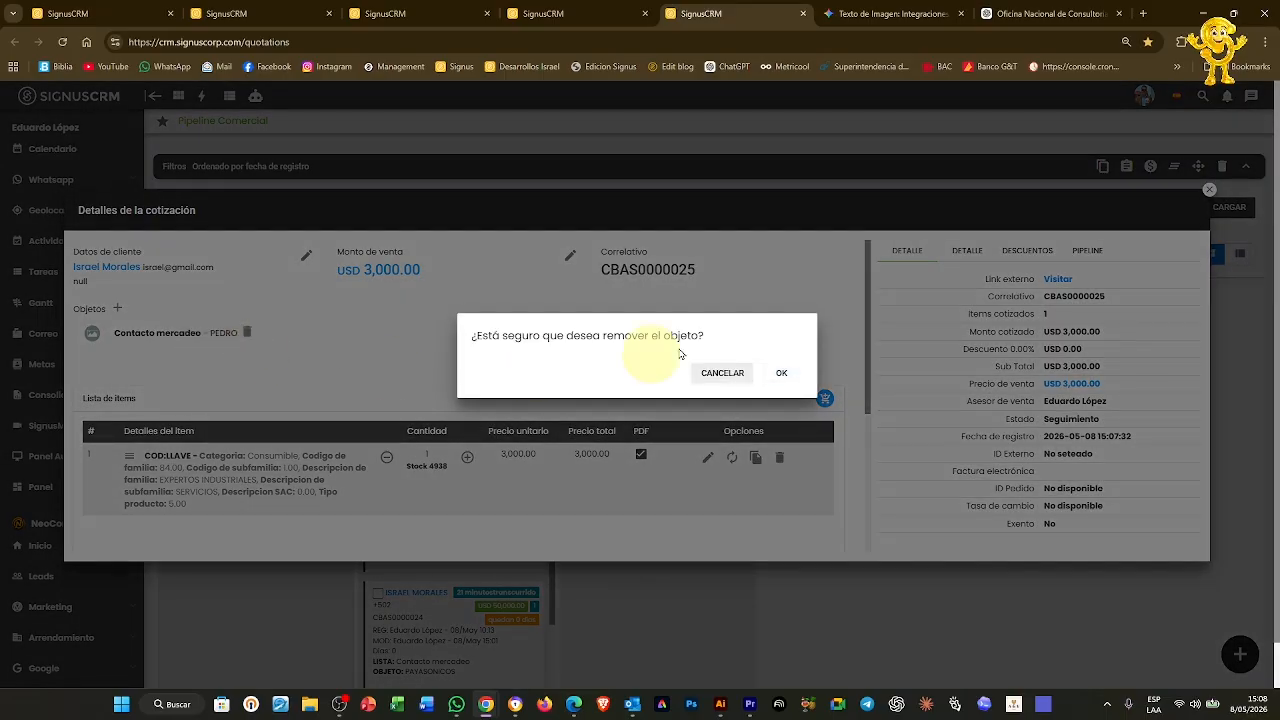
left_click(777, 376)
left_click(117, 307)
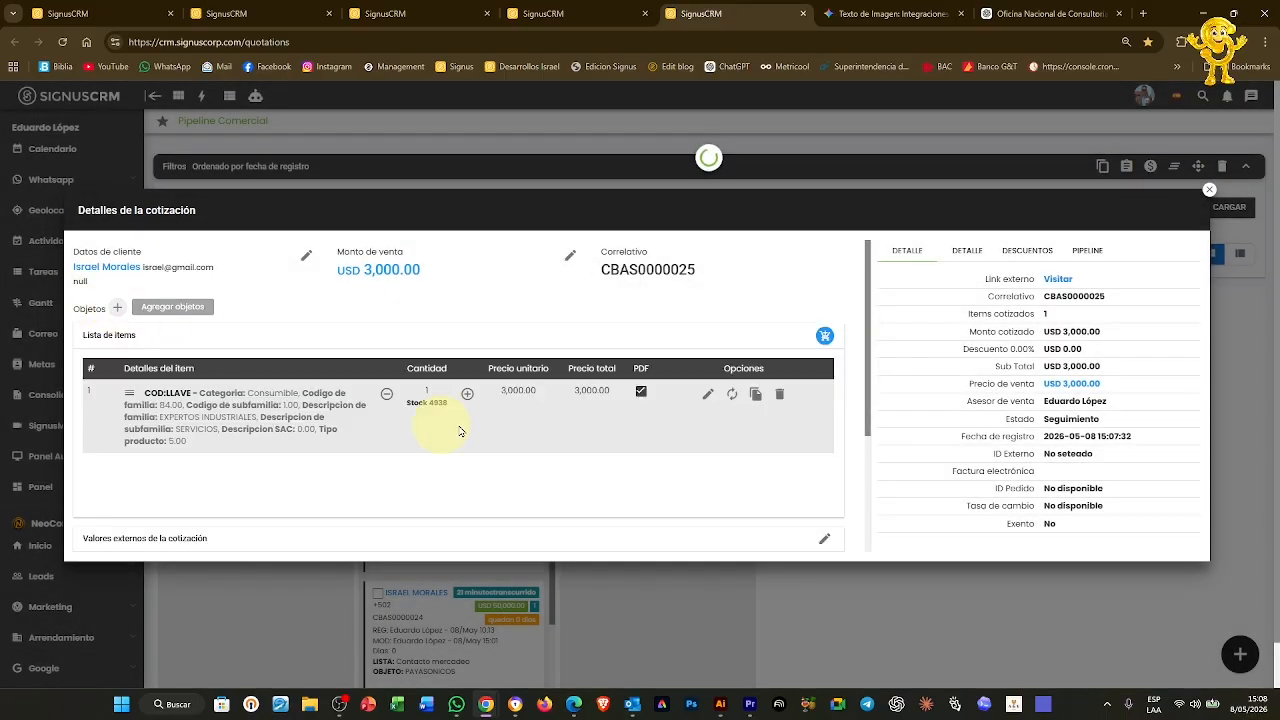
left_click(575, 408)
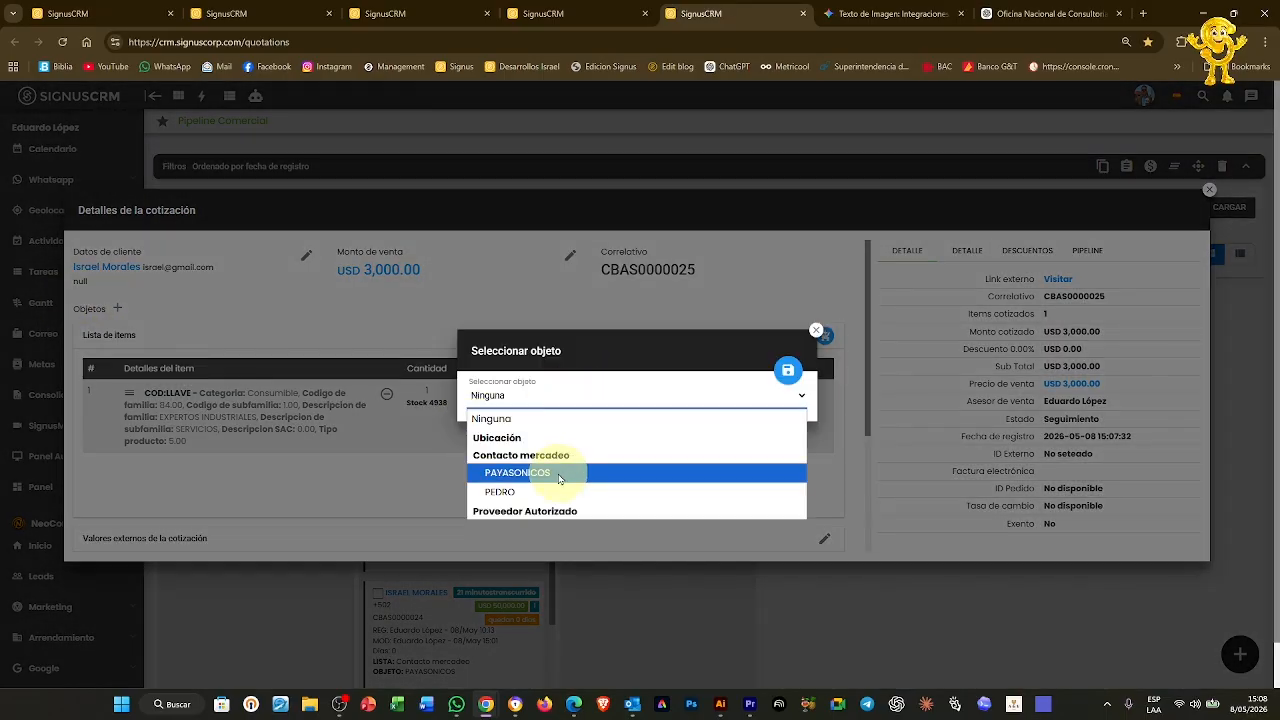
left_click(557, 437)
left_click(788, 374)
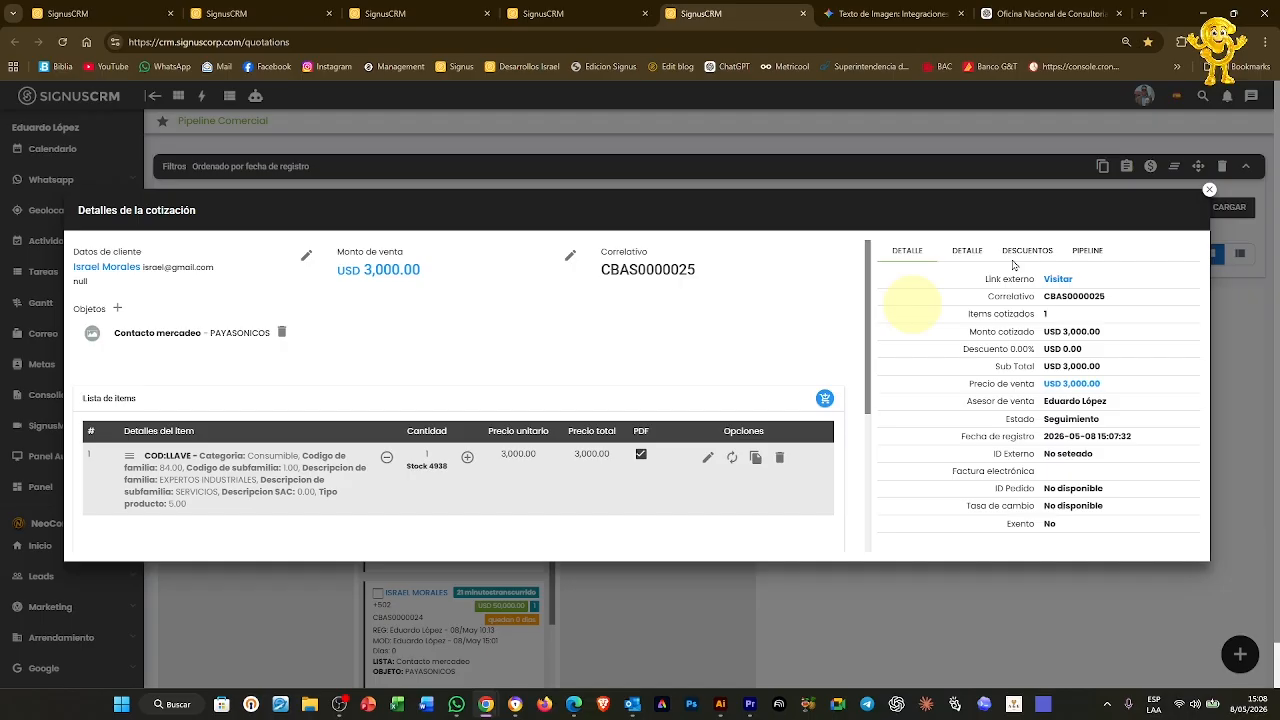
left_click(1209, 189)
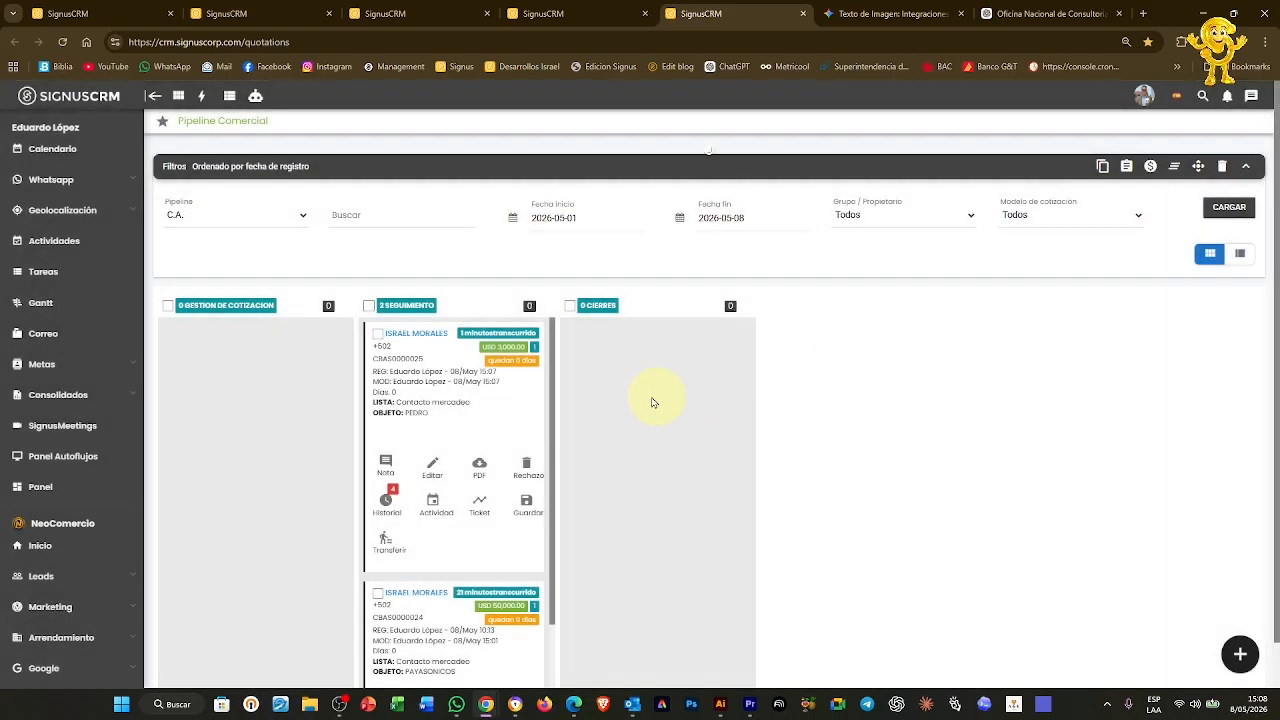
Start a Demo Formulario ticket from quotation CBAS0000025 in the Inicio de gestion column
left_click(481, 512)
left_click(561, 391)
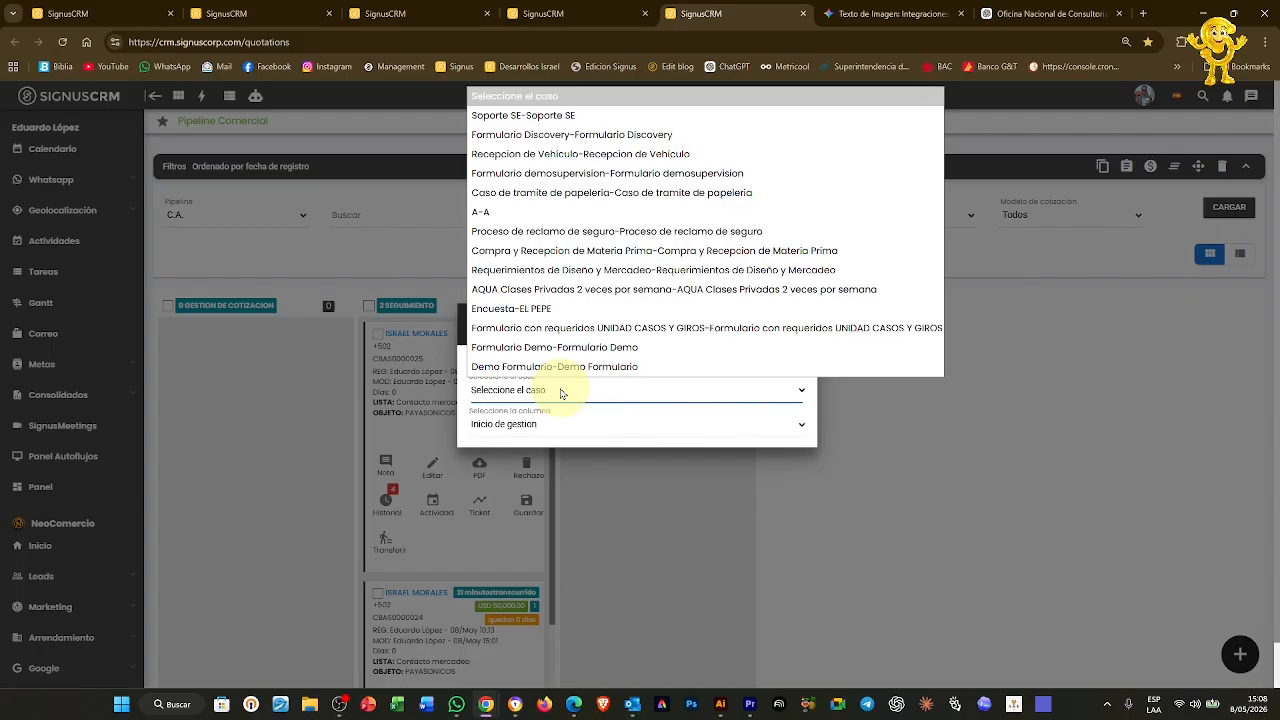
left_click(566, 367)
left_click(518, 424)
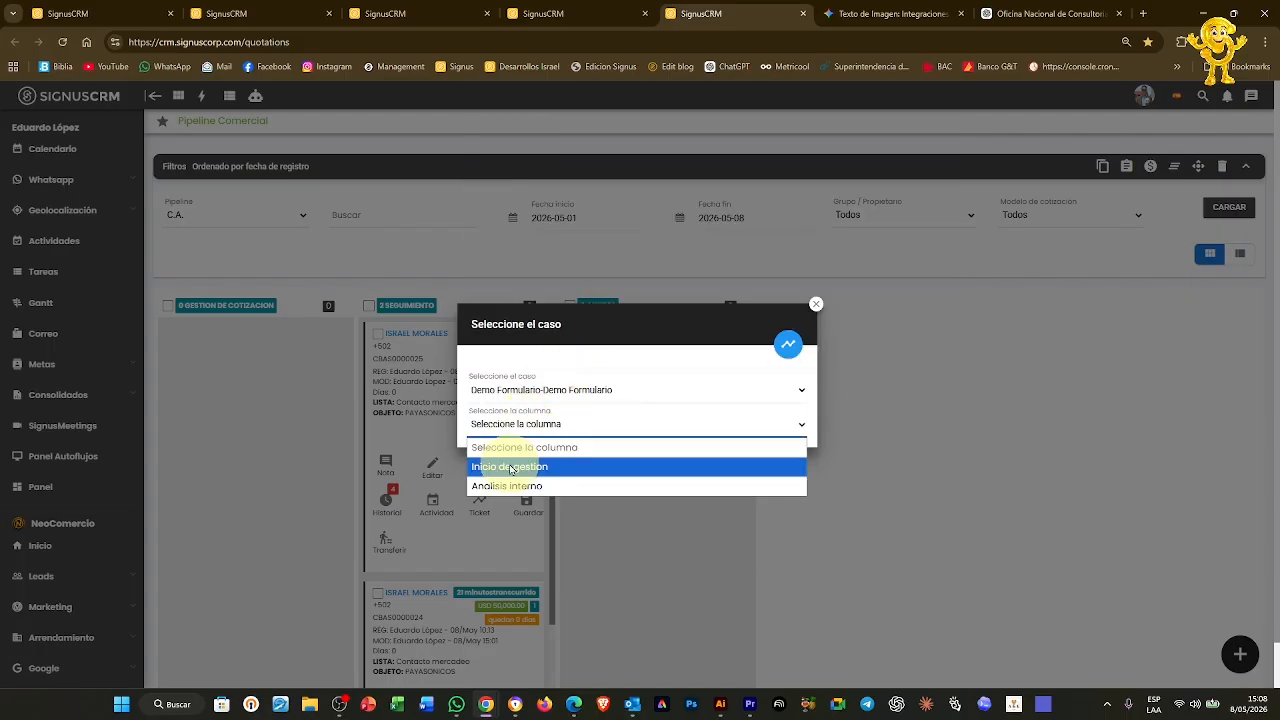
left_click(511, 467)
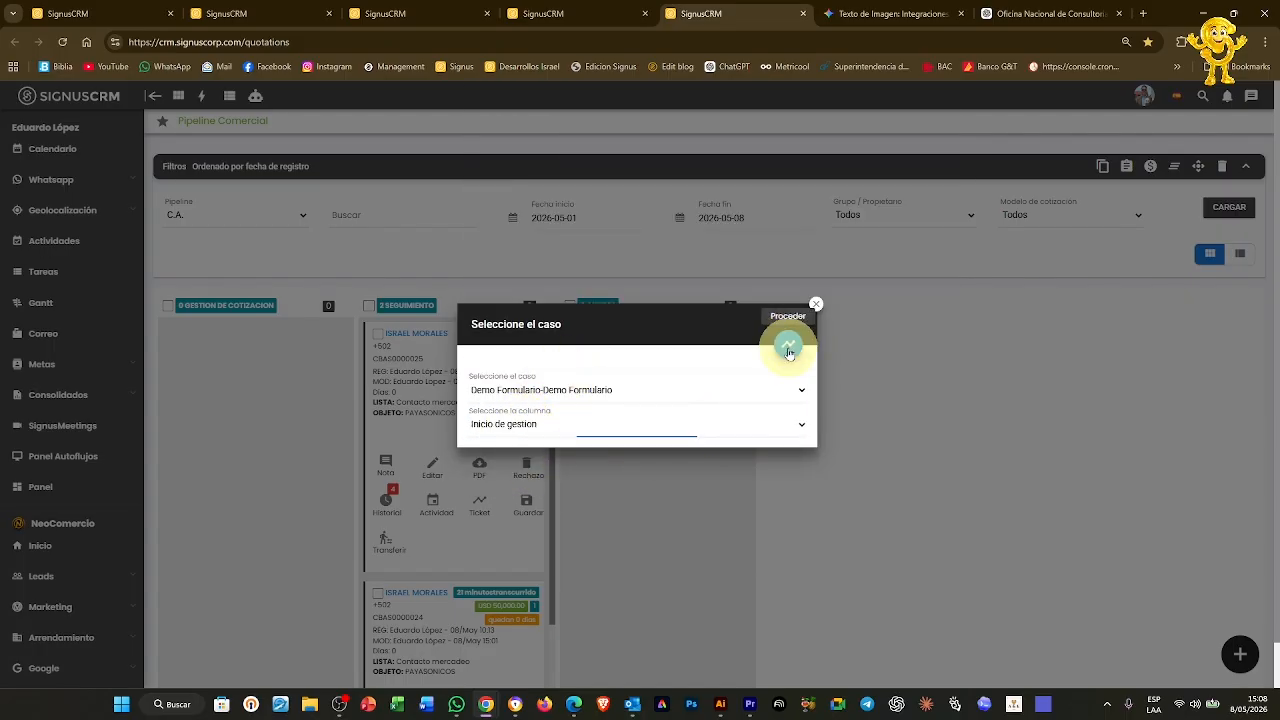
left_click(789, 348)
Step through the ticket form to Seccion Formulario, finish it, and view the tickets board
scroll(759, 297, "down", 2)
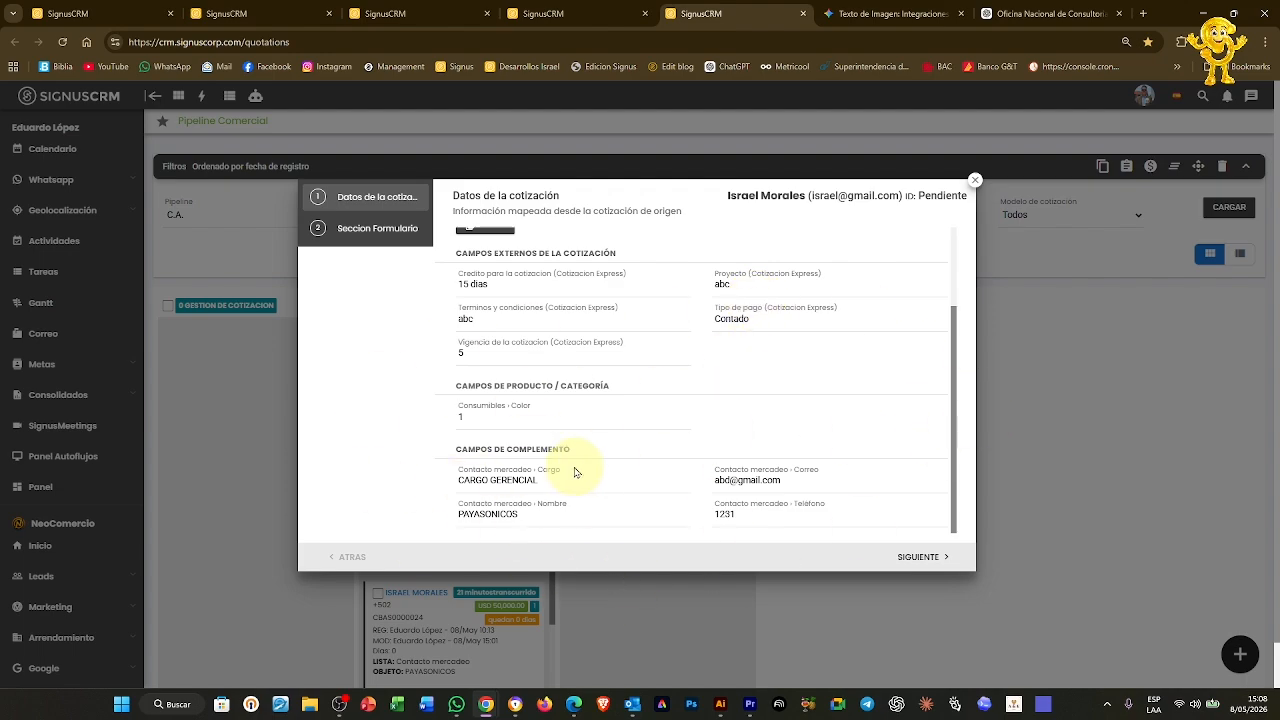
scroll(580, 472, "up", 2)
left_click(921, 557)
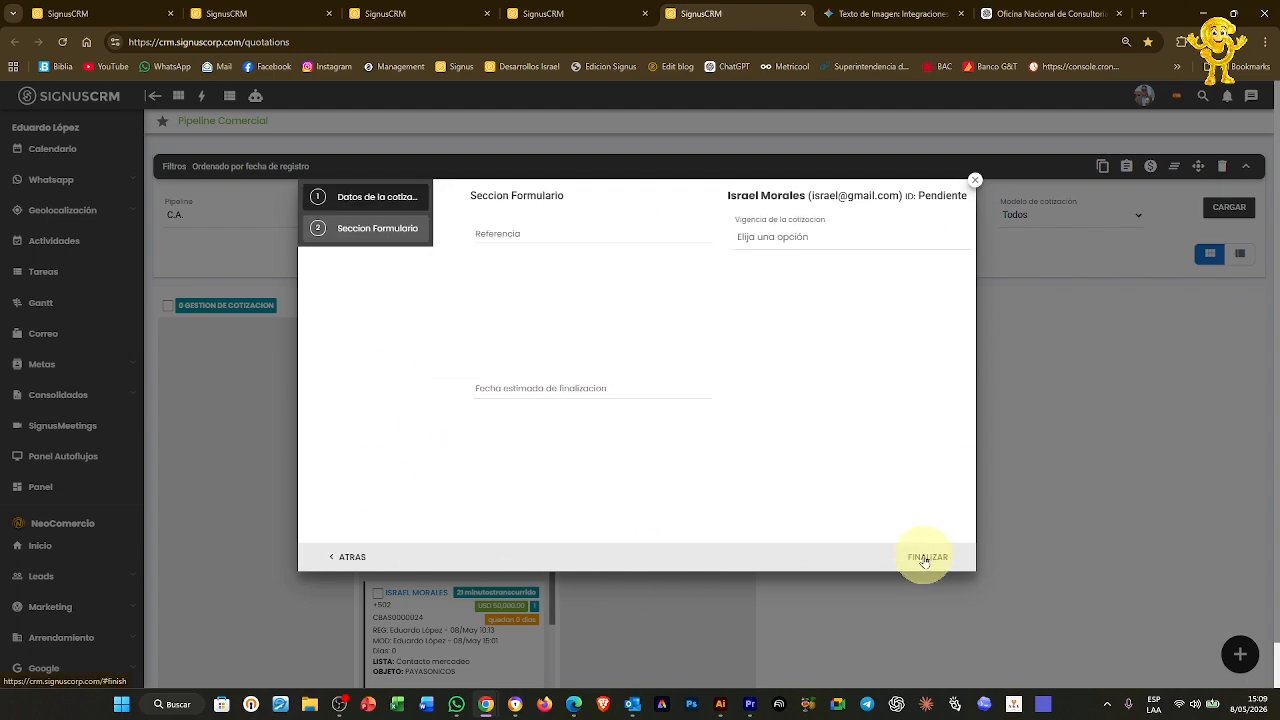
left_click(925, 557)
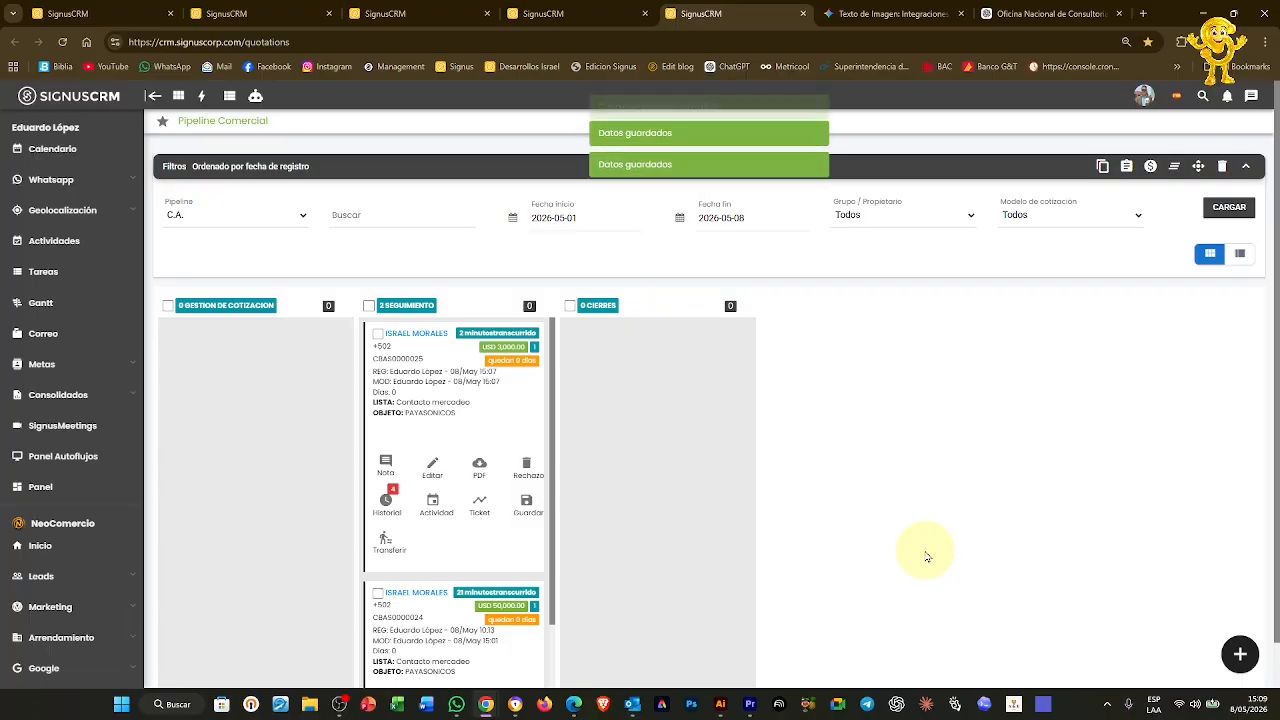
left_click(597, 12)
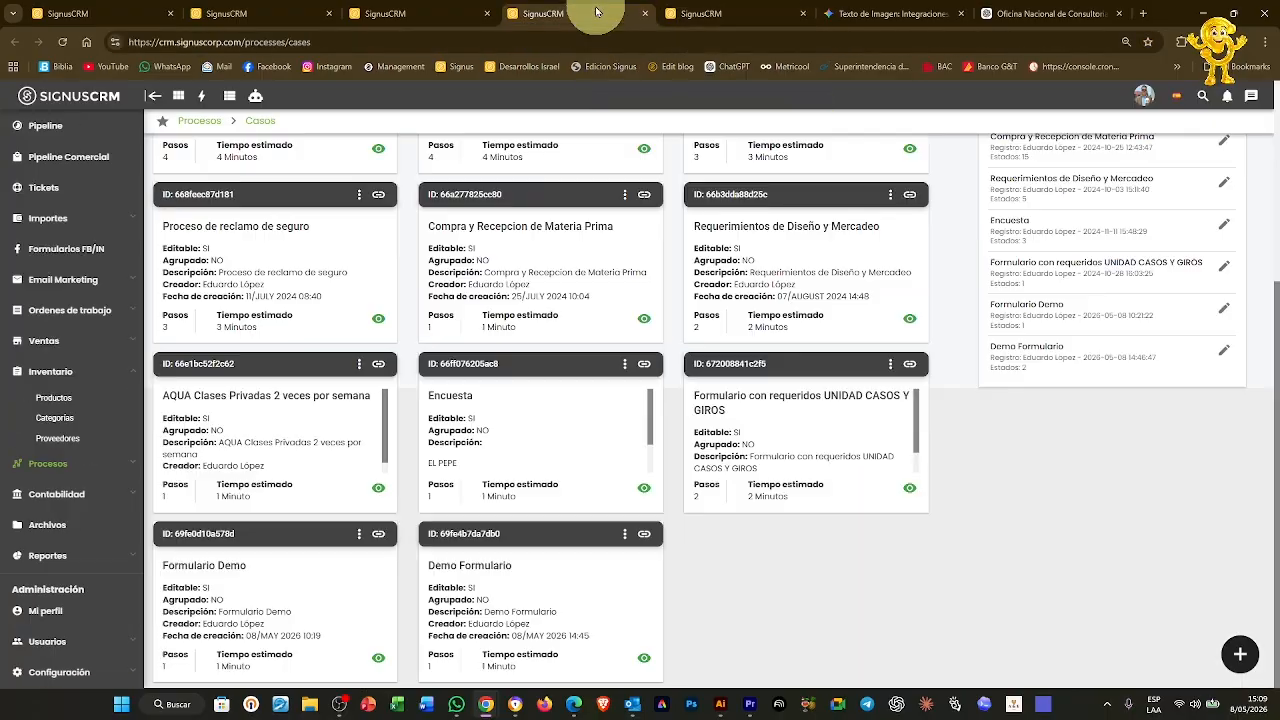
left_click(400, 13)
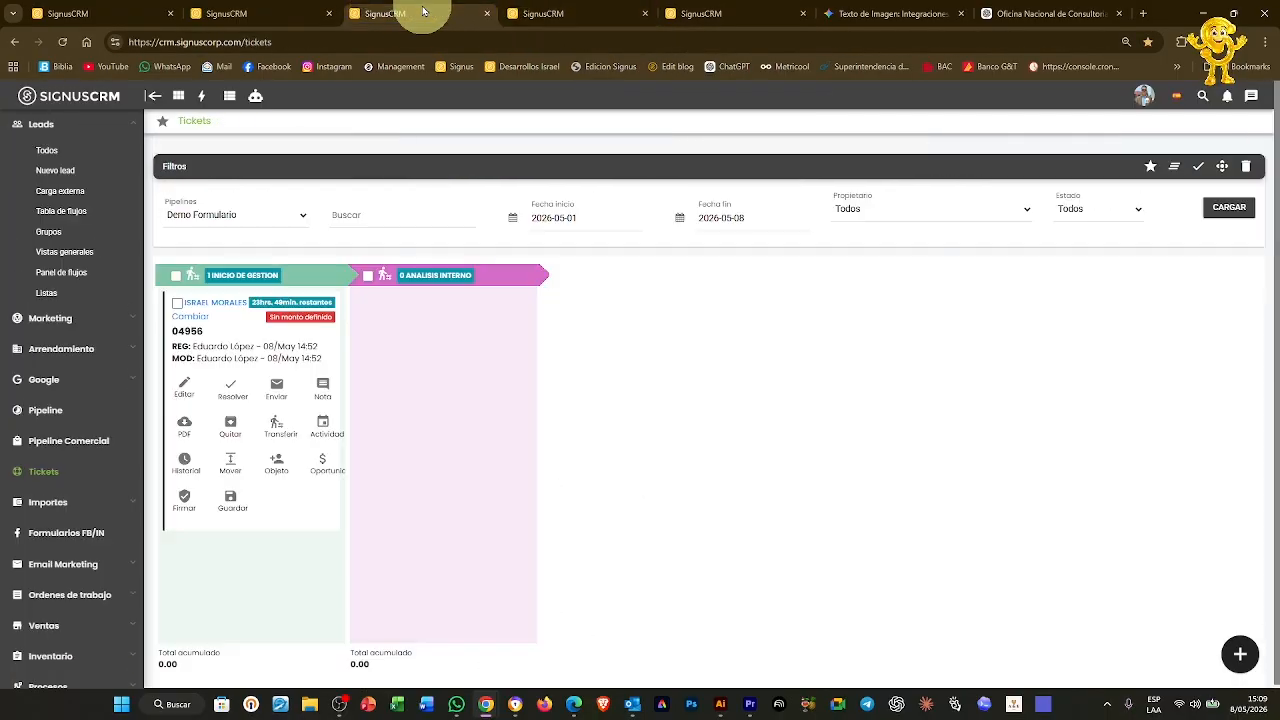
Reload tickets and review ticket 04957's mapped external, product/category and complement quotation fields
left_click(1229, 209)
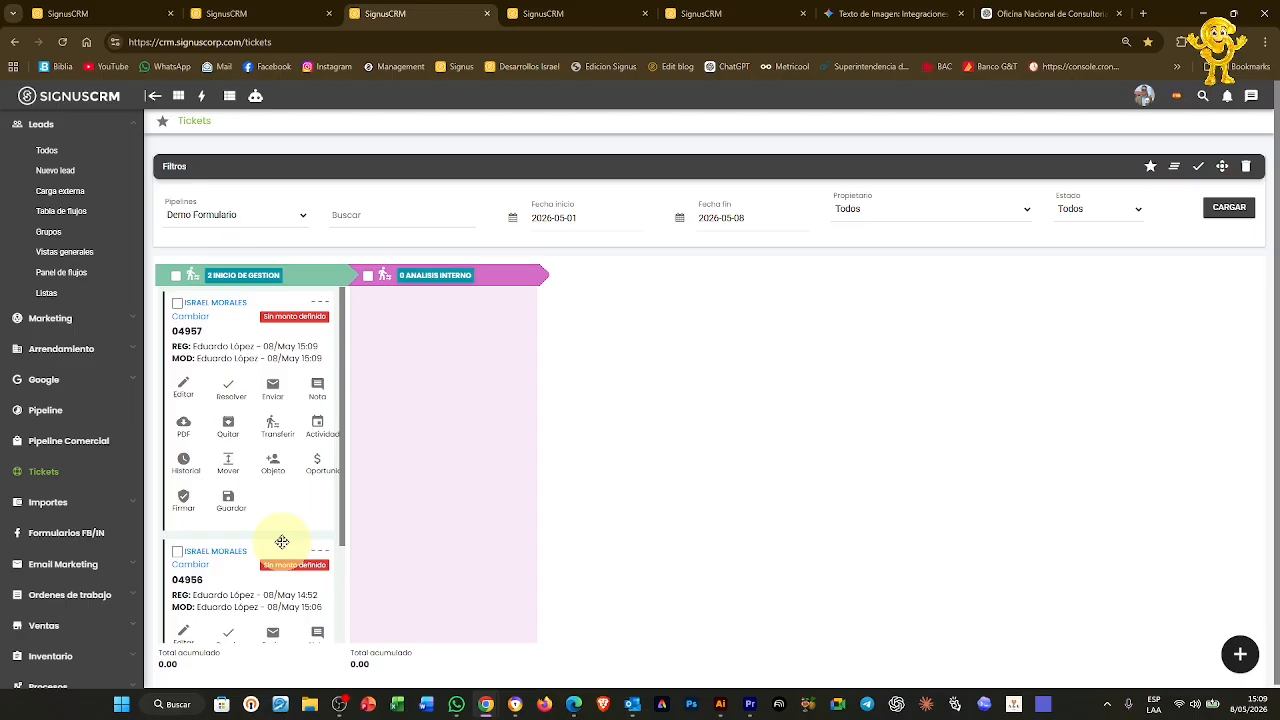
left_click(182, 410)
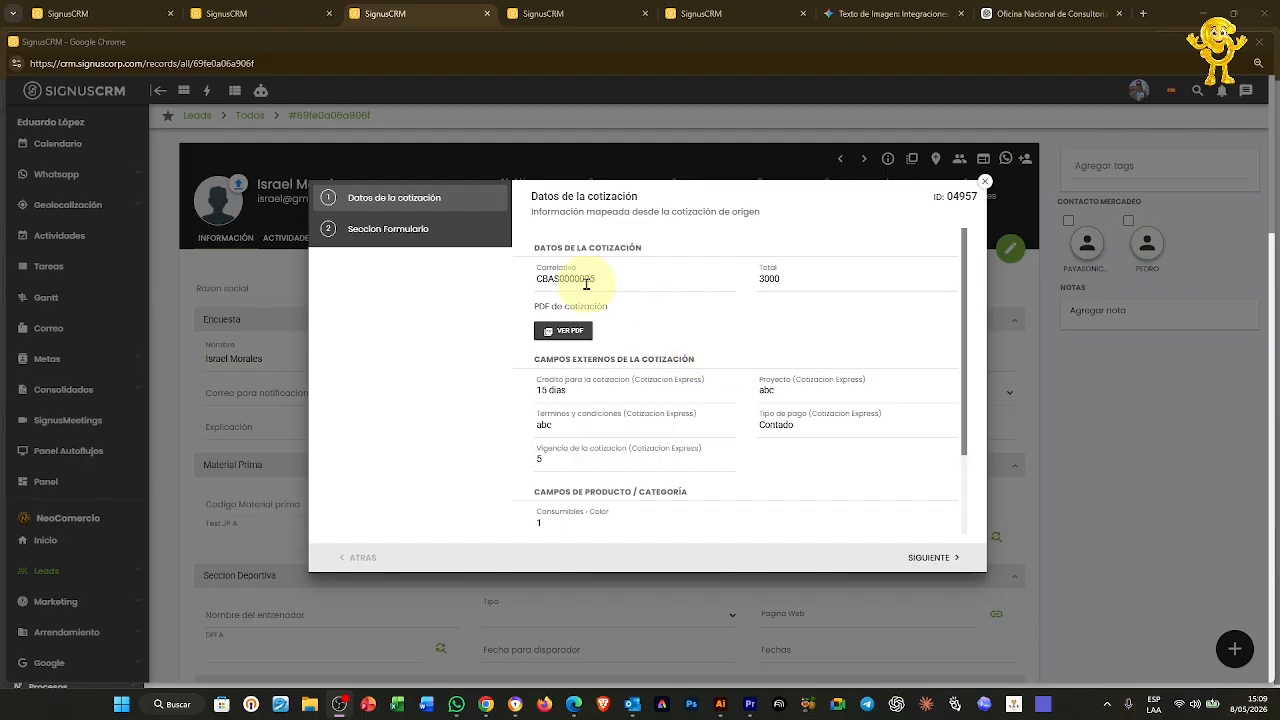
scroll(865, 290, "down", 2)
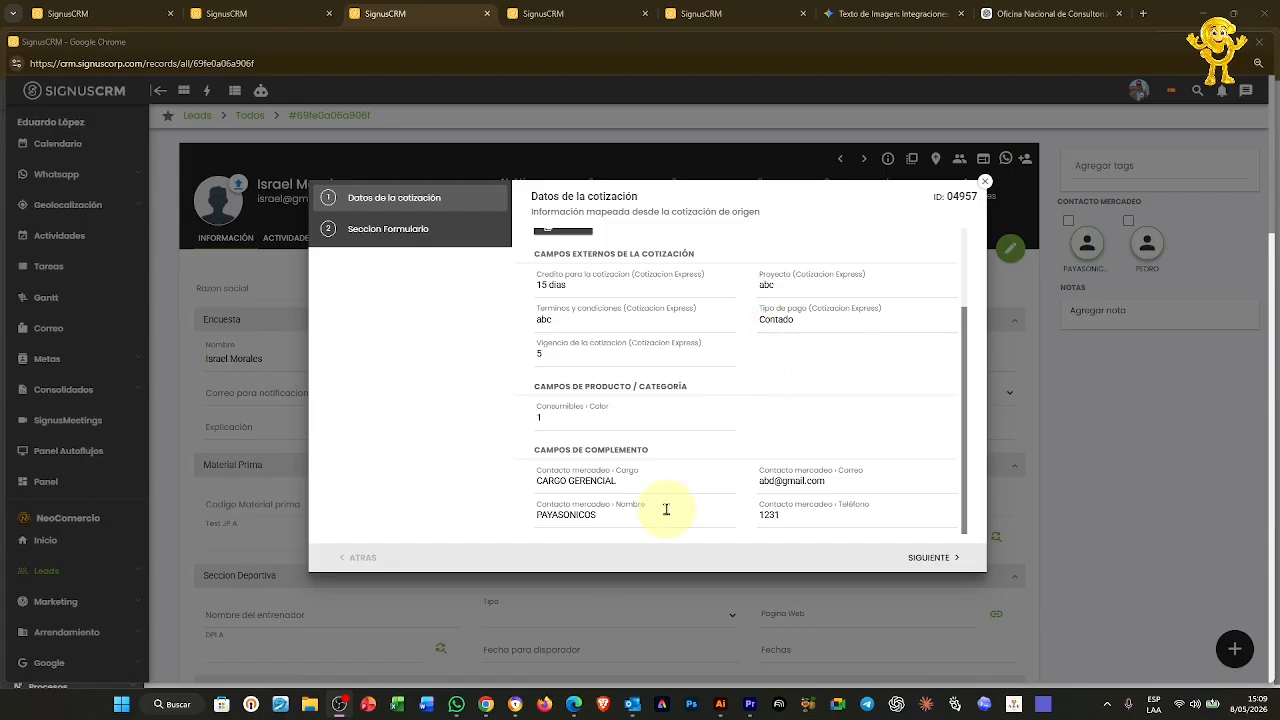
left_click_drag(535, 385, 713, 392)
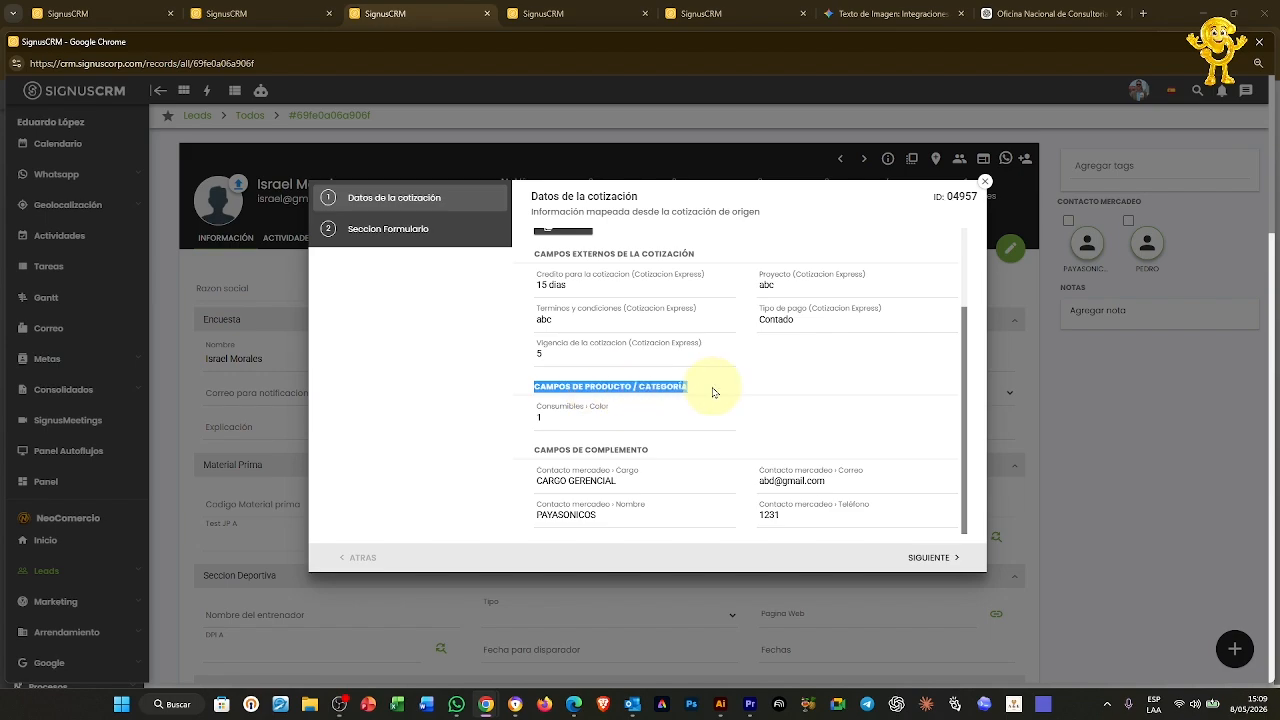
left_click_drag(537, 257, 723, 263)
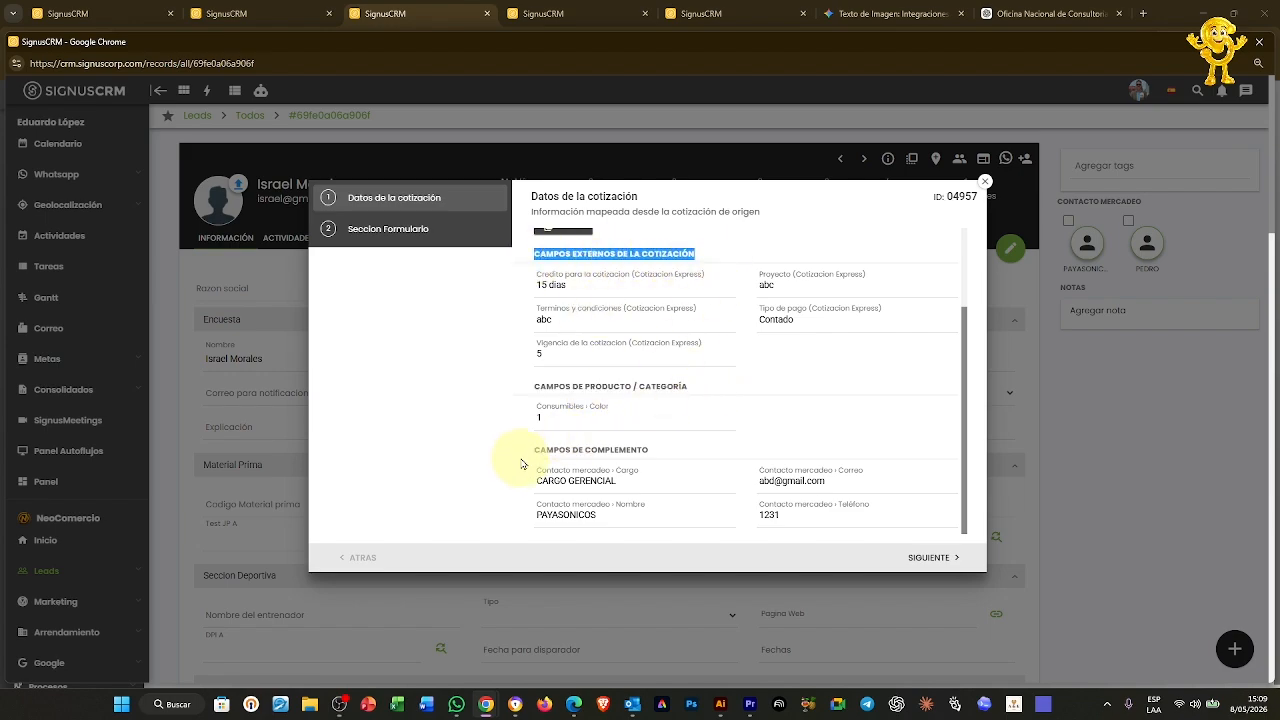
left_click_drag(535, 450, 694, 451)
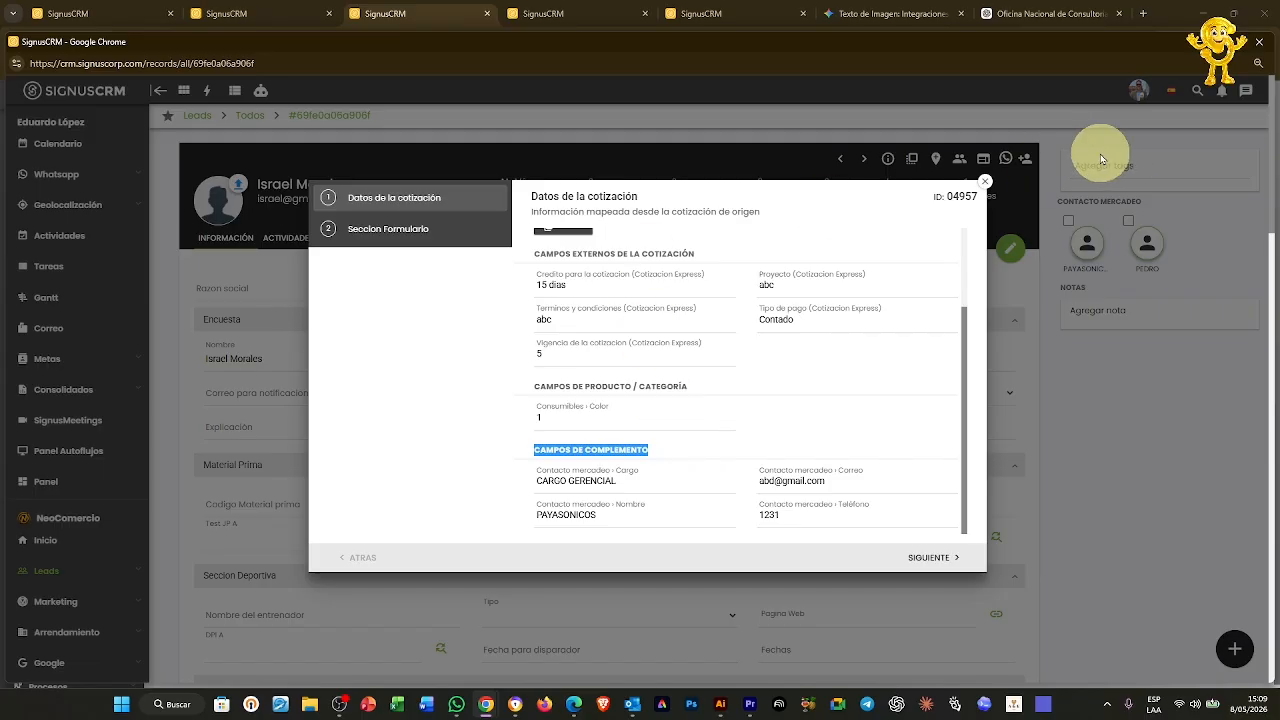
left_click(985, 182)
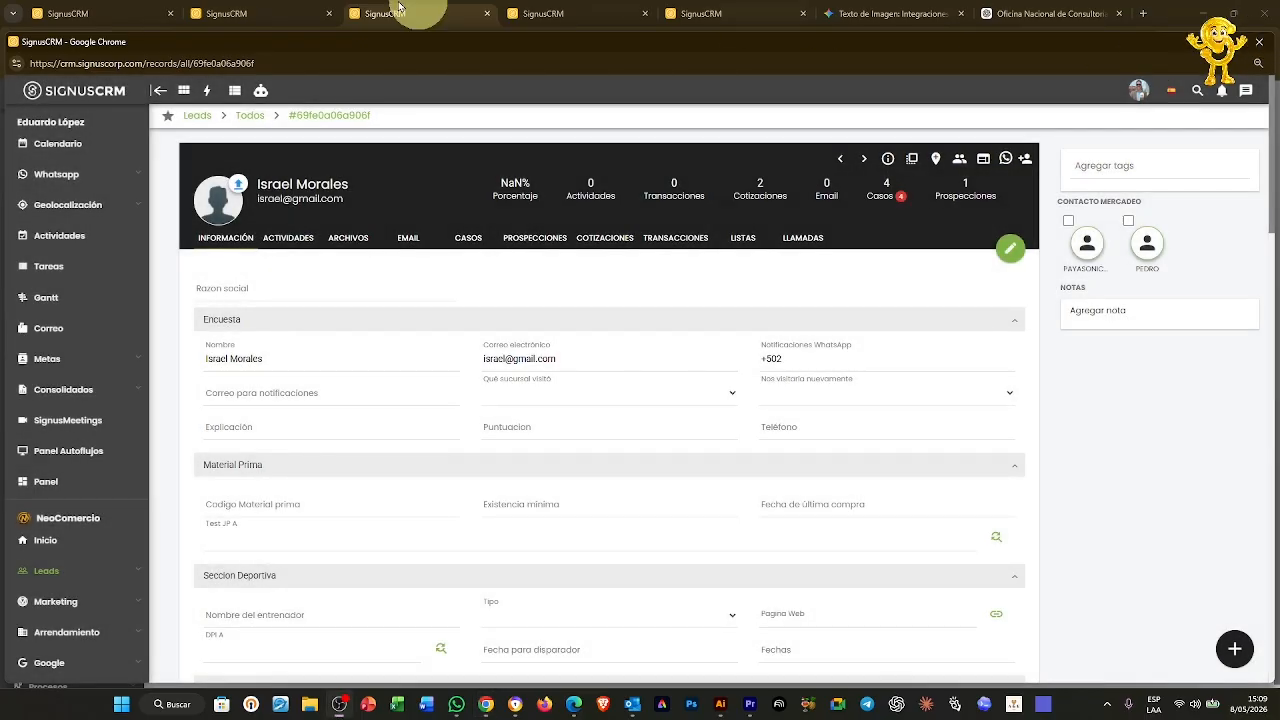
left_click(389, 10)
Open the ticket field mapping configuration of the Demo Formulario case
left_click(543, 13)
left_click(557, 531)
left_click(580, 568)
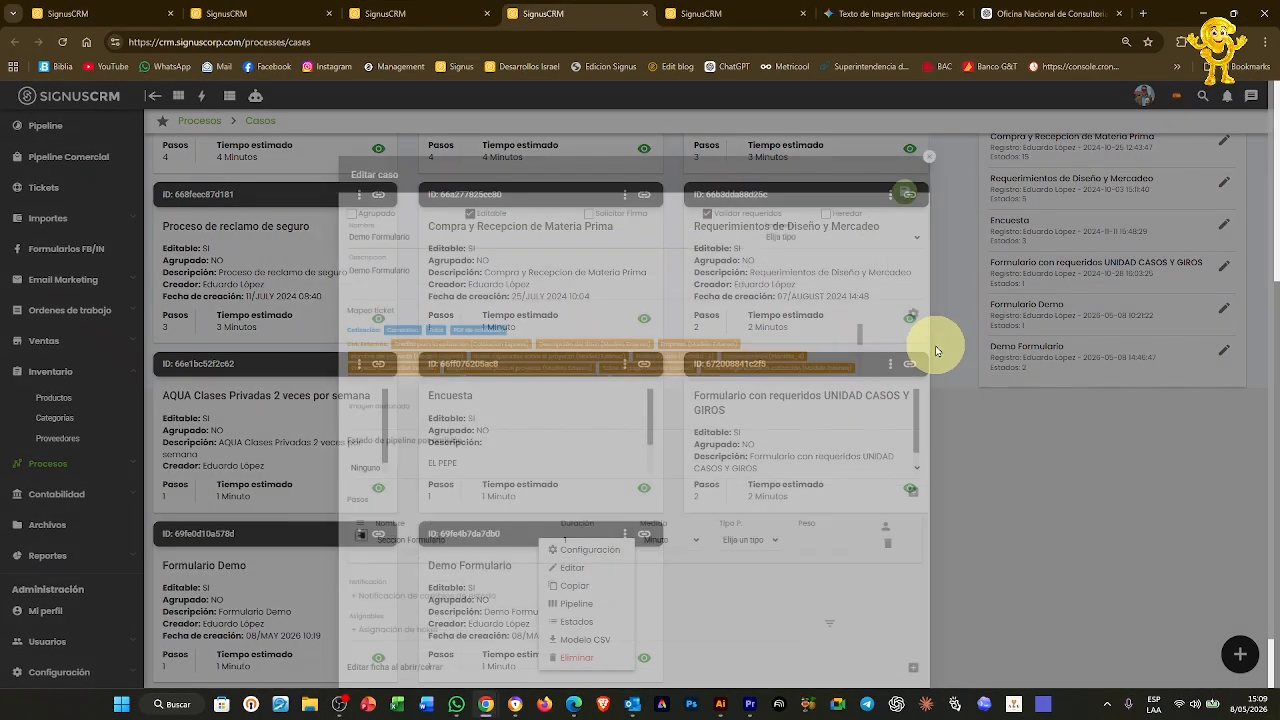
left_click(953, 297)
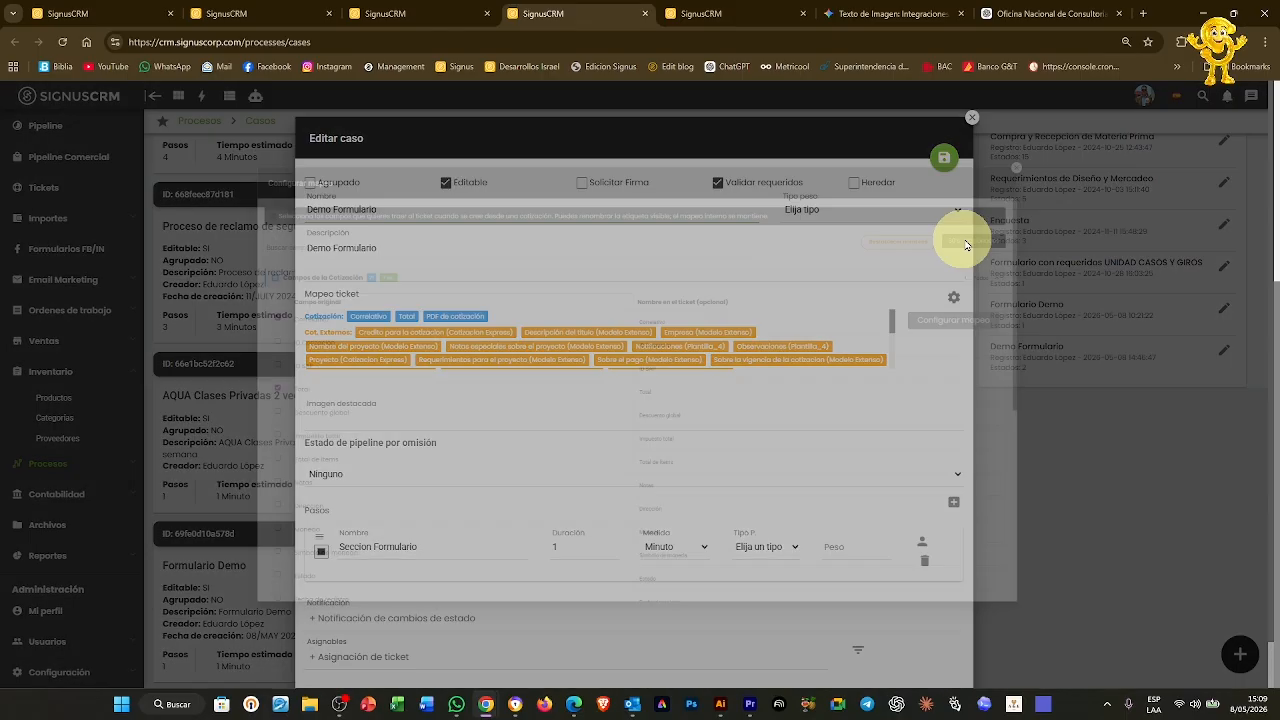
Browse the Campos de la Cotización list, then expand Campos Externos de Cotización
left_click(1117, 242)
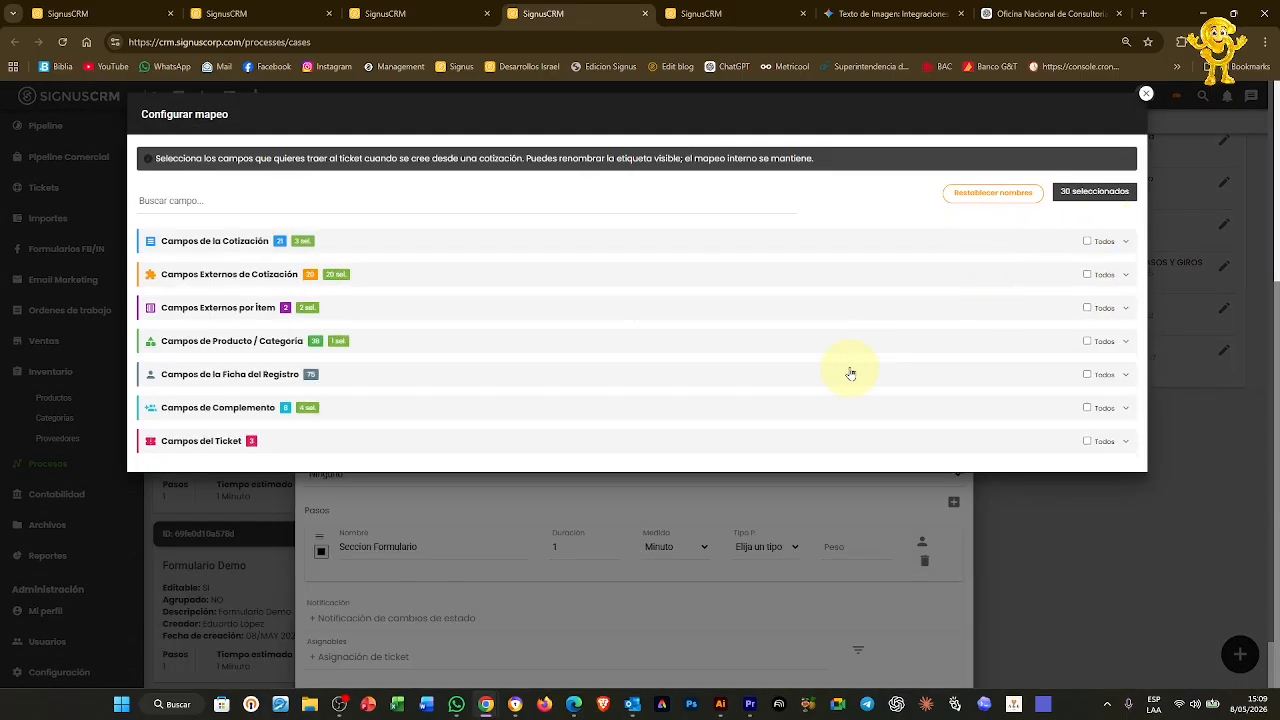
left_click(184, 250)
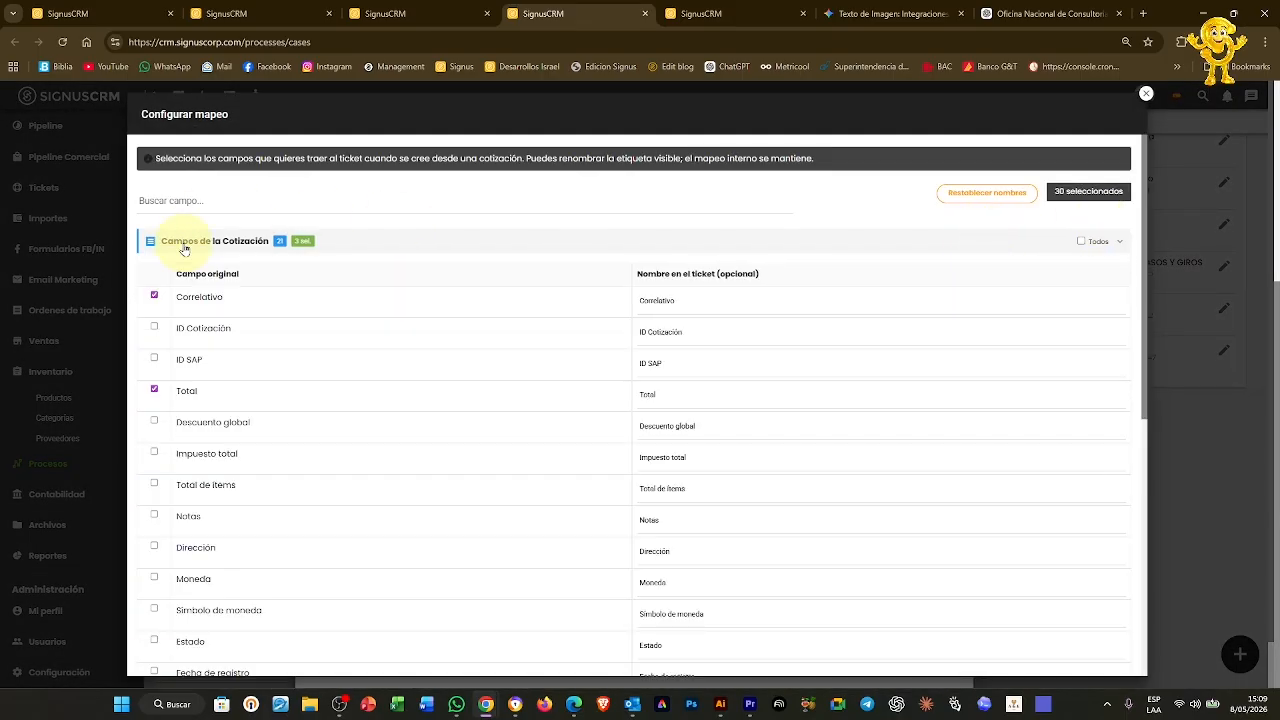
scroll(223, 391, "down", 2)
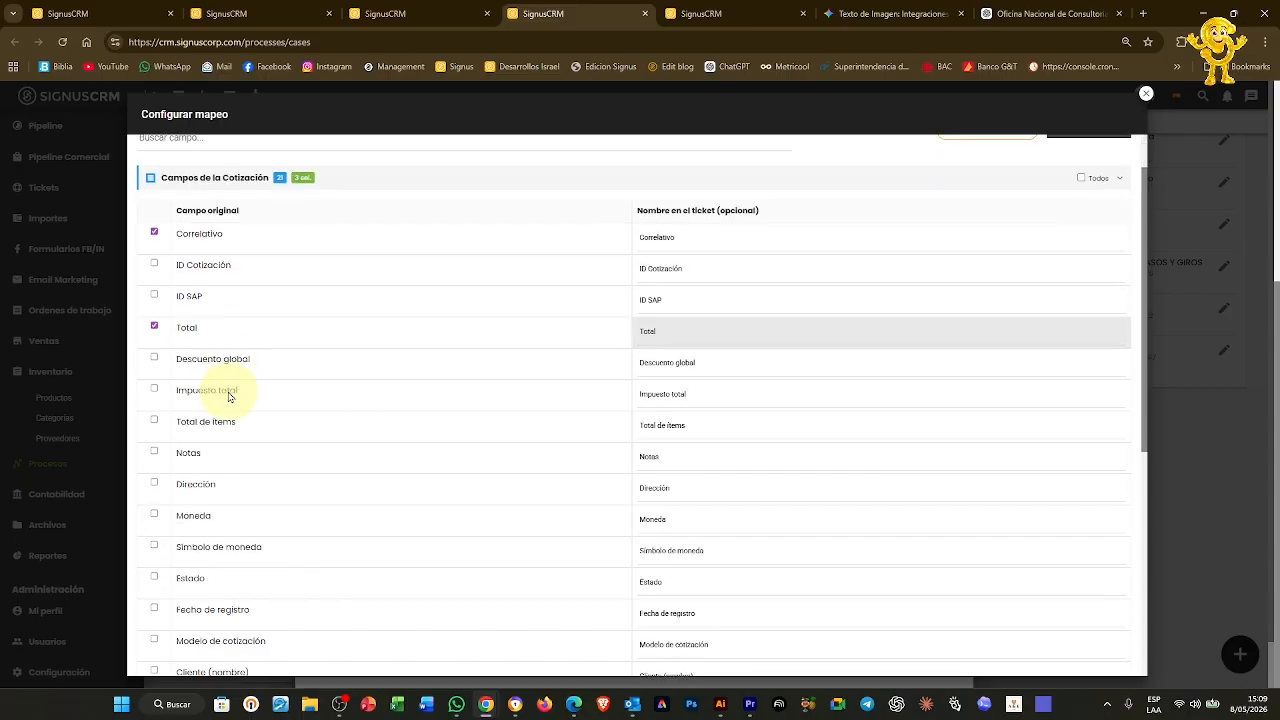
scroll(228, 394, "down", 1)
scroll(394, 329, "up", 5)
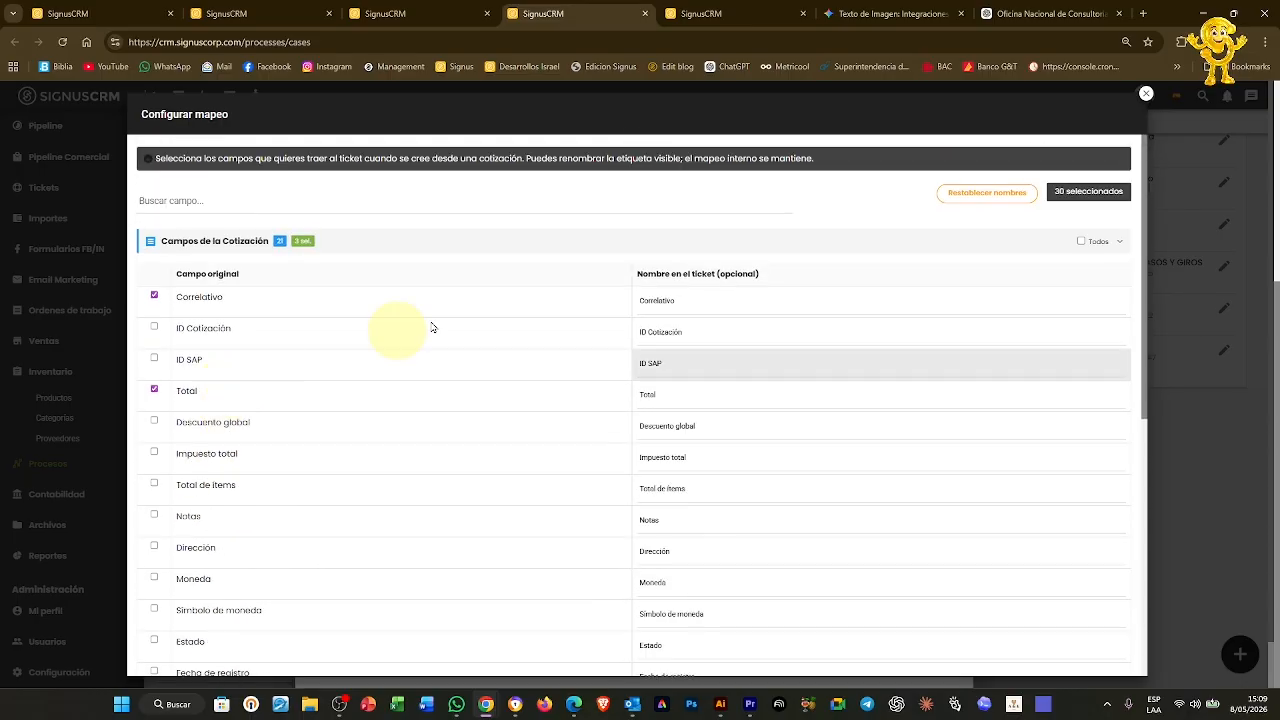
left_click(1121, 245)
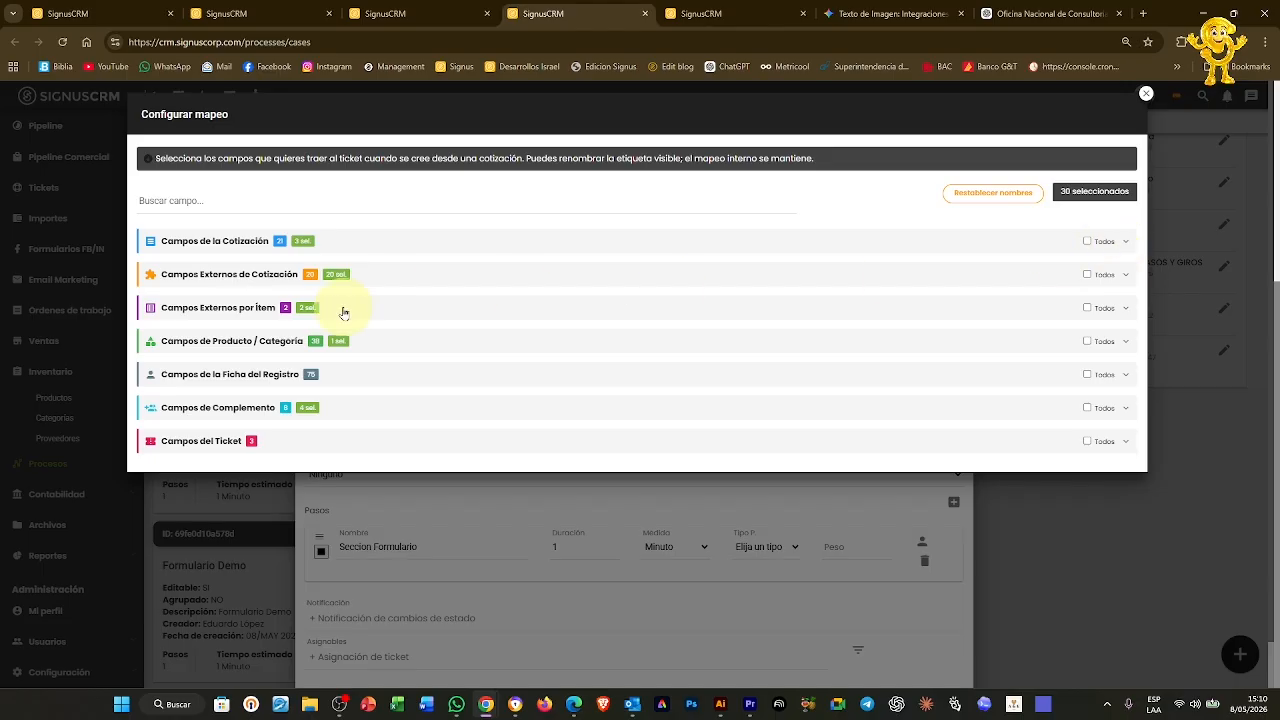
left_click(587, 237)
scroll(243, 600, "down", 5)
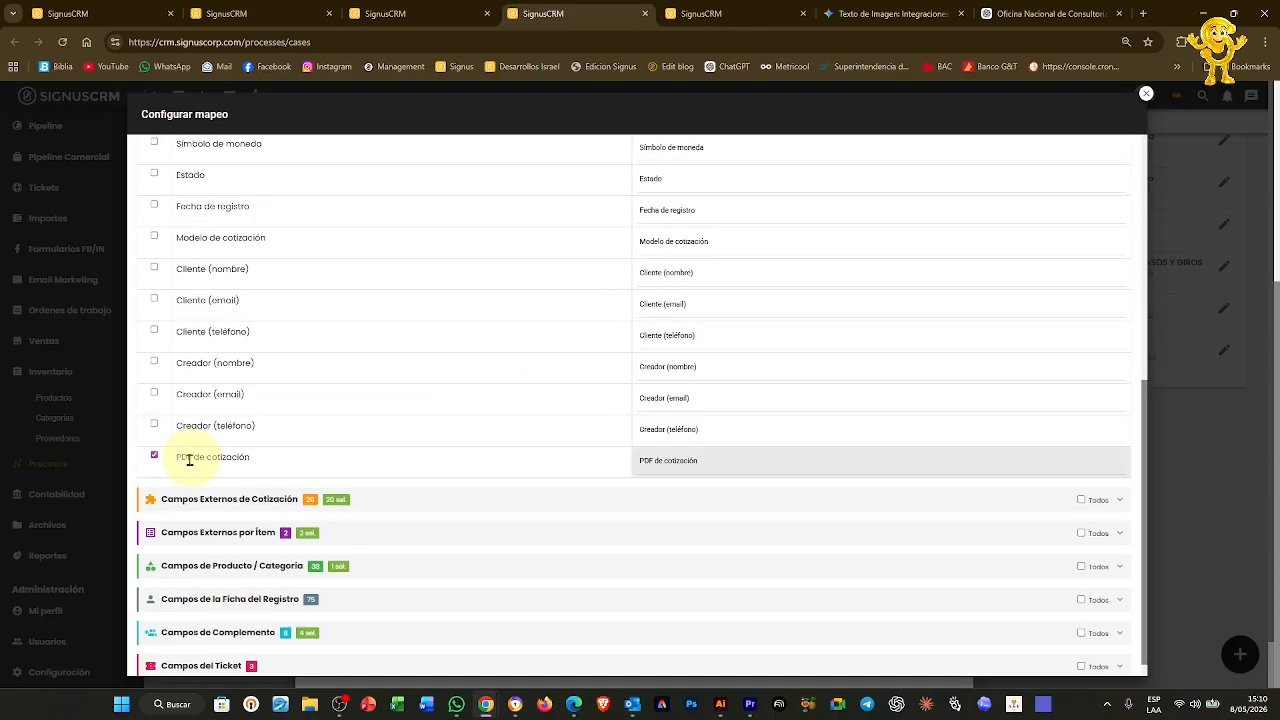
scroll(638, 388, "up", 5)
left_click(1122, 241)
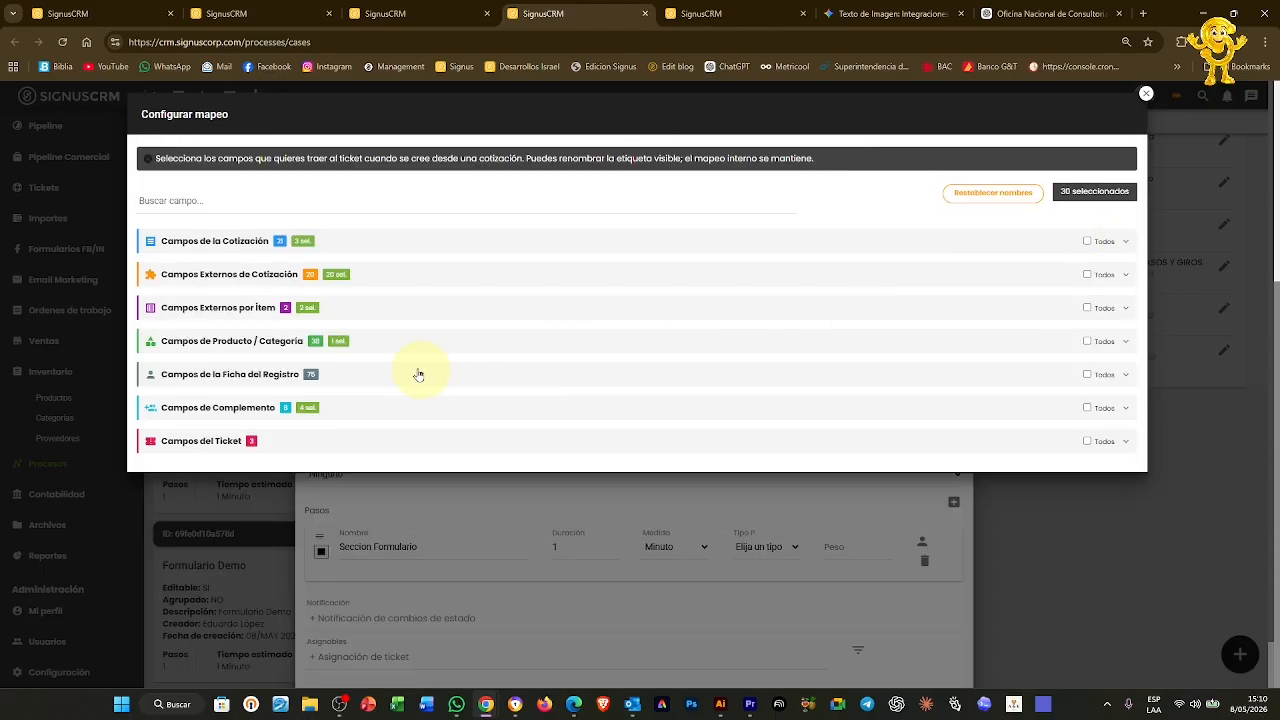
left_click(234, 284)
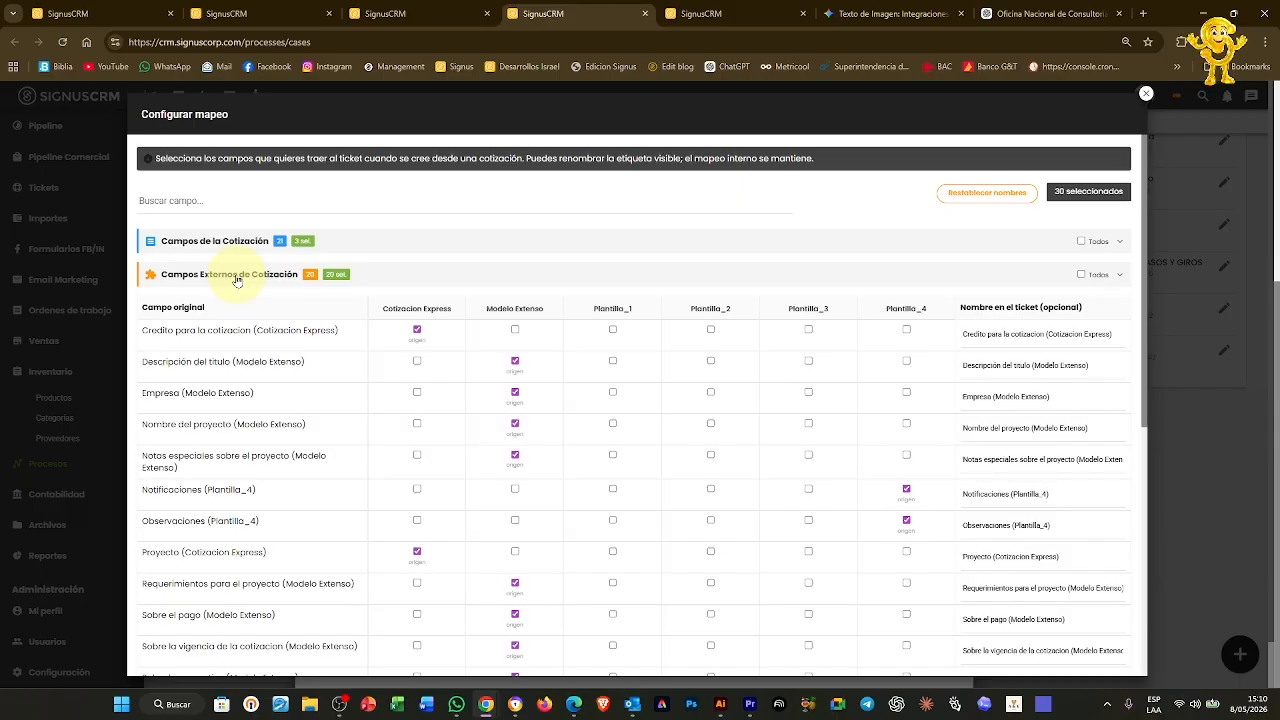
Map Categoria (Item) and Mostrar Inclusion (Item) from Cotizacion Express as well
left_click(237, 277)
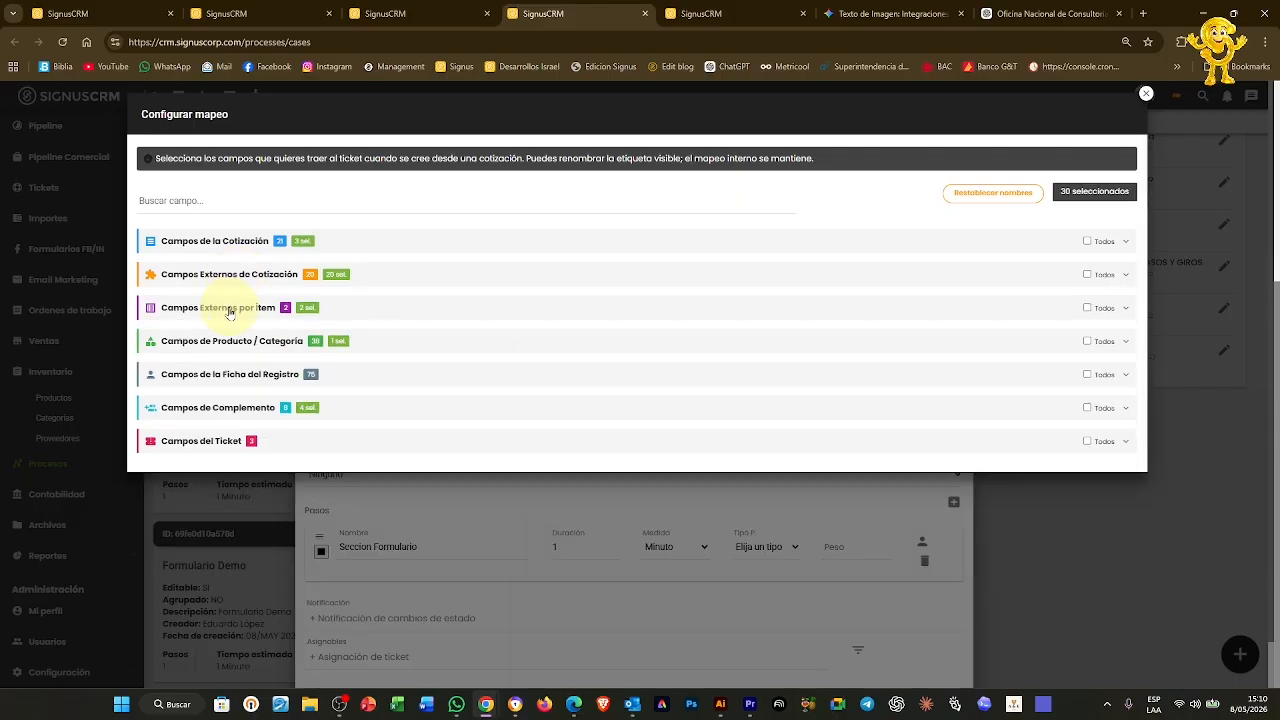
left_click(230, 311)
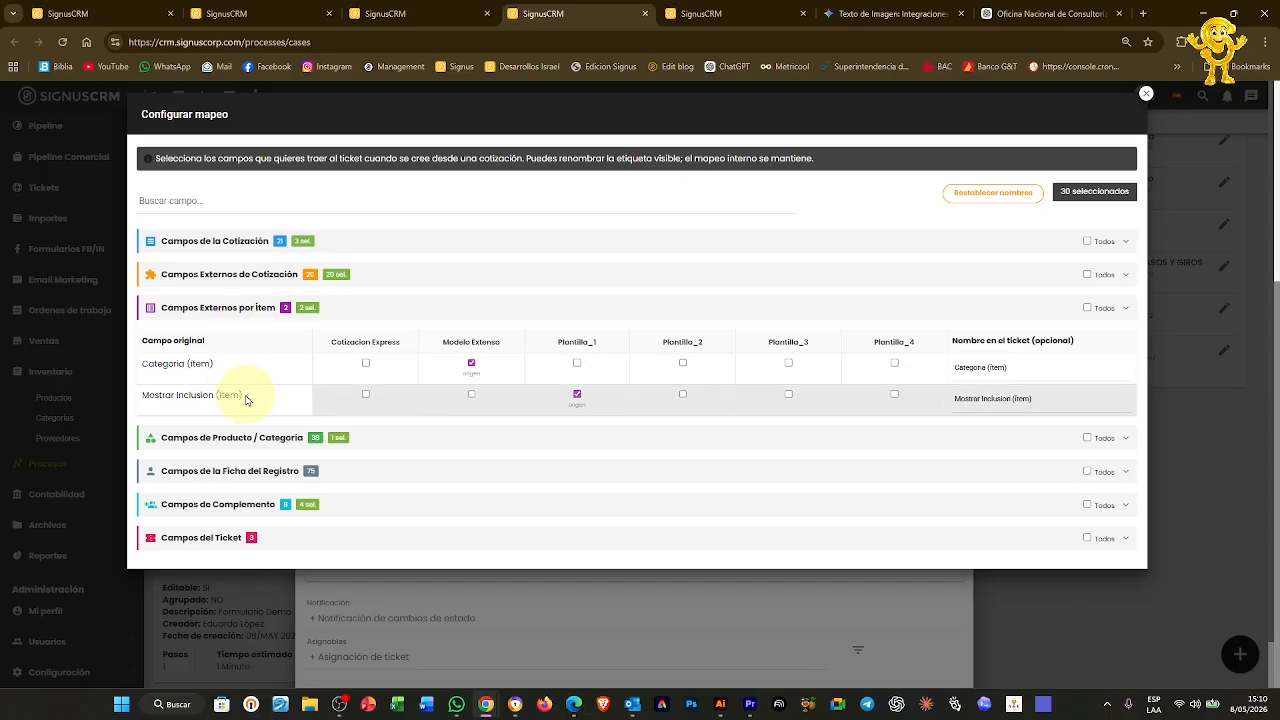
left_click(366, 363)
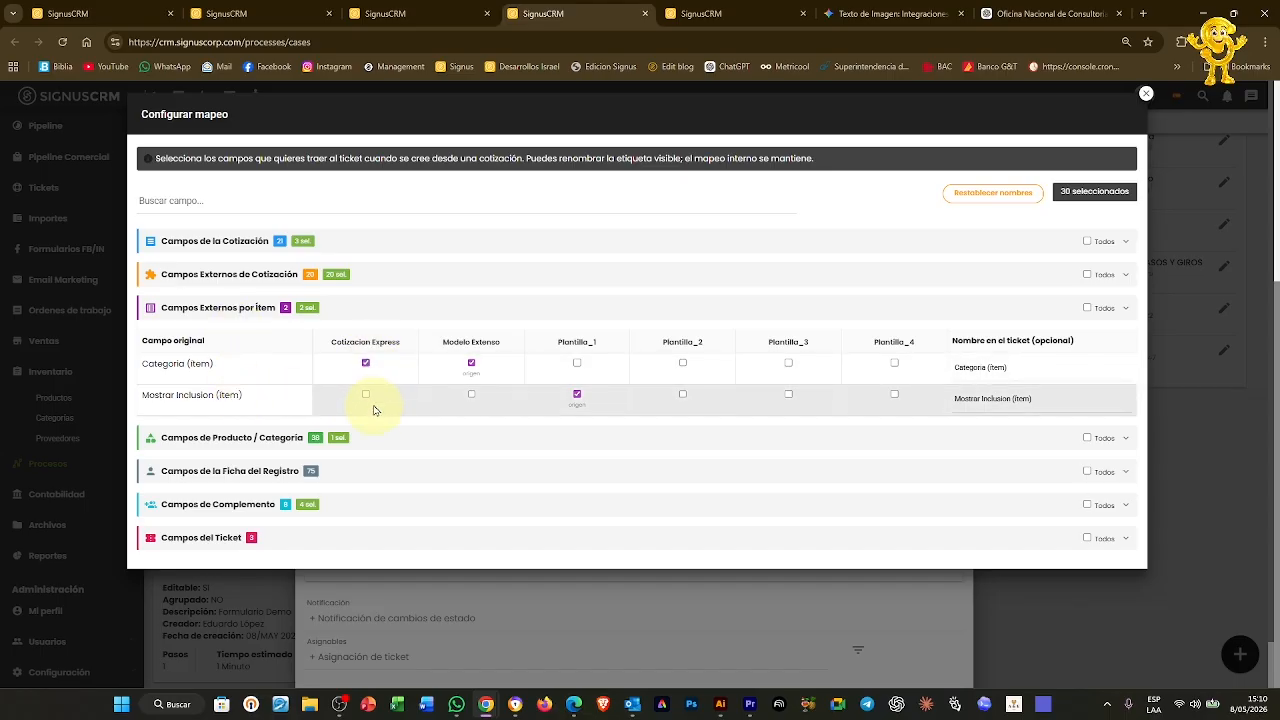
left_click(366, 395)
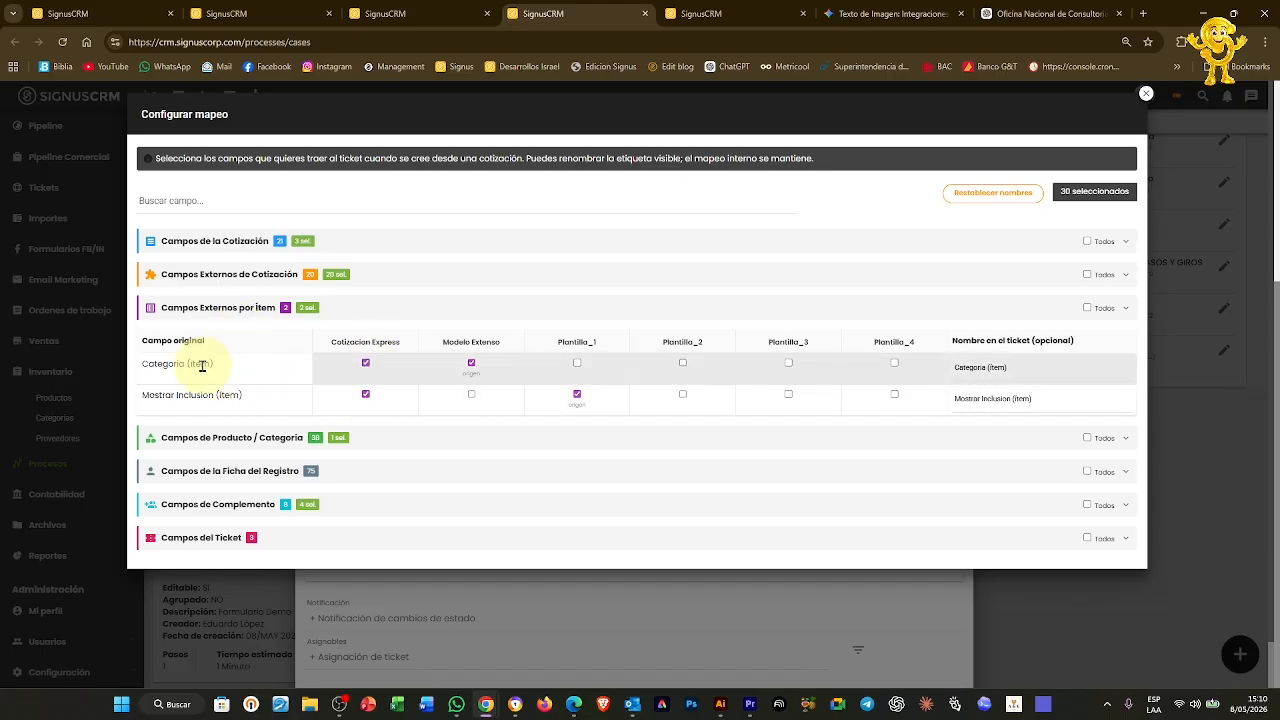
Browse the Campos de Producto / Categoria and Campos de la Ficha del Registro sections
left_click(500, 439)
scroll(399, 443, "down", 5)
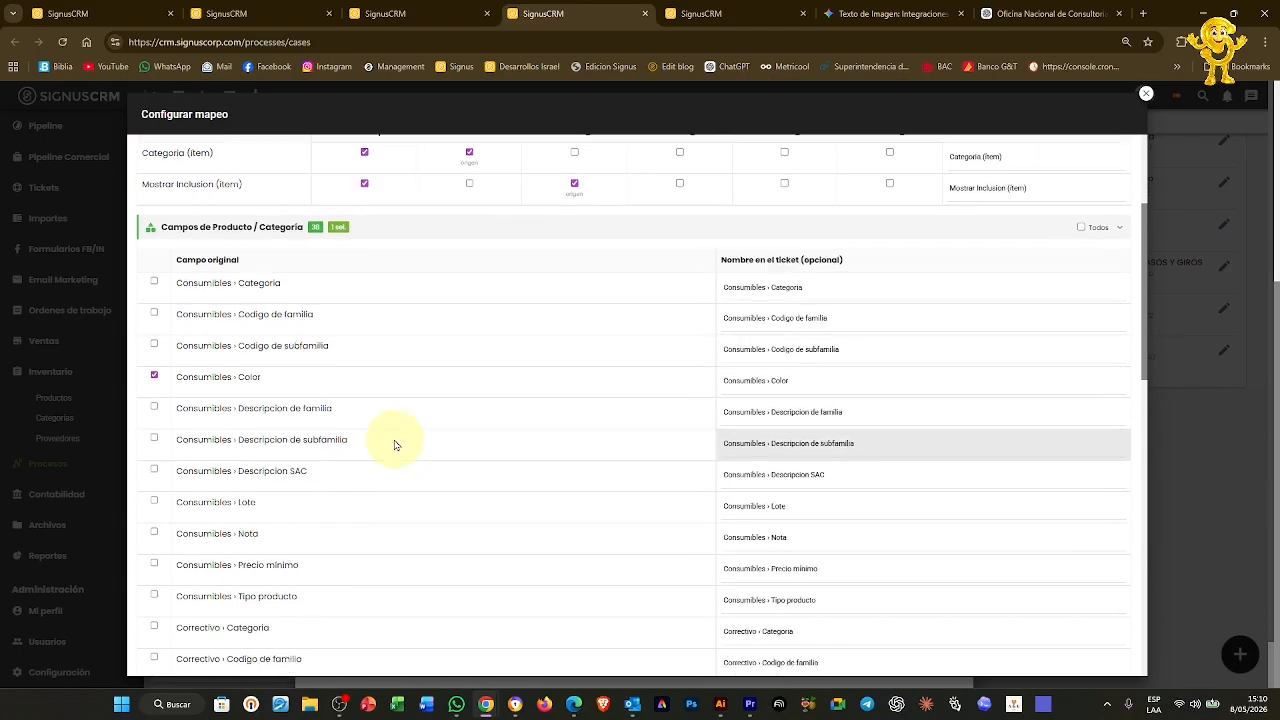
scroll(394, 446, "up", 5)
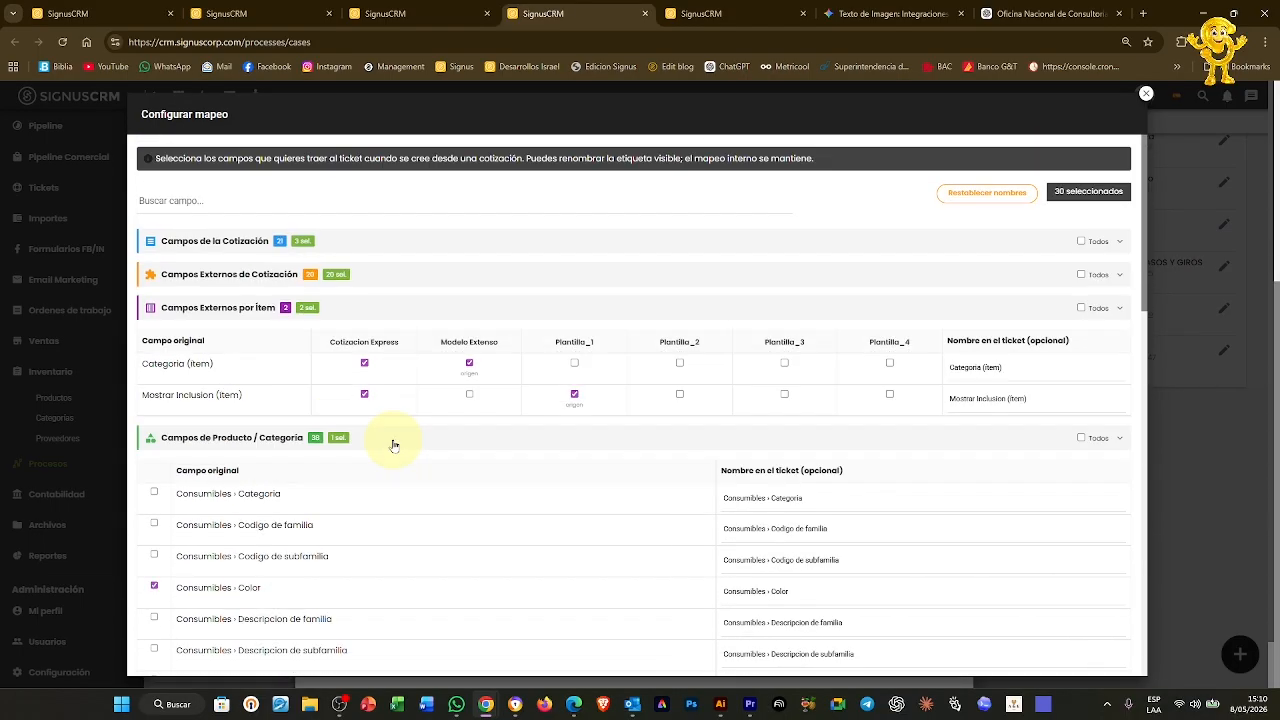
left_click(394, 446)
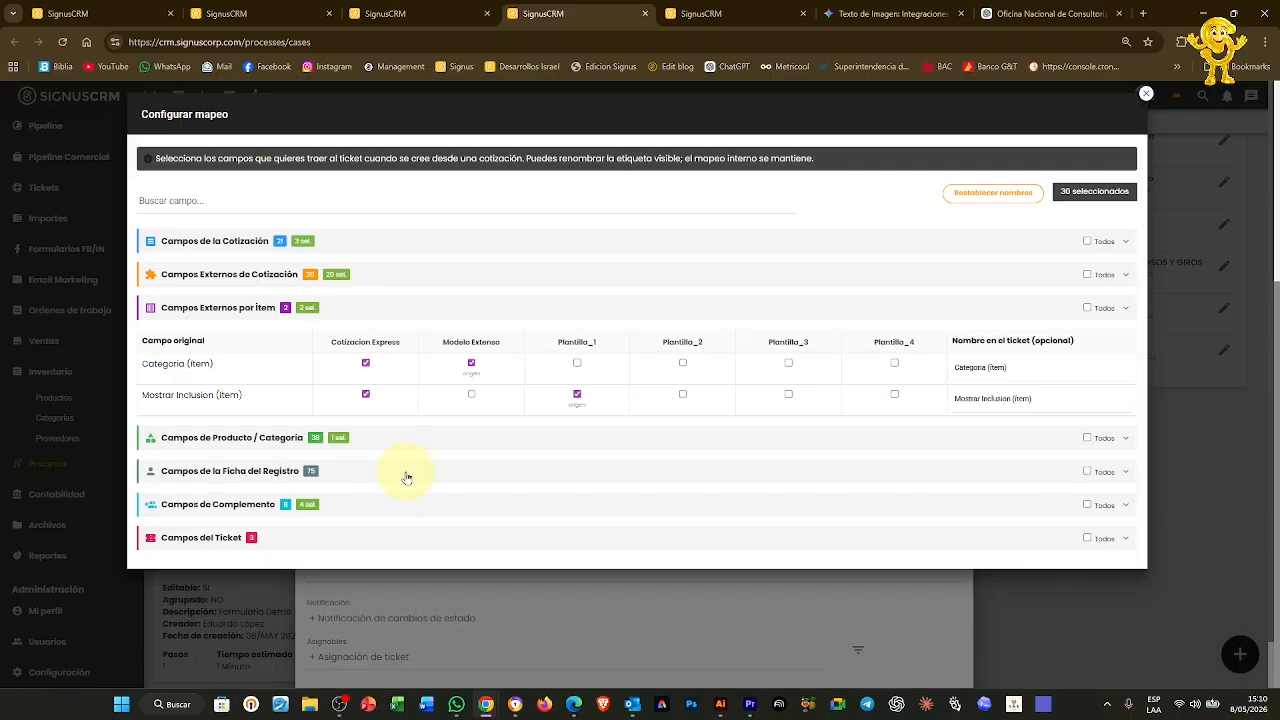
left_click(407, 478)
scroll(407, 478, "down", 2)
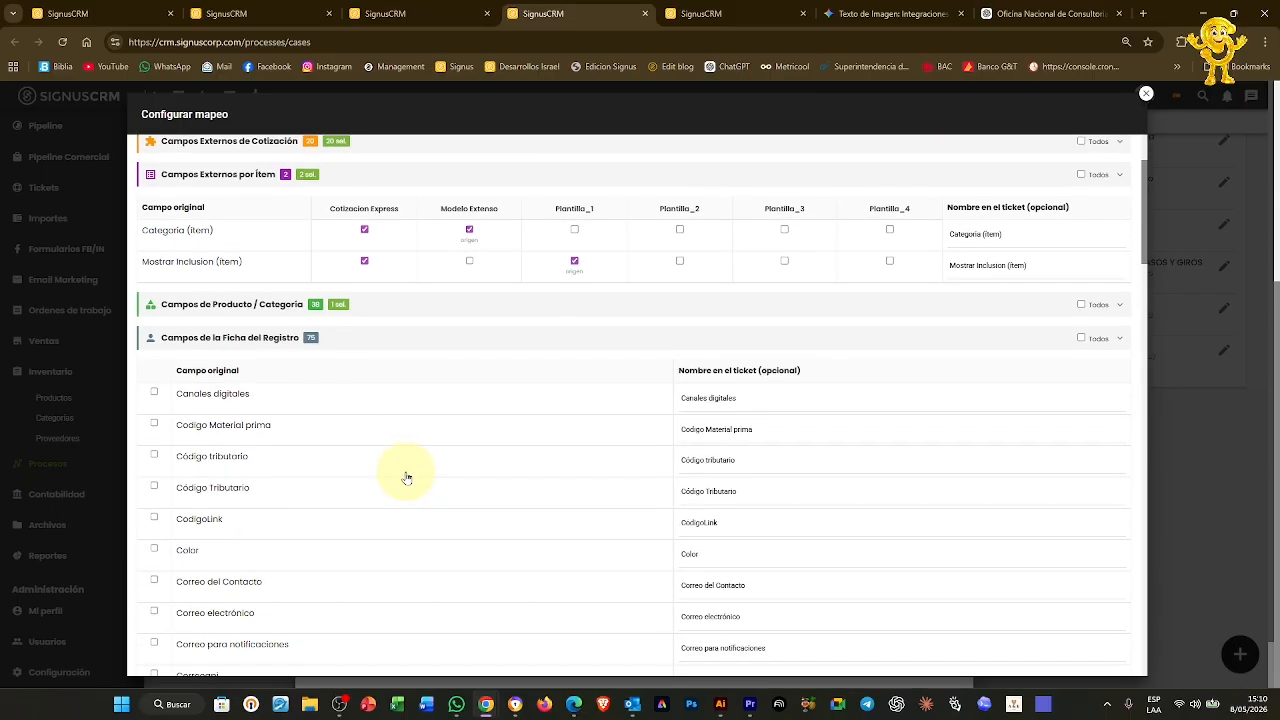
scroll(406, 478, "down", 1)
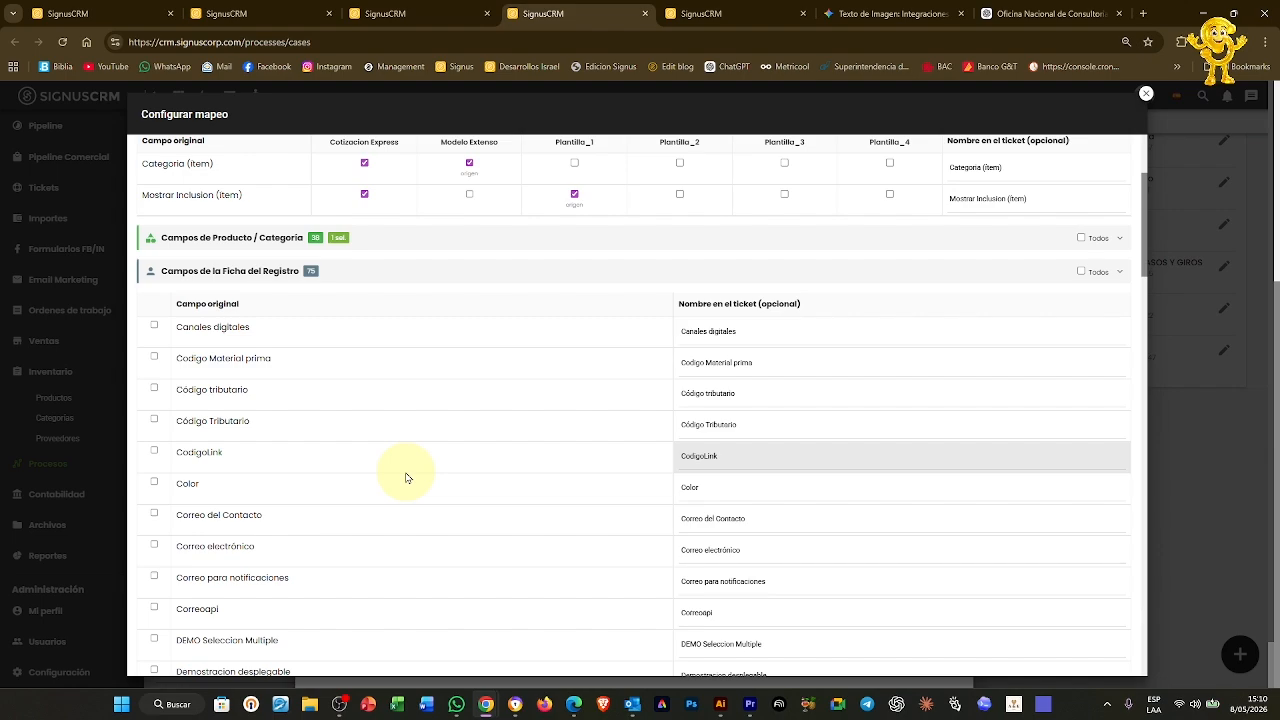
scroll(407, 477, "down", 4)
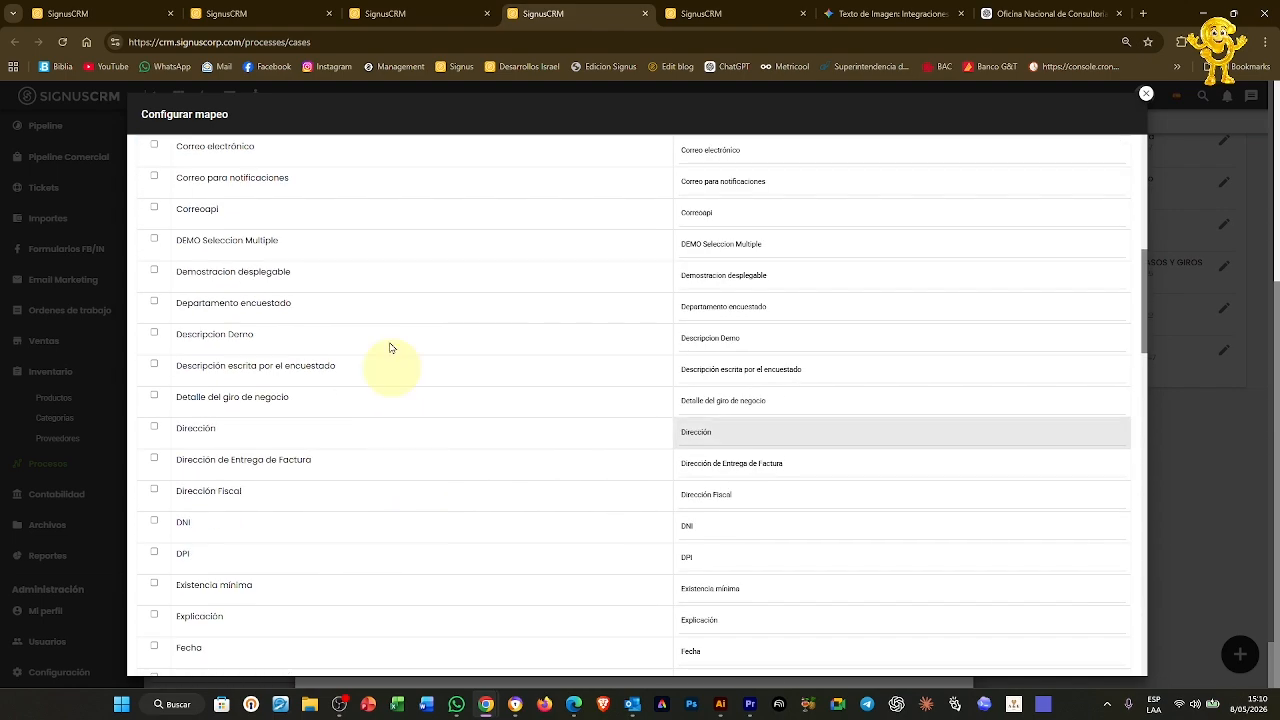
scroll(363, 491, "down", 5)
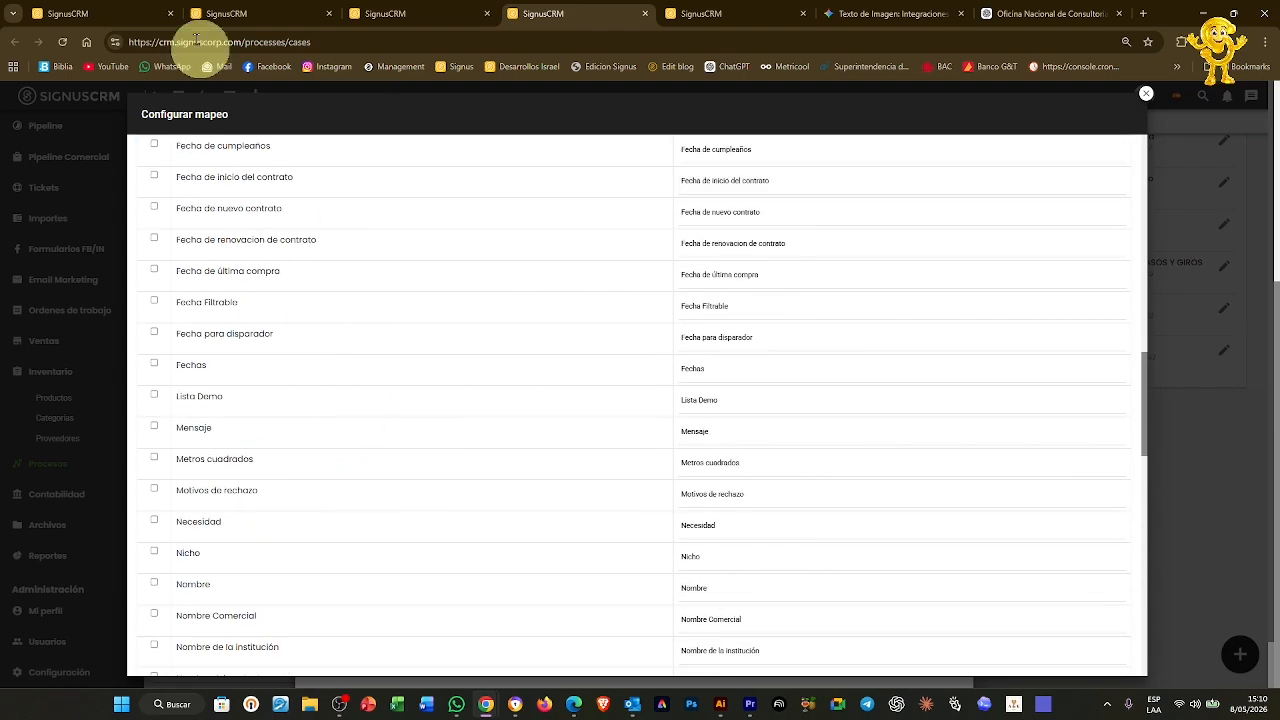
scroll(1074, 260, "up", 8)
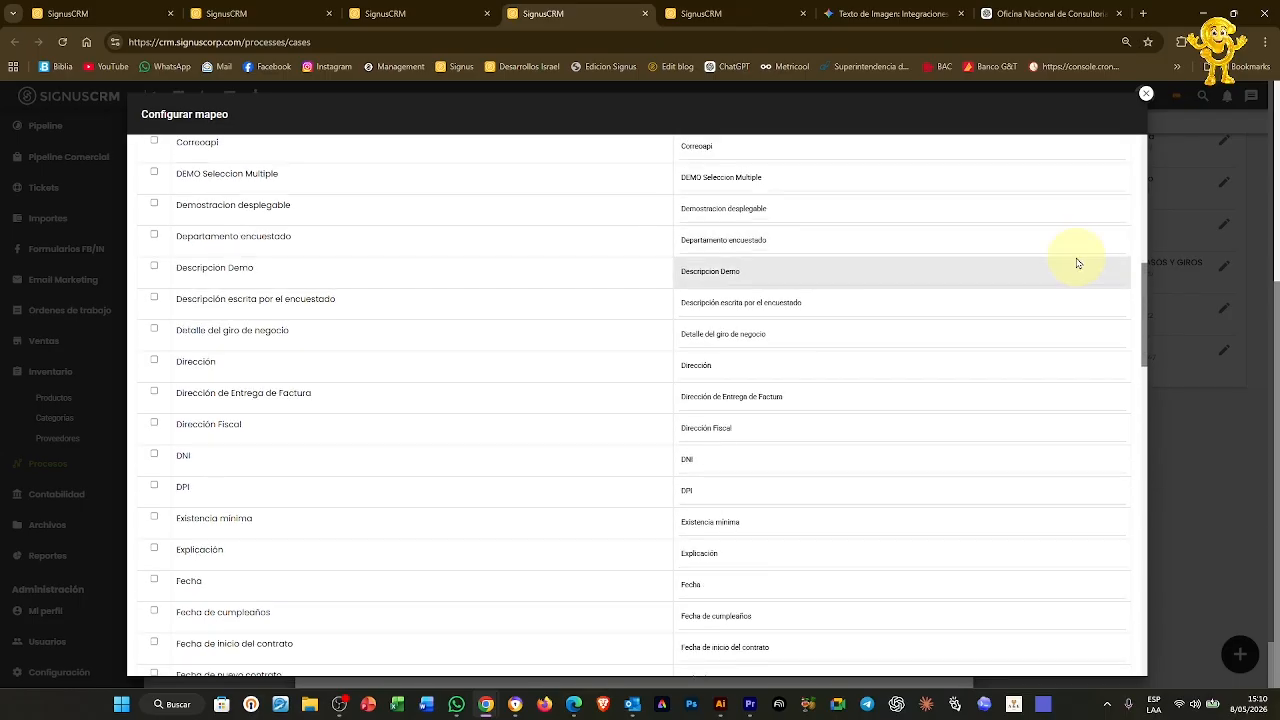
scroll(1078, 263, "up", 3)
Map the Campos del Ticket fields Referencia, Fecha estimada de finalización and Vigencia de la cotización
left_click(1123, 474)
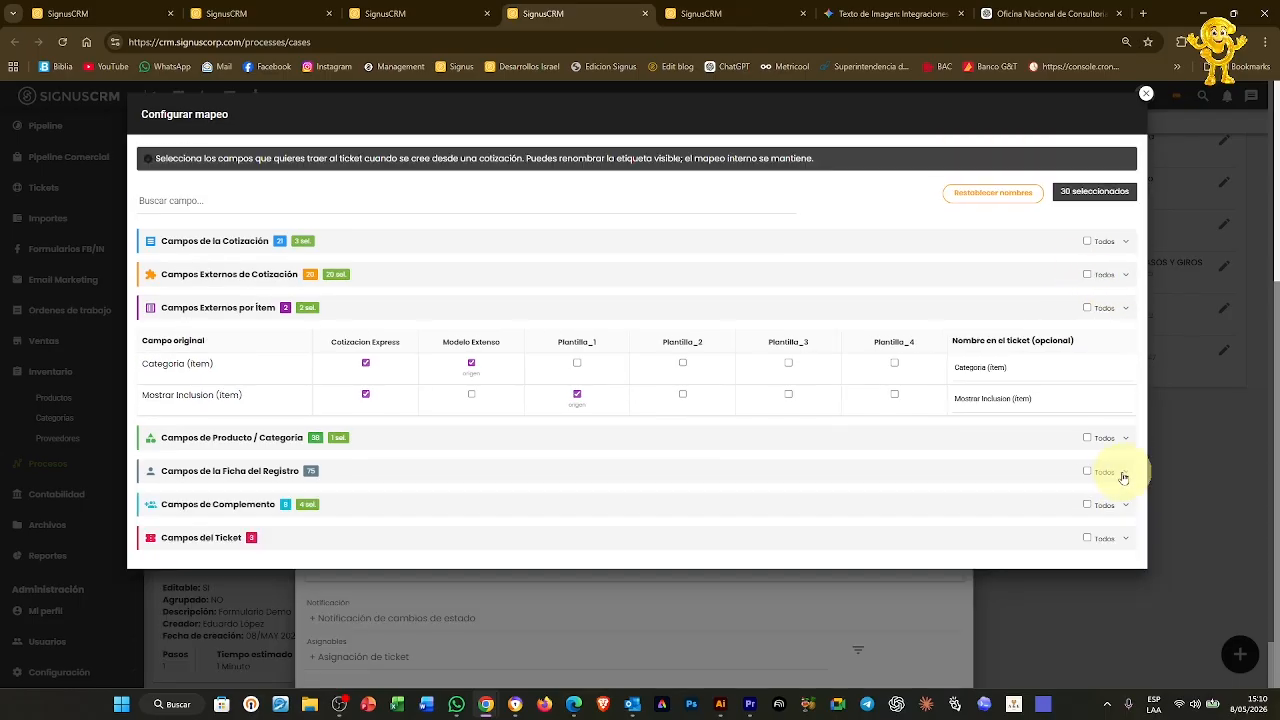
left_click(362, 512)
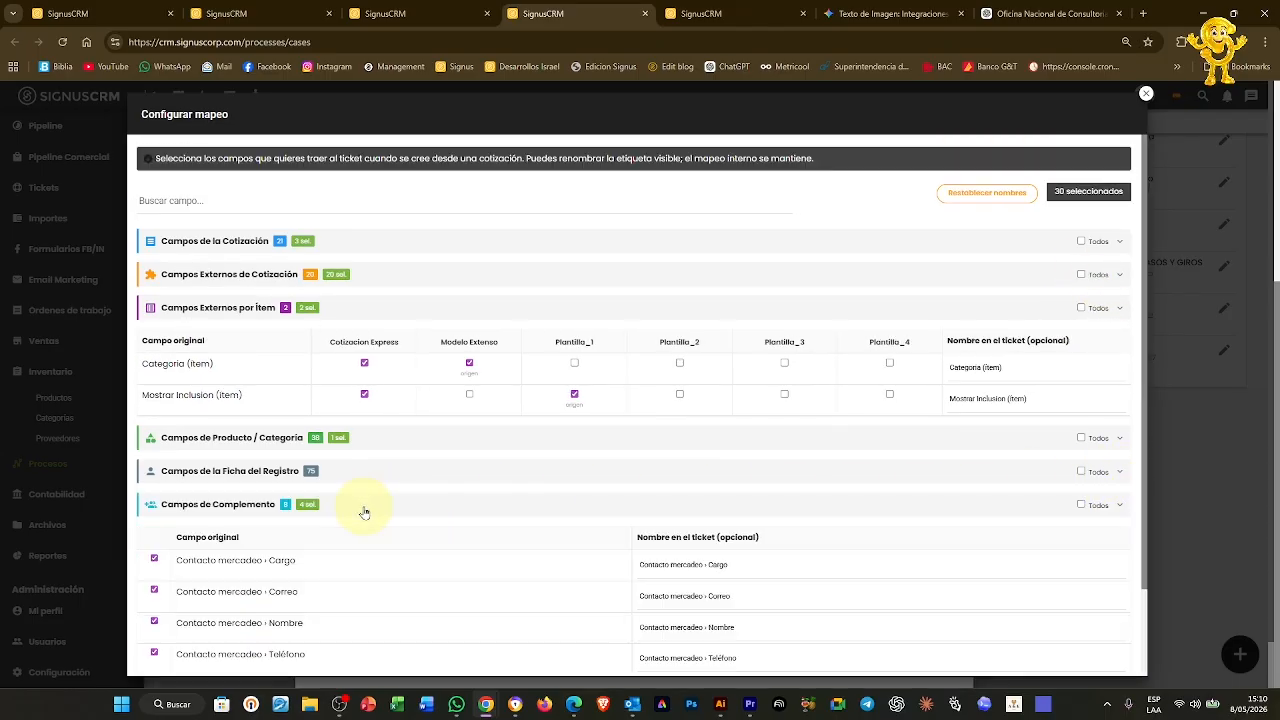
scroll(365, 512, "down", 2)
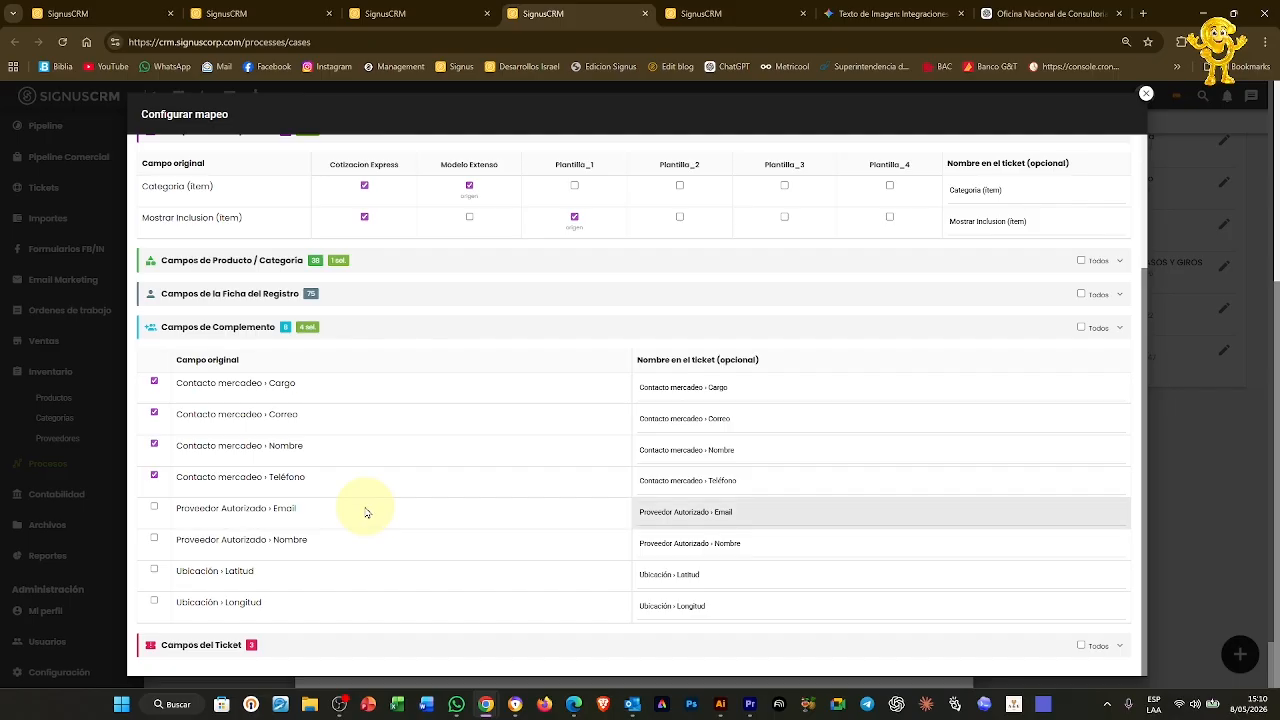
left_click(418, 328)
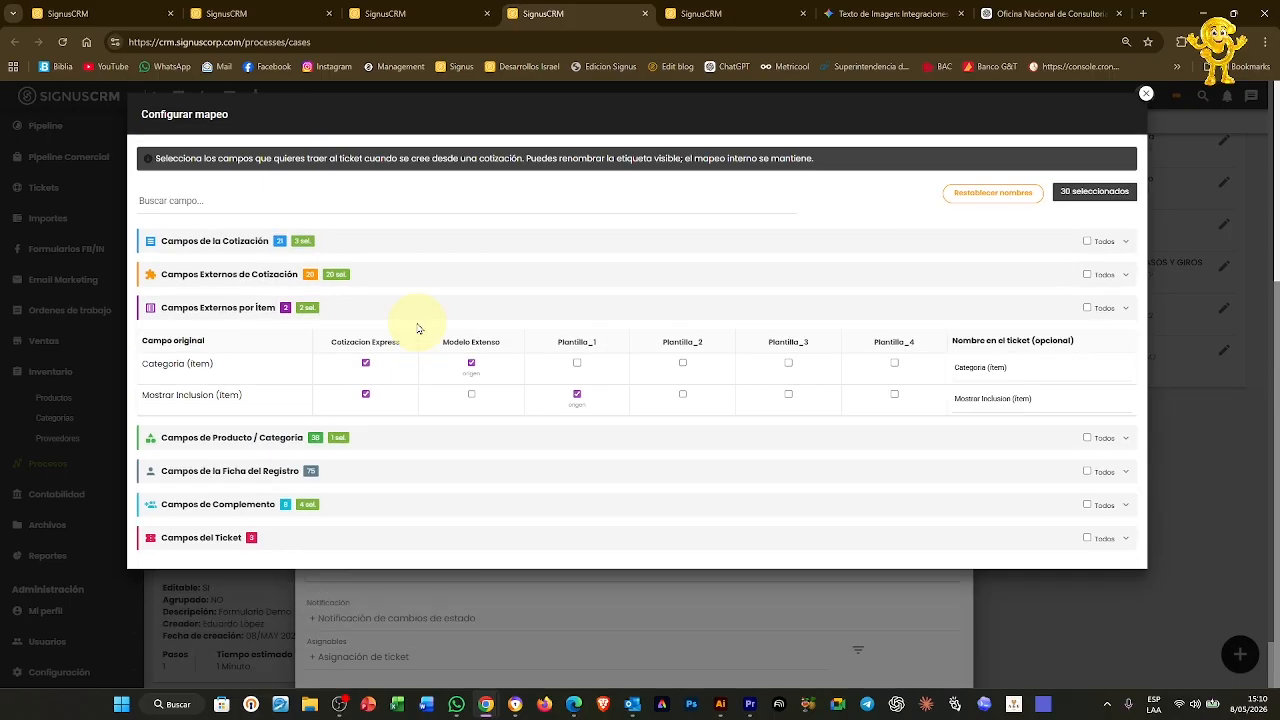
left_click(399, 539)
scroll(399, 541, "down", 1)
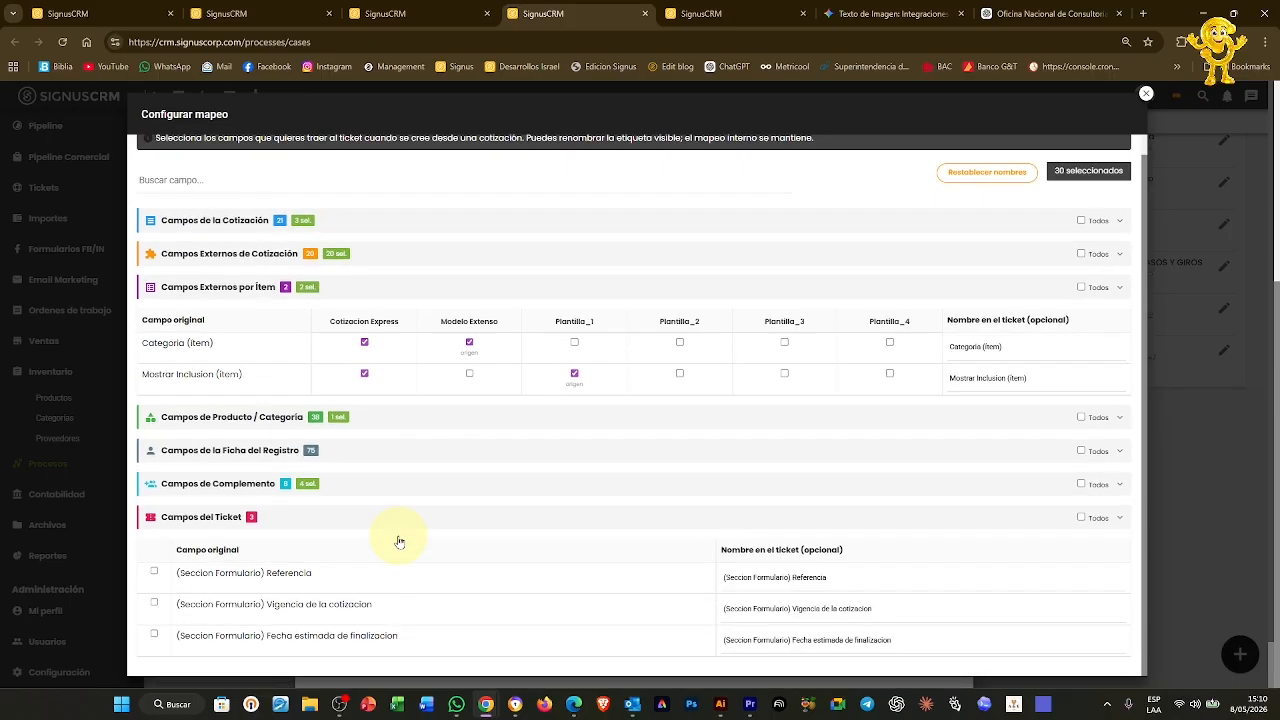
left_click(155, 573)
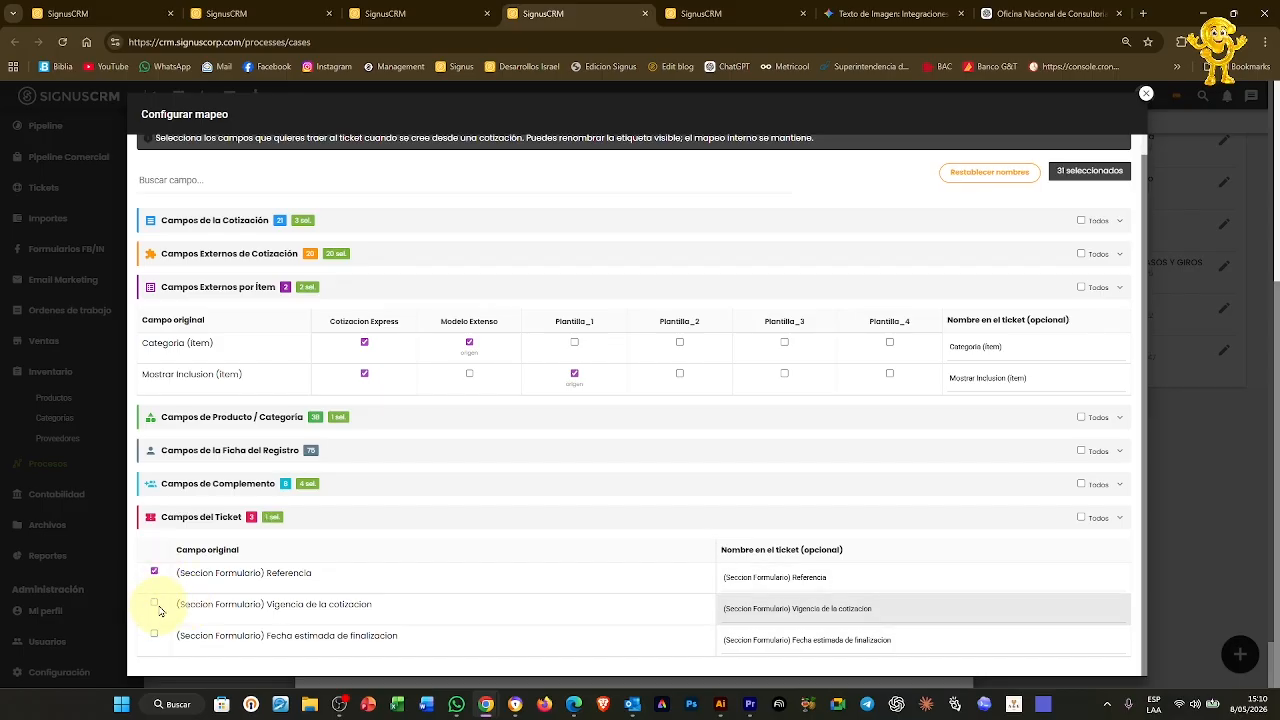
left_click(155, 635)
left_click(155, 604)
Close the mapping configuration with 33 fields selected and save the Demo Formulario case
scroll(1085, 172, "up", 1)
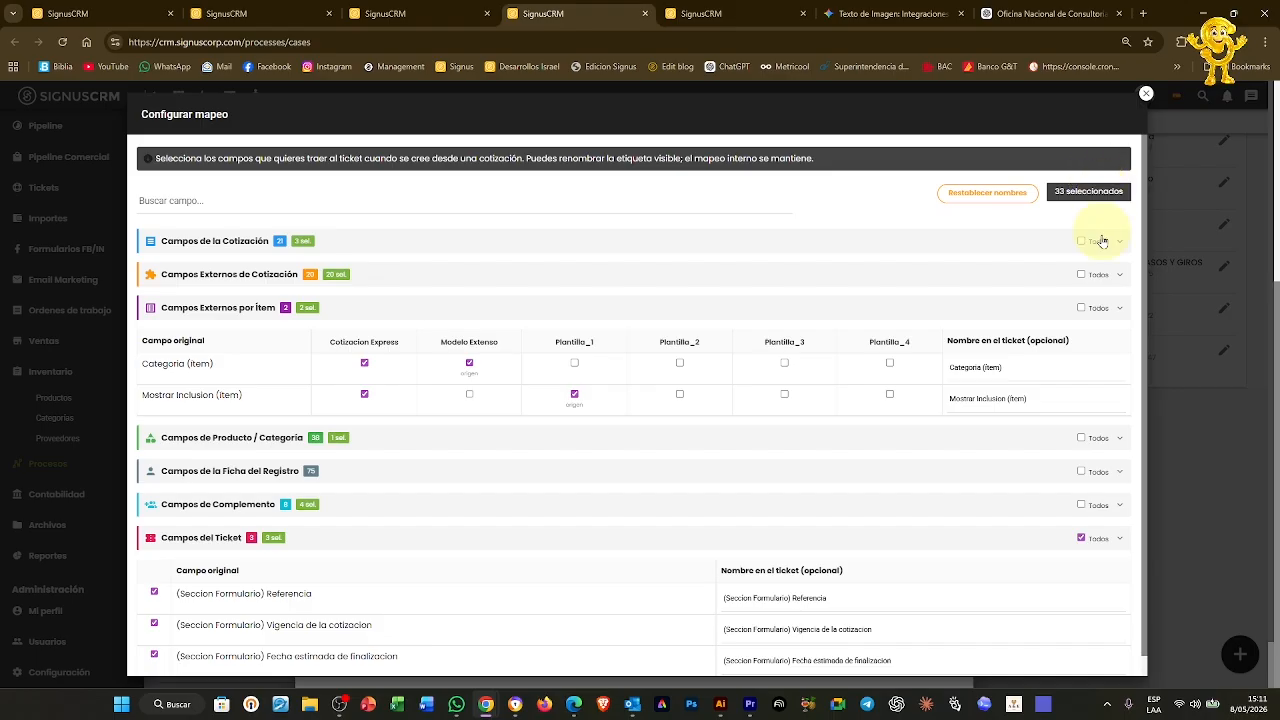
left_click(1146, 94)
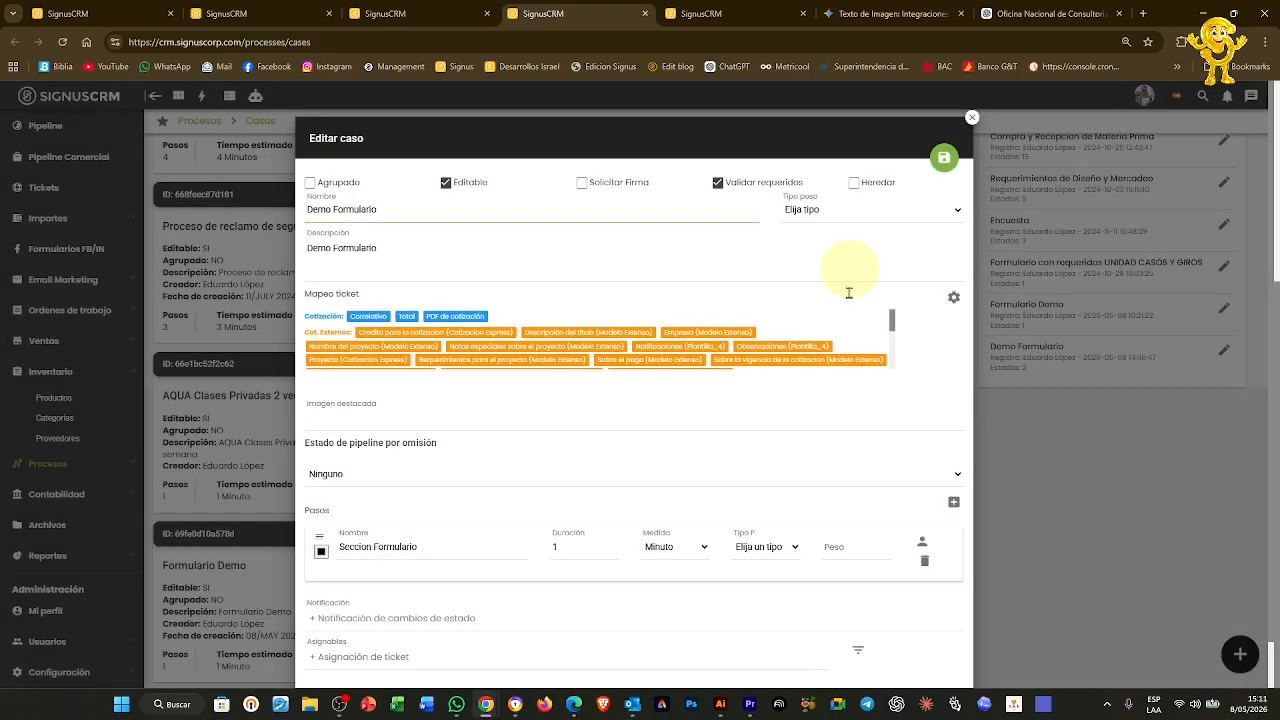
left_click(944, 158)
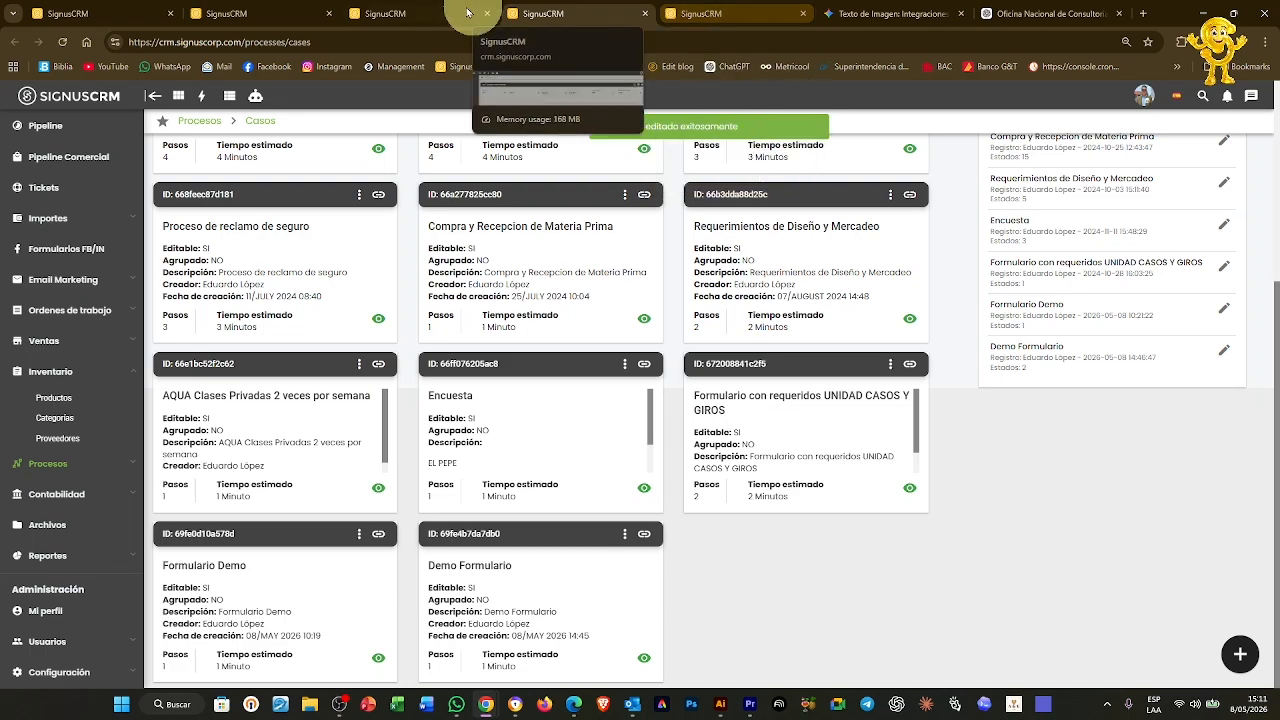
Open ticket 04957 from the Tickets board and review its mapped quotation data in Sección Formulario
left_click(420, 13)
left_click(185, 402)
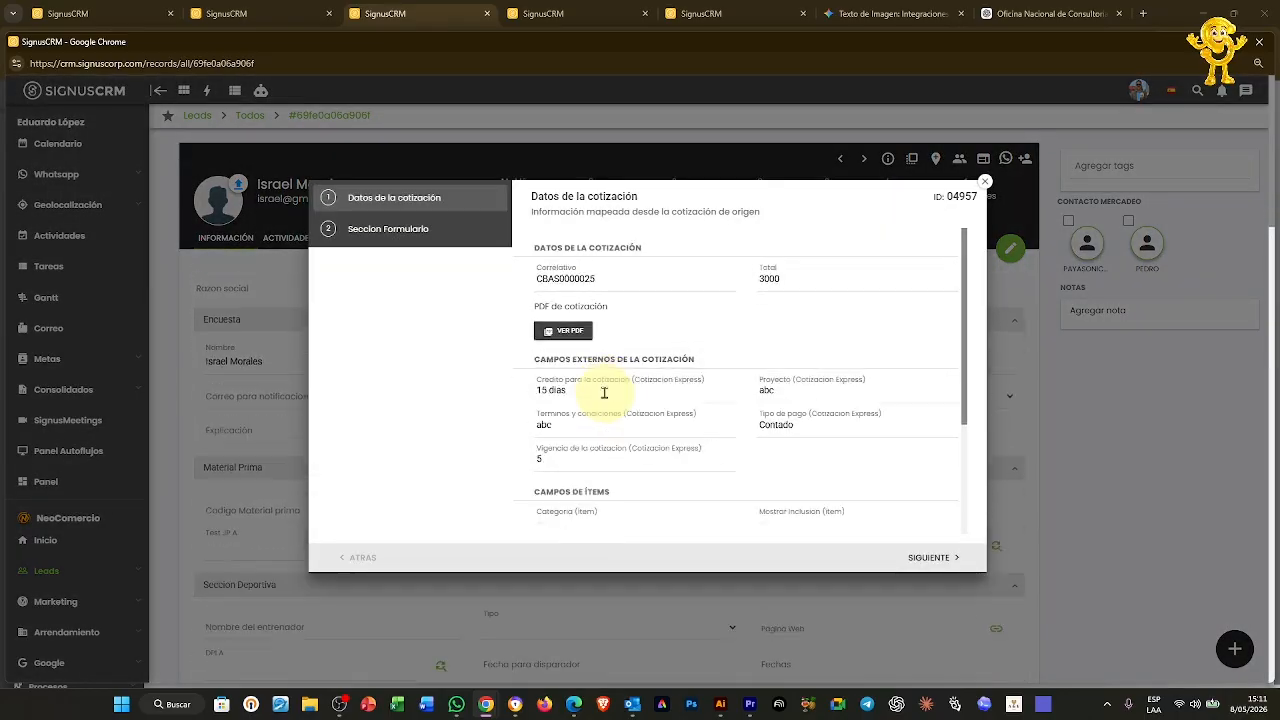
scroll(777, 343, "down", 3)
scroll(772, 340, "down", 1)
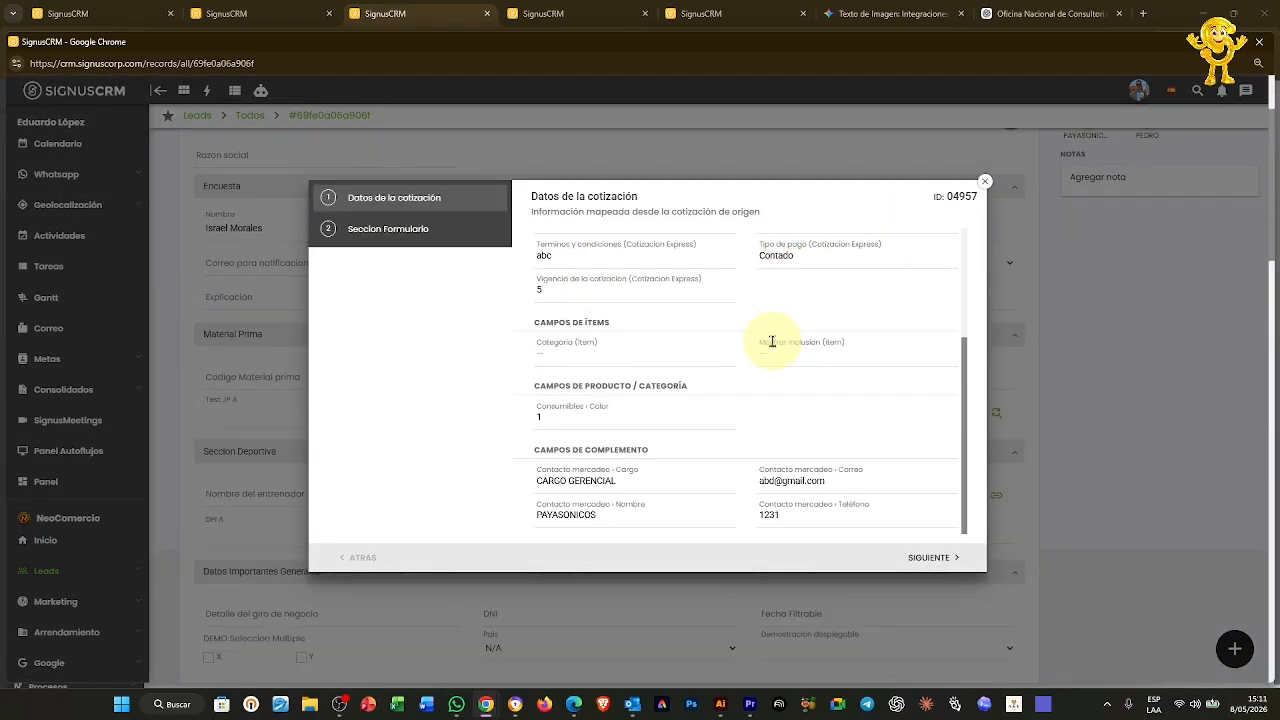
scroll(770, 330, "up", 5)
scroll(768, 322, "down", 2)
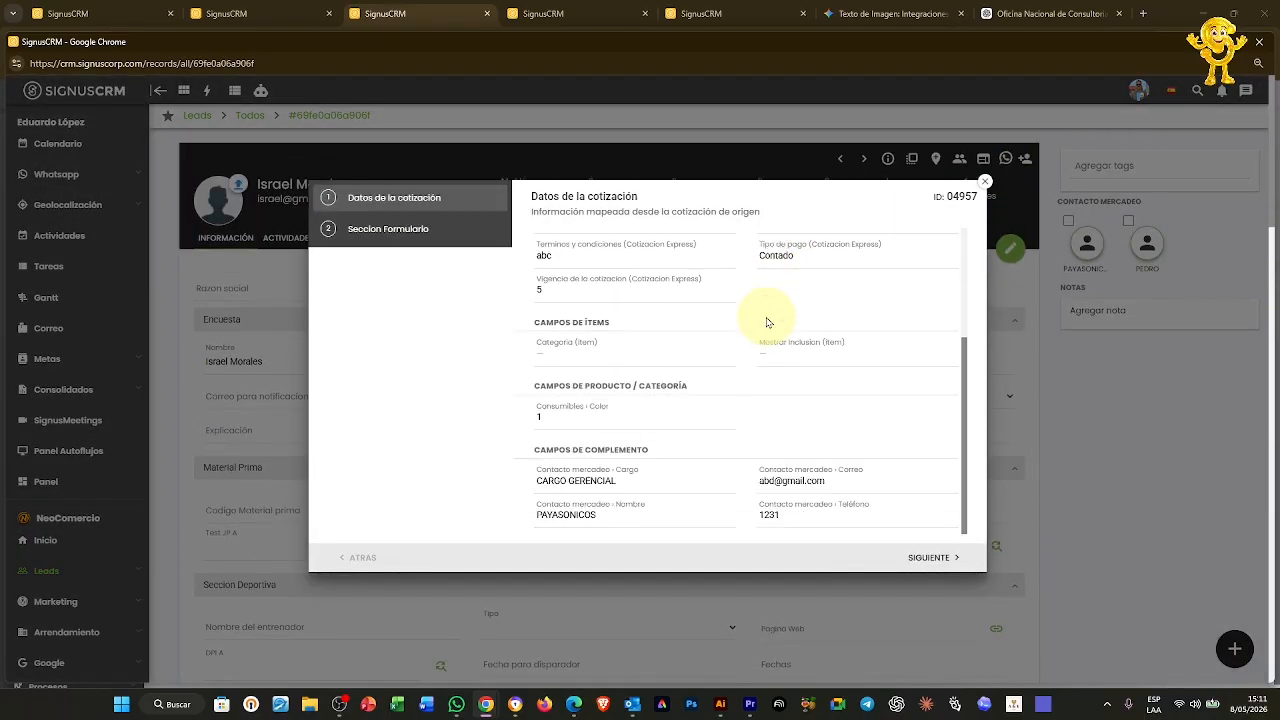
left_click(424, 229)
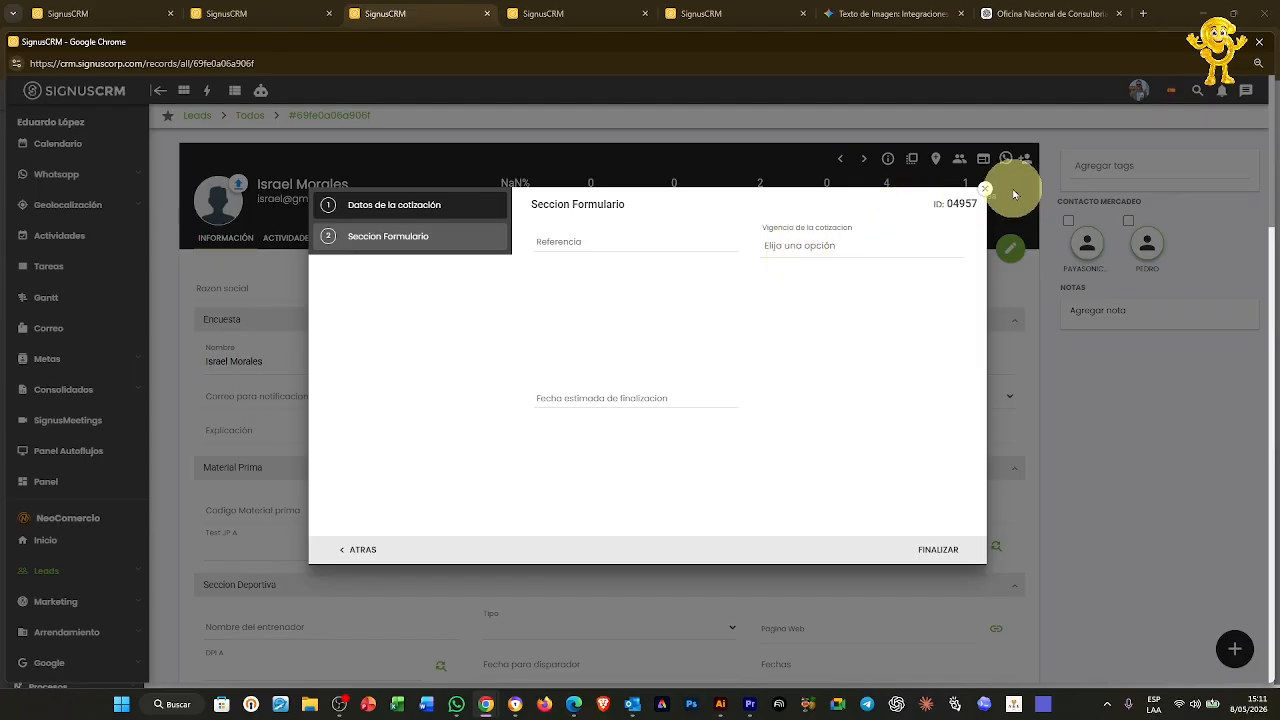
Move ticket 04957 into the ANALISIS INTERNO column
left_click(985, 188)
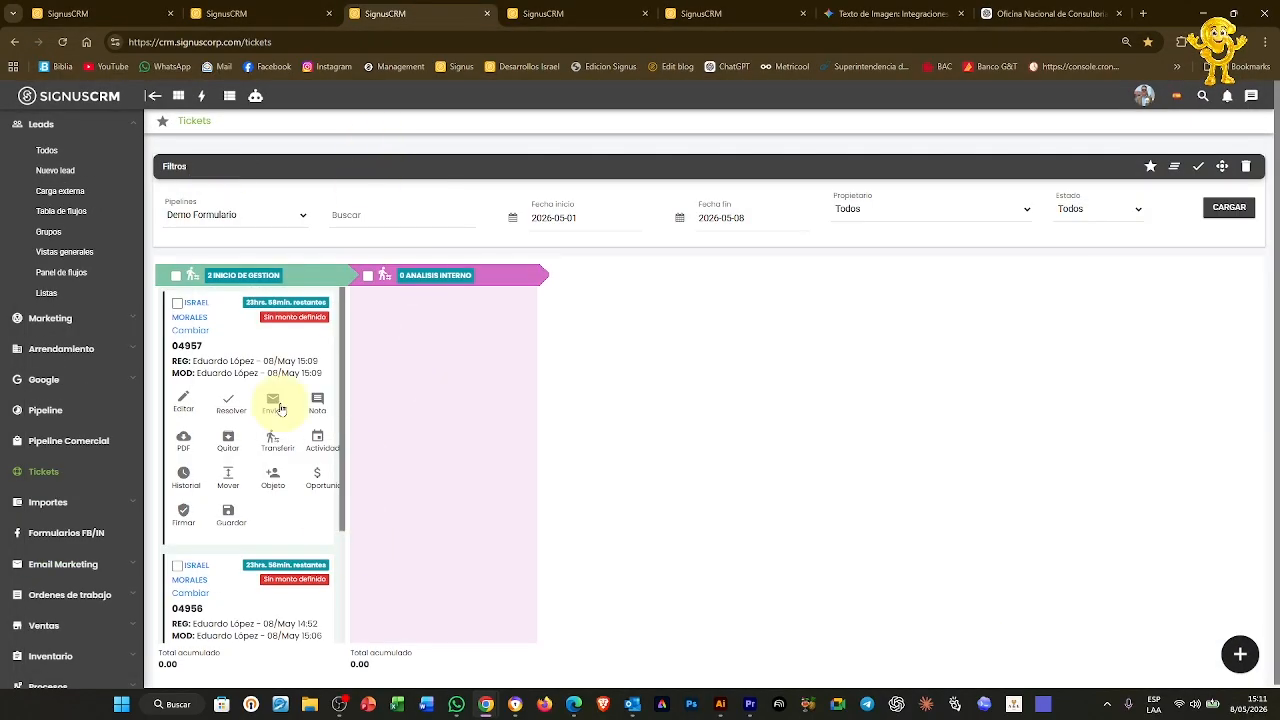
left_click_drag(240, 354, 423, 357)
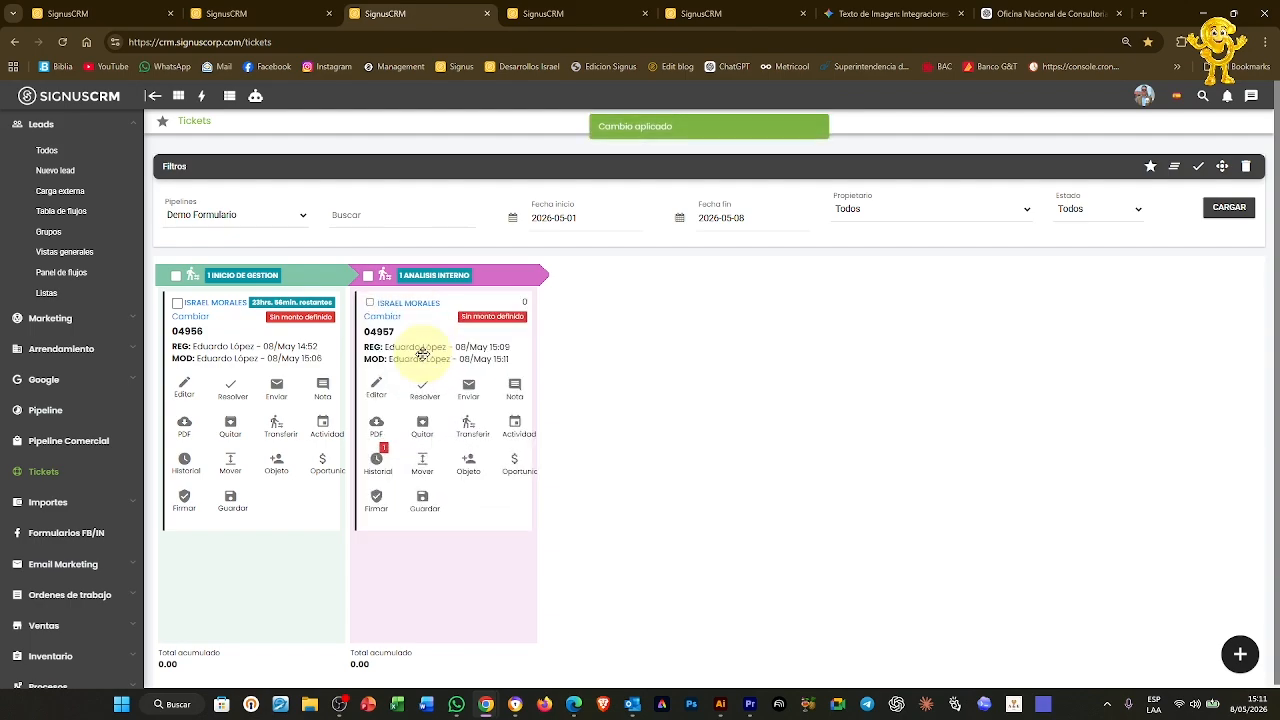
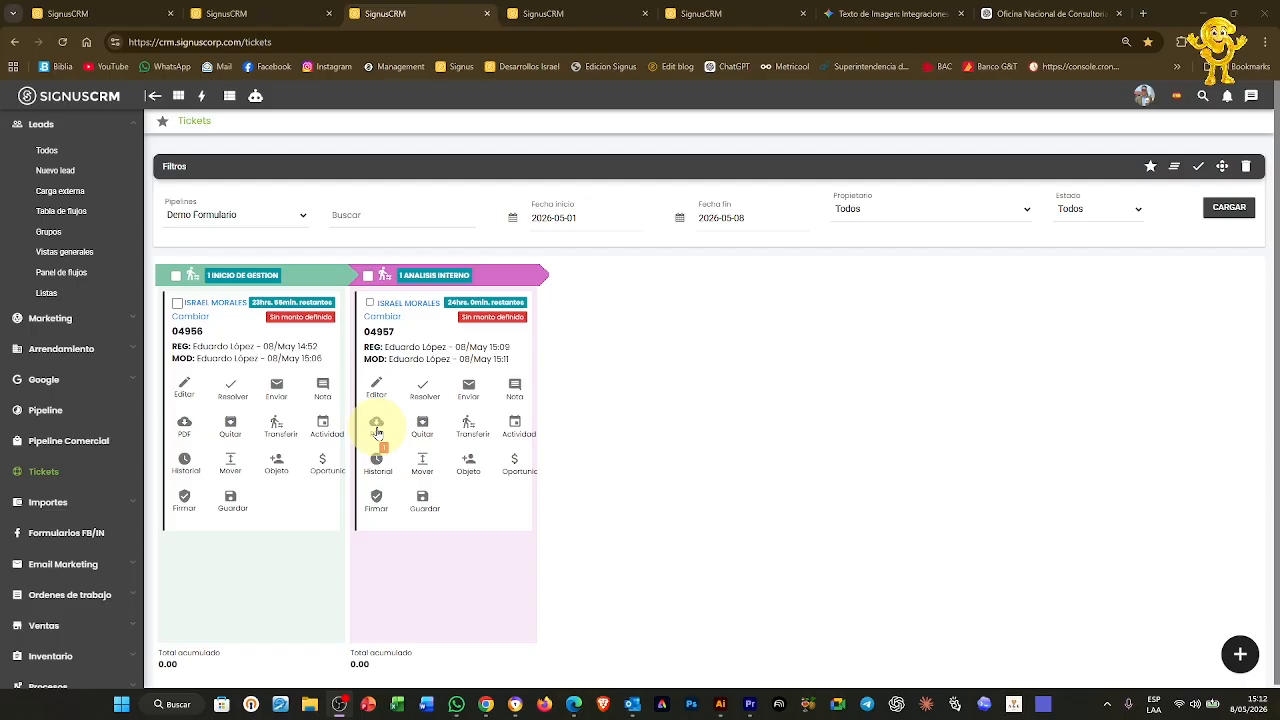
Open the Compra y Recepcion de Materia Prima template editor in Modelar casos, then return to the template list
left_click(279, 22)
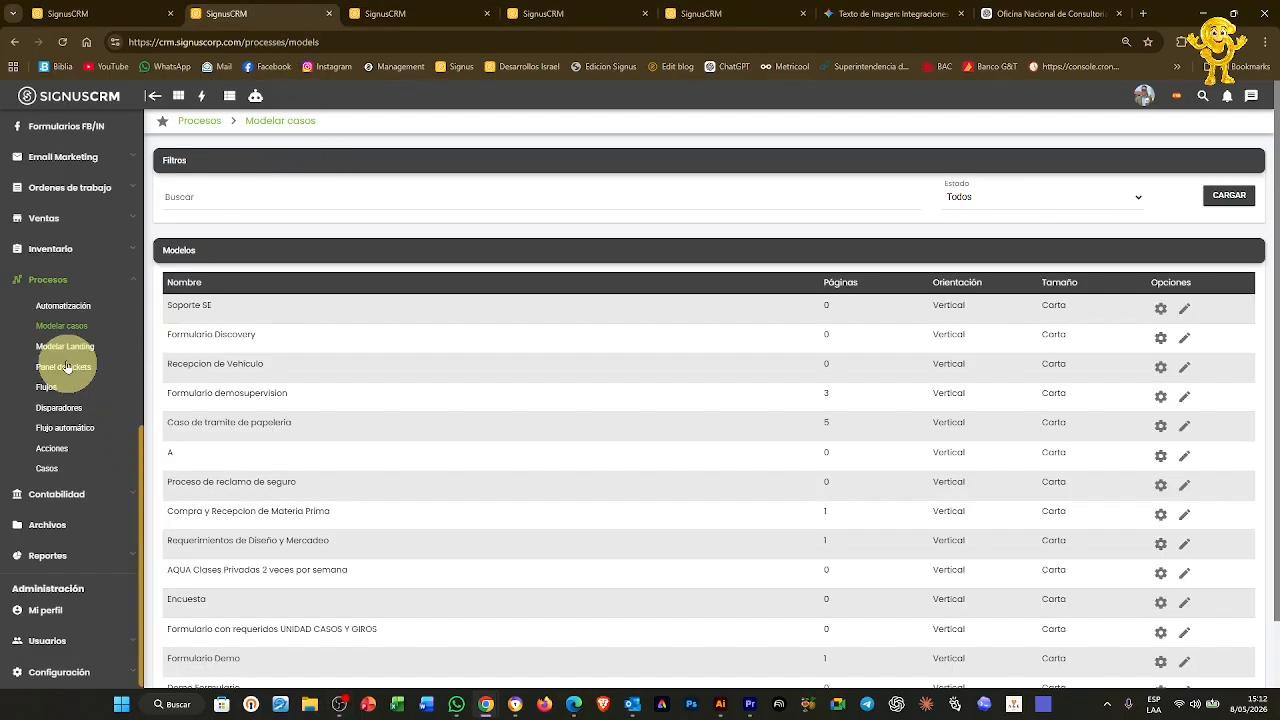
scroll(633, 428, "down", 1)
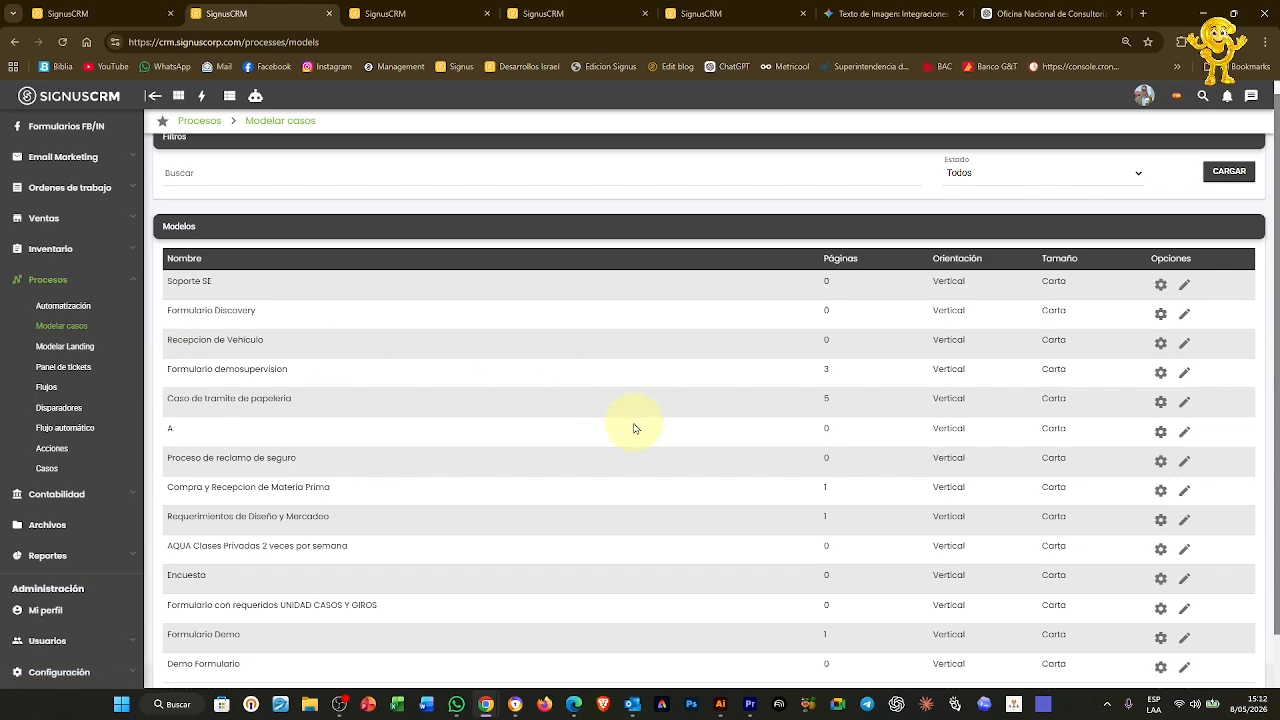
scroll(633, 428, "down", 2)
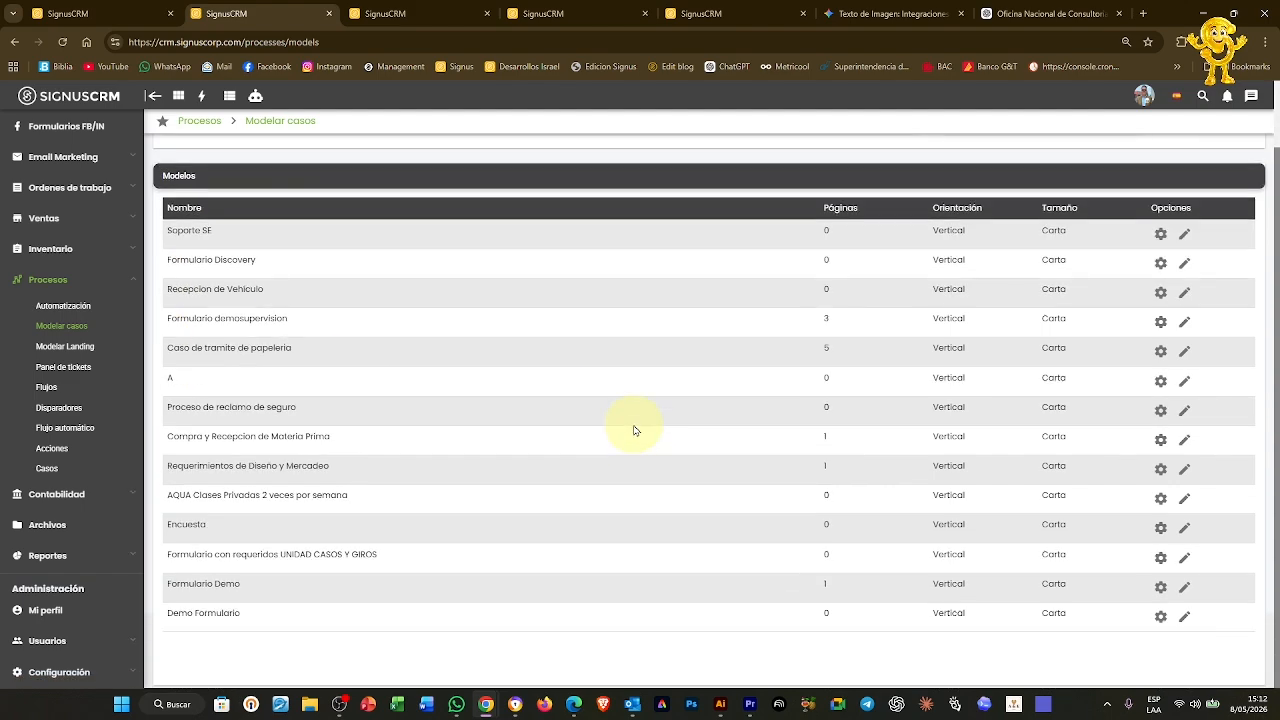
left_click(1184, 441)
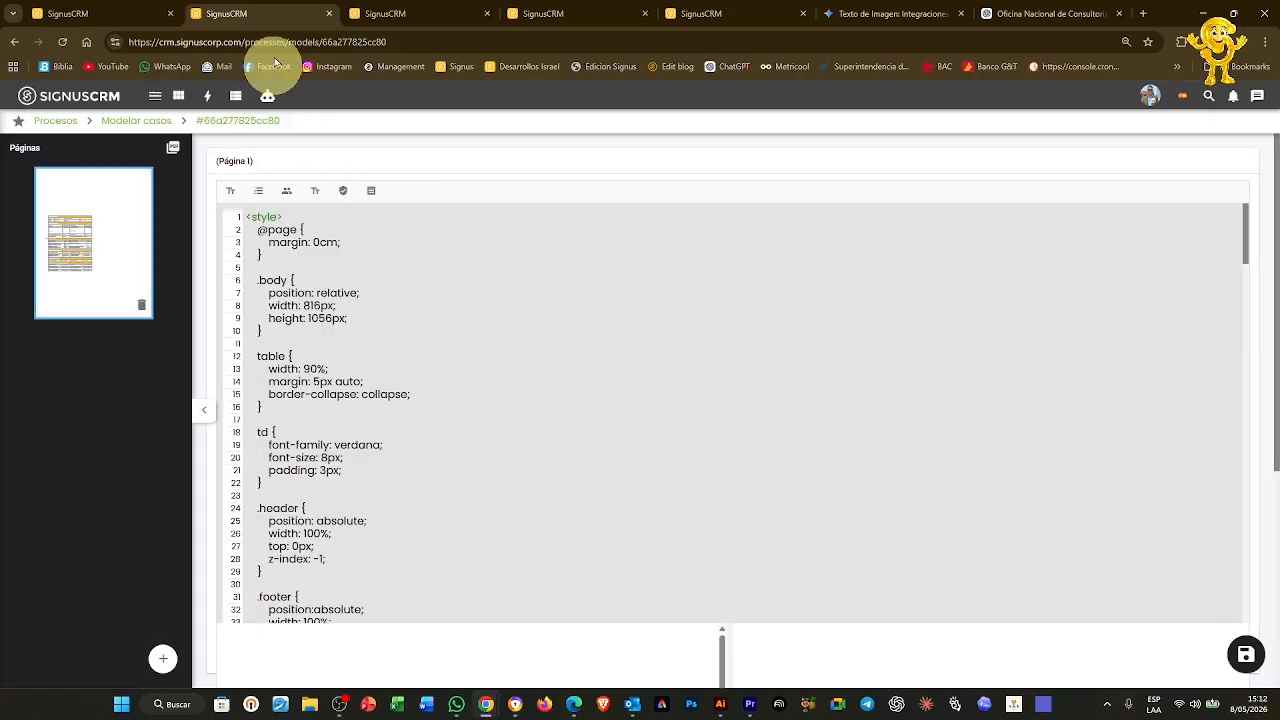
left_click(143, 122)
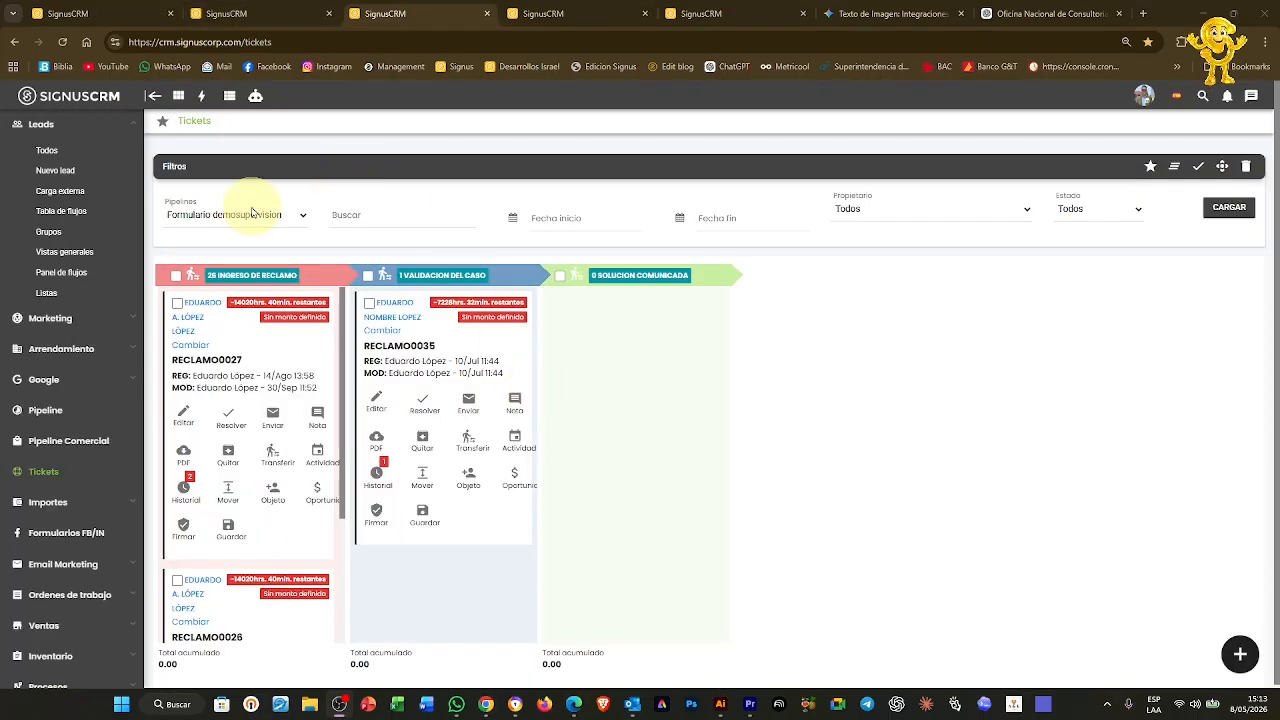
left_click(252, 213)
left_click(245, 205)
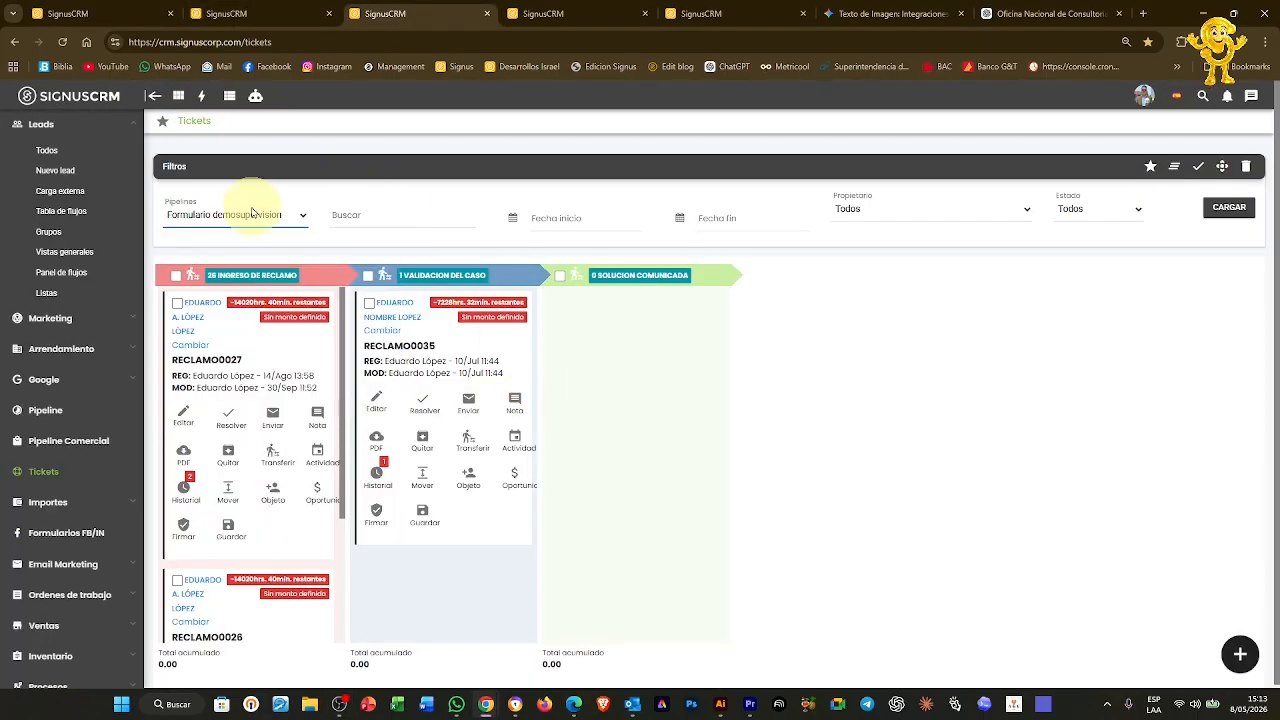
left_click(185, 460)
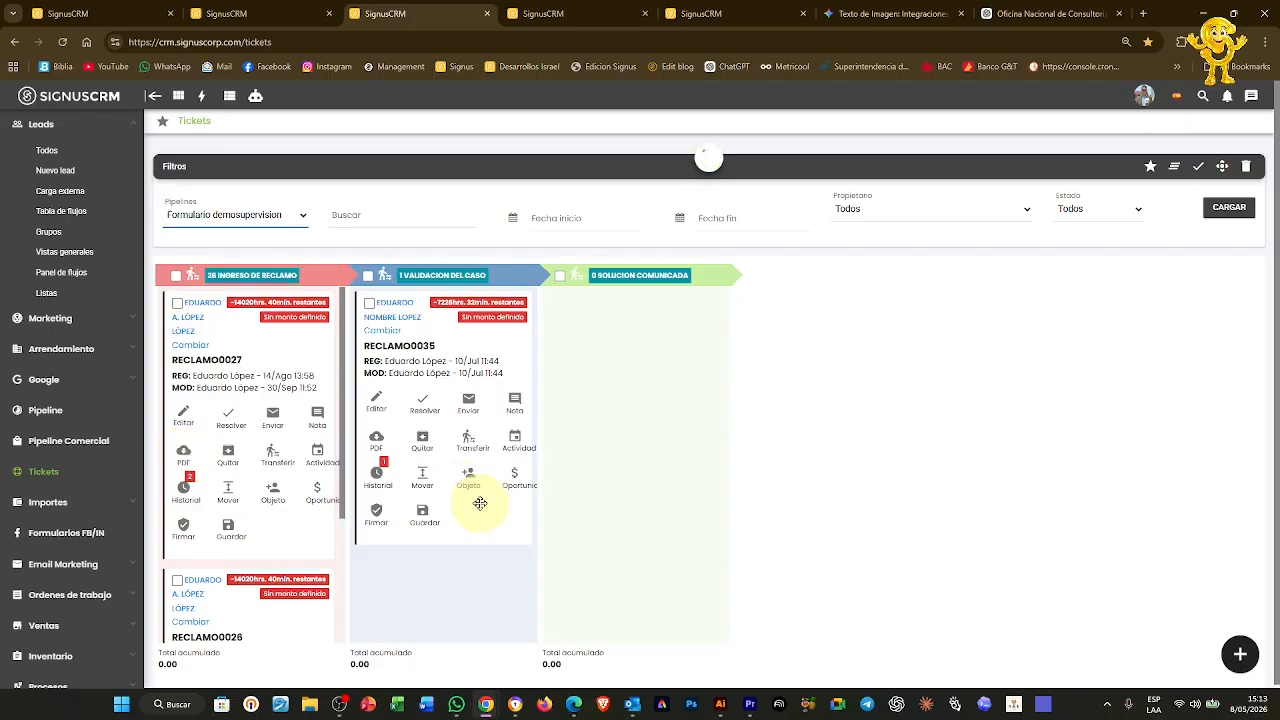
left_click(191, 454)
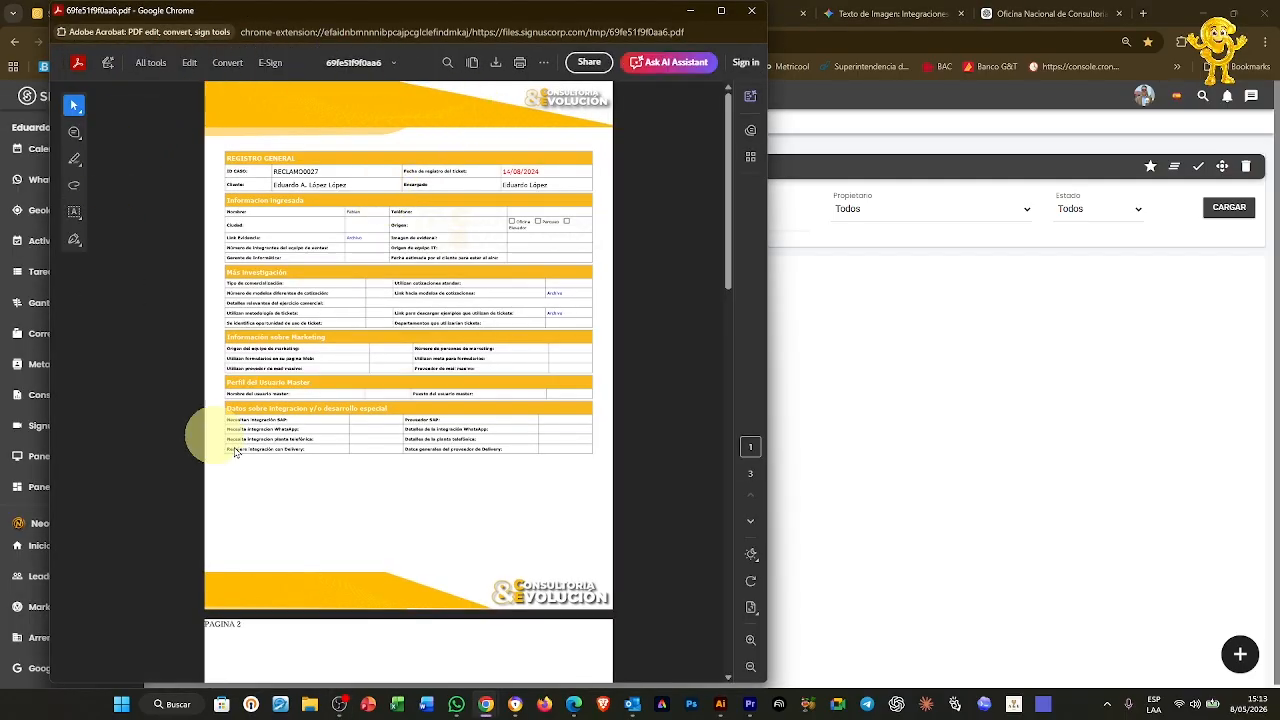
left_click(752, 10)
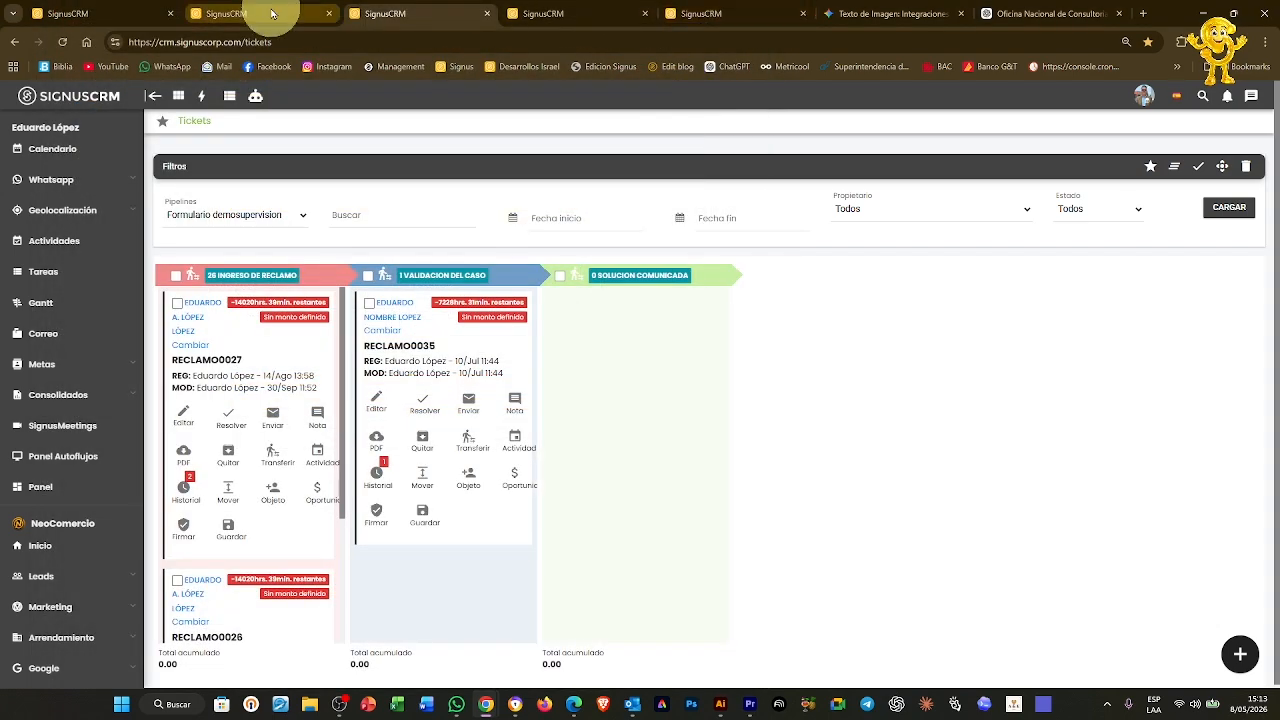
Add a new blank page to the Demo Formulario template, then go back to the Tickets board
left_click(271, 13)
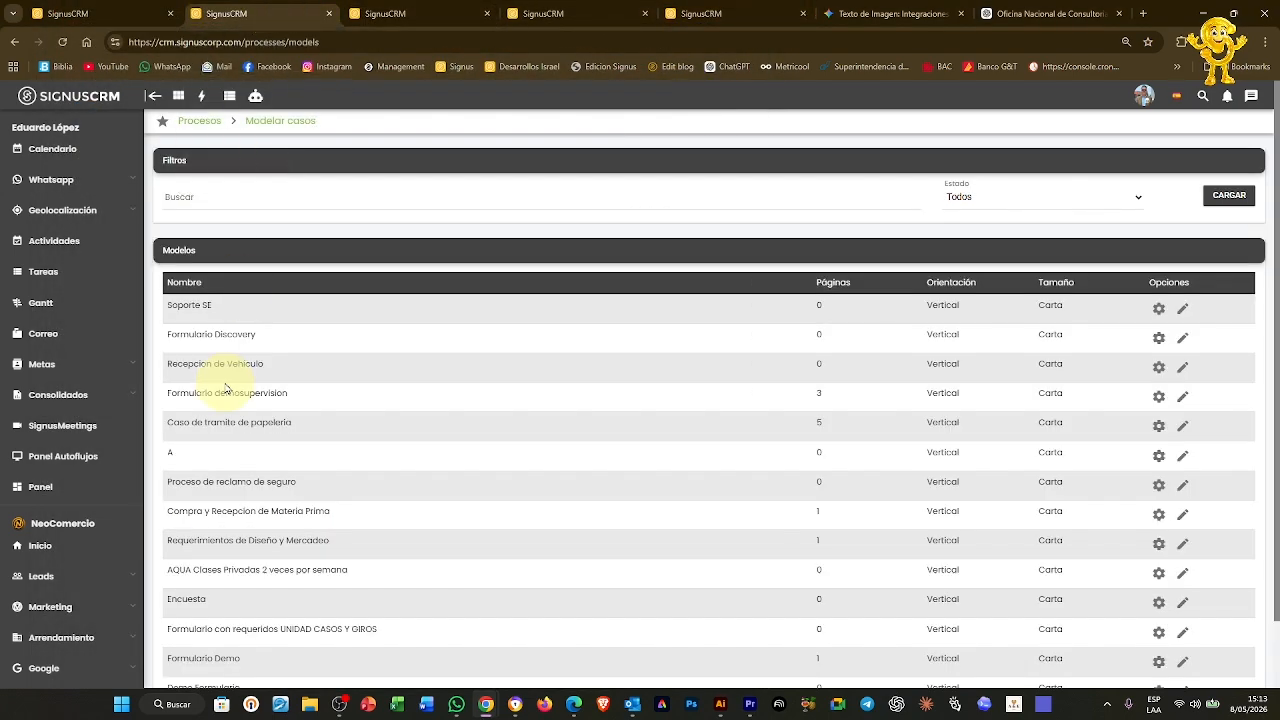
scroll(222, 392, "down", 2)
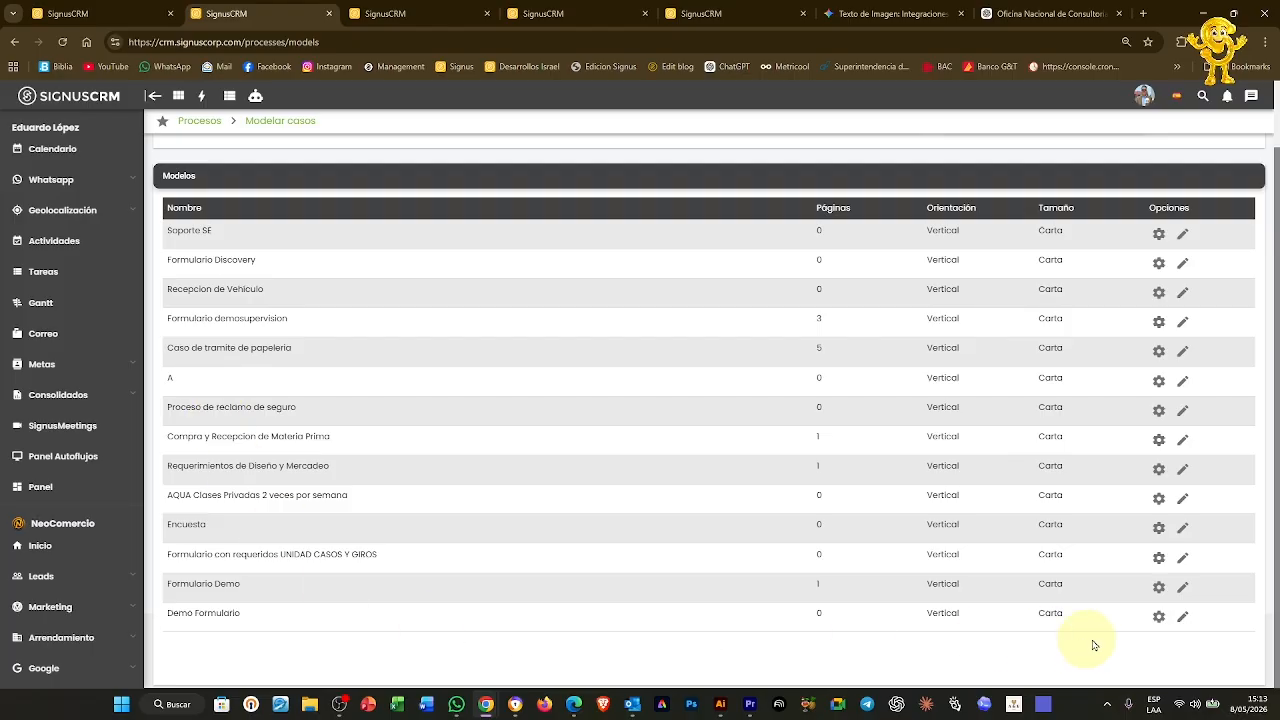
left_click(1181, 619)
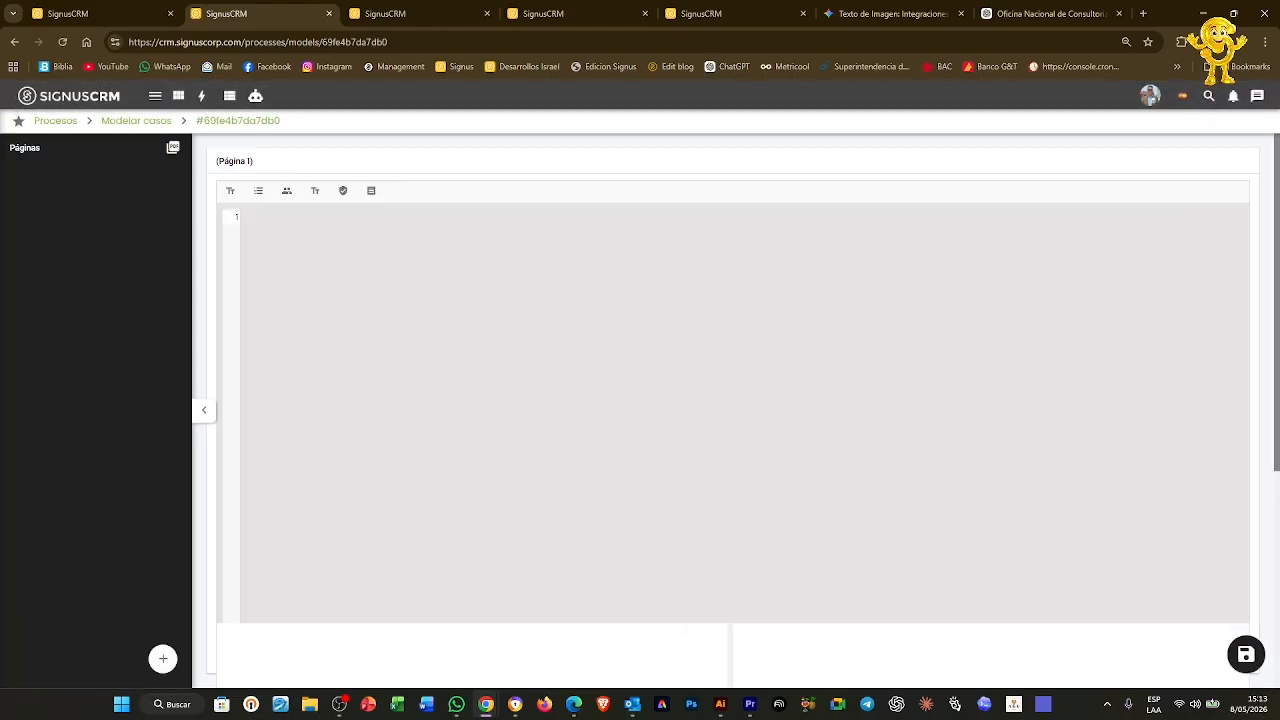
left_click(163, 658)
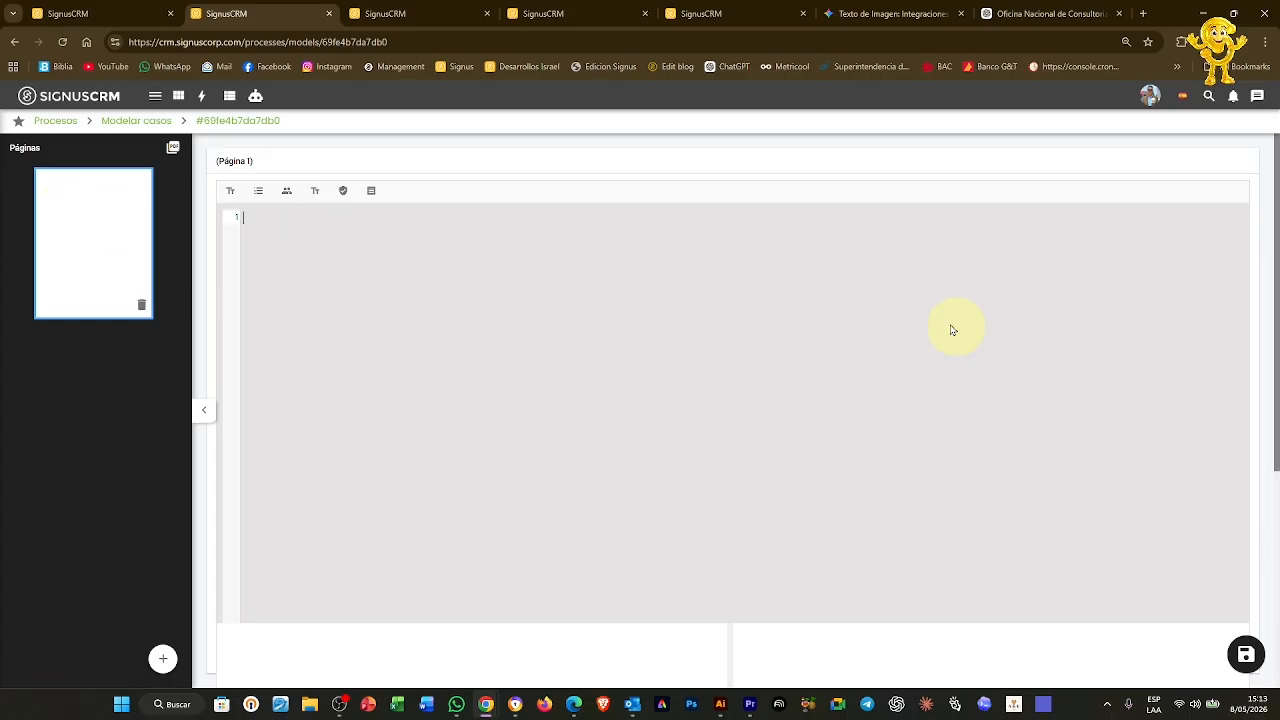
left_click(423, 13)
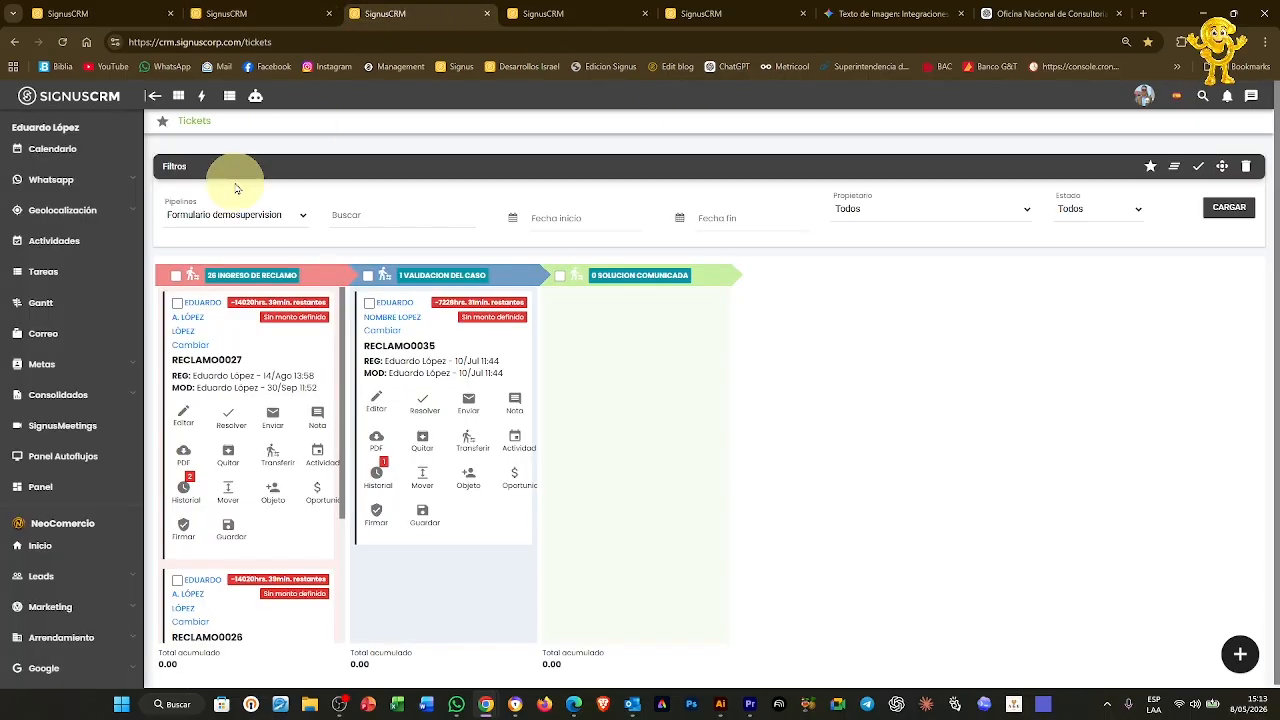
Filter the Tickets board to the Demo Formulario pipeline and load its tickets
left_click(245, 217)
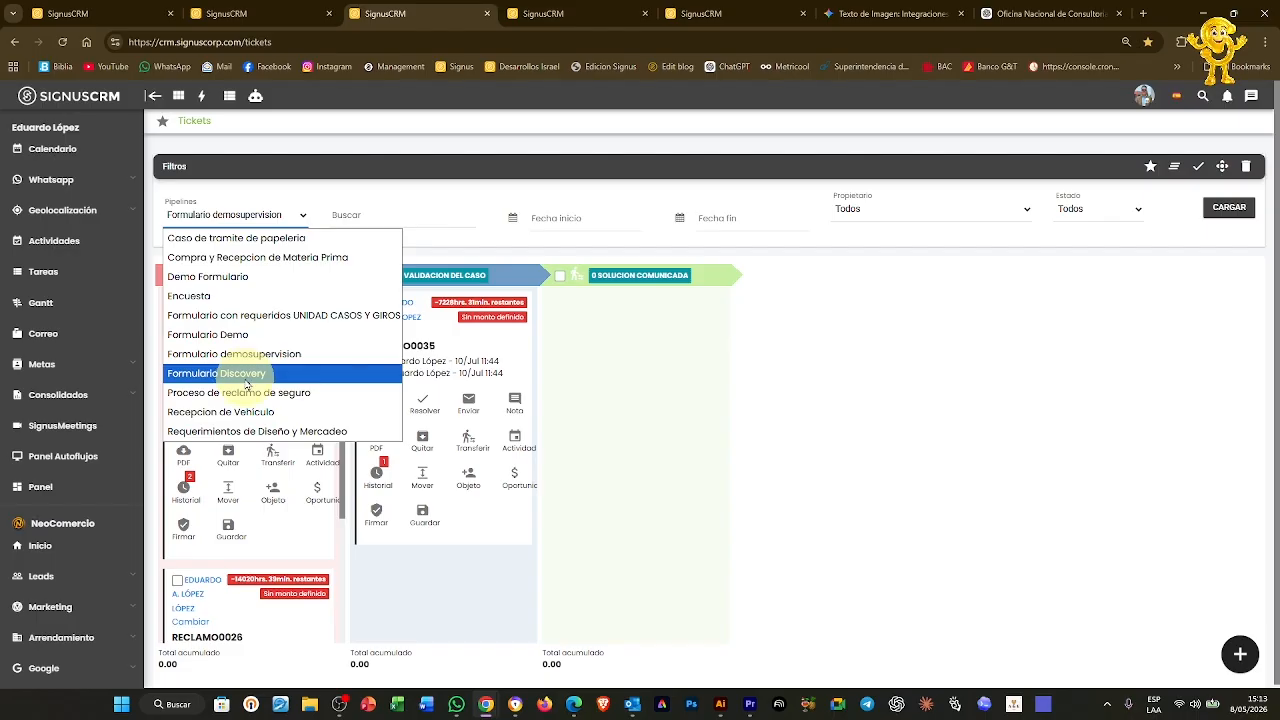
left_click(208, 276)
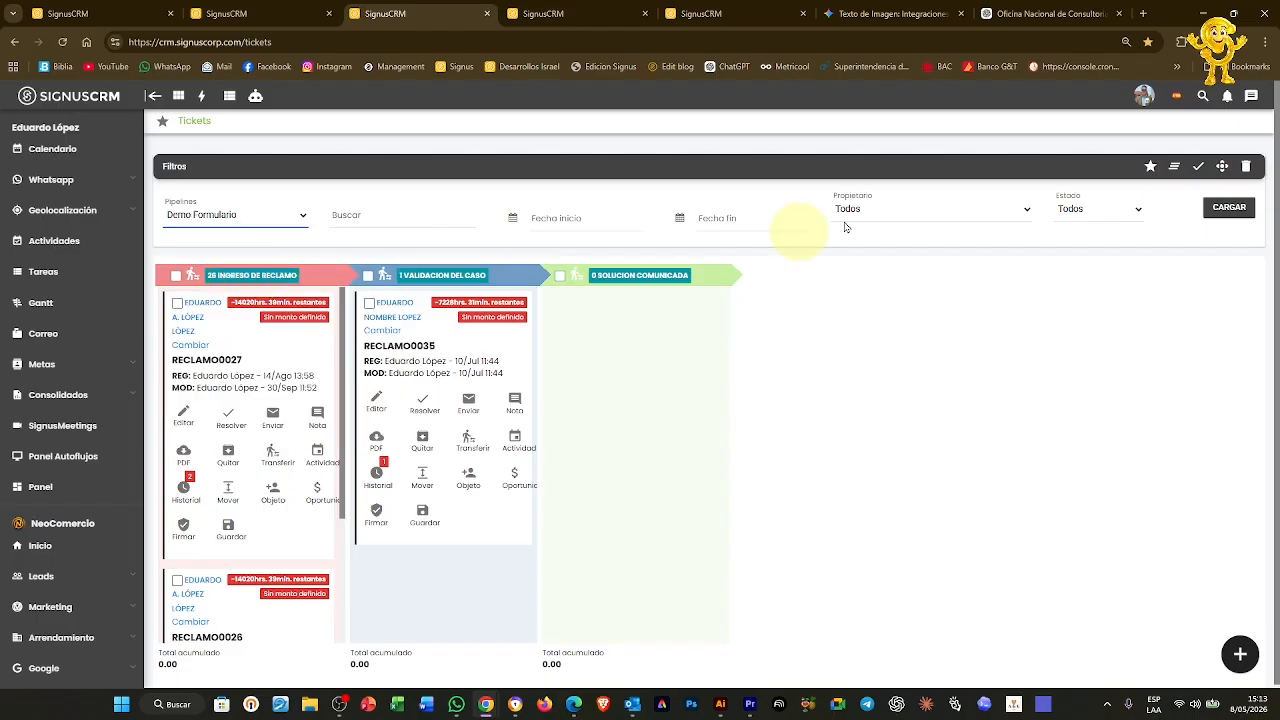
left_click(1229, 207)
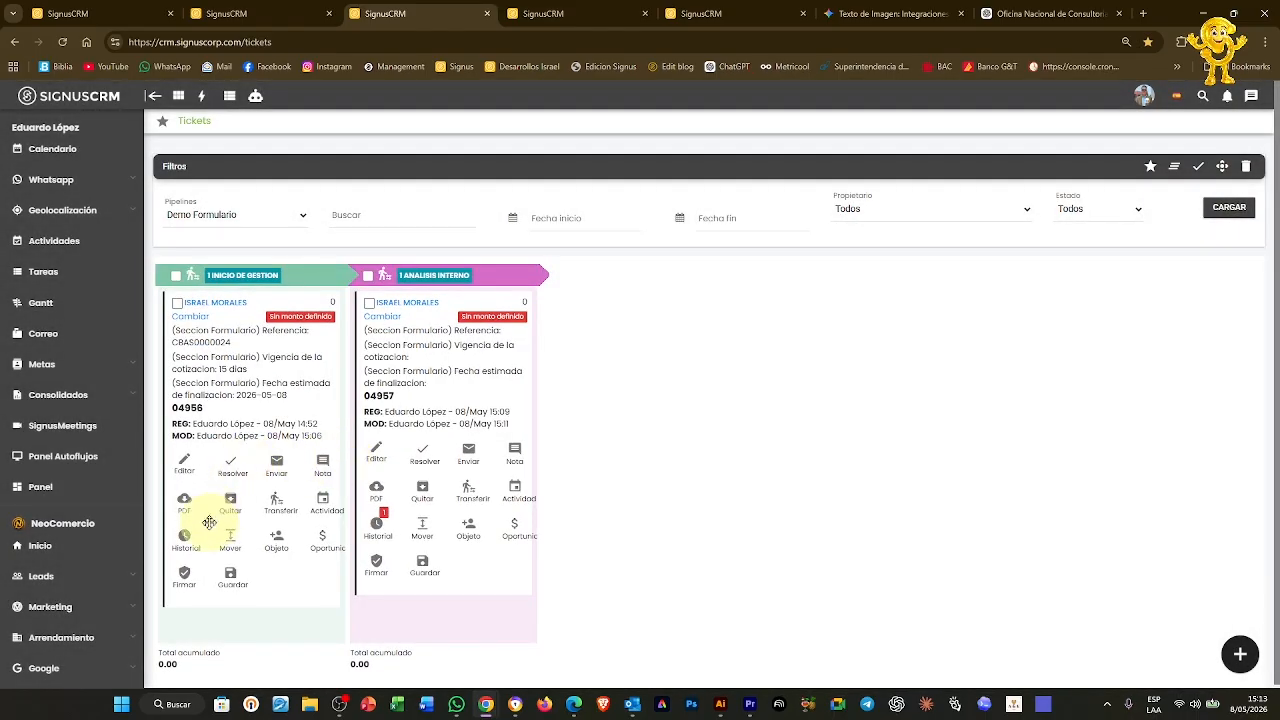
Preview ticket 04956's PDF report, close it, and return to the Demo Formulario template editor
left_click(265, 13)
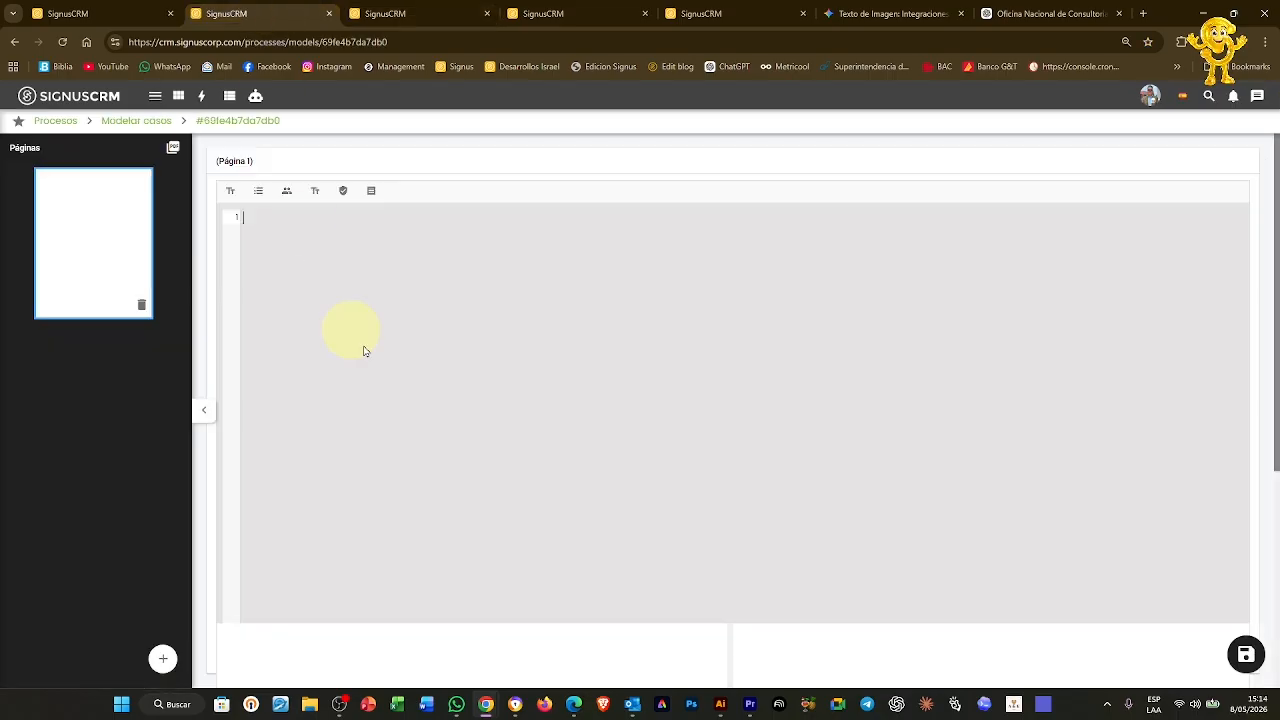
left_click(440, 10)
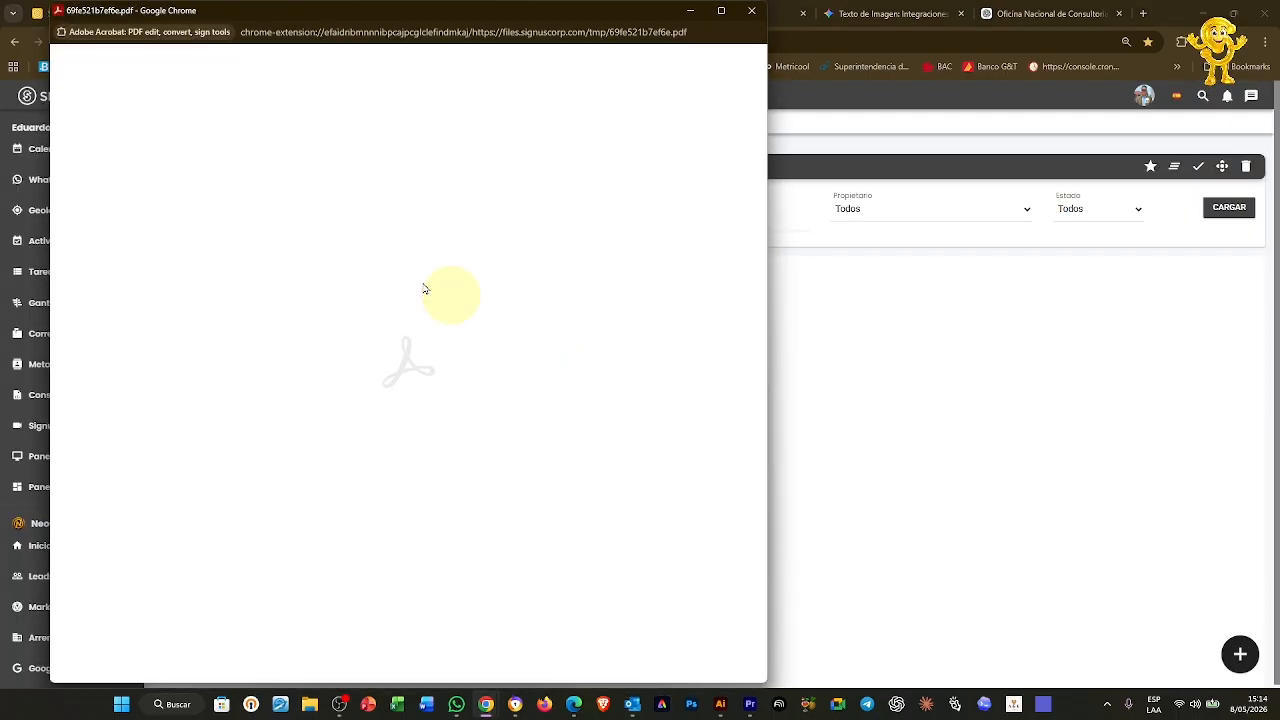
left_click(751, 10)
left_click(246, 14)
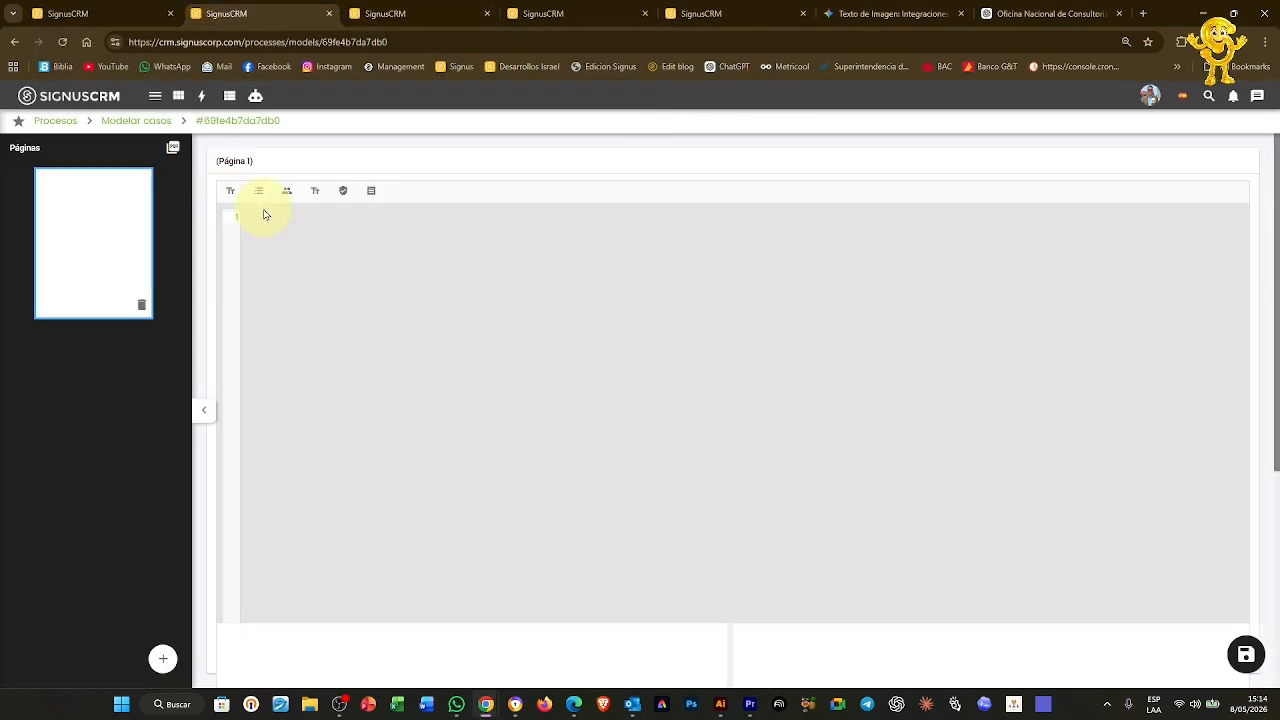
Insert the PDF de cotización field {cot_pdf_cotizacion} into the Demo Formulario page and save the template
left_click(372, 192)
left_click(566, 398)
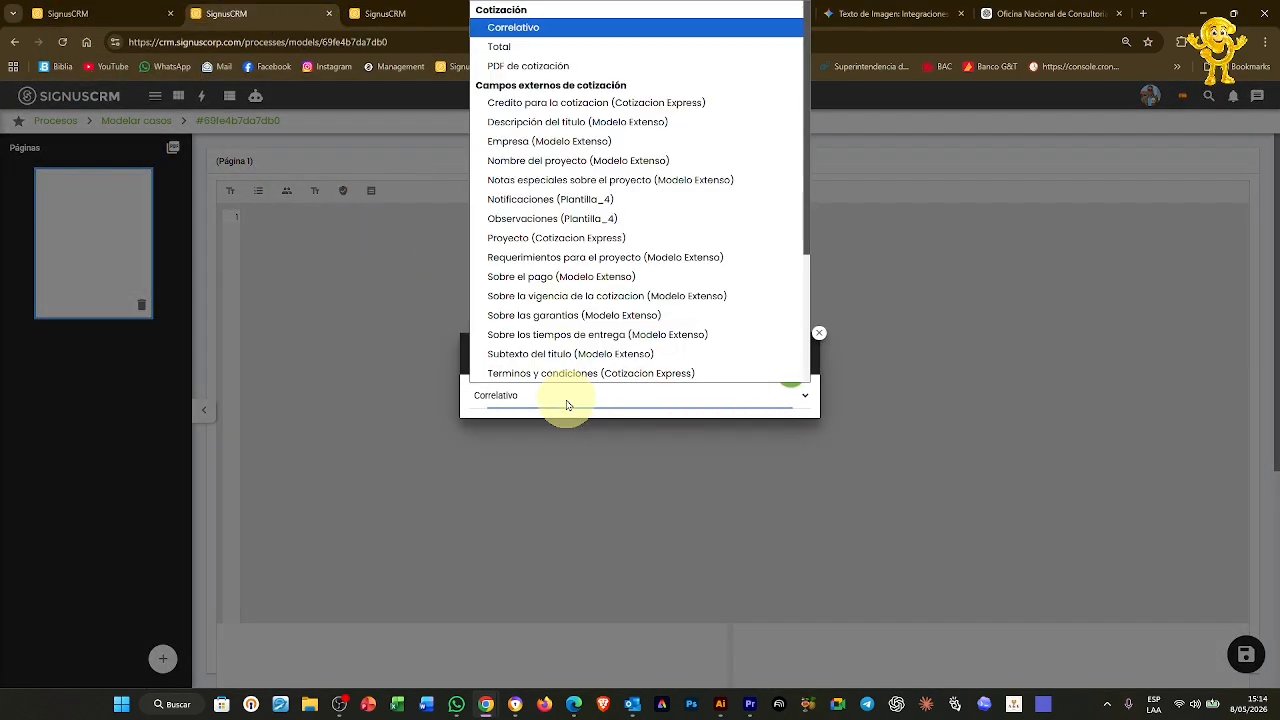
scroll(633, 217, "down", 2)
scroll(666, 214, "up", 2)
left_click(586, 64)
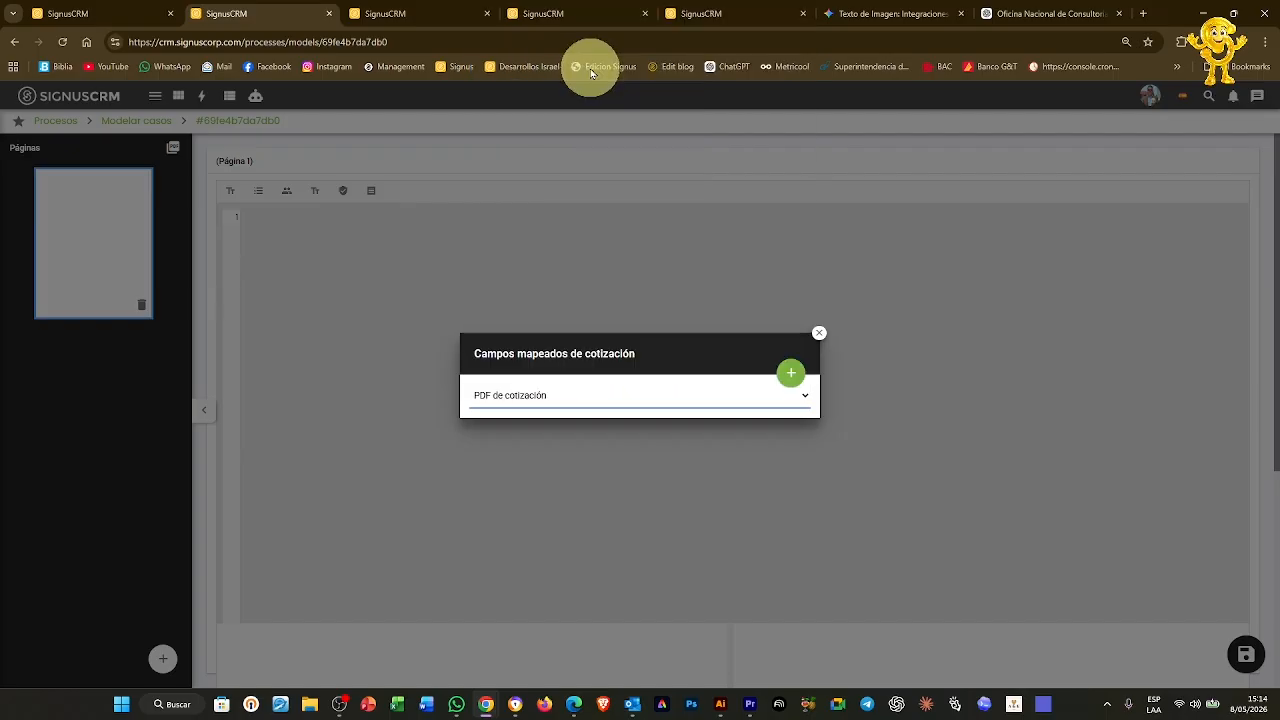
left_click(790, 373)
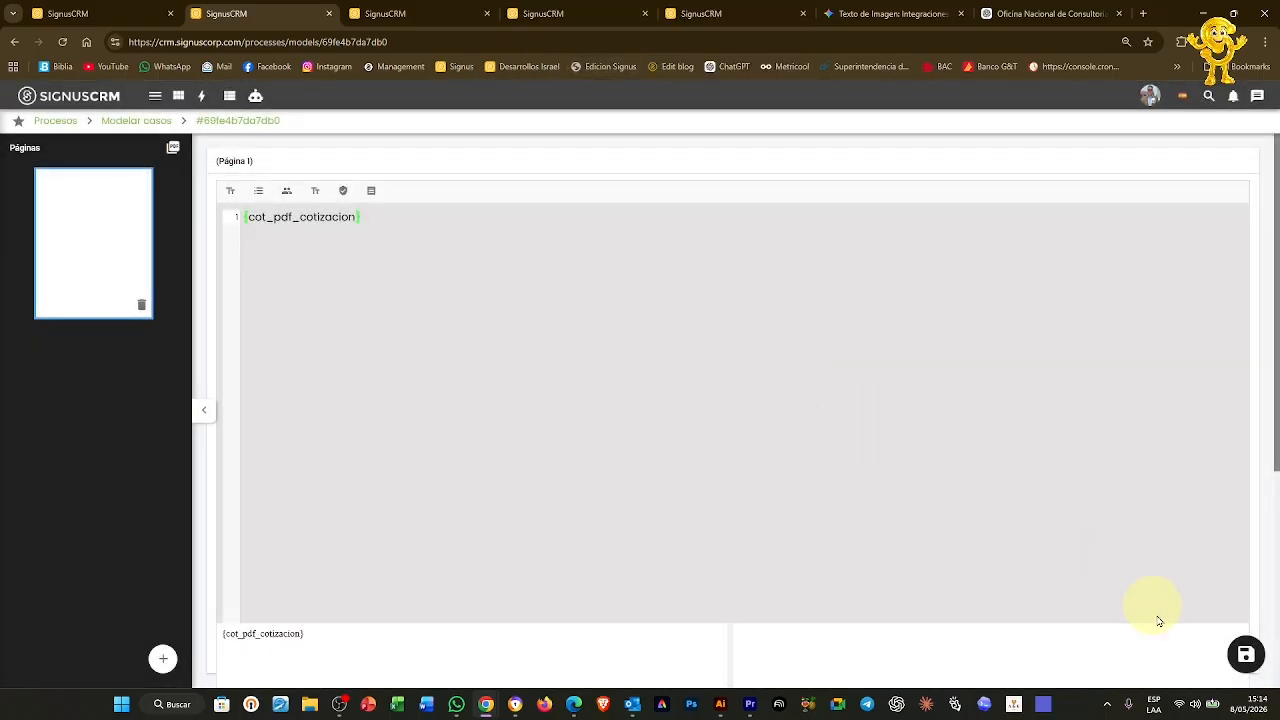
left_click(1245, 657)
left_click(442, 18)
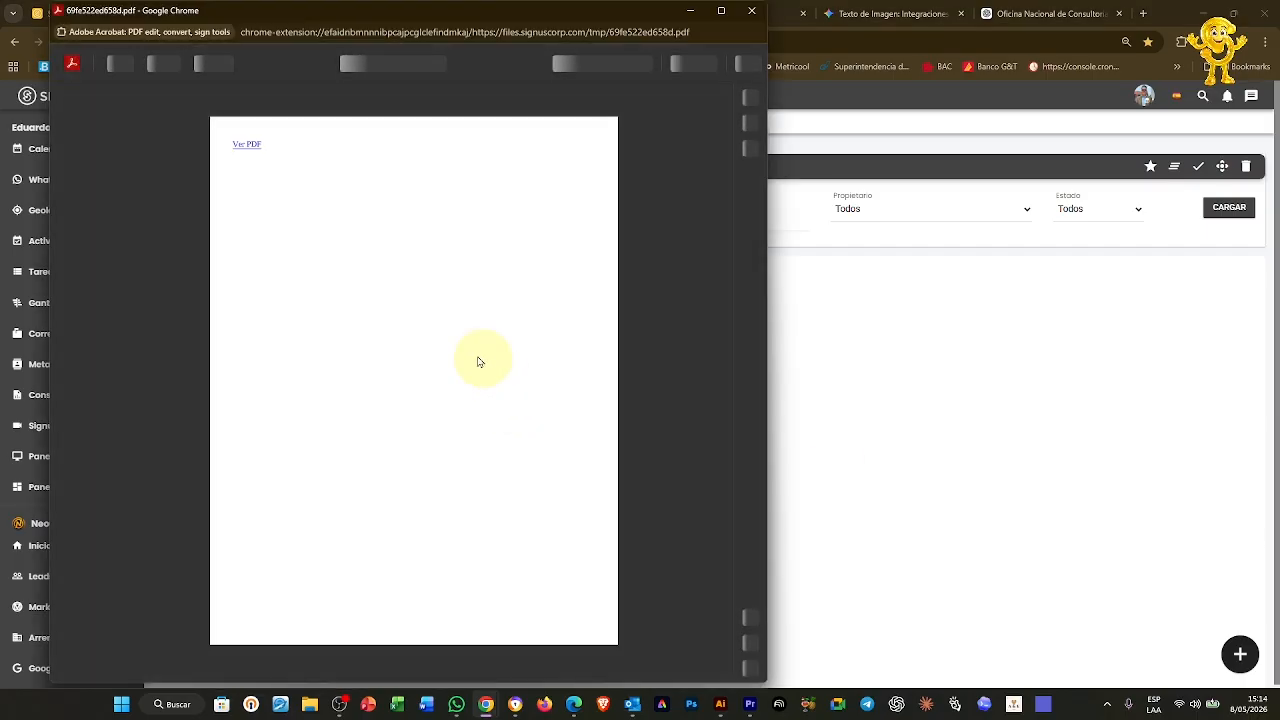
Open the Neo Comercio quotation PDF from the ticket PDF's Ver PDF link, showing the USD50,000.00 LLAVE item
left_click(245, 144)
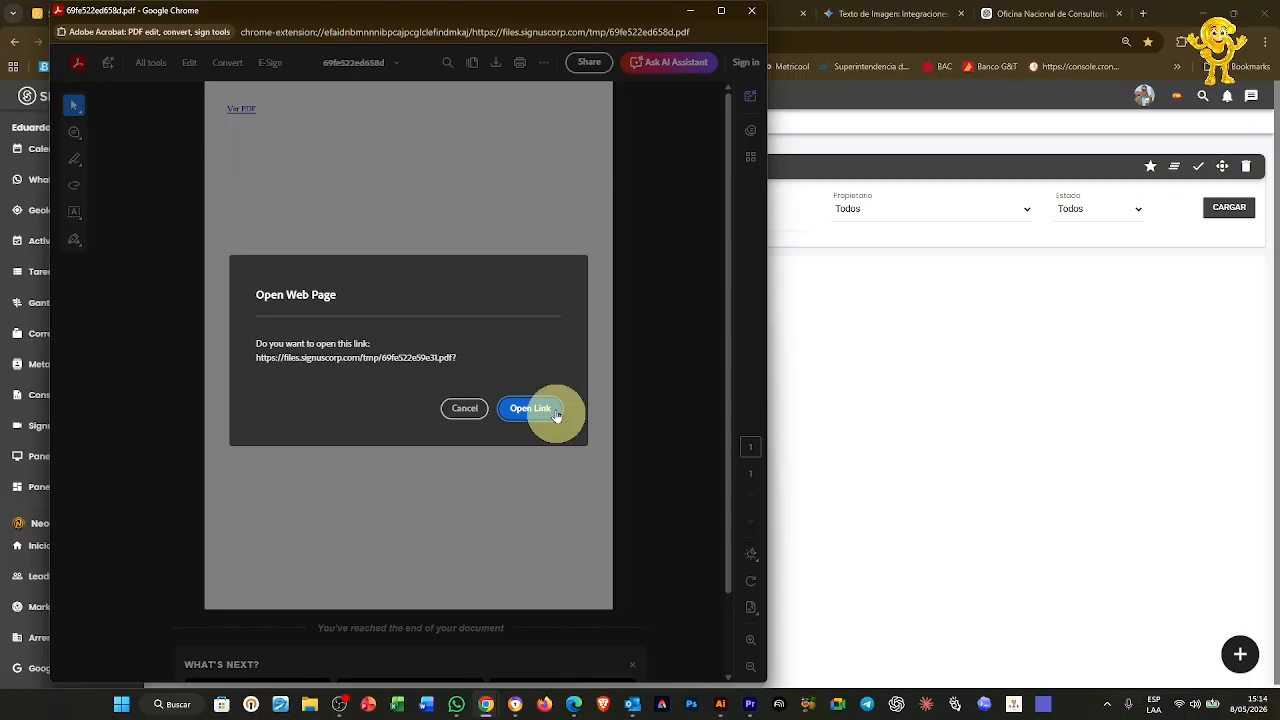
left_click(549, 408)
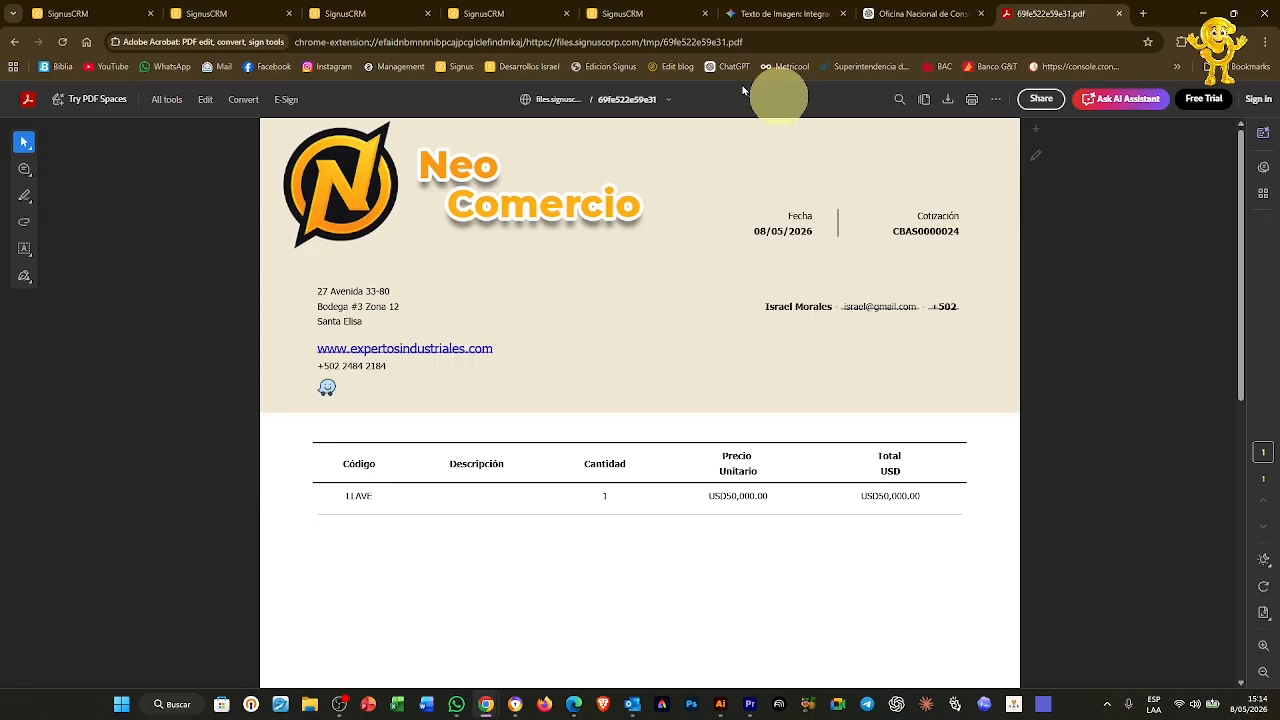
left_click(642, 17)
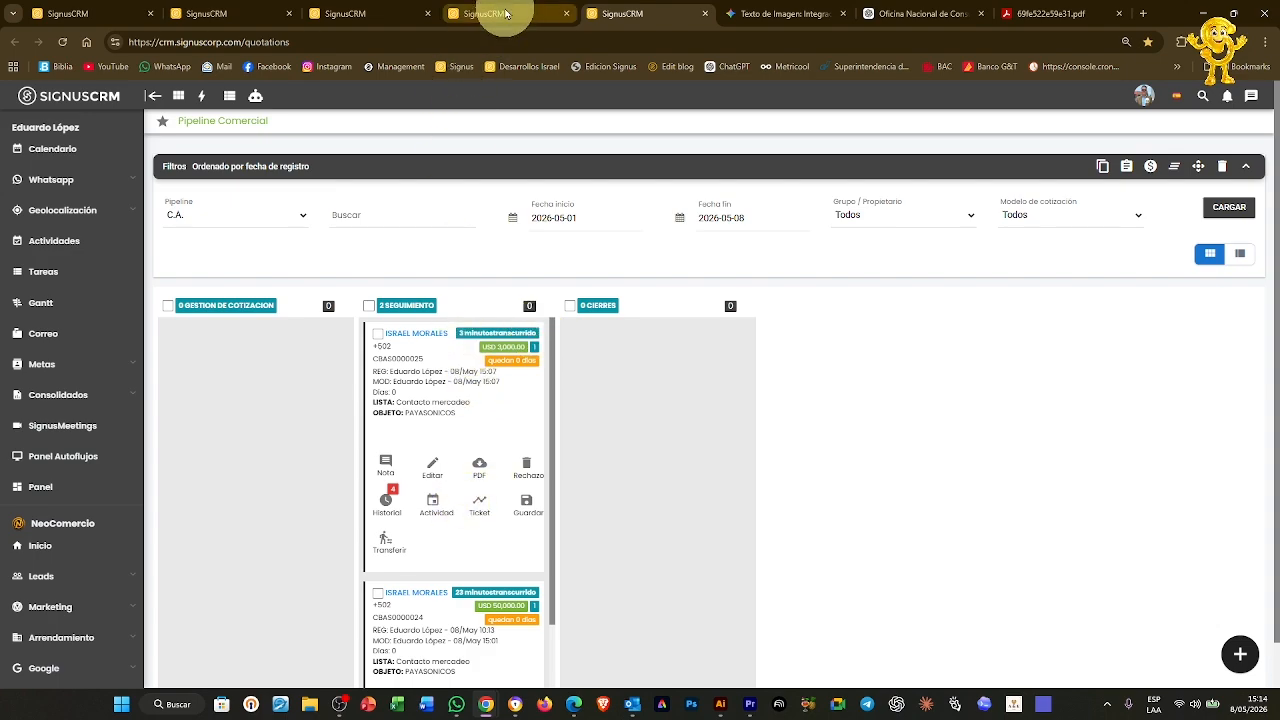
On the Tickets board, drag ticket 04956 toward Analisis interno and drop it back in Inicio de gestion
mouse_move(506, 14)
left_click(398, 14)
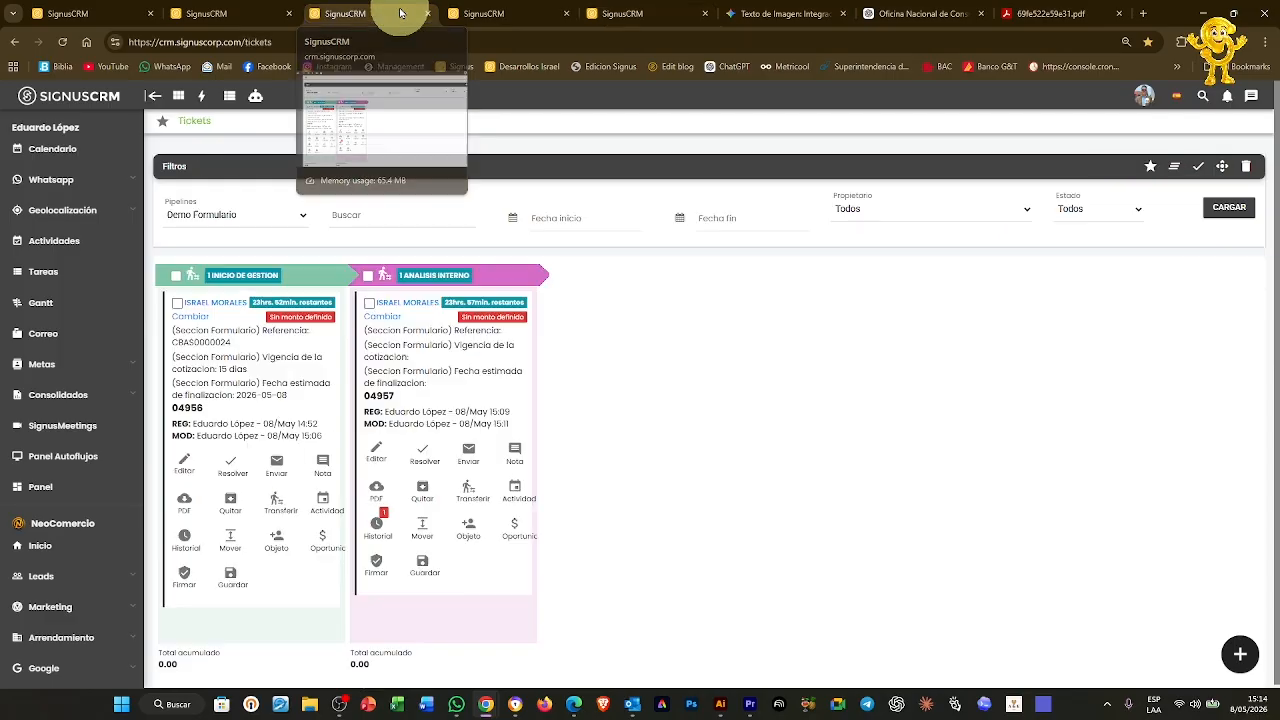
mouse_move(243, 366)
left_mouse_down()
mouse_move(343, 366)
mouse_move(260, 364)
left_mouse_up()
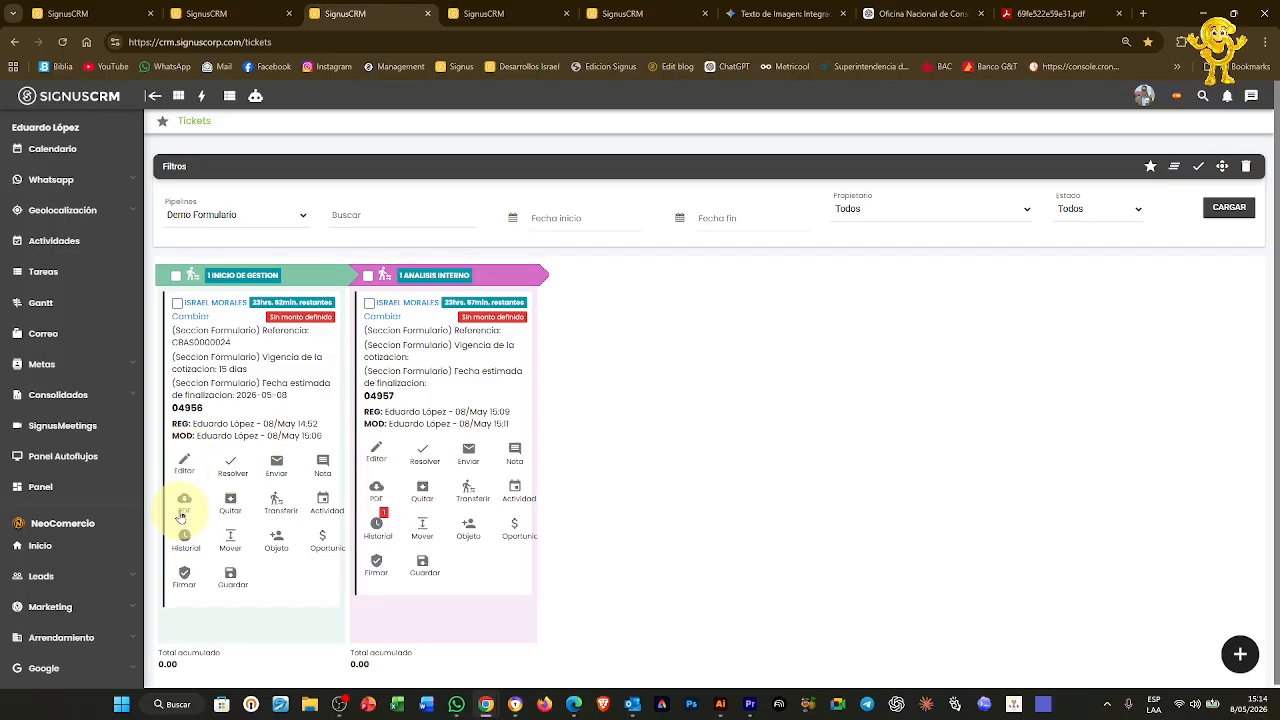
left_click_drag(243, 370, 273, 366)
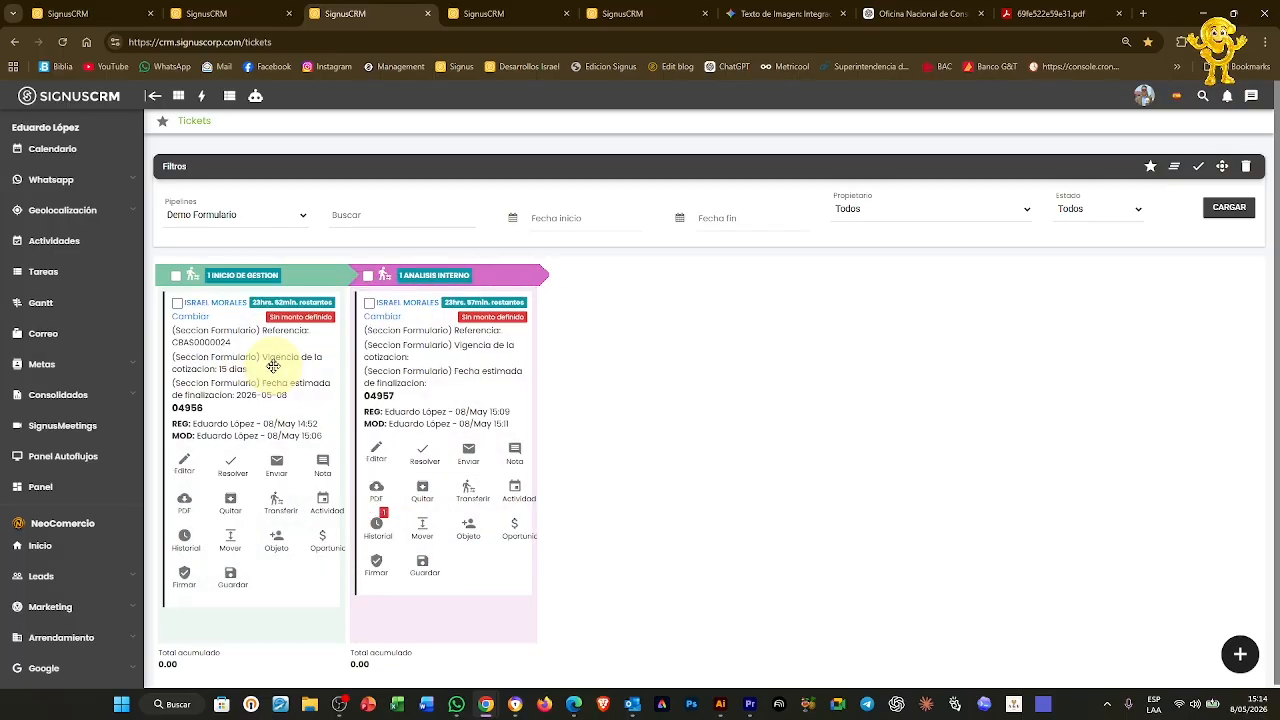